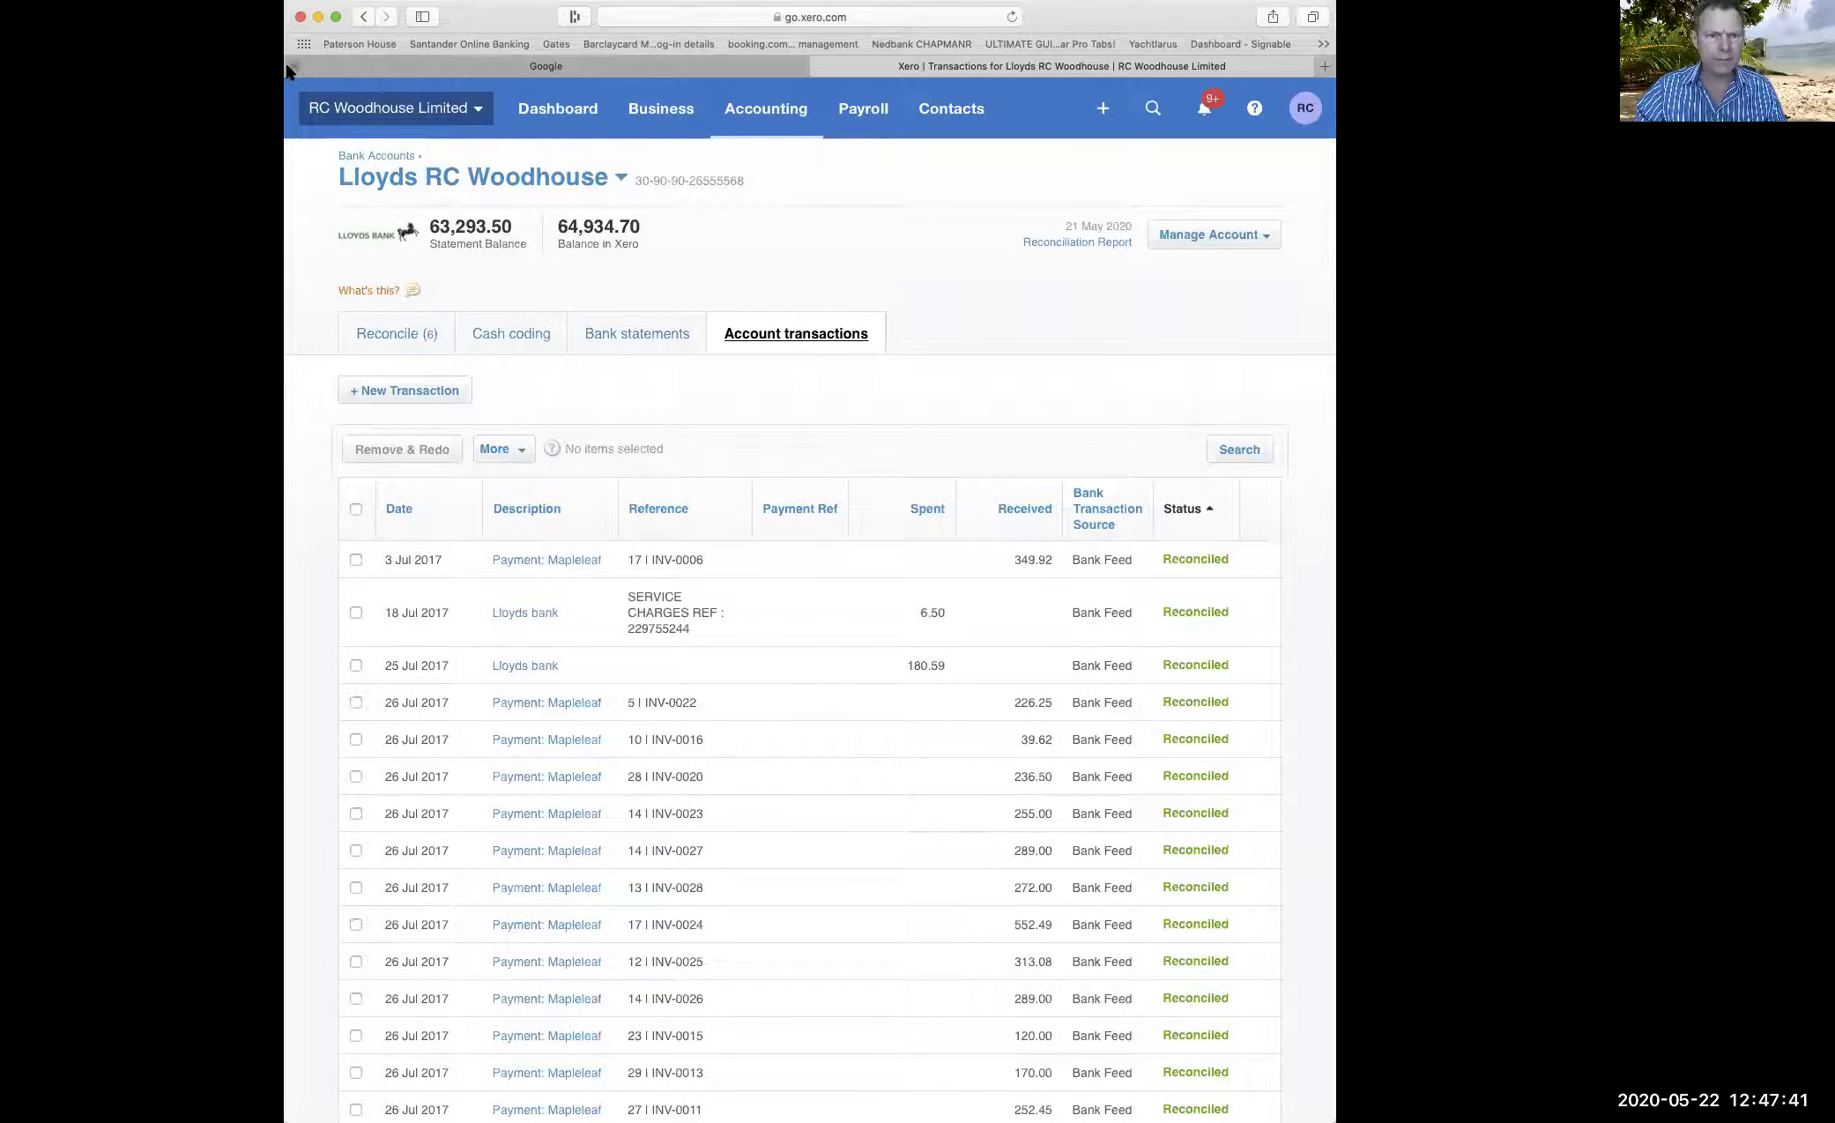
Maximise the browser and show the Lloyds RC Woodhouse account's imported bank statement lines.
{"action": "left_click_drag", "start_coordinate": [1336, 377], "coordinate": [1457, 377]}
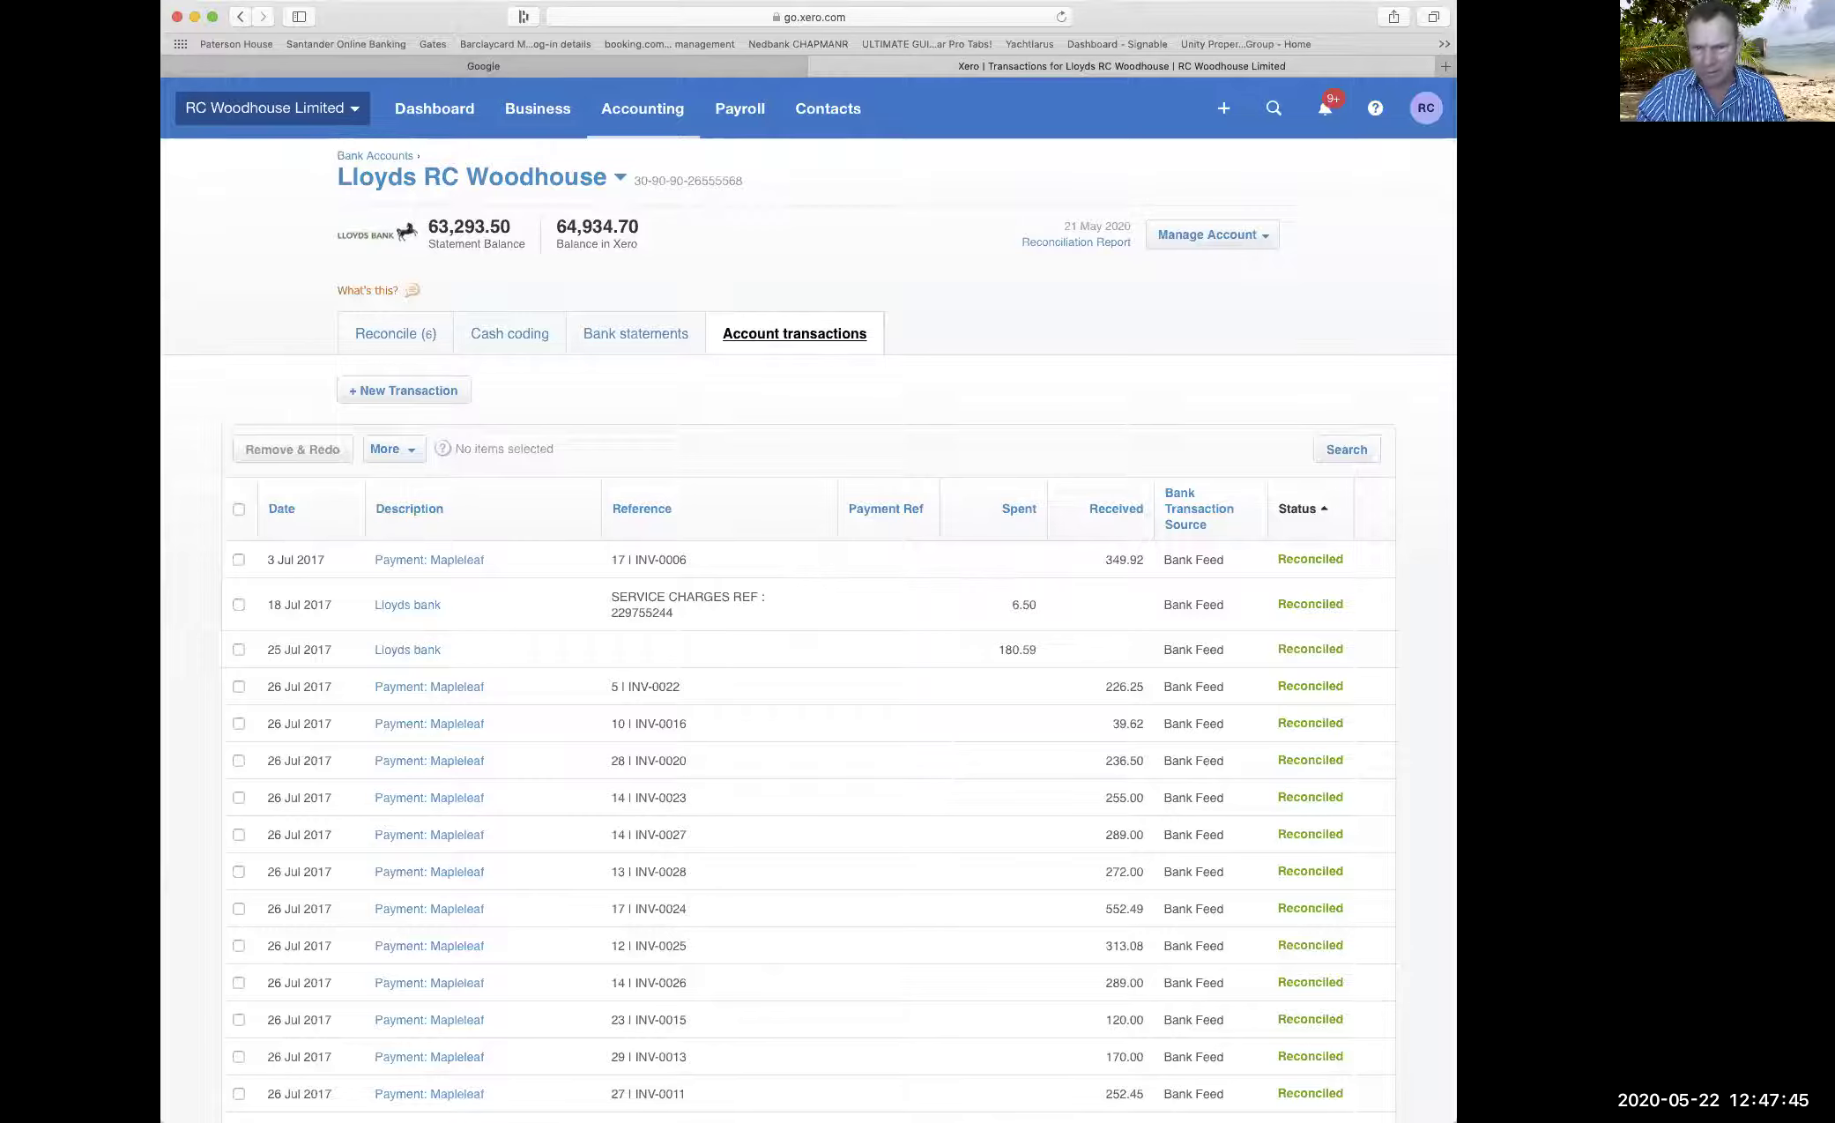
{"action": "double_click", "coordinate": [322, 16]}
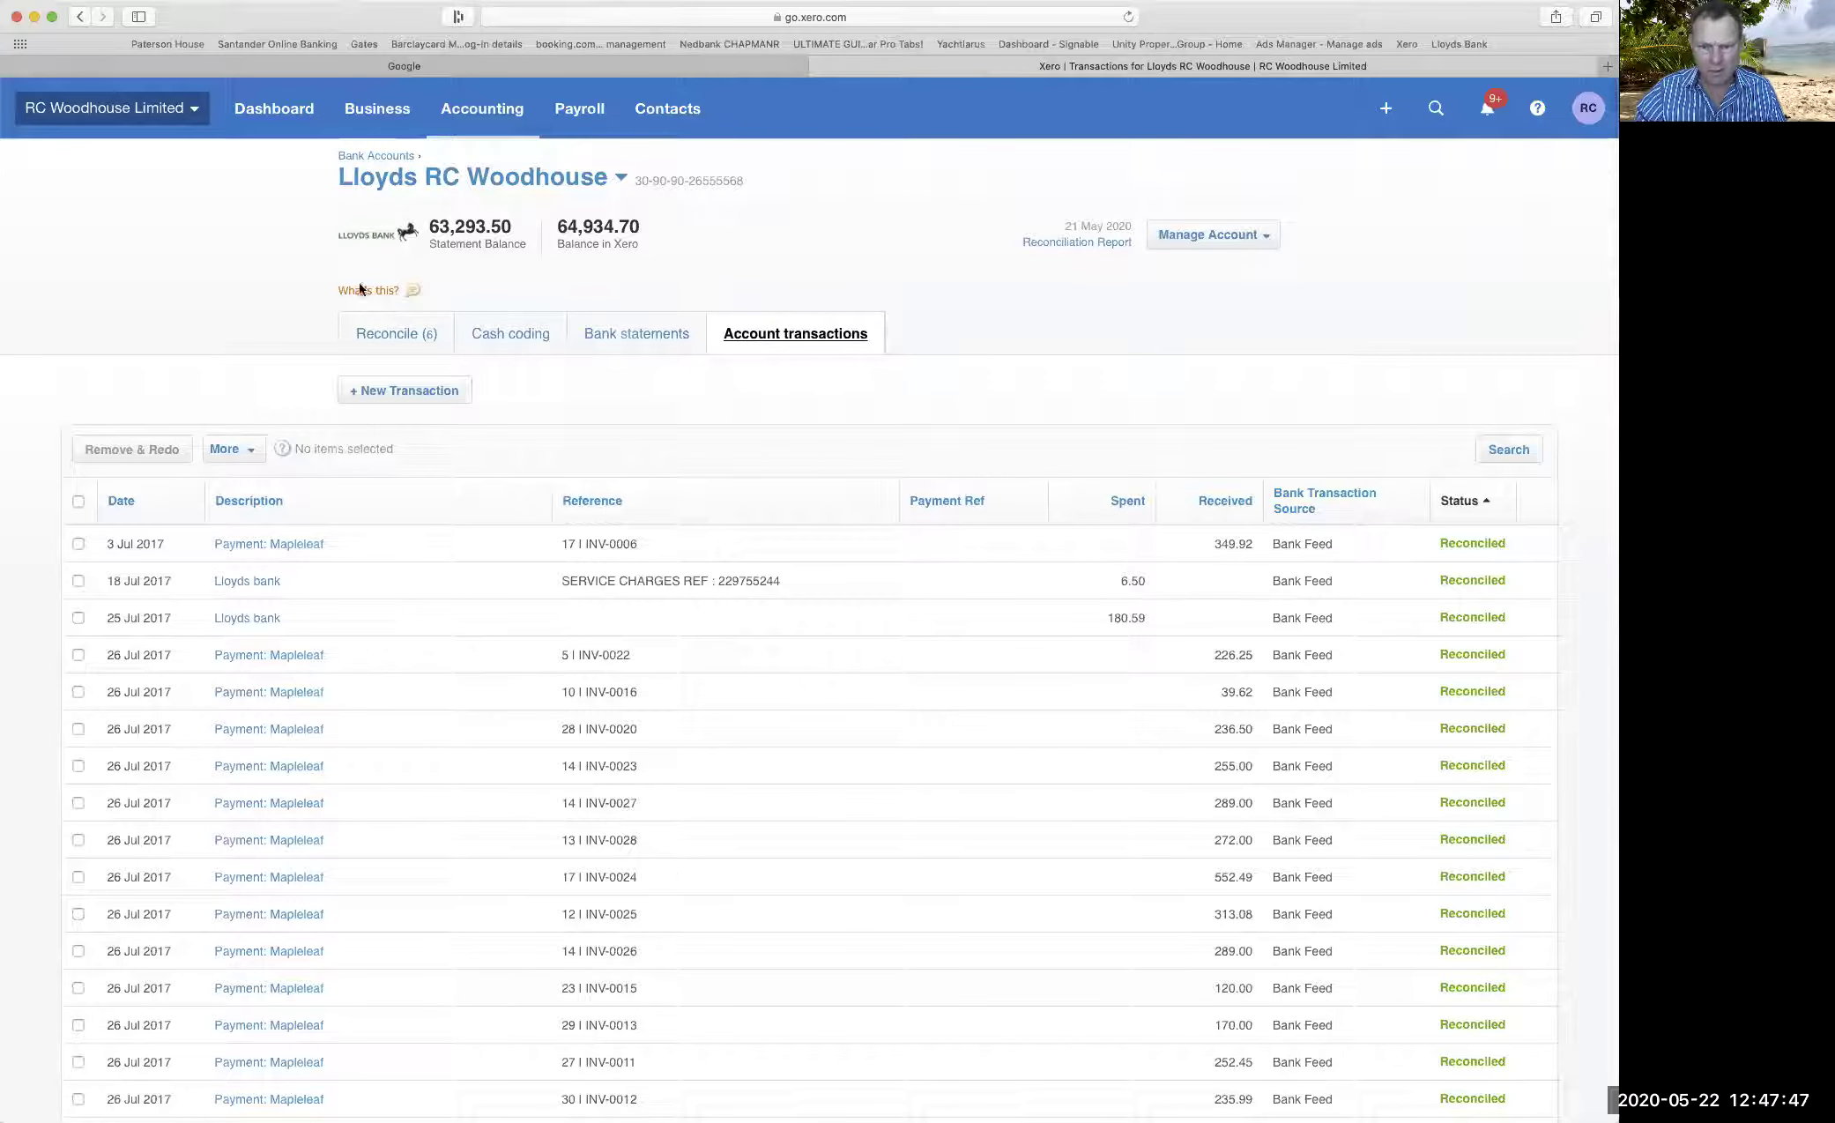
{"action": "left_click", "coordinate": [631, 340]}
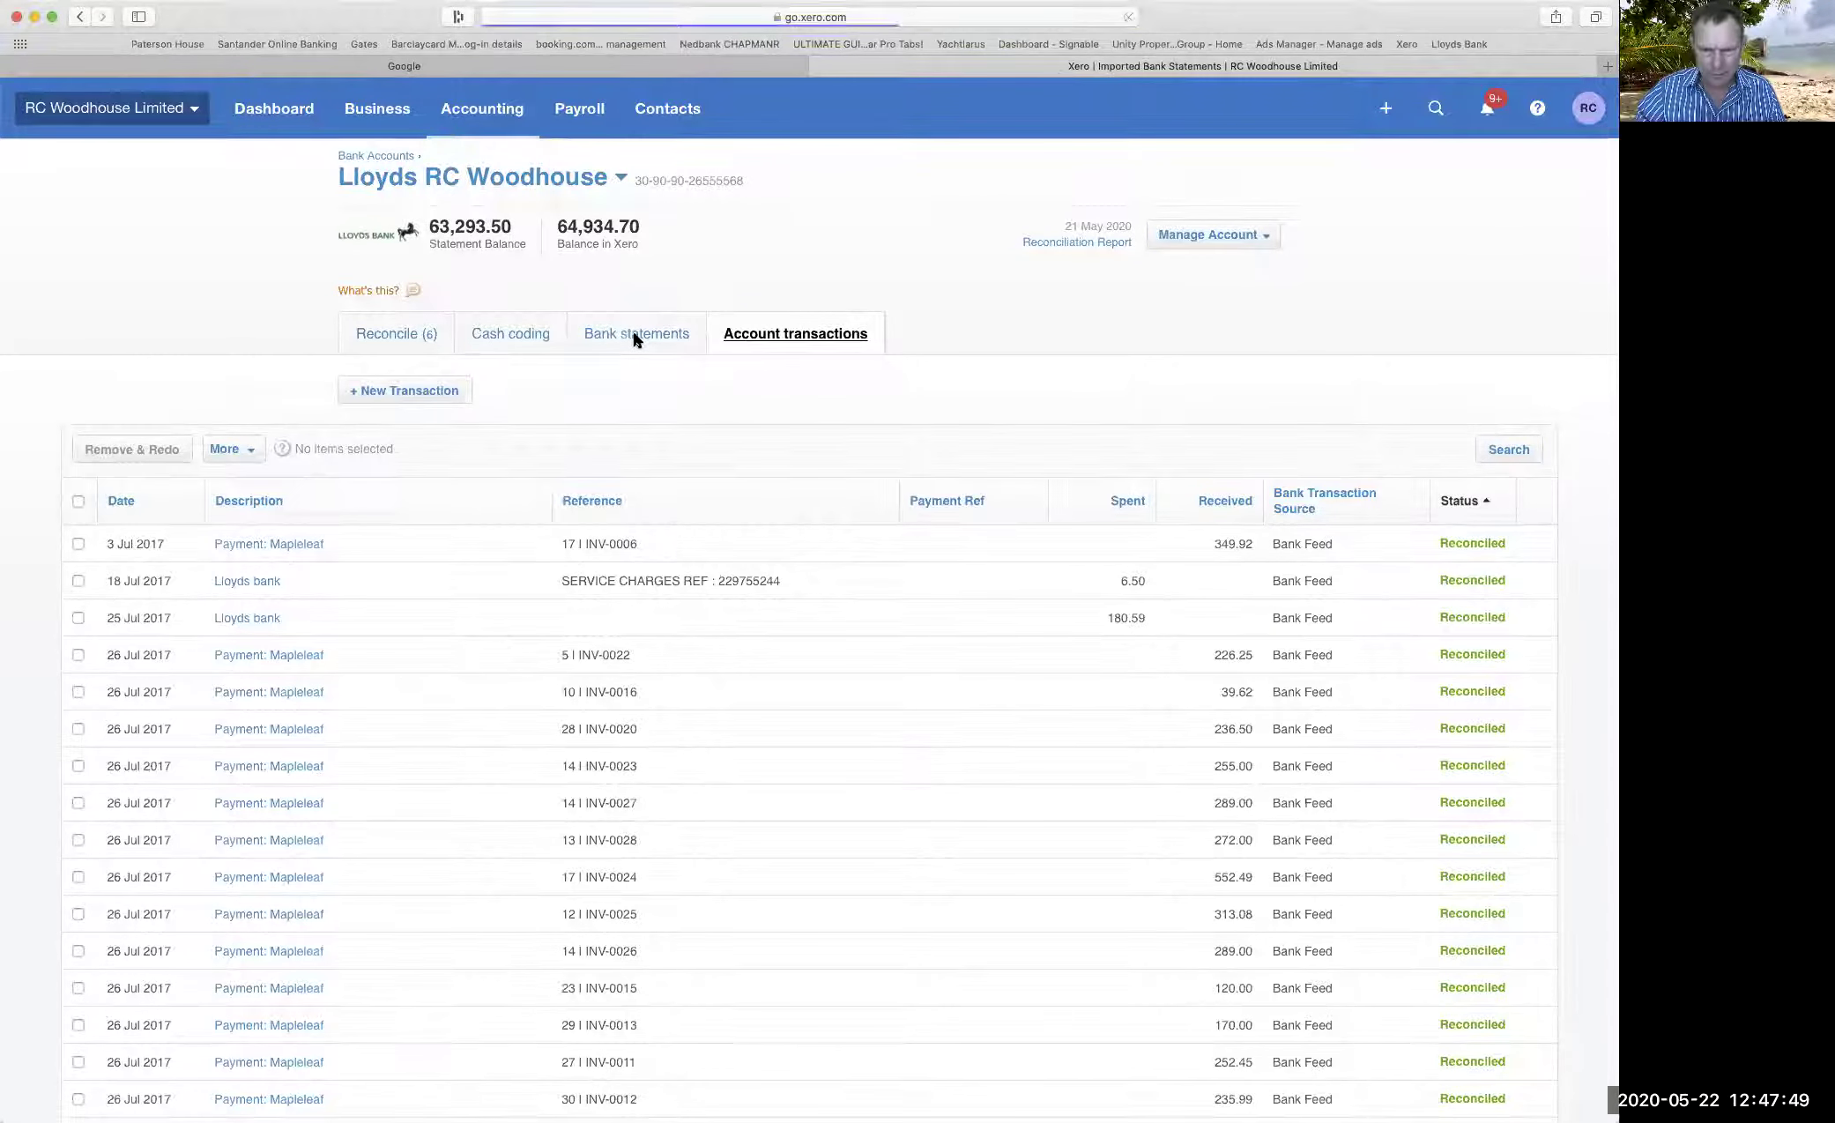
Check the dashboard's Bills you need to pay card (3,840.00 awaiting) and start a new bill.
{"action": "left_click", "coordinate": [249, 111]}
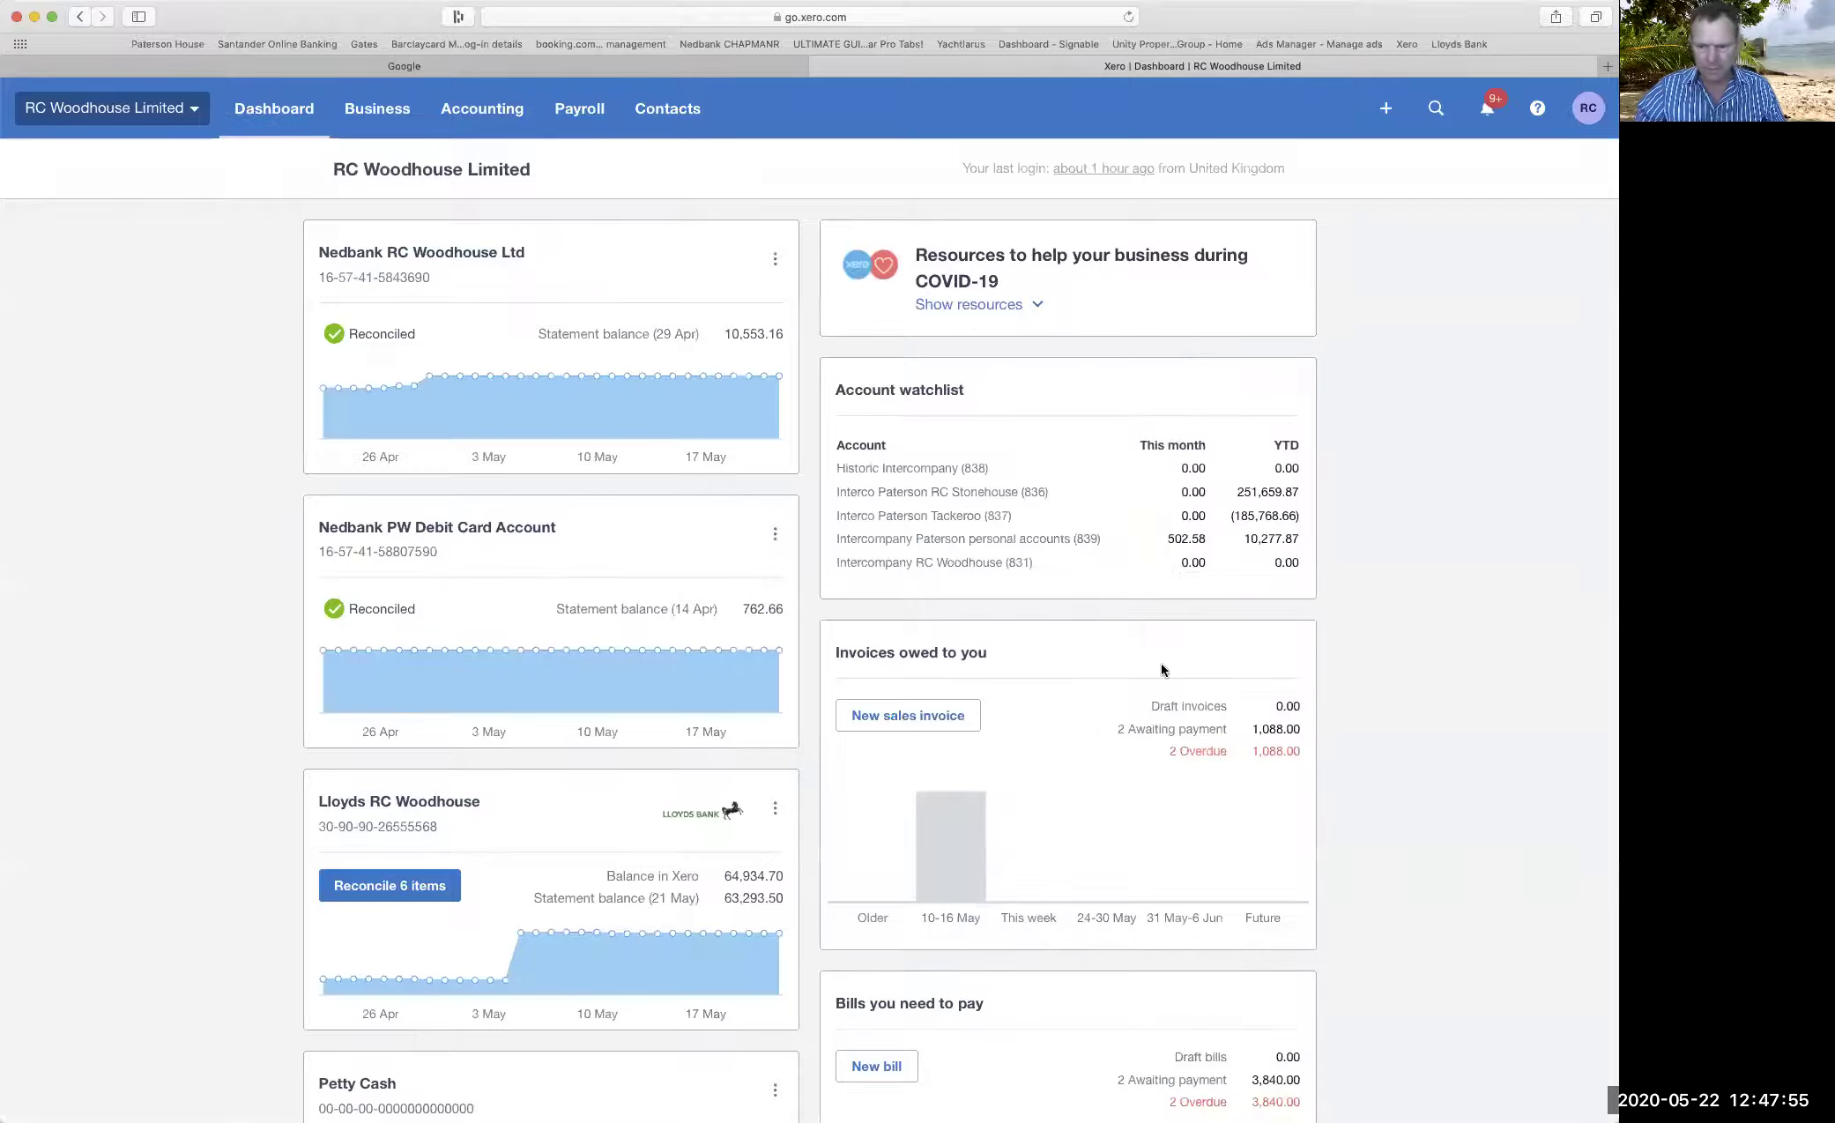
{"action": "scroll", "coordinate": [1161, 670], "scroll_direction": "down", "scroll_amount": 5}
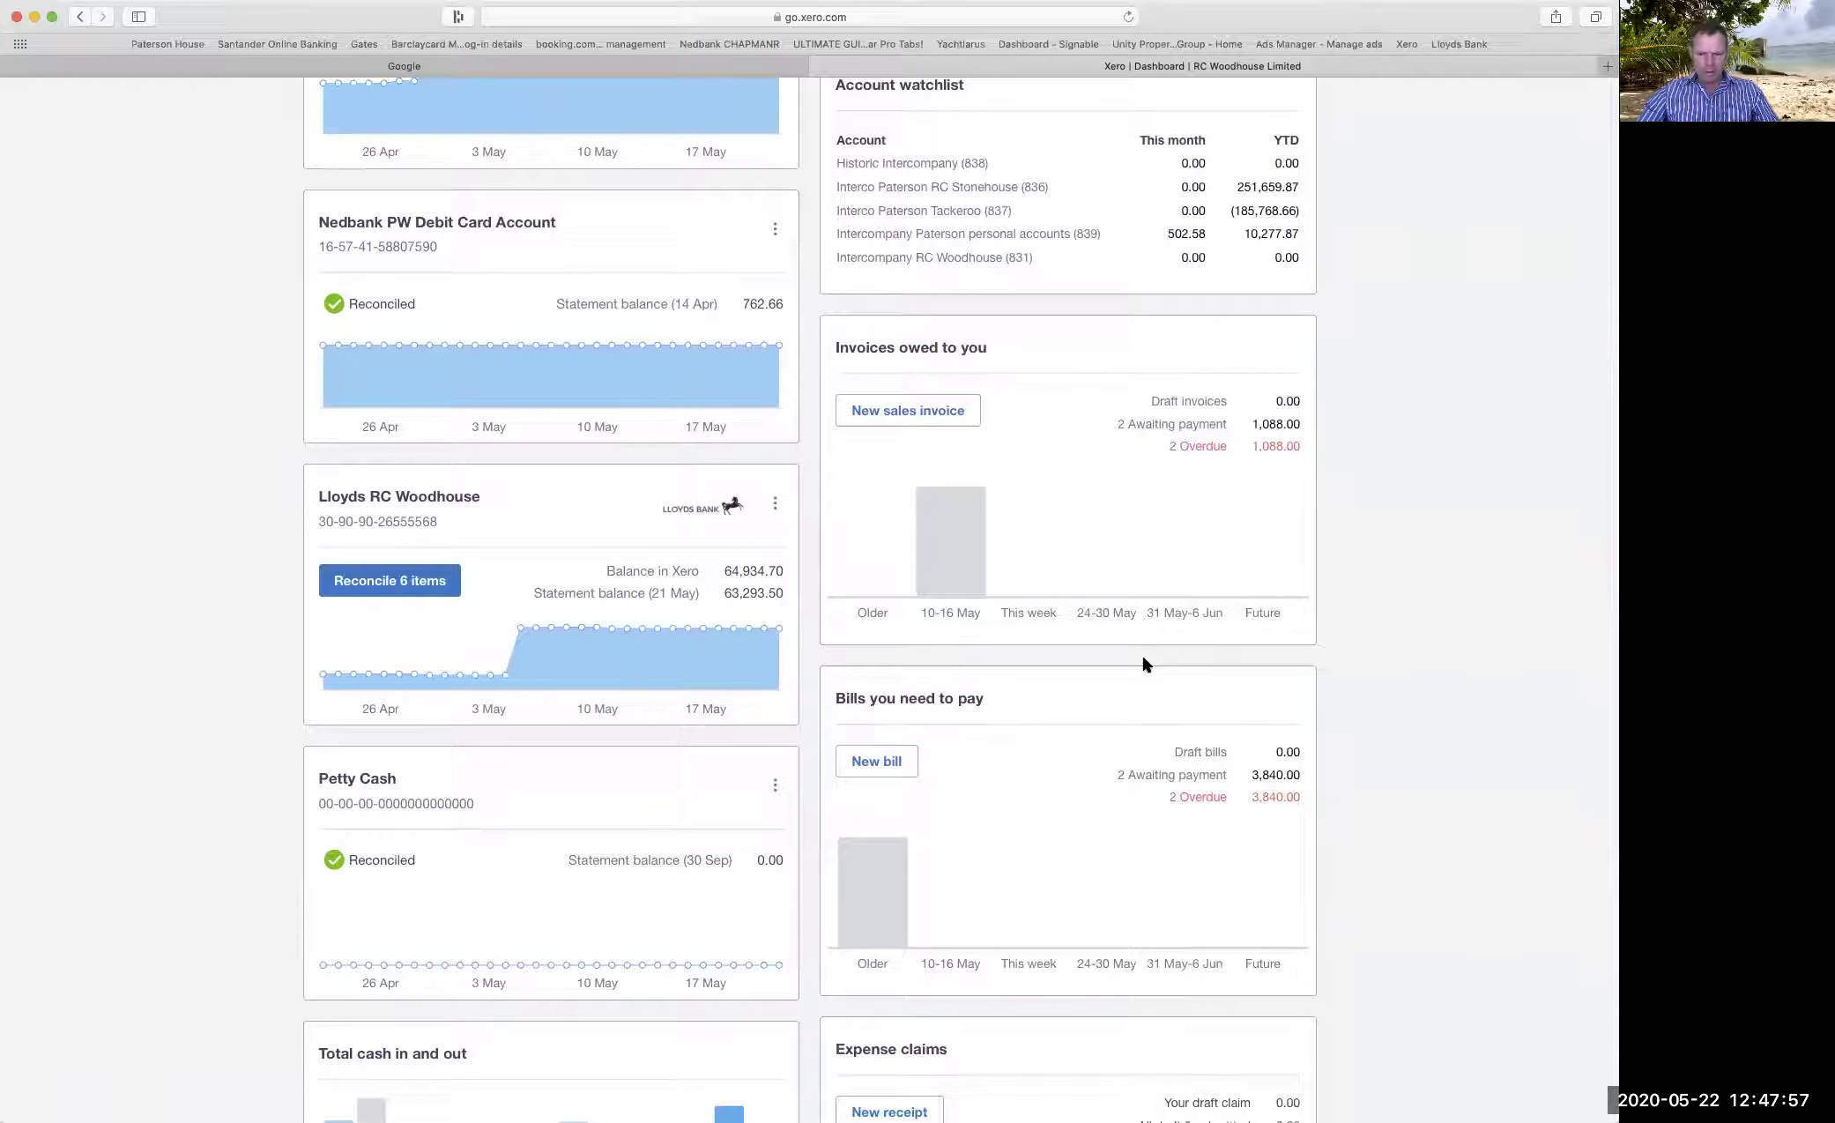
{"action": "scroll", "coordinate": [1143, 660], "scroll_direction": "down", "scroll_amount": 3}
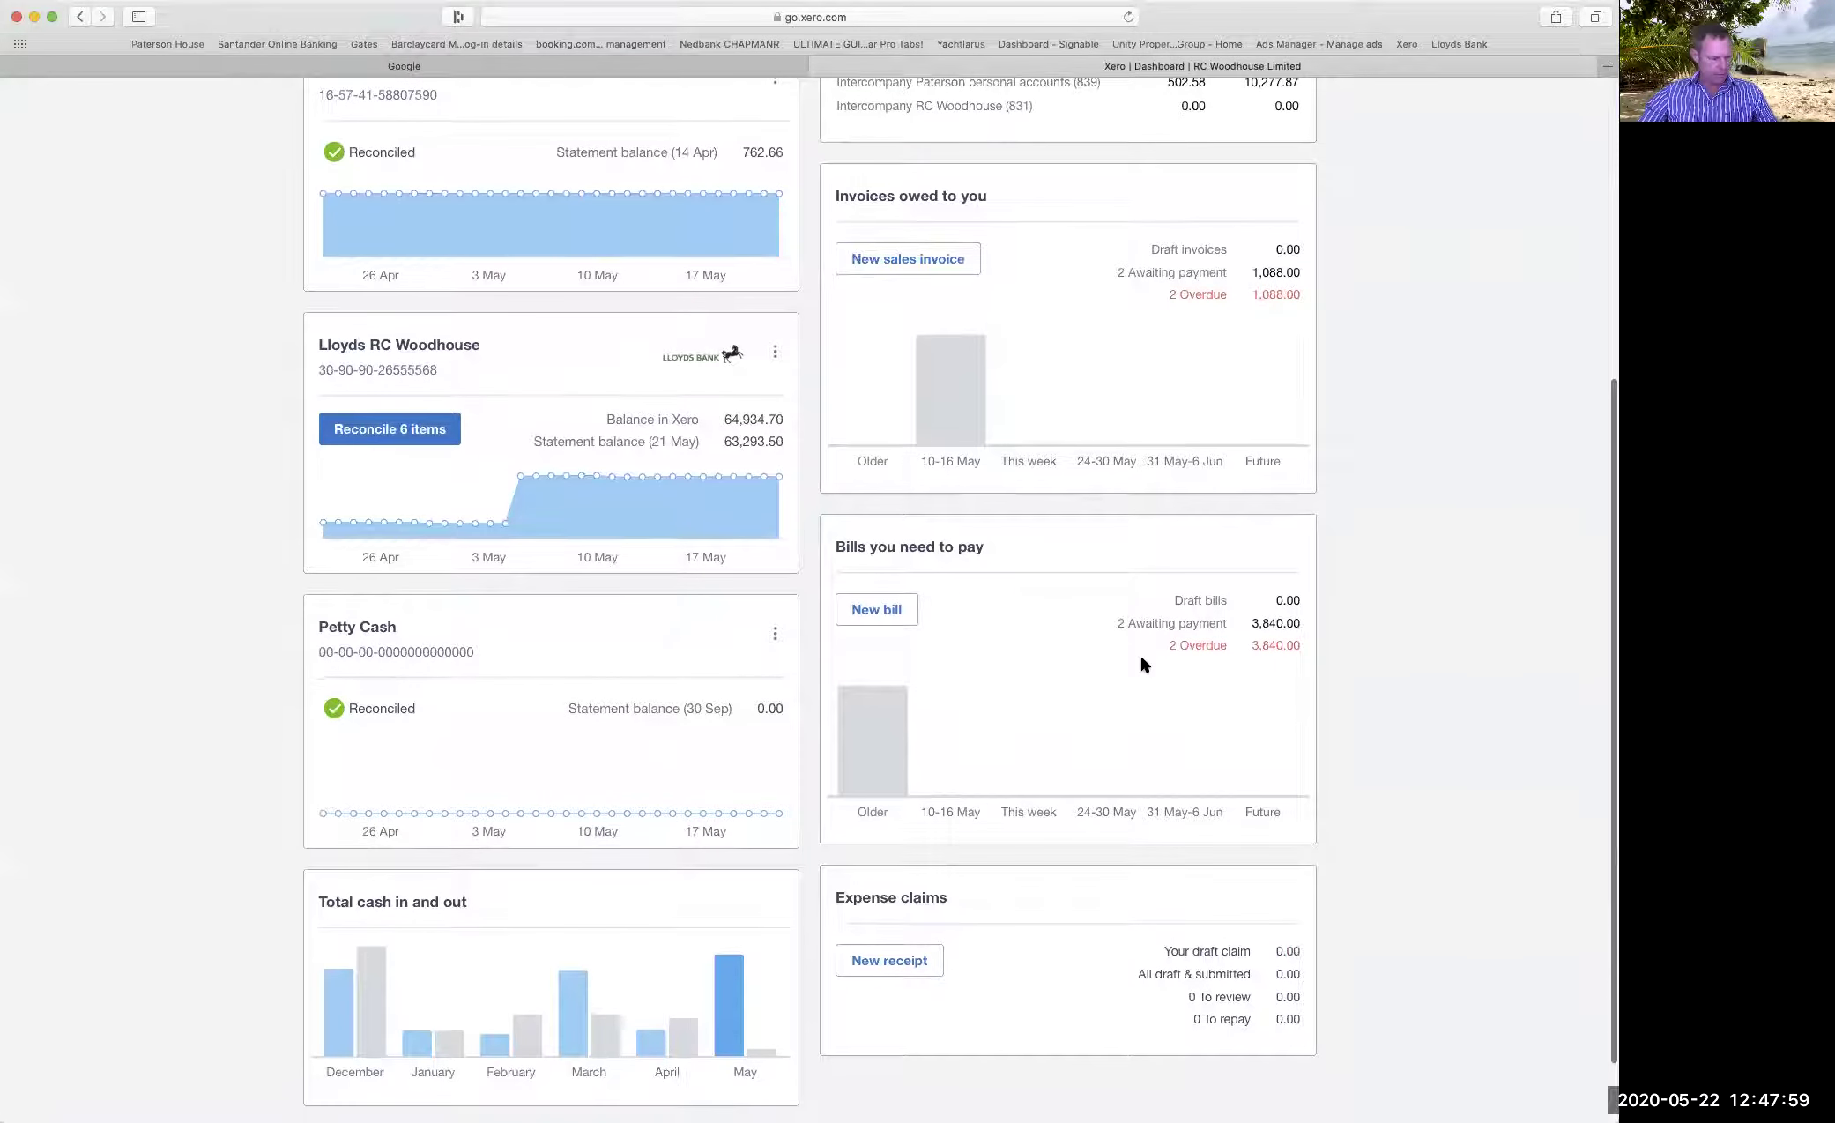
{"action": "left_click", "coordinate": [884, 614]}
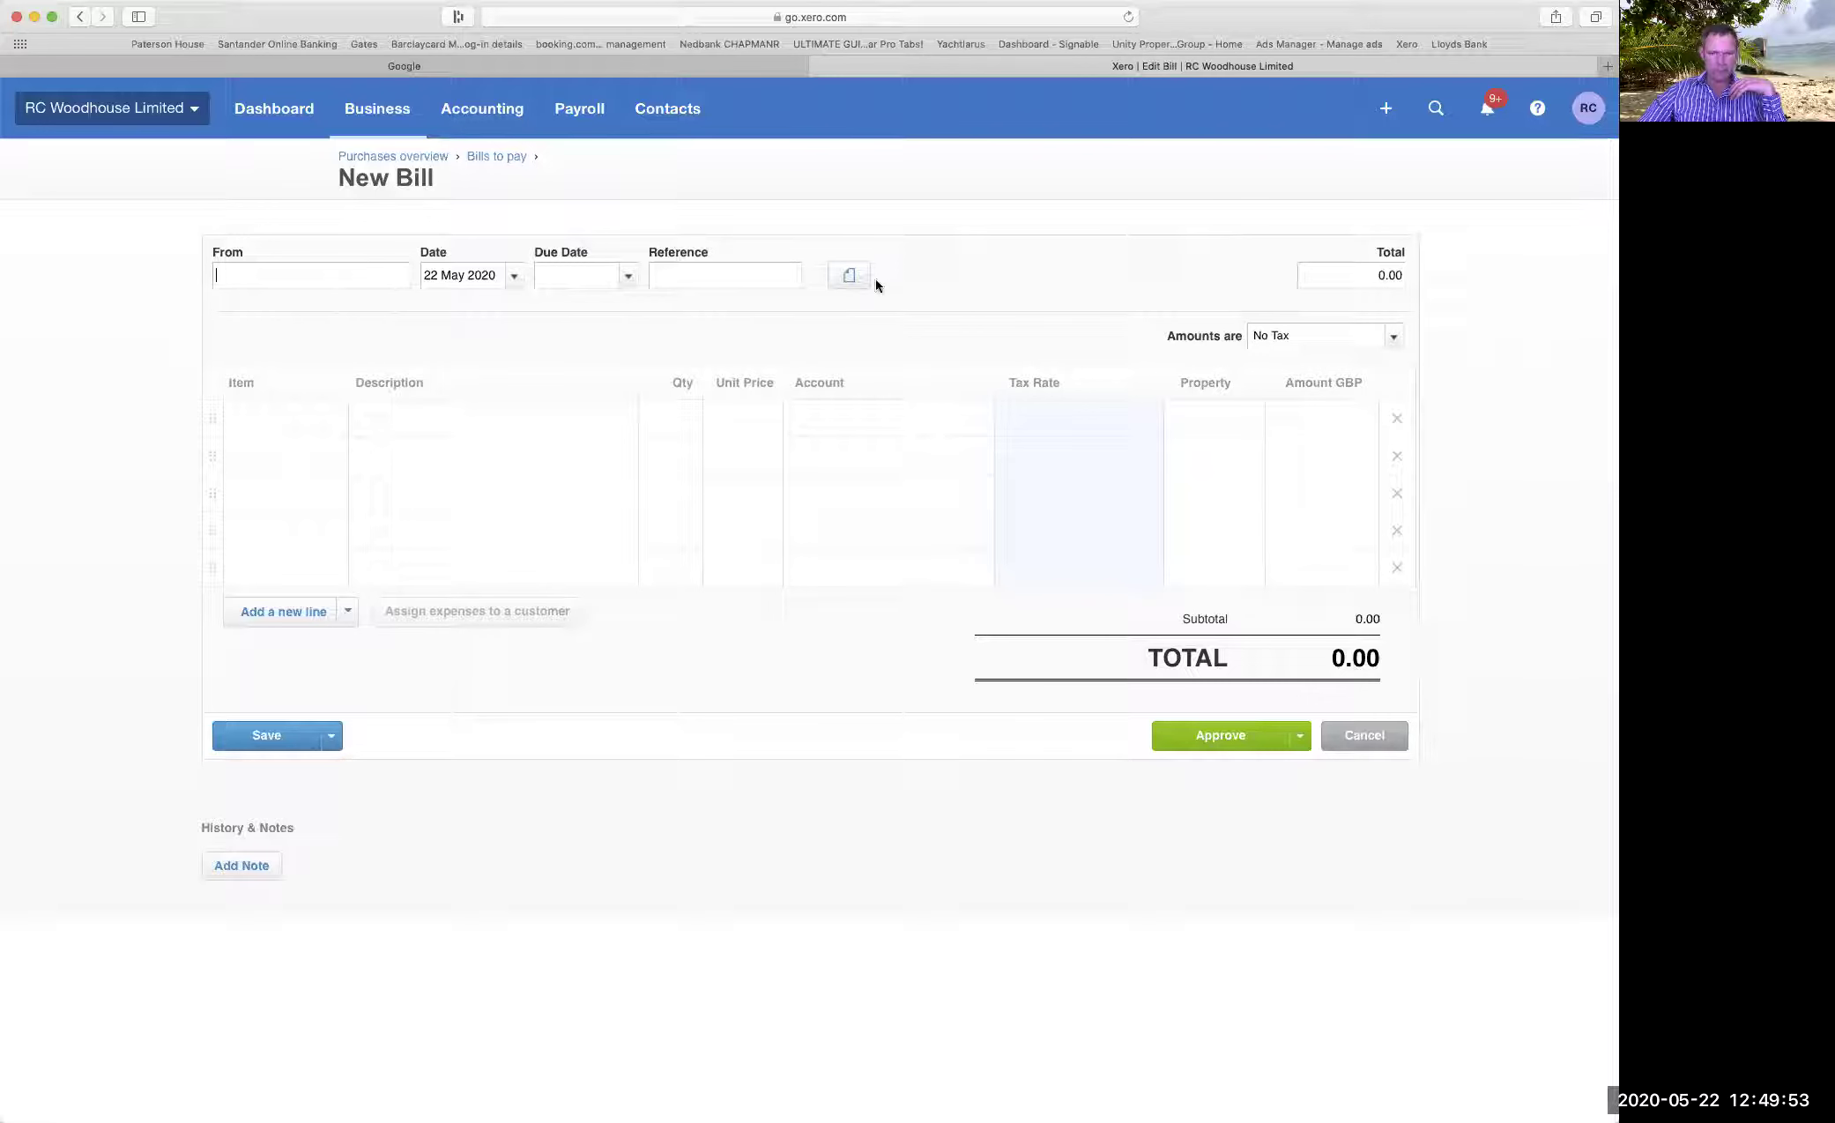
Browse the file library from the bill's attachments and preview a scan.pdf.
{"action": "left_click", "coordinate": [850, 276]}
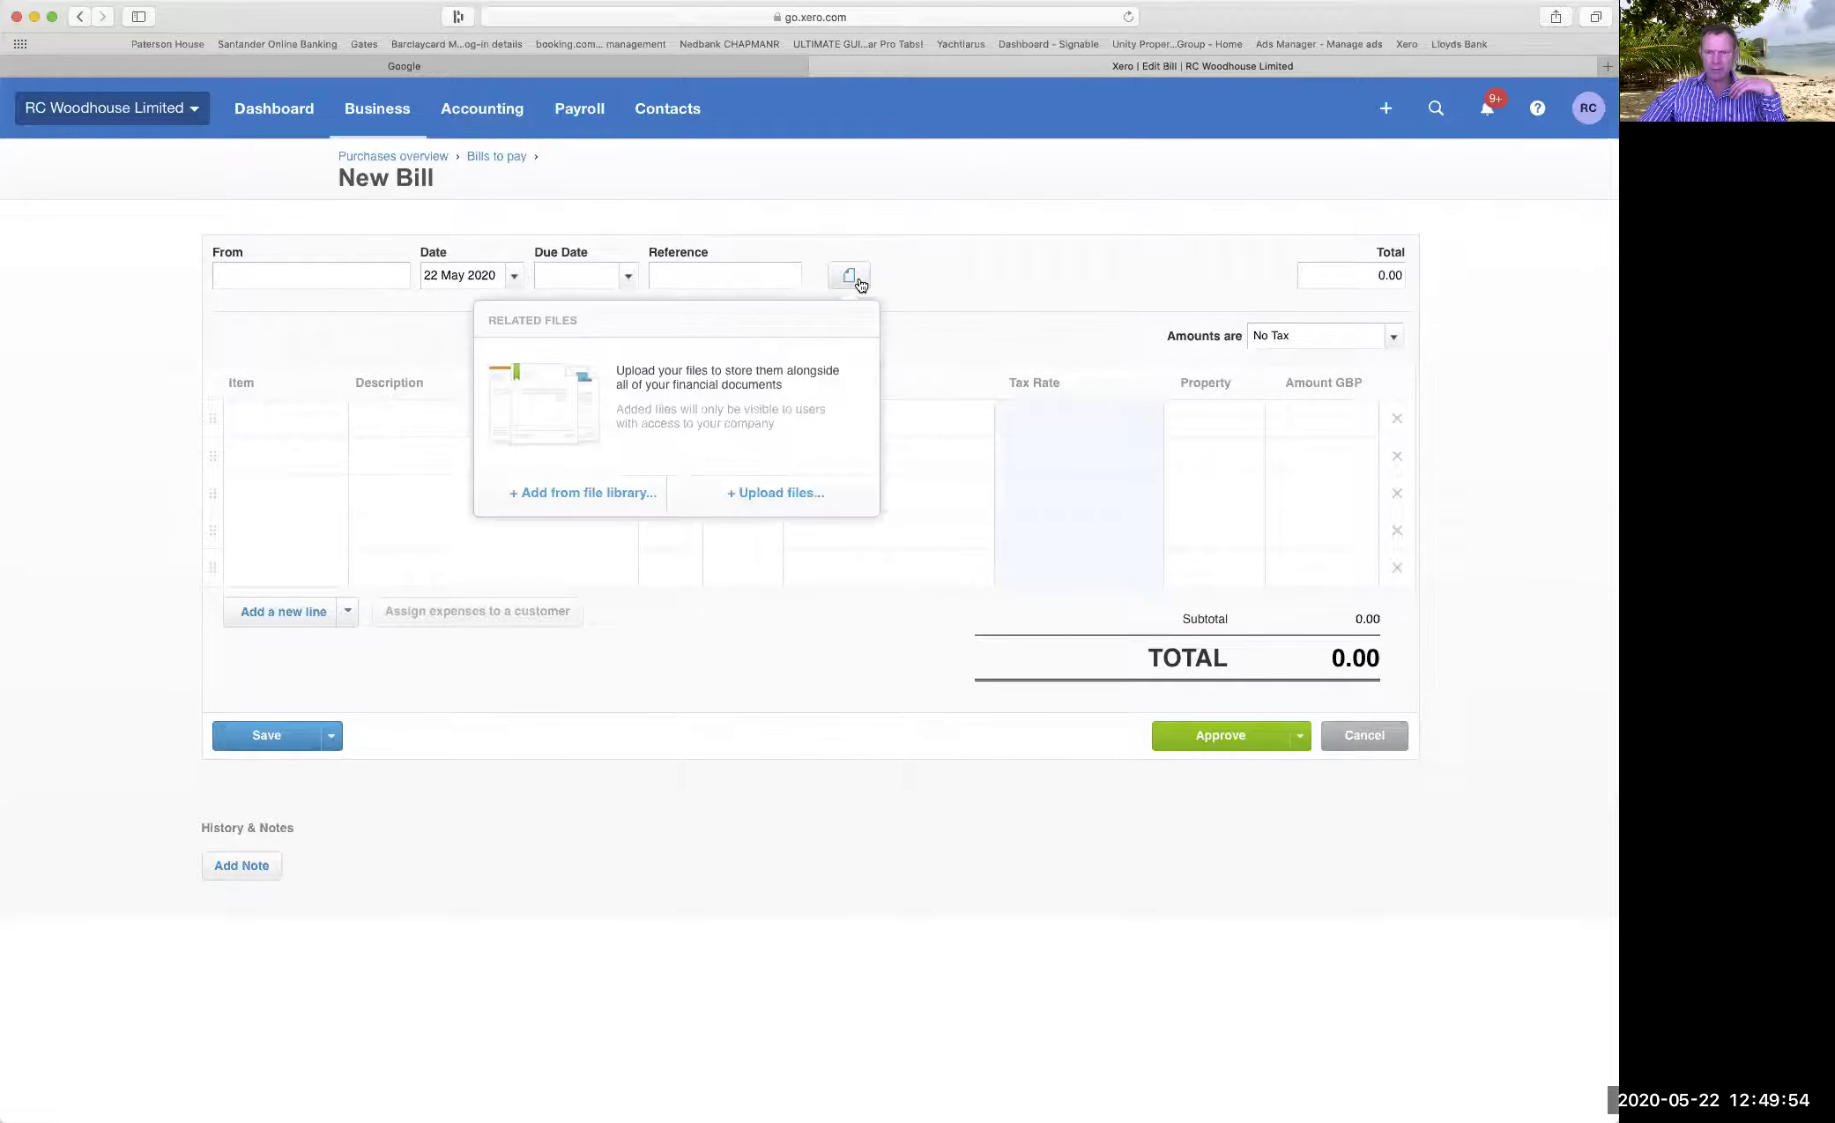
{"action": "left_click", "coordinate": [618, 499]}
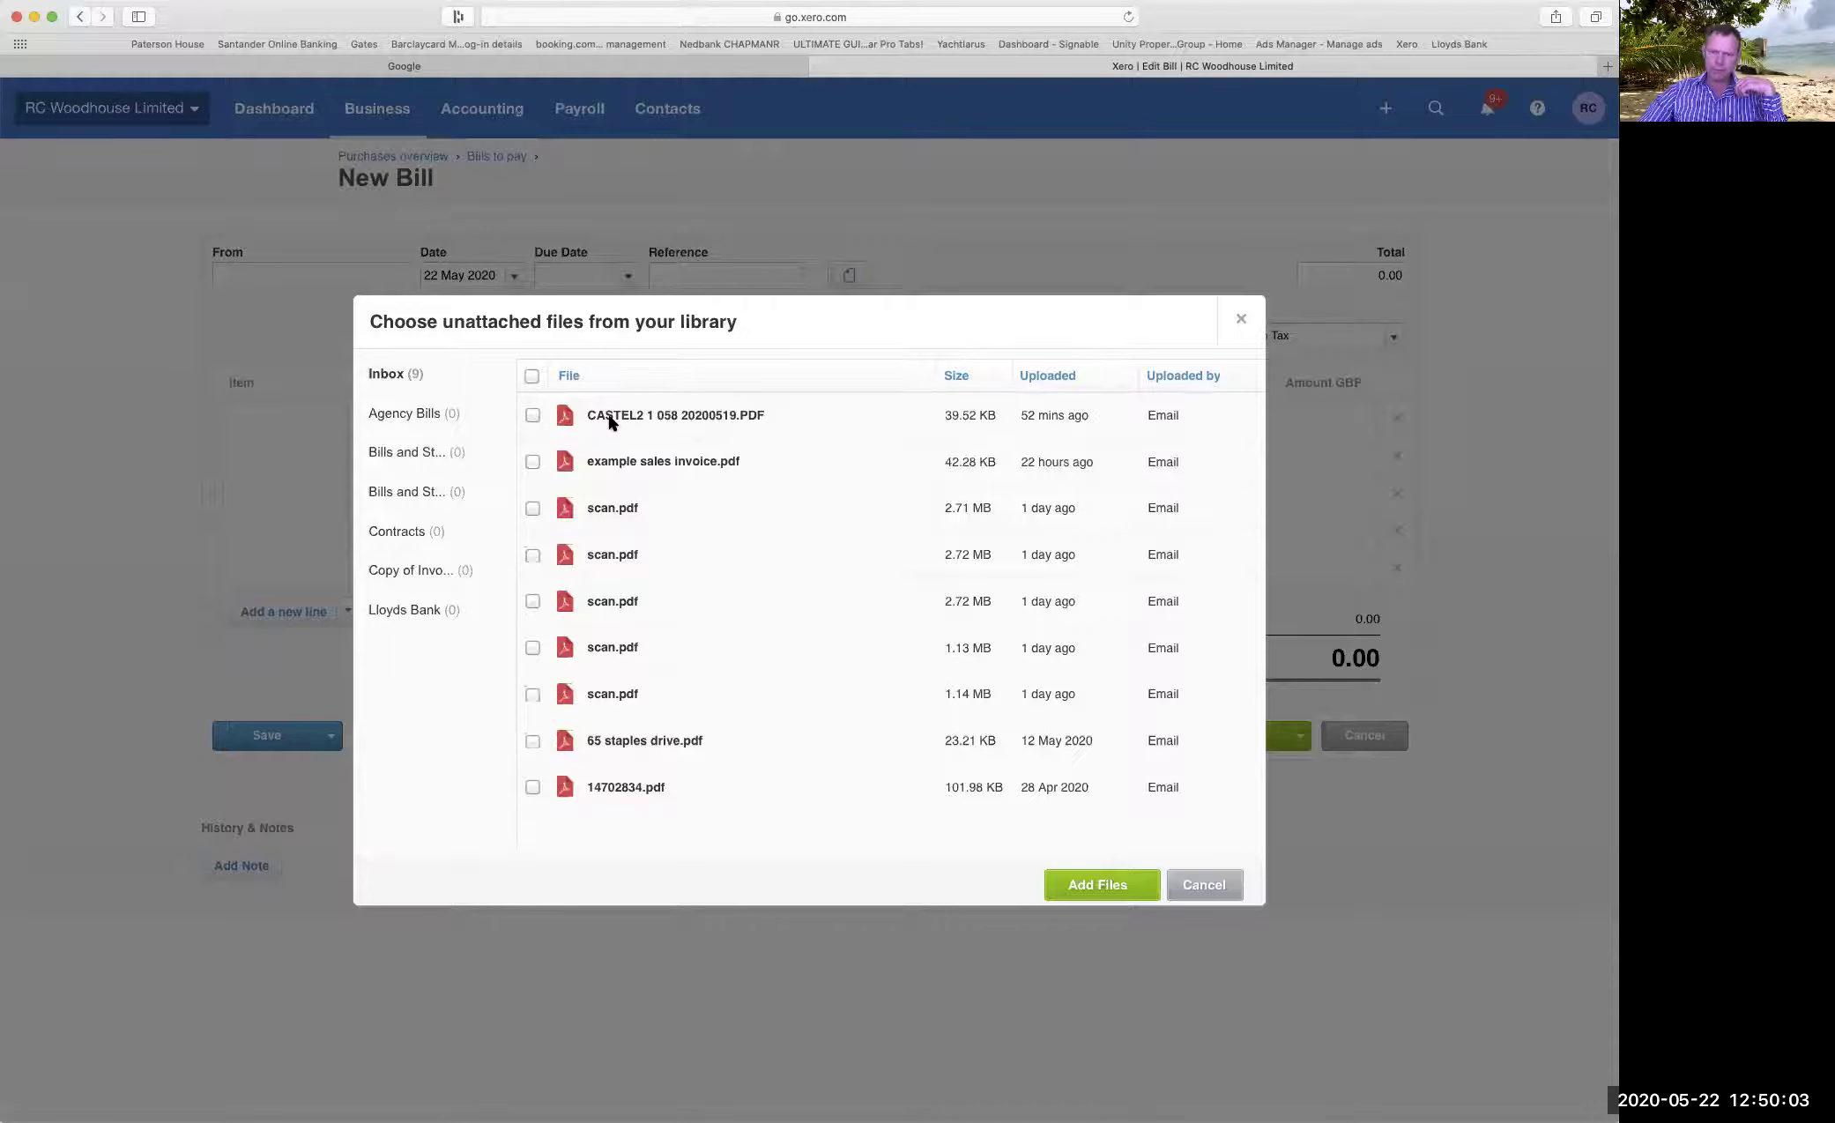
{"action": "left_click", "coordinate": [612, 693]}
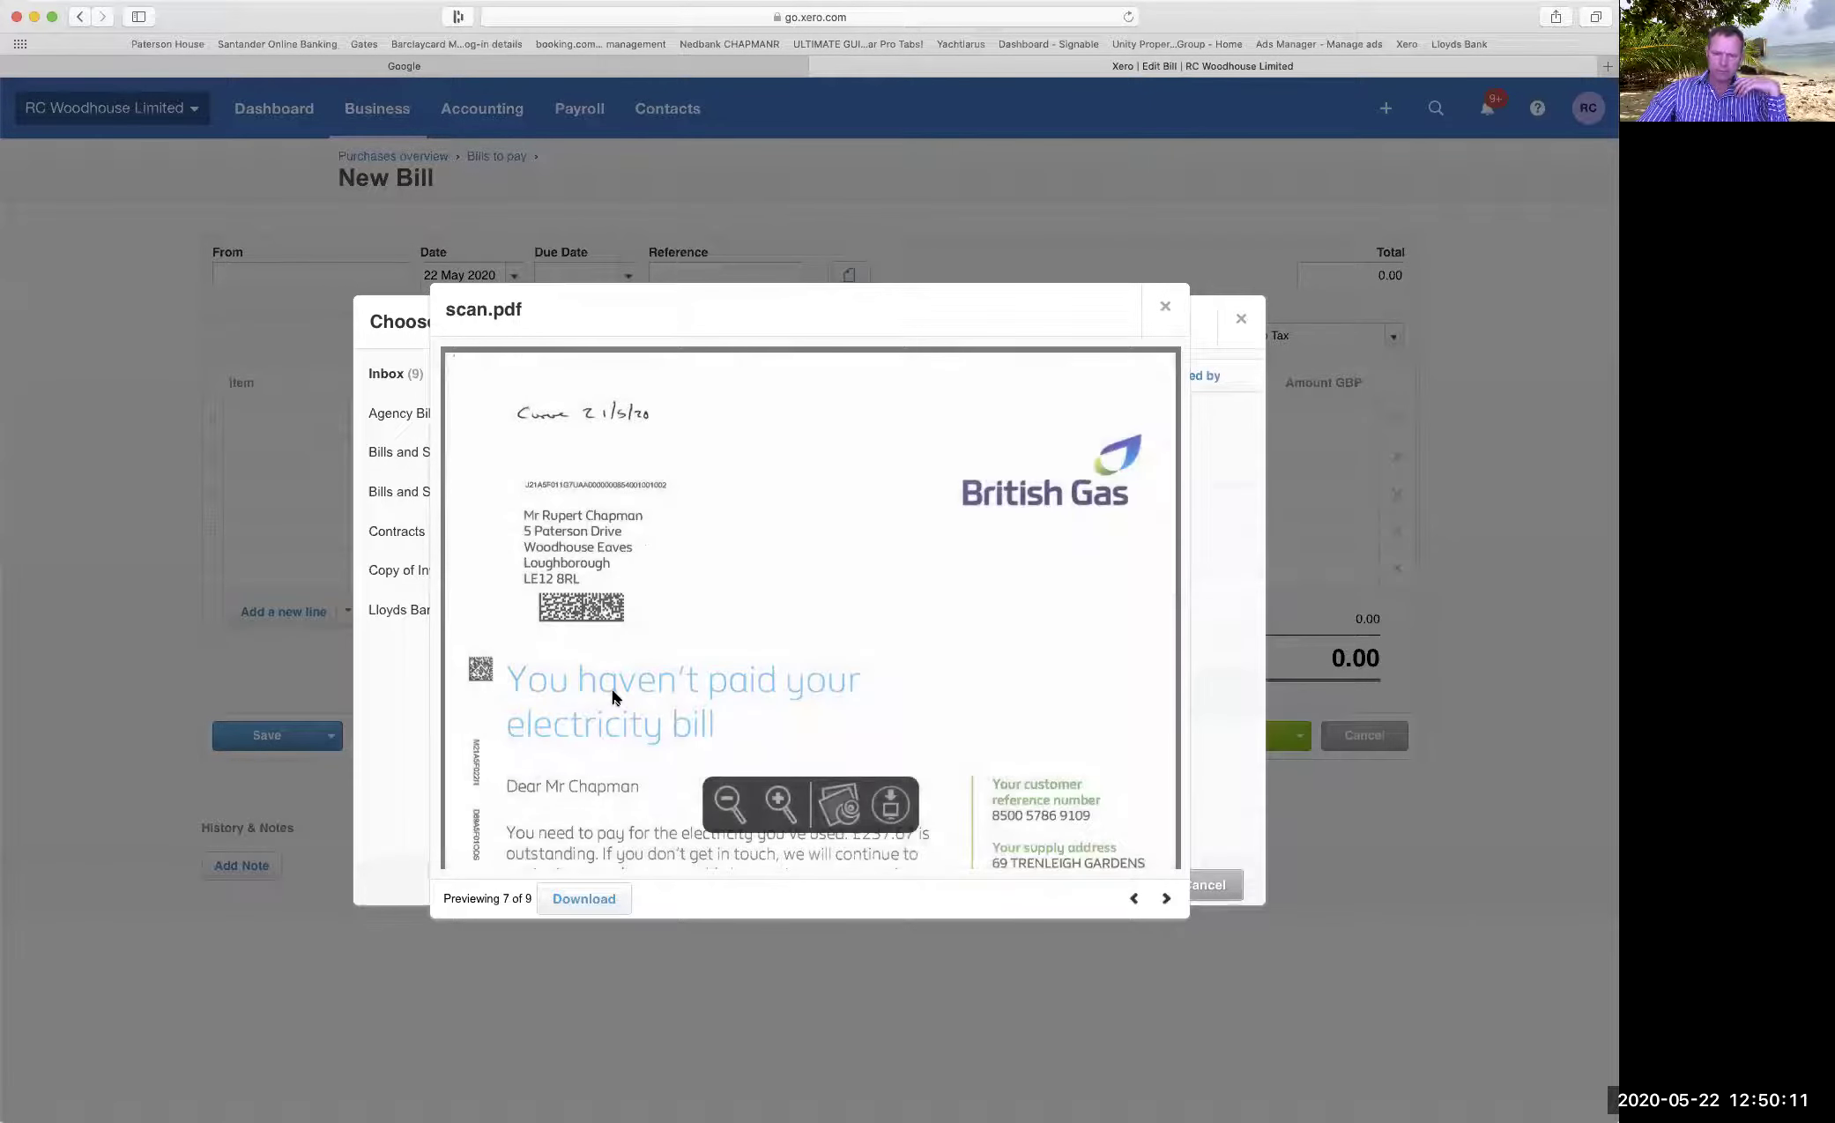
{"action": "scroll", "coordinate": [708, 628], "scroll_direction": "down", "scroll_amount": 2}
{"action": "scroll", "coordinate": [708, 627], "scroll_direction": "up", "scroll_amount": 2}
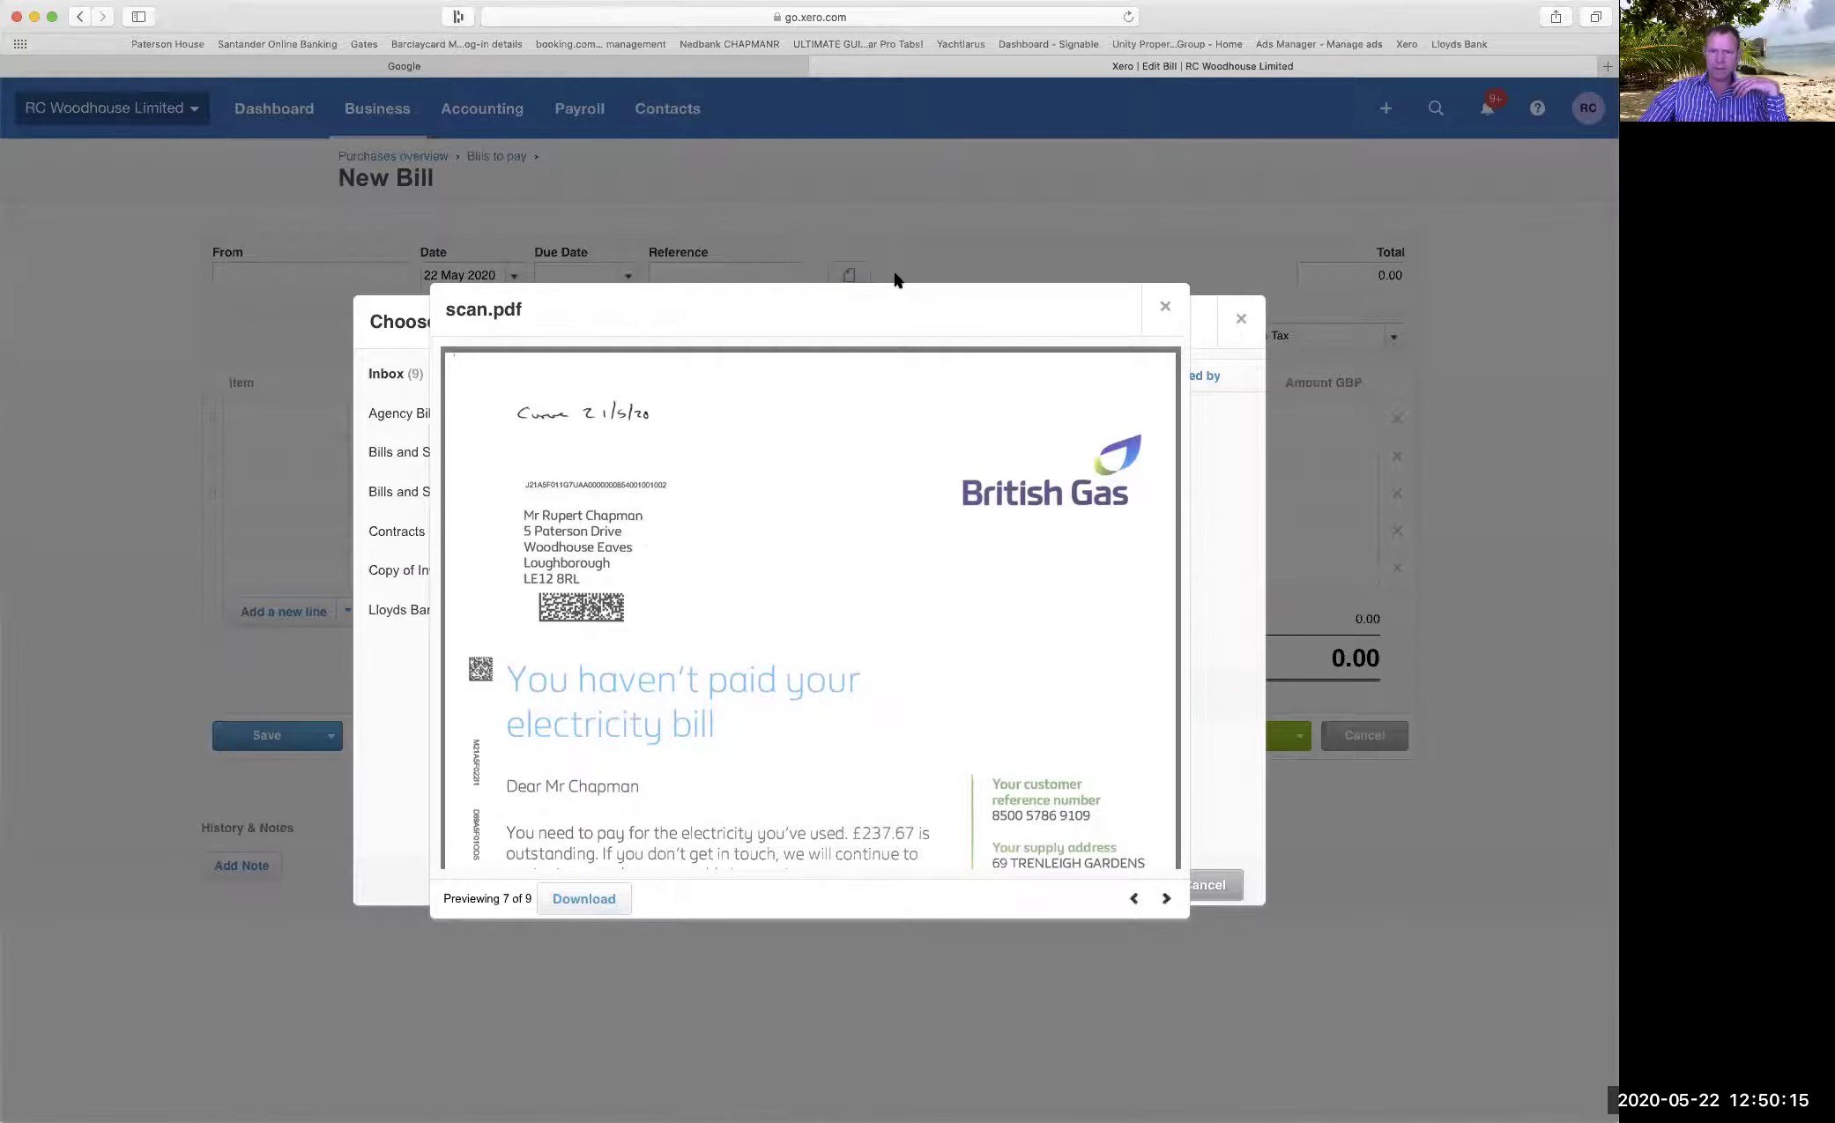
{"action": "left_click_drag", "start_coordinate": [954, 311], "coordinate": [1245, 273]}
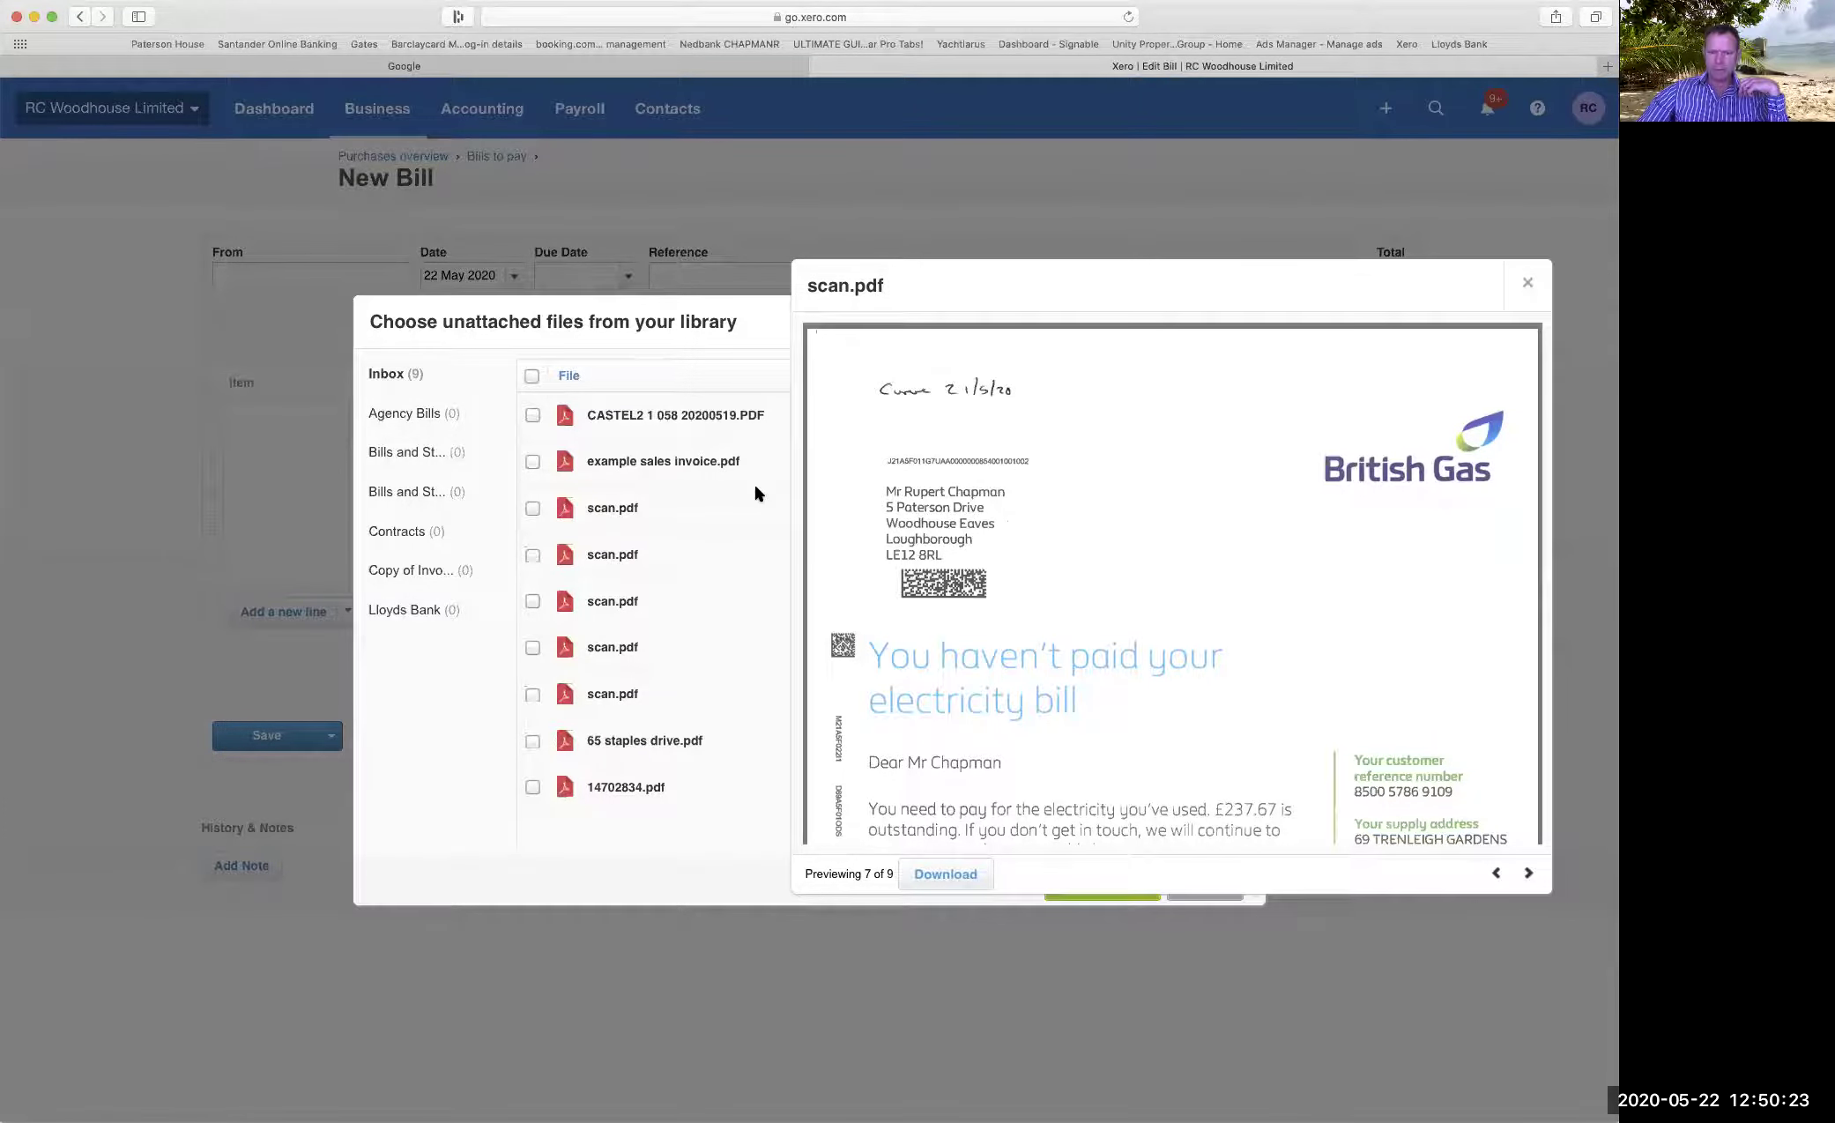
Select the scan.pdf holding the British Gas electricity bill and attach it.
{"action": "scroll", "coordinate": [958, 584], "scroll_direction": "down", "scroll_amount": 3}
{"action": "scroll", "coordinate": [956, 575], "scroll_direction": "up", "scroll_amount": 1}
{"action": "scroll", "coordinate": [959, 570], "scroll_direction": "down", "scroll_amount": 4}
{"action": "scroll", "coordinate": [961, 580], "scroll_direction": "down", "scroll_amount": 1}
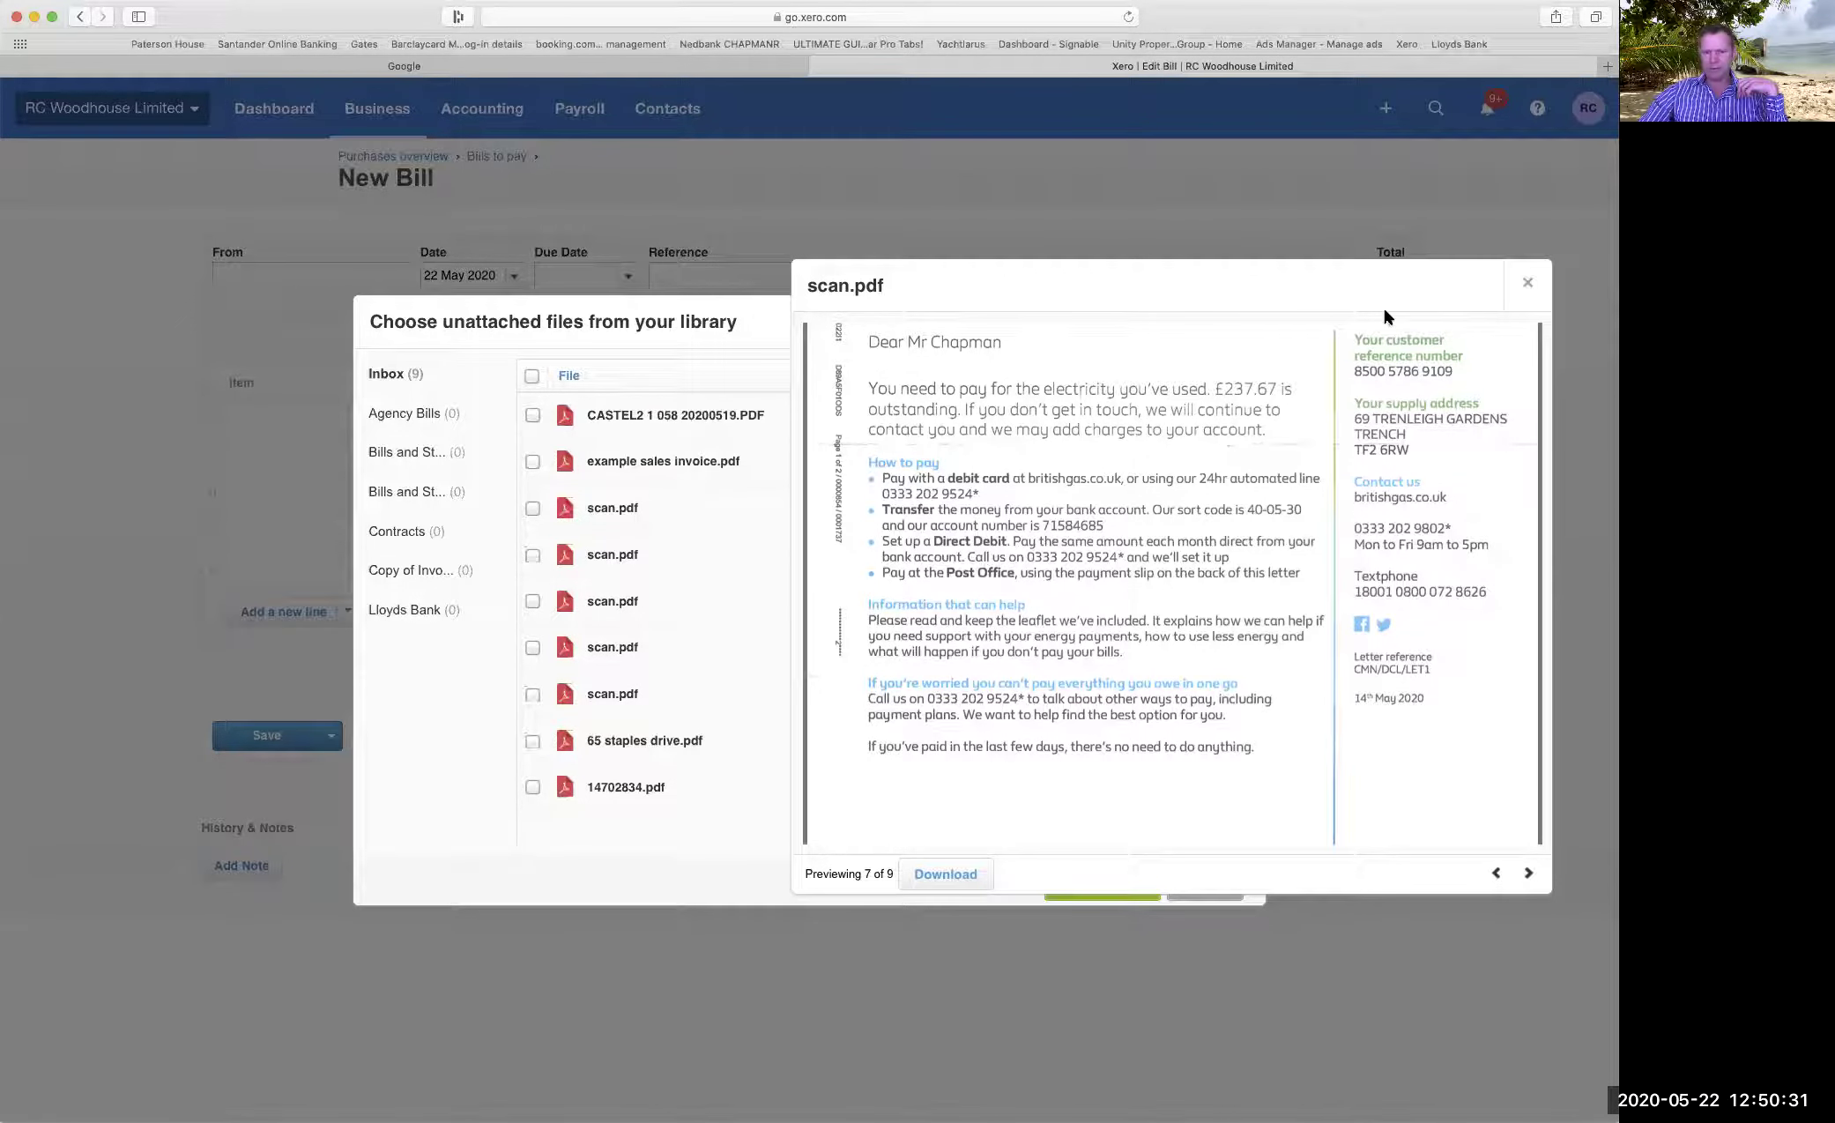
{"action": "left_click_drag", "start_coordinate": [947, 277], "coordinate": [1053, 293]}
{"action": "scroll", "coordinate": [1113, 499], "scroll_direction": "up", "scroll_amount": 5}
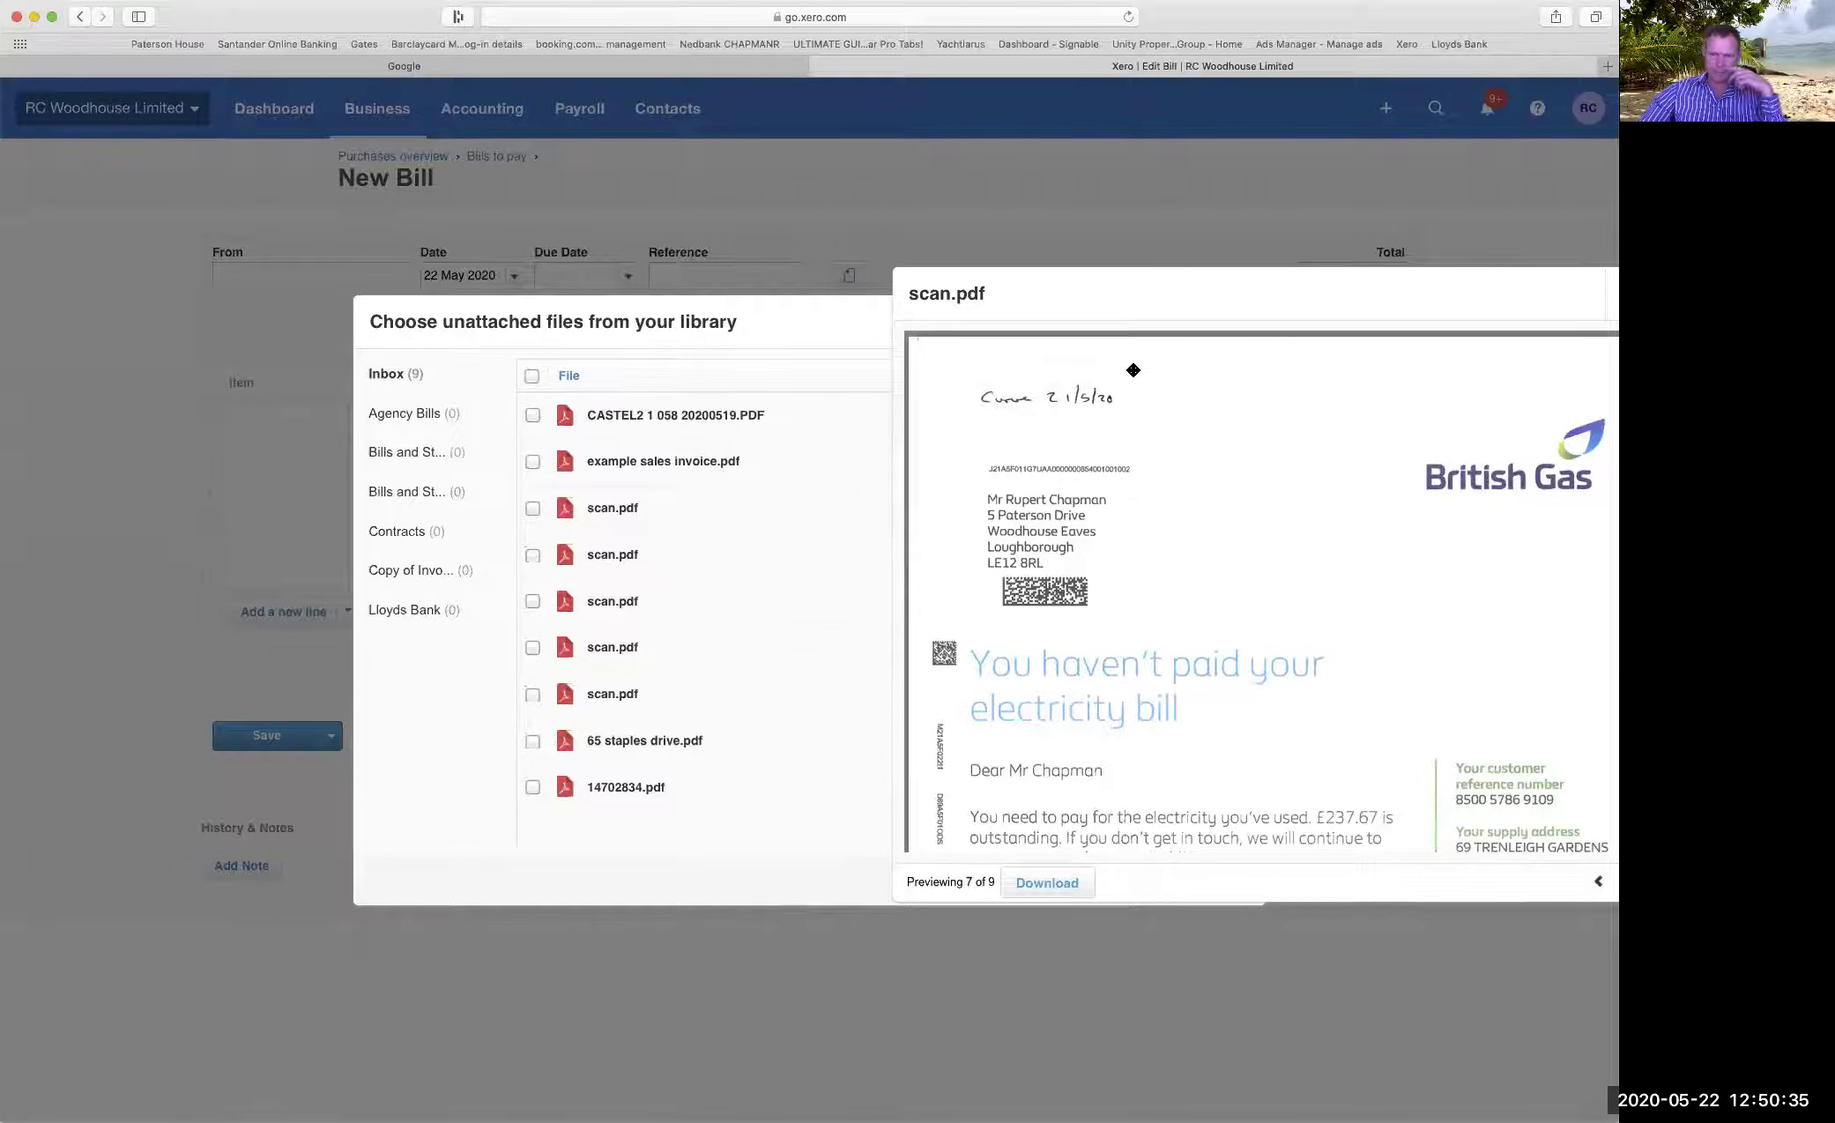
{"action": "left_click_drag", "start_coordinate": [1127, 299], "coordinate": [1022, 750]}
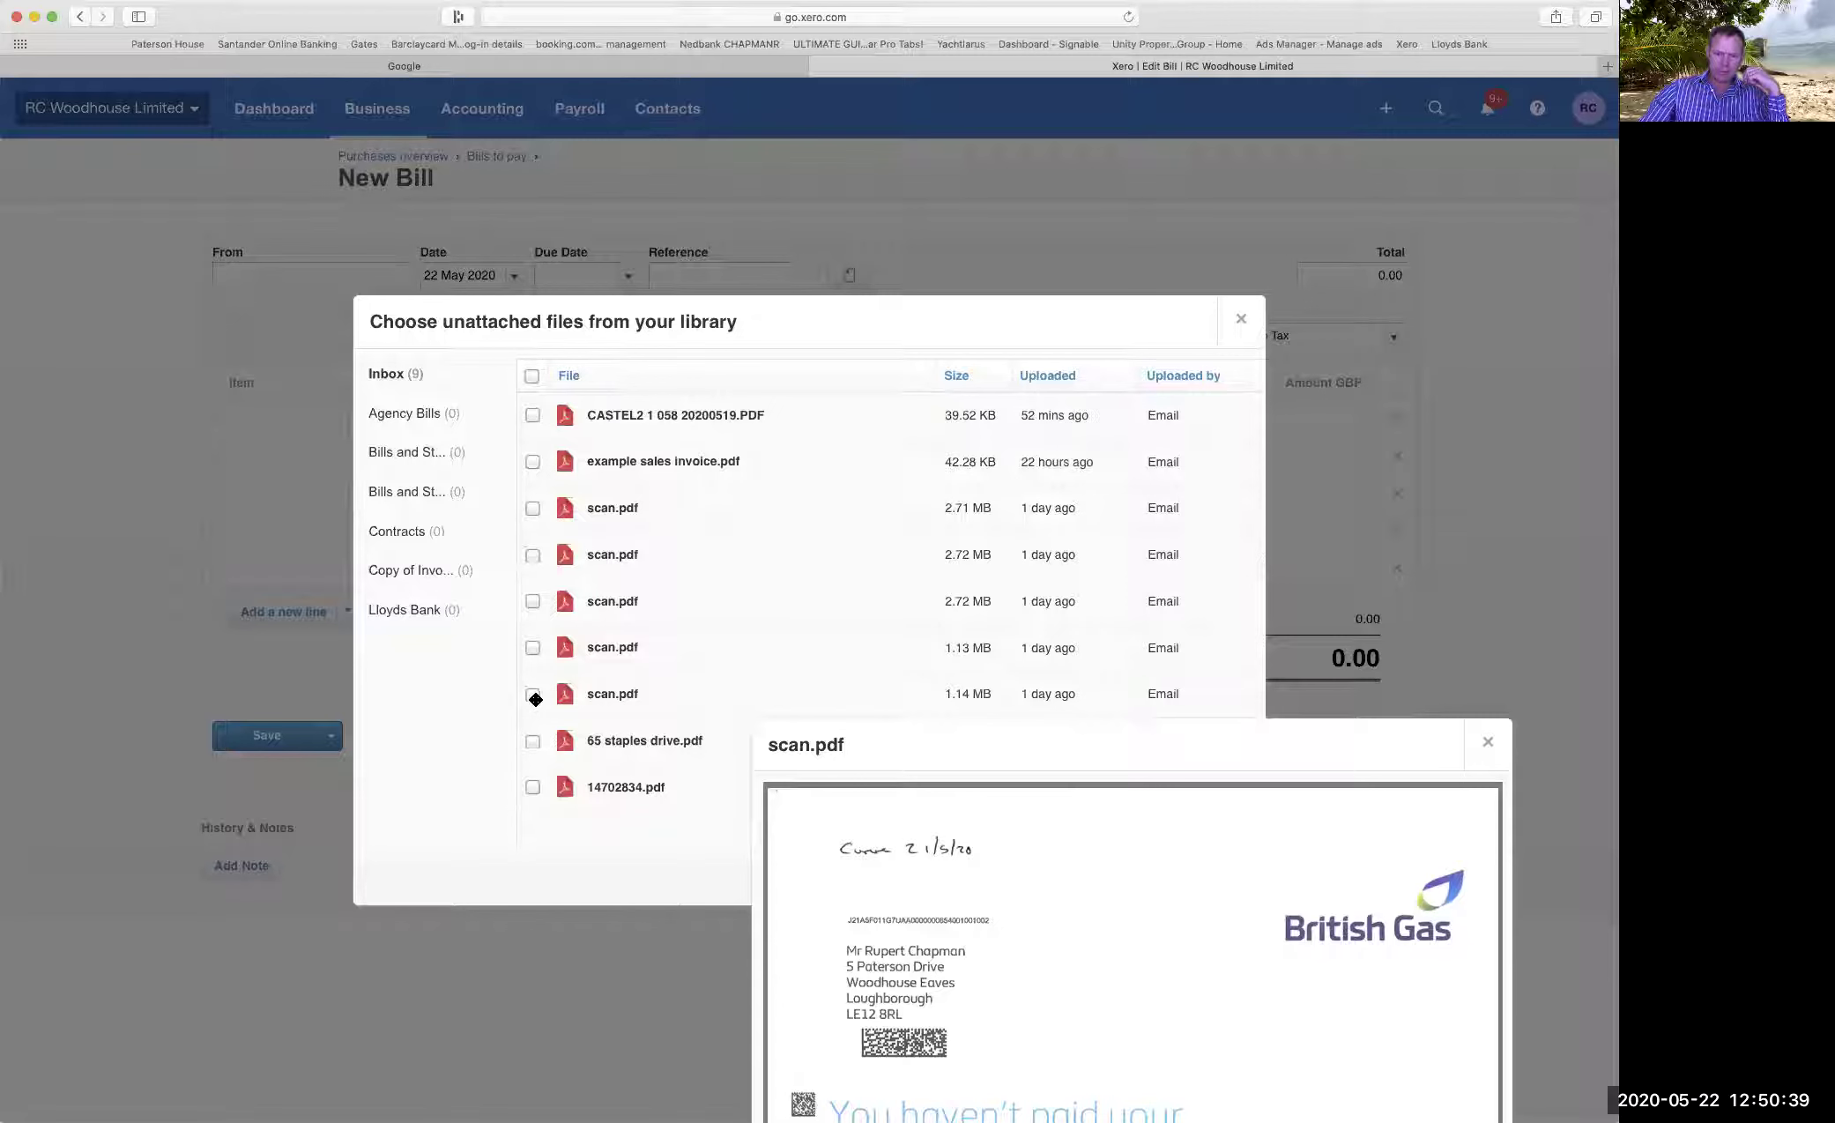
{"action": "left_click", "coordinate": [532, 695]}
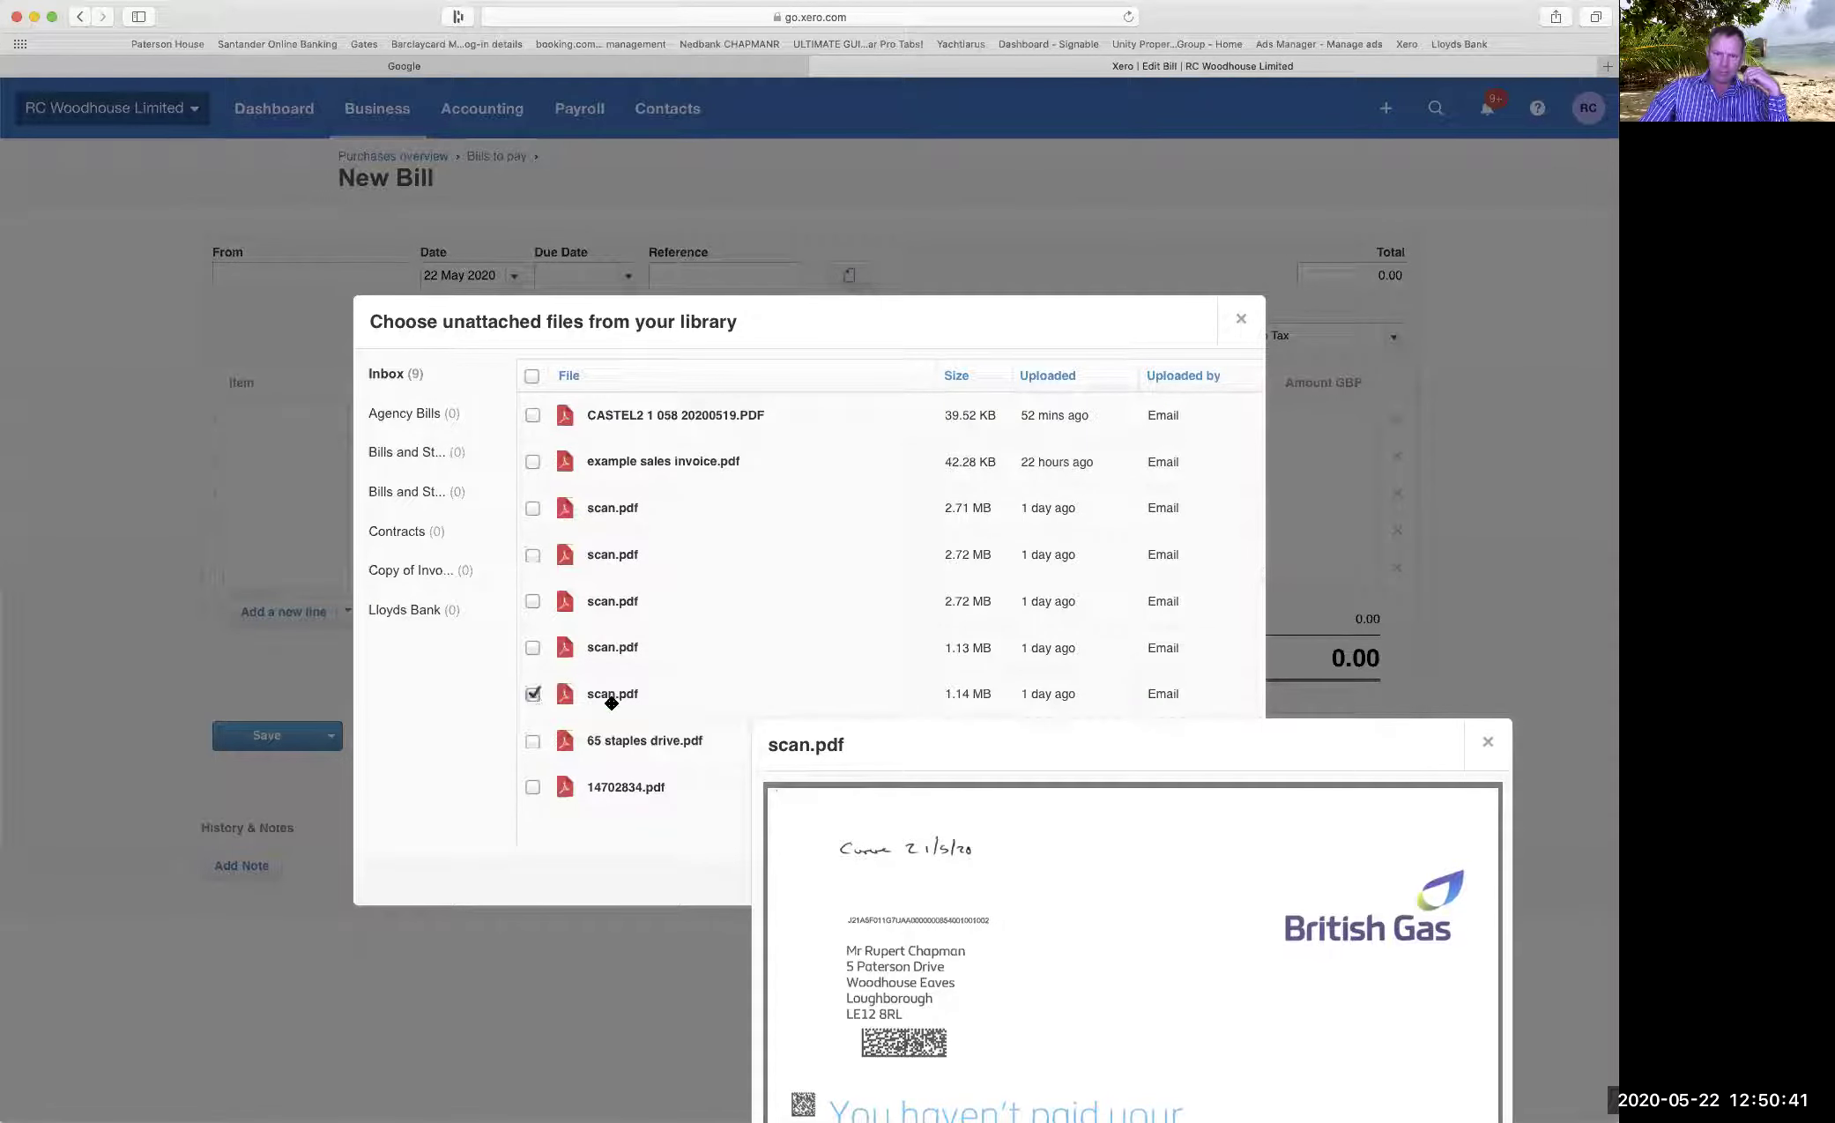
{"action": "left_click_drag", "start_coordinate": [934, 341], "coordinate": [995, 144]}
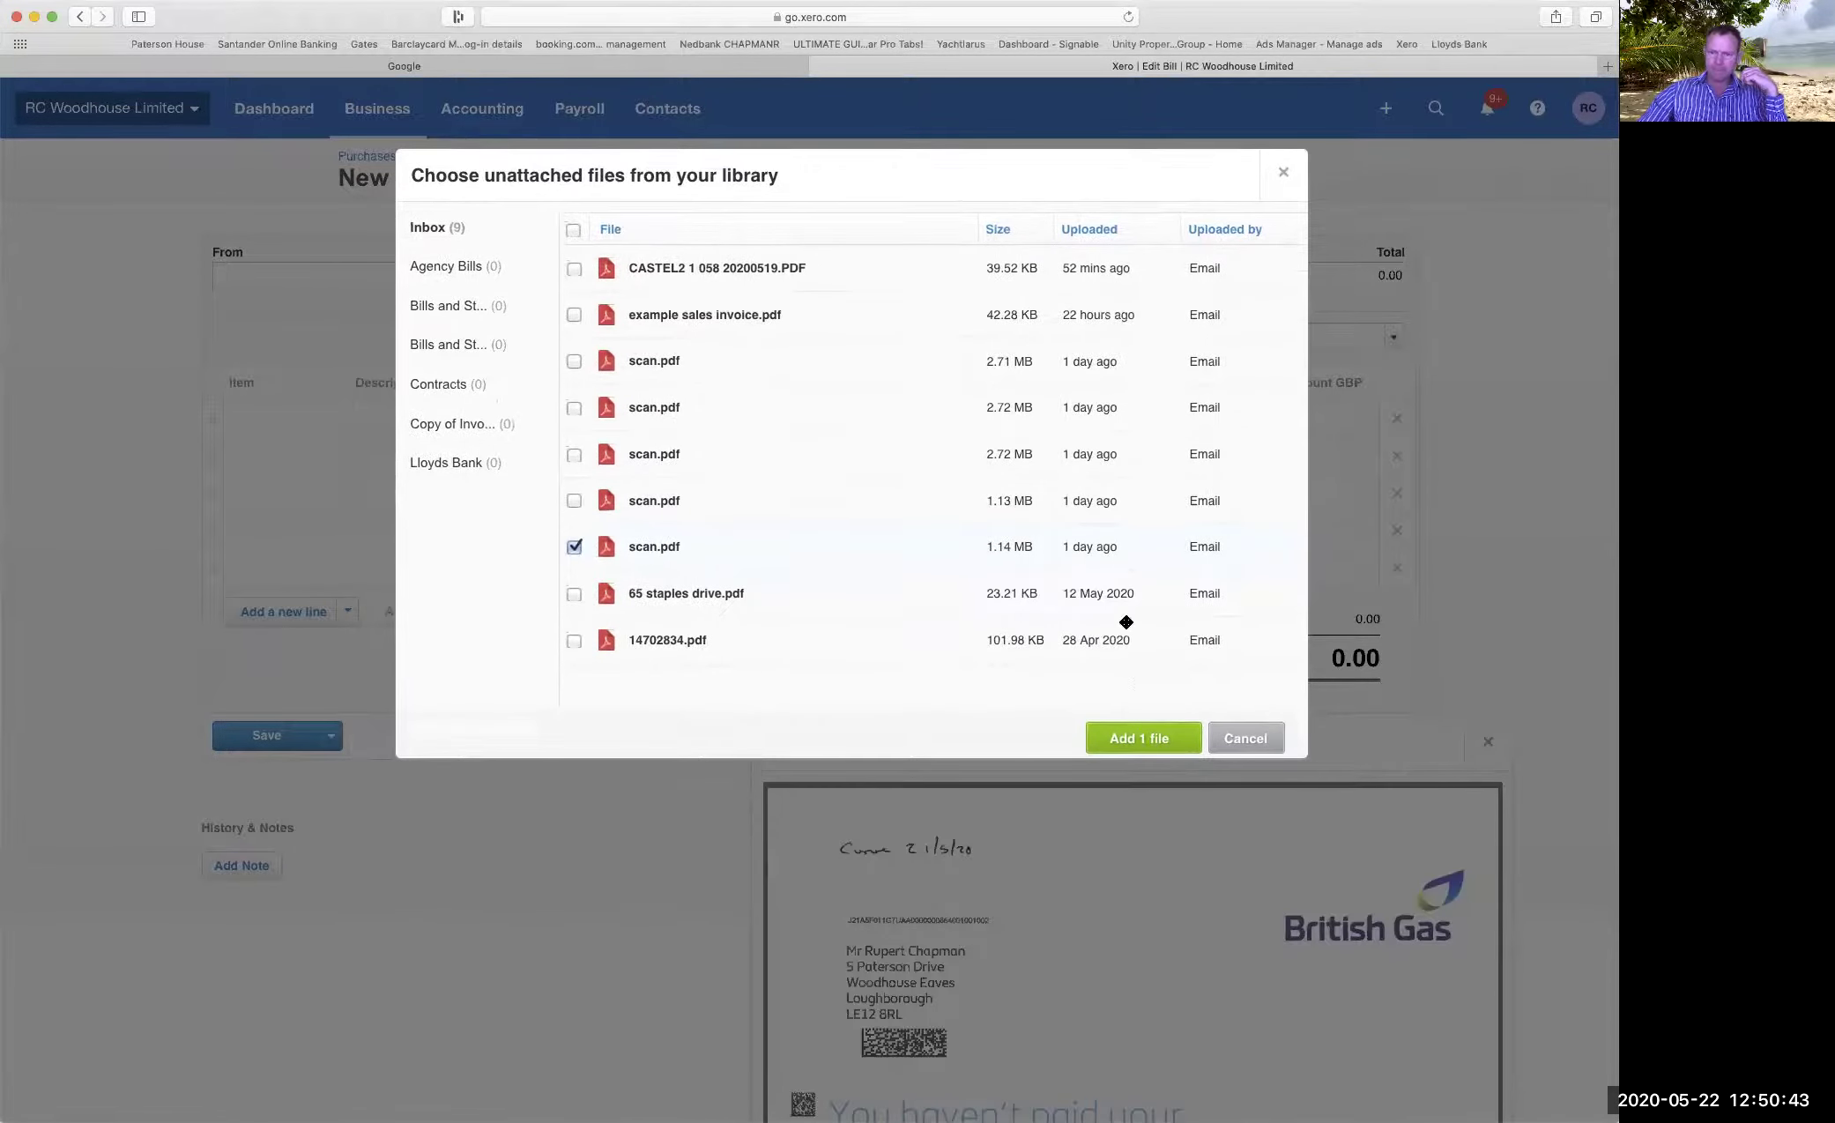
{"action": "left_click", "coordinate": [1143, 740]}
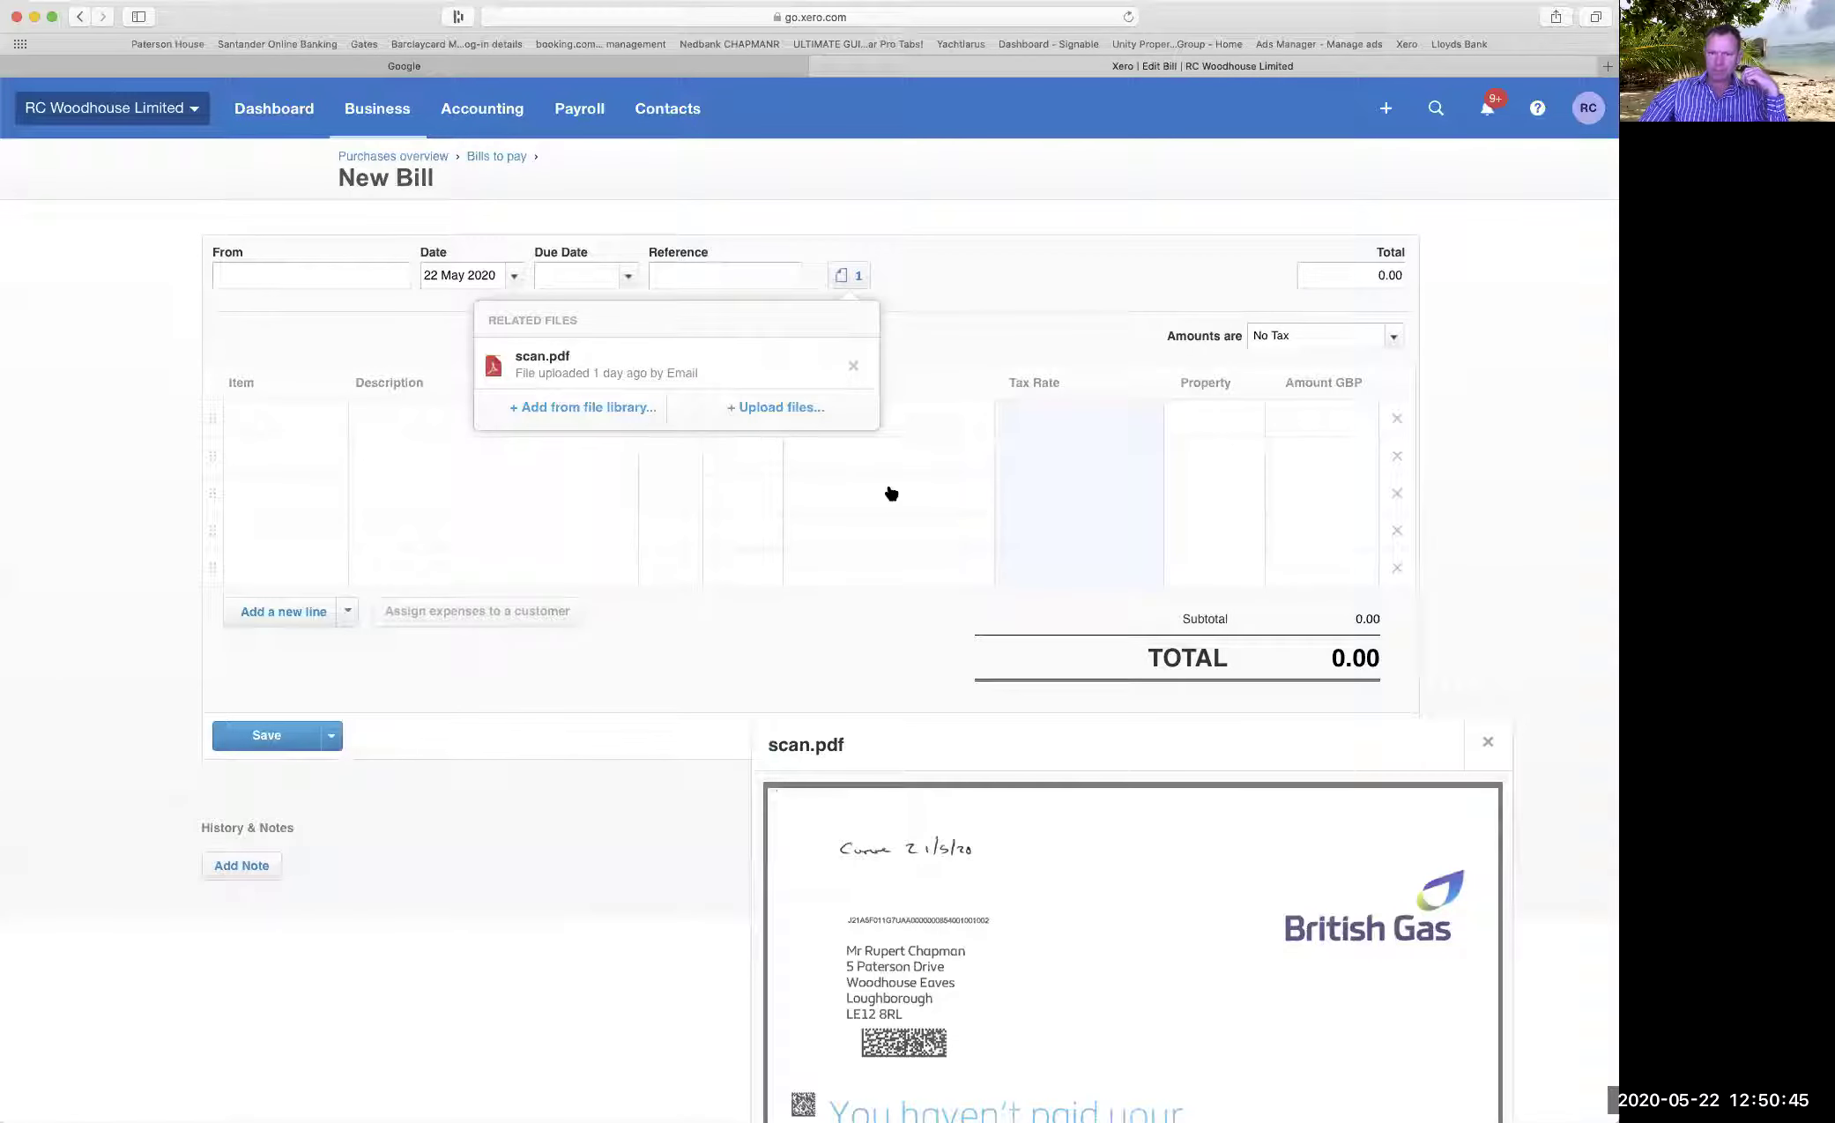
Set British Gas as the bill's supplier in the From field.
{"action": "left_click", "coordinate": [1053, 310]}
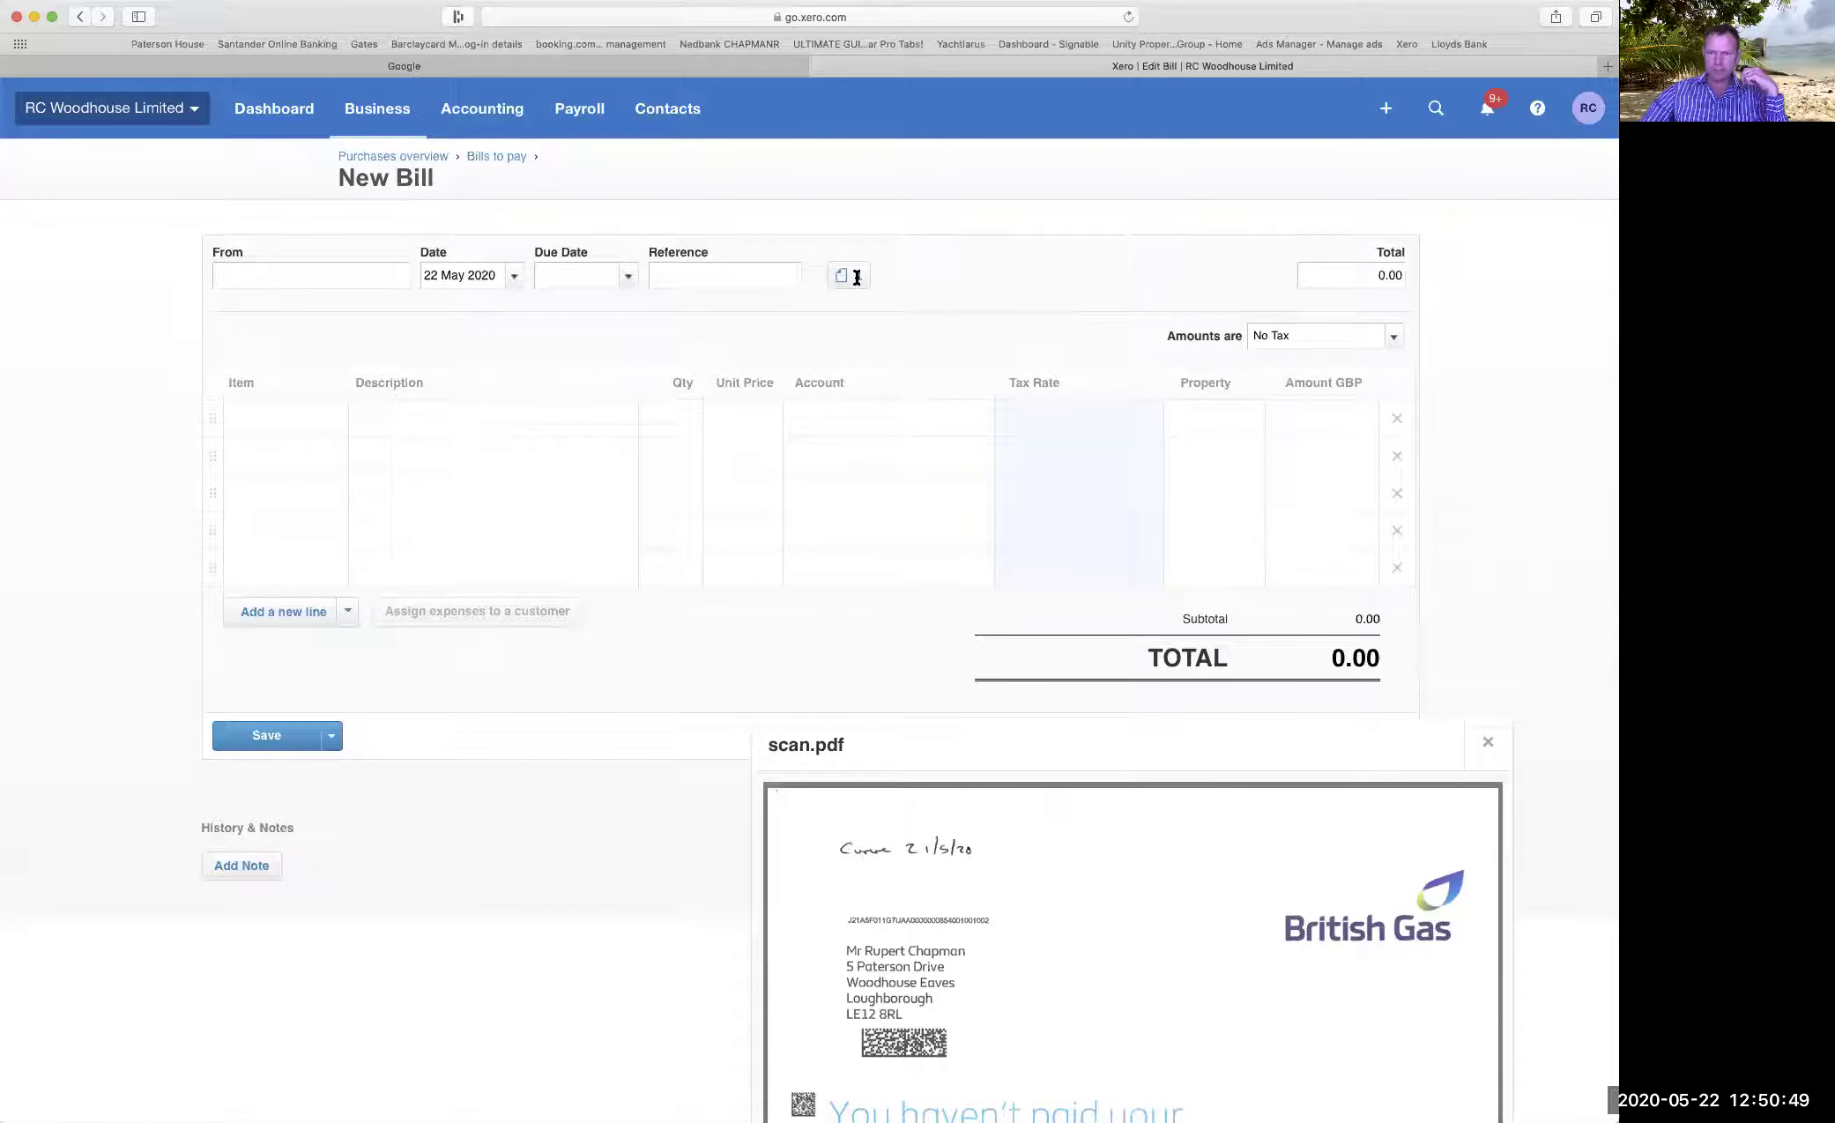
{"action": "left_click_drag", "start_coordinate": [1044, 749], "coordinate": [1241, 782]}
{"action": "left_click", "coordinate": [348, 278]}
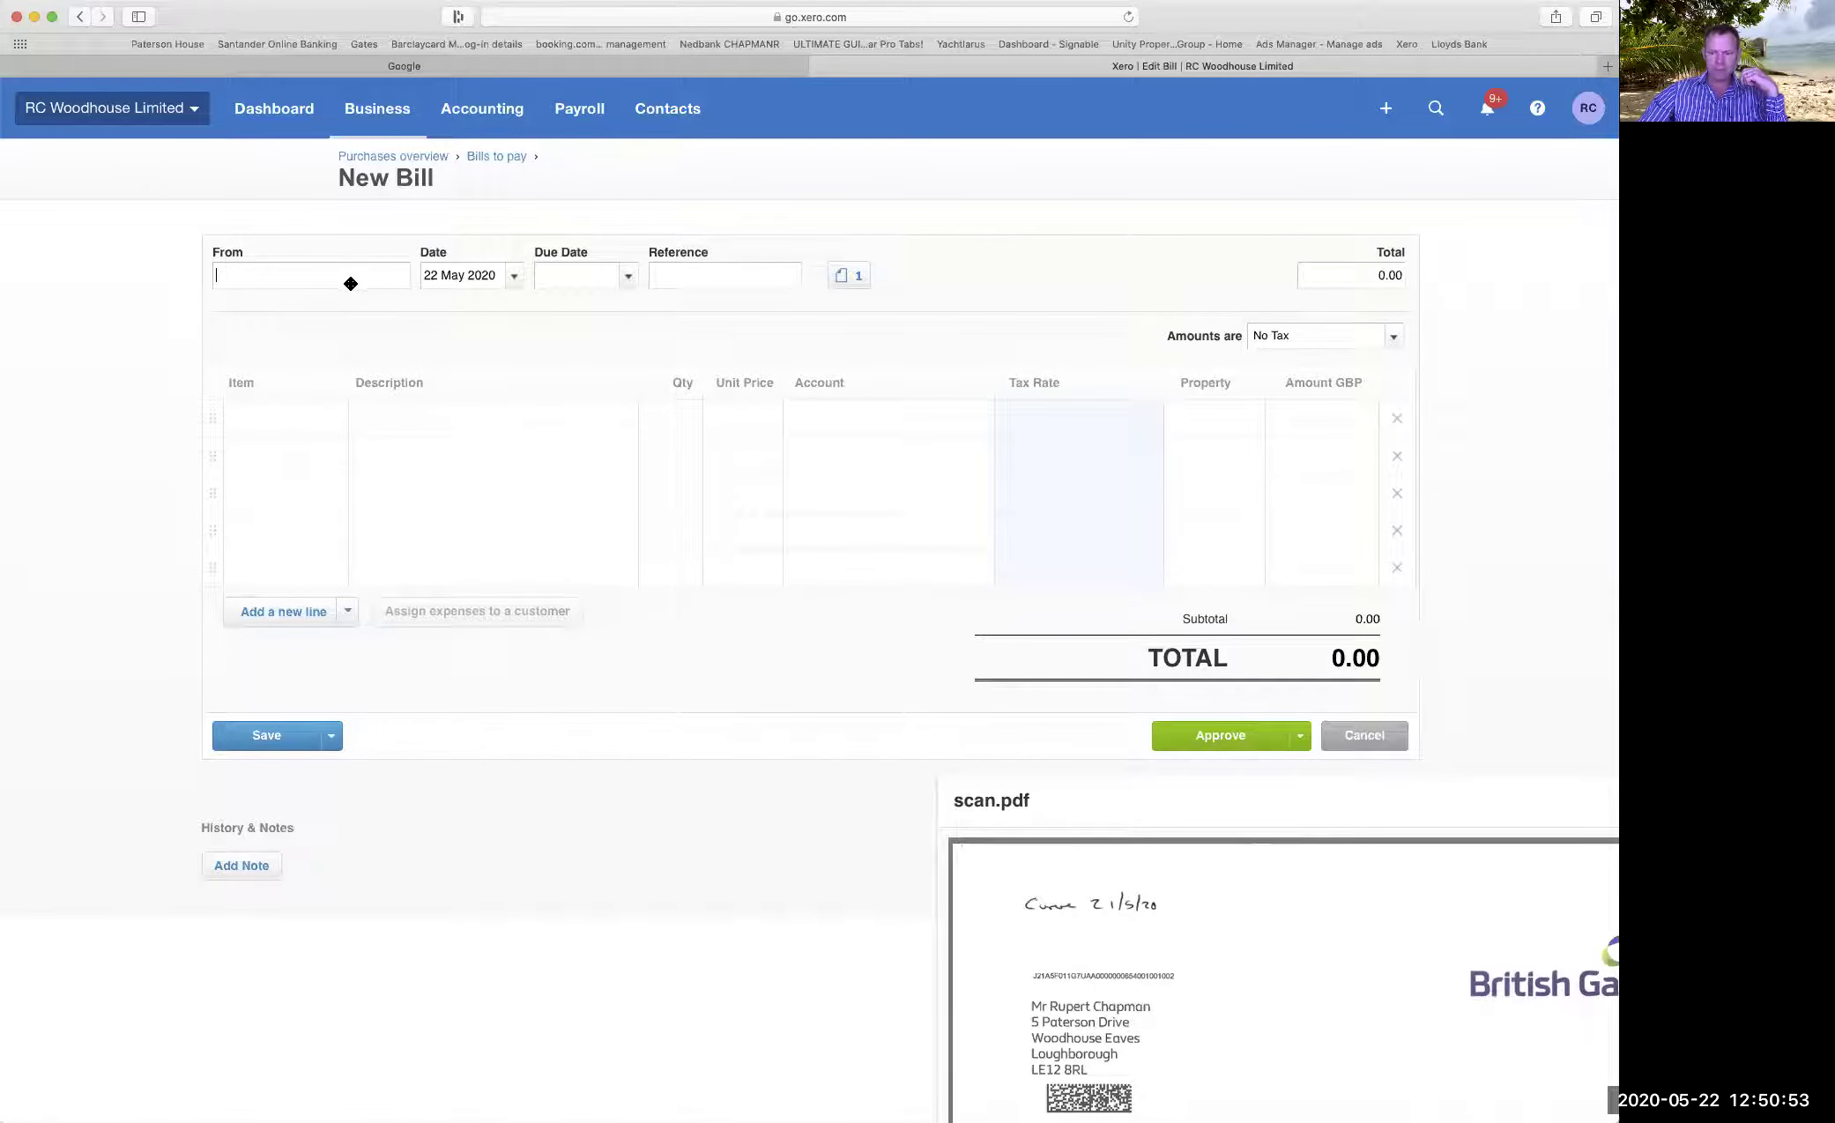
{"action": "type", "text": "itish"}
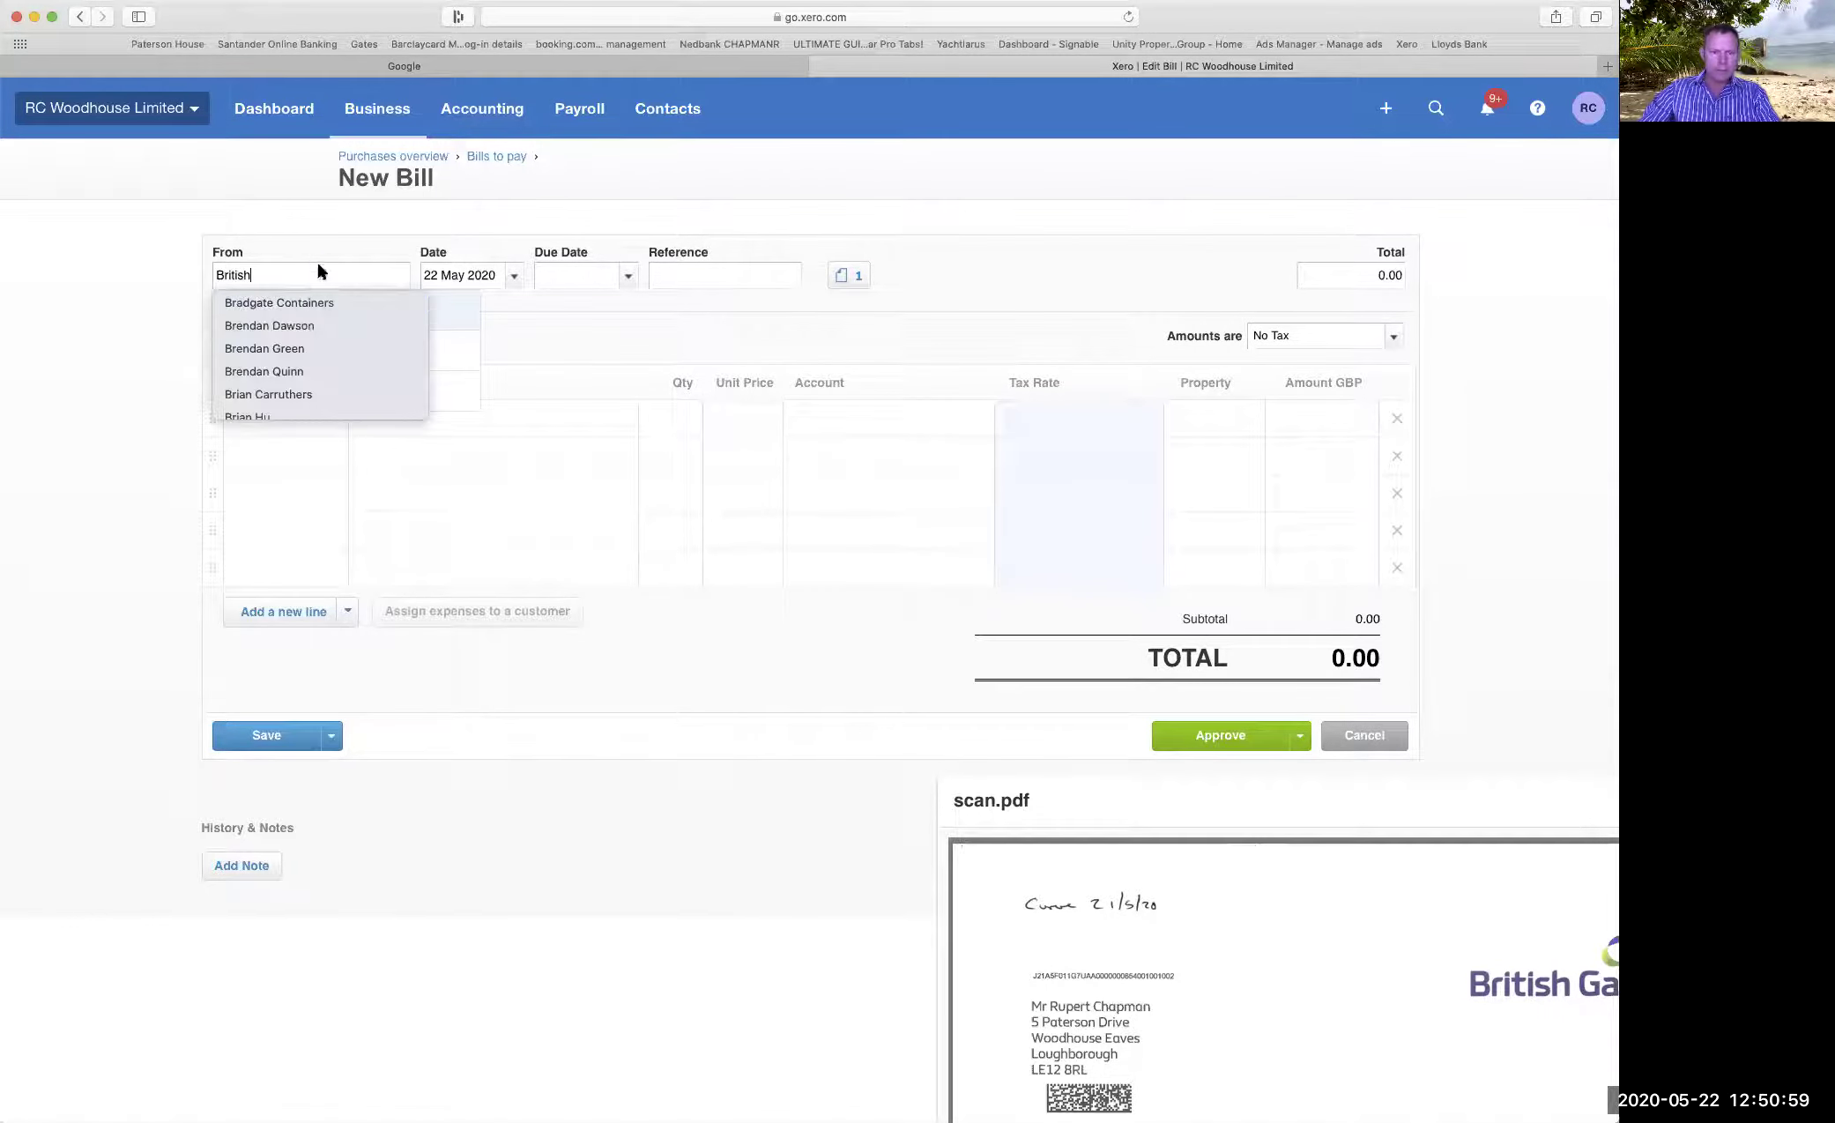
{"action": "type", "text": " gas"}
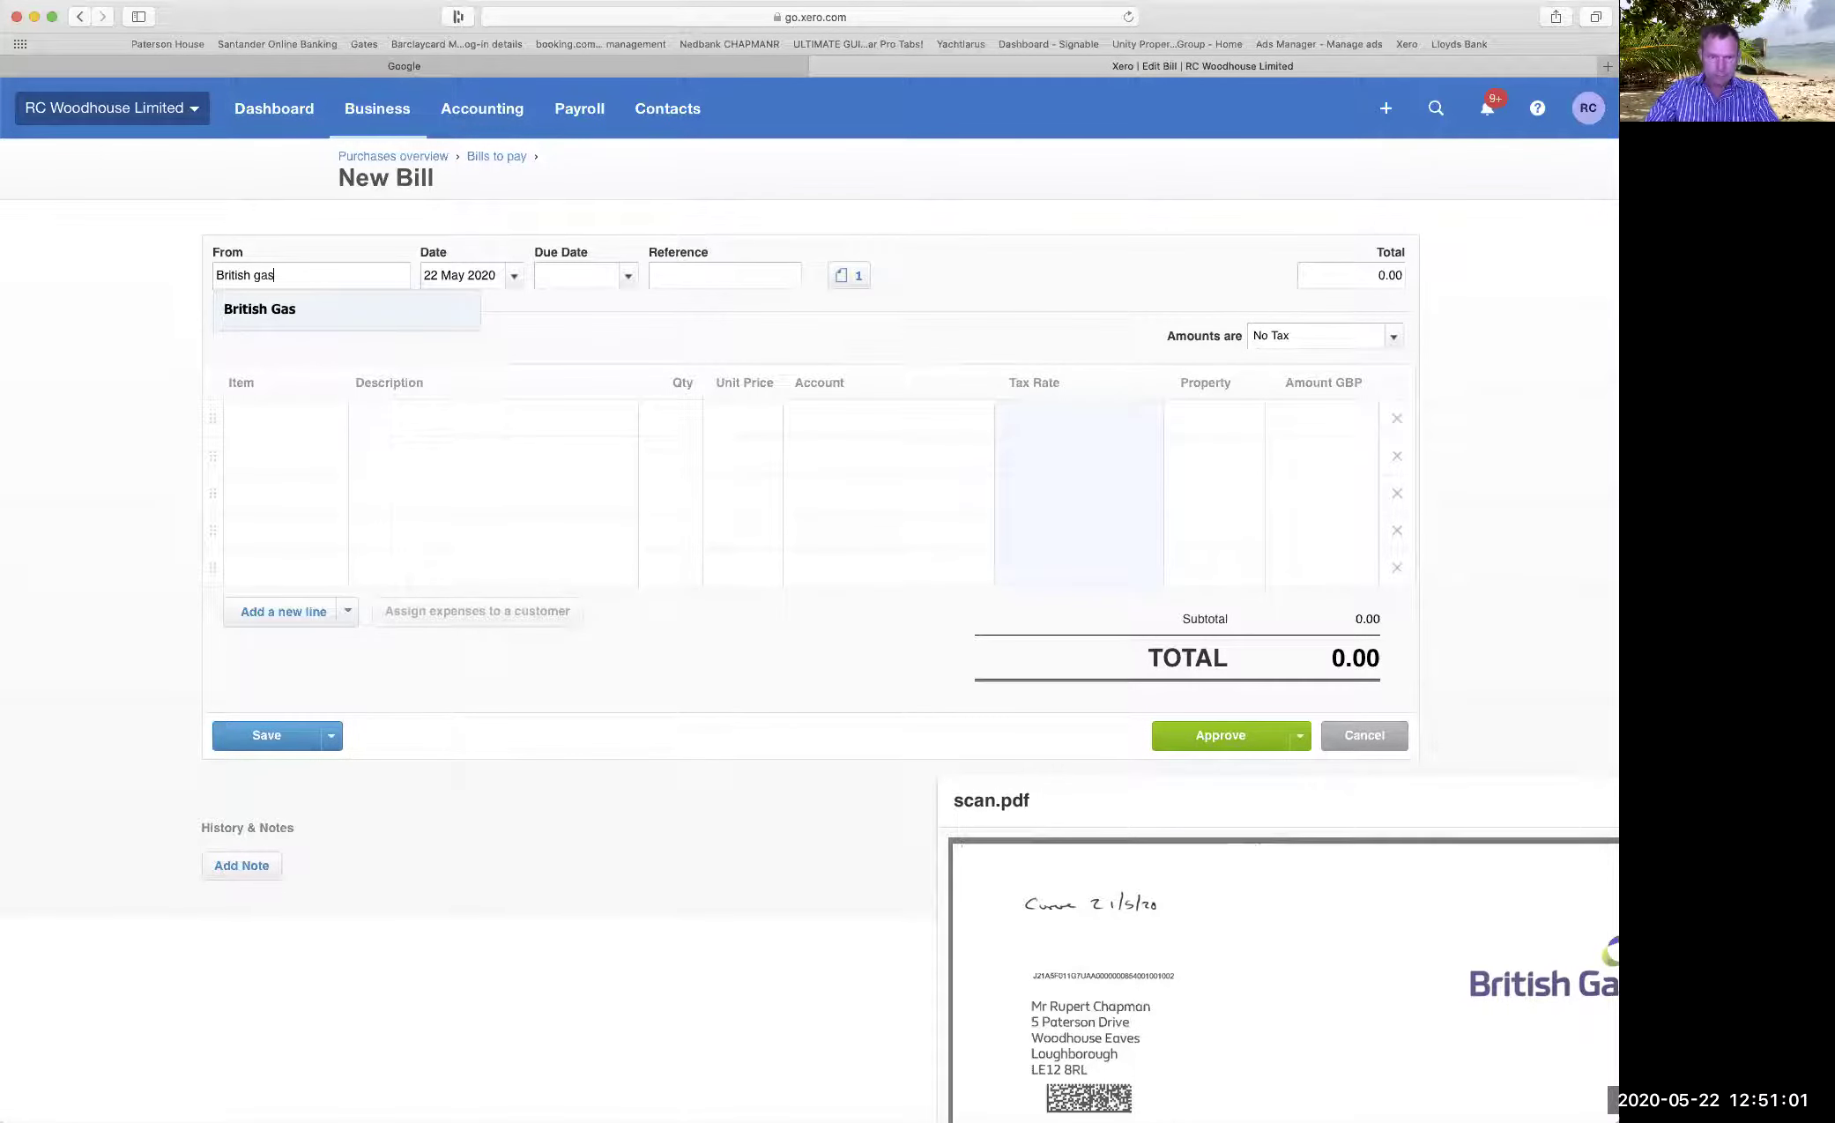
{"action": "left_click", "coordinate": [286, 304]}
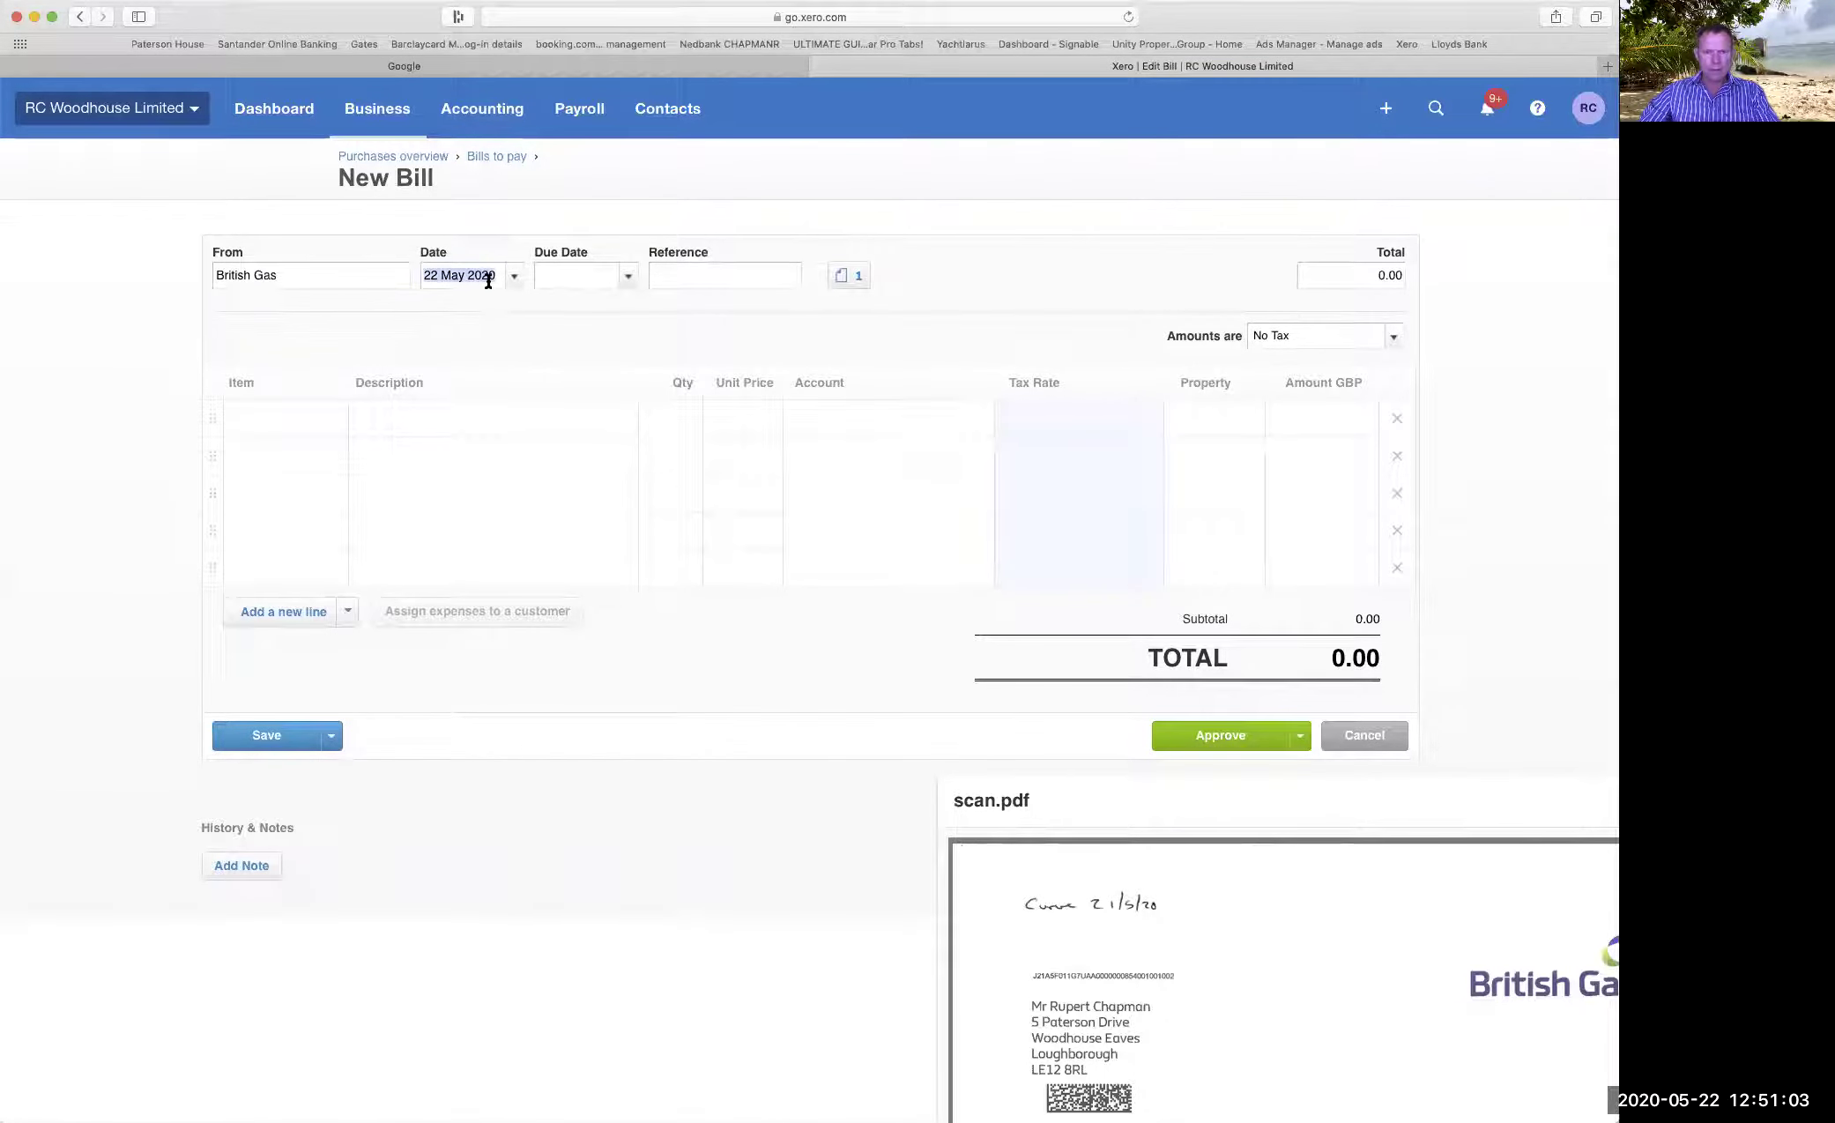
Open the enlarged scan.pdf preview and read through the electricity bill.
{"action": "left_click", "coordinate": [1137, 815]}
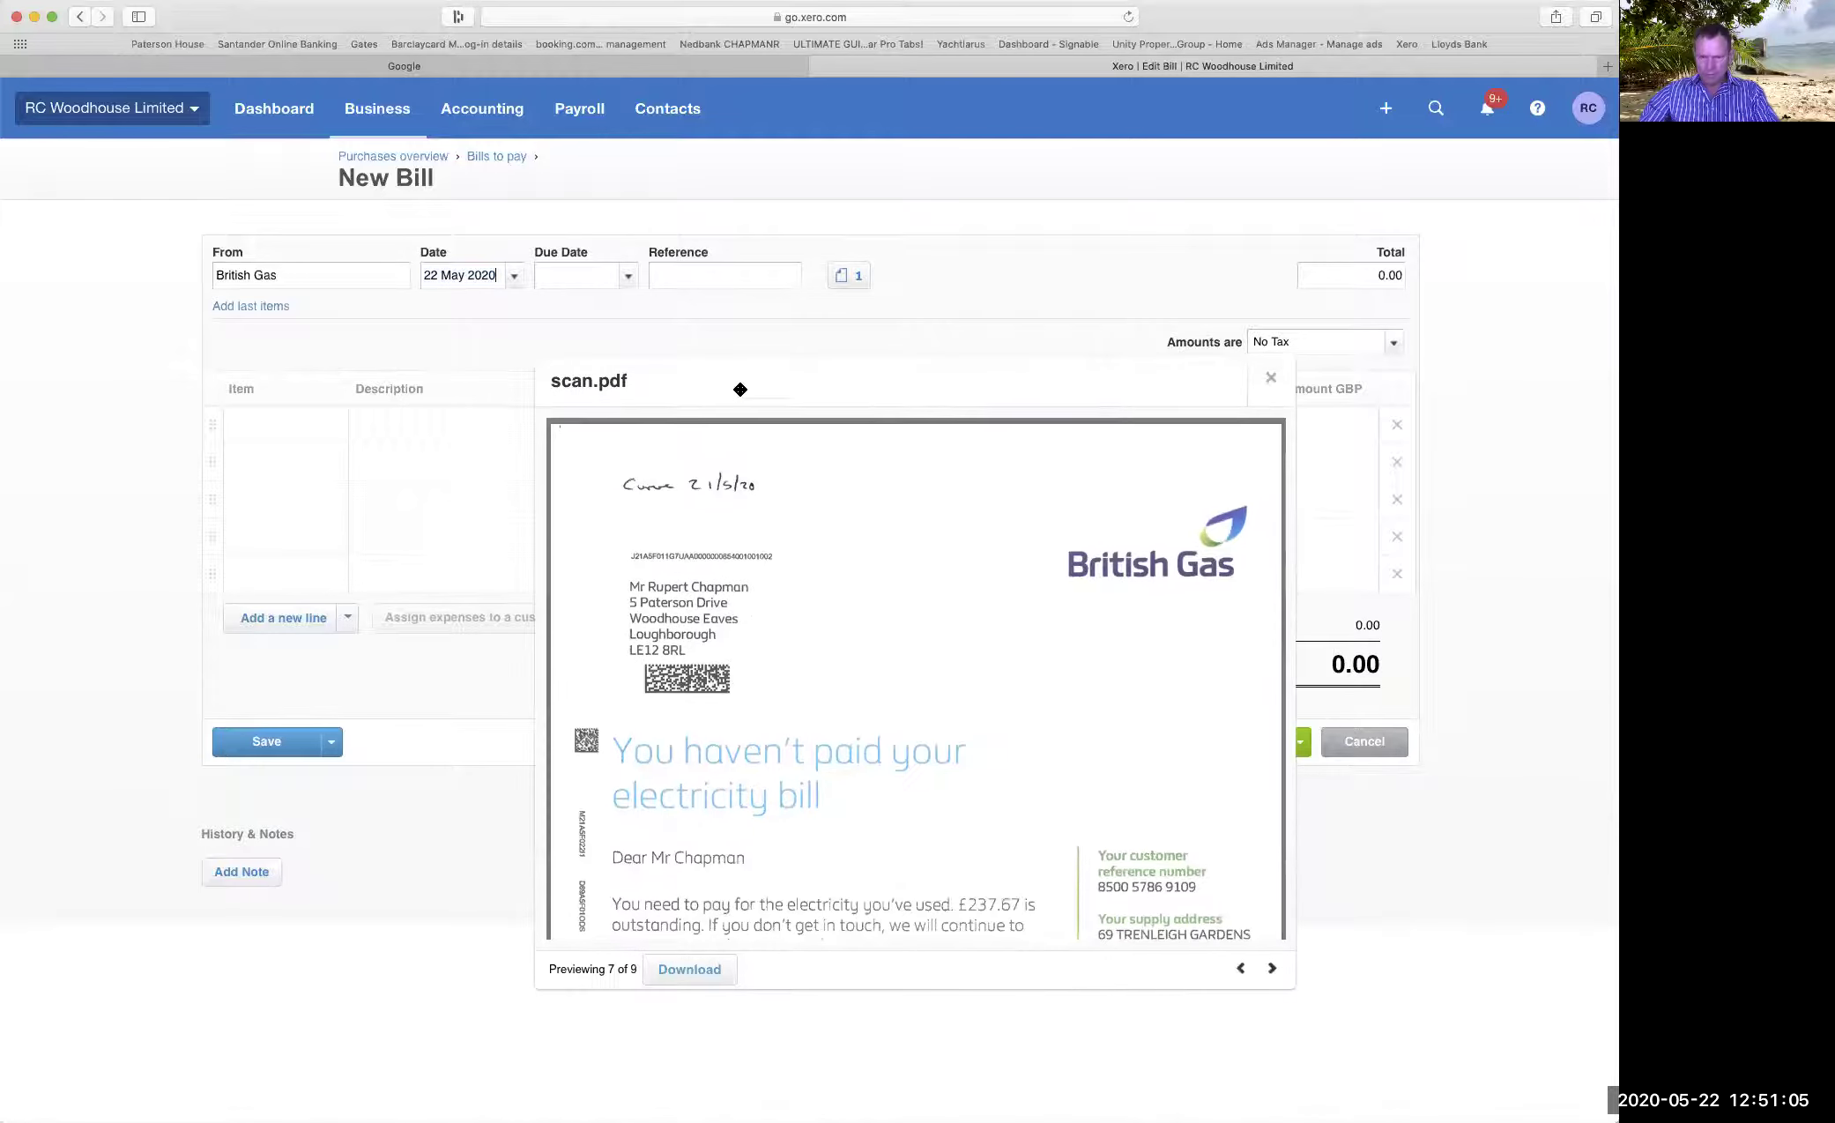
{"action": "scroll", "coordinate": [914, 712], "scroll_direction": "down", "scroll_amount": 1}
{"action": "scroll", "coordinate": [917, 710], "scroll_direction": "up", "scroll_amount": 1}
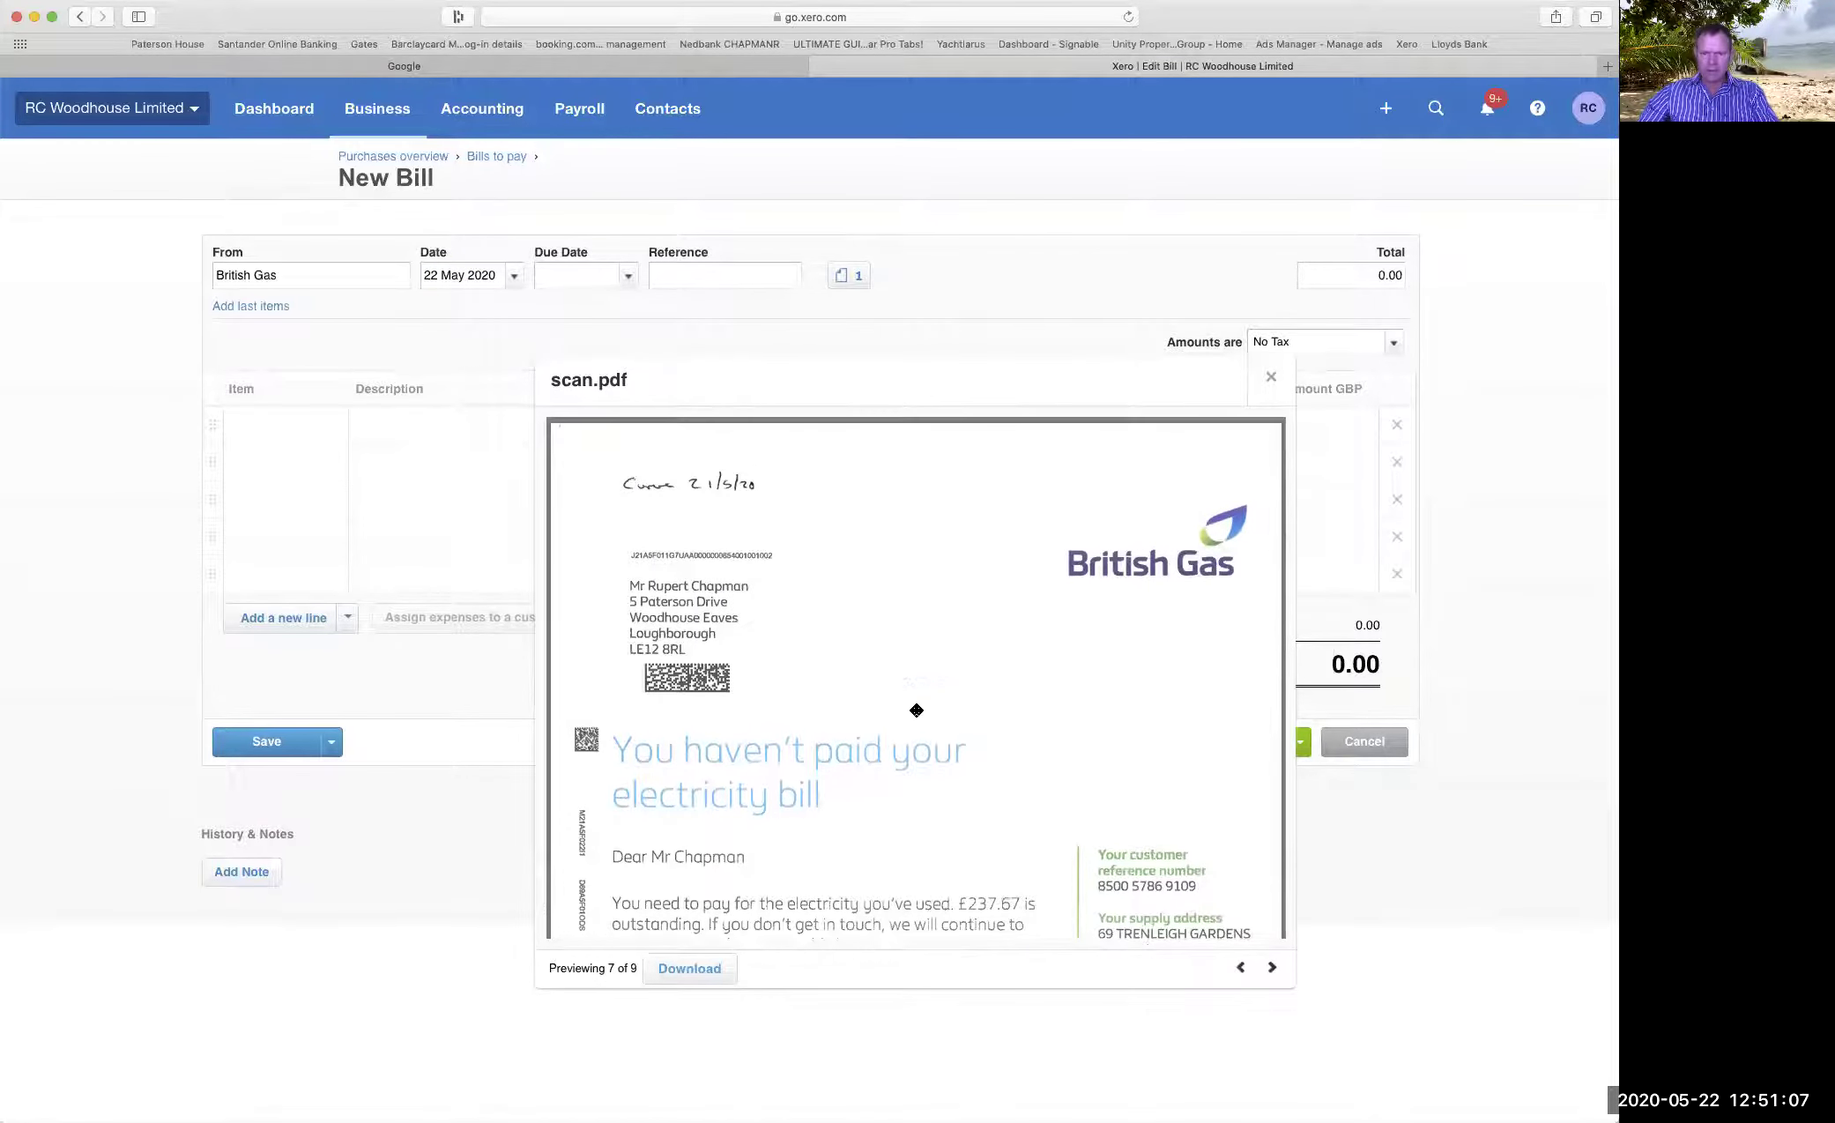
{"action": "scroll", "coordinate": [918, 707], "scroll_direction": "down", "scroll_amount": 5}
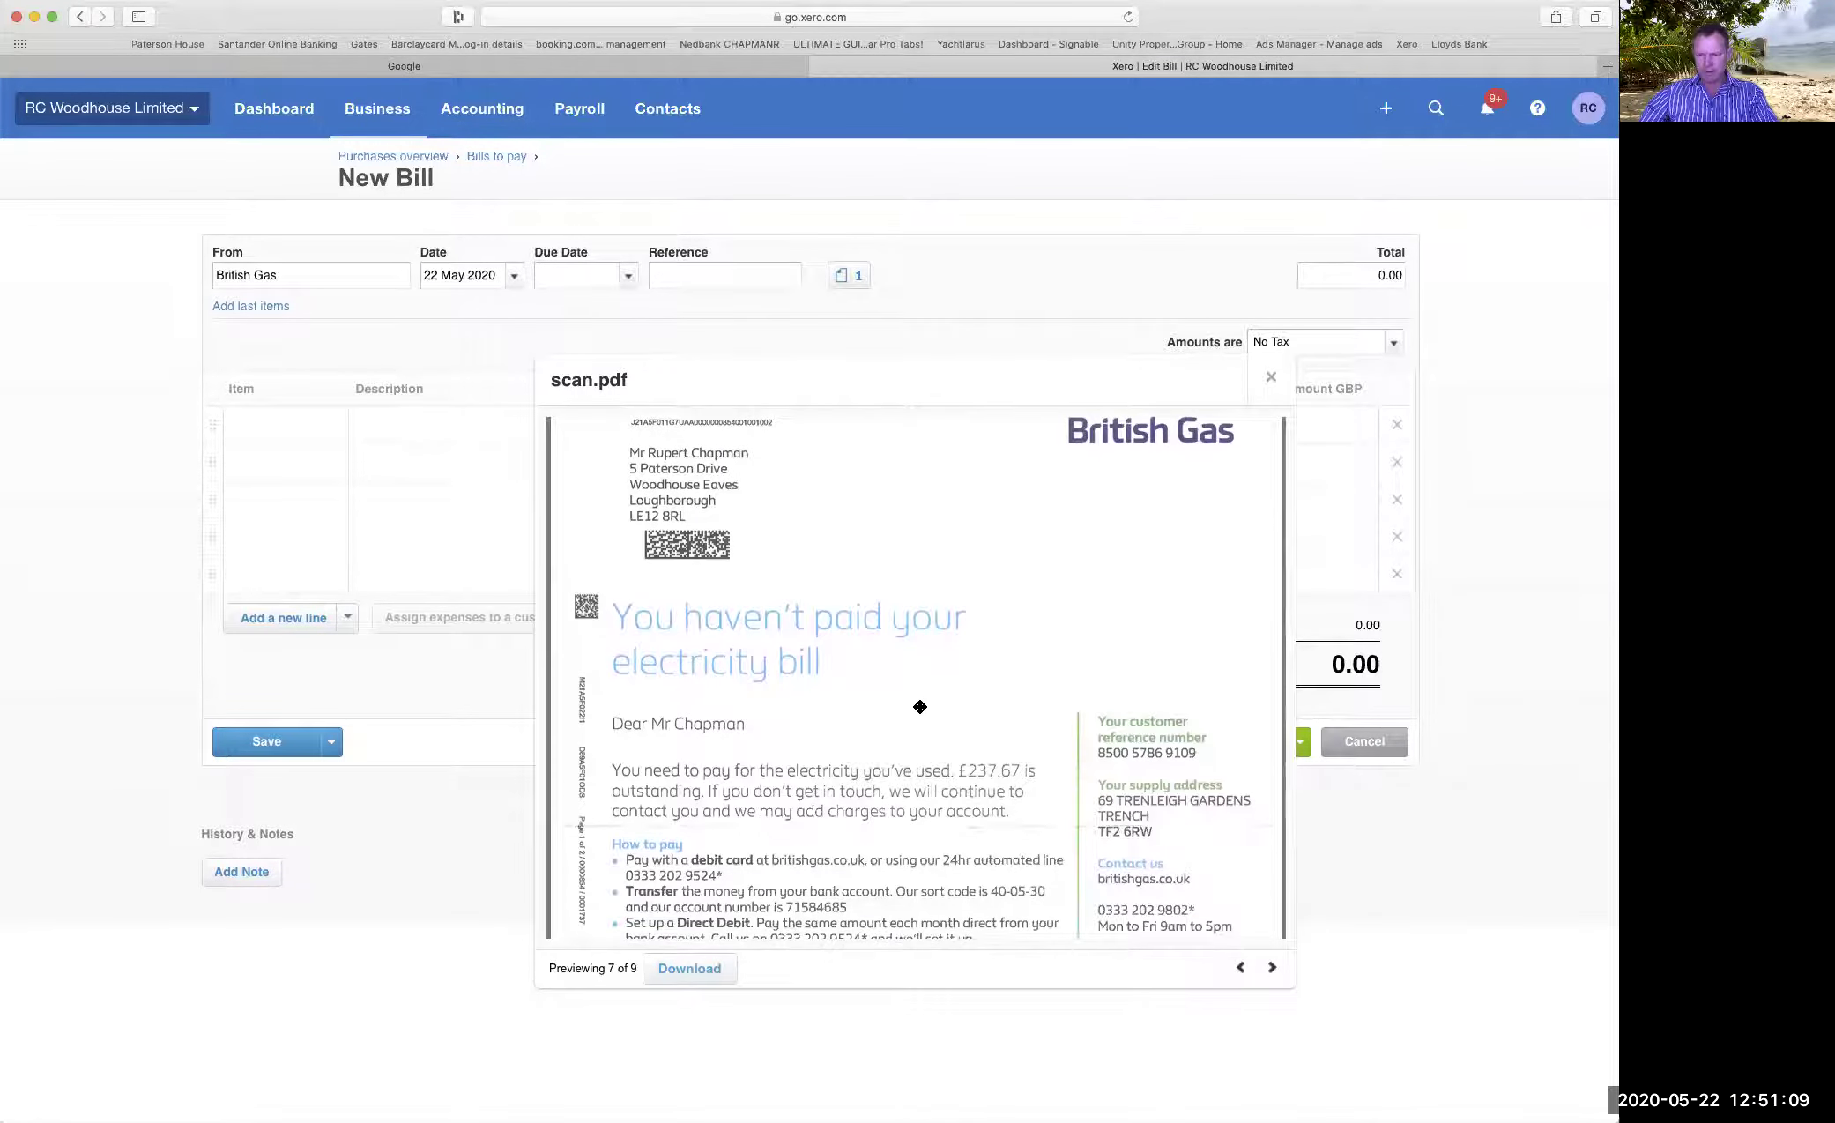
{"action": "scroll", "coordinate": [919, 705], "scroll_direction": "down", "scroll_amount": 6}
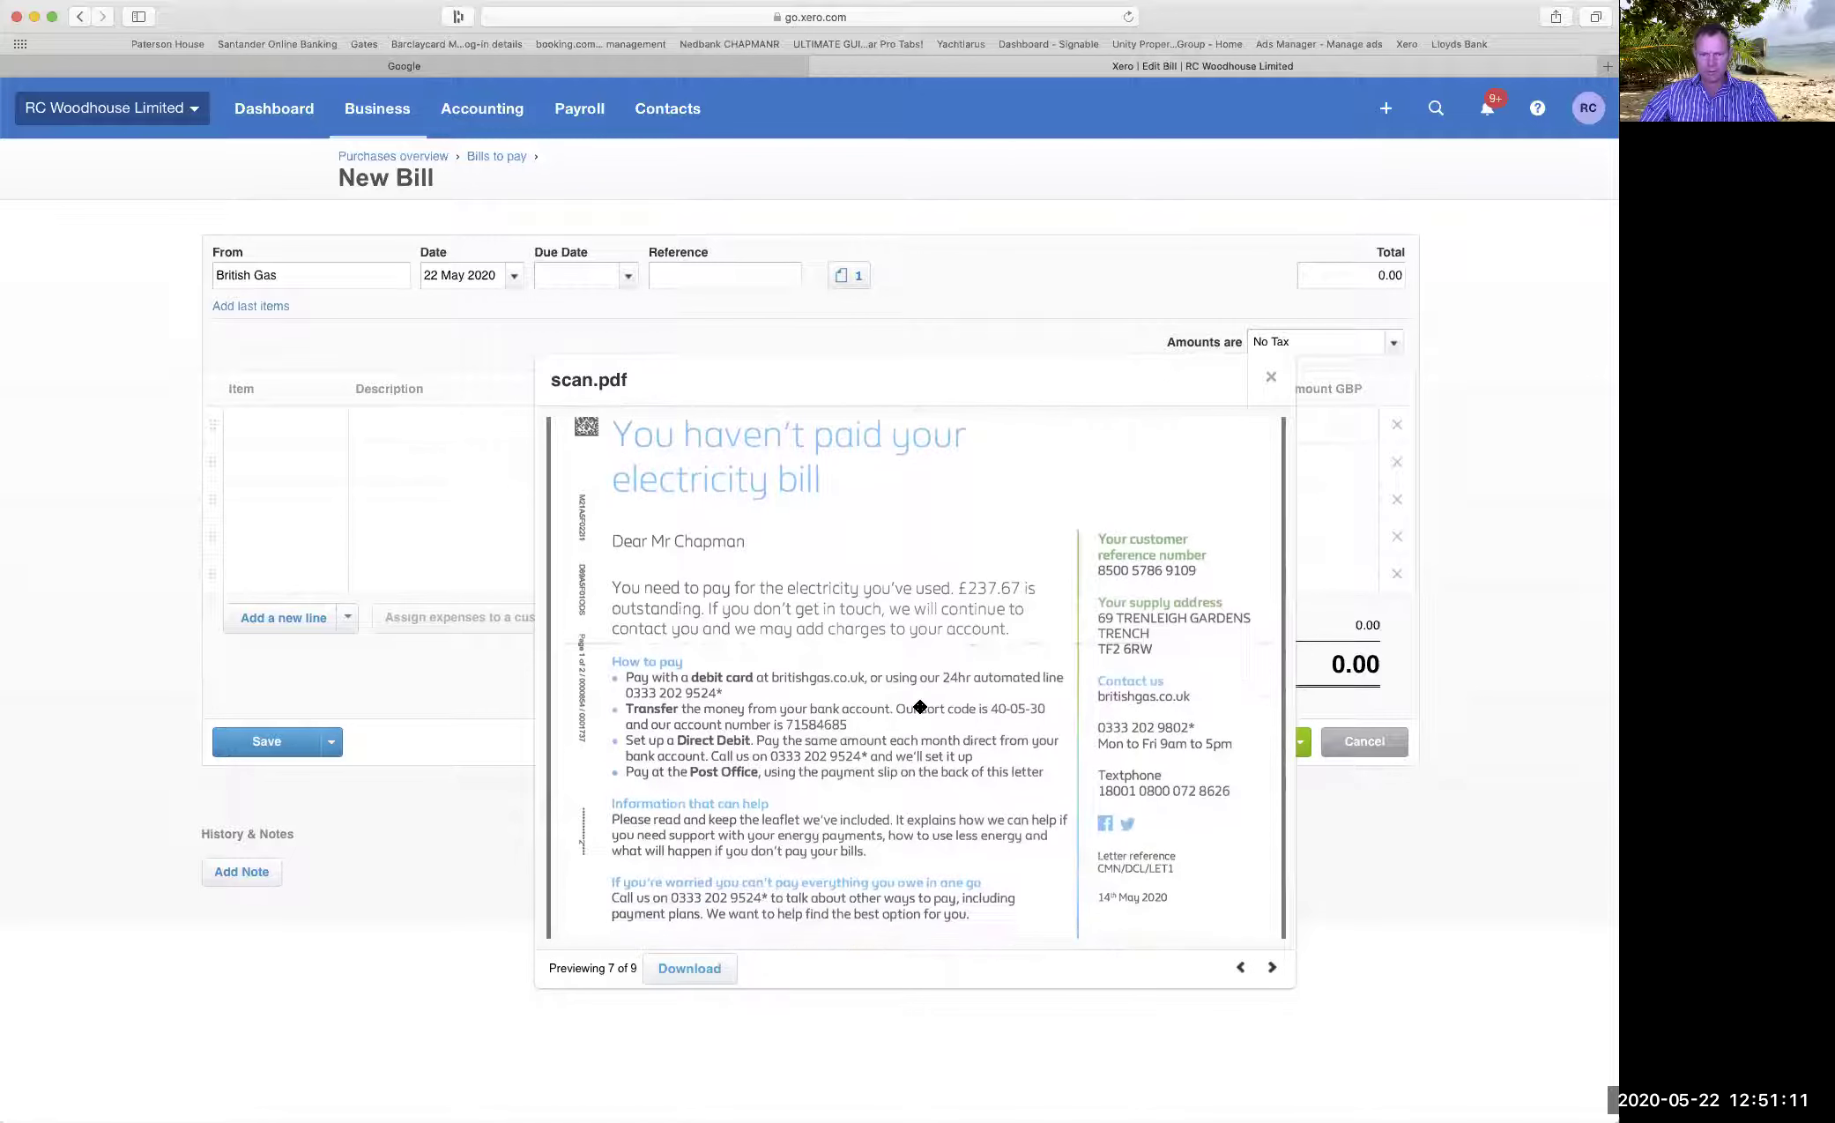
{"action": "scroll", "coordinate": [920, 706], "scroll_direction": "up", "scroll_amount": 9}
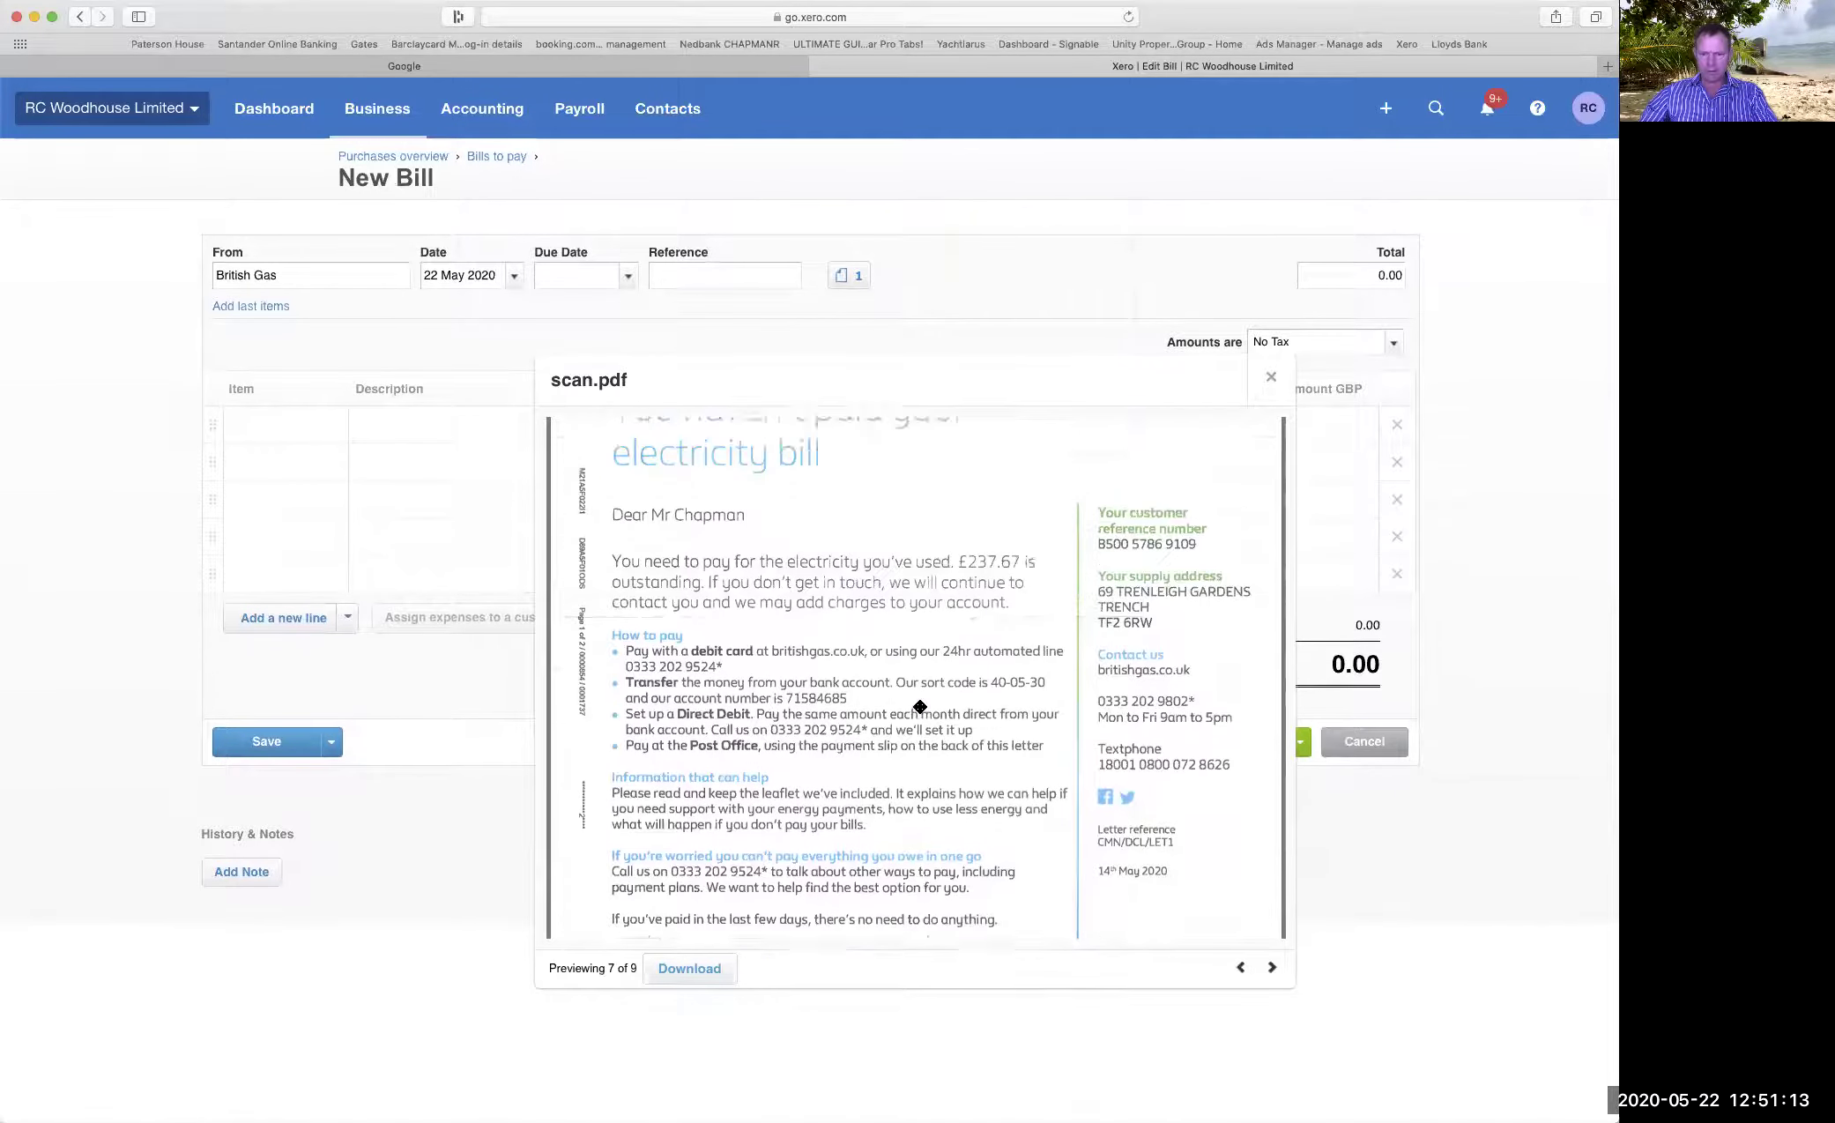
{"action": "scroll", "coordinate": [919, 706], "scroll_direction": "up", "scroll_amount": 2}
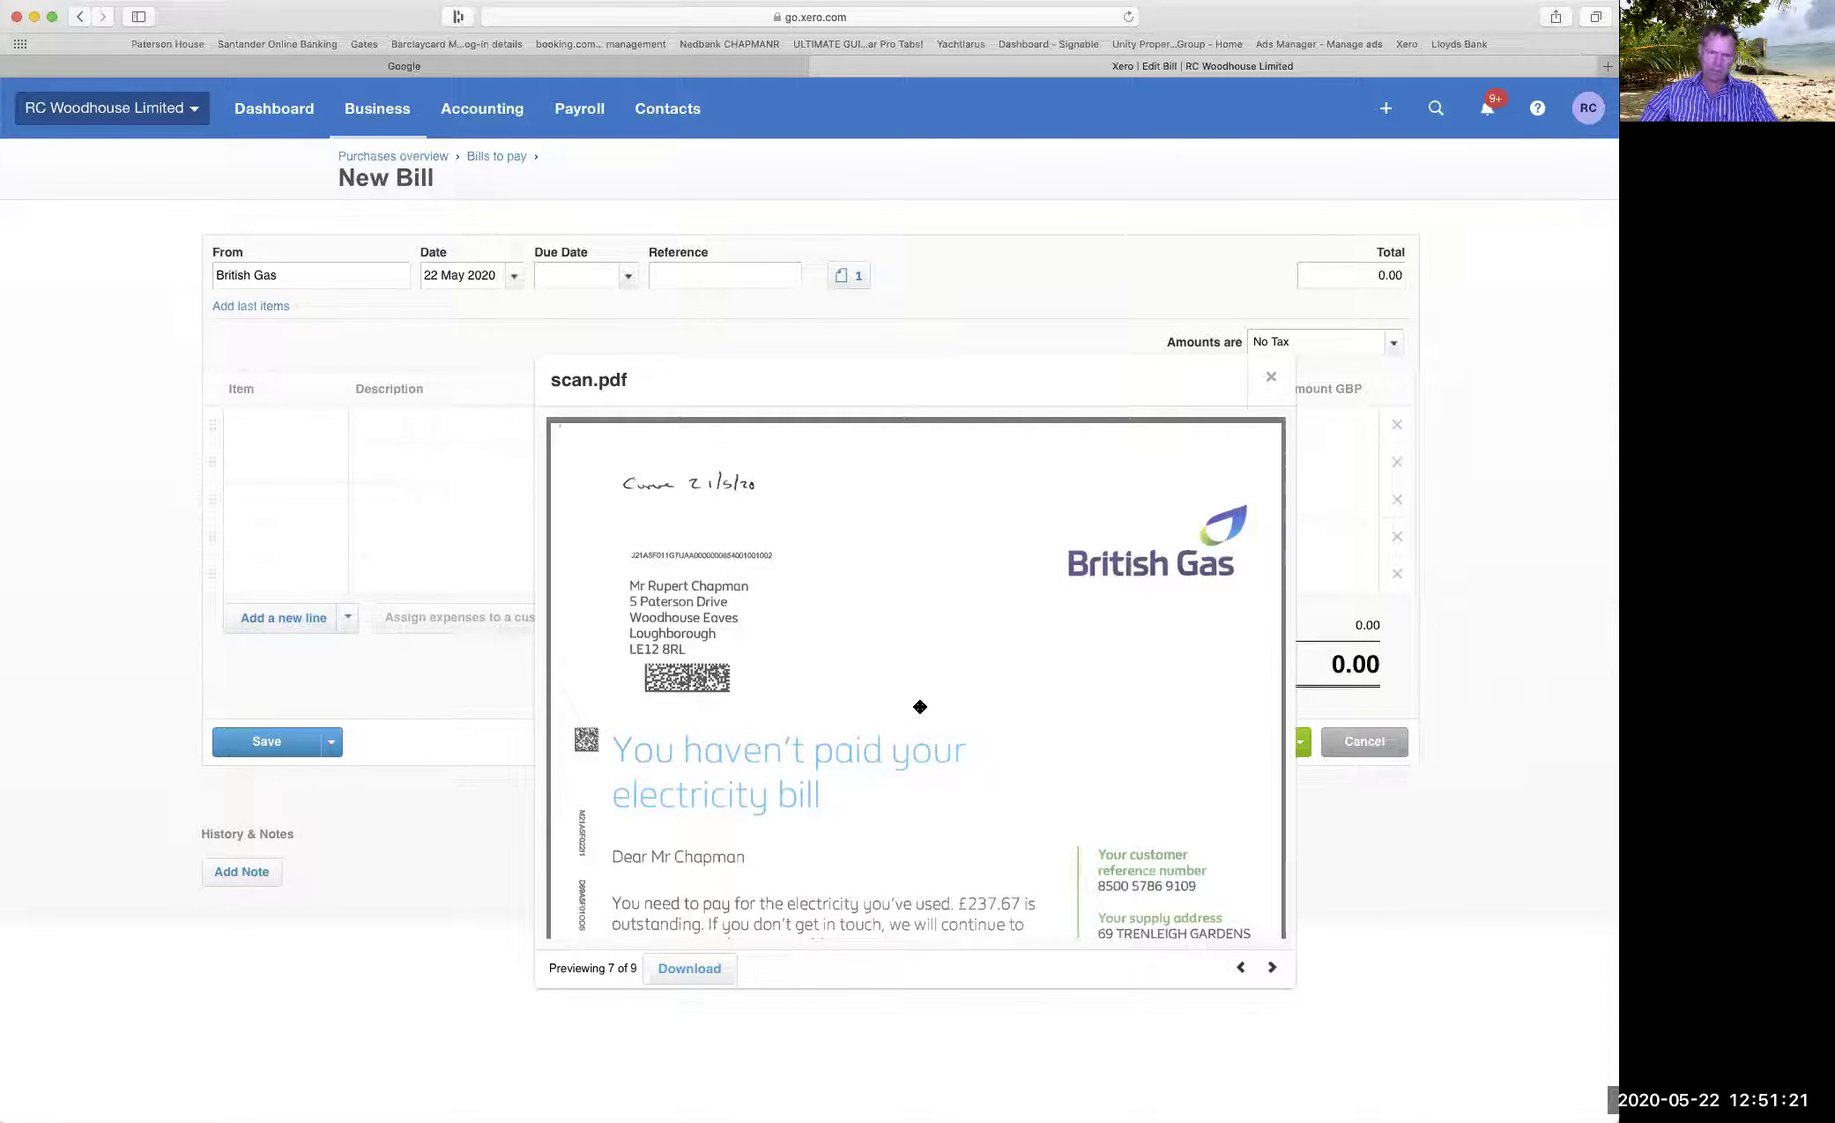
{"action": "scroll", "coordinate": [920, 706], "scroll_direction": "down", "scroll_amount": 5}
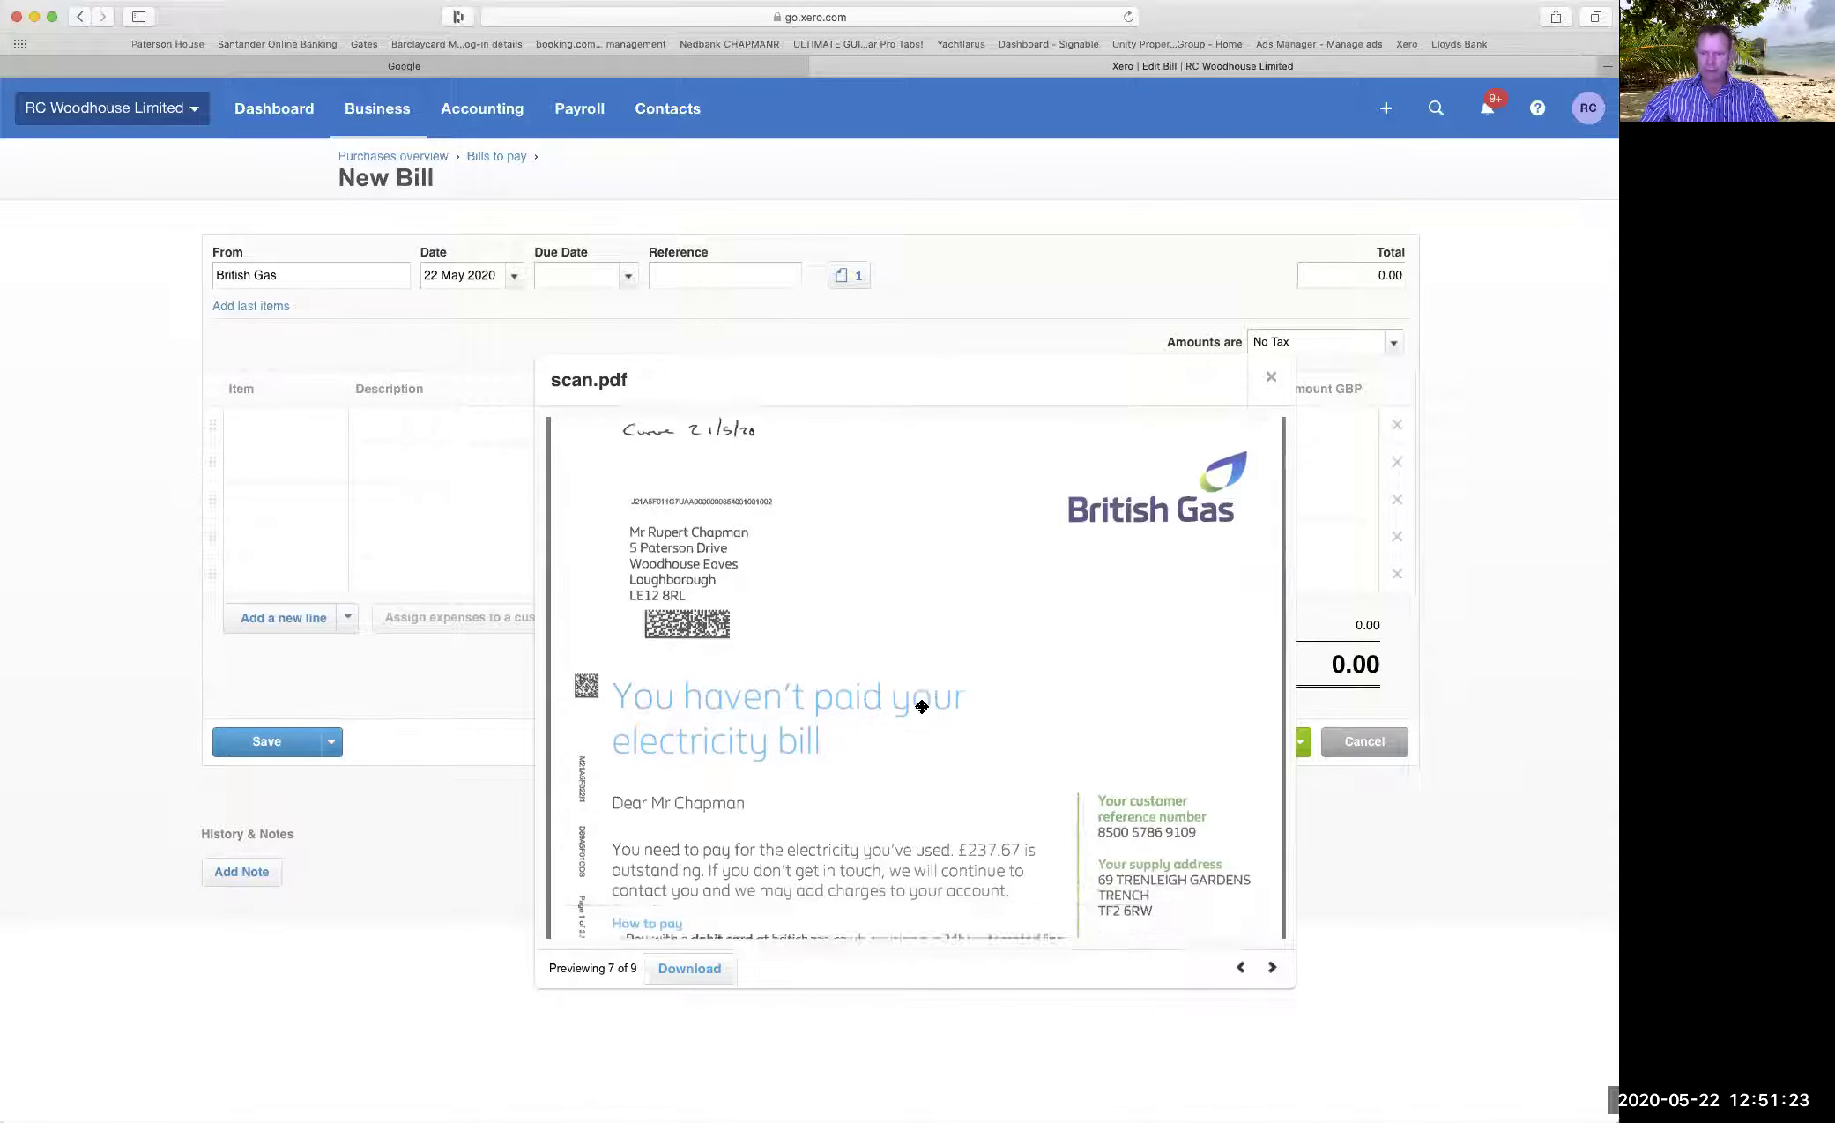
{"action": "scroll", "coordinate": [920, 705], "scroll_direction": "up", "scroll_amount": 5}
{"action": "left_click_drag", "start_coordinate": [893, 385], "coordinate": [1072, 768]}
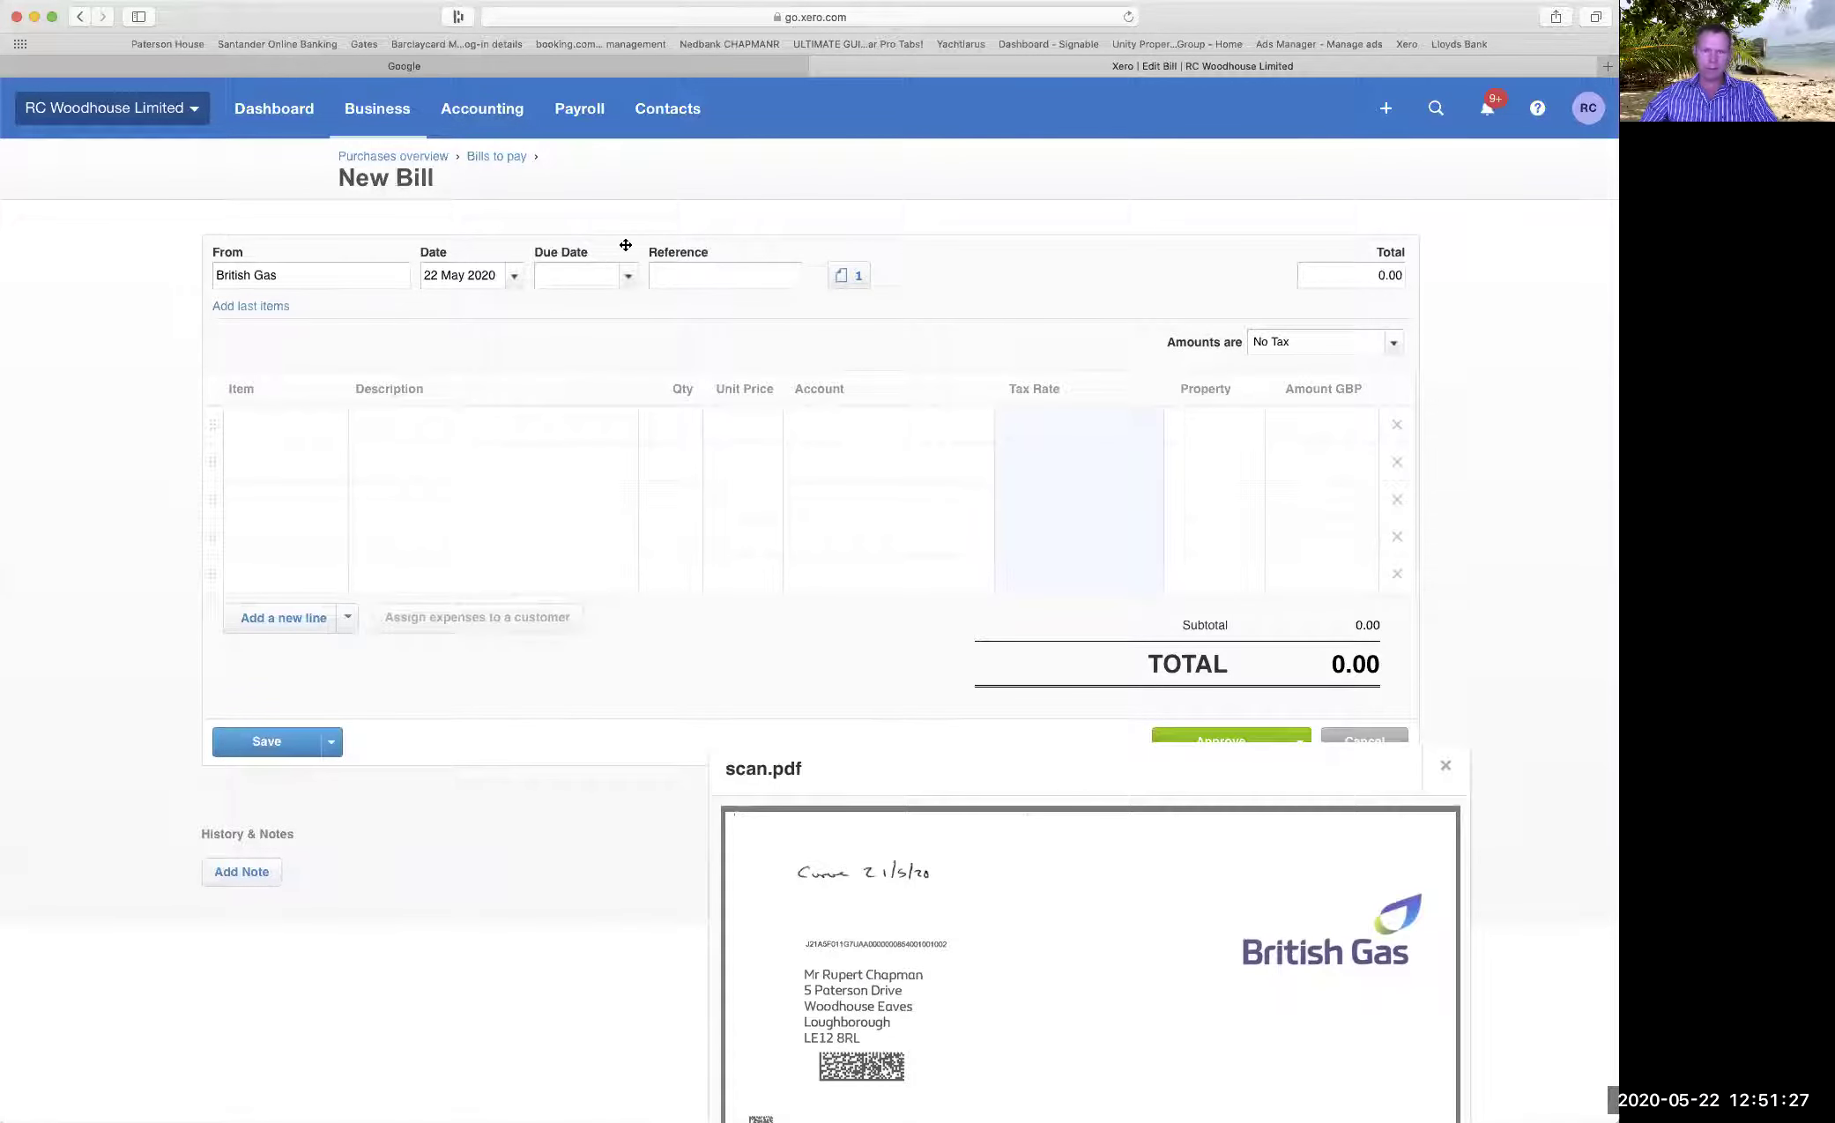
Set the bill's due date to 30 April 2020.
{"action": "left_click", "coordinate": [624, 278]}
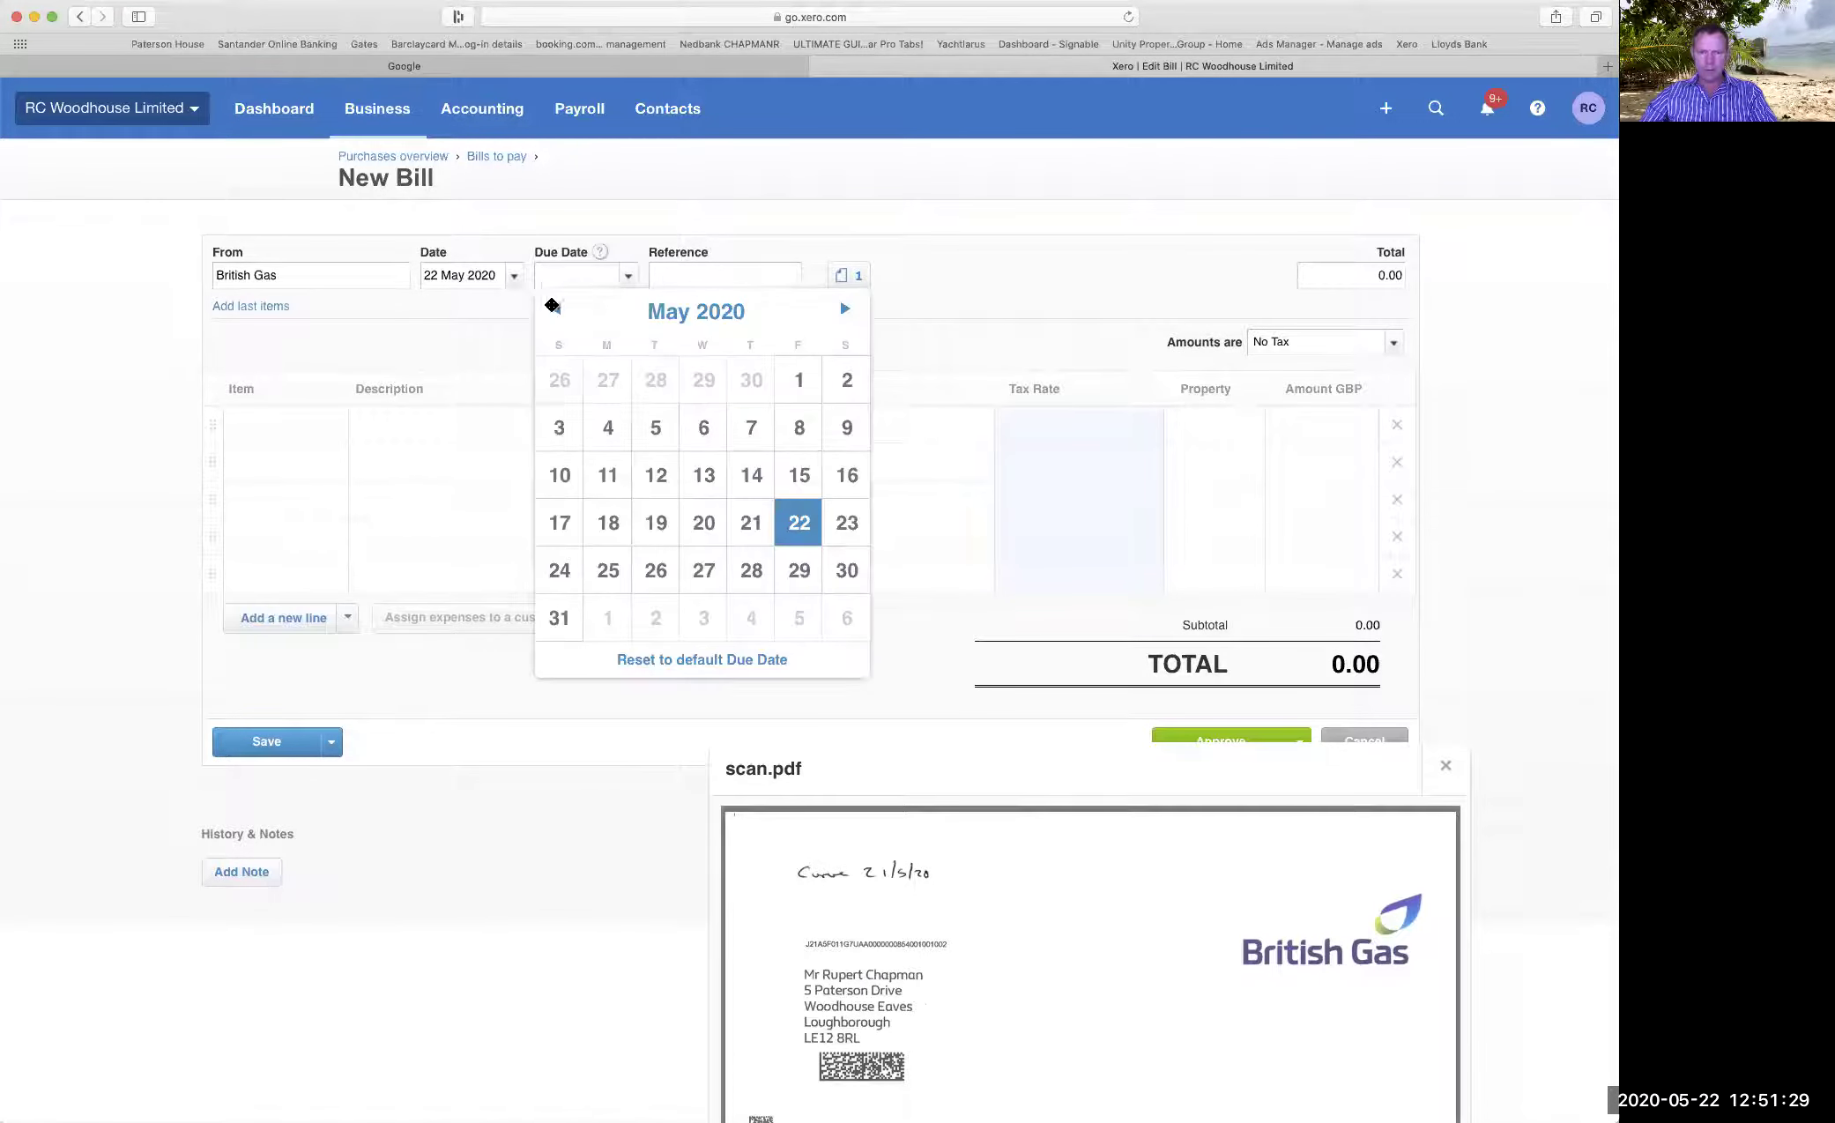
{"action": "left_click", "coordinate": [555, 308]}
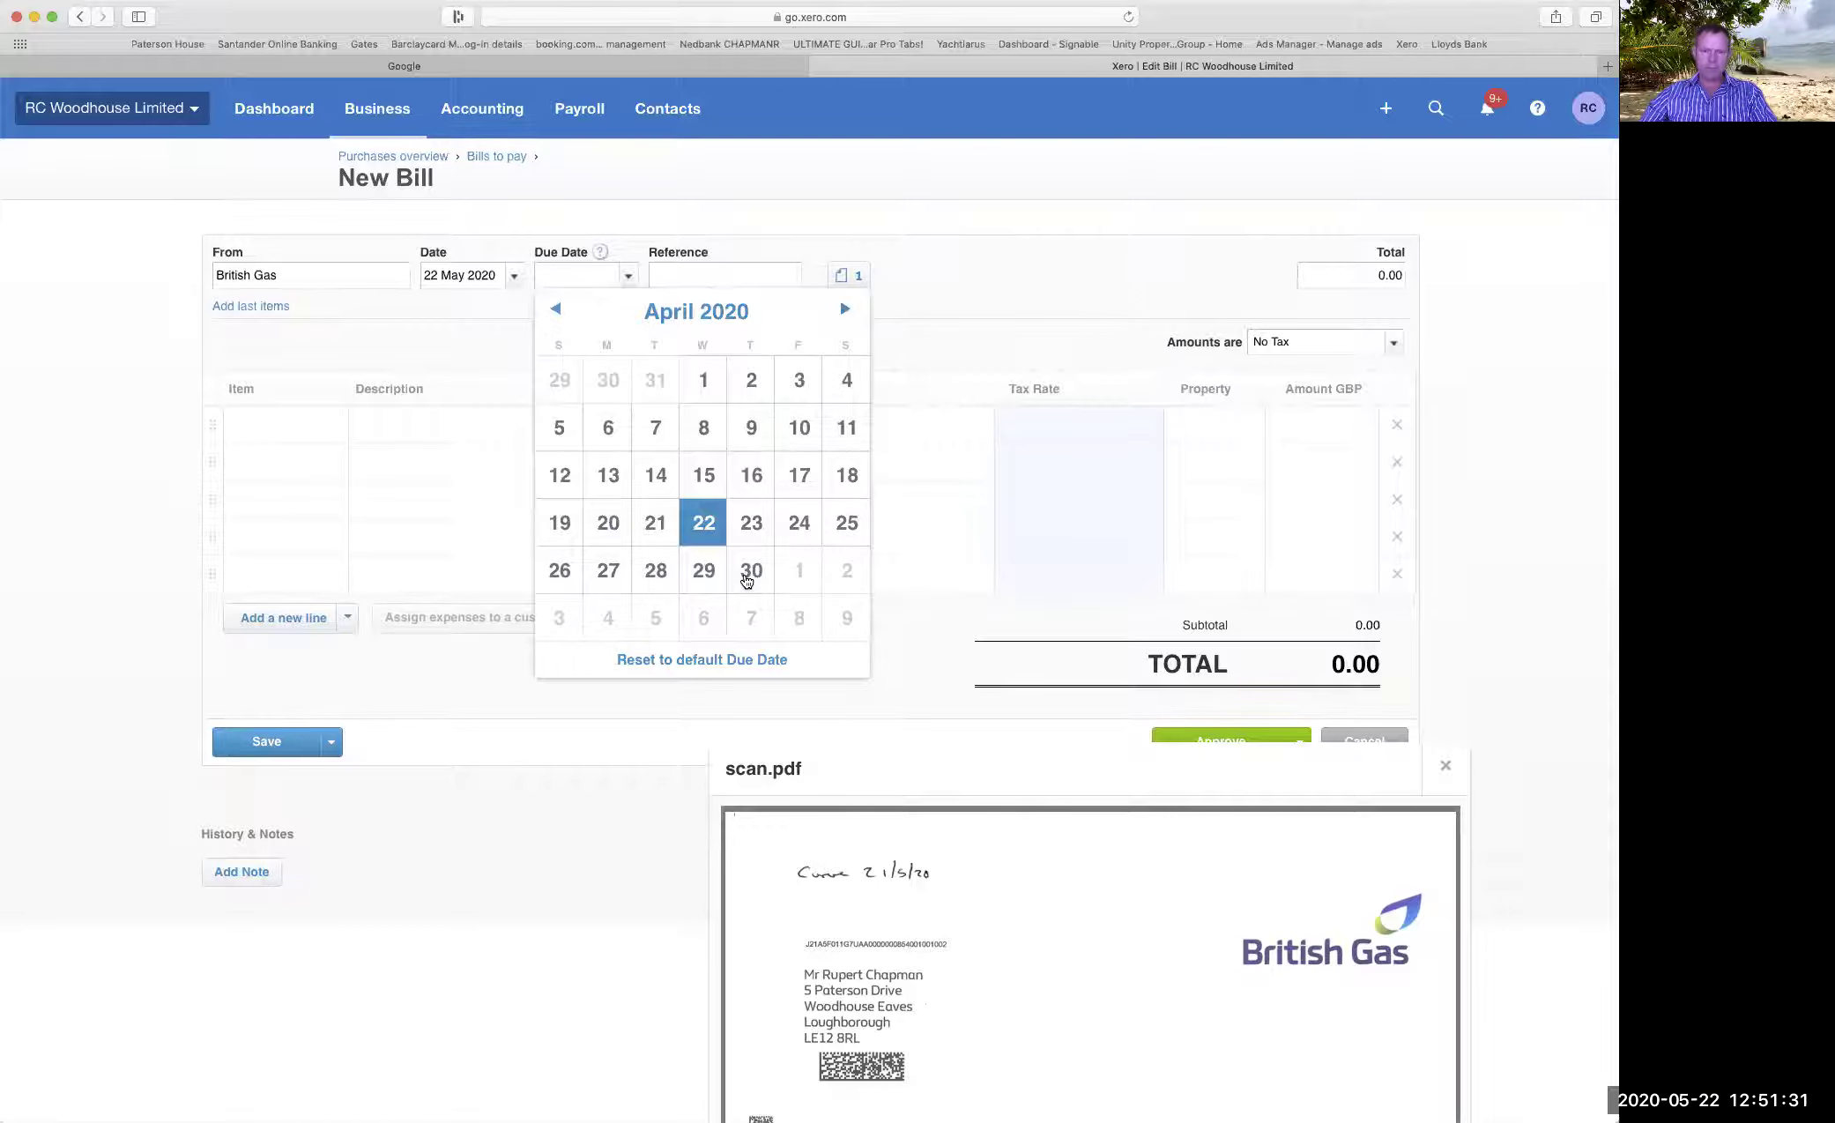
{"action": "left_click", "coordinate": [748, 577]}
Describe the first bill line as 'electricity'.
{"action": "left_click", "coordinate": [521, 432]}
{"action": "type", "text": "gas"}
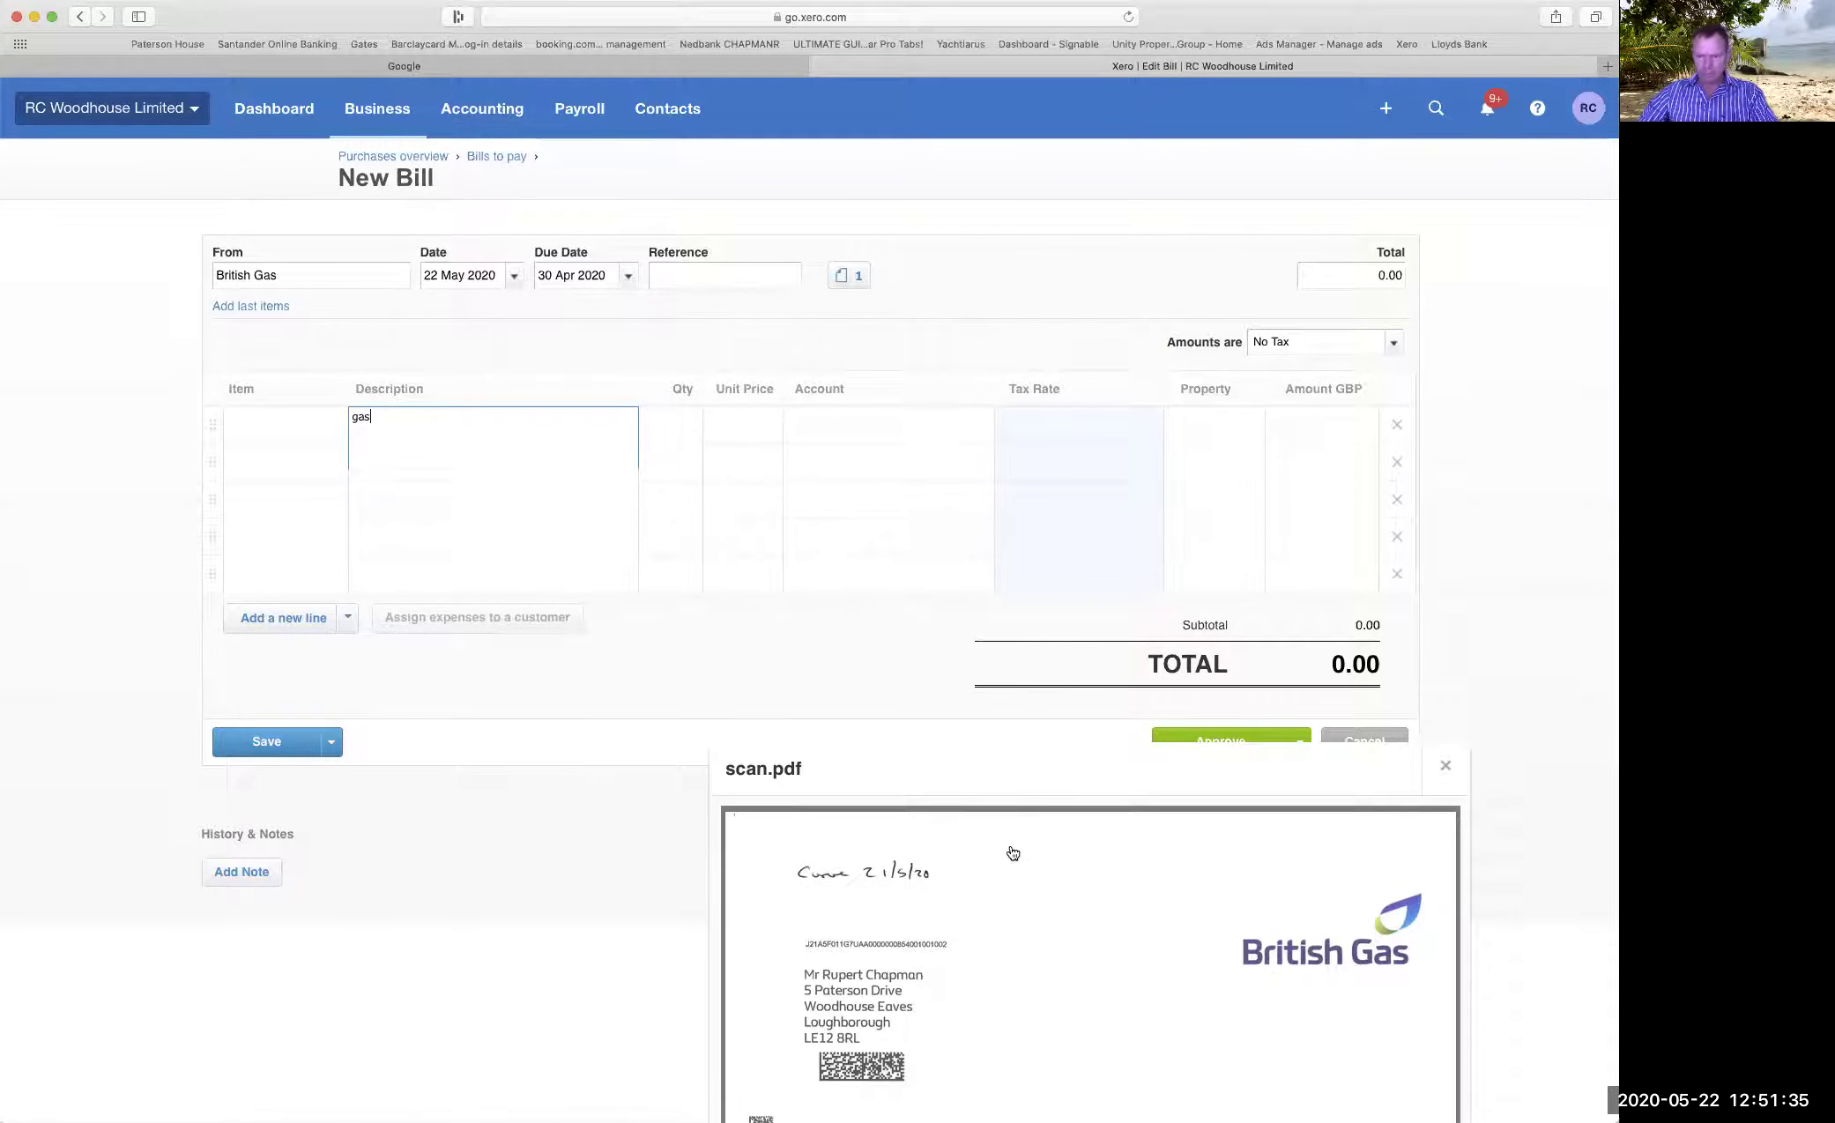
{"action": "left_click_drag", "start_coordinate": [1000, 773], "coordinate": [1086, 738]}
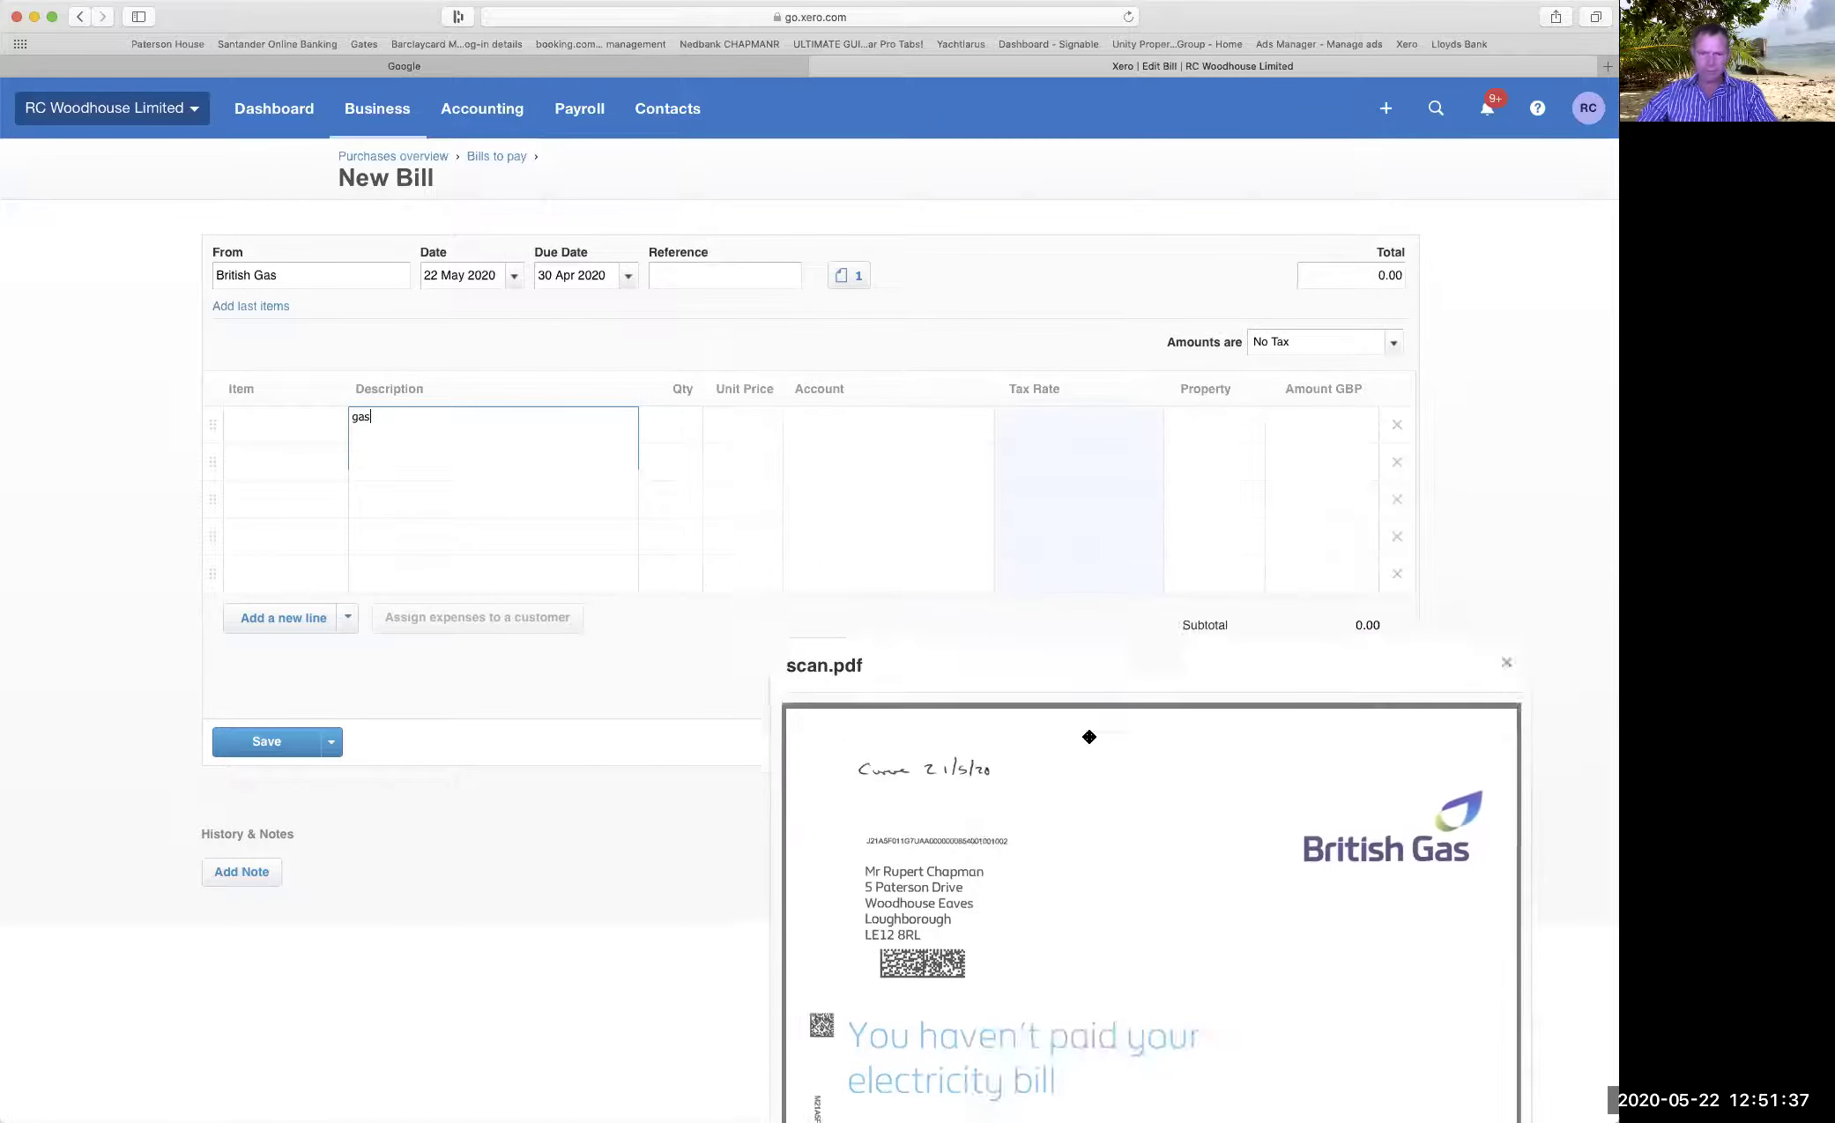
{"action": "key", "text": "BackSpace"}
{"action": "key", "text": "BackSpace"}
{"action": "key", "text": "BackSpace"}
{"action": "type", "text": "electrici"}
{"action": "left_click", "coordinate": [678, 429]}
Enter a unit price of 237.67 on the electricity line, checking the scanned bill.
{"action": "key", "text": "Tab"}
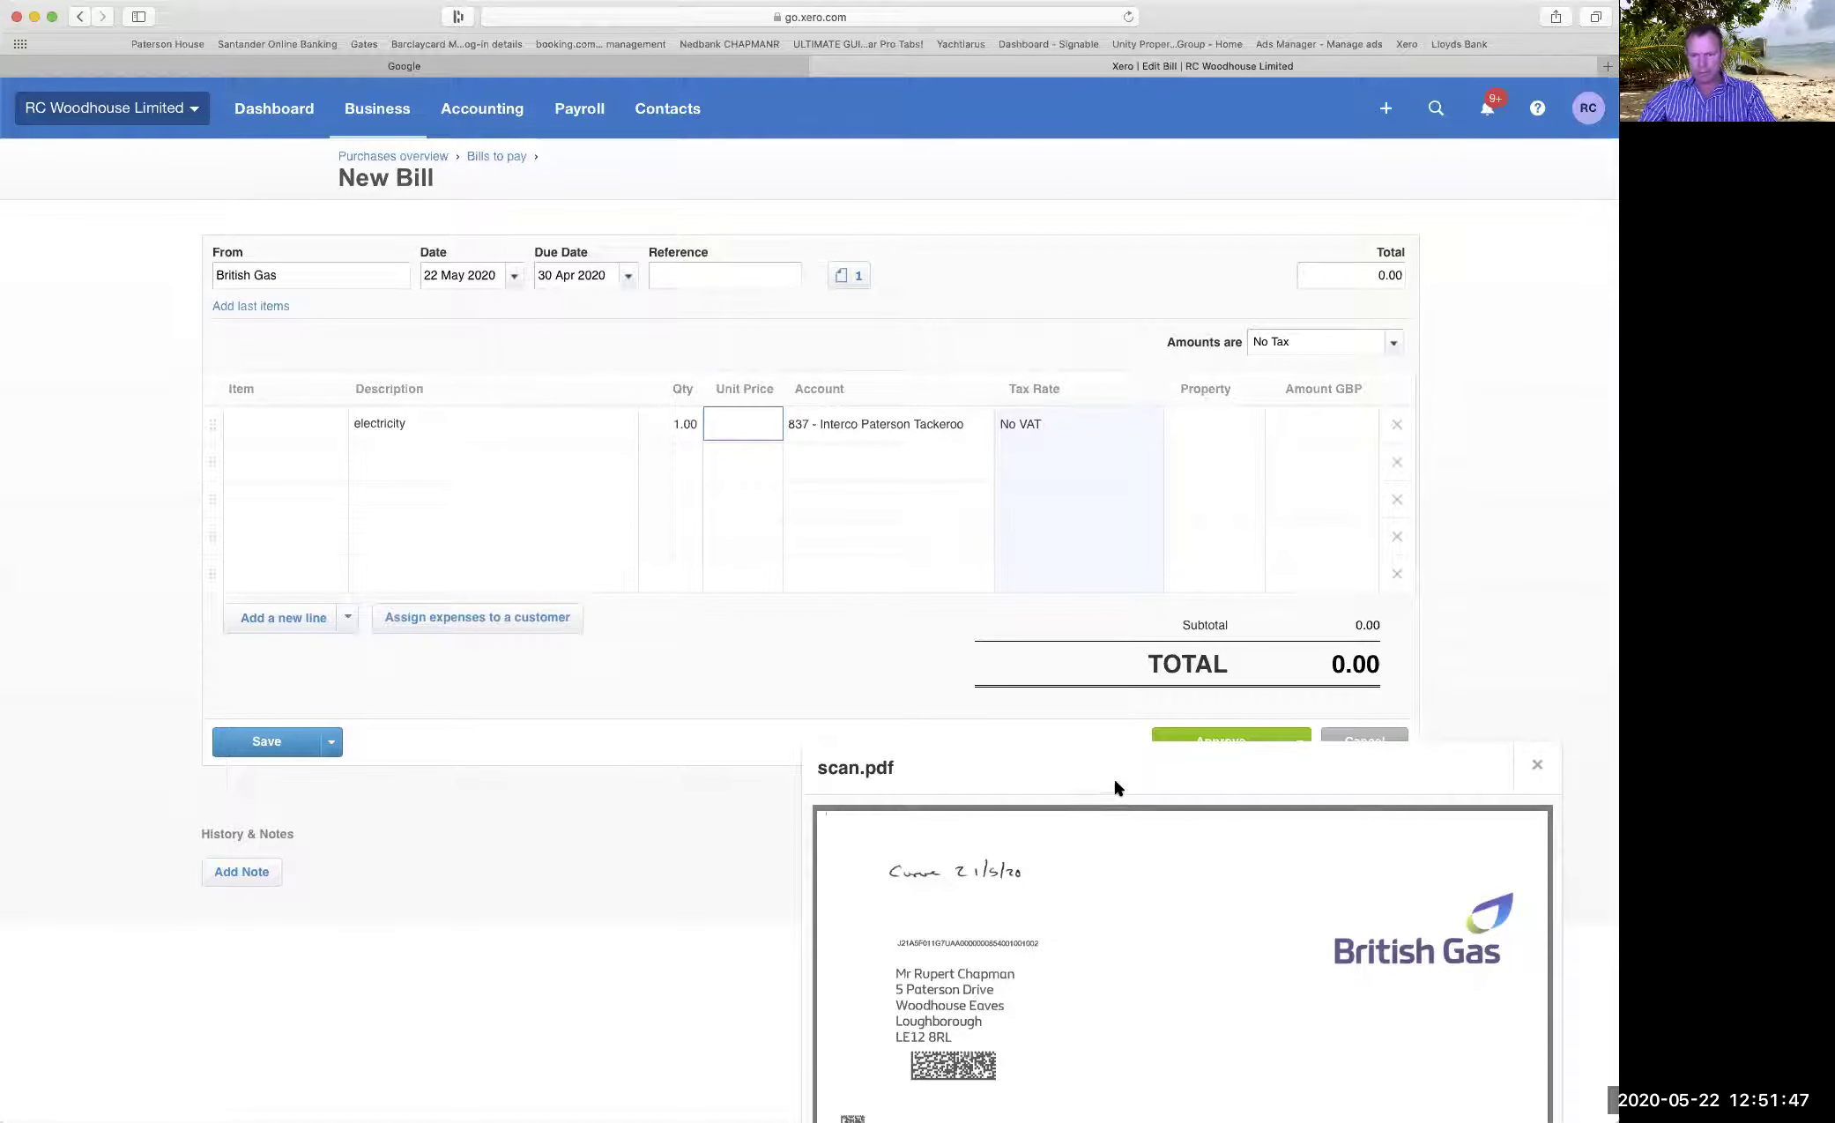
{"action": "left_click_drag", "start_coordinate": [1114, 786], "coordinate": [783, 226]}
{"action": "scroll", "coordinate": [840, 537], "scroll_direction": "down", "scroll_amount": 5}
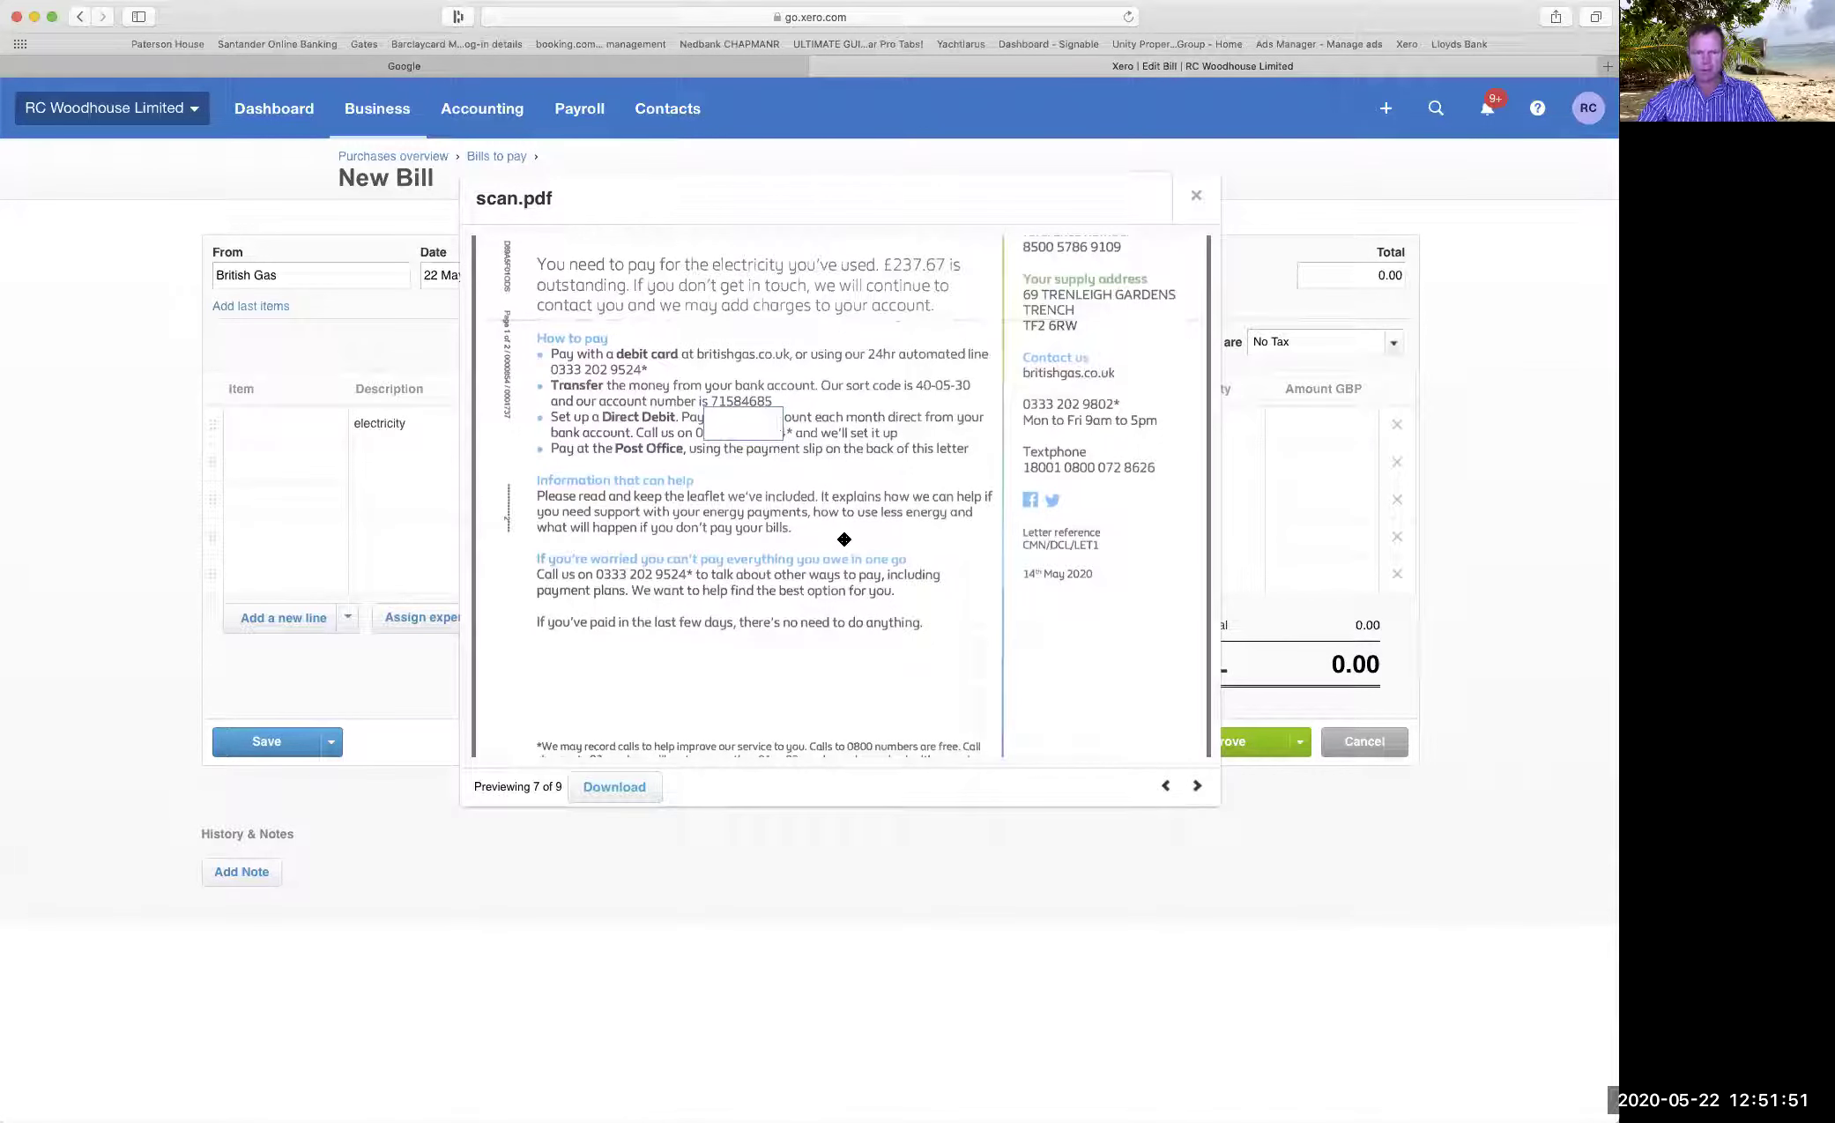
{"action": "scroll", "coordinate": [844, 540], "scroll_direction": "up", "scroll_amount": 1}
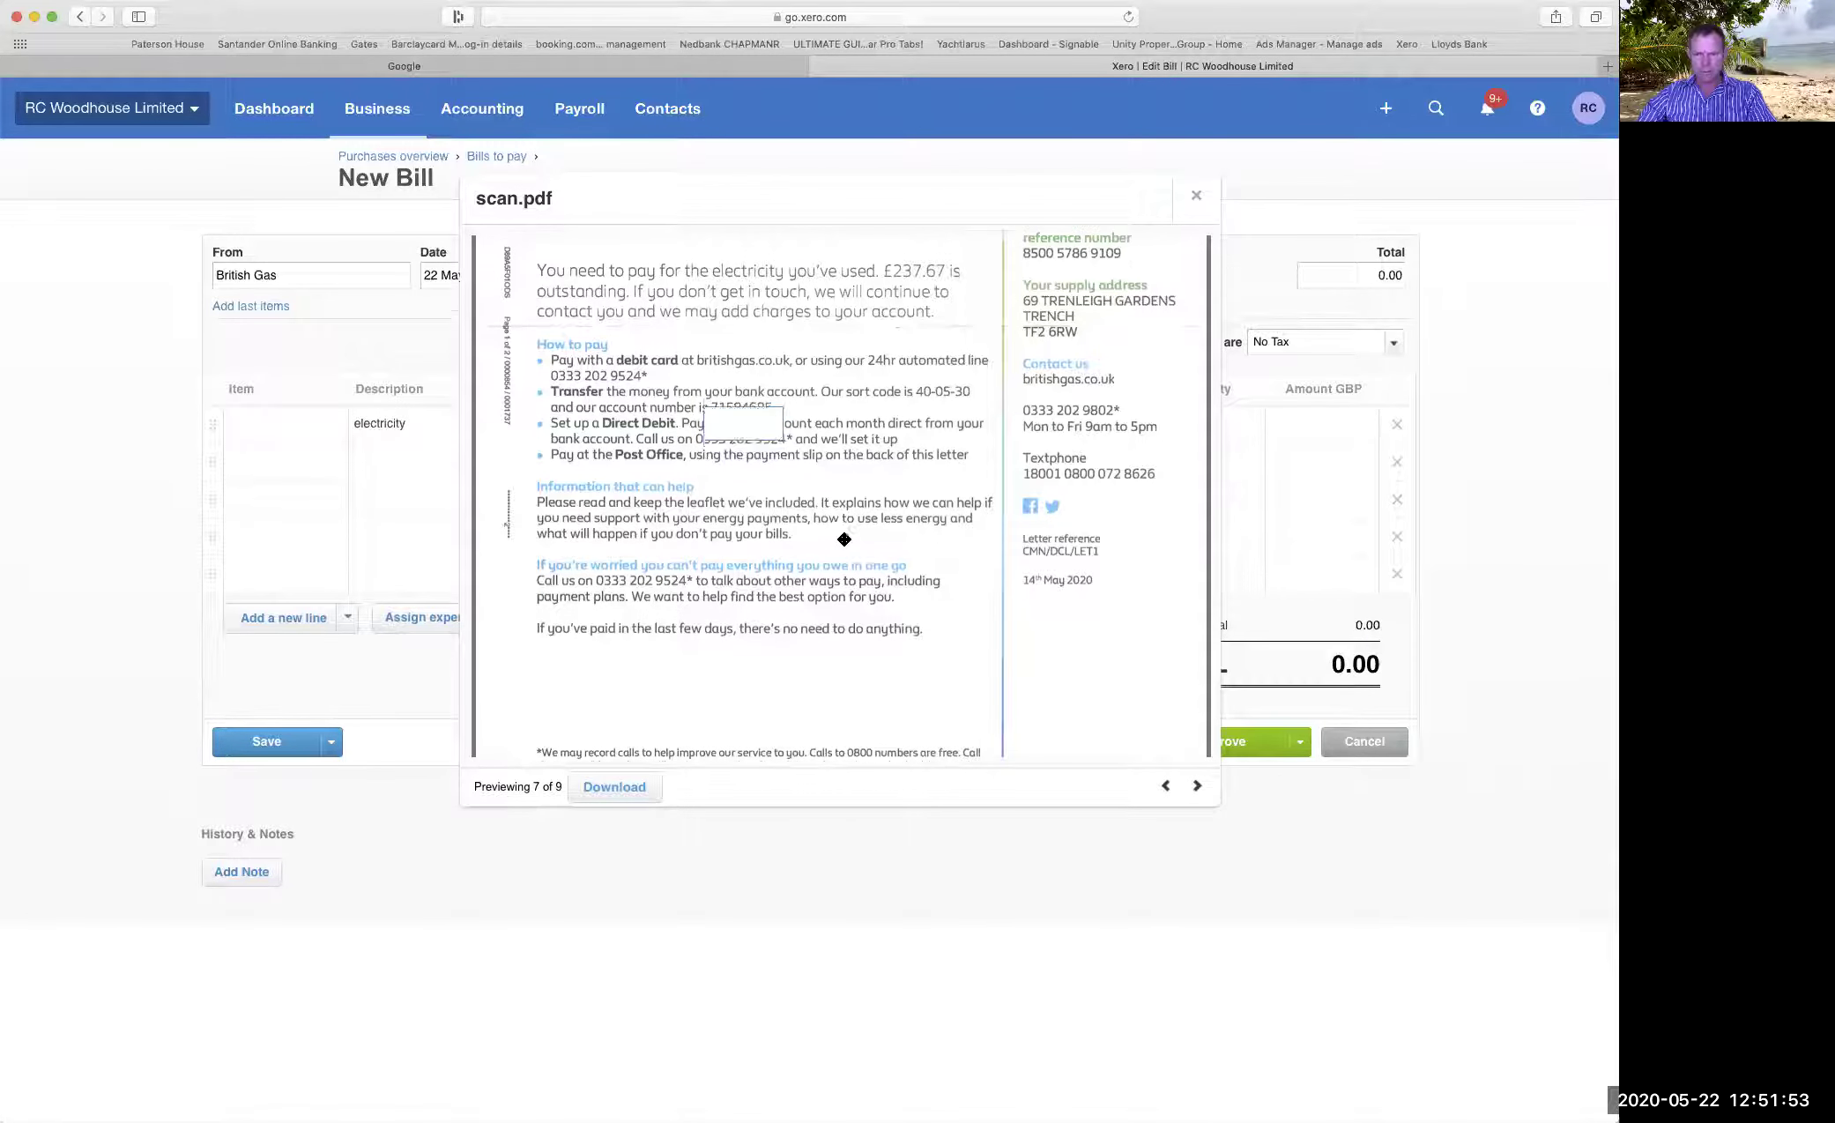
{"action": "scroll", "coordinate": [846, 539], "scroll_direction": "up", "scroll_amount": 2}
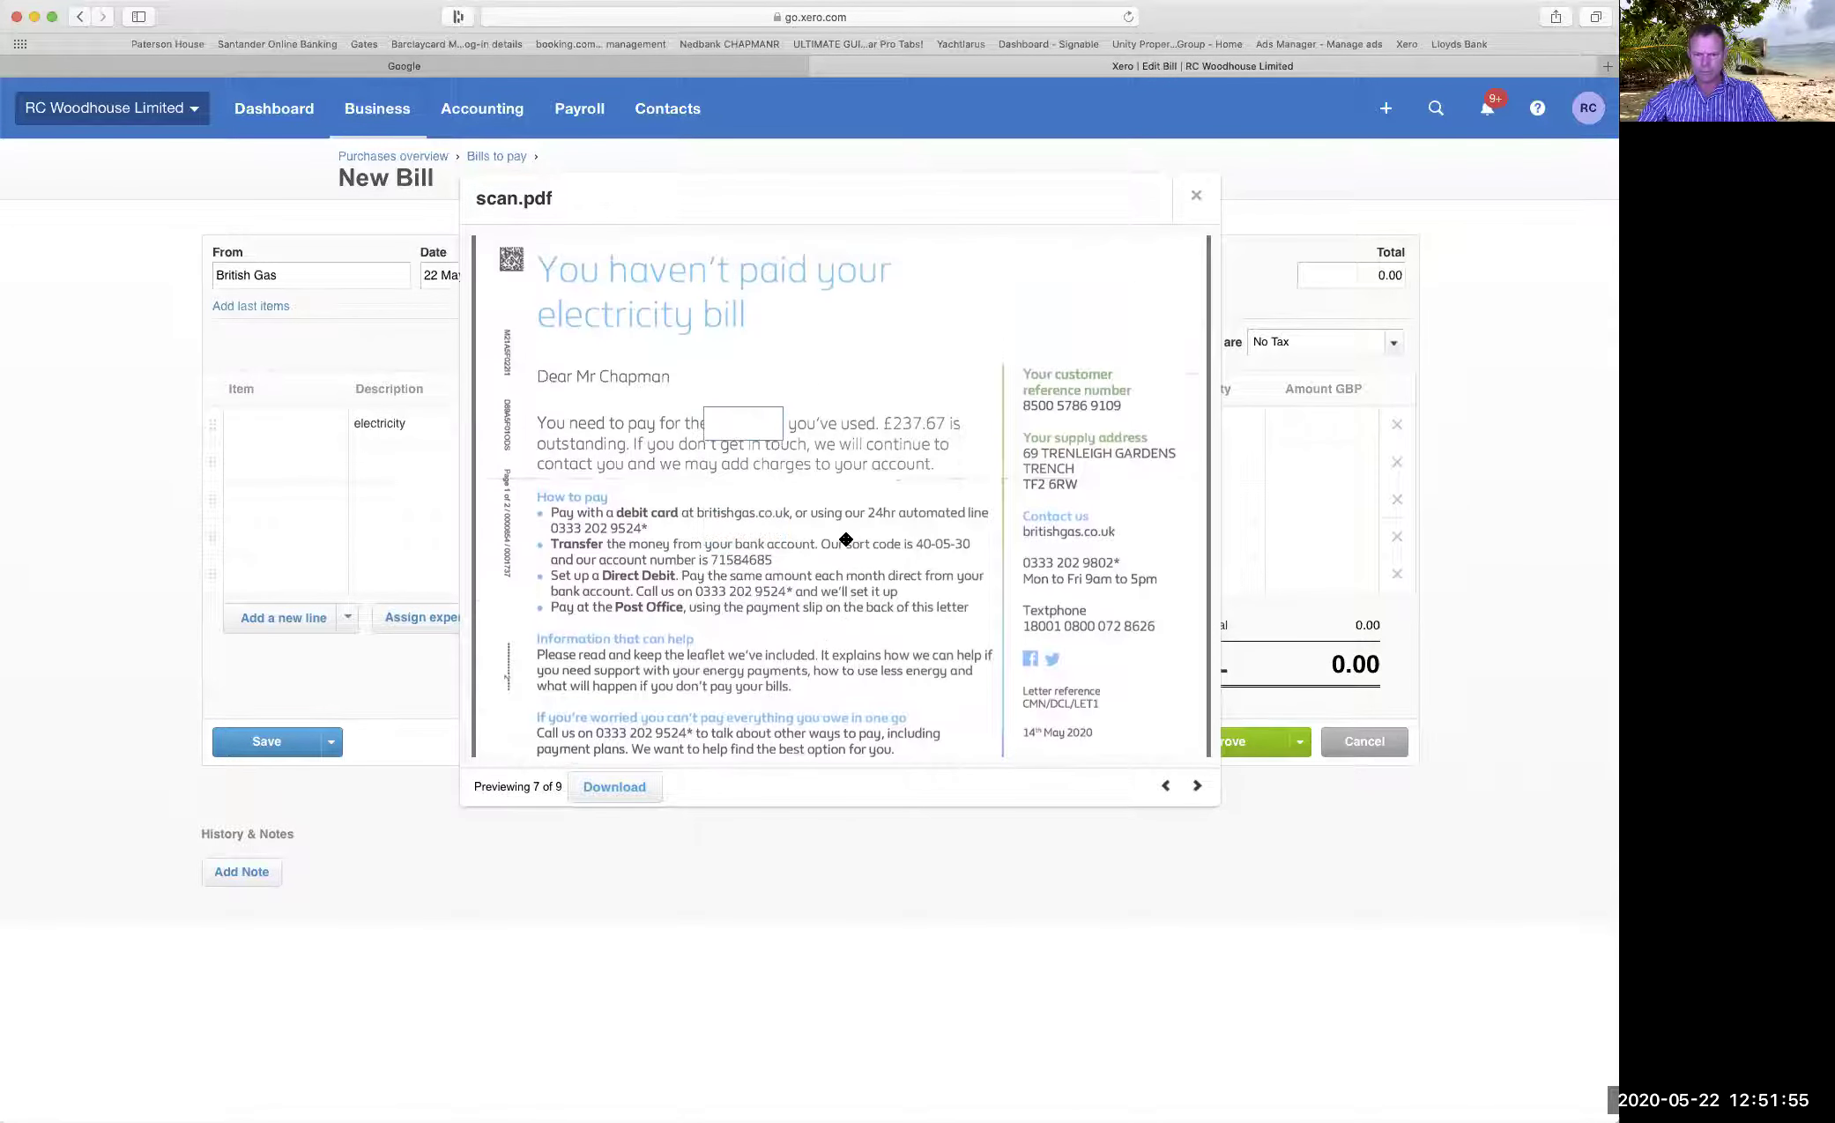
{"action": "left_click_drag", "start_coordinate": [626, 194], "coordinate": [620, 785]}
{"action": "type", "text": "23"}
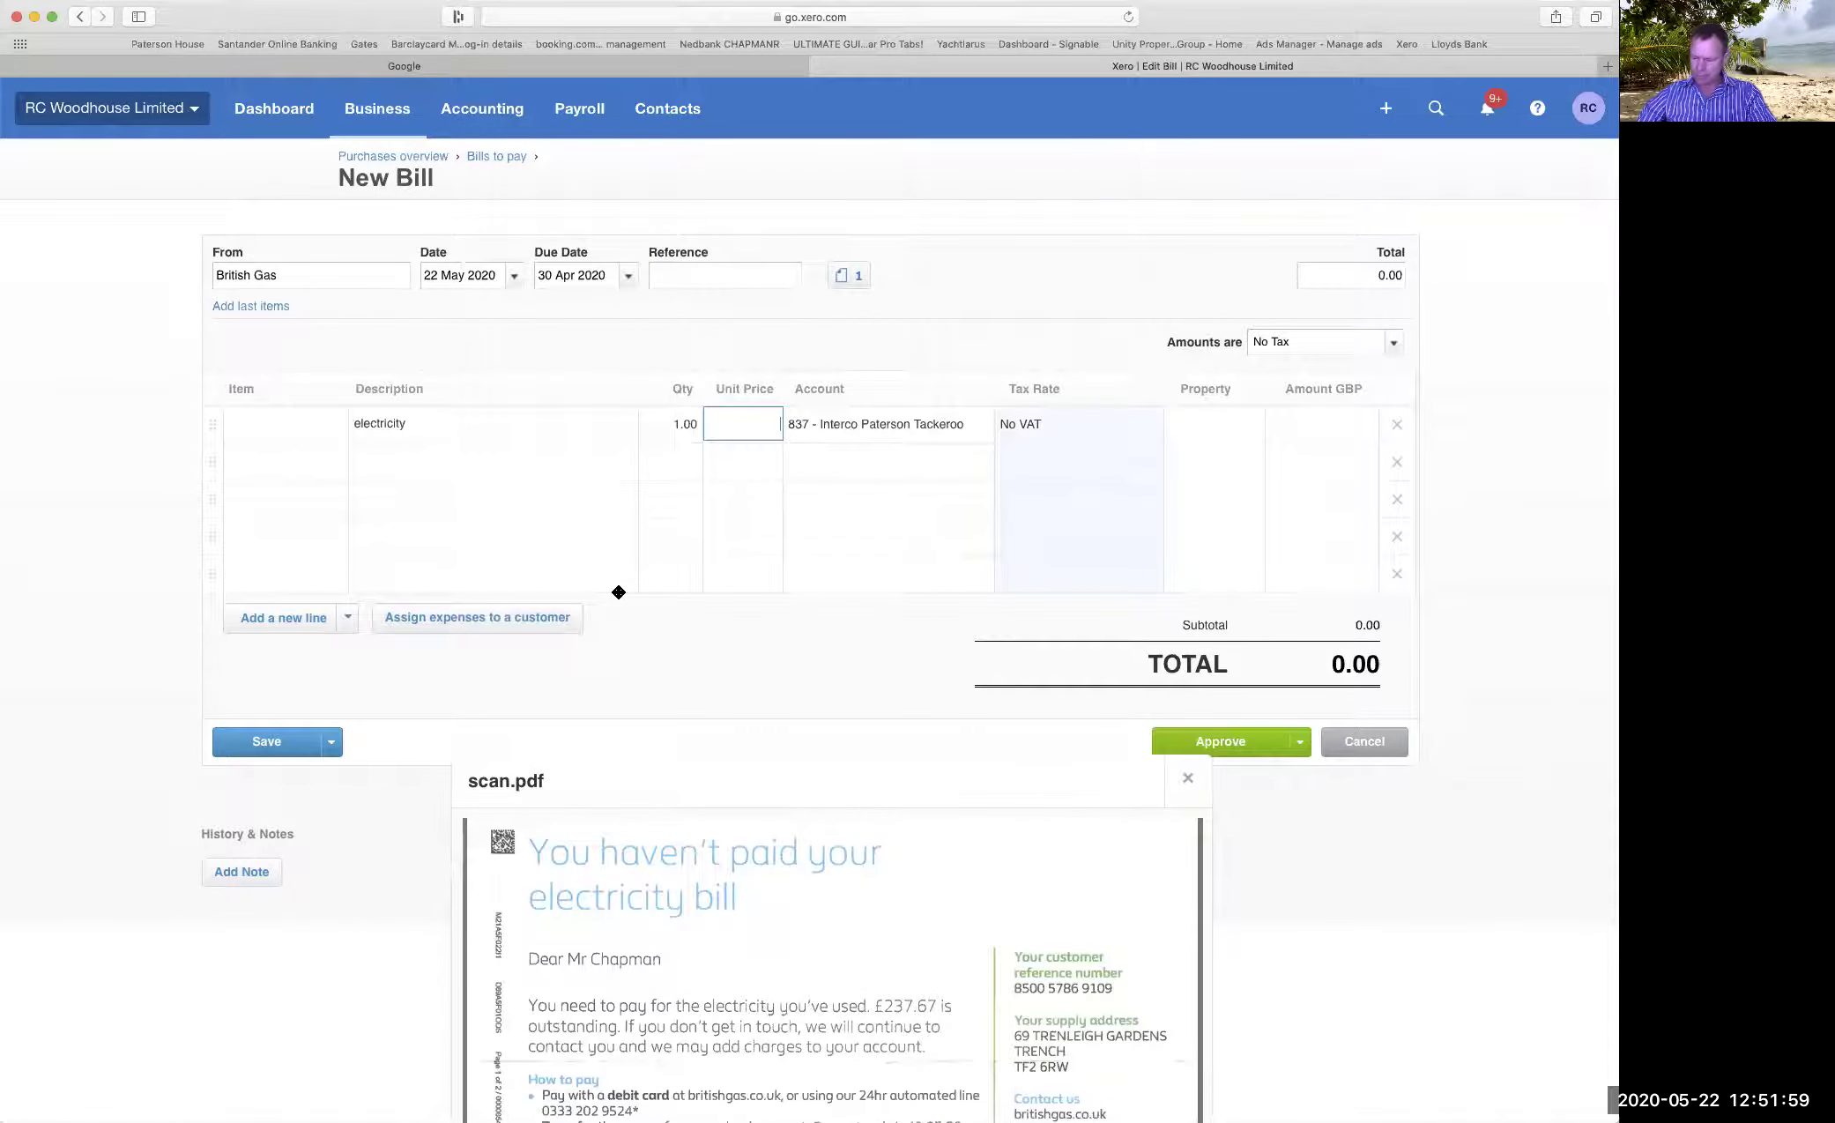
{"action": "type", "text": "7.67"}
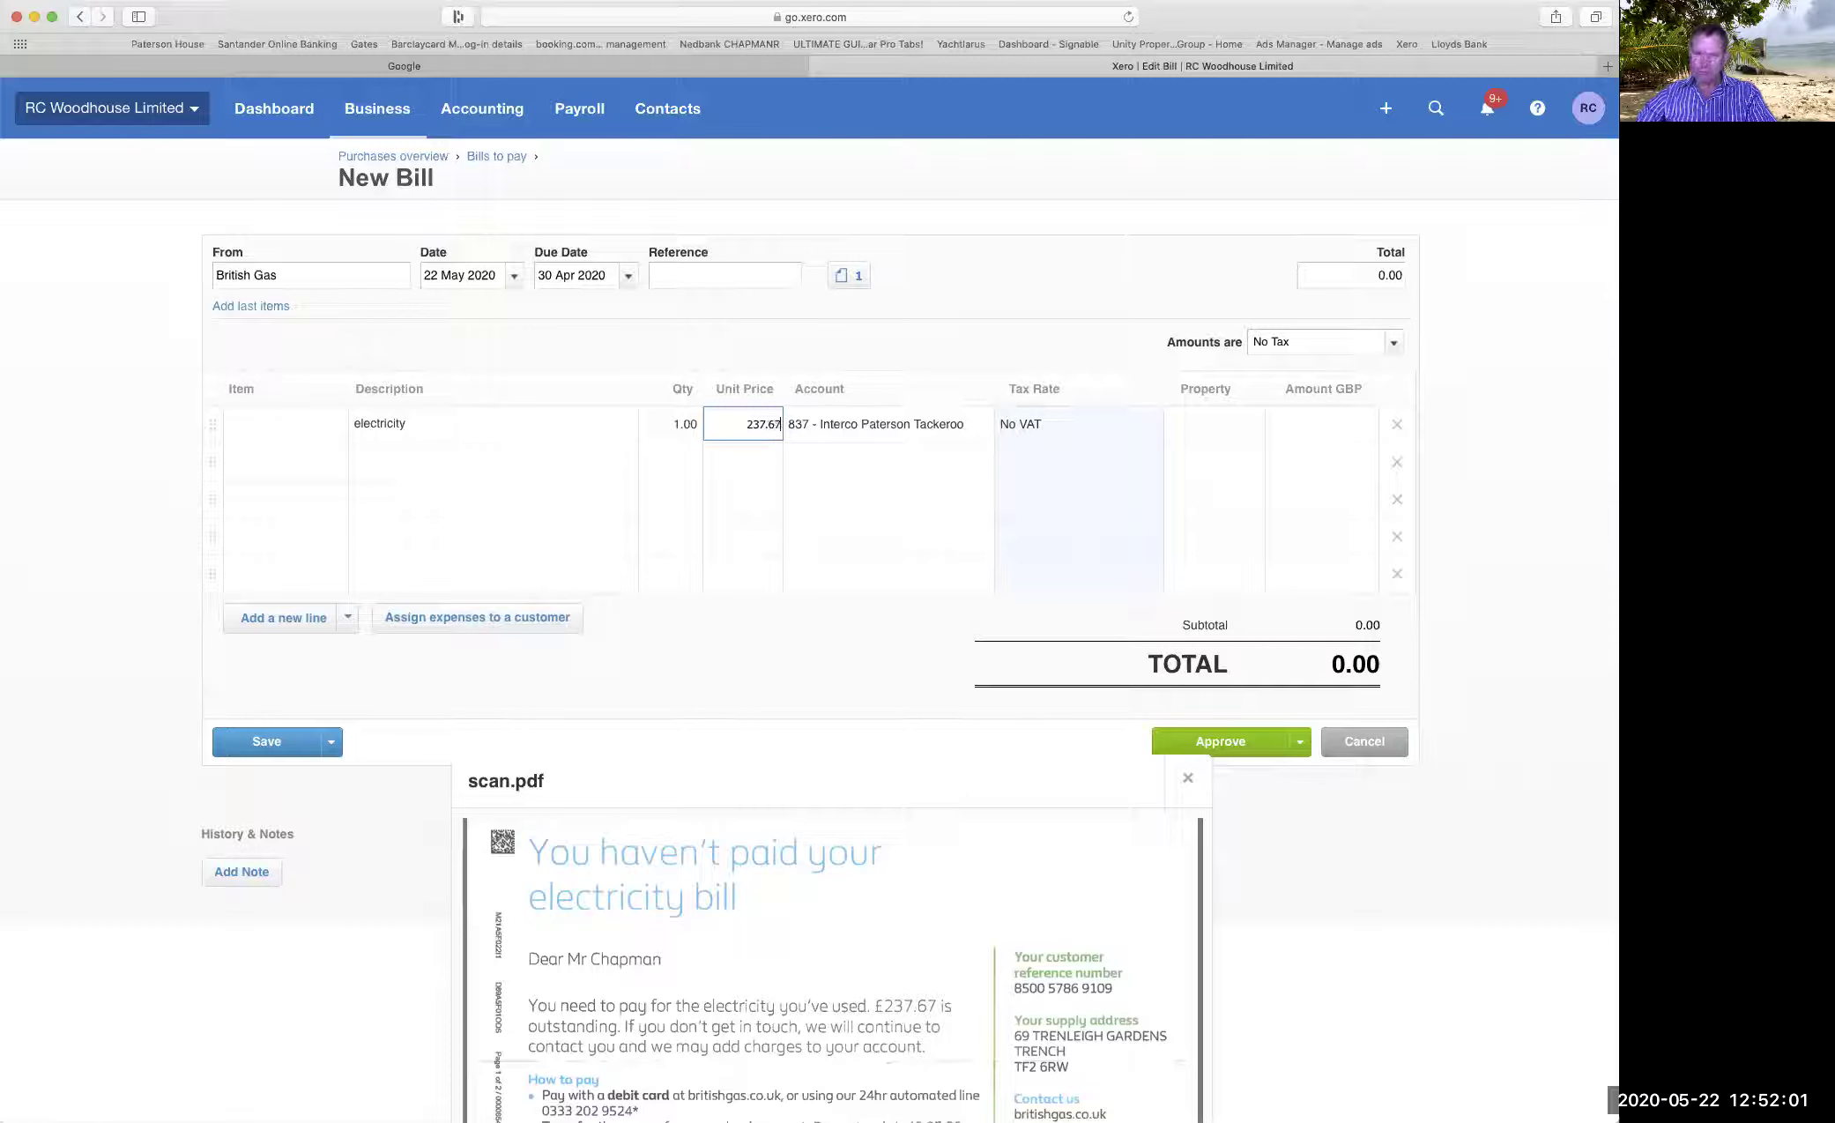
{"action": "left_click", "coordinate": [879, 427]}
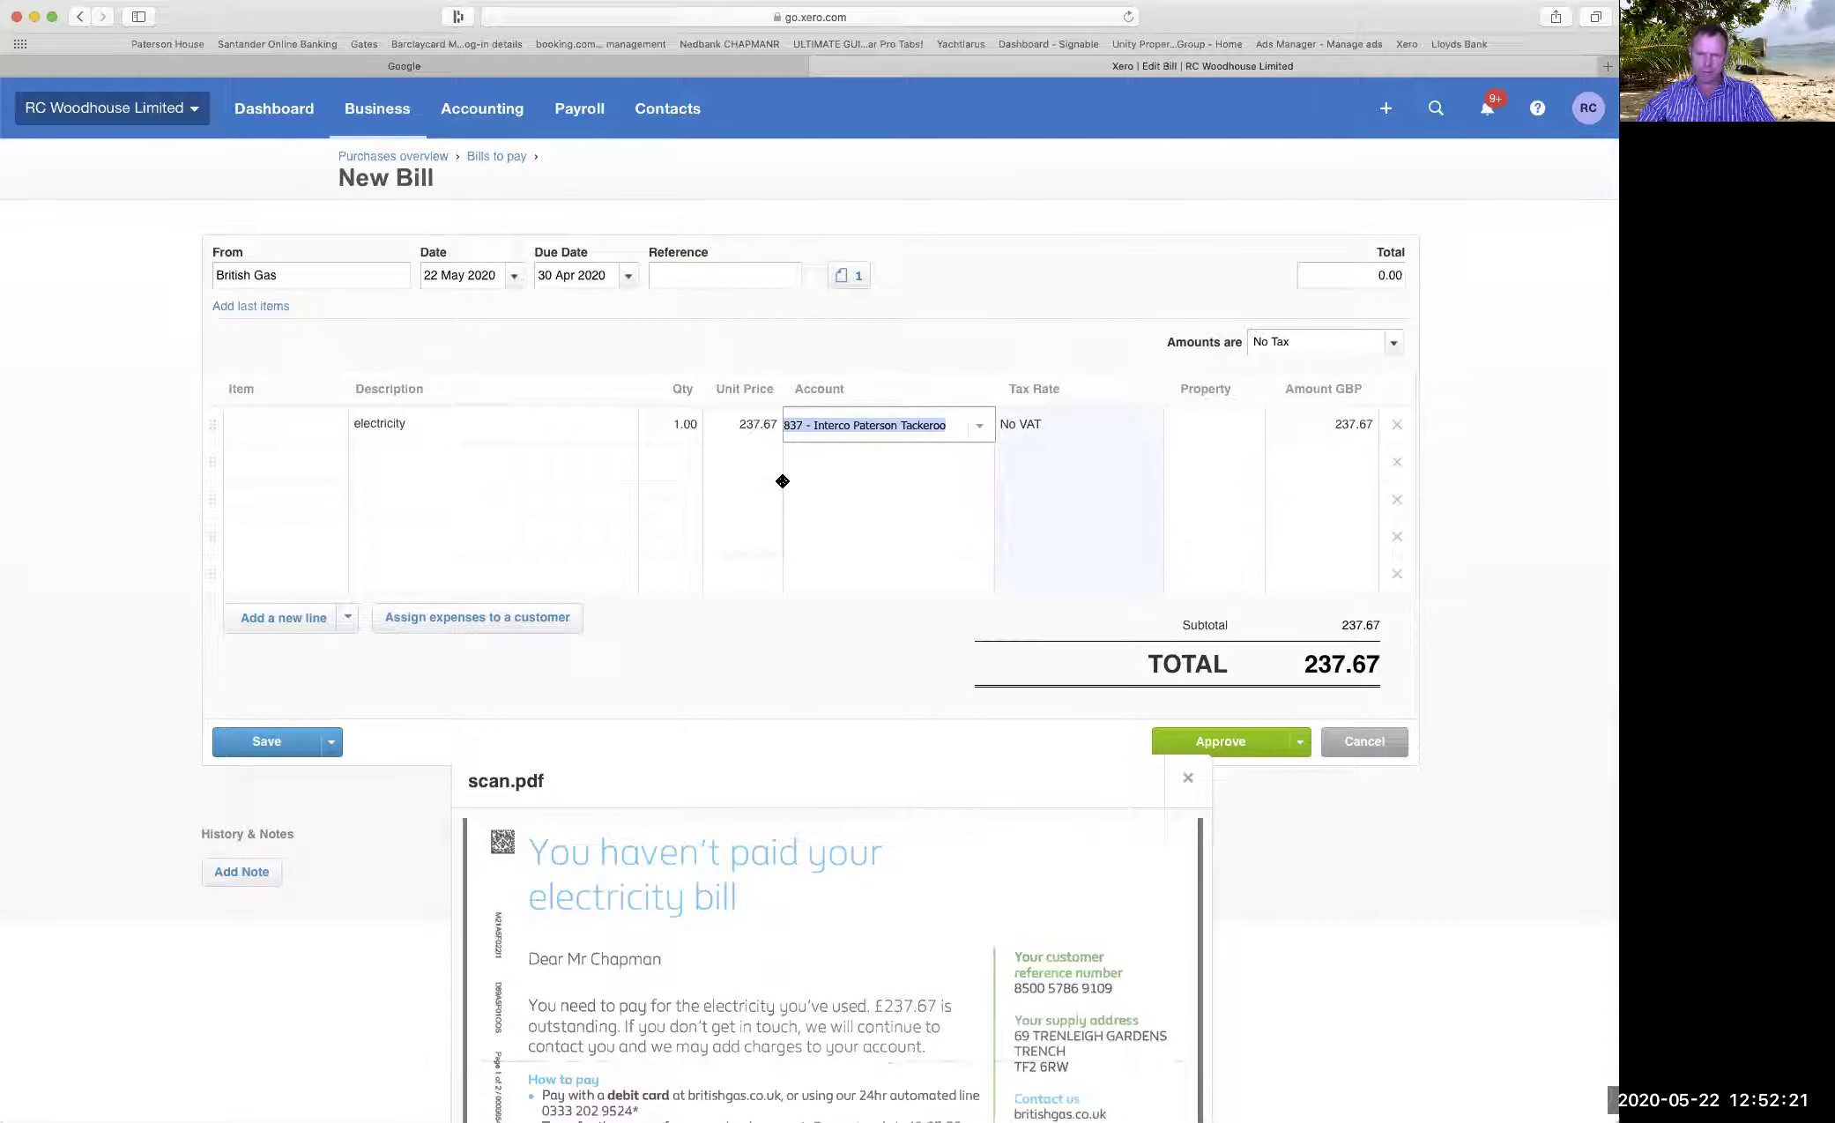
Code the line to account 445 - Electricity.
{"action": "left_click", "coordinate": [980, 428]}
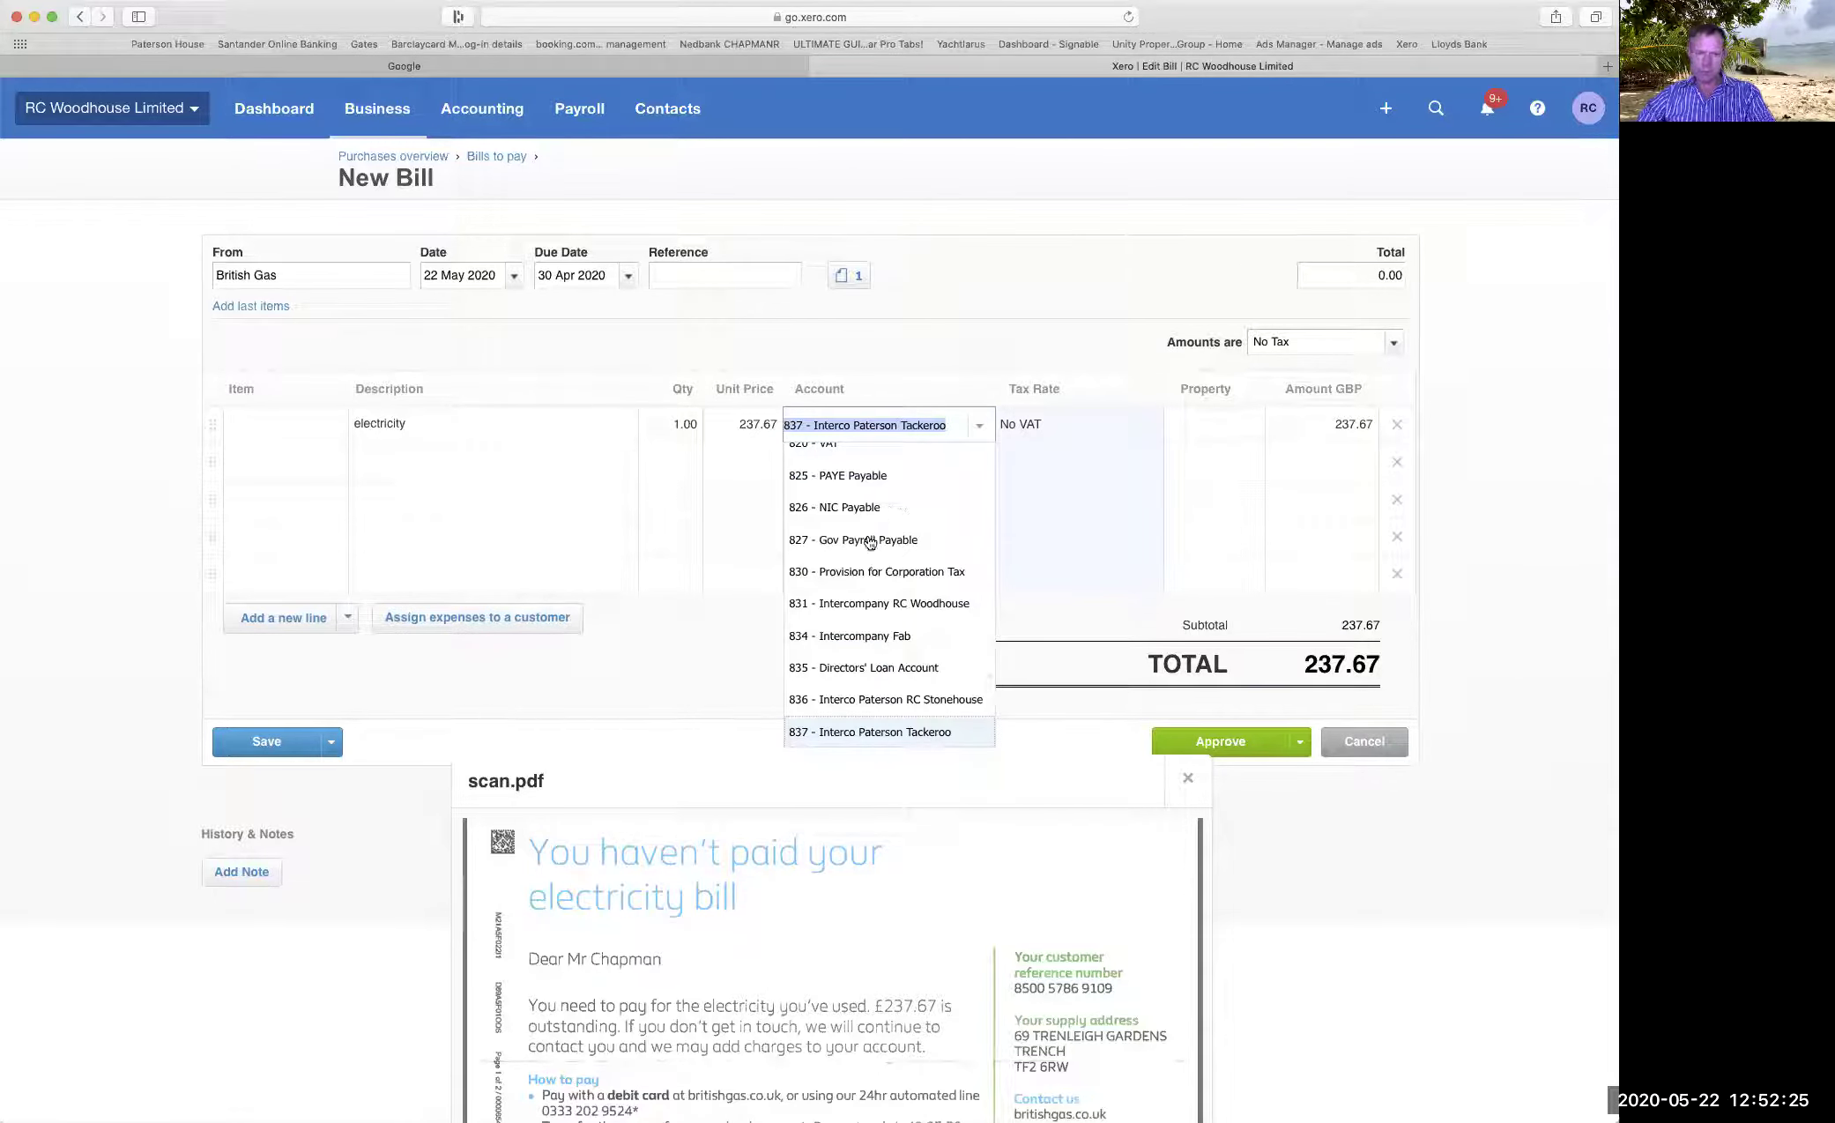
{"action": "scroll", "coordinate": [872, 539], "scroll_direction": "up", "scroll_amount": 5}
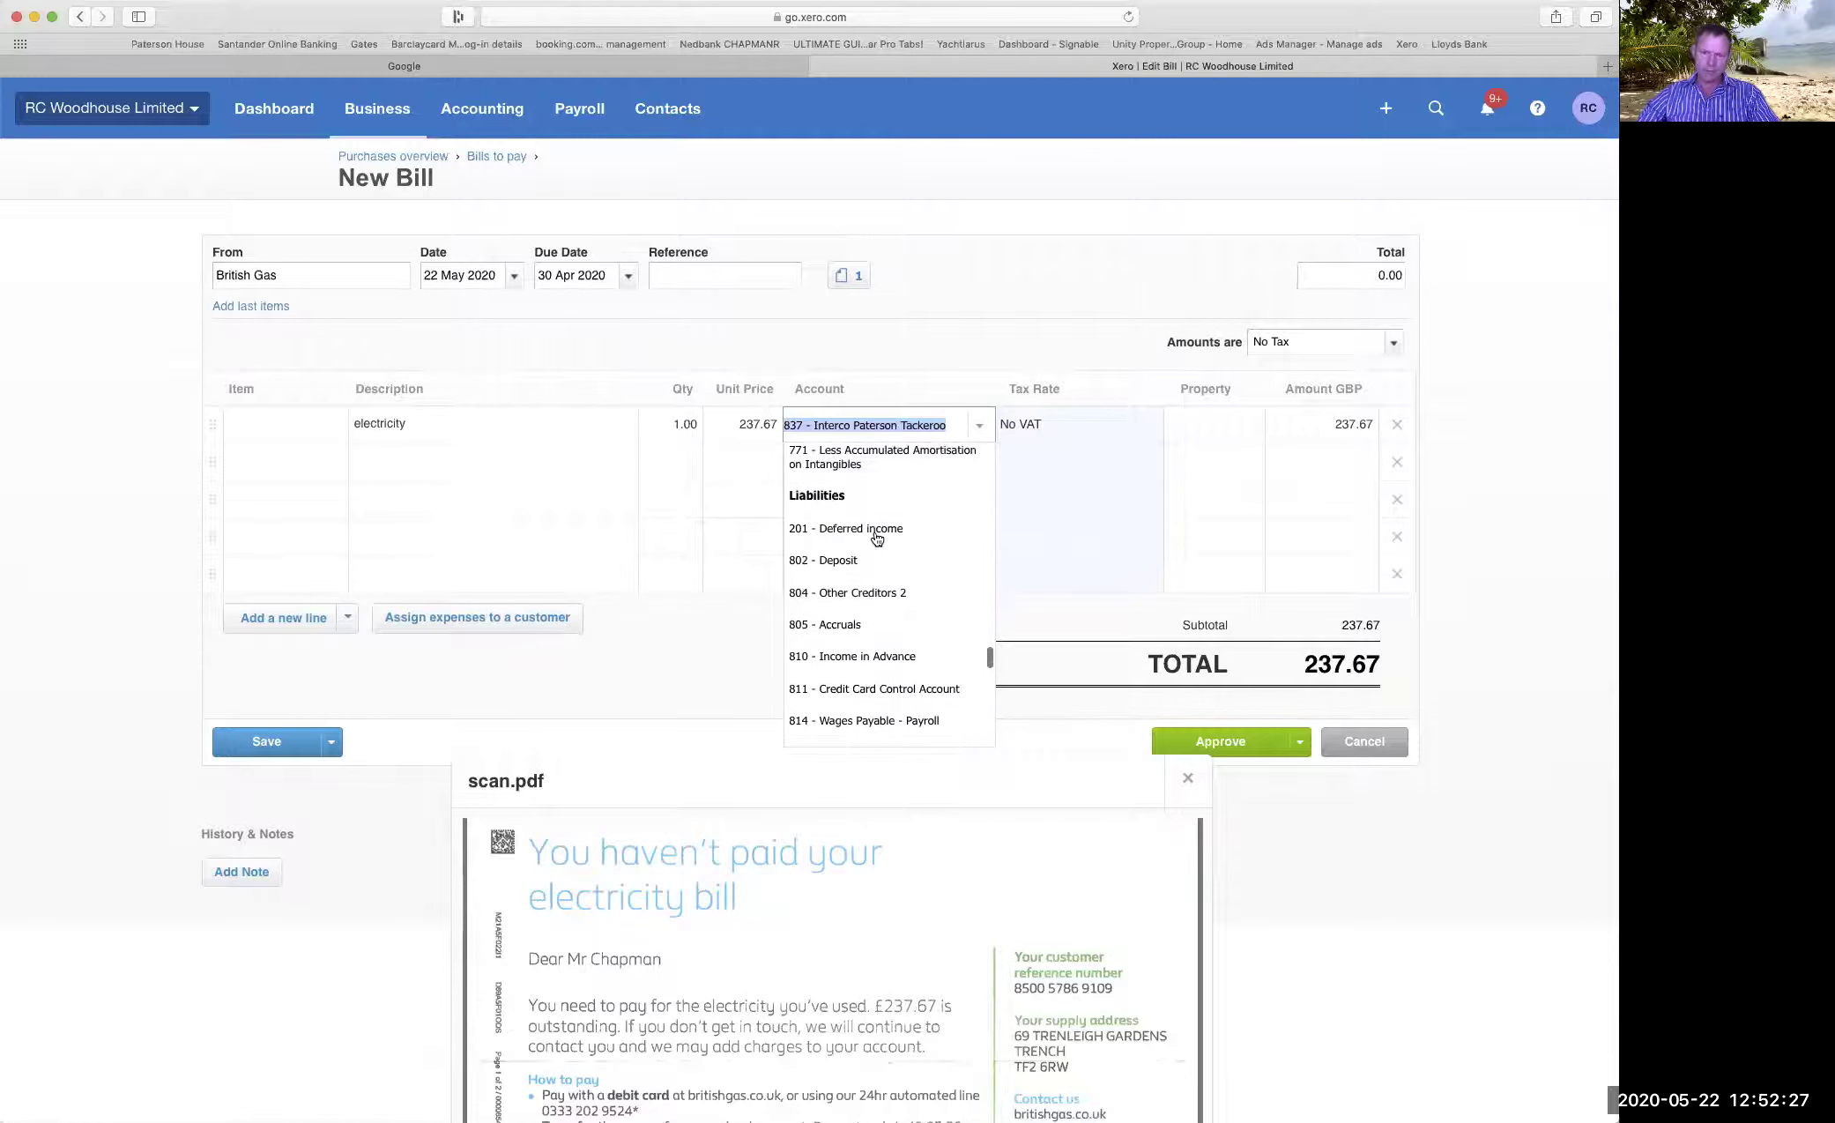
{"action": "scroll", "coordinate": [876, 536], "scroll_direction": "up", "scroll_amount": 10}
{"action": "scroll", "coordinate": [876, 536], "scroll_direction": "down", "scroll_amount": 8}
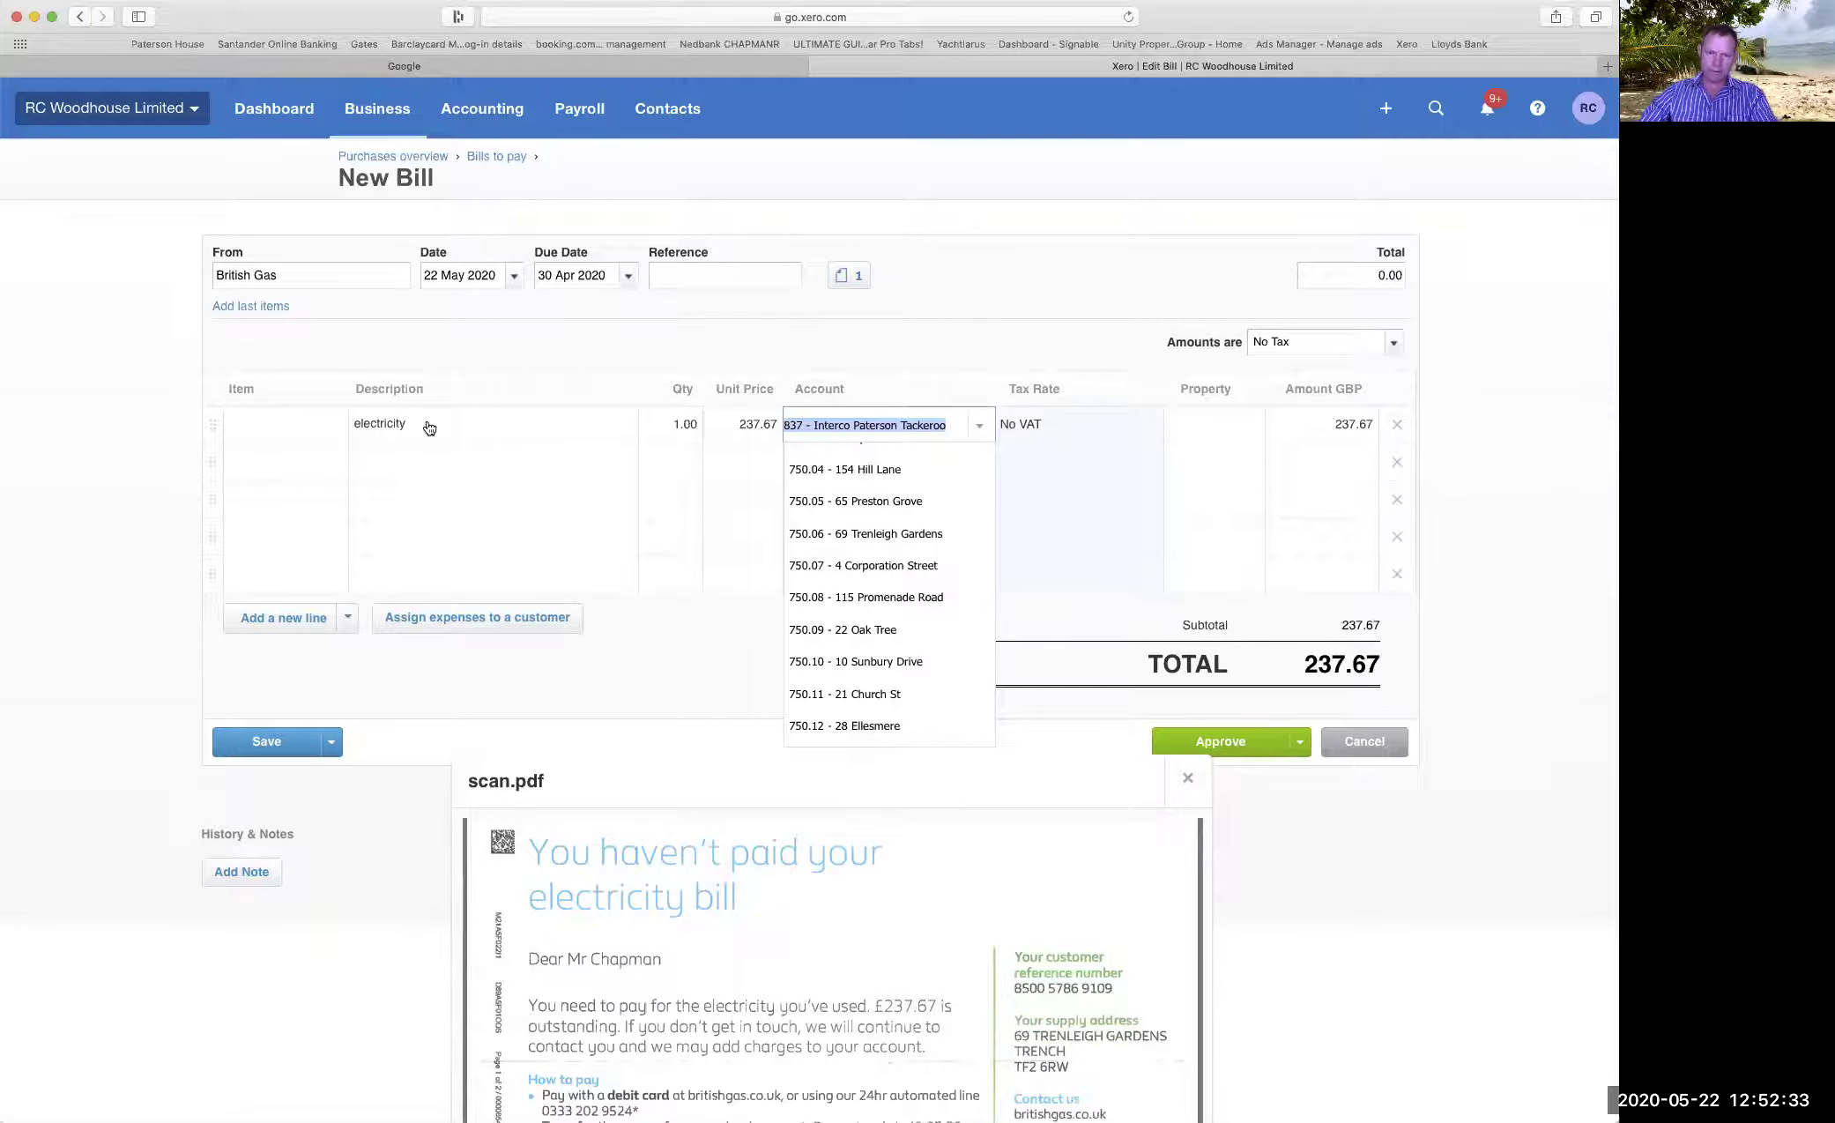
{"action": "type", "text": "electr"}
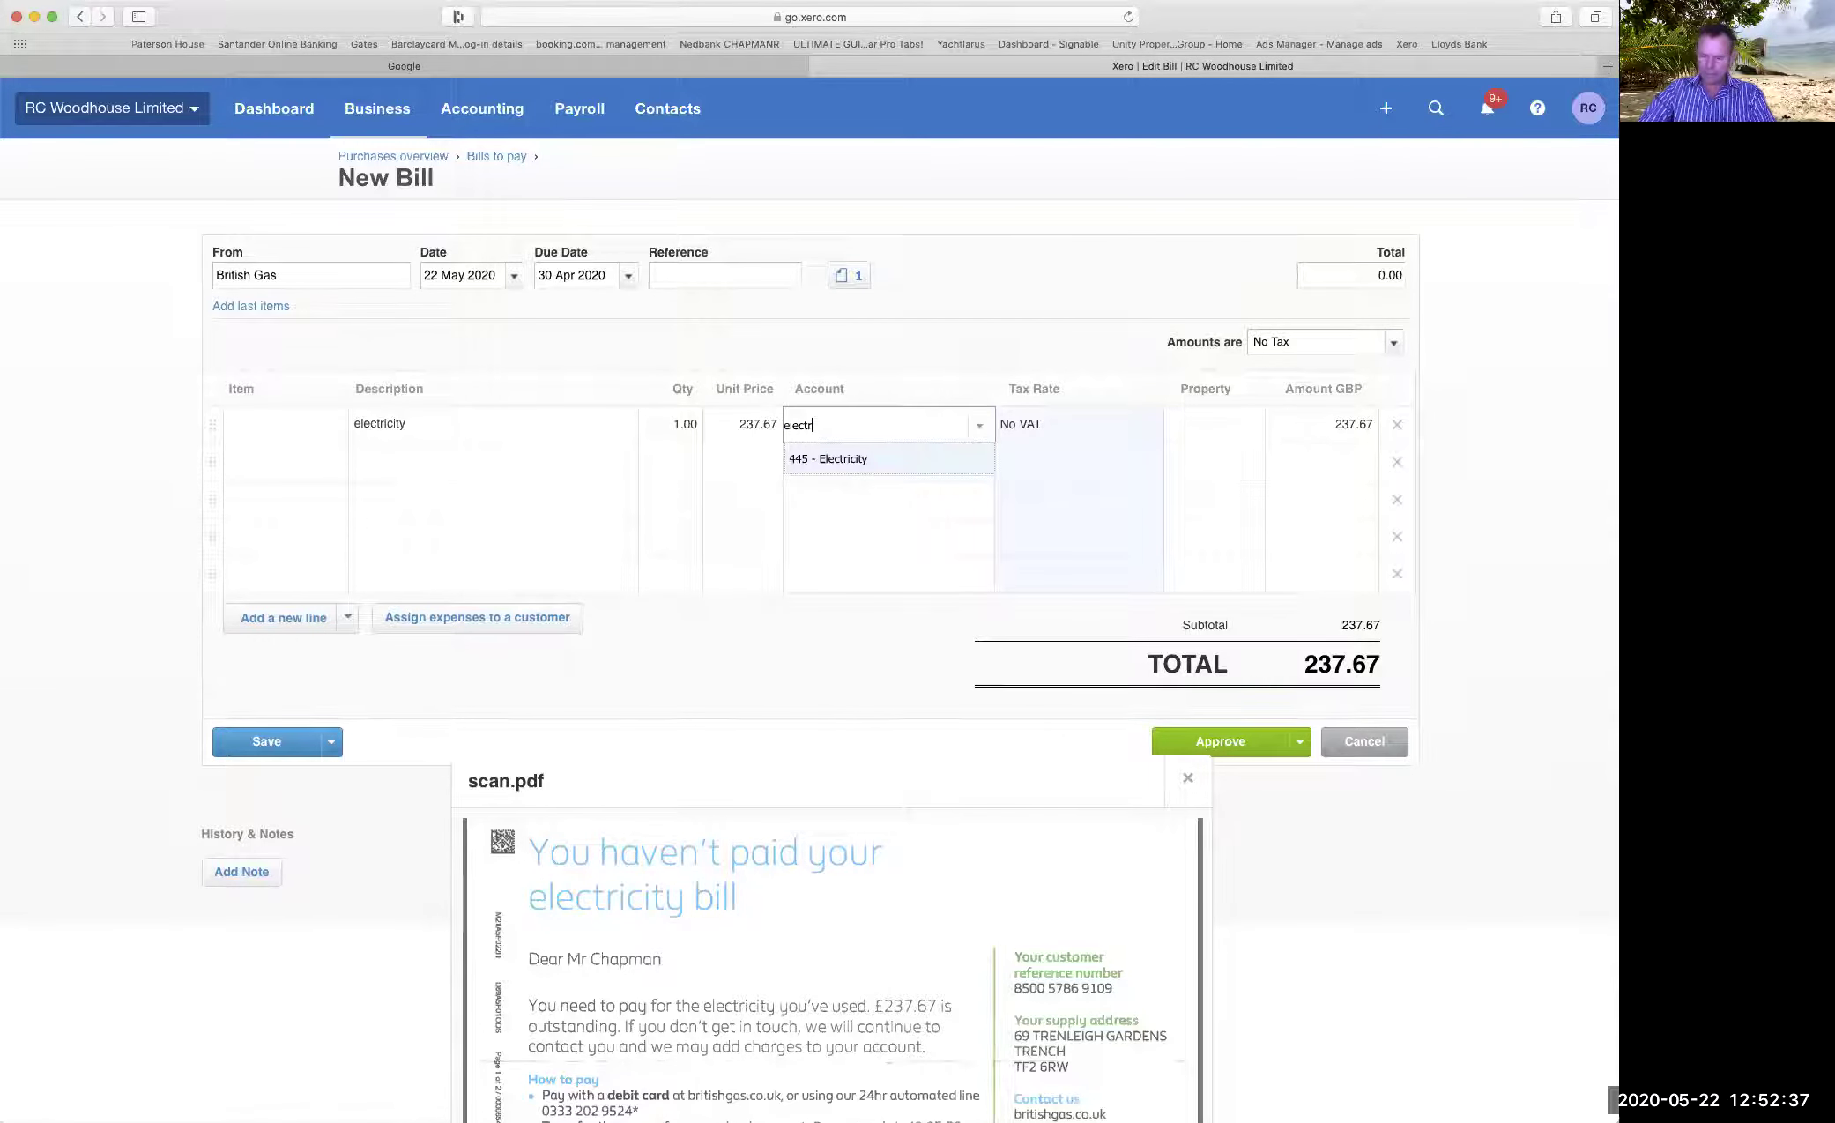
{"action": "key", "text": "Tab"}
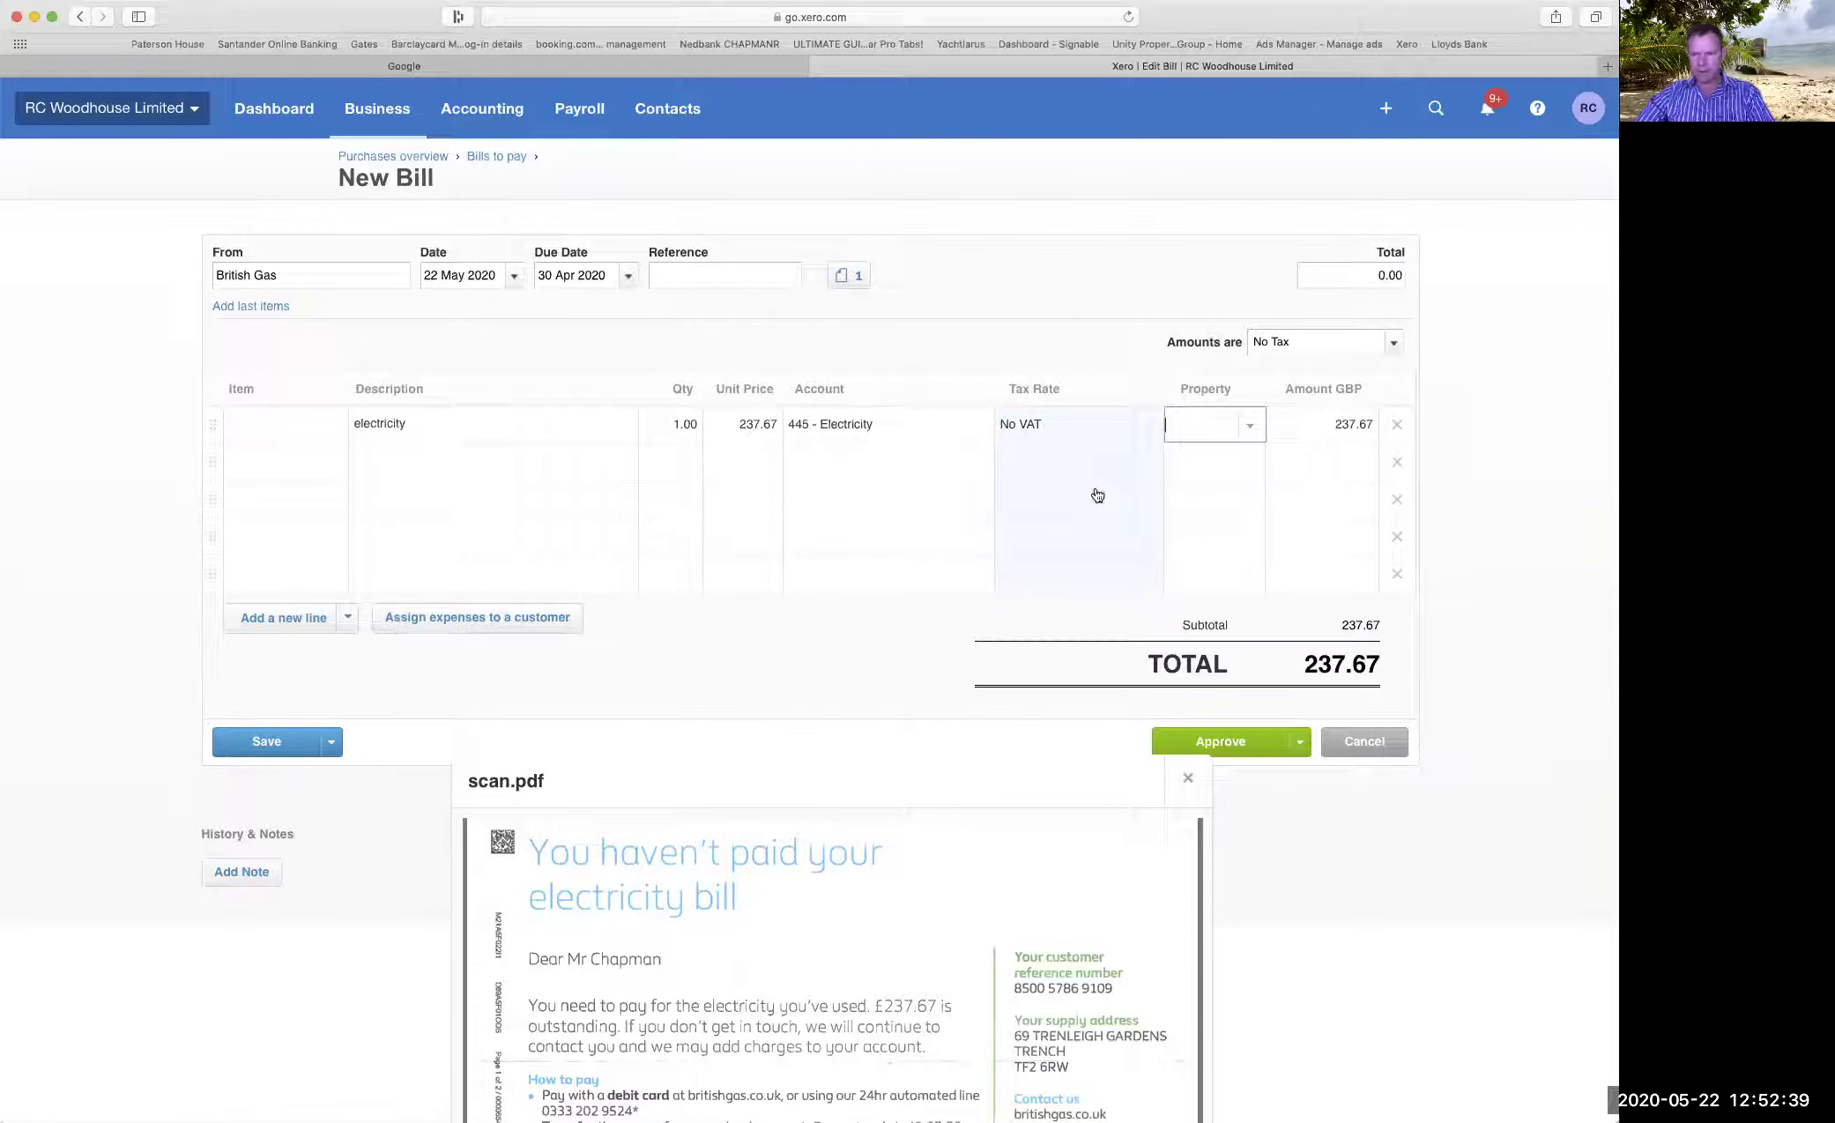
{"action": "left_click", "coordinate": [1251, 431]}
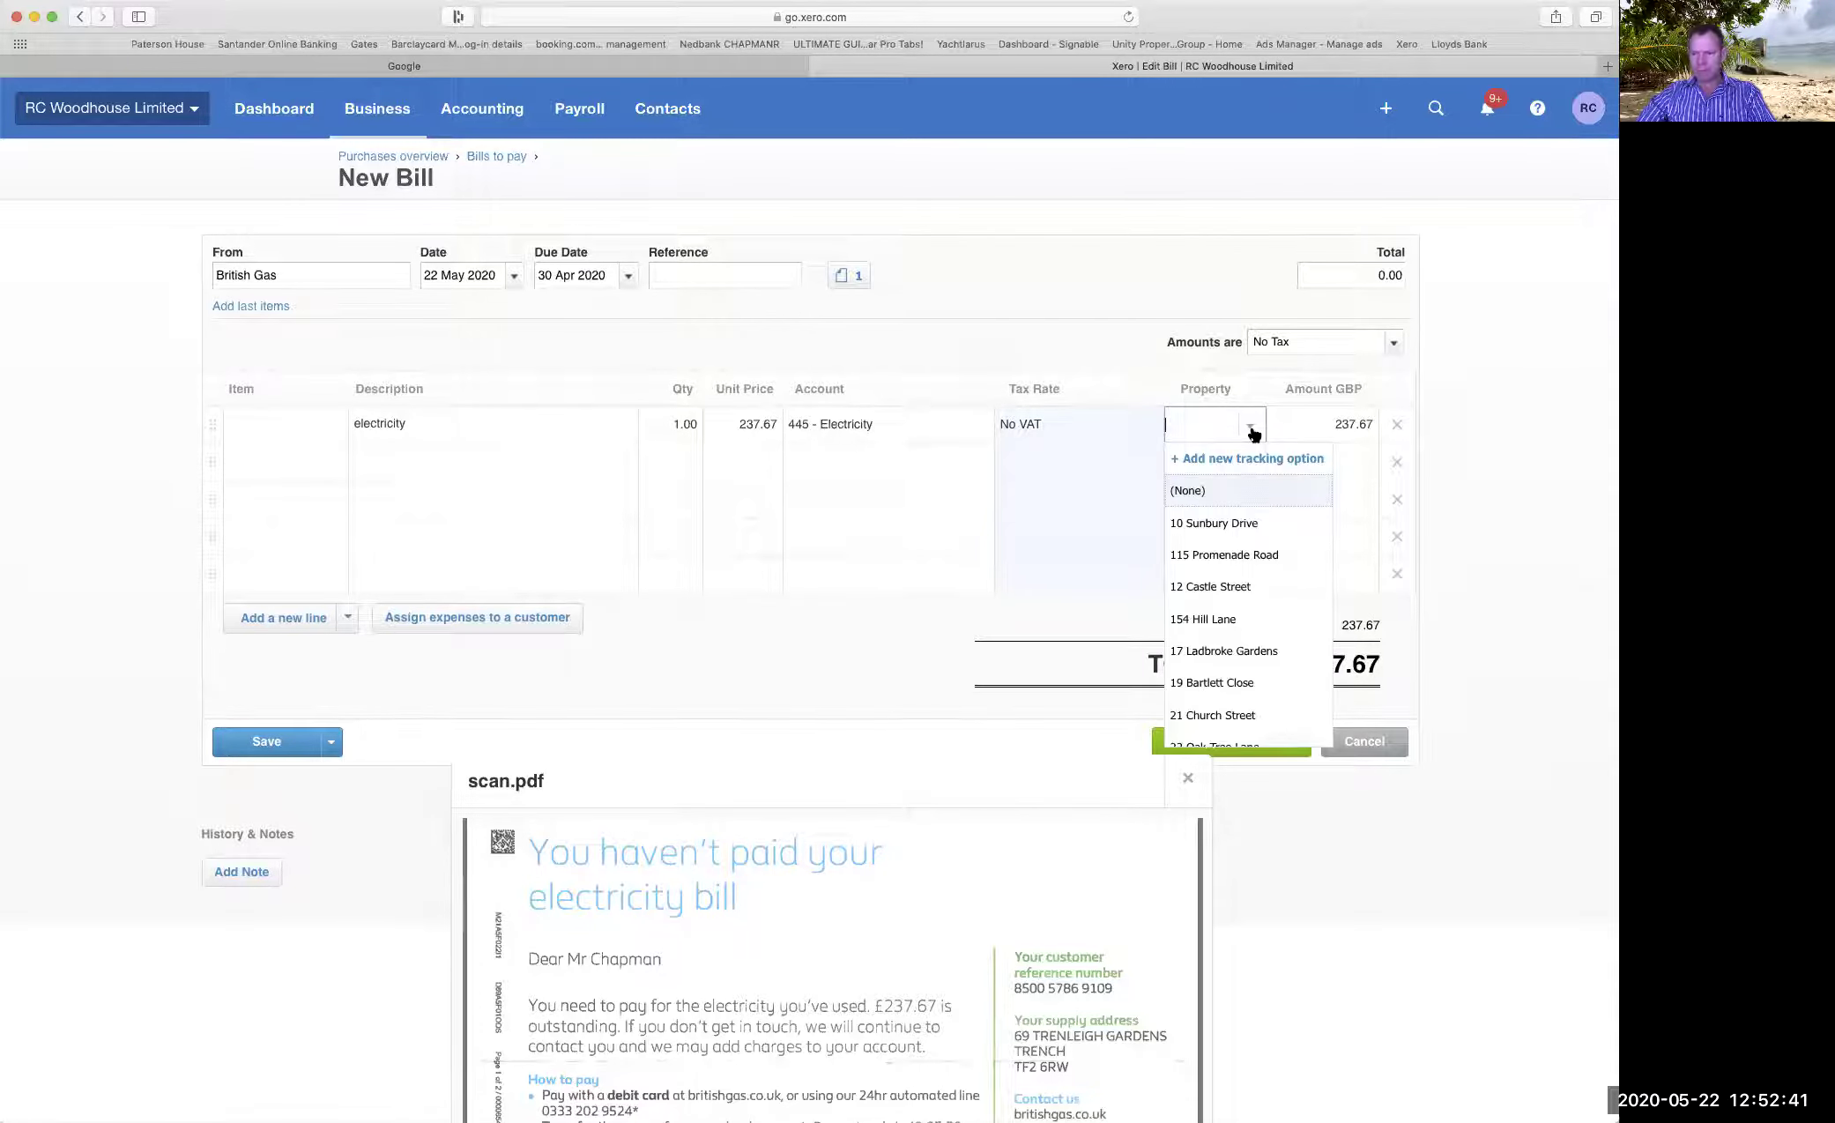
{"action": "scroll", "coordinate": [1240, 565], "scroll_direction": "down", "scroll_amount": 5}
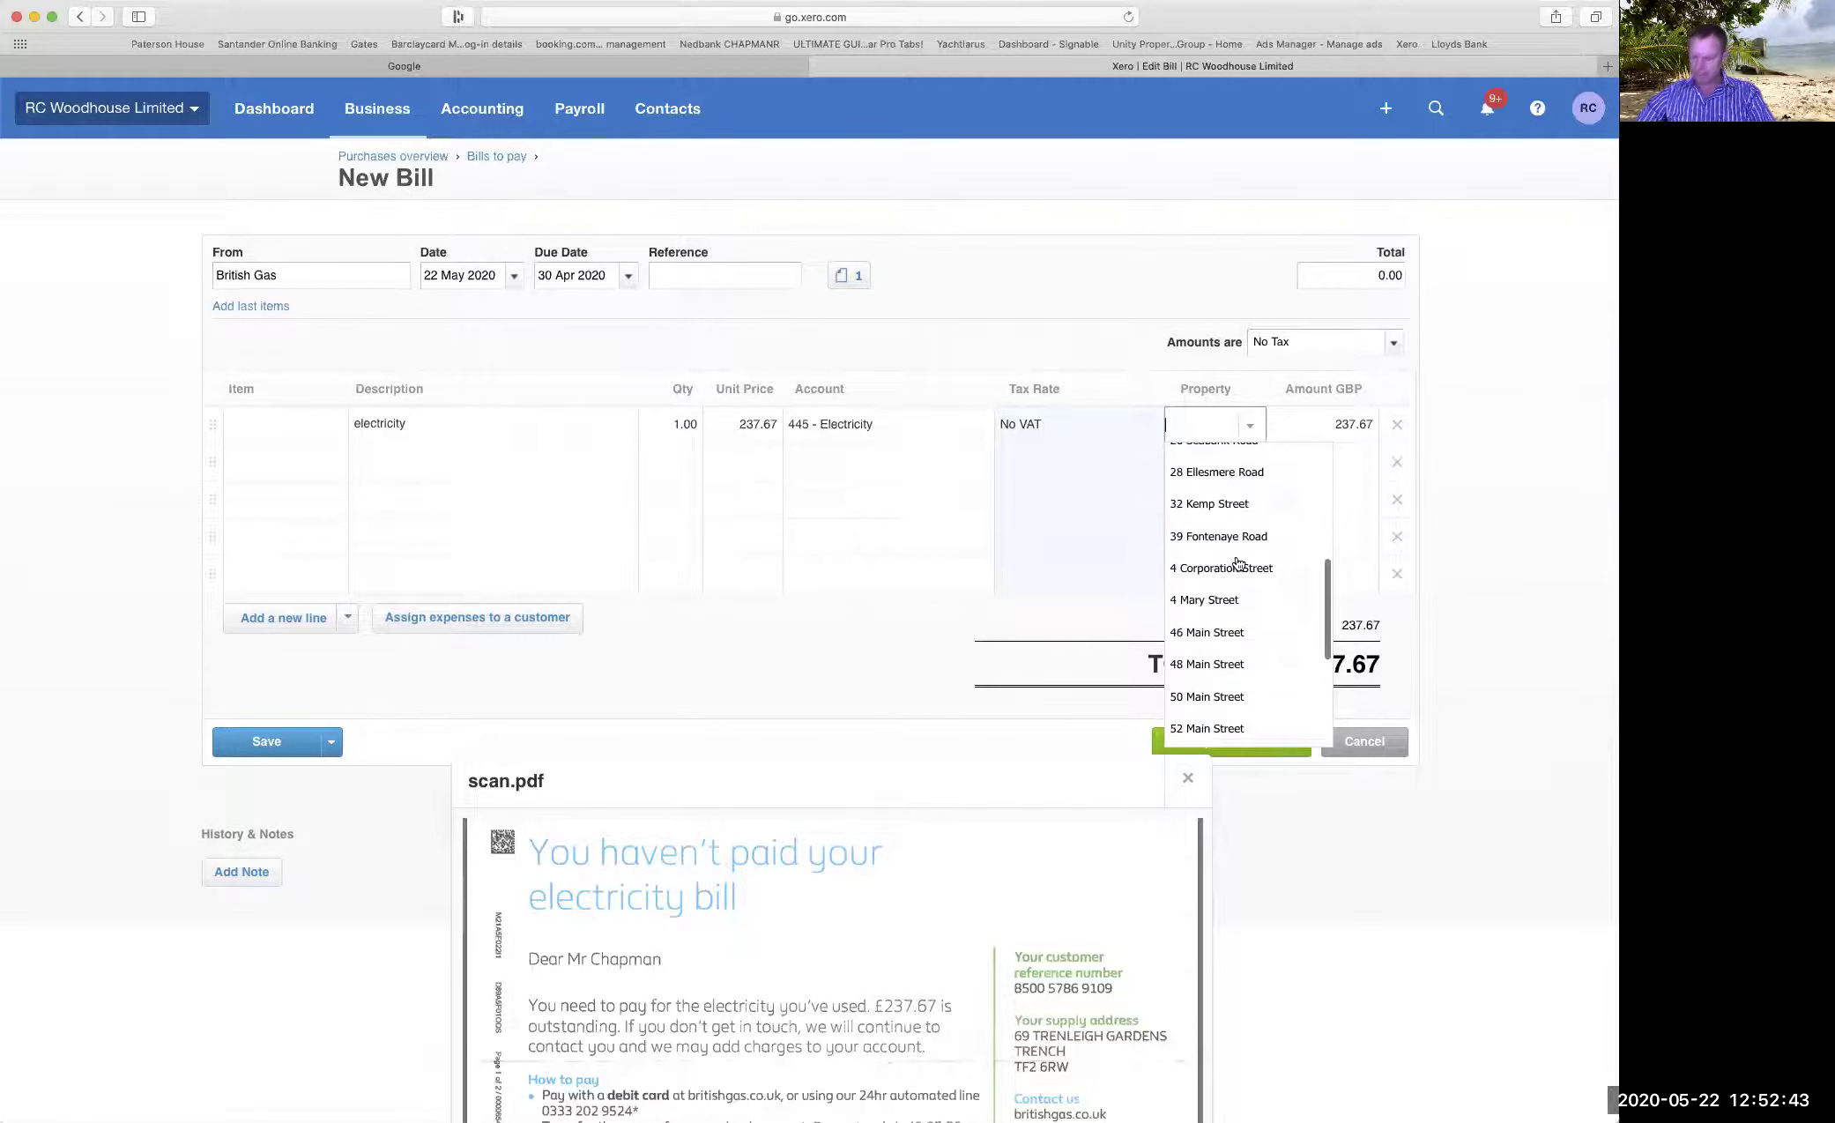
{"action": "type", "text": "69"}
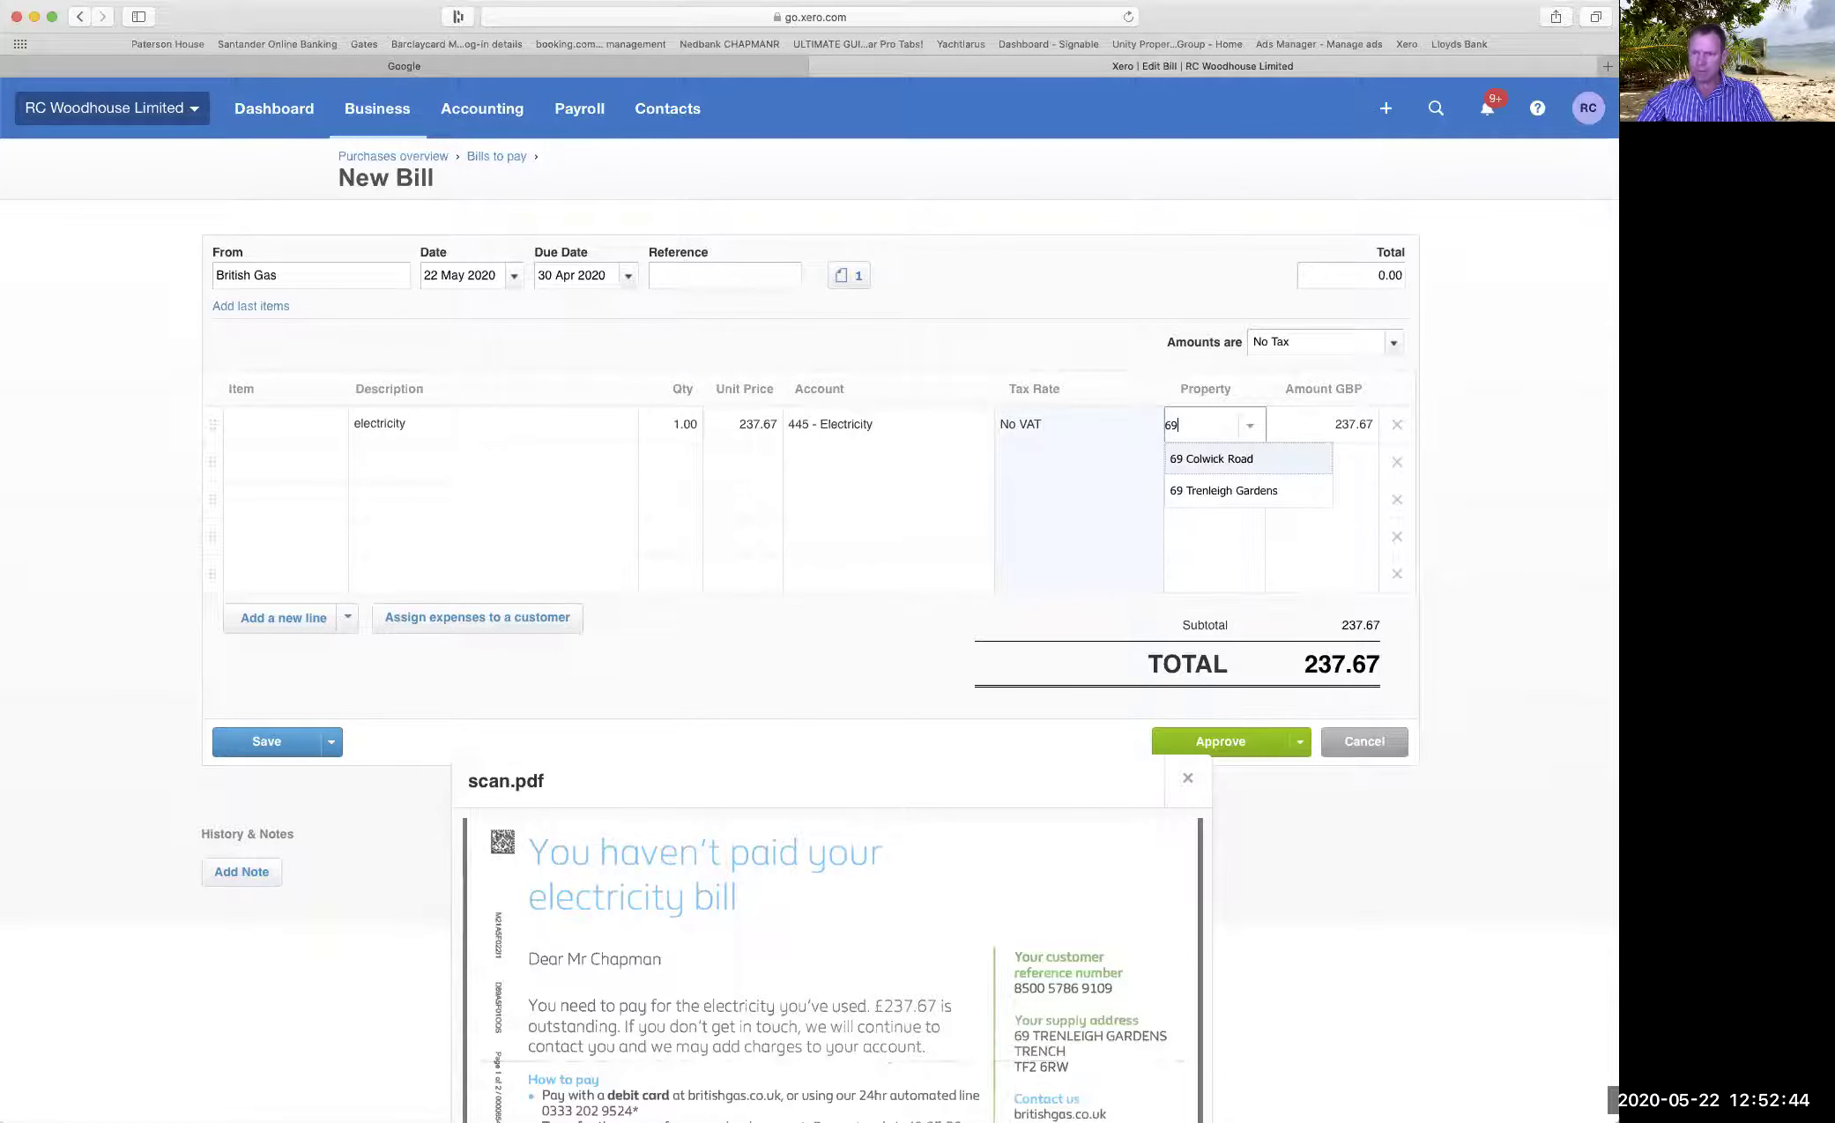
{"action": "left_click", "coordinate": [1212, 491]}
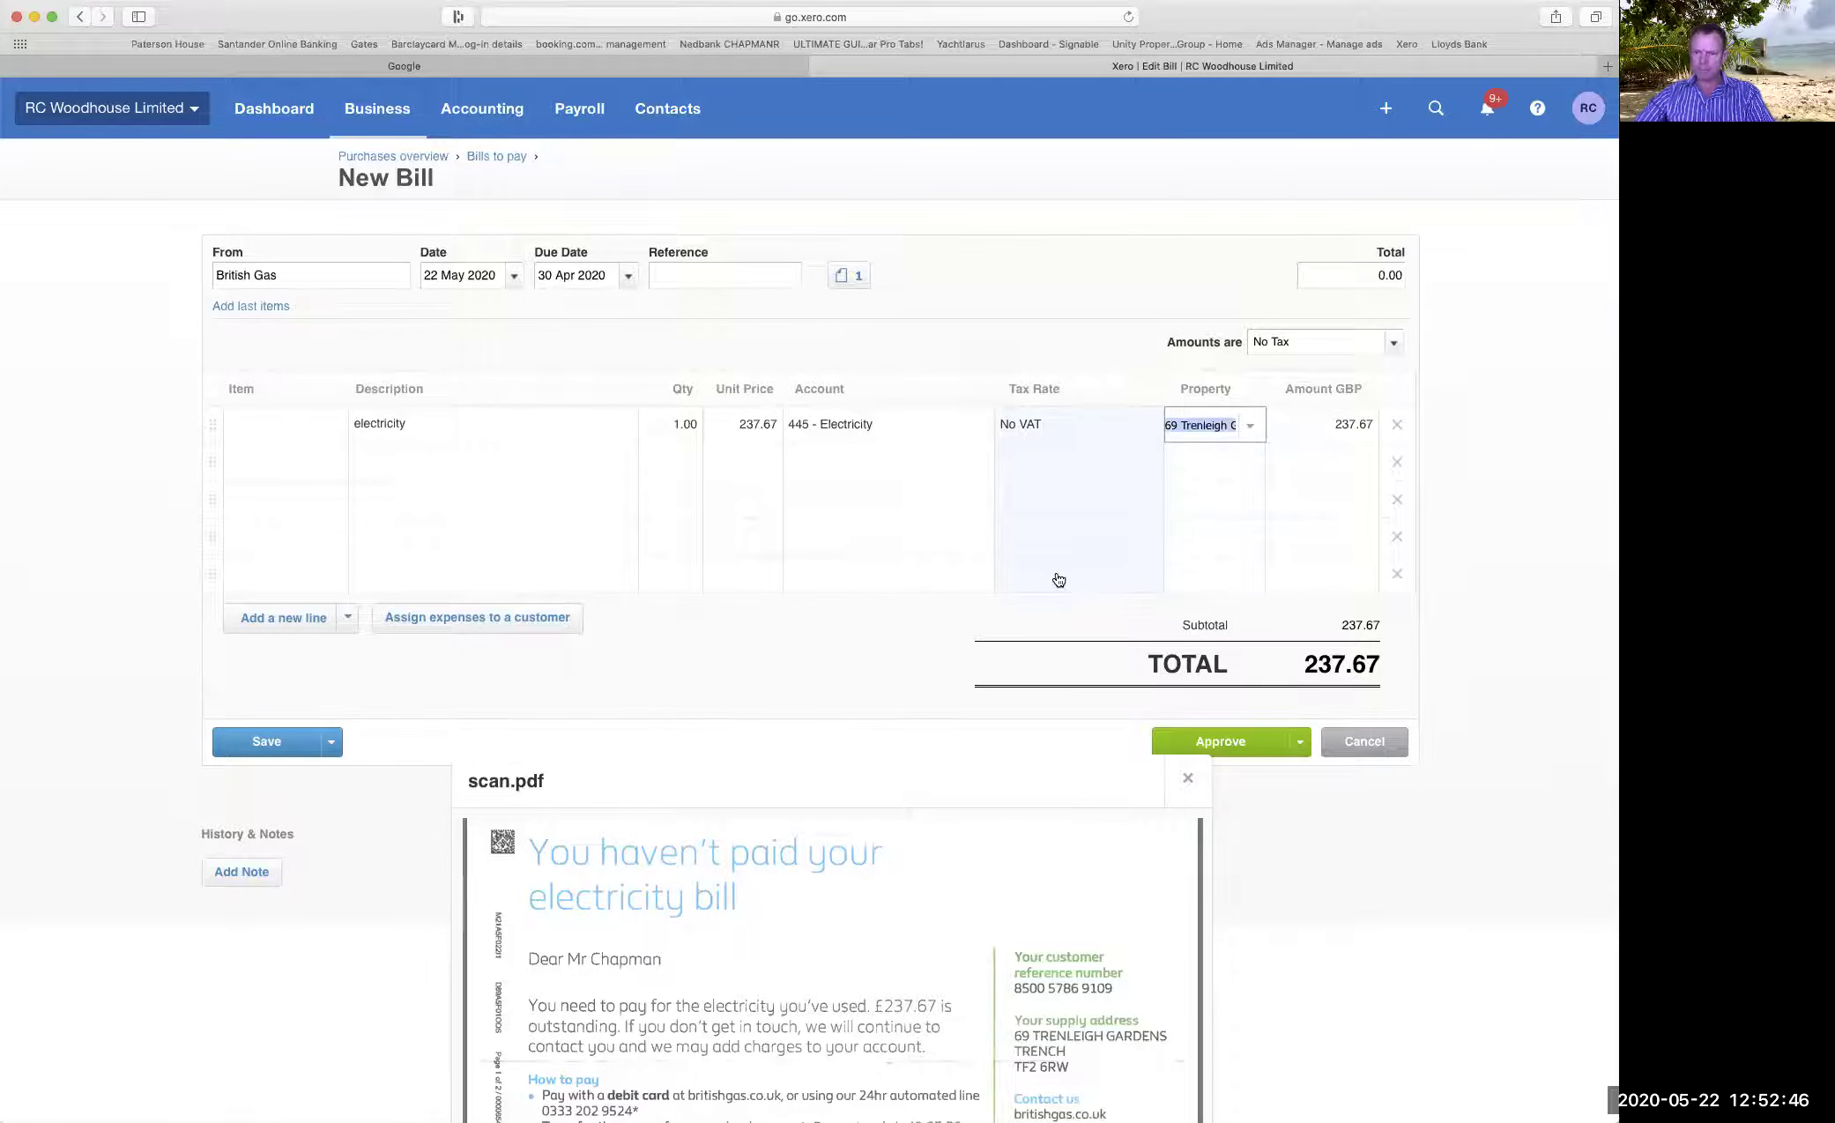
{"action": "left_click", "coordinate": [1253, 749]}
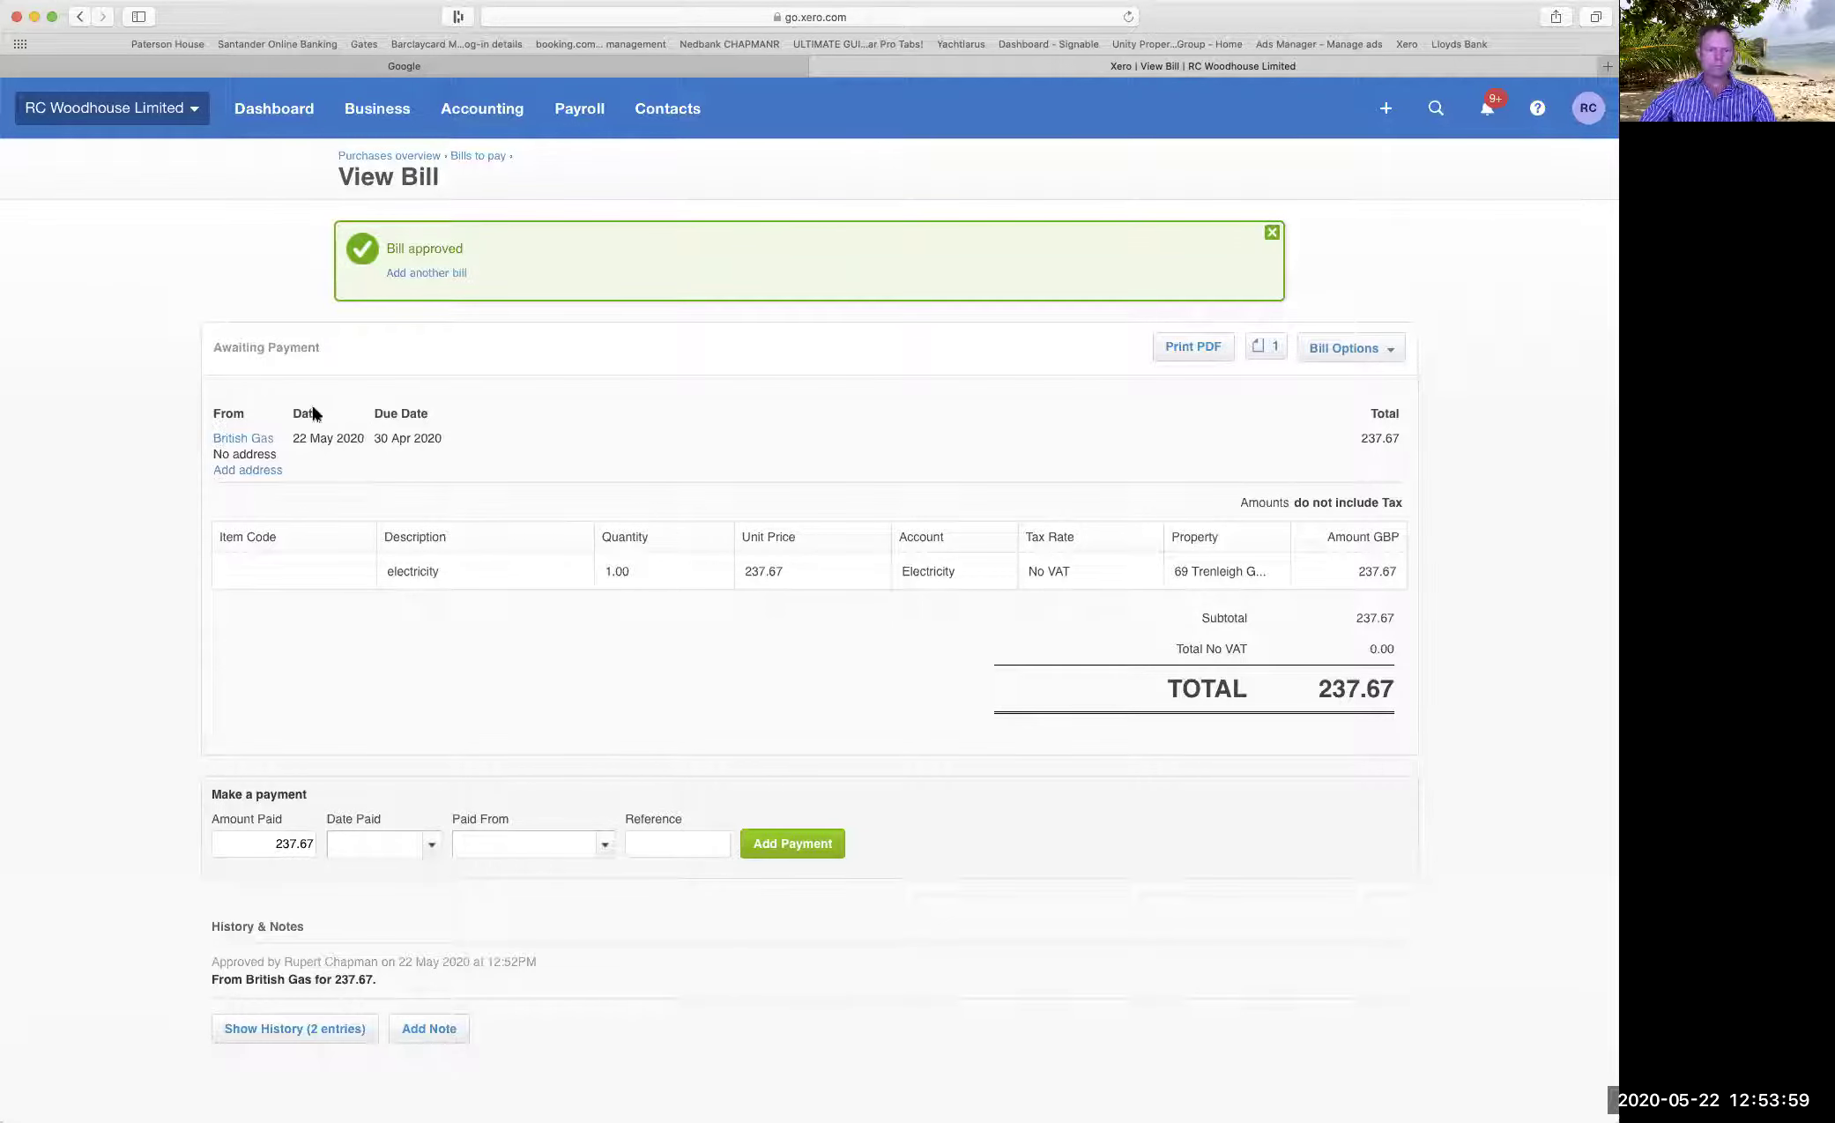
Return to the dashboard, where bills to pay now total 4,077.67 across 3 bills.
{"action": "left_click", "coordinate": [280, 110]}
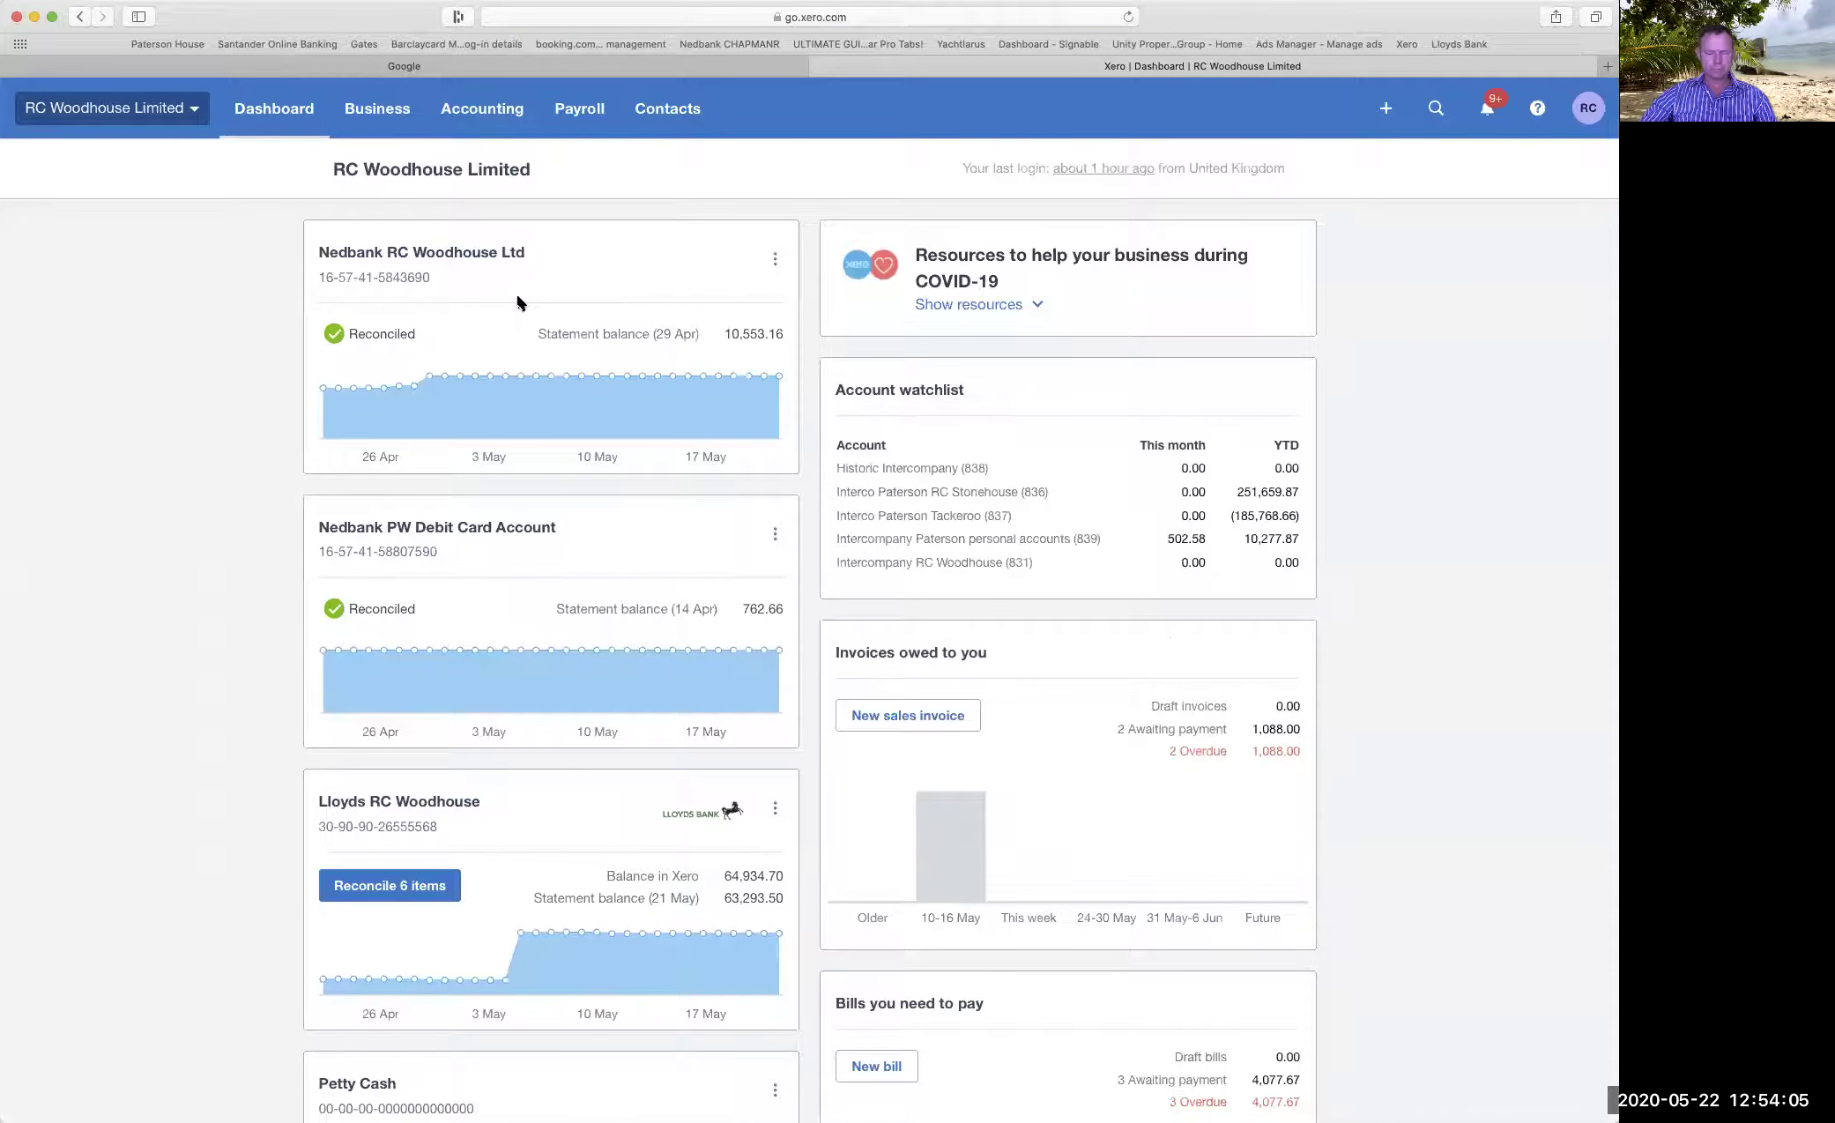
Open the Profit and Loss report for the month ended 31 May 2020 from Accounting.
{"action": "scroll", "coordinate": [520, 471], "scroll_direction": "down", "scroll_amount": 3}
{"action": "scroll", "coordinate": [523, 467], "scroll_direction": "up", "scroll_amount": 3}
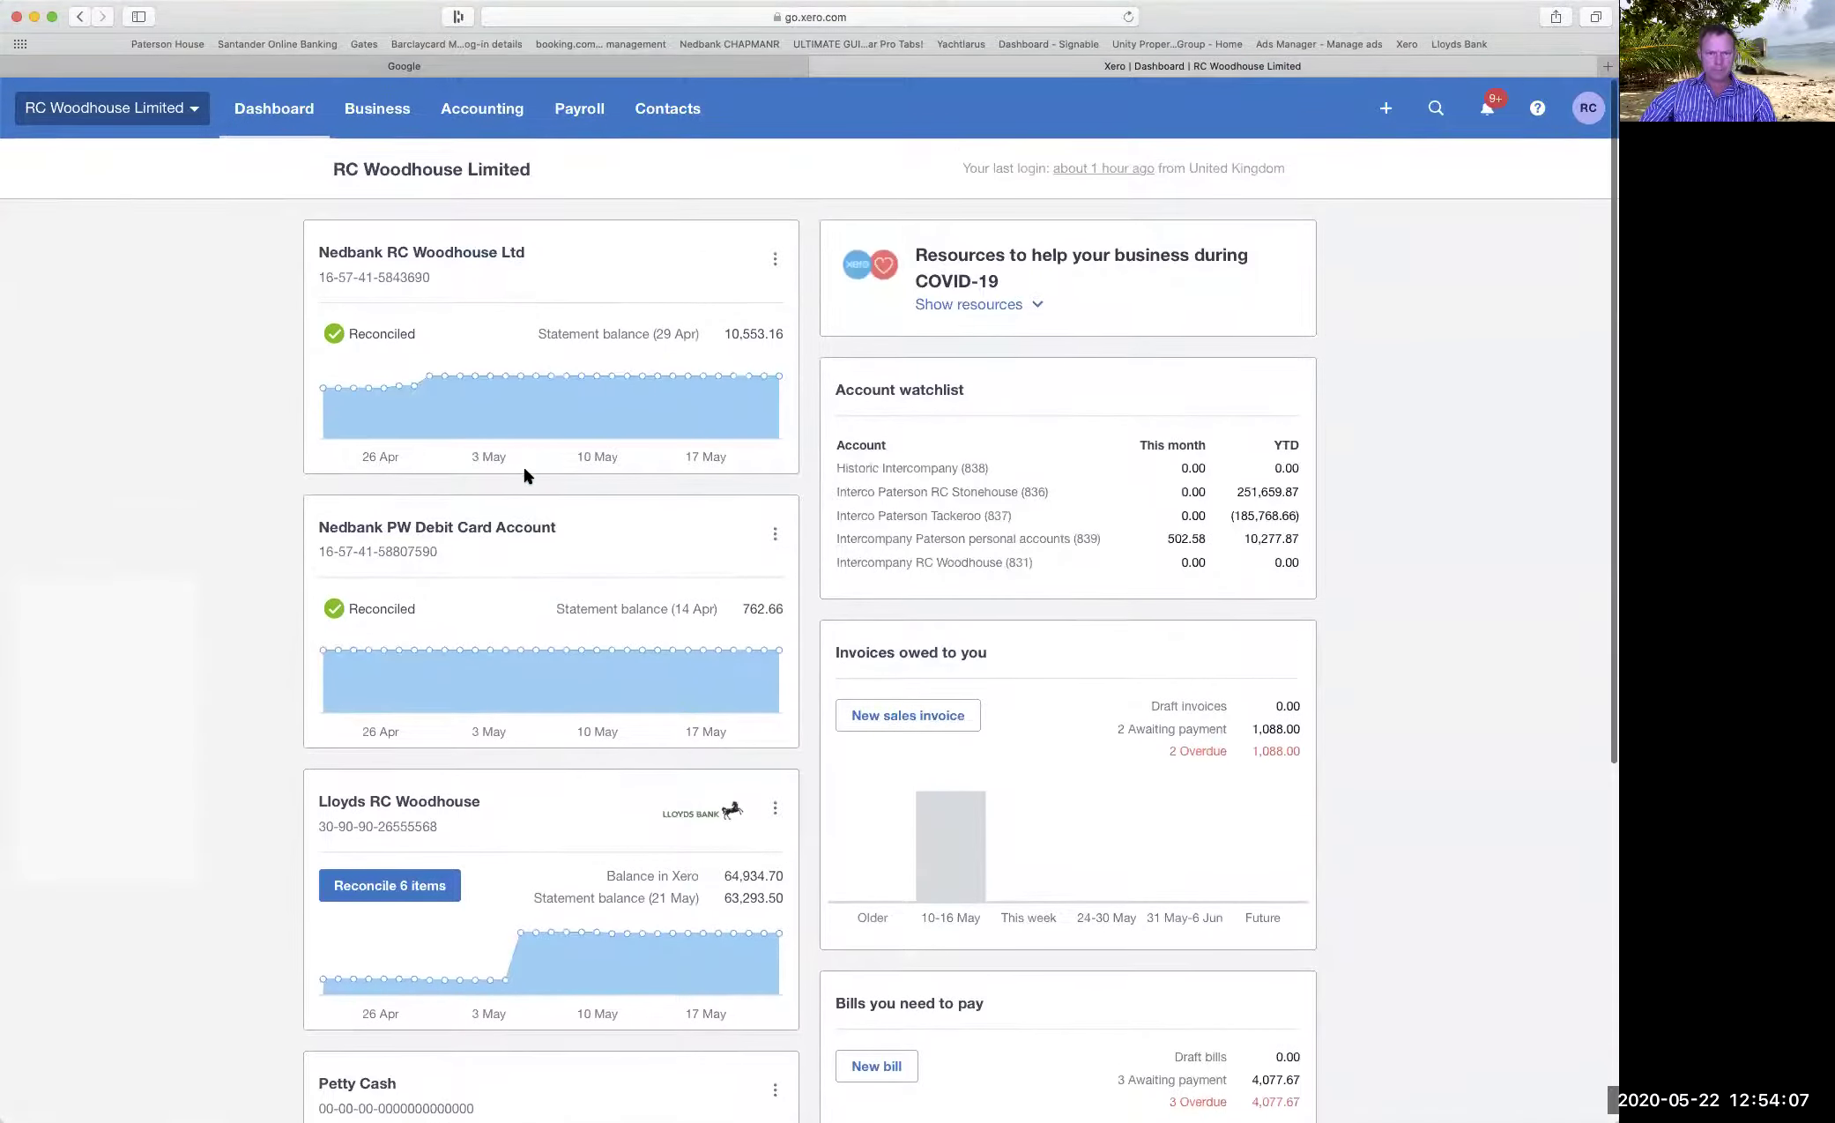
{"action": "left_click", "coordinate": [494, 110]}
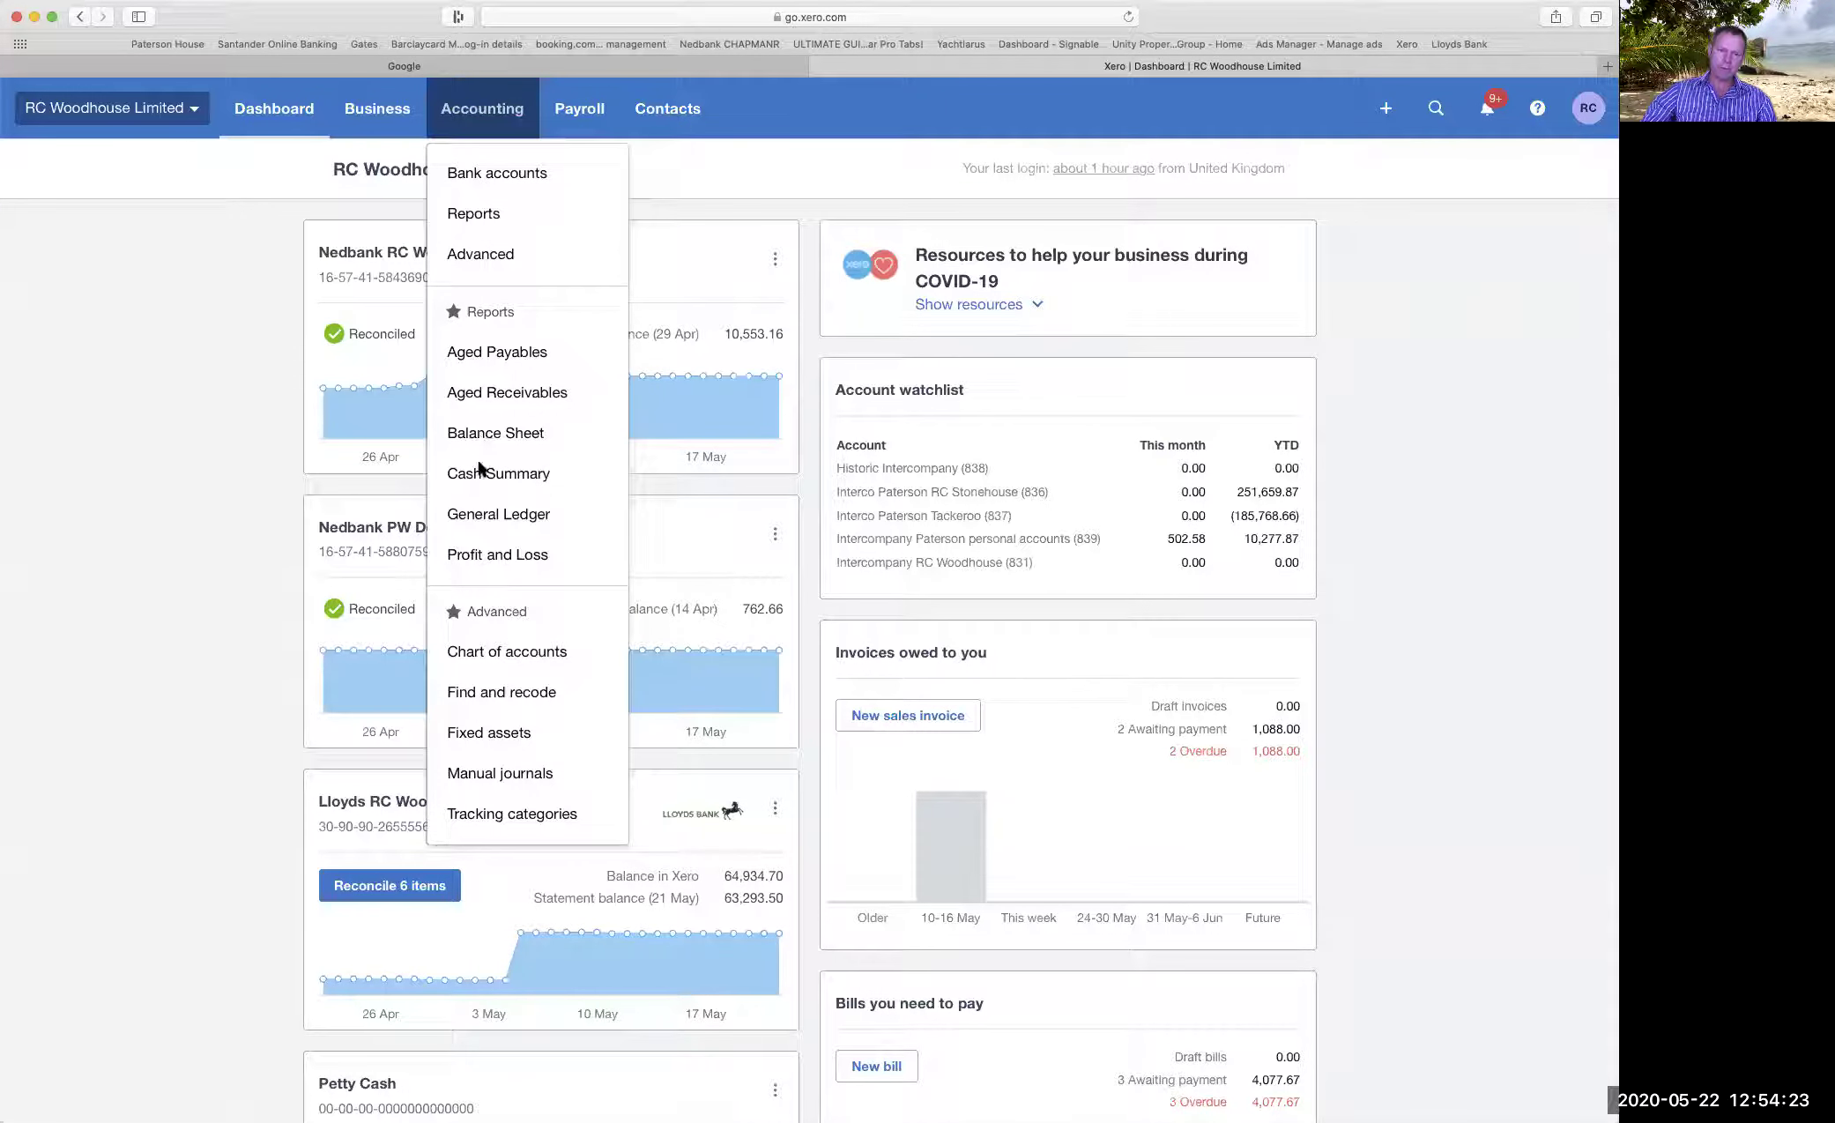
{"action": "left_click", "coordinate": [482, 557]}
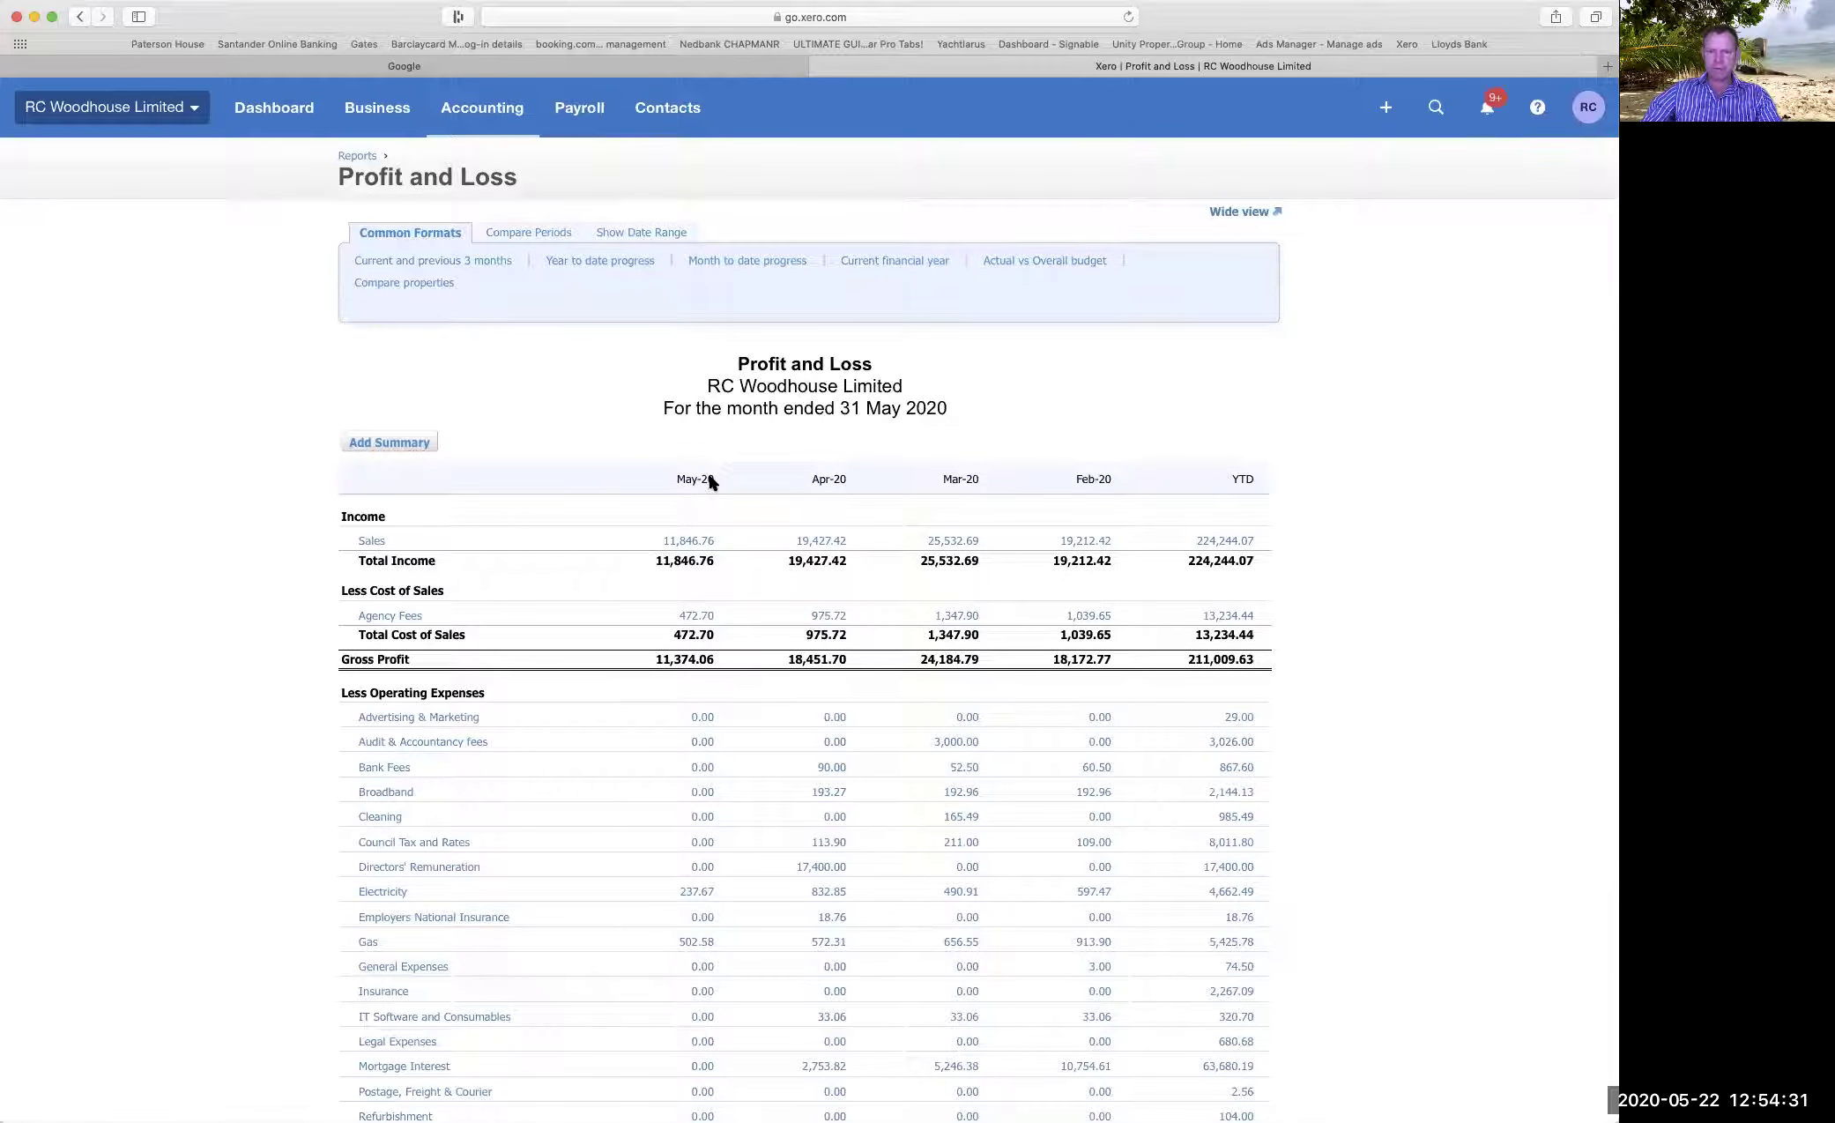
Apply the Year to date progress format, covering 1 July 2019–22 May 2020 against two prior years.
{"action": "left_click", "coordinate": [585, 259]}
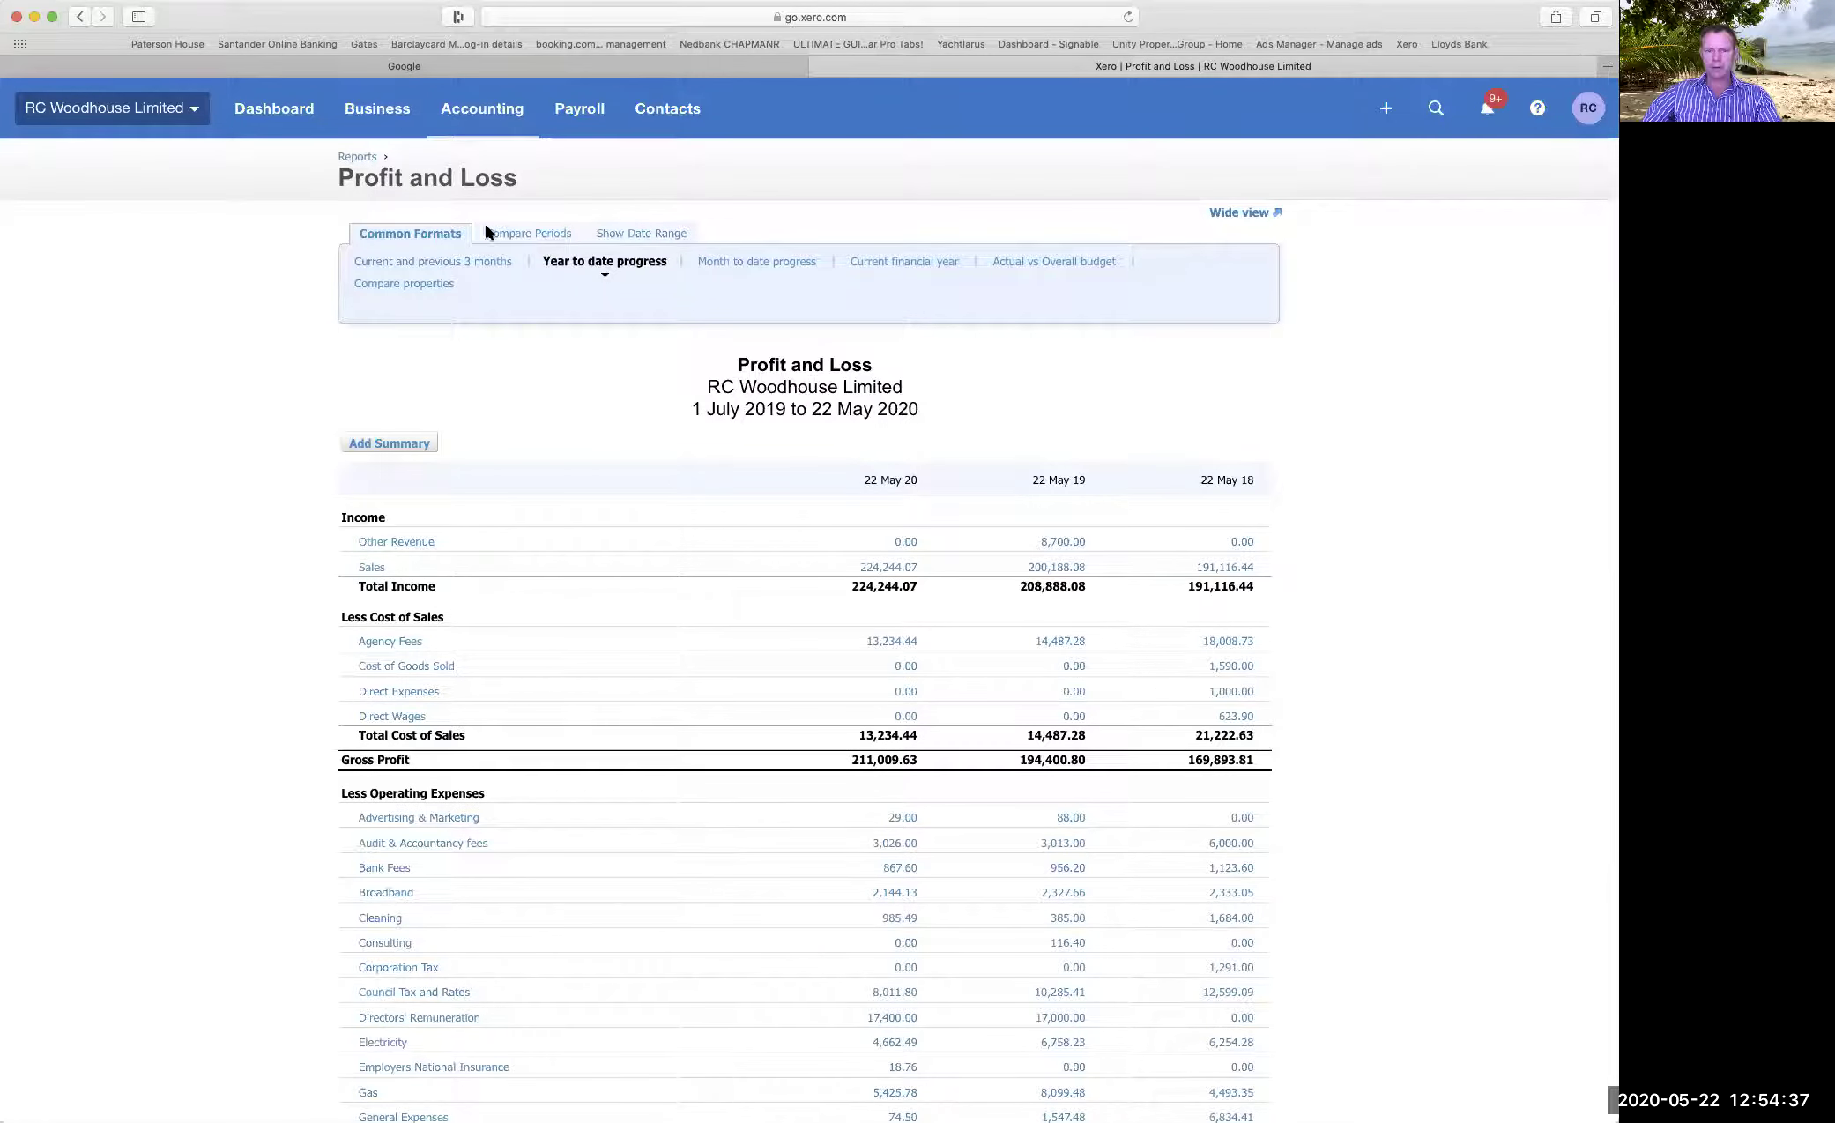
{"action": "left_click", "coordinate": [522, 232]}
{"action": "left_click", "coordinate": [622, 233]}
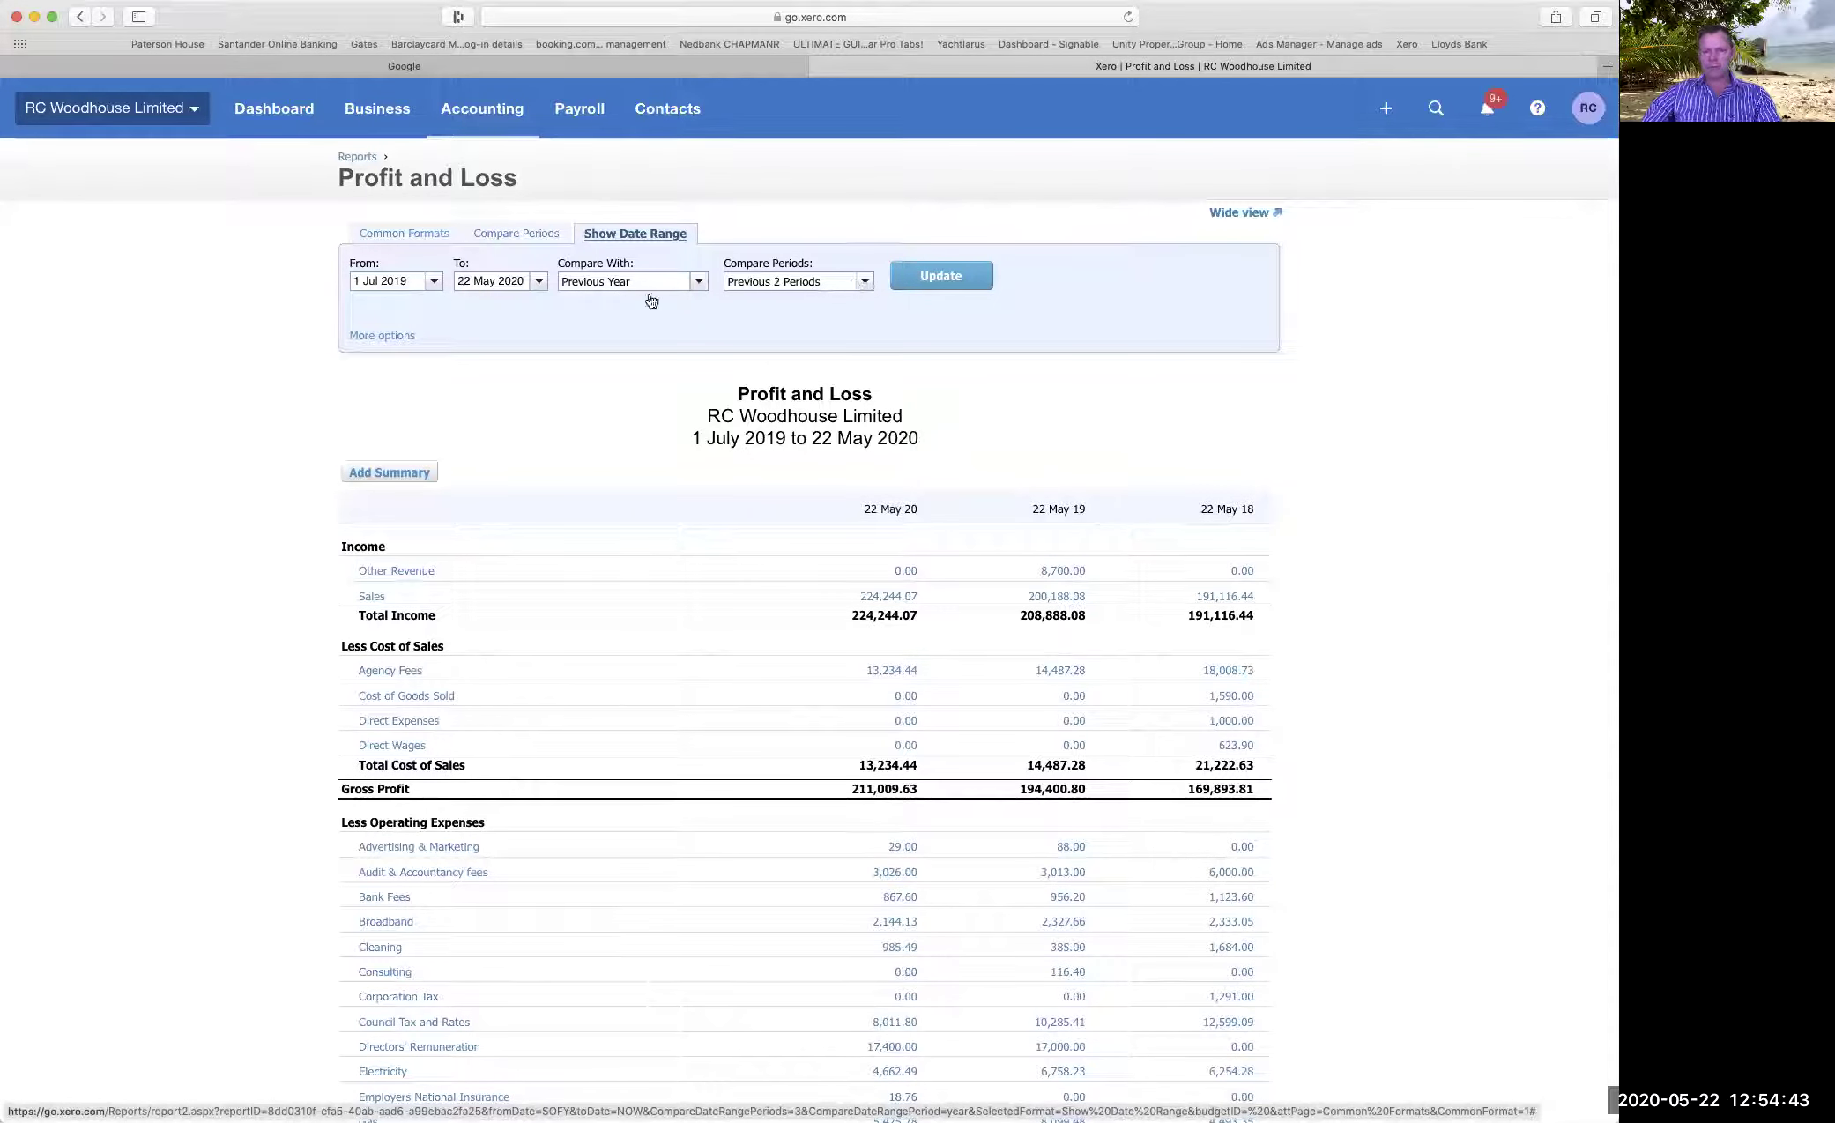
{"action": "scroll", "coordinate": [906, 537], "scroll_direction": "down", "scroll_amount": 10}
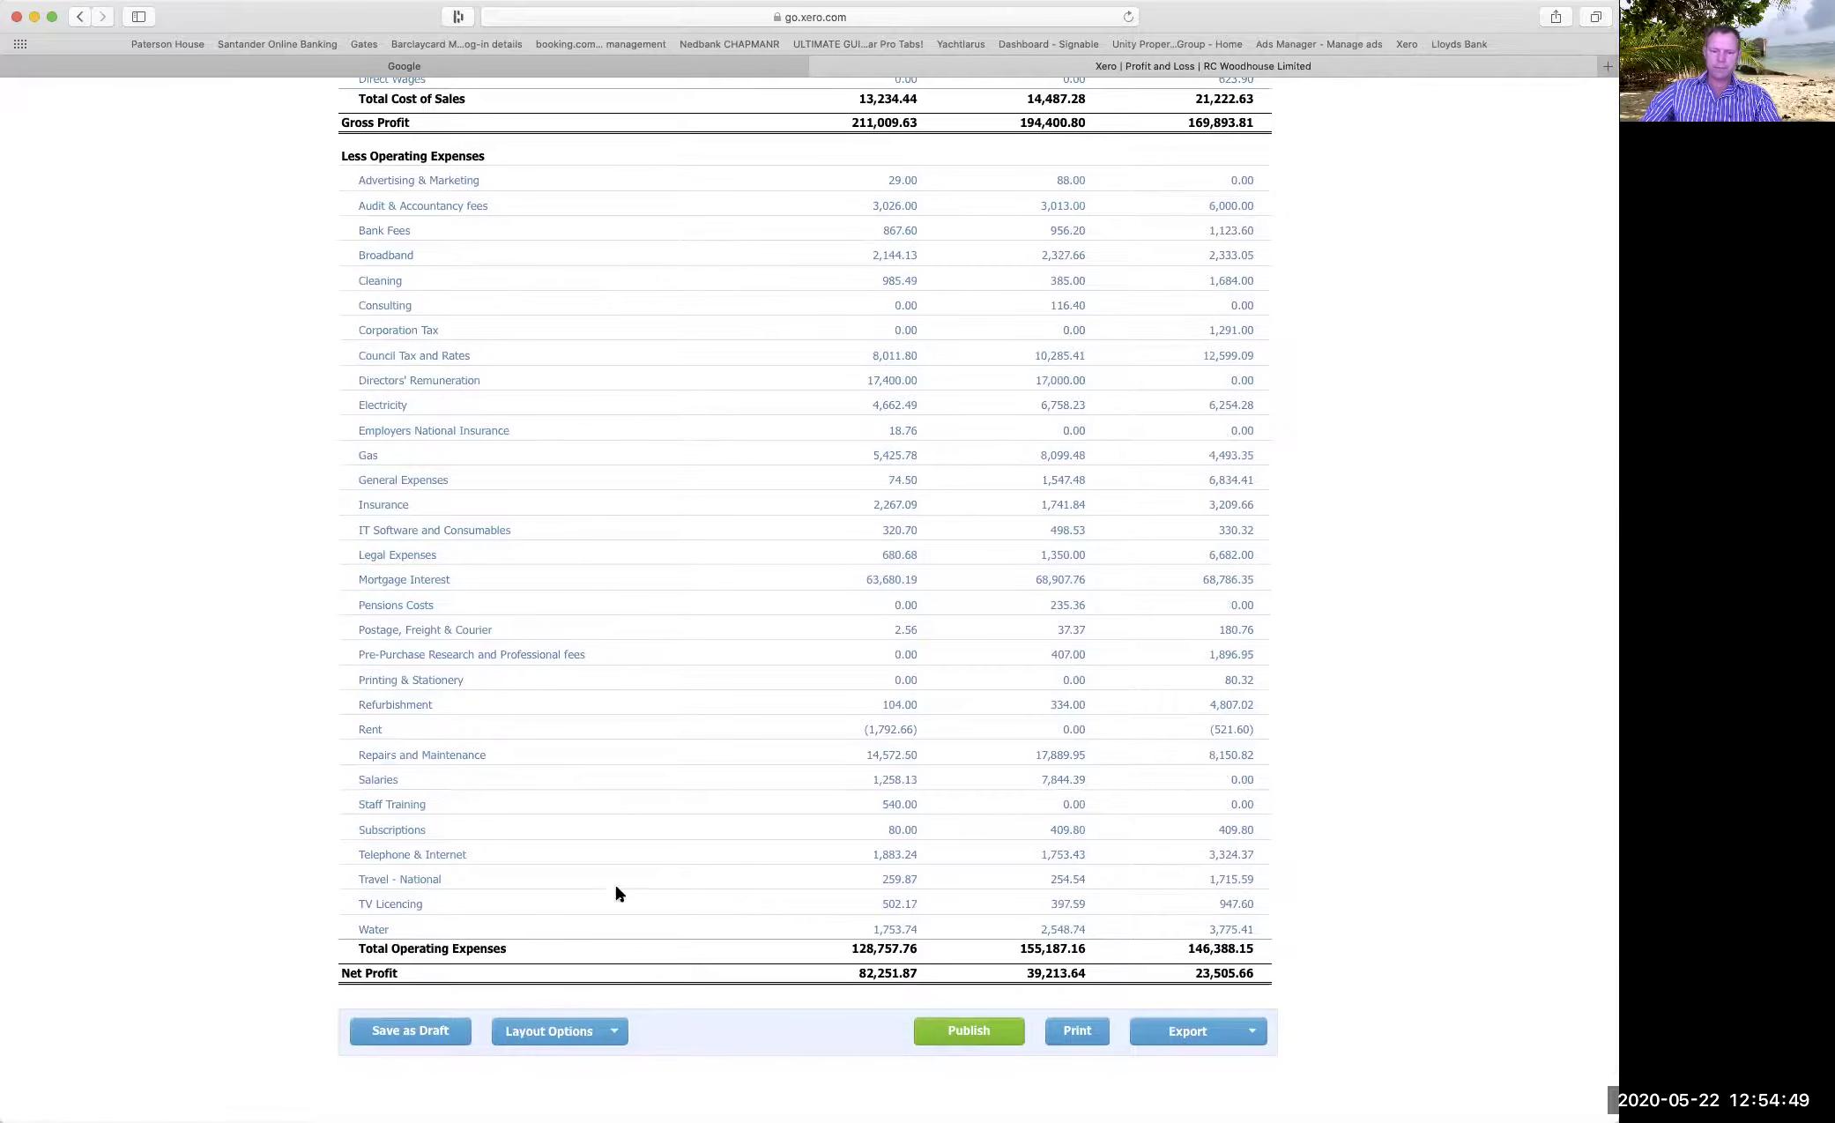
{"action": "scroll", "coordinate": [762, 466], "scroll_direction": "up", "scroll_amount": 10}
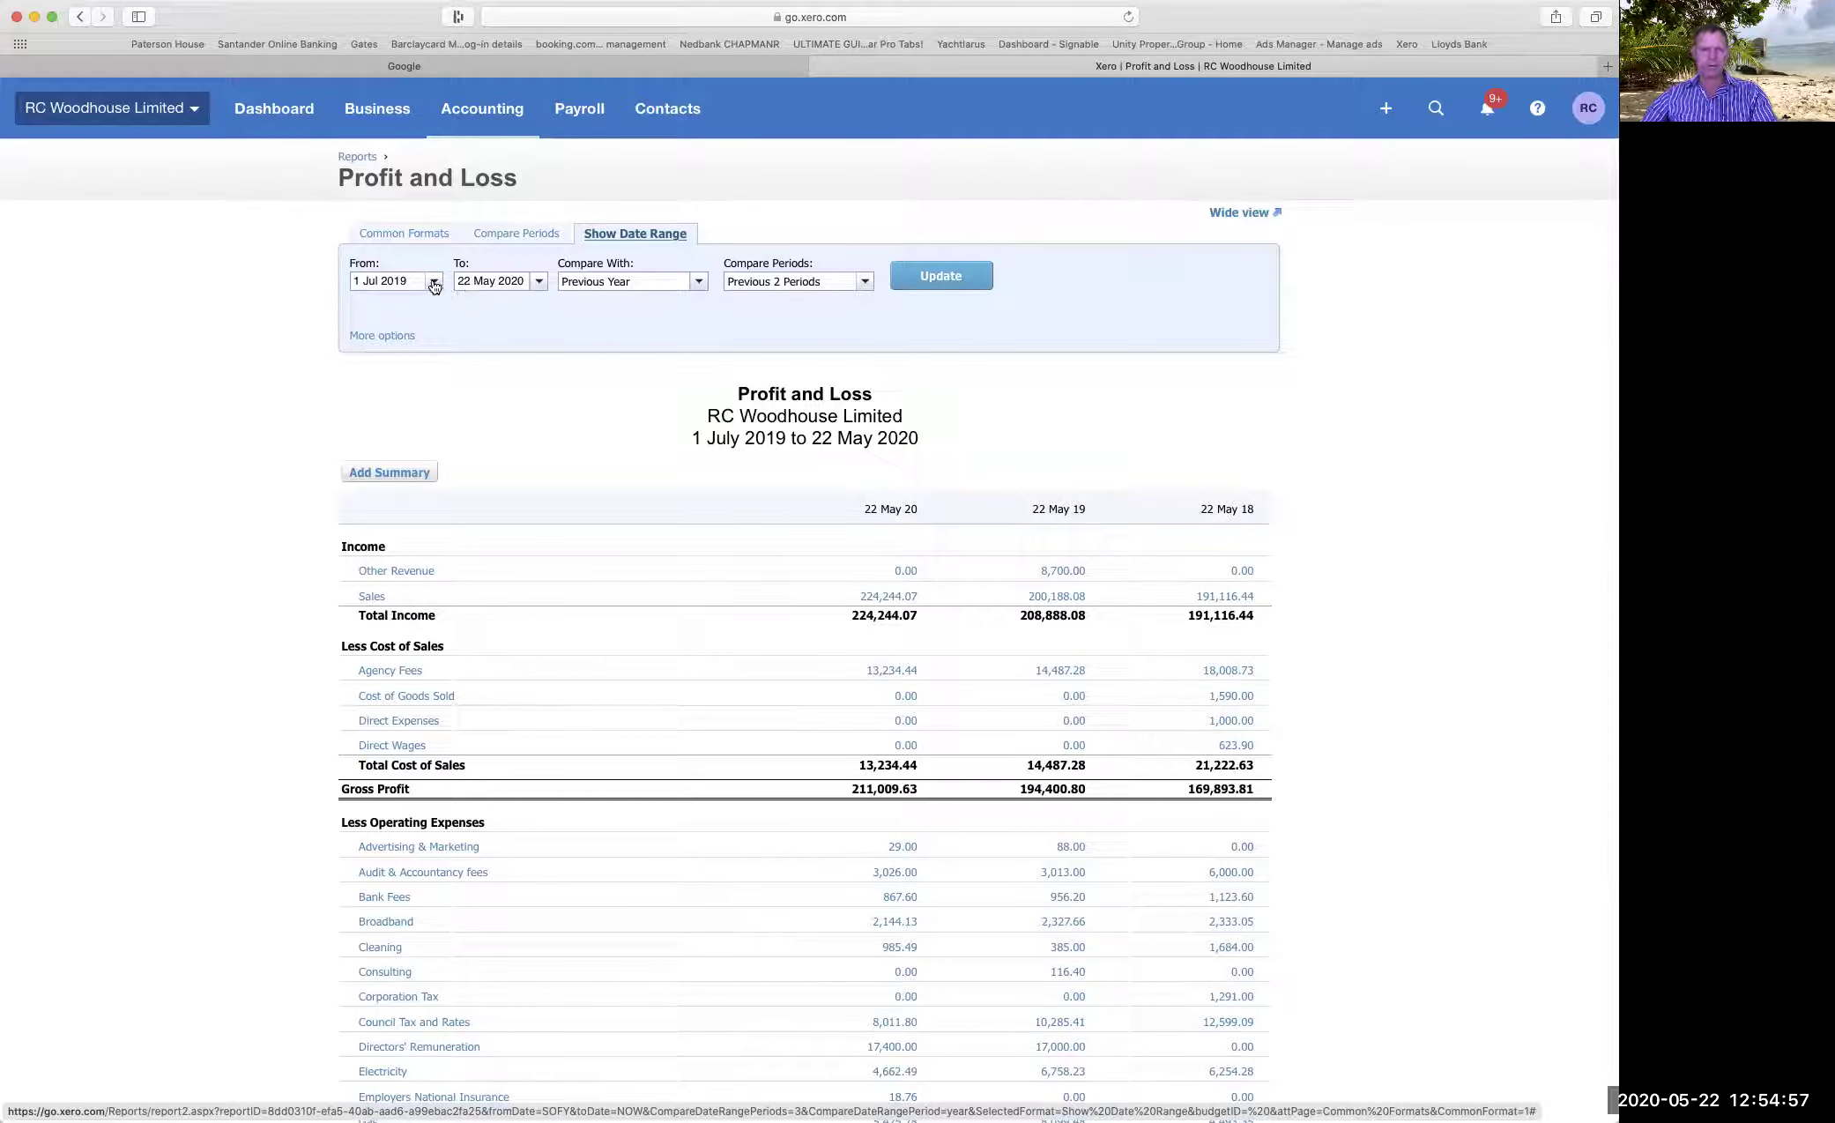
Set the report date range to 1 April 2020 through 30 April 2020.
{"action": "left_click", "coordinate": [427, 282]}
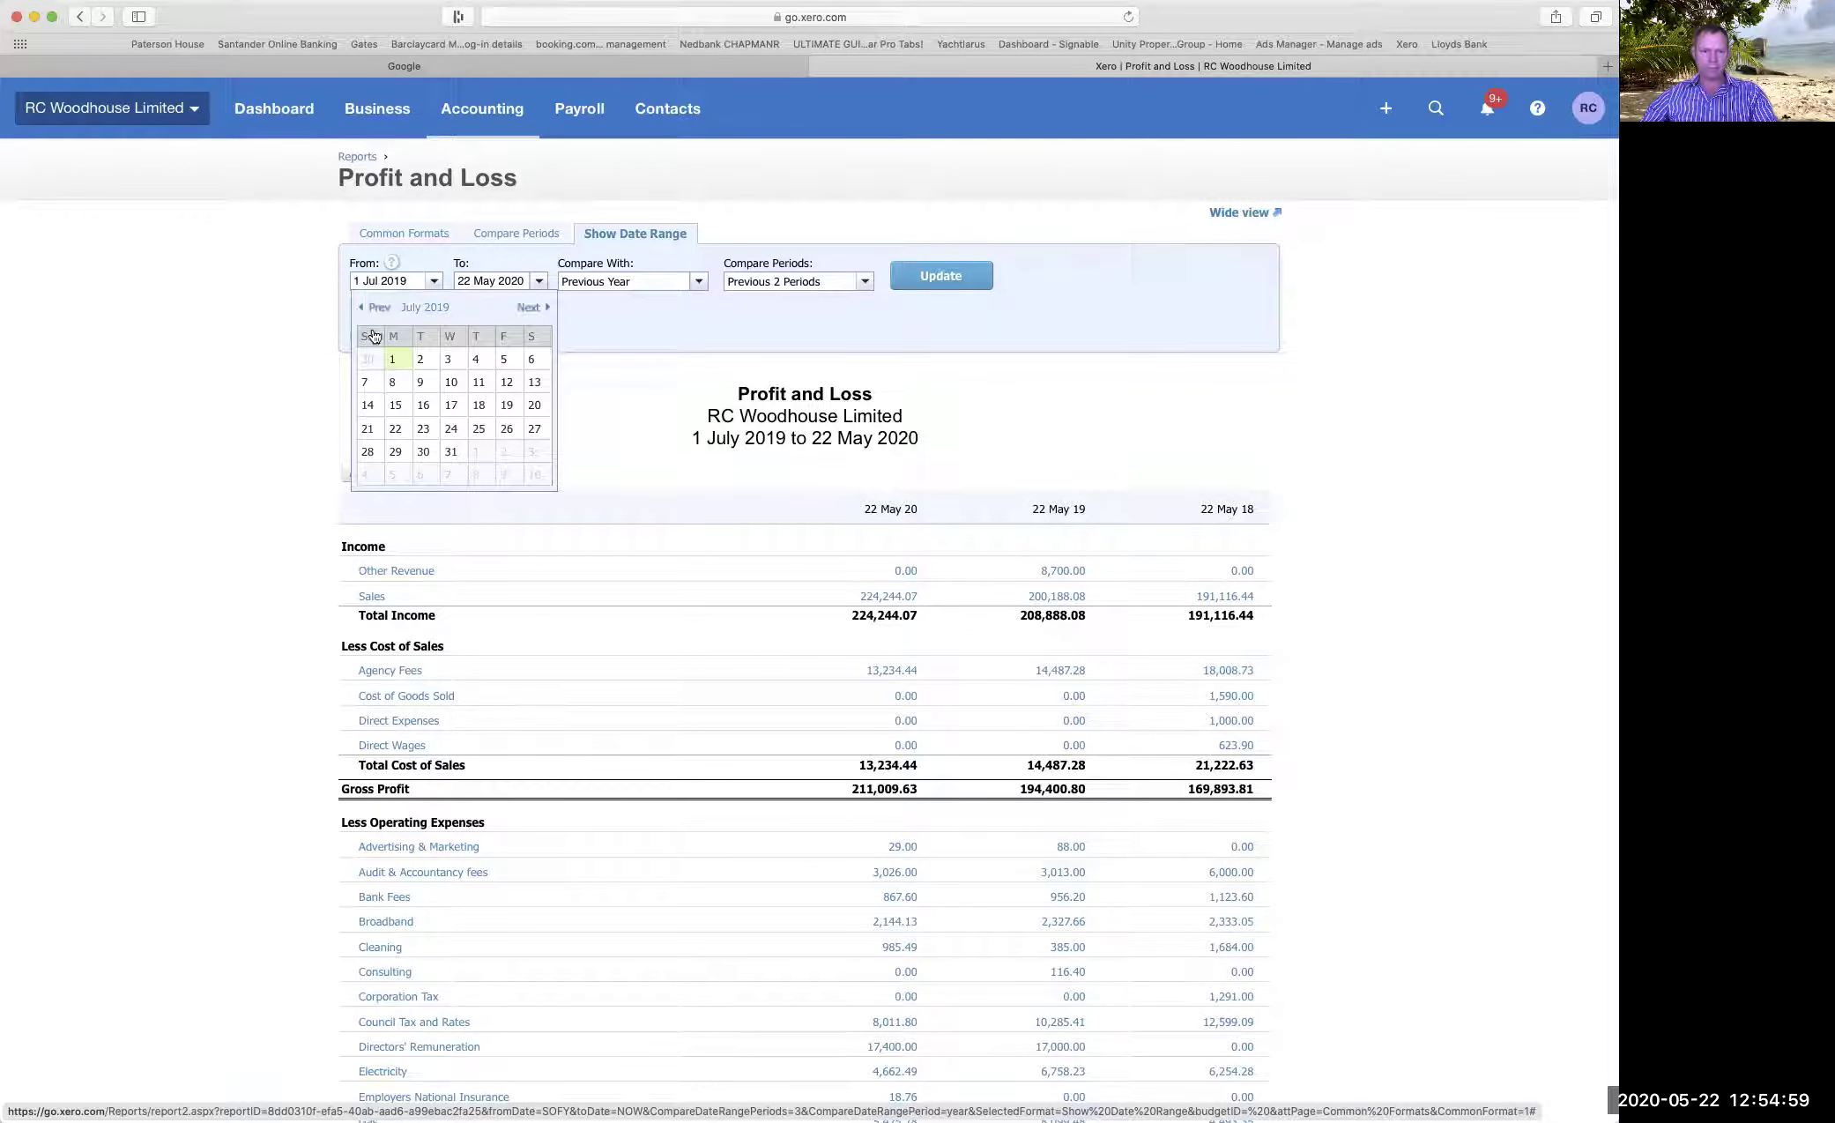
{"action": "left_click", "coordinate": [527, 307]}
{"action": "left_click", "coordinate": [527, 308]}
{"action": "left_click", "coordinate": [526, 307]}
{"action": "left_click", "coordinate": [526, 308]}
{"action": "left_click", "coordinate": [526, 308]}
{"action": "left_click", "coordinate": [526, 308]}
{"action": "left_click", "coordinate": [526, 308]}
{"action": "left_click", "coordinate": [527, 307]}
{"action": "left_click", "coordinate": [526, 308]}
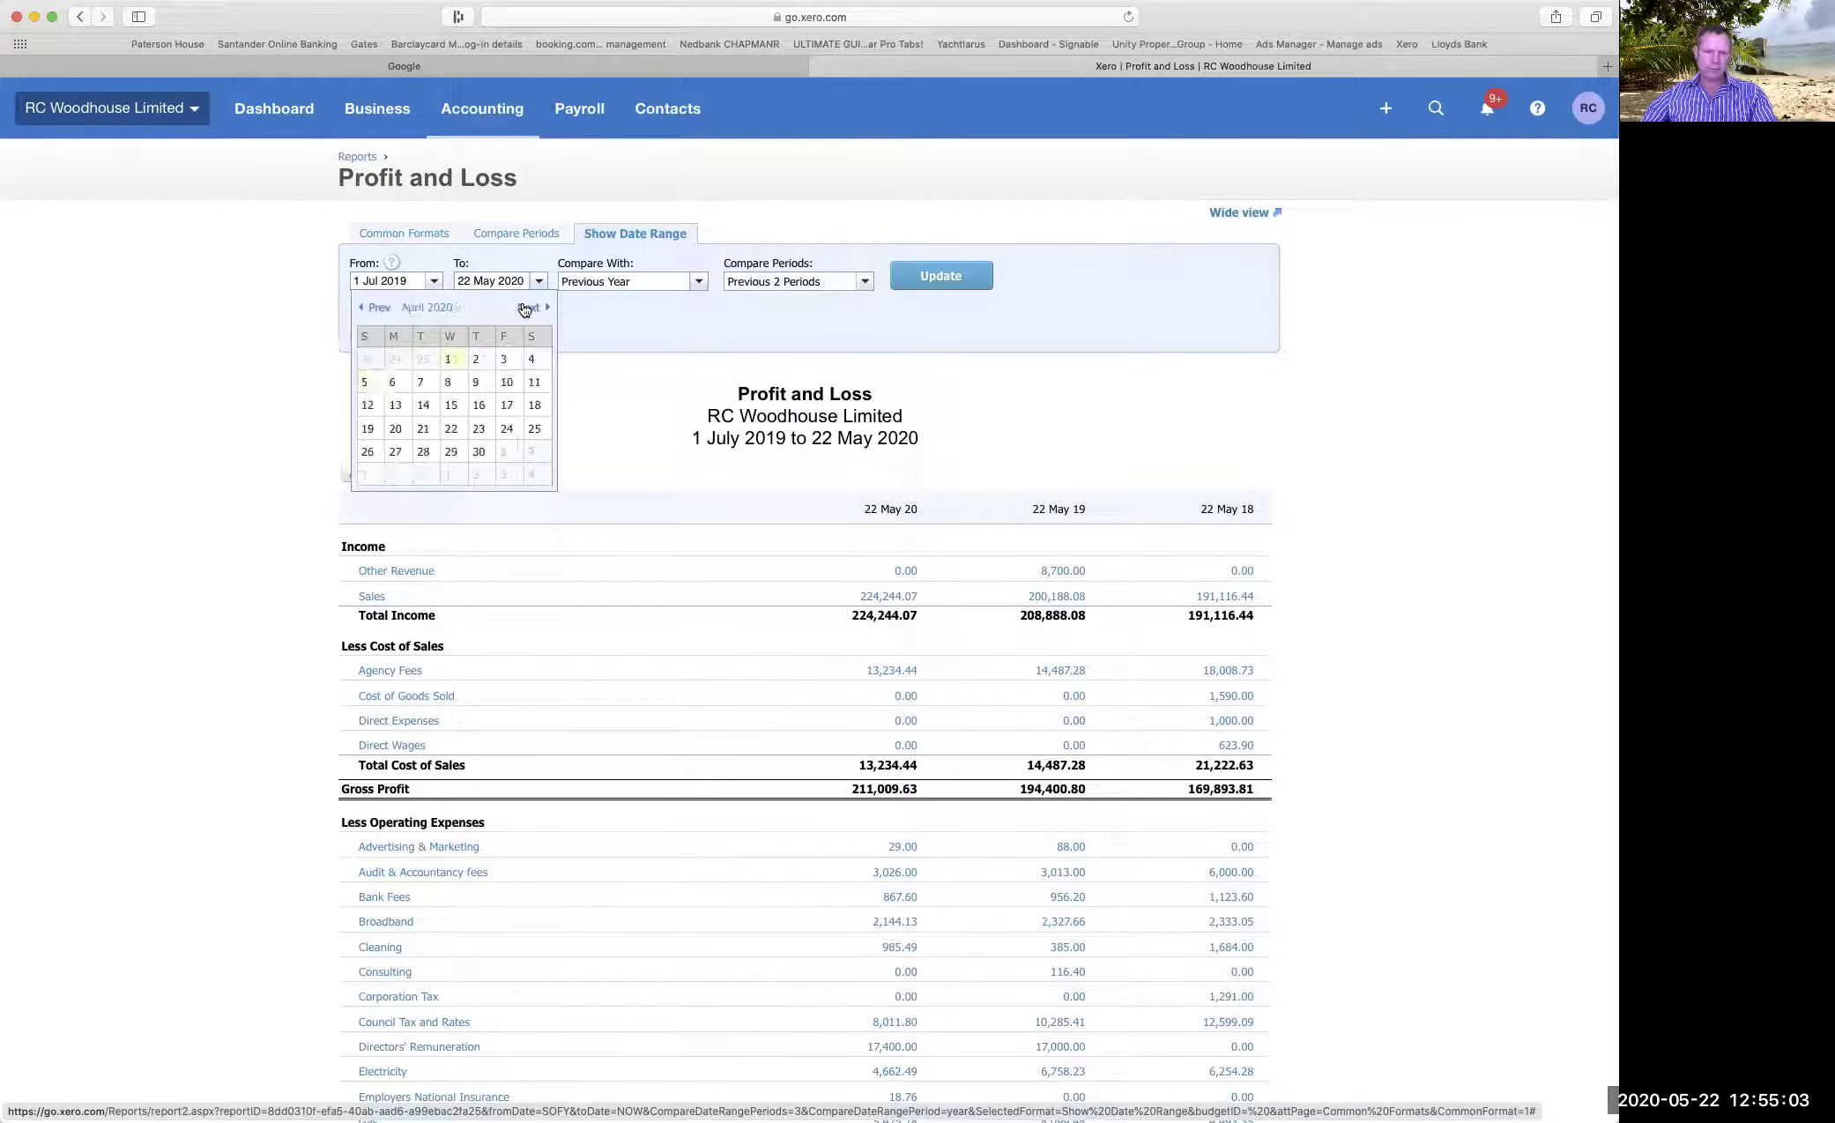
{"action": "left_click", "coordinate": [451, 361]}
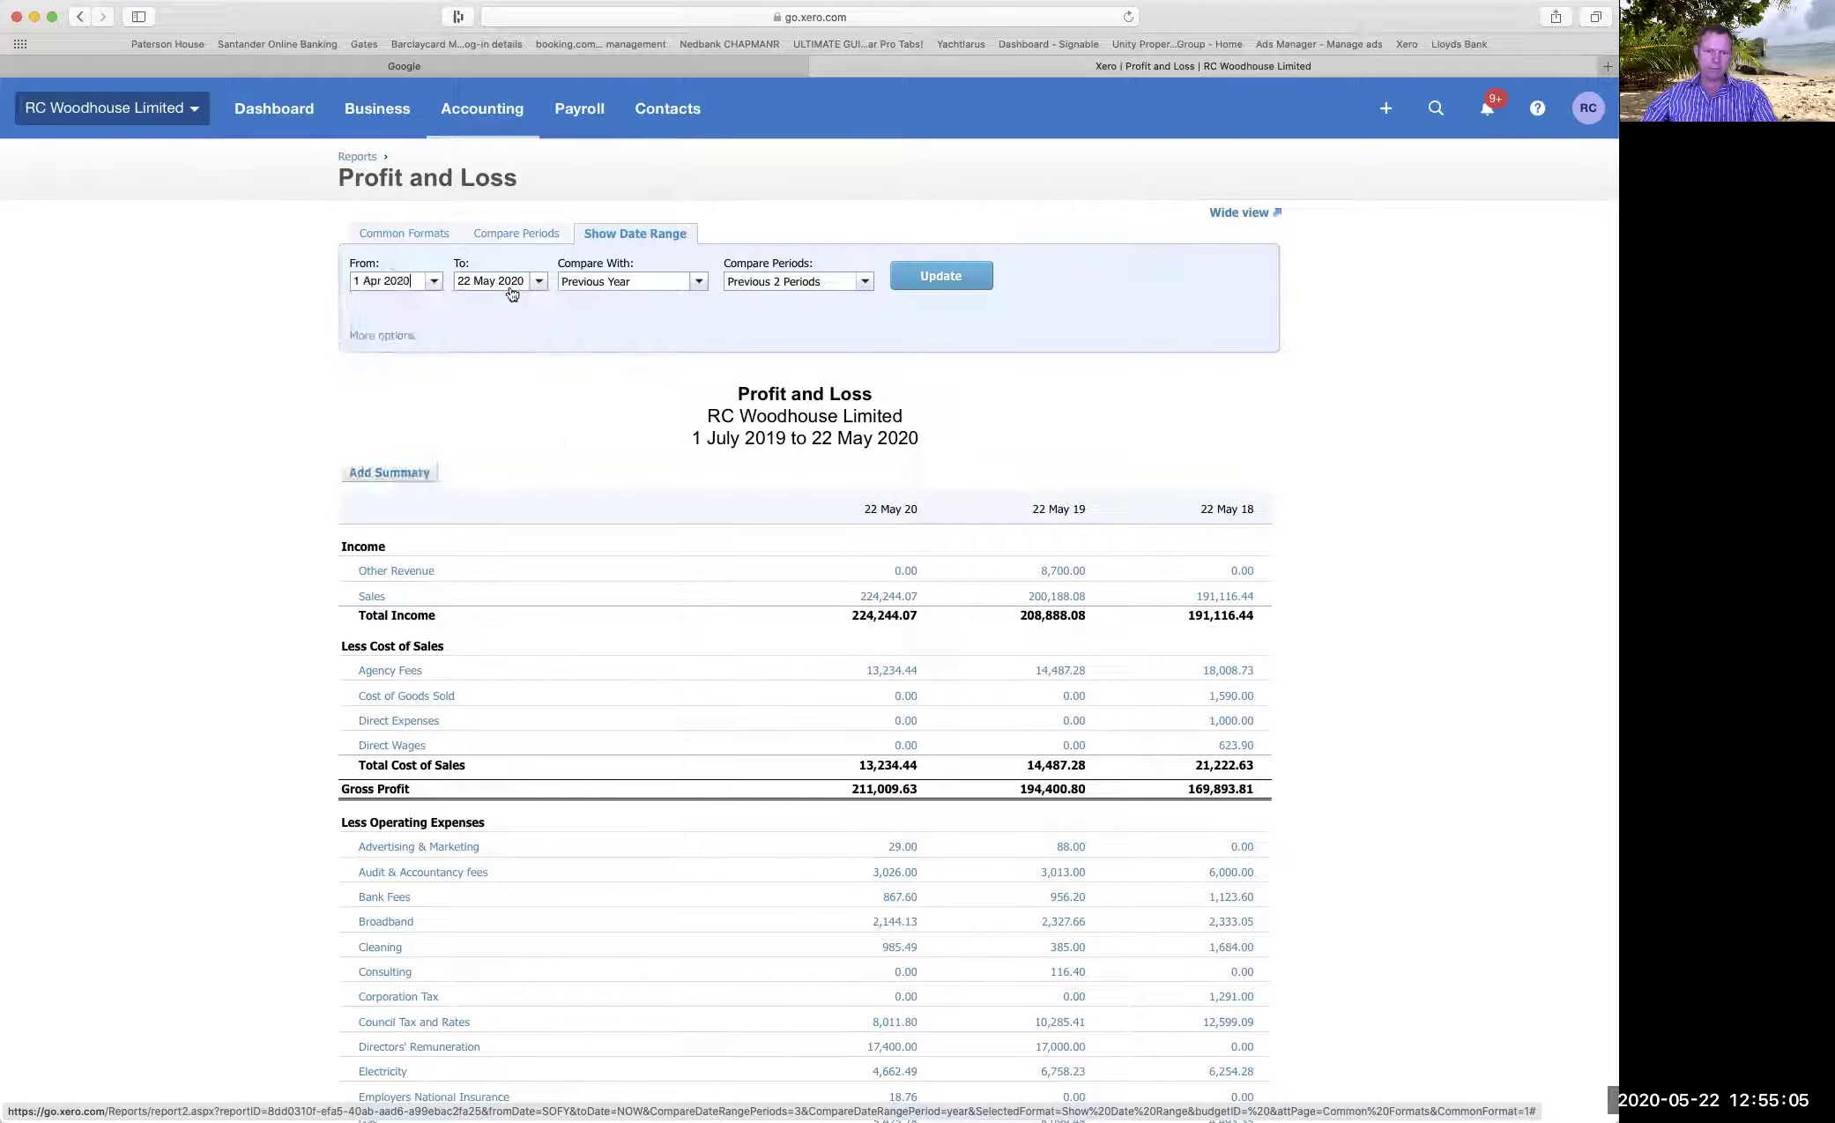
{"action": "left_click", "coordinate": [536, 281]}
{"action": "left_click", "coordinate": [480, 308]}
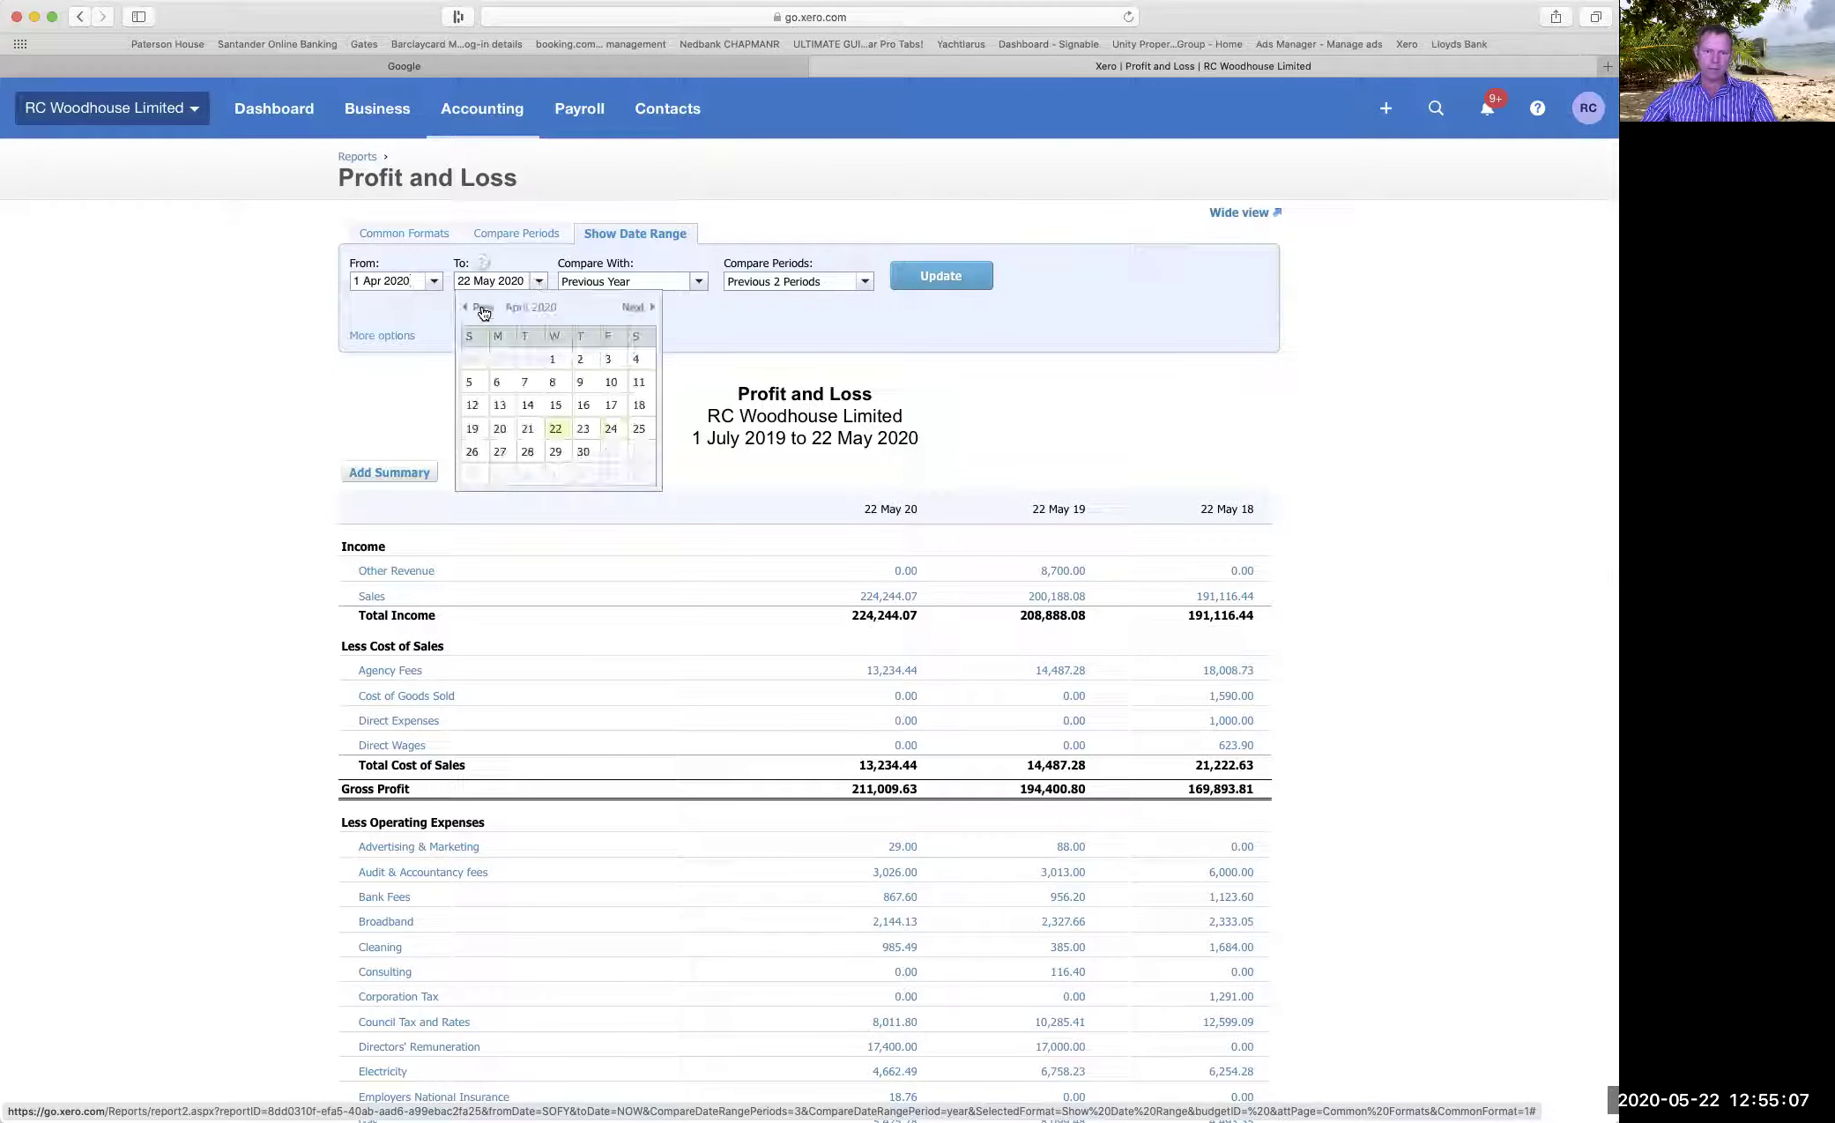
{"action": "left_click", "coordinate": [581, 453]}
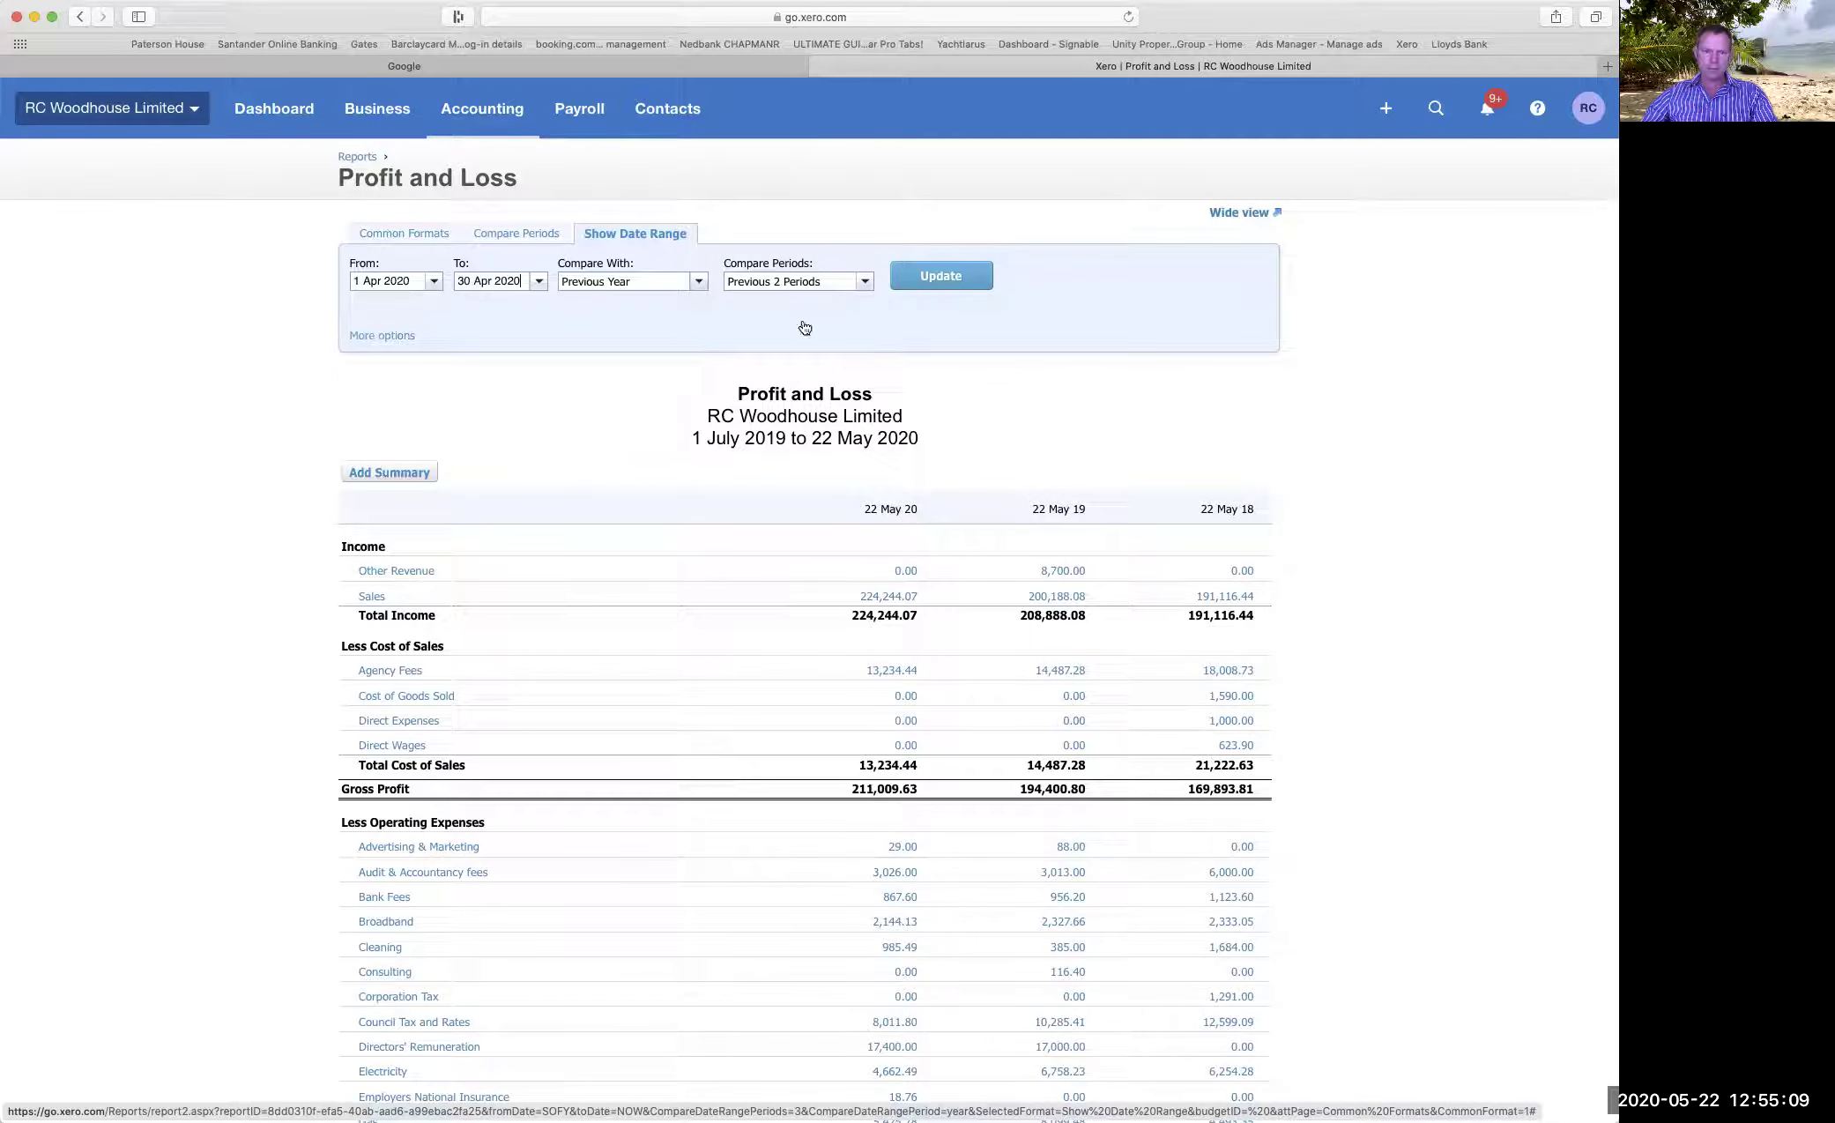
Set Compare With to None and update the report.
{"action": "left_click", "coordinate": [696, 283]}
{"action": "left_click", "coordinate": [648, 304]}
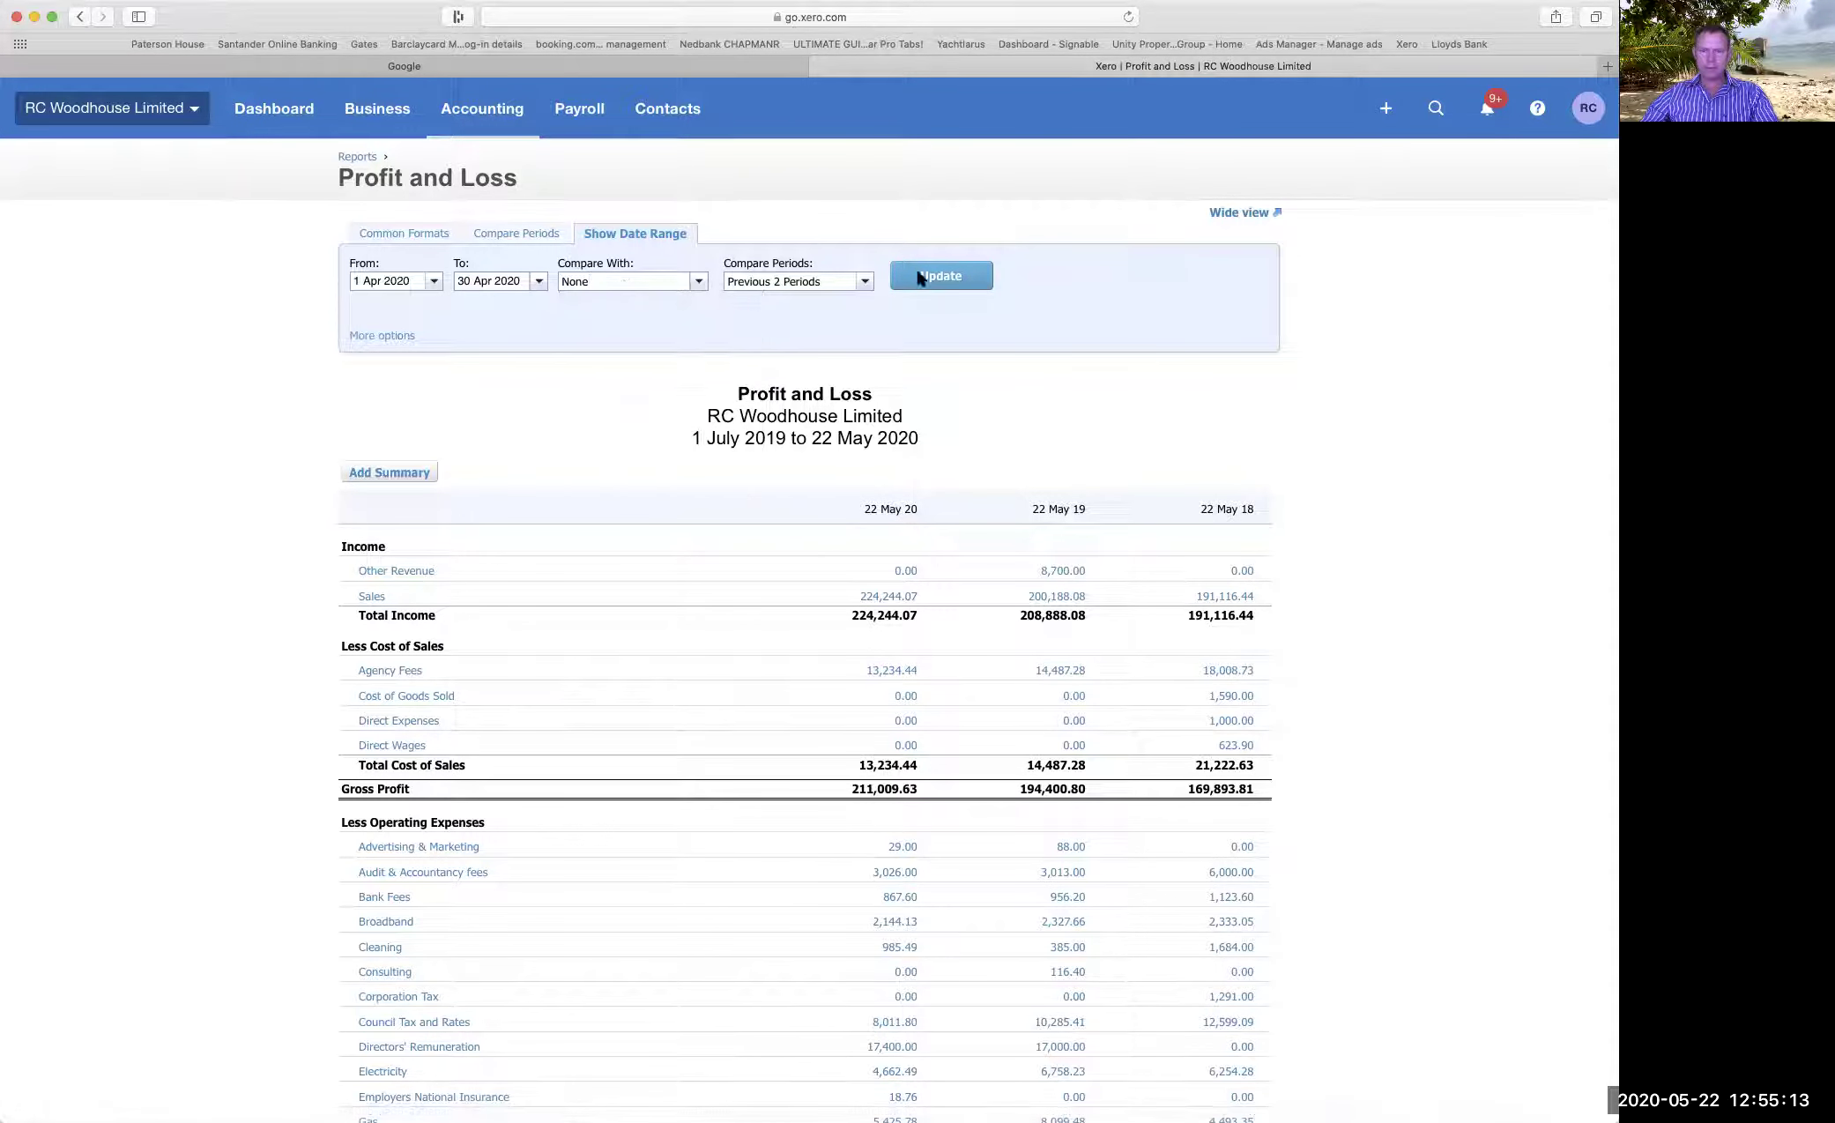
{"action": "left_click", "coordinate": [950, 277]}
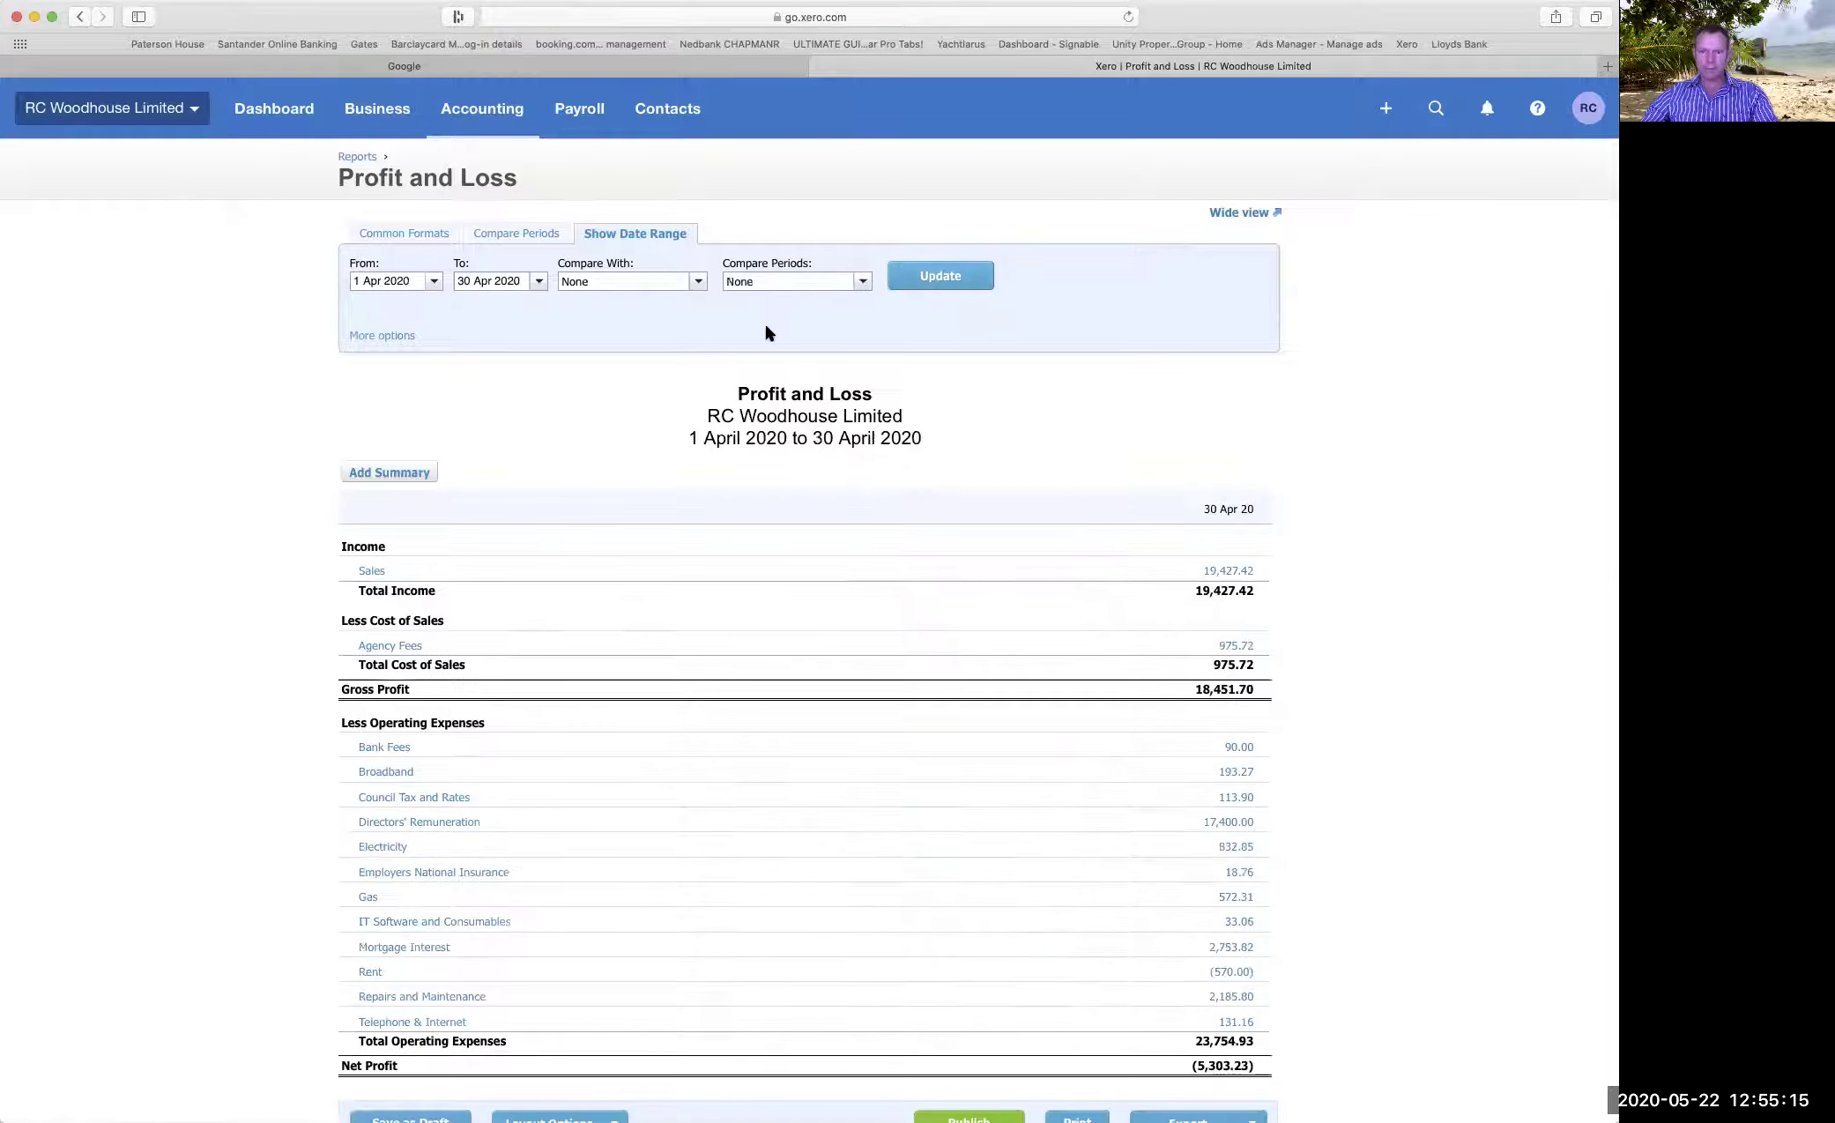
{"action": "scroll", "coordinate": [774, 328], "scroll_direction": "down", "scroll_amount": 4}
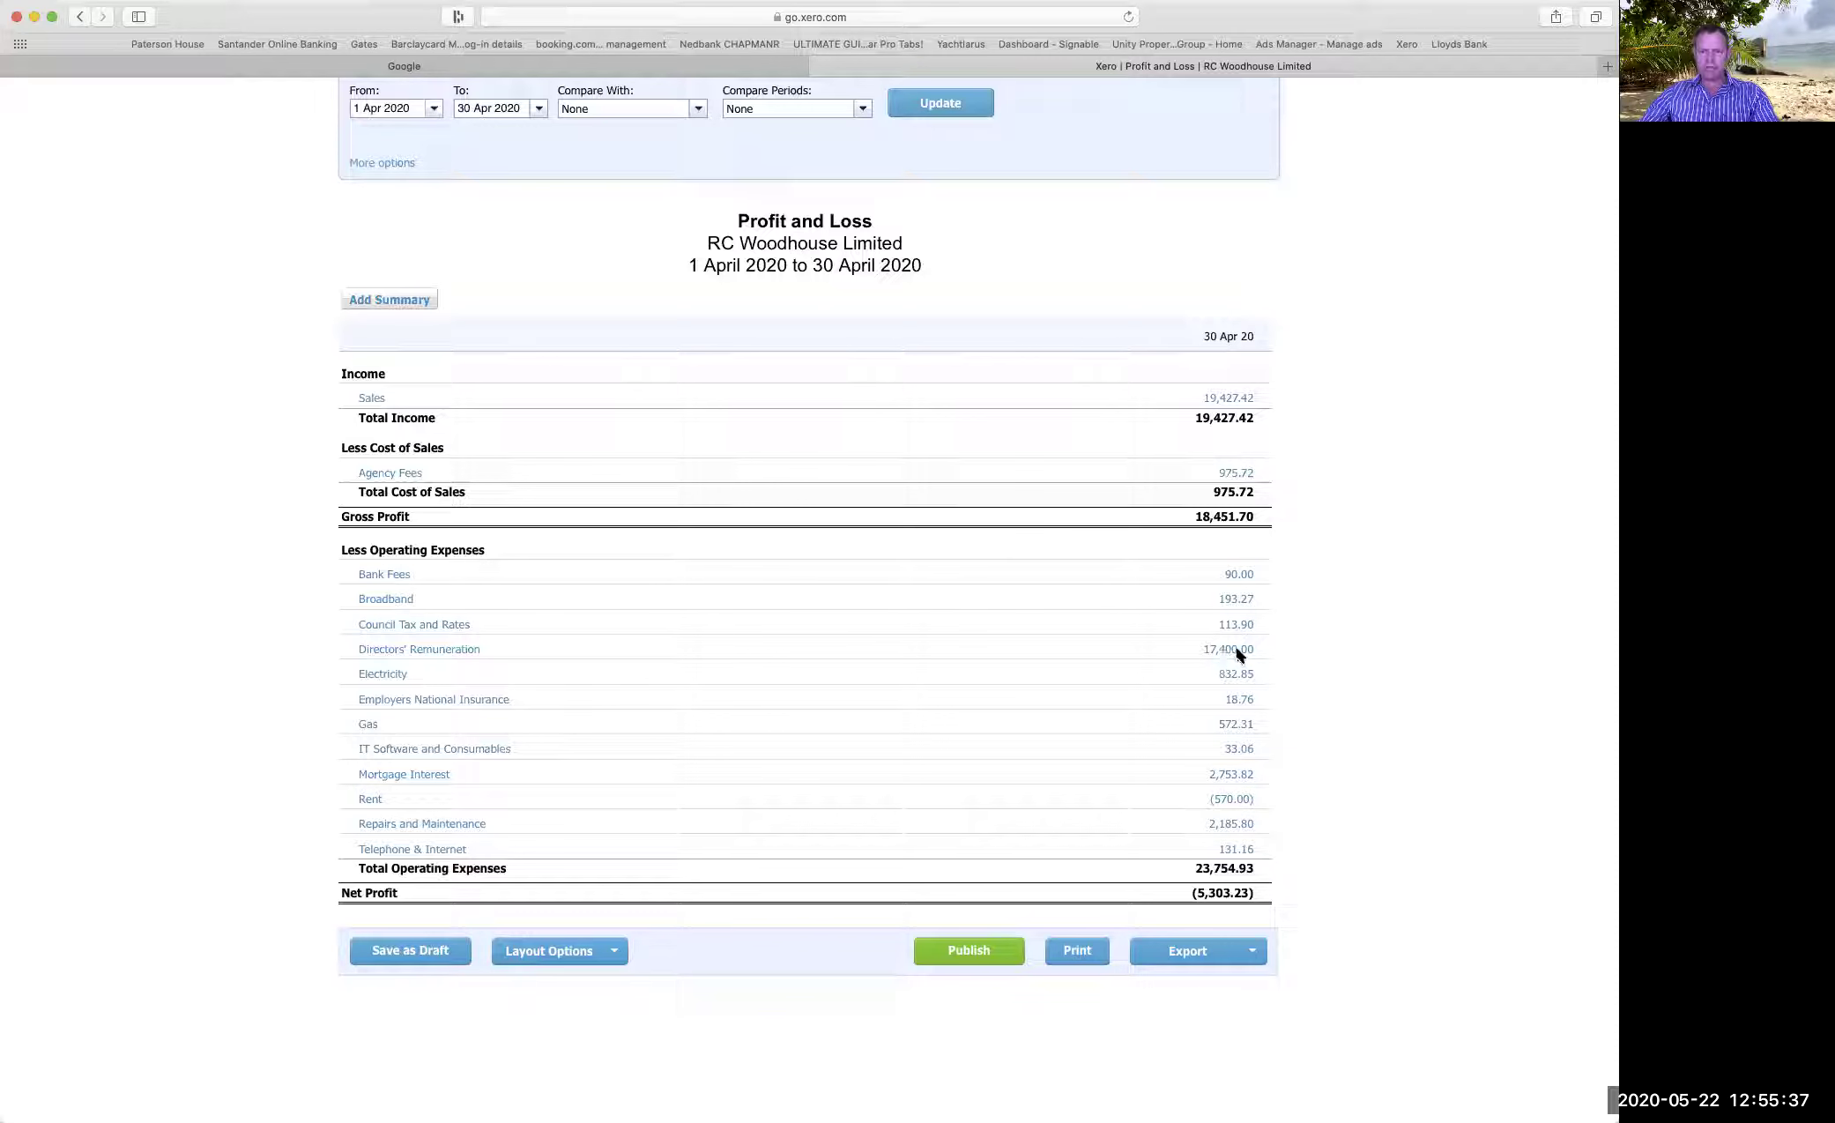
{"action": "scroll", "coordinate": [1305, 635], "scroll_direction": "up", "scroll_amount": 3}
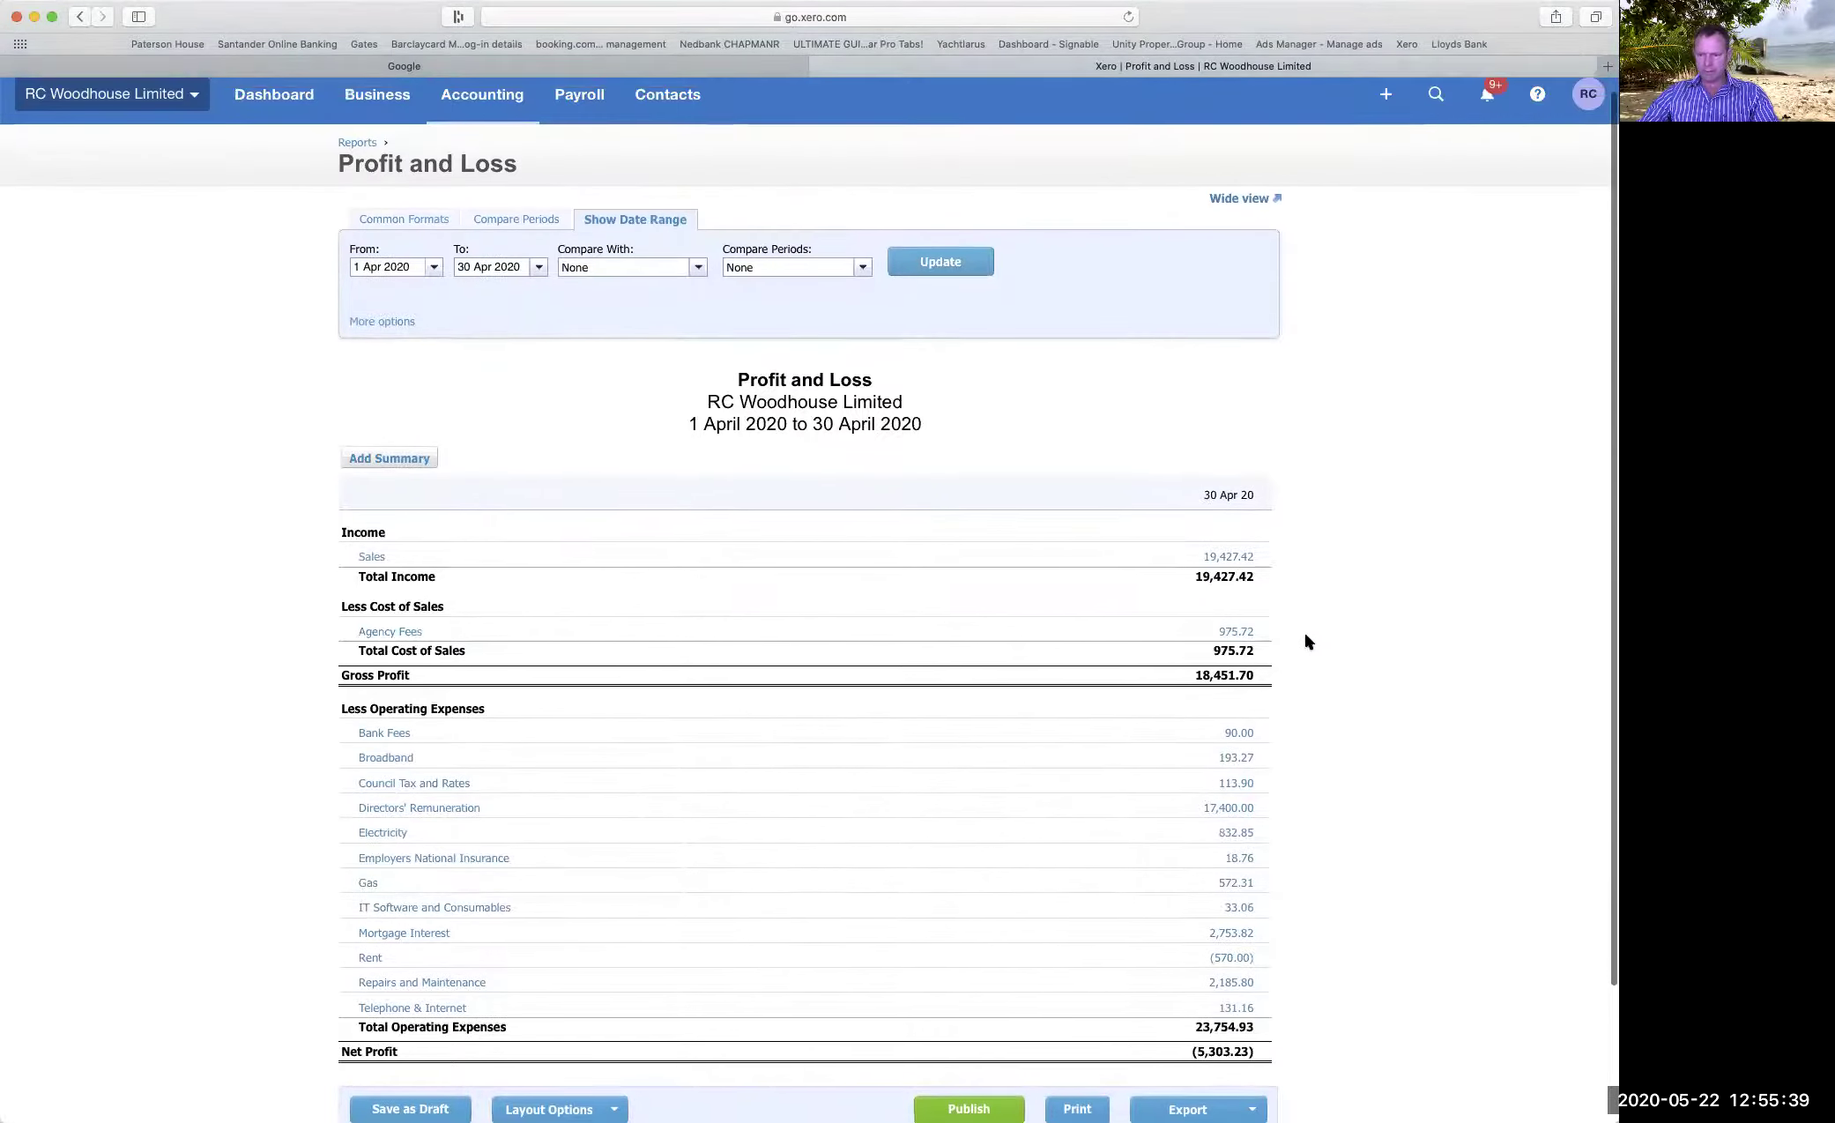
{"action": "scroll", "coordinate": [1305, 641], "scroll_direction": "down", "scroll_amount": 1}
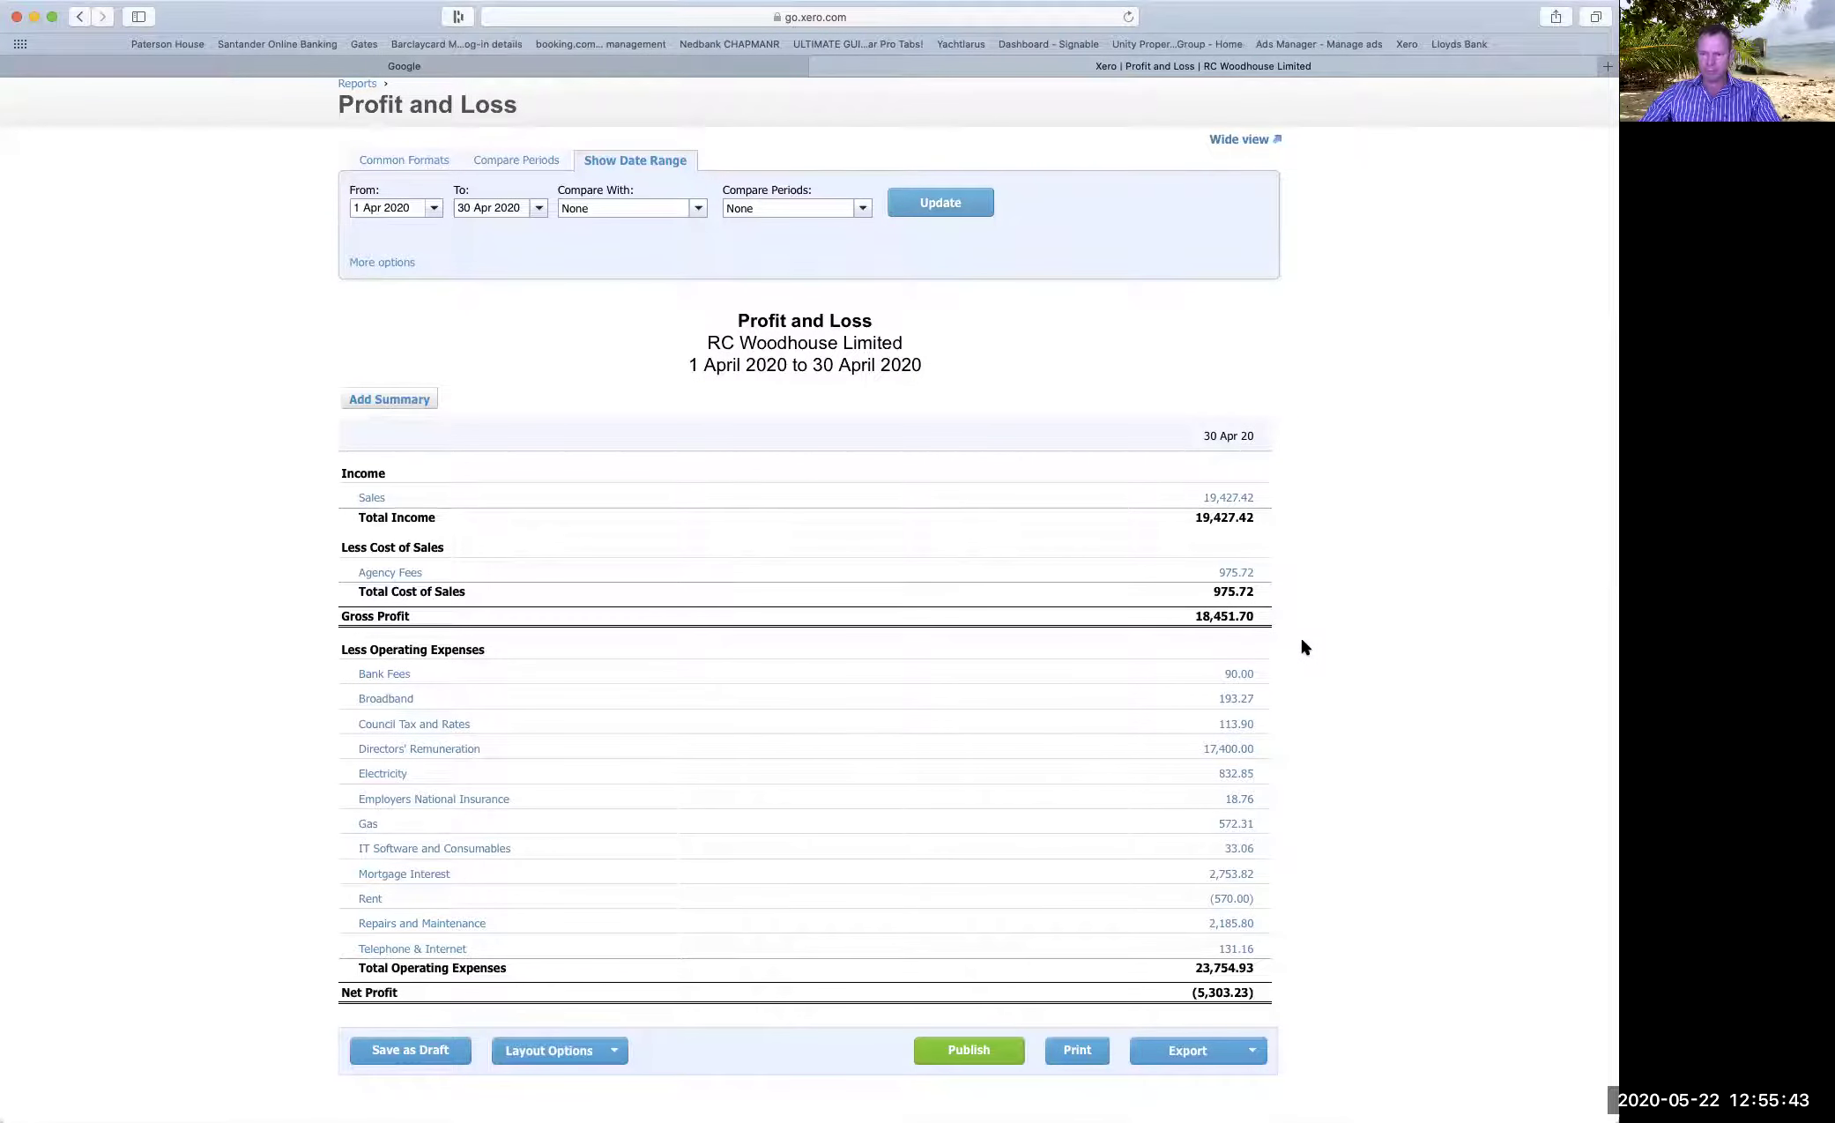
{"action": "scroll", "coordinate": [1302, 643], "scroll_direction": "down", "scroll_amount": 2}
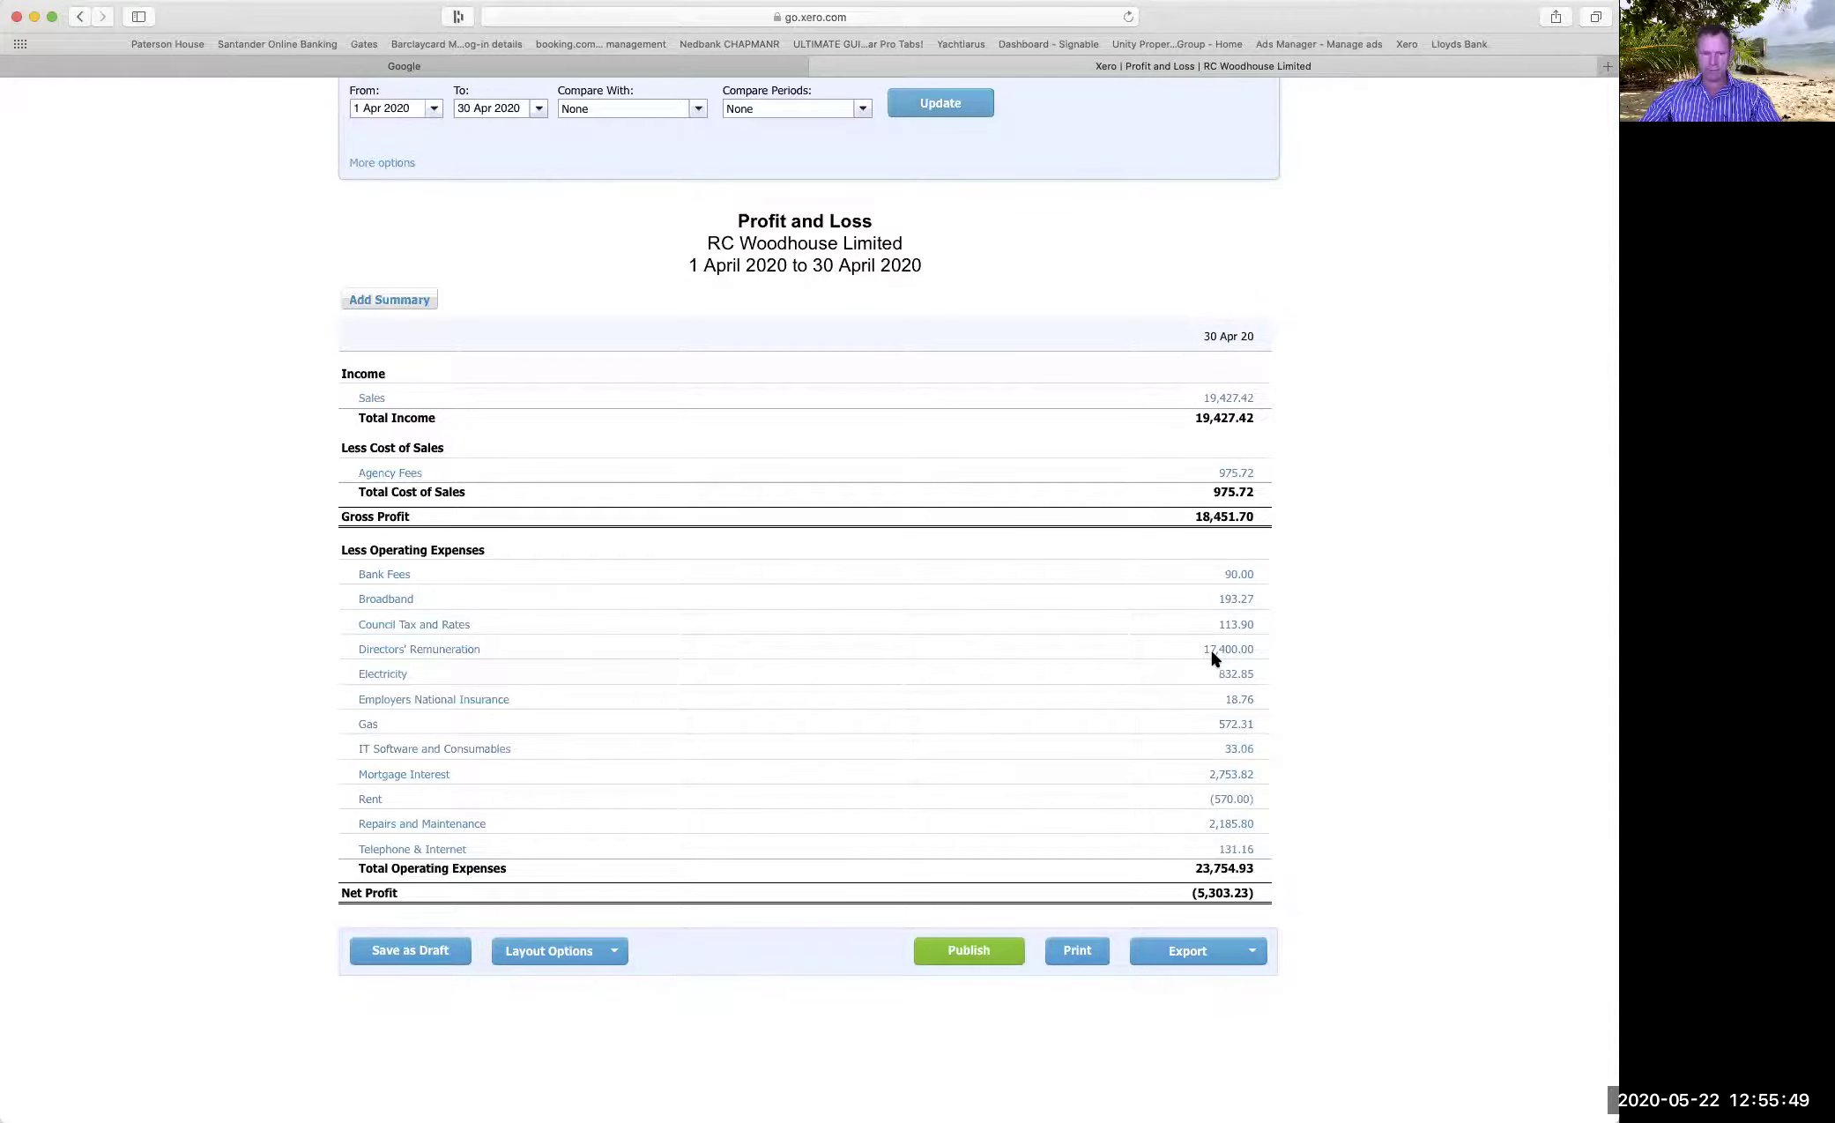
{"action": "scroll", "coordinate": [1039, 591], "scroll_direction": "up", "scroll_amount": 3}
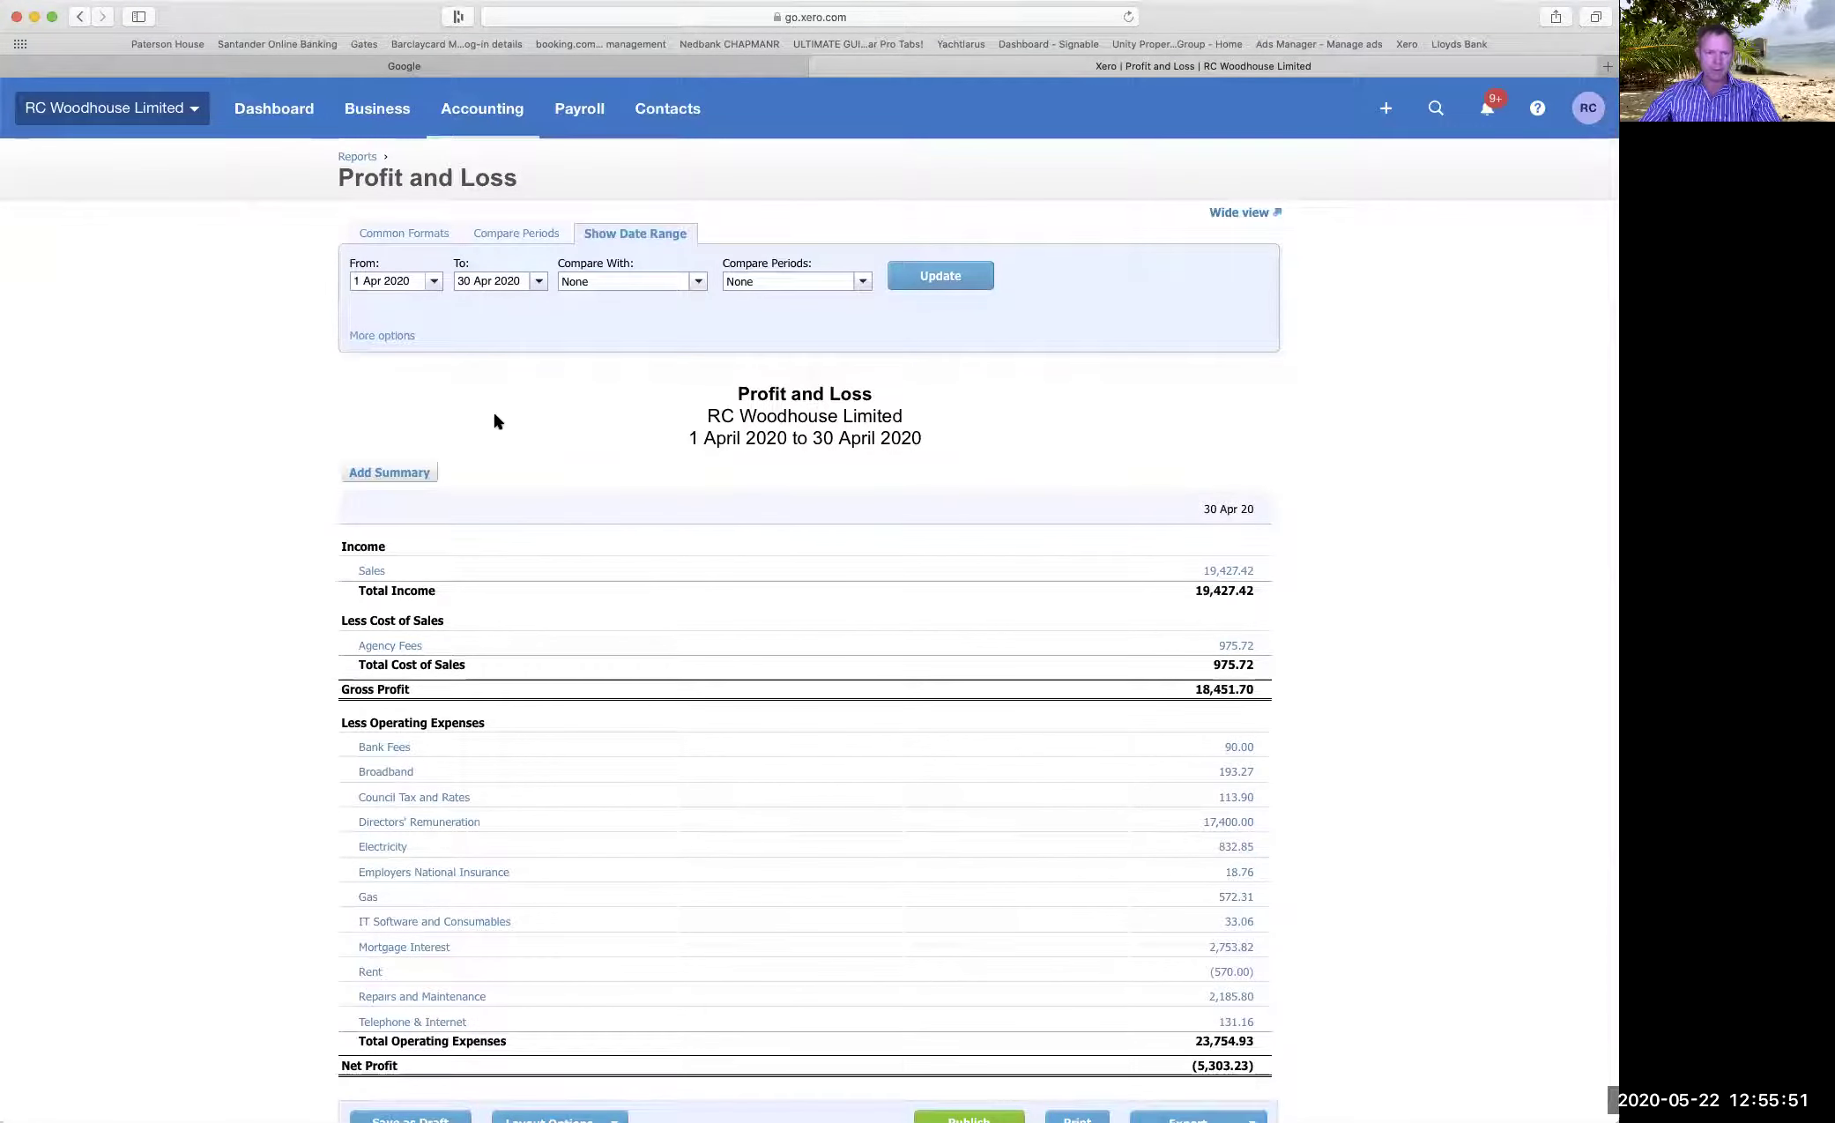
{"action": "scroll", "coordinate": [503, 414], "scroll_direction": "down", "scroll_amount": 2}
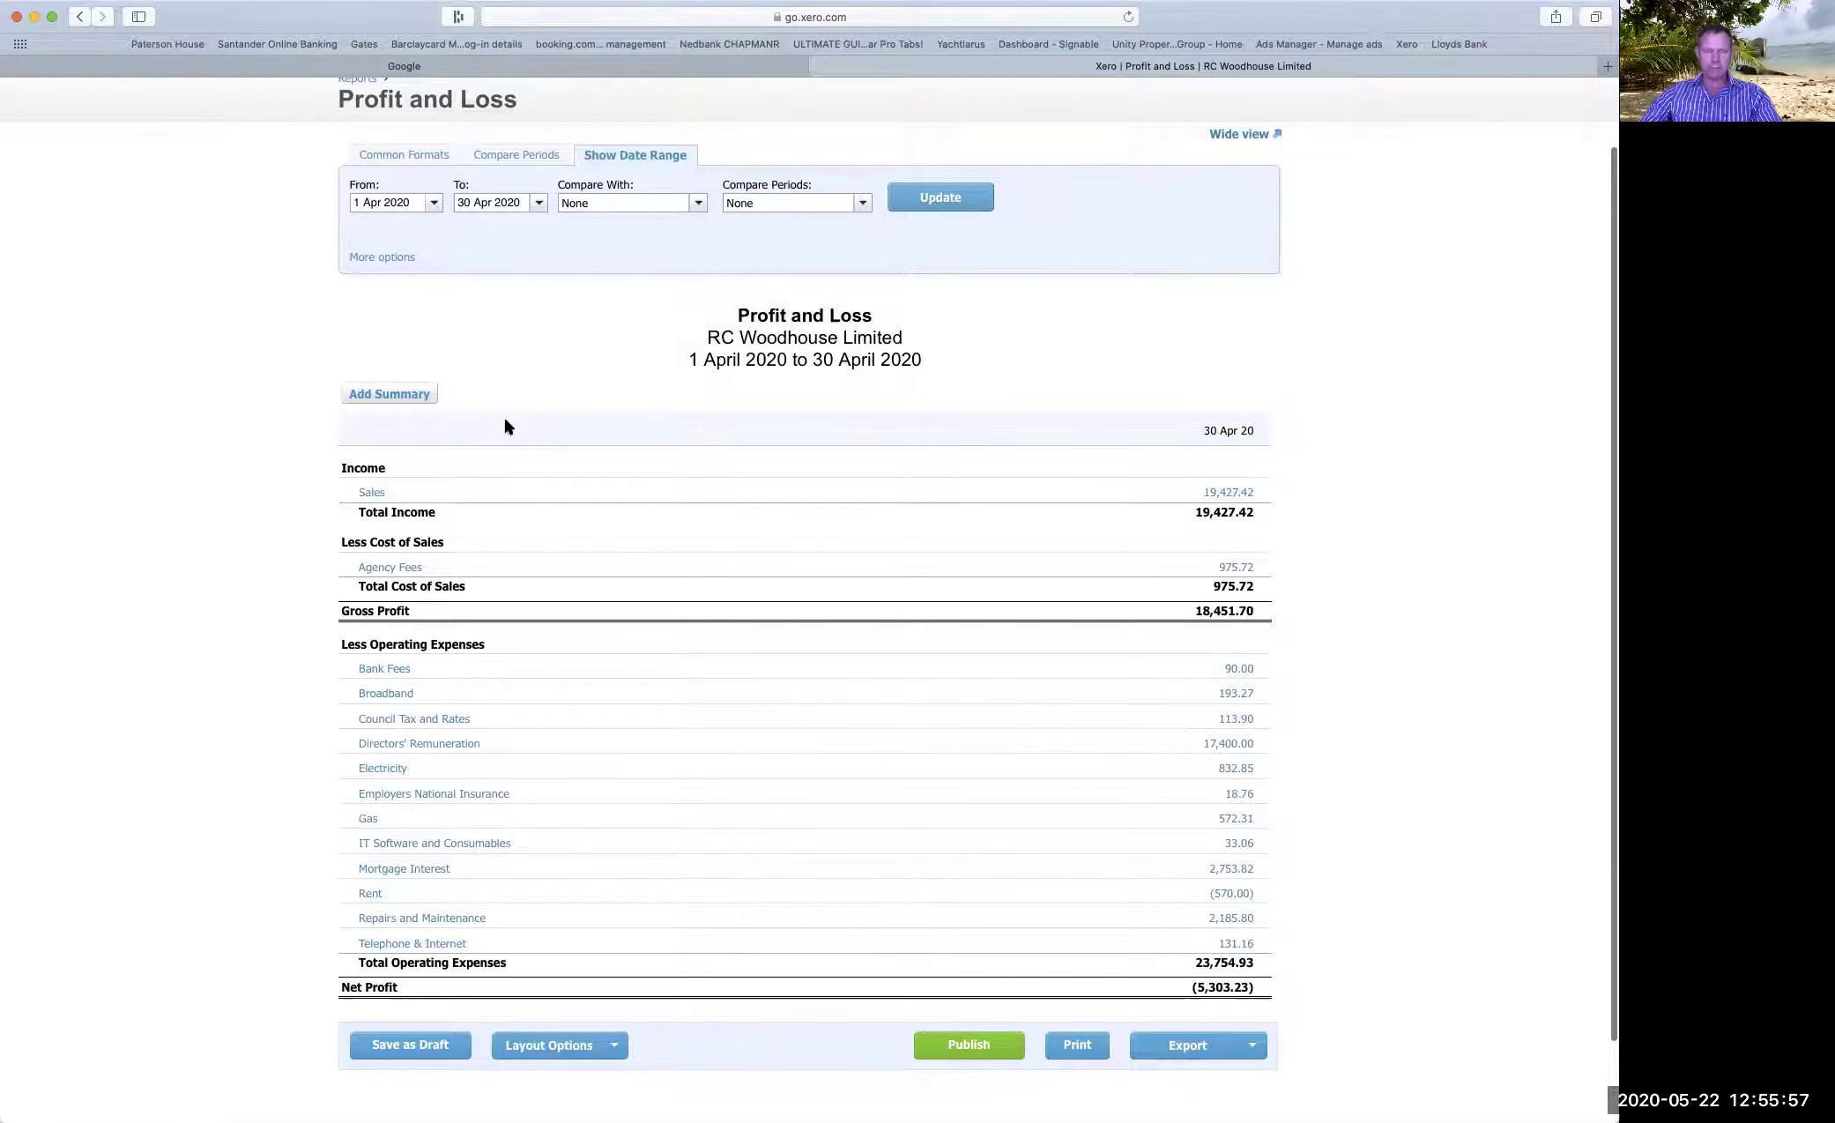
{"action": "scroll", "coordinate": [505, 426], "scroll_direction": "down", "scroll_amount": 1}
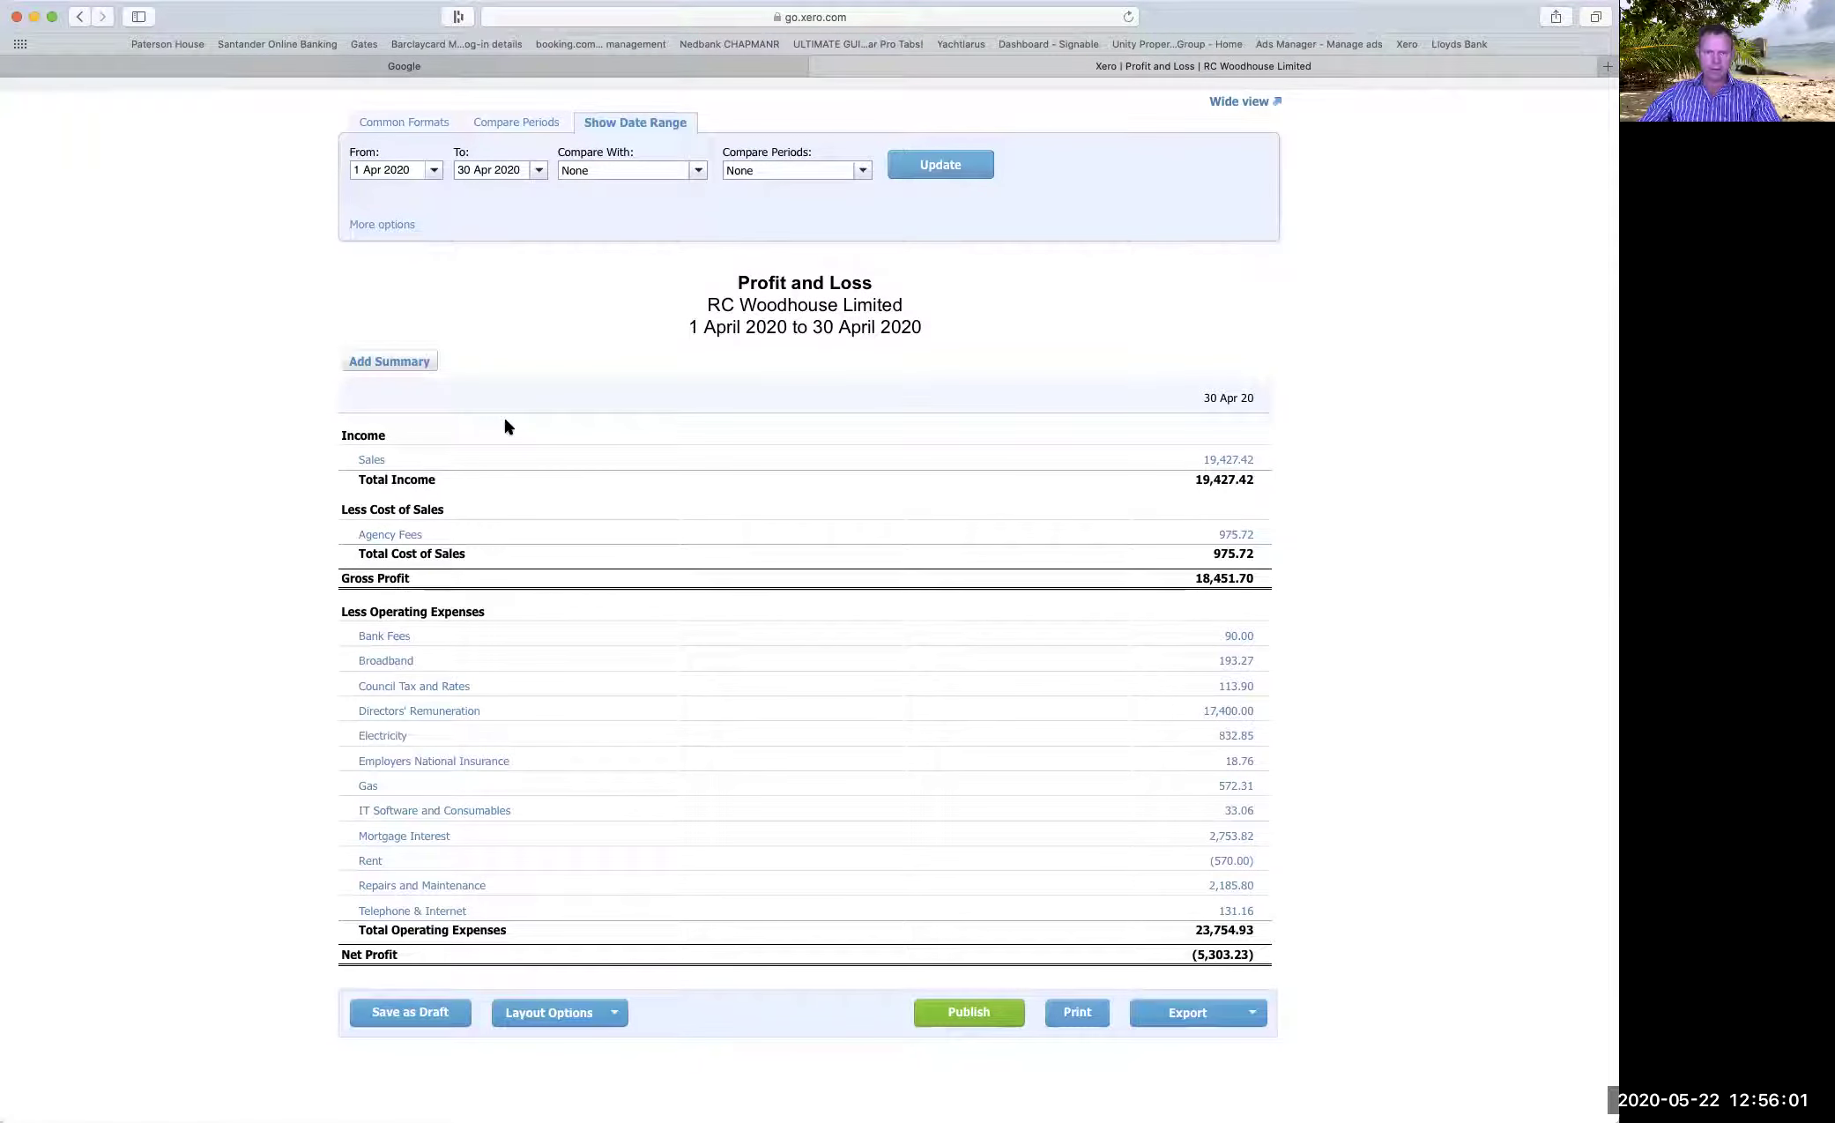
{"action": "left_click", "coordinate": [374, 226]}
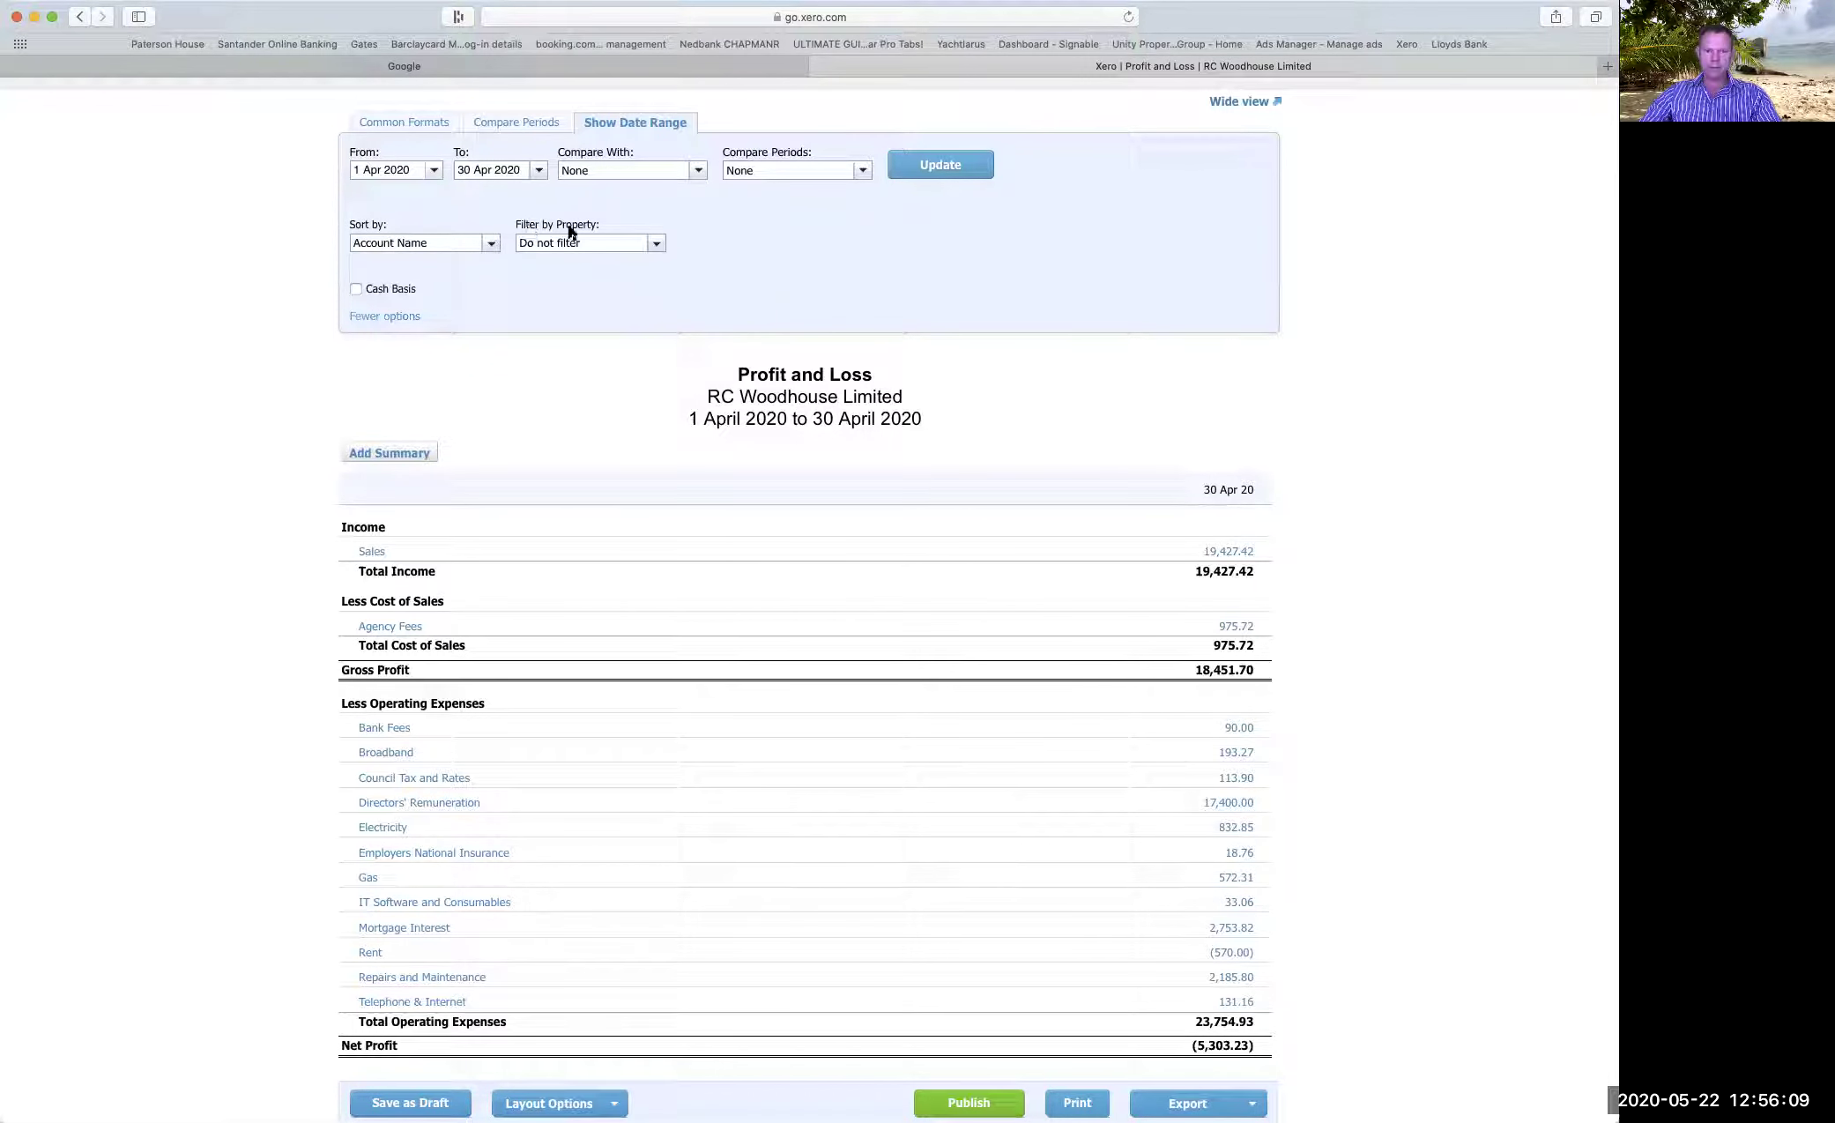
{"action": "left_click", "coordinate": [656, 244]}
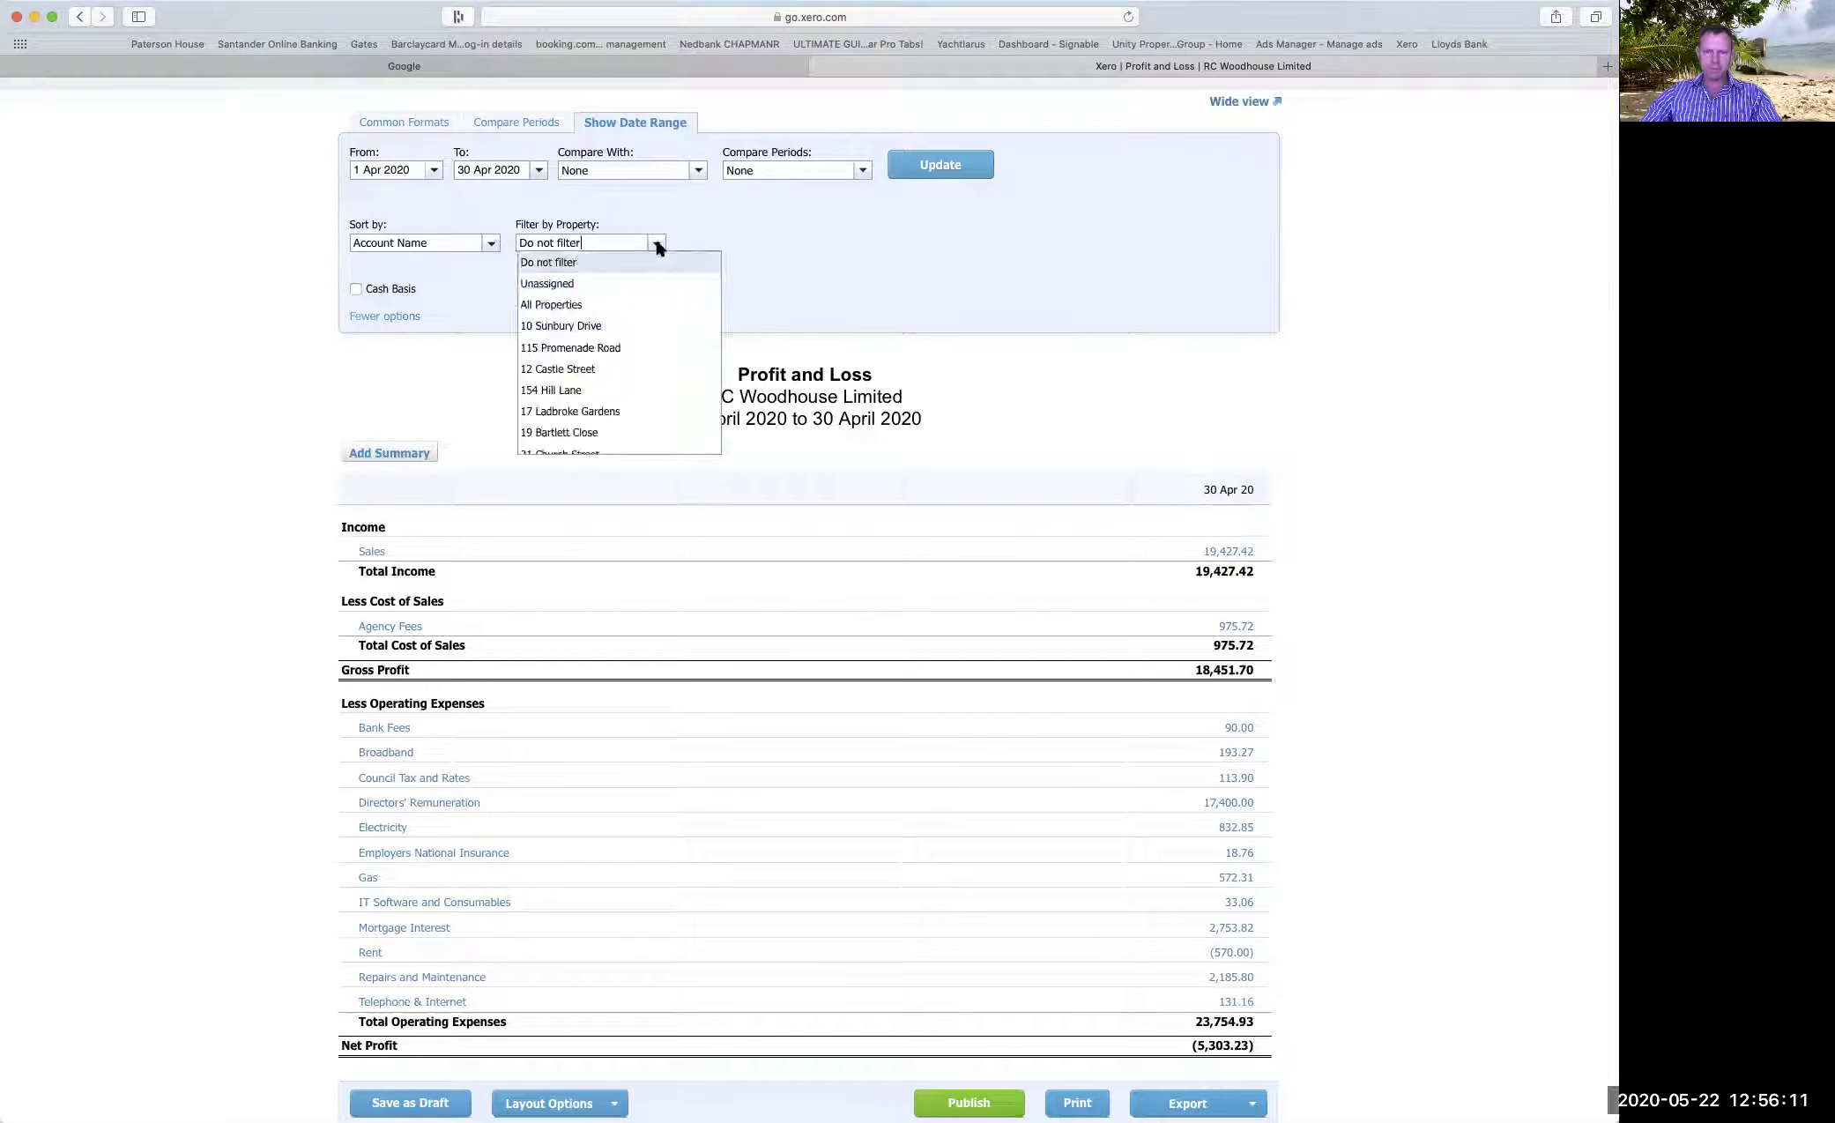
{"action": "scroll", "coordinate": [646, 304], "scroll_direction": "down", "scroll_amount": 3}
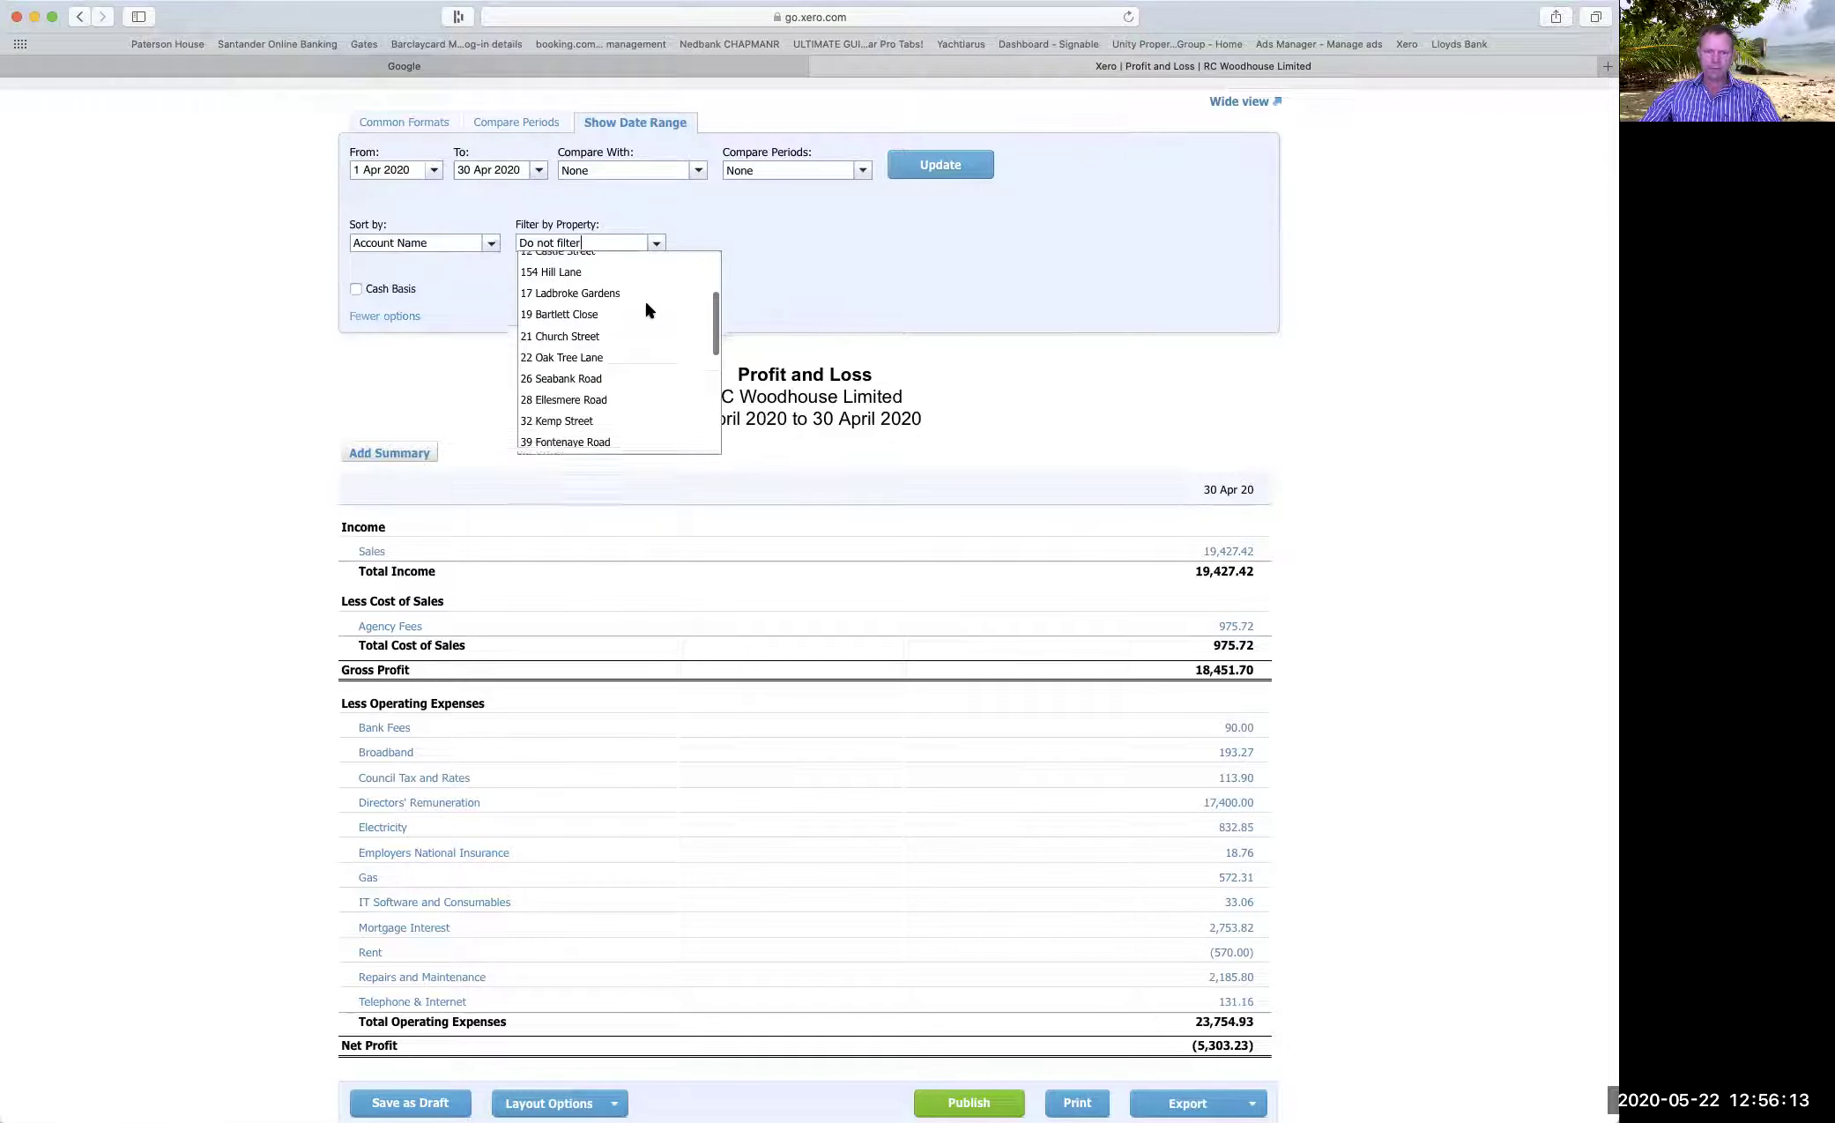
{"action": "scroll", "coordinate": [646, 309], "scroll_direction": "down", "scroll_amount": 3}
{"action": "scroll", "coordinate": [640, 320], "scroll_direction": "down", "scroll_amount": 3}
{"action": "scroll", "coordinate": [599, 326], "scroll_direction": "down", "scroll_amount": 1}
{"action": "scroll", "coordinate": [608, 326], "scroll_direction": "up", "scroll_amount": 2}
{"action": "scroll", "coordinate": [609, 333], "scroll_direction": "up", "scroll_amount": 4}
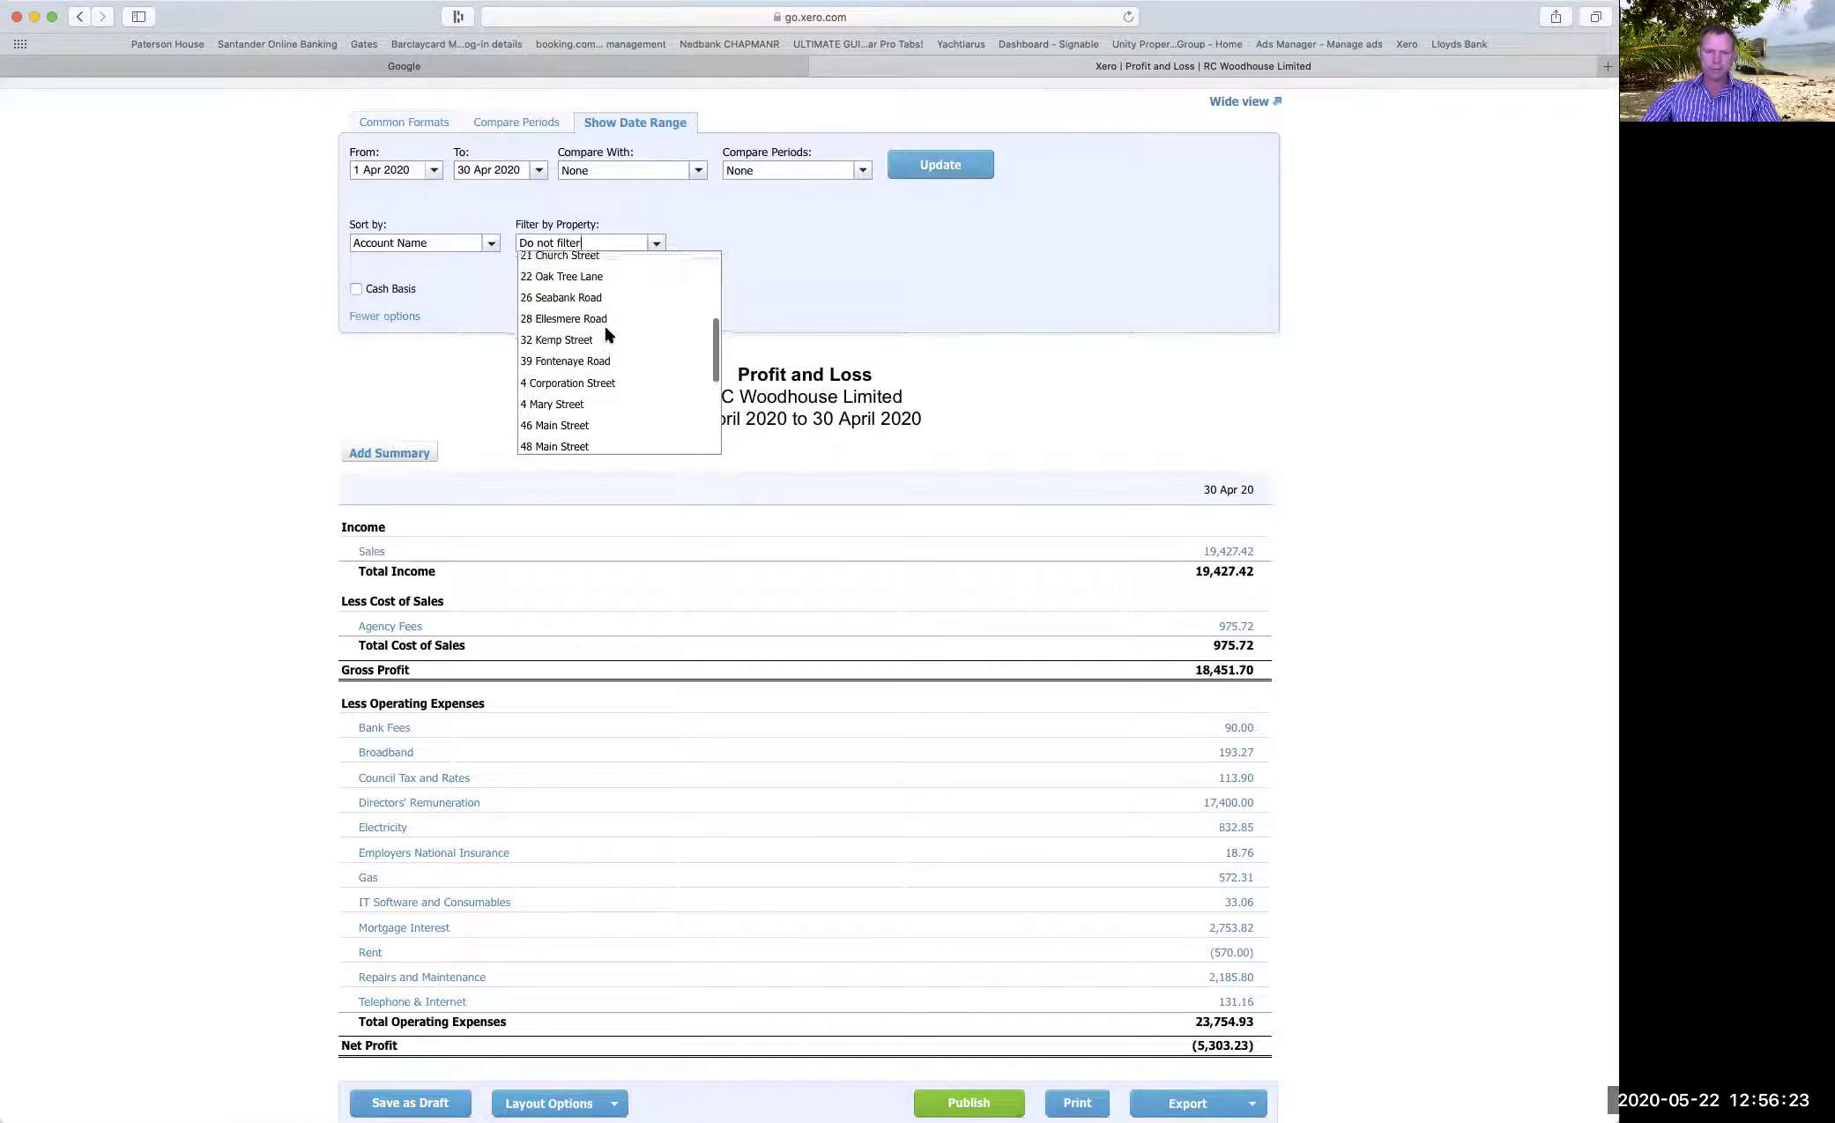
{"action": "left_click", "coordinate": [577, 335]}
{"action": "left_click", "coordinate": [940, 165]}
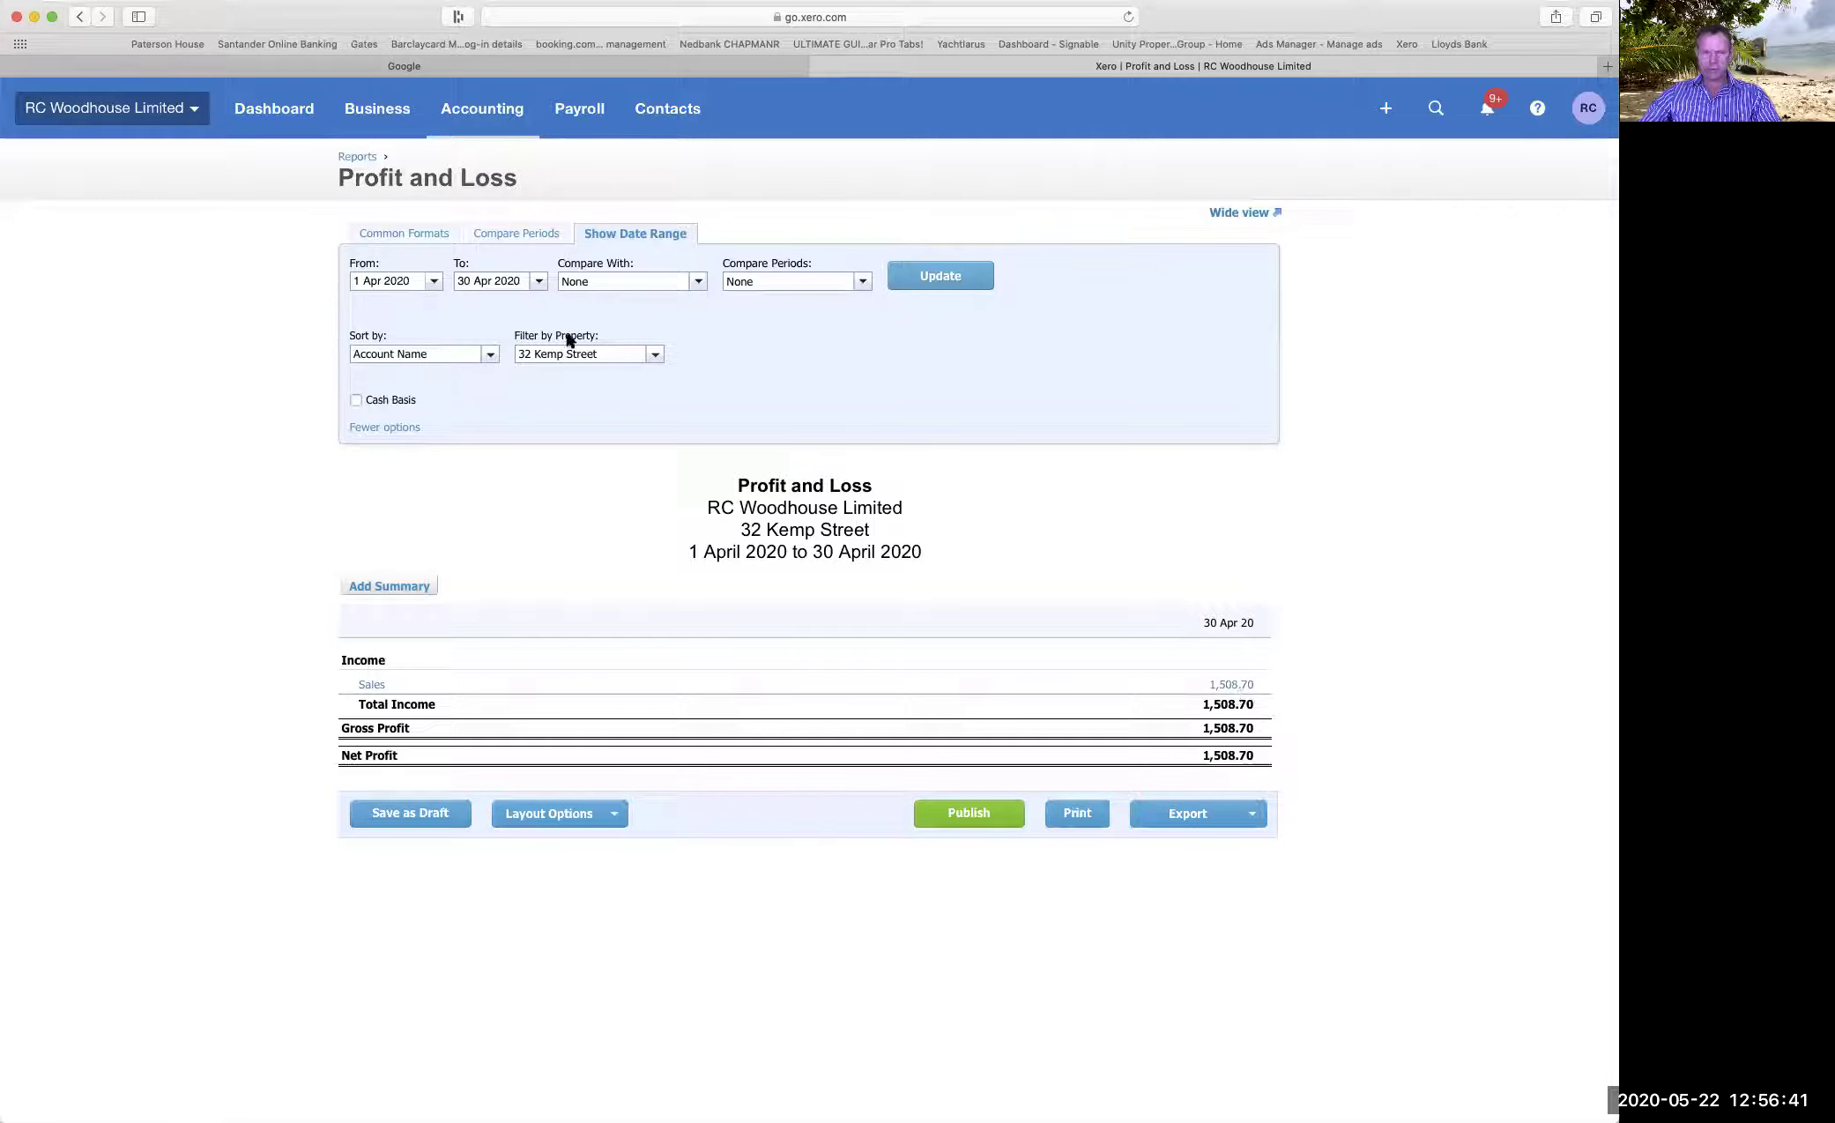
{"action": "left_click", "coordinate": [655, 355]}
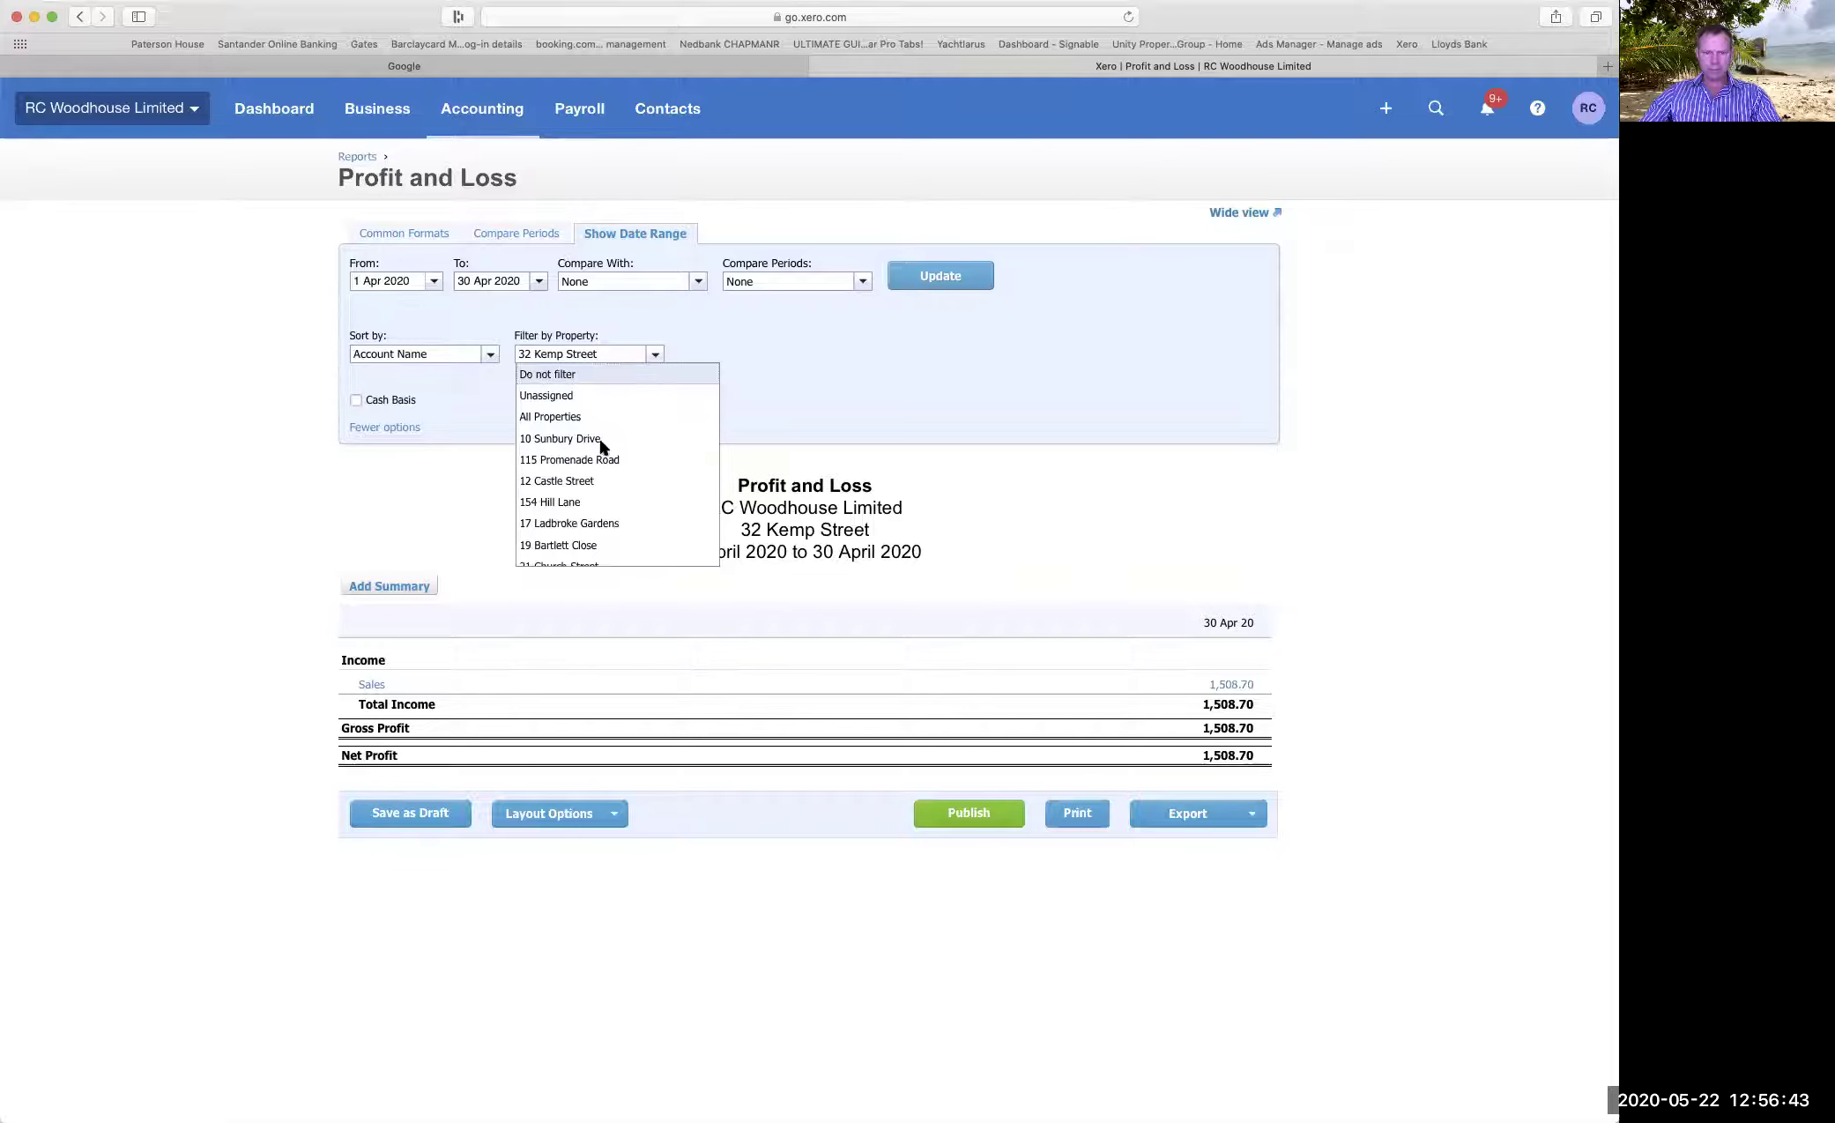
{"action": "scroll", "coordinate": [601, 440], "scroll_direction": "down", "scroll_amount": 5}
{"action": "scroll", "coordinate": [600, 449], "scroll_direction": "down", "scroll_amount": 1}
{"action": "scroll", "coordinate": [599, 445], "scroll_direction": "down", "scroll_amount": 4}
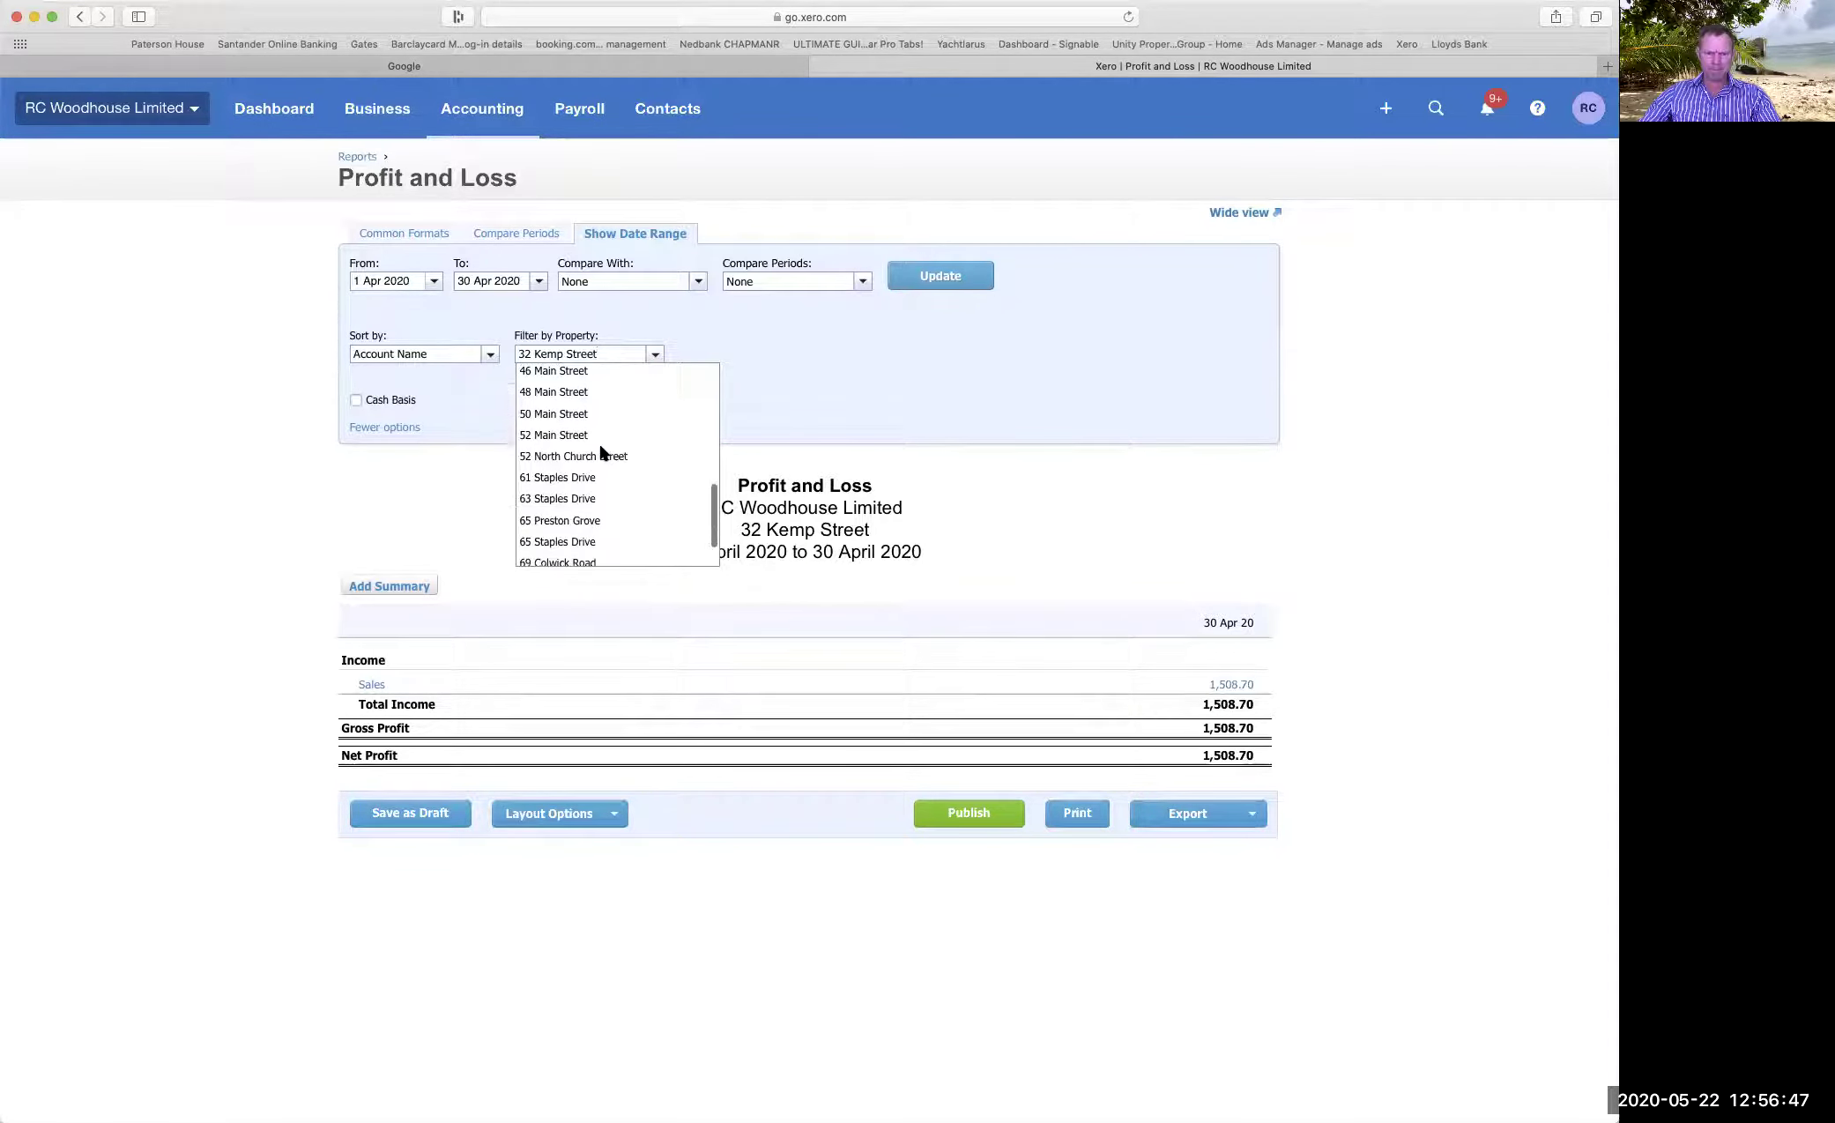
{"action": "left_click", "coordinate": [598, 449]}
{"action": "left_click", "coordinate": [937, 280]}
{"action": "scroll", "coordinate": [881, 339], "scroll_direction": "down", "scroll_amount": 1}
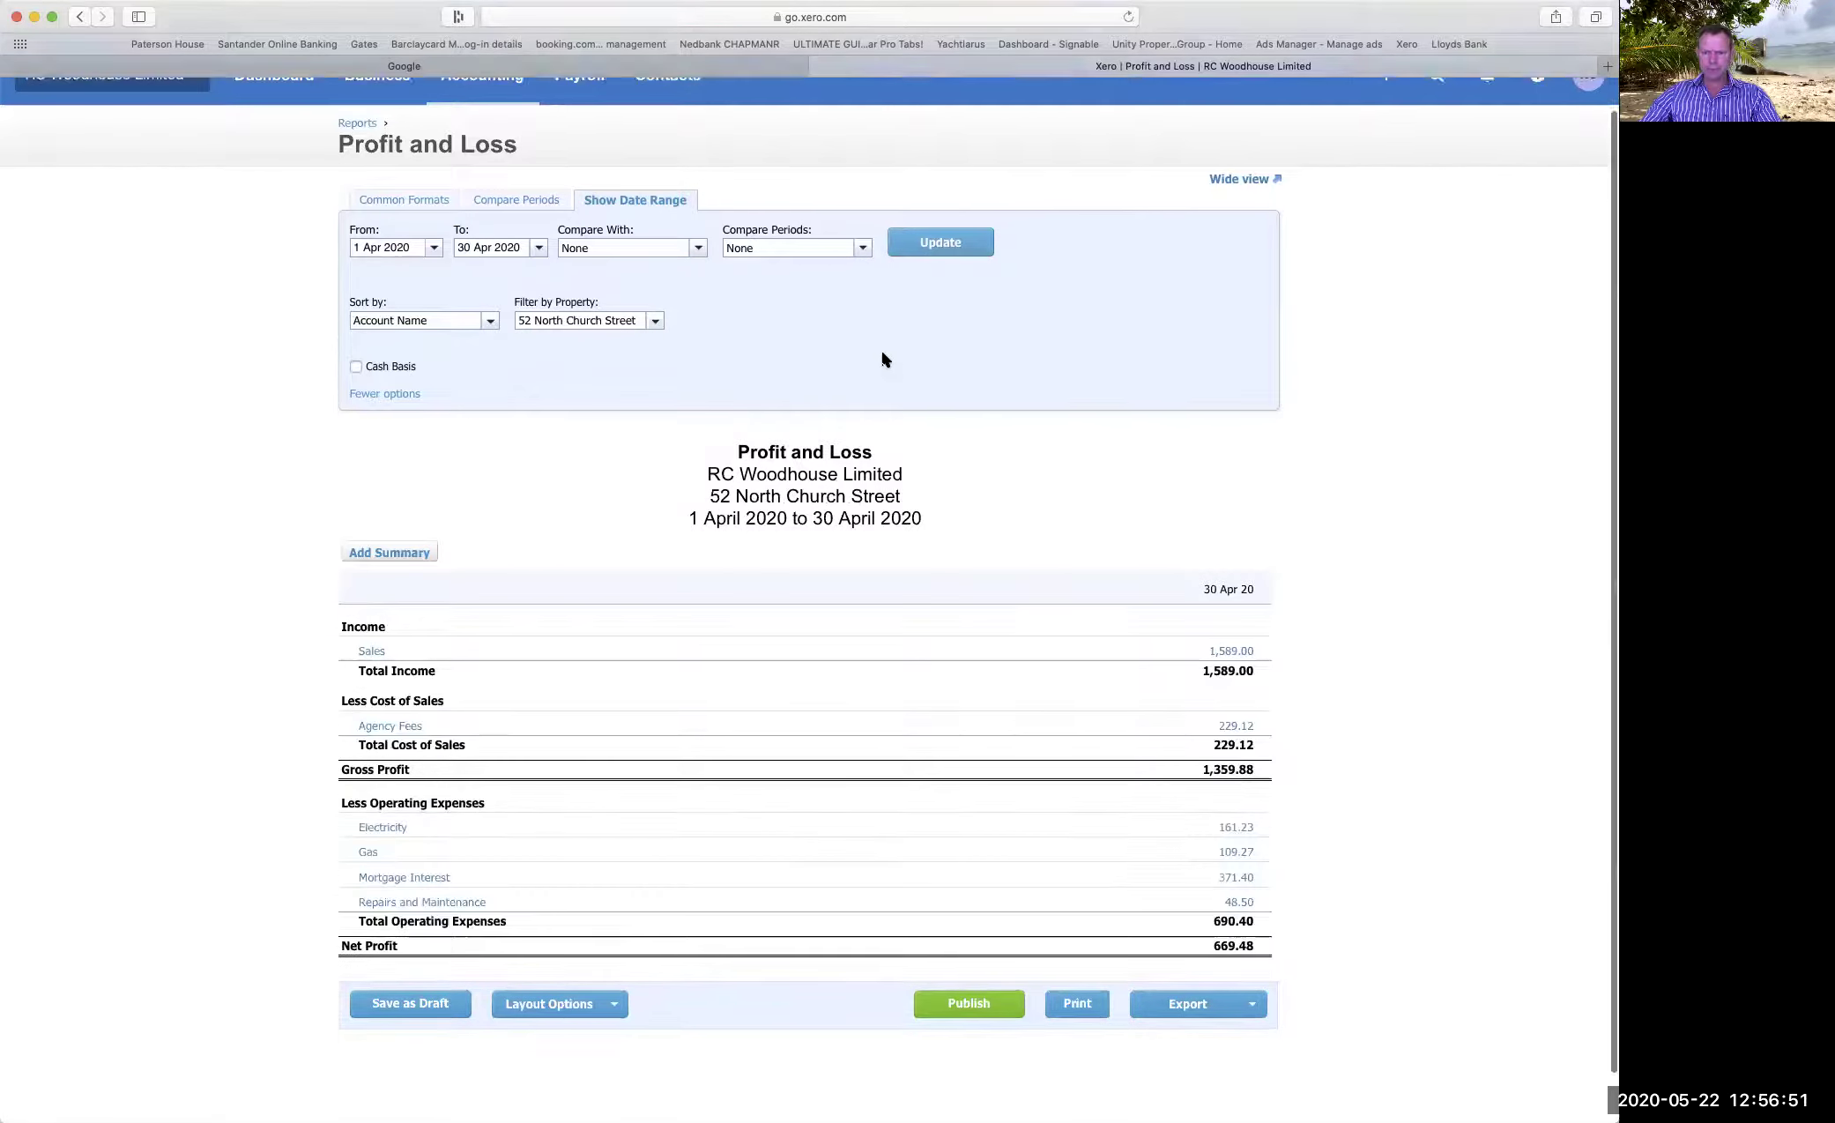
{"action": "scroll", "coordinate": [881, 348], "scroll_direction": "down", "scroll_amount": 1}
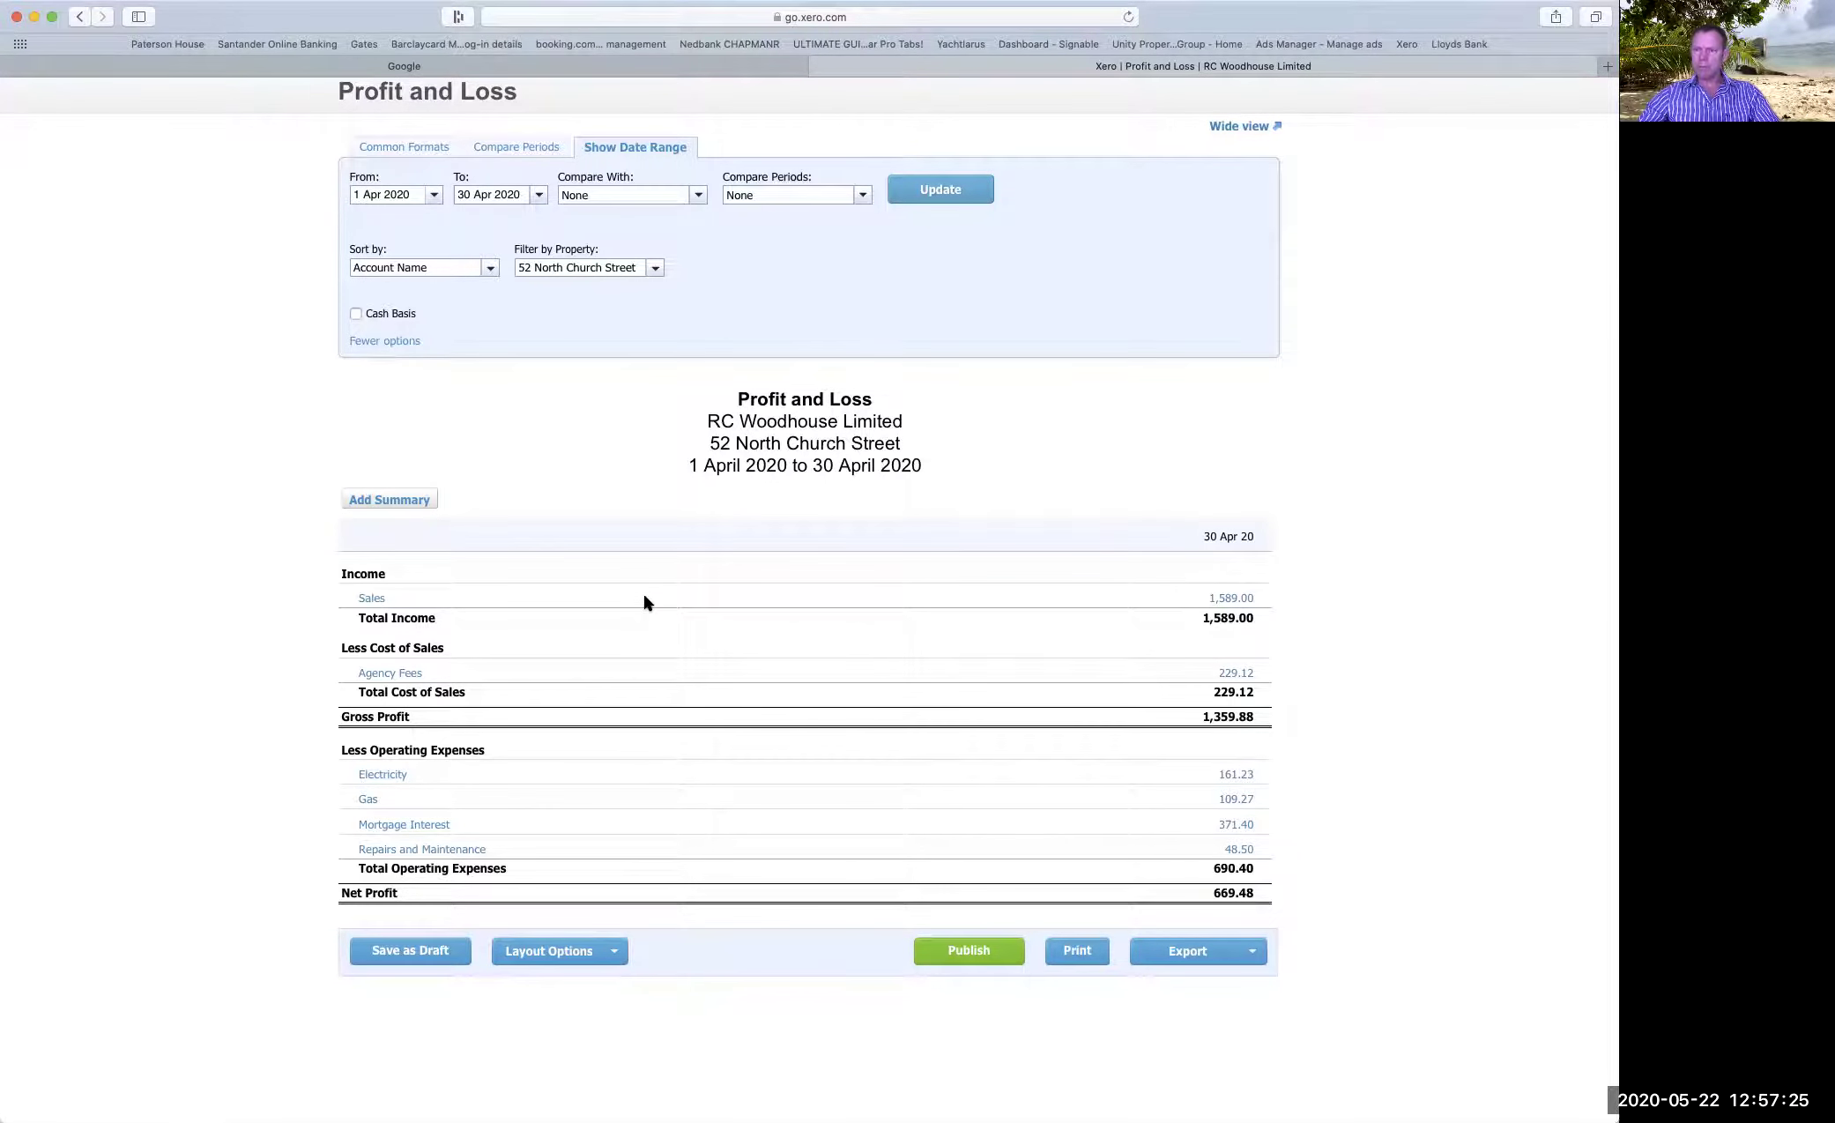
{"action": "scroll", "coordinate": [677, 621], "scroll_direction": "up", "scroll_amount": 2}
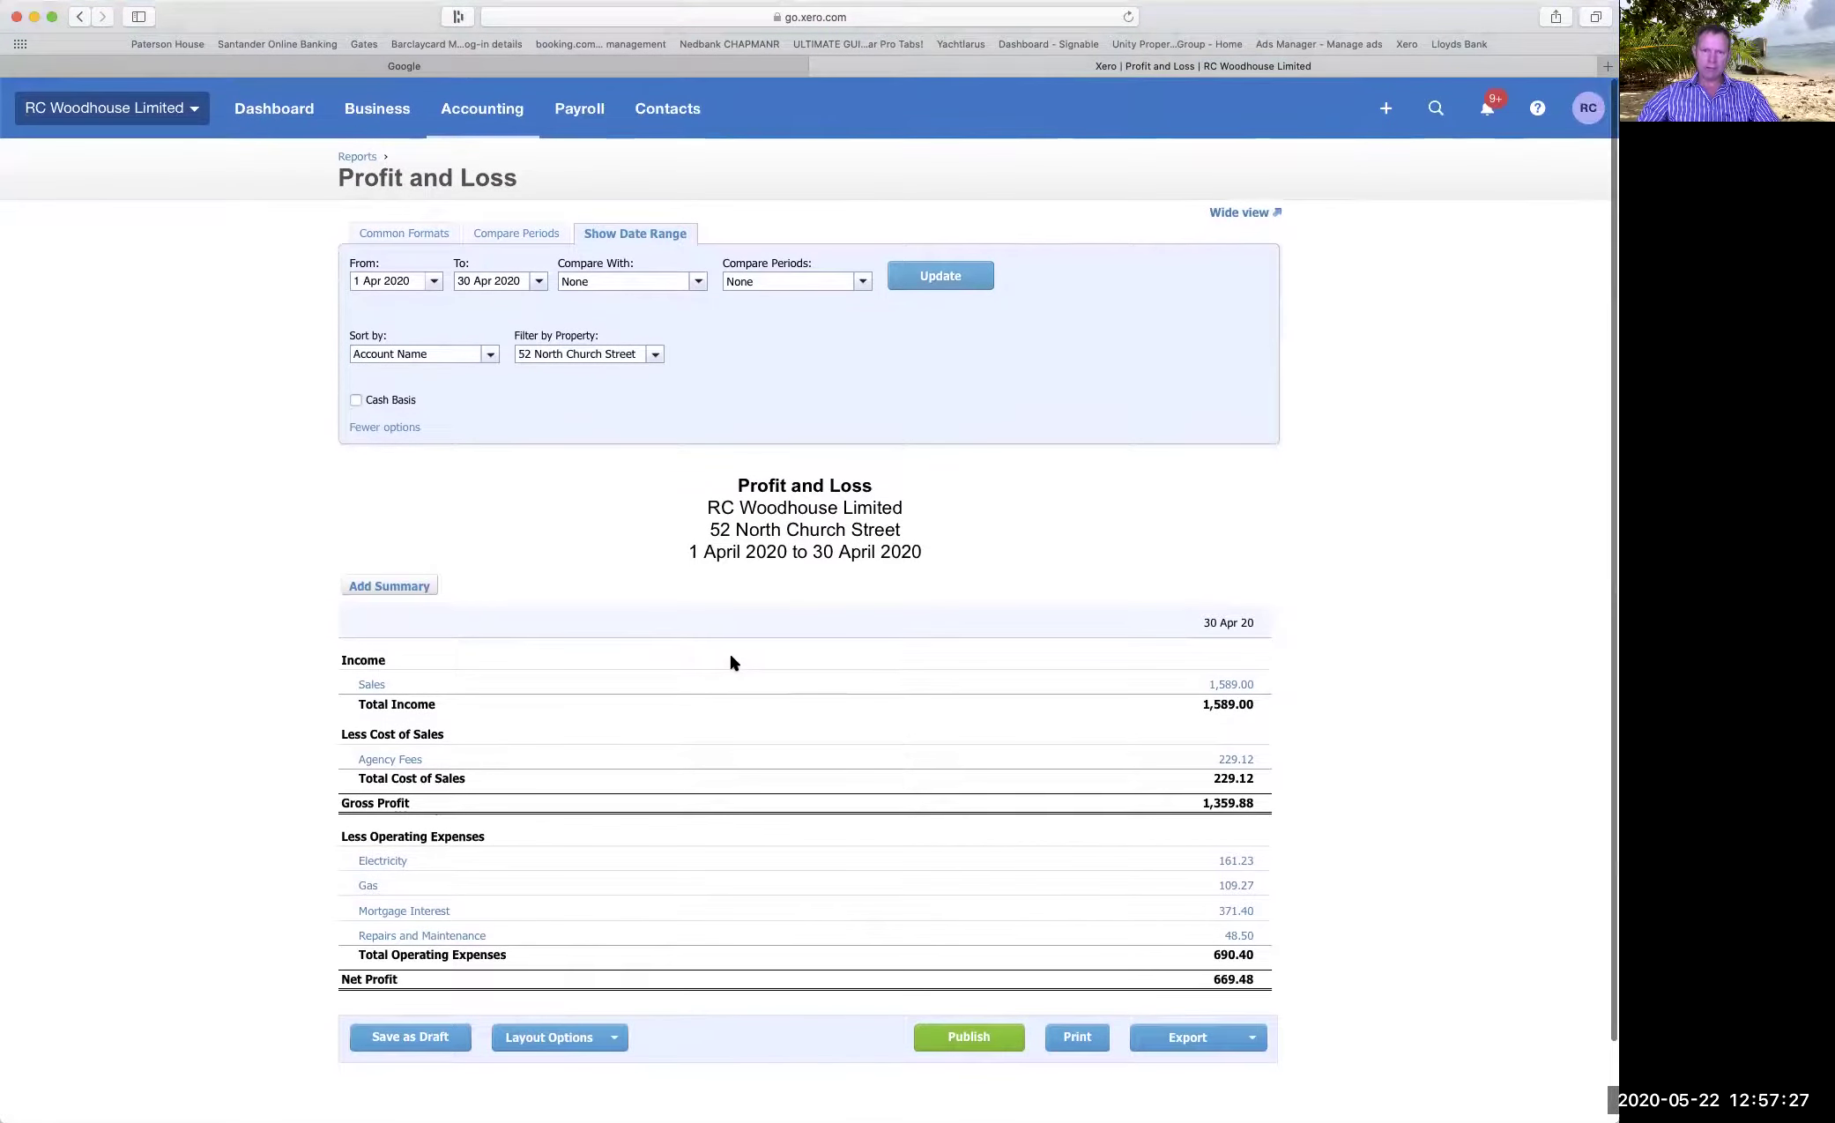
{"action": "left_click", "coordinate": [490, 111]}
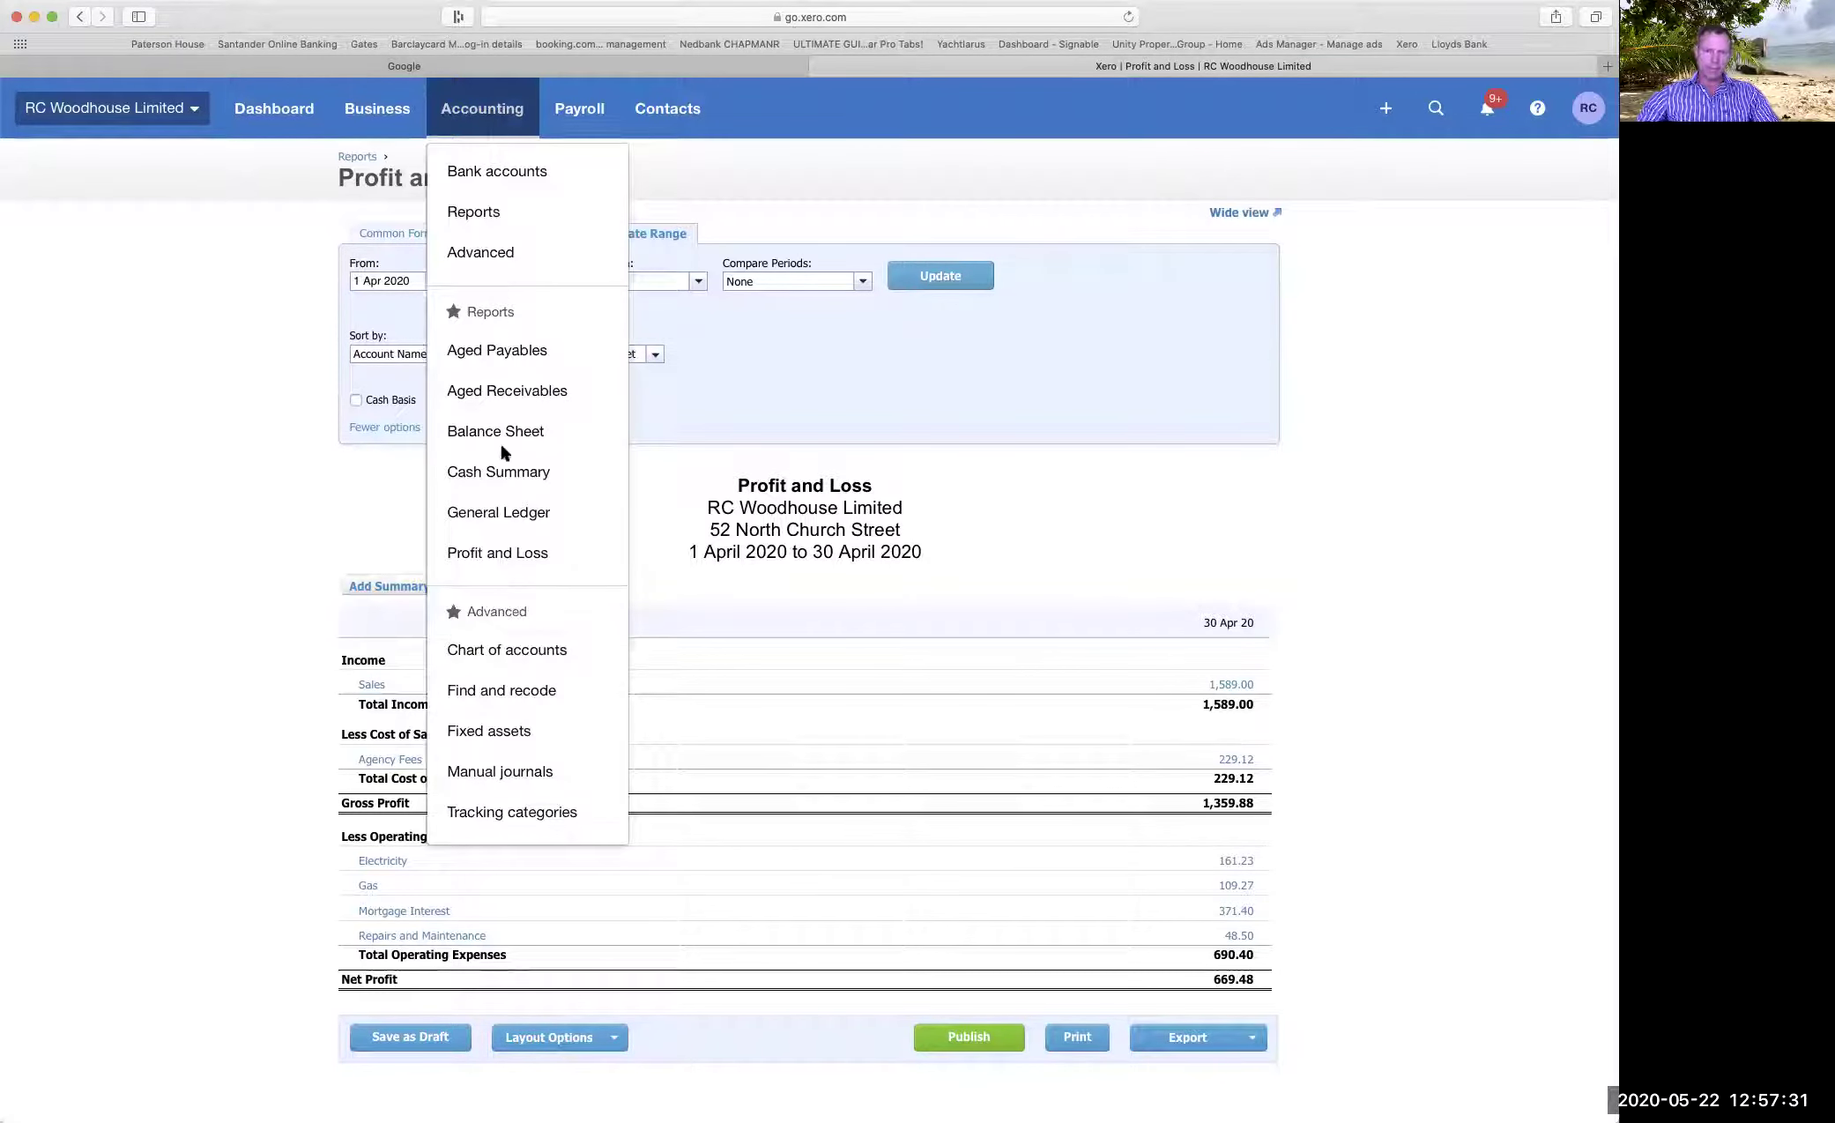
{"action": "left_click", "coordinate": [631, 348]}
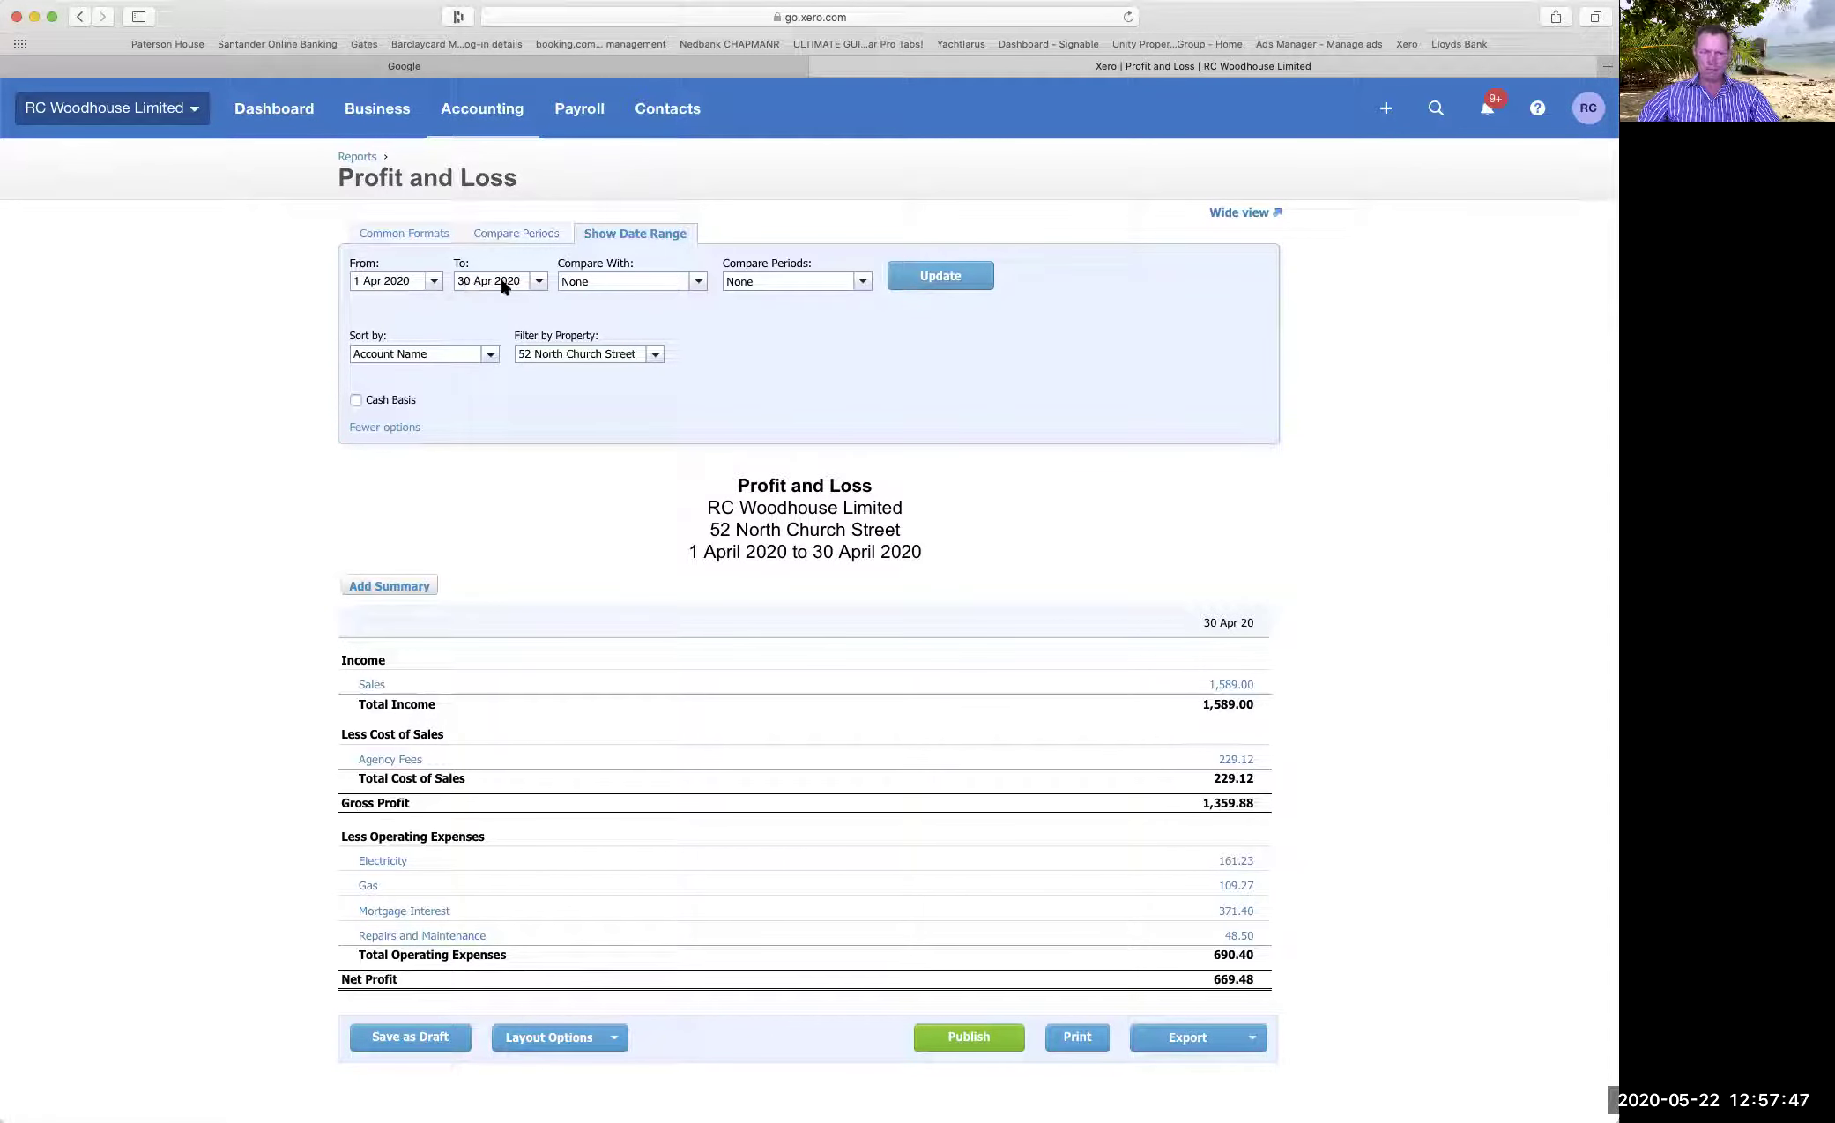
{"action": "left_click", "coordinate": [476, 119]}
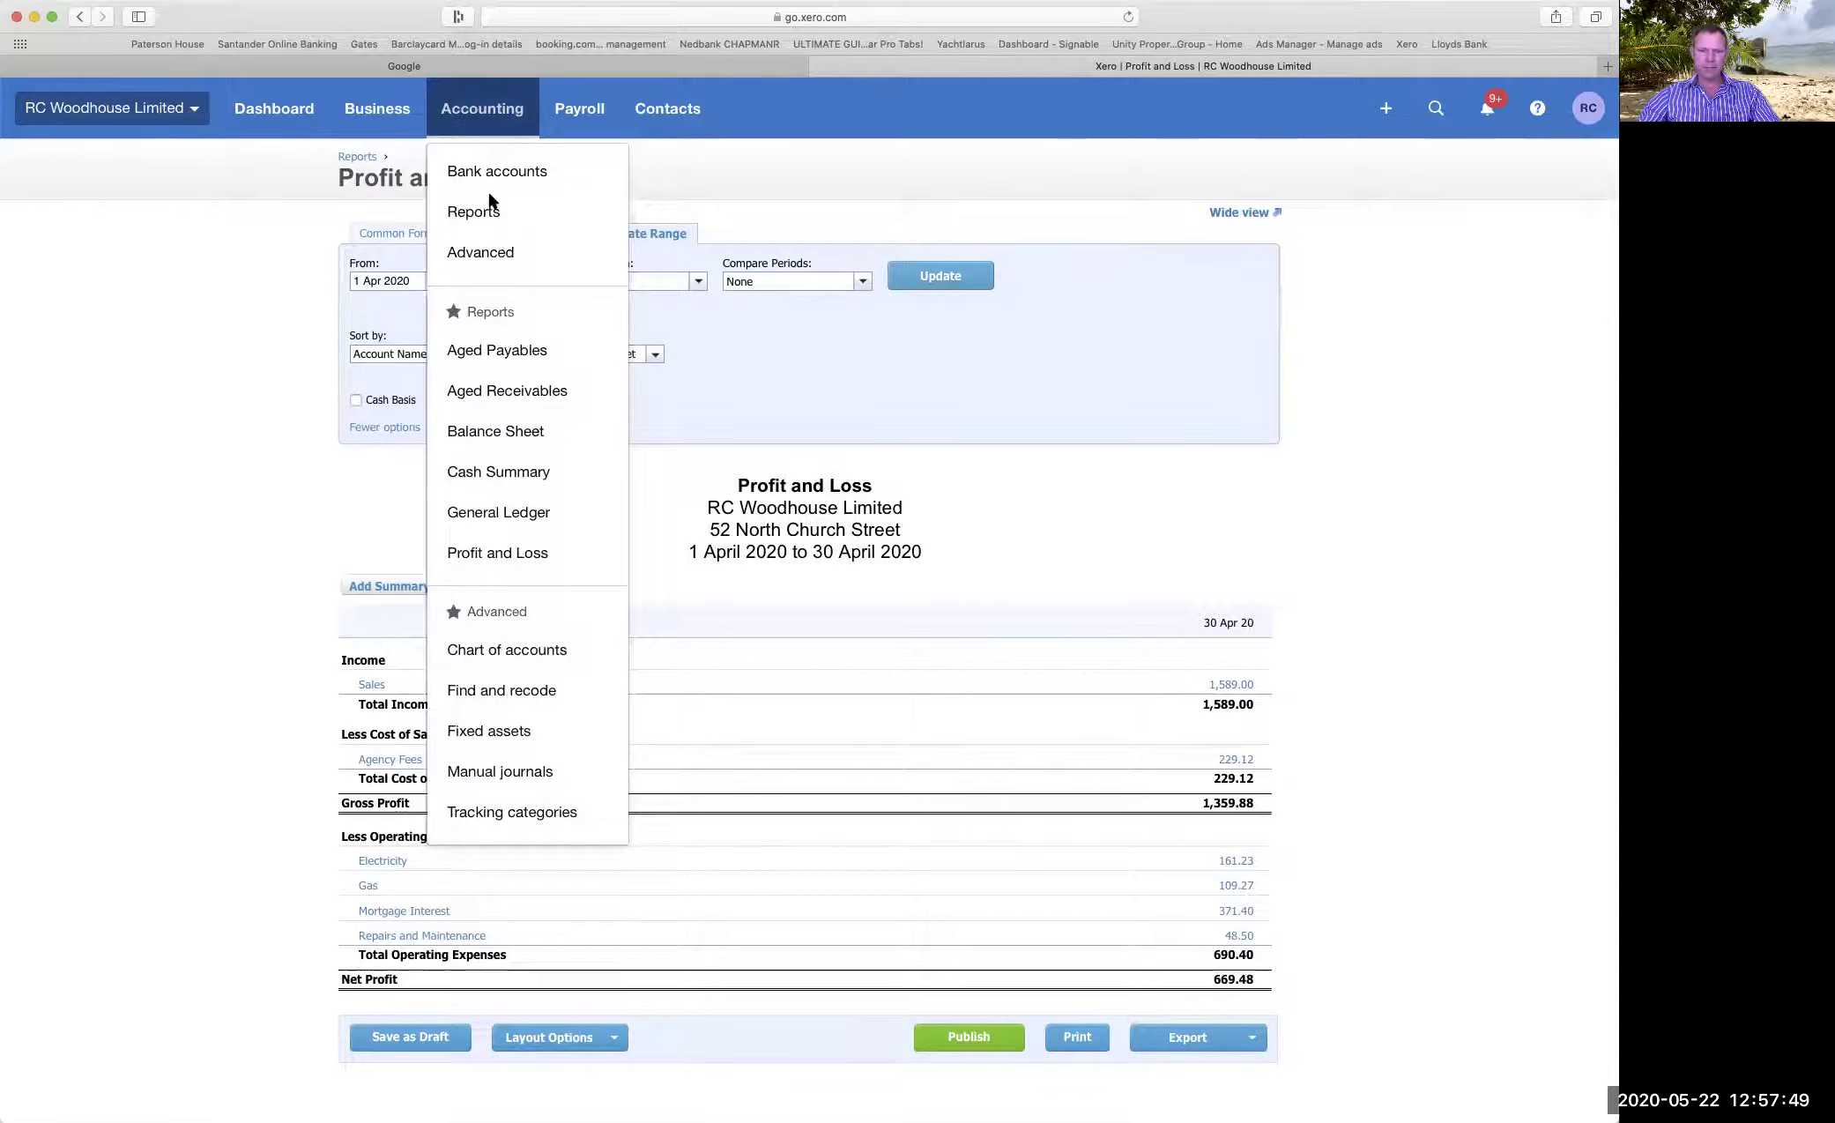
{"action": "left_click", "coordinate": [490, 432]}
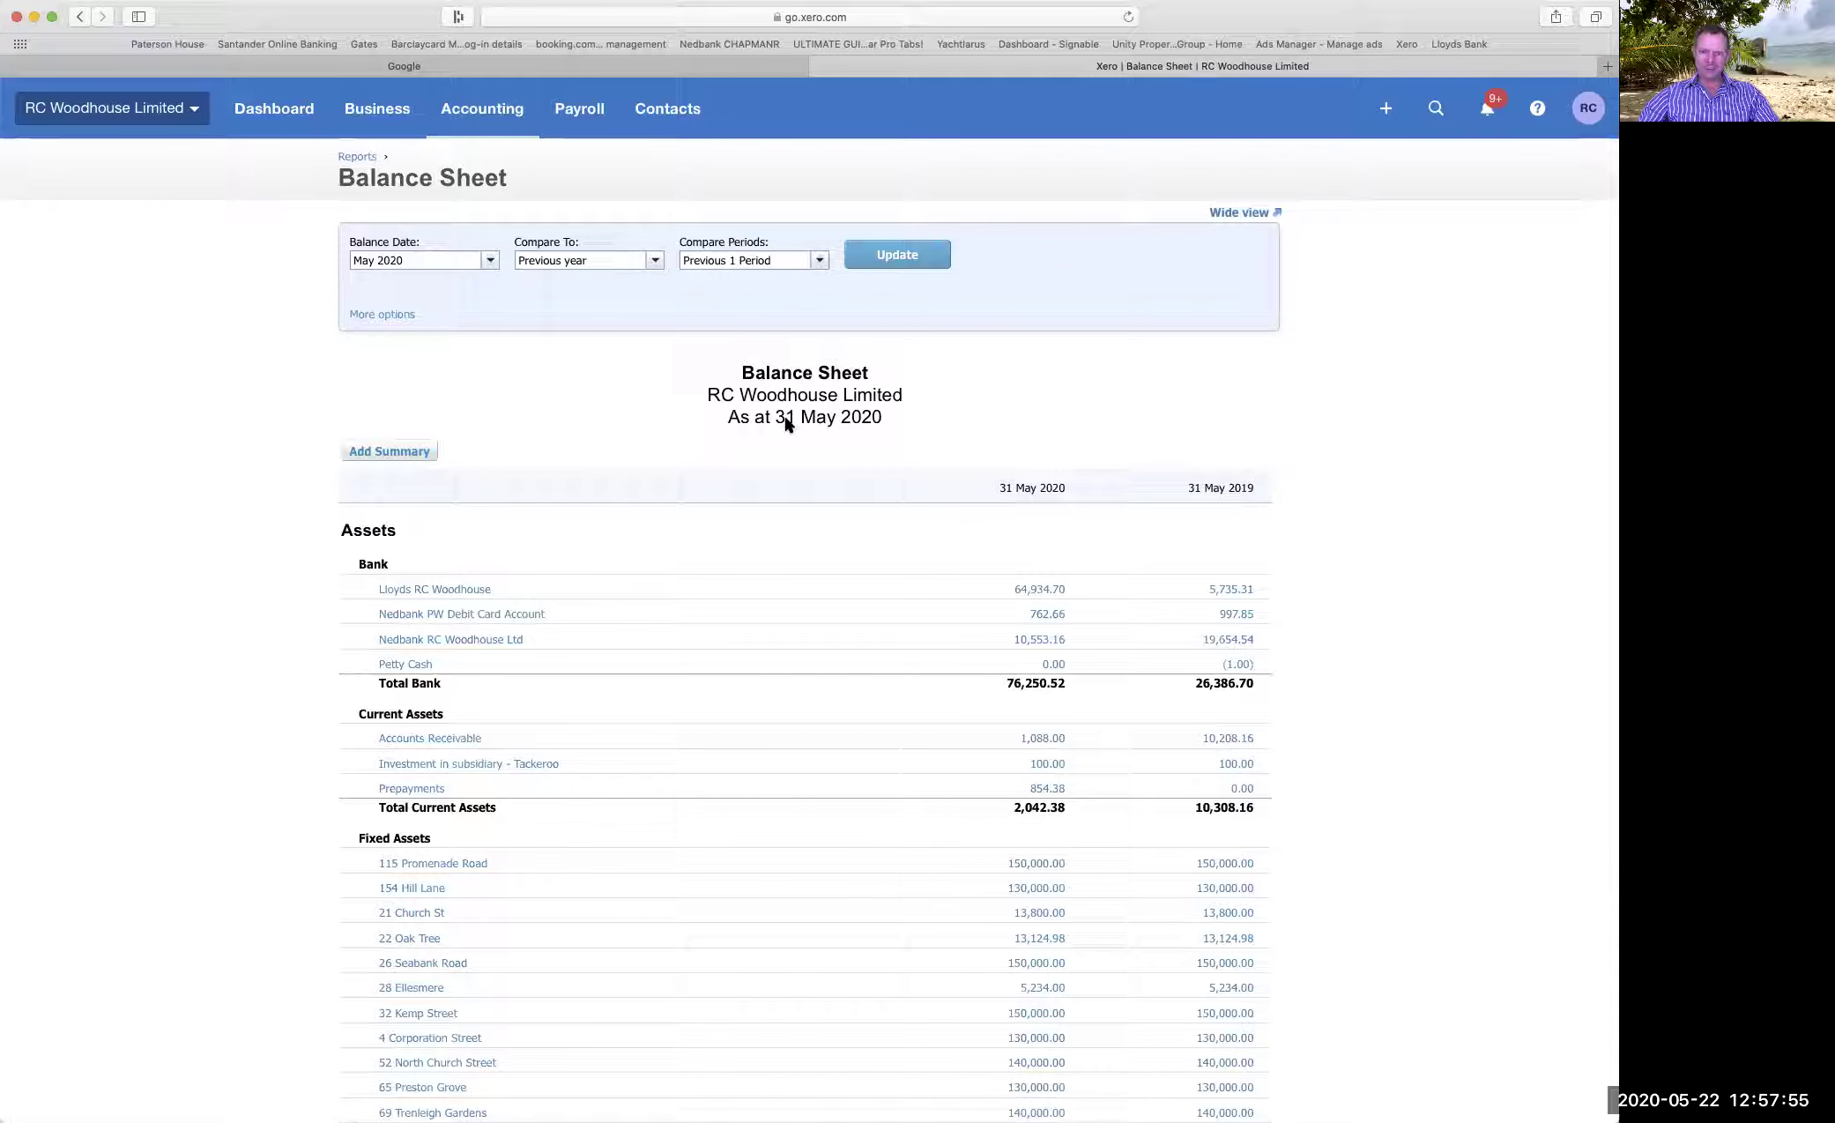
{"action": "left_click", "coordinate": [491, 261]}
{"action": "left_click", "coordinate": [414, 326]}
{"action": "left_click", "coordinate": [895, 265]}
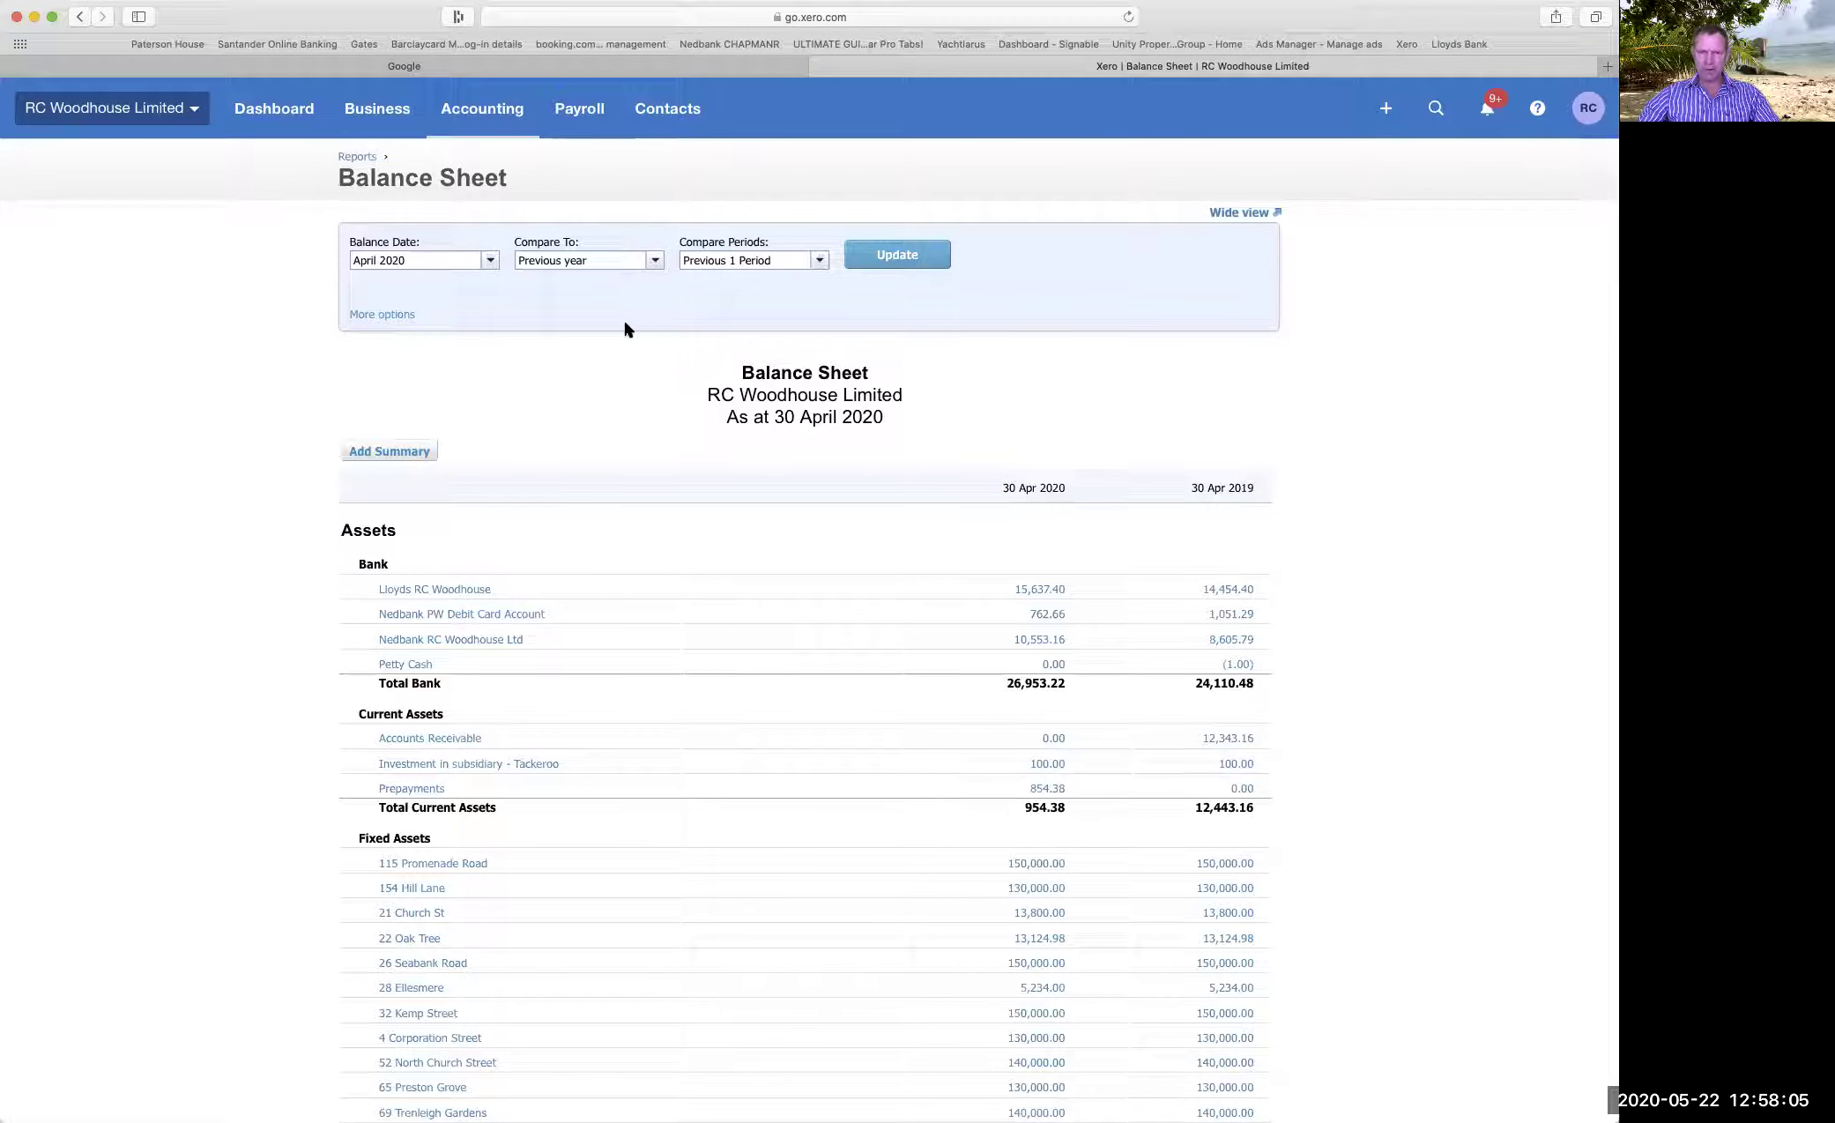
{"action": "scroll", "coordinate": [625, 325], "scroll_direction": "down", "scroll_amount": 5}
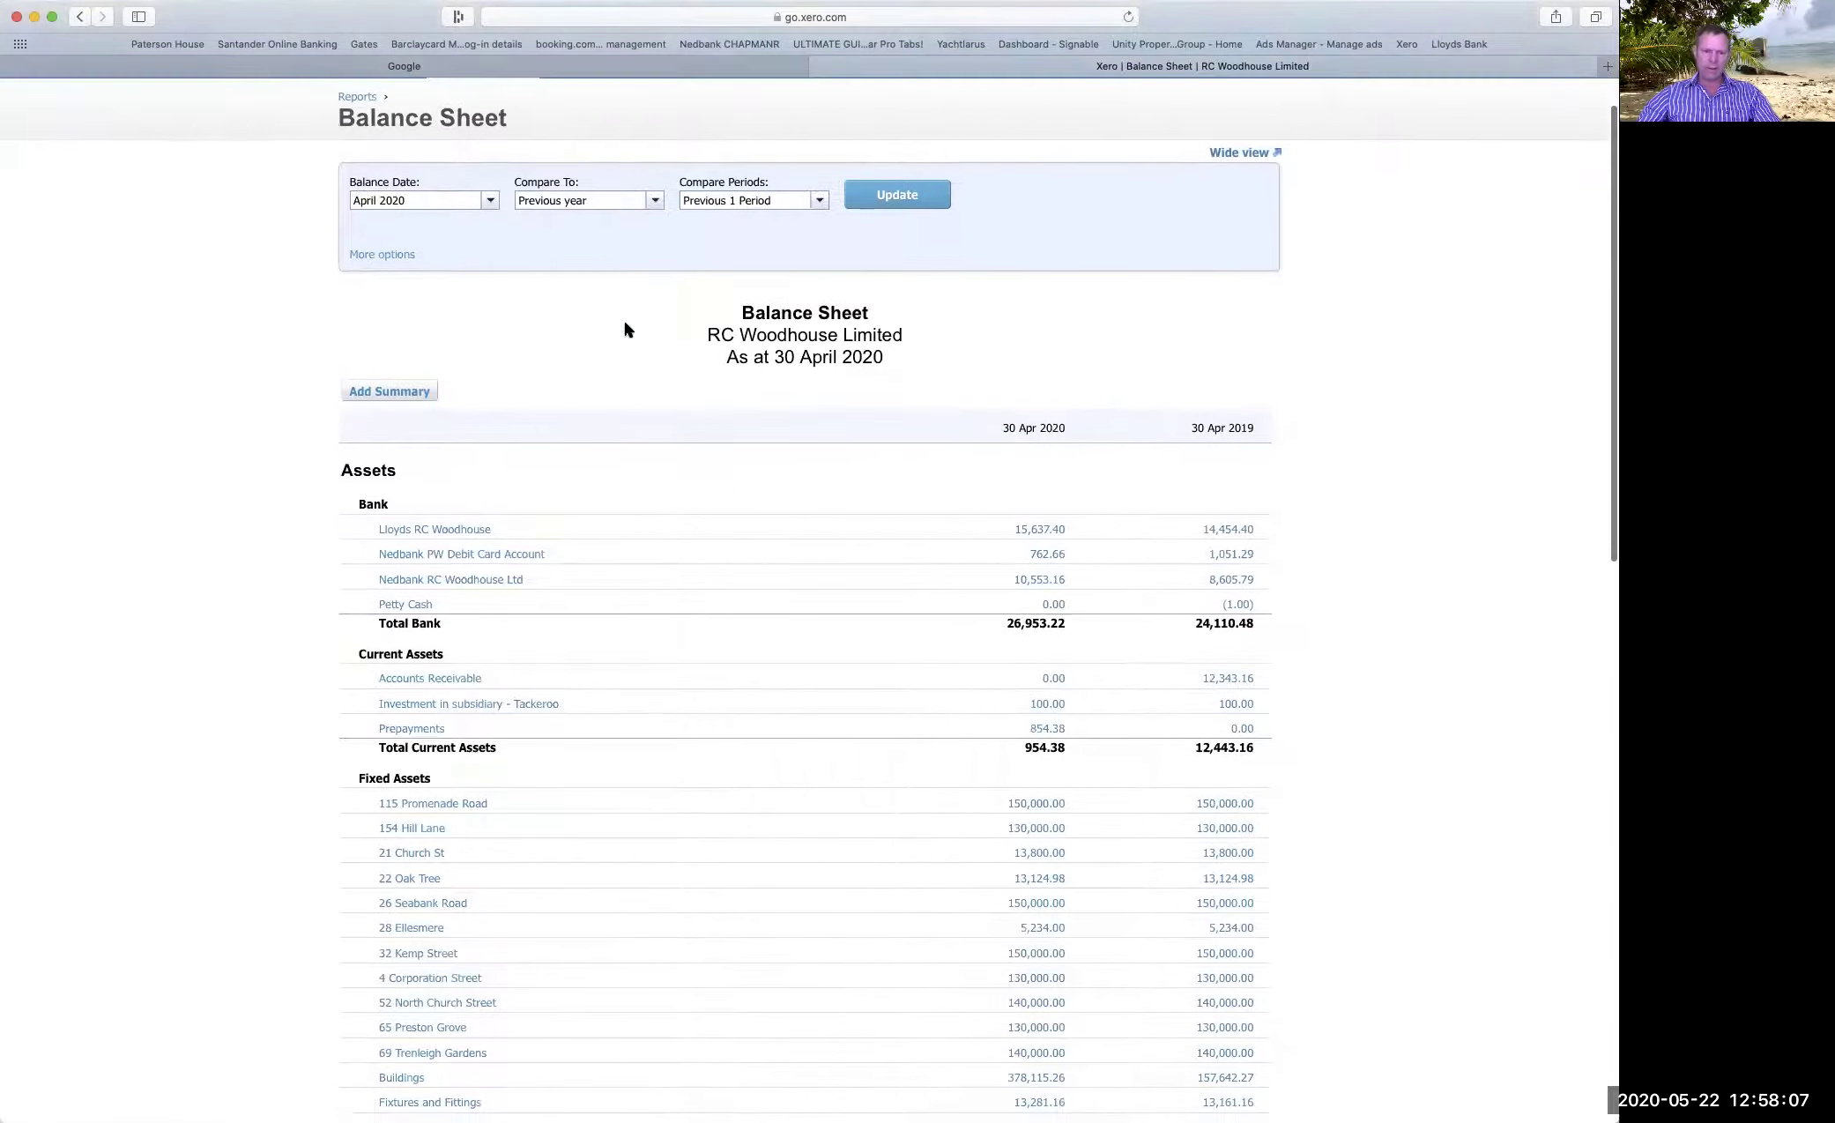
{"action": "scroll", "coordinate": [624, 329], "scroll_direction": "down", "scroll_amount": 1}
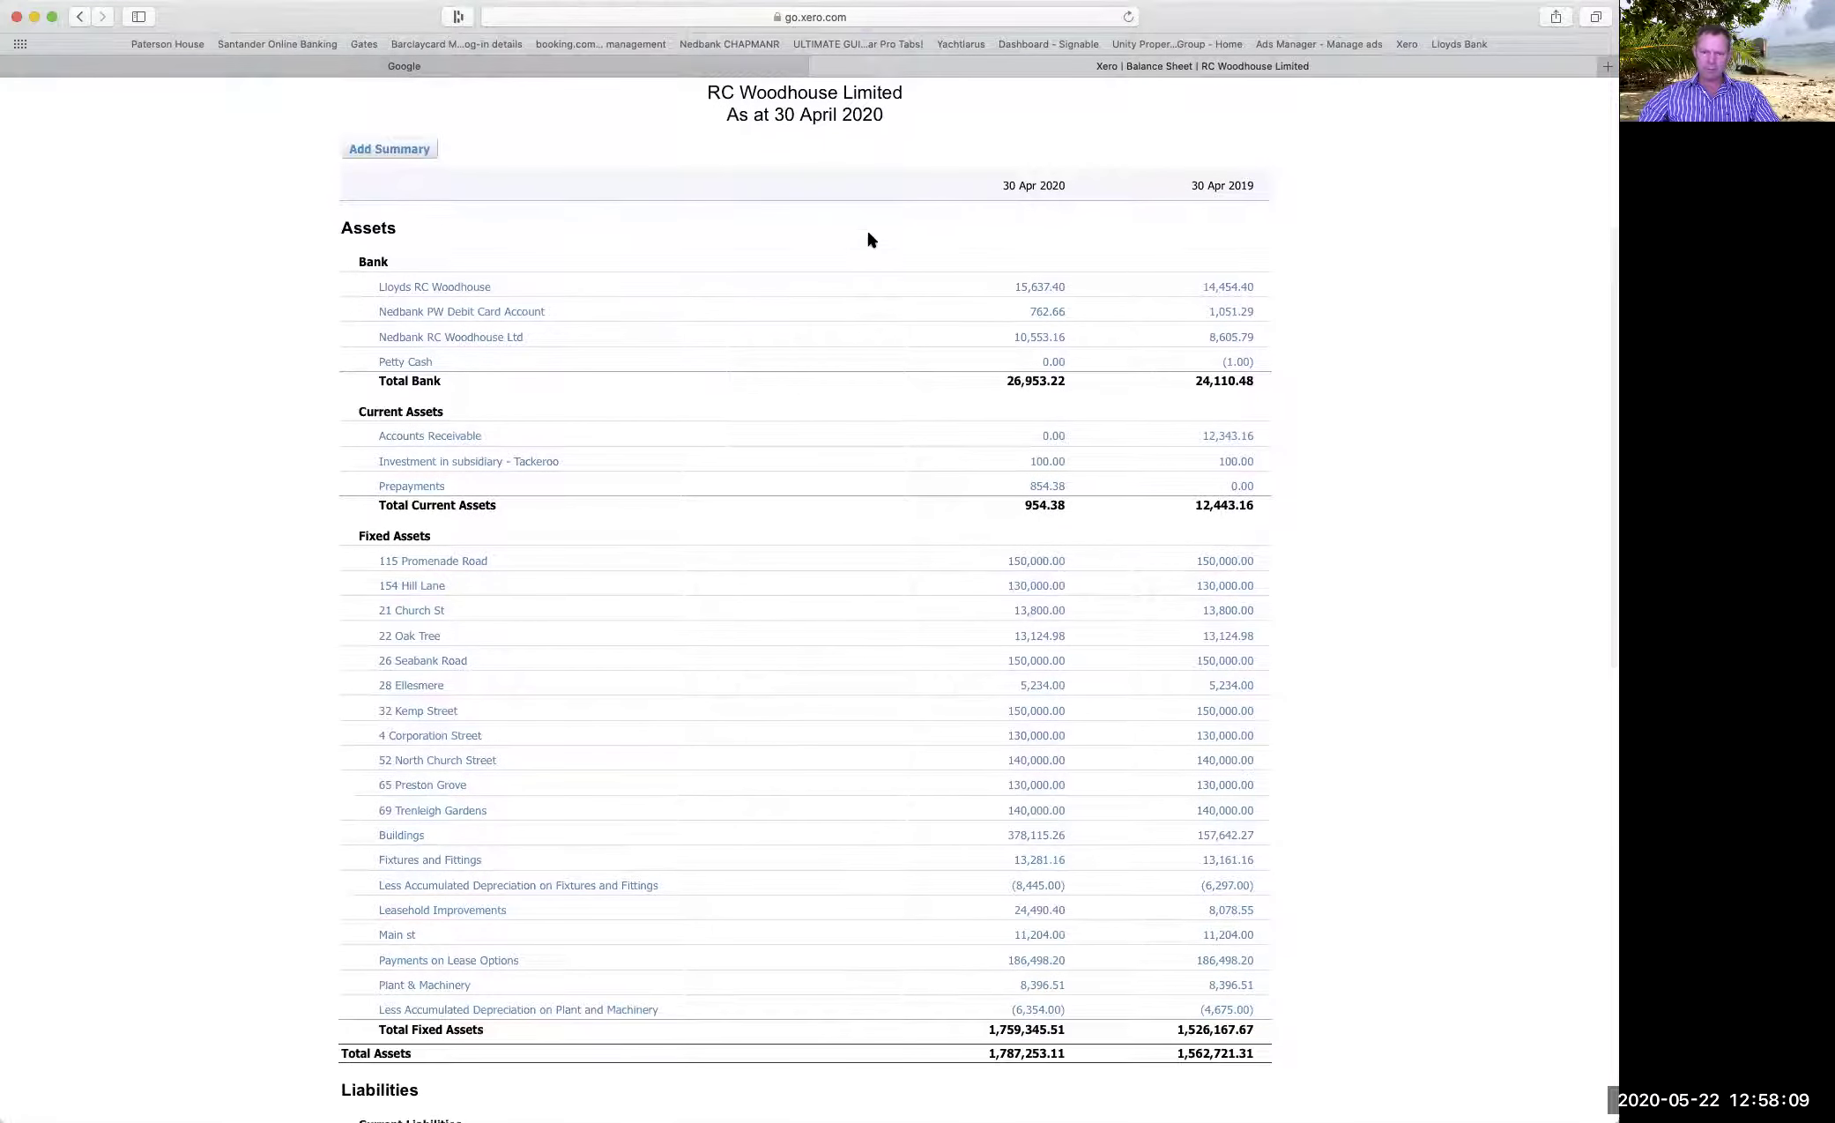
{"action": "scroll", "coordinate": [675, 284], "scroll_direction": "down", "scroll_amount": 2}
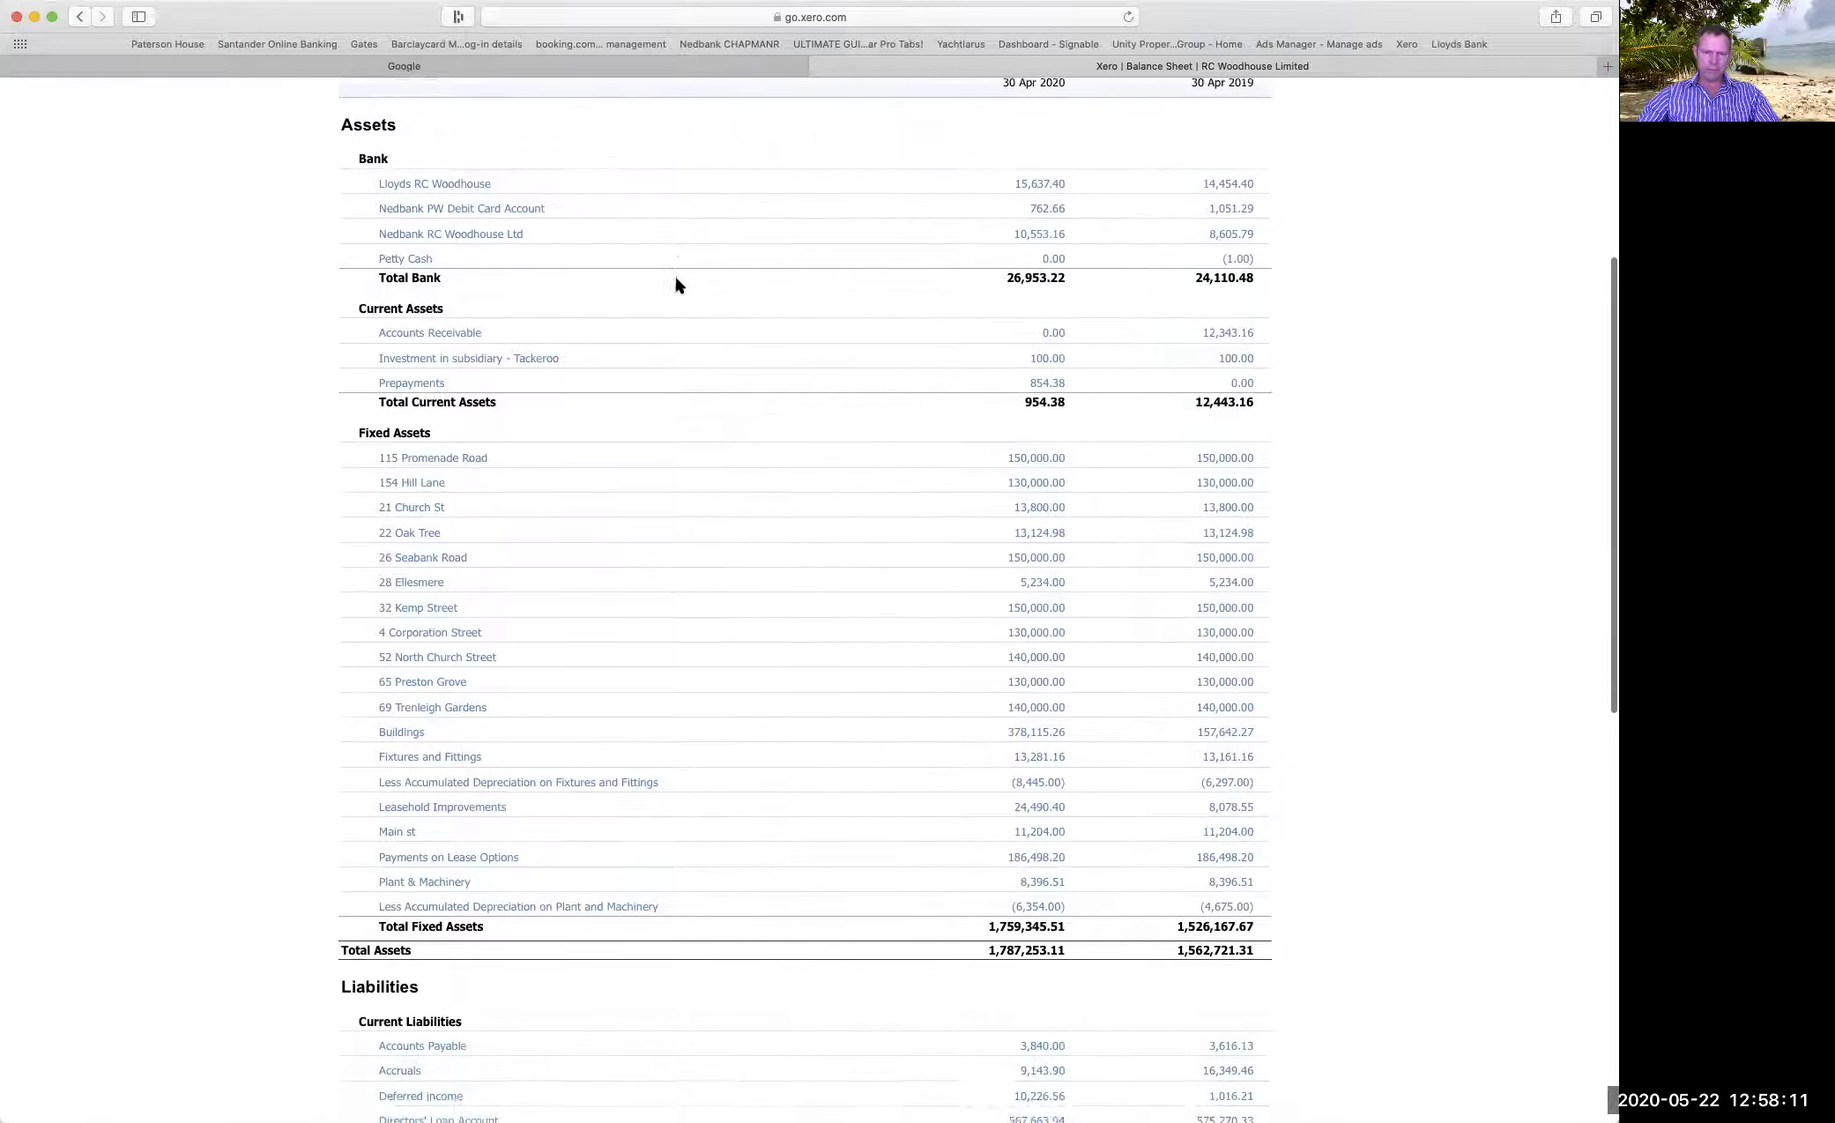
{"action": "scroll", "coordinate": [676, 283], "scroll_direction": "up", "scroll_amount": 3}
{"action": "scroll", "coordinate": [676, 286], "scroll_direction": "down", "scroll_amount": 3}
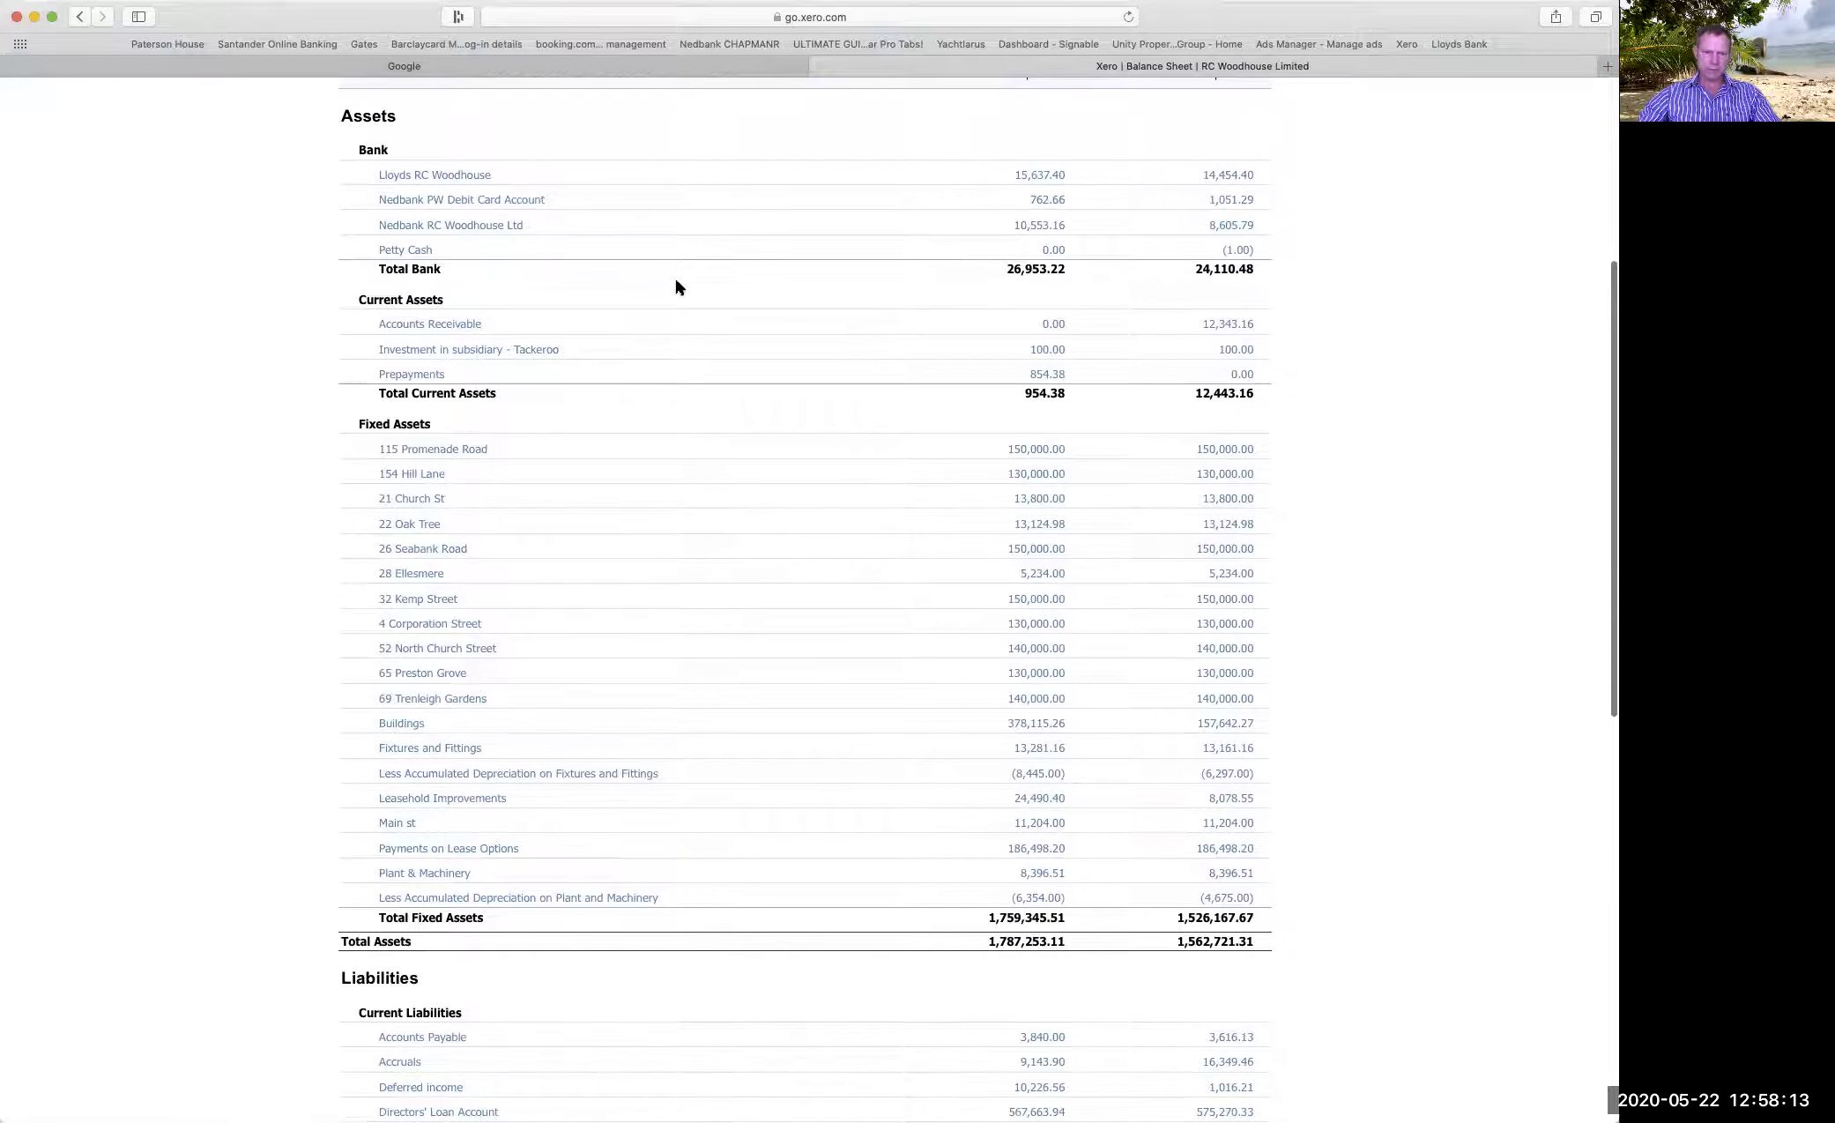
{"action": "scroll", "coordinate": [671, 282], "scroll_direction": "up", "scroll_amount": 1}
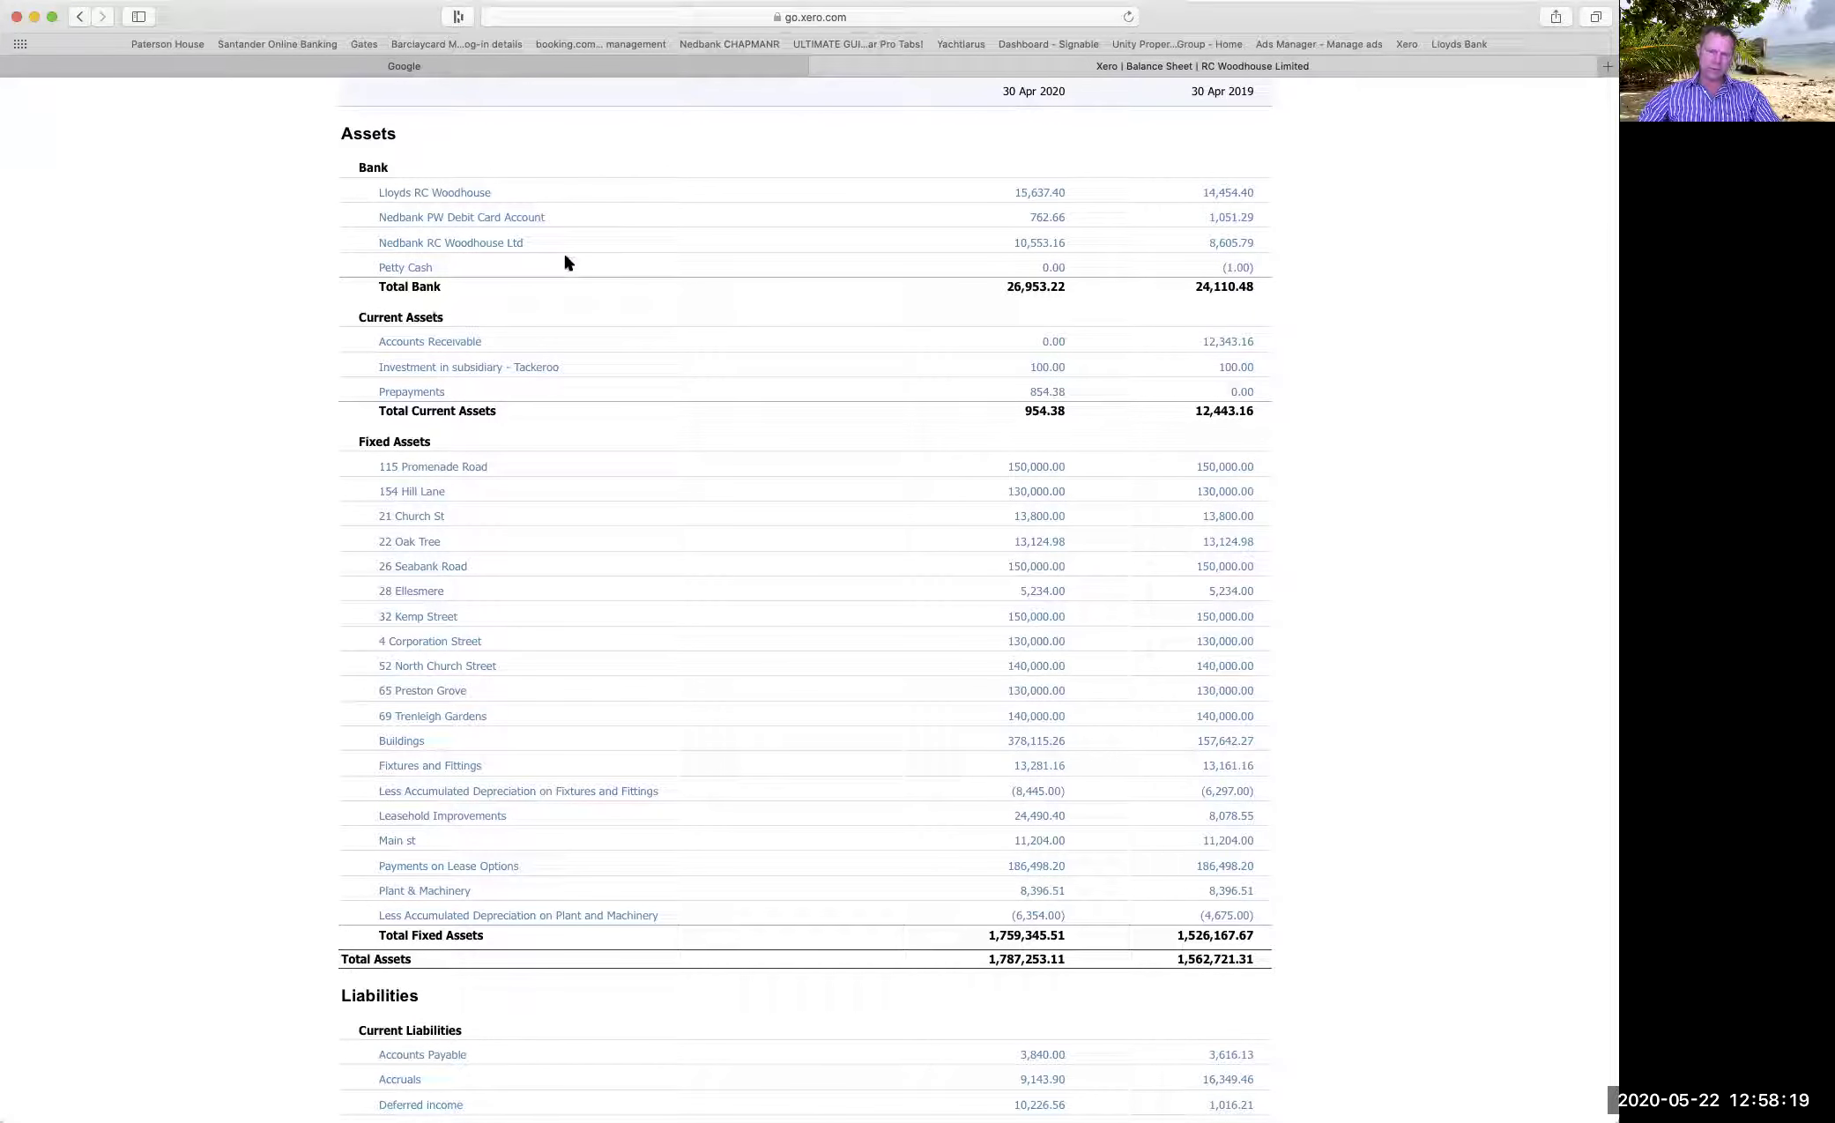
{"action": "scroll", "coordinate": [565, 263], "scroll_direction": "down", "scroll_amount": 1}
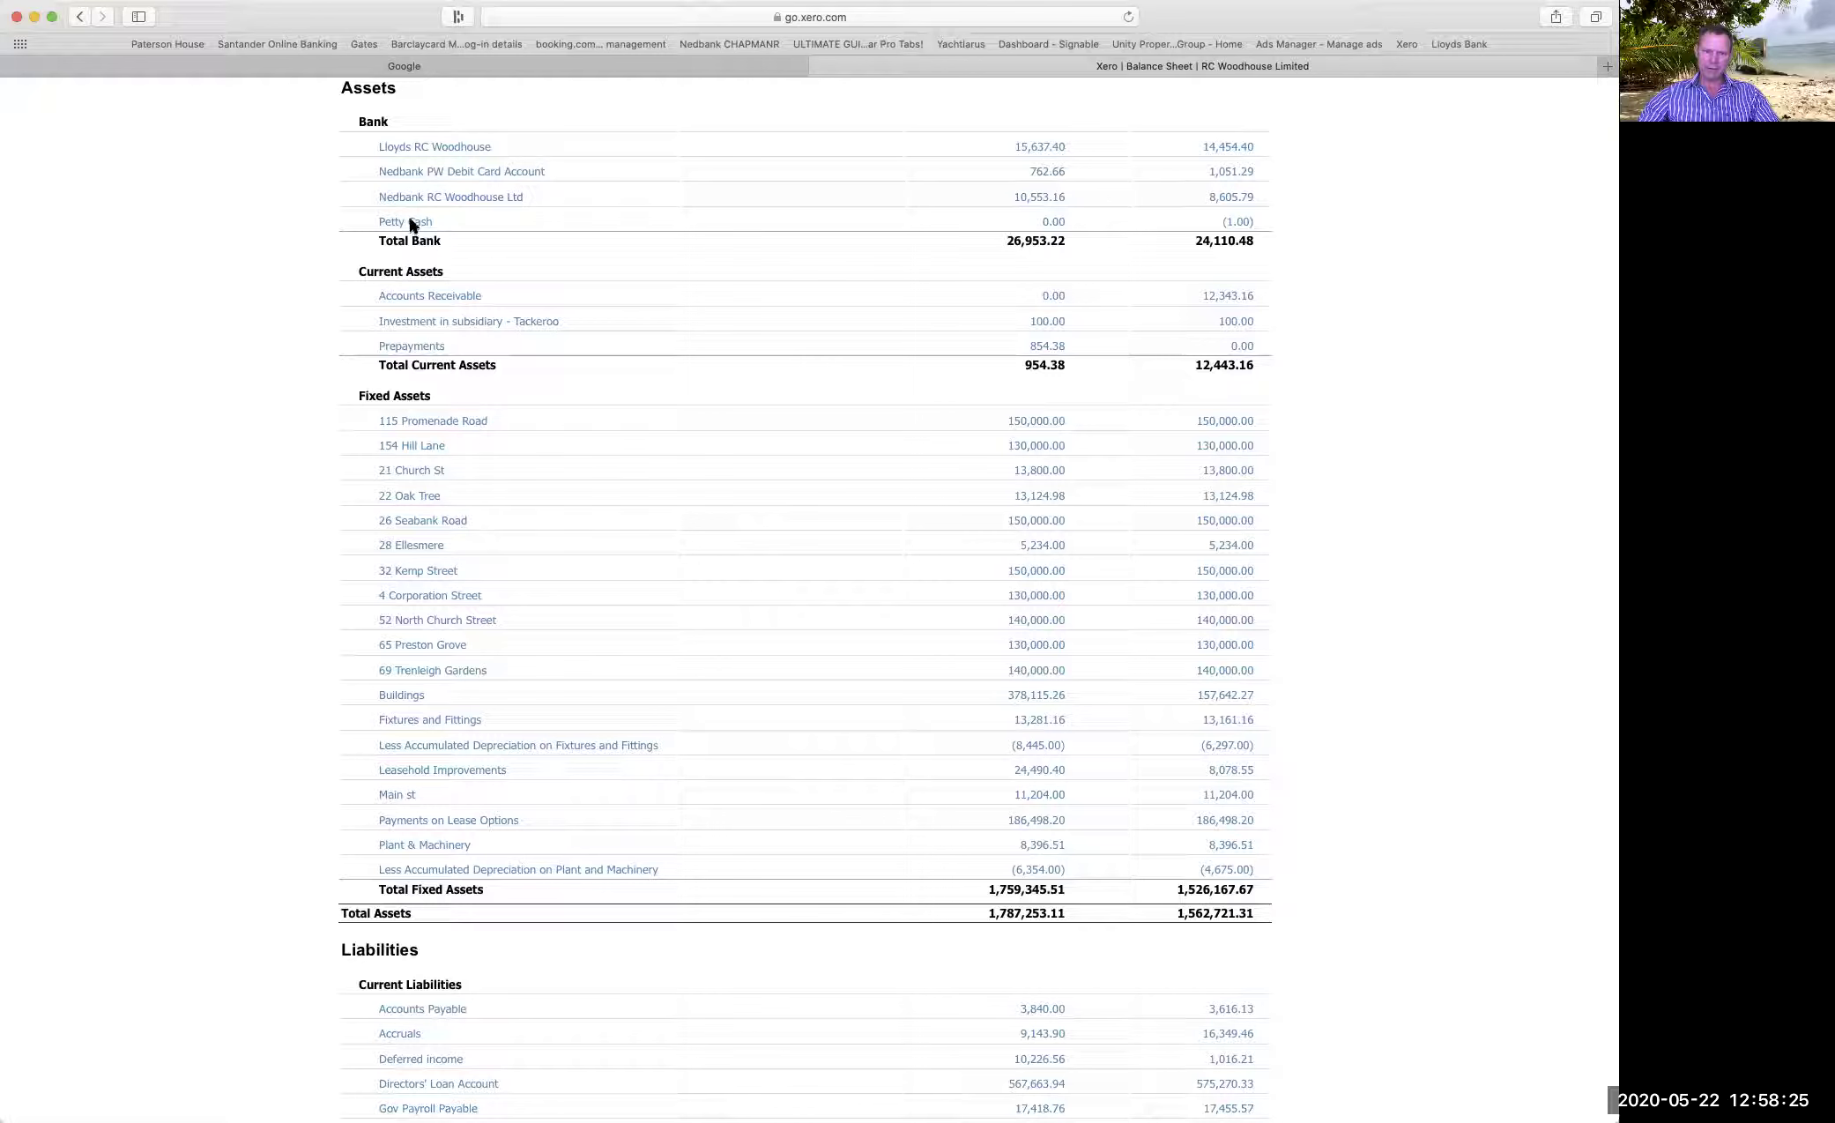
{"action": "scroll", "coordinate": [455, 296], "scroll_direction": "down", "scroll_amount": 1}
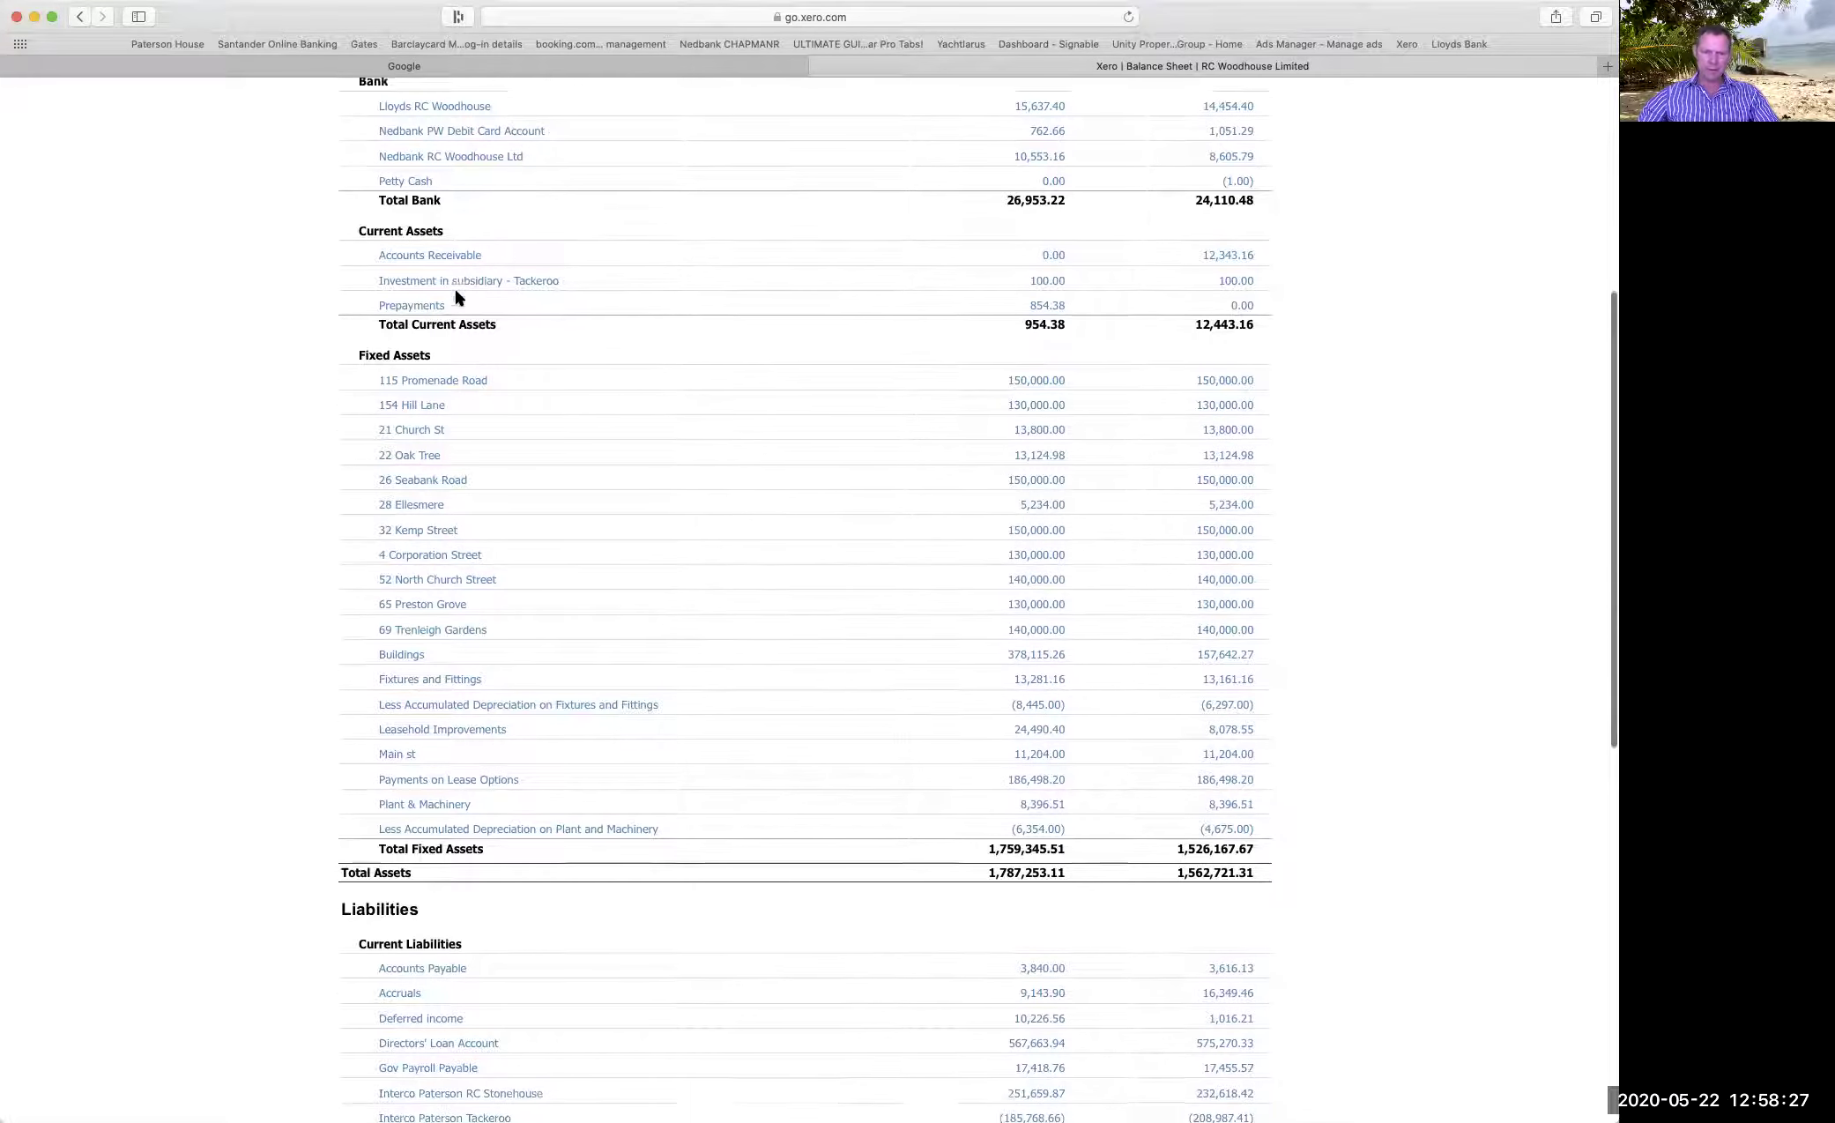
{"action": "scroll", "coordinate": [455, 291], "scroll_direction": "down", "scroll_amount": 1}
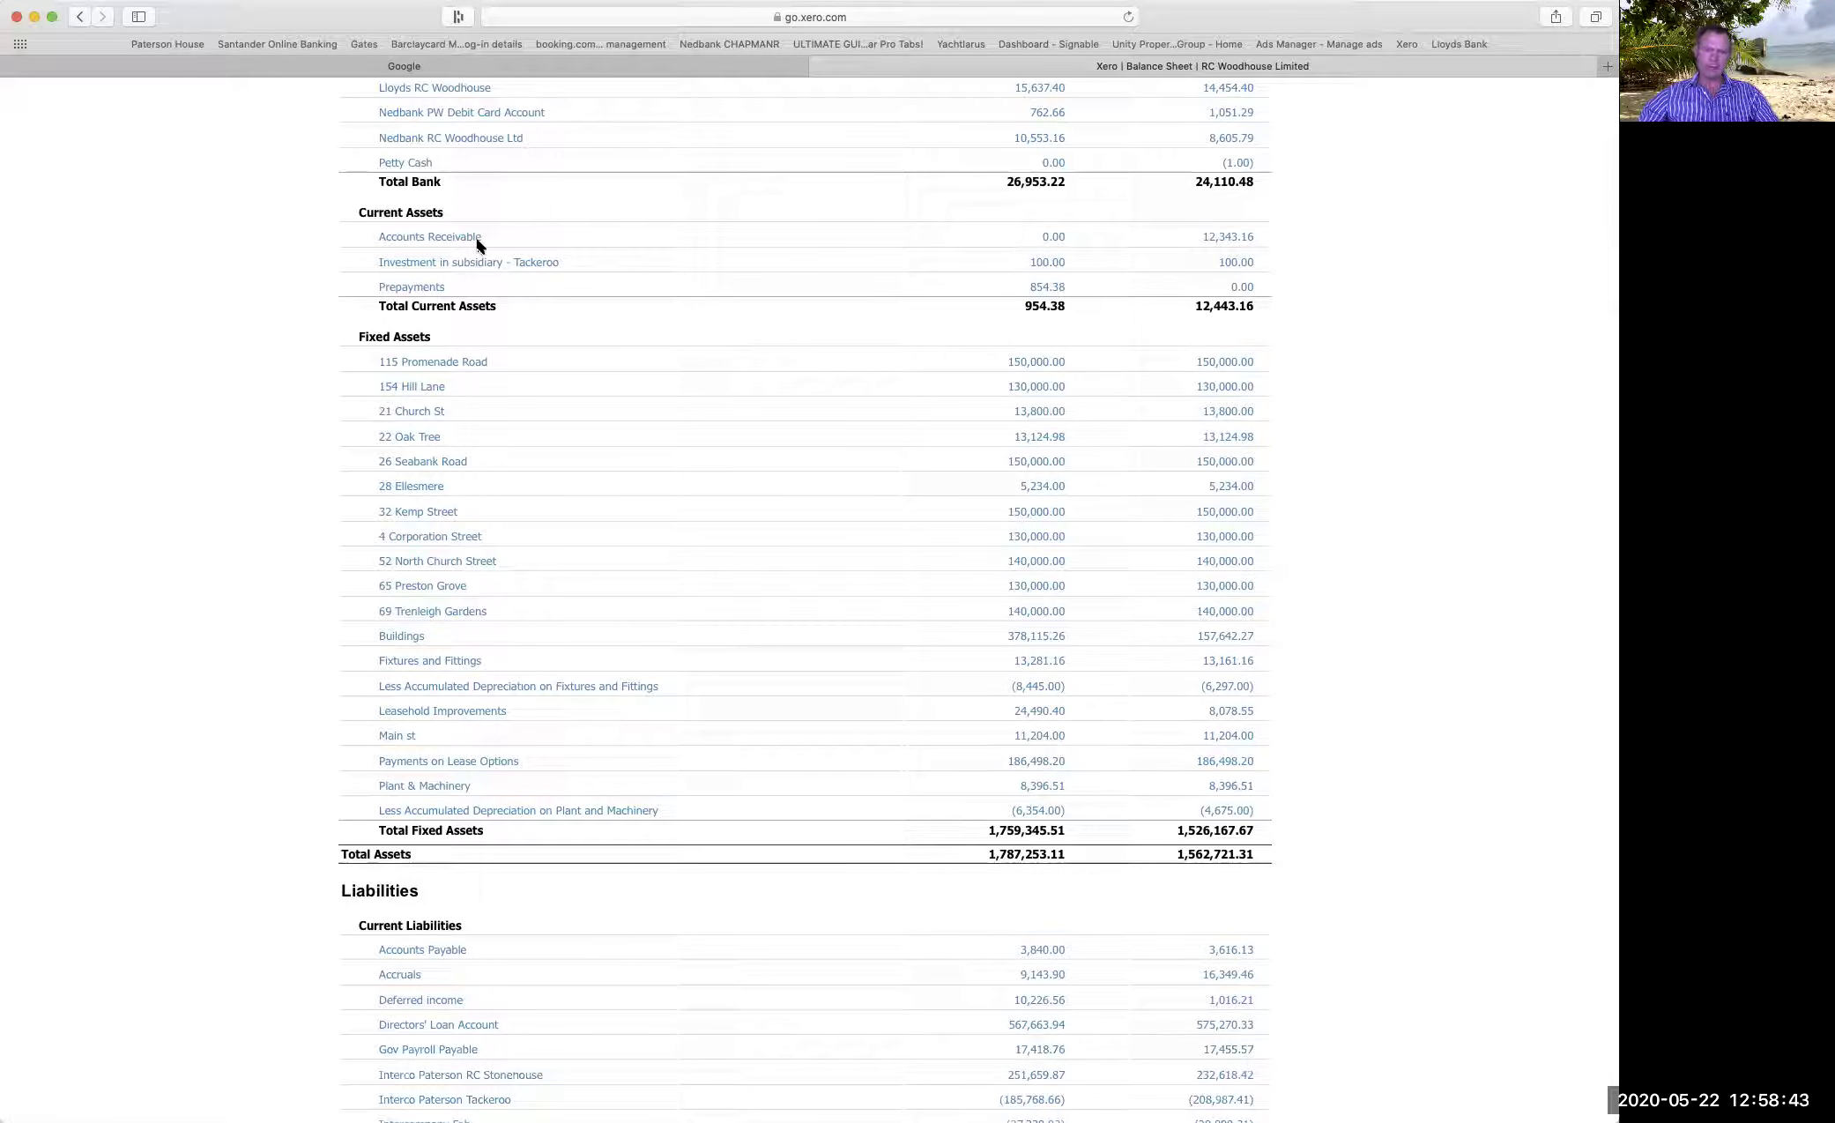
{"action": "scroll", "coordinate": [476, 241], "scroll_direction": "down", "scroll_amount": 3}
{"action": "scroll", "coordinate": [478, 241], "scroll_direction": "down", "scroll_amount": 3}
{"action": "scroll", "coordinate": [477, 238], "scroll_direction": "down", "scroll_amount": 1}
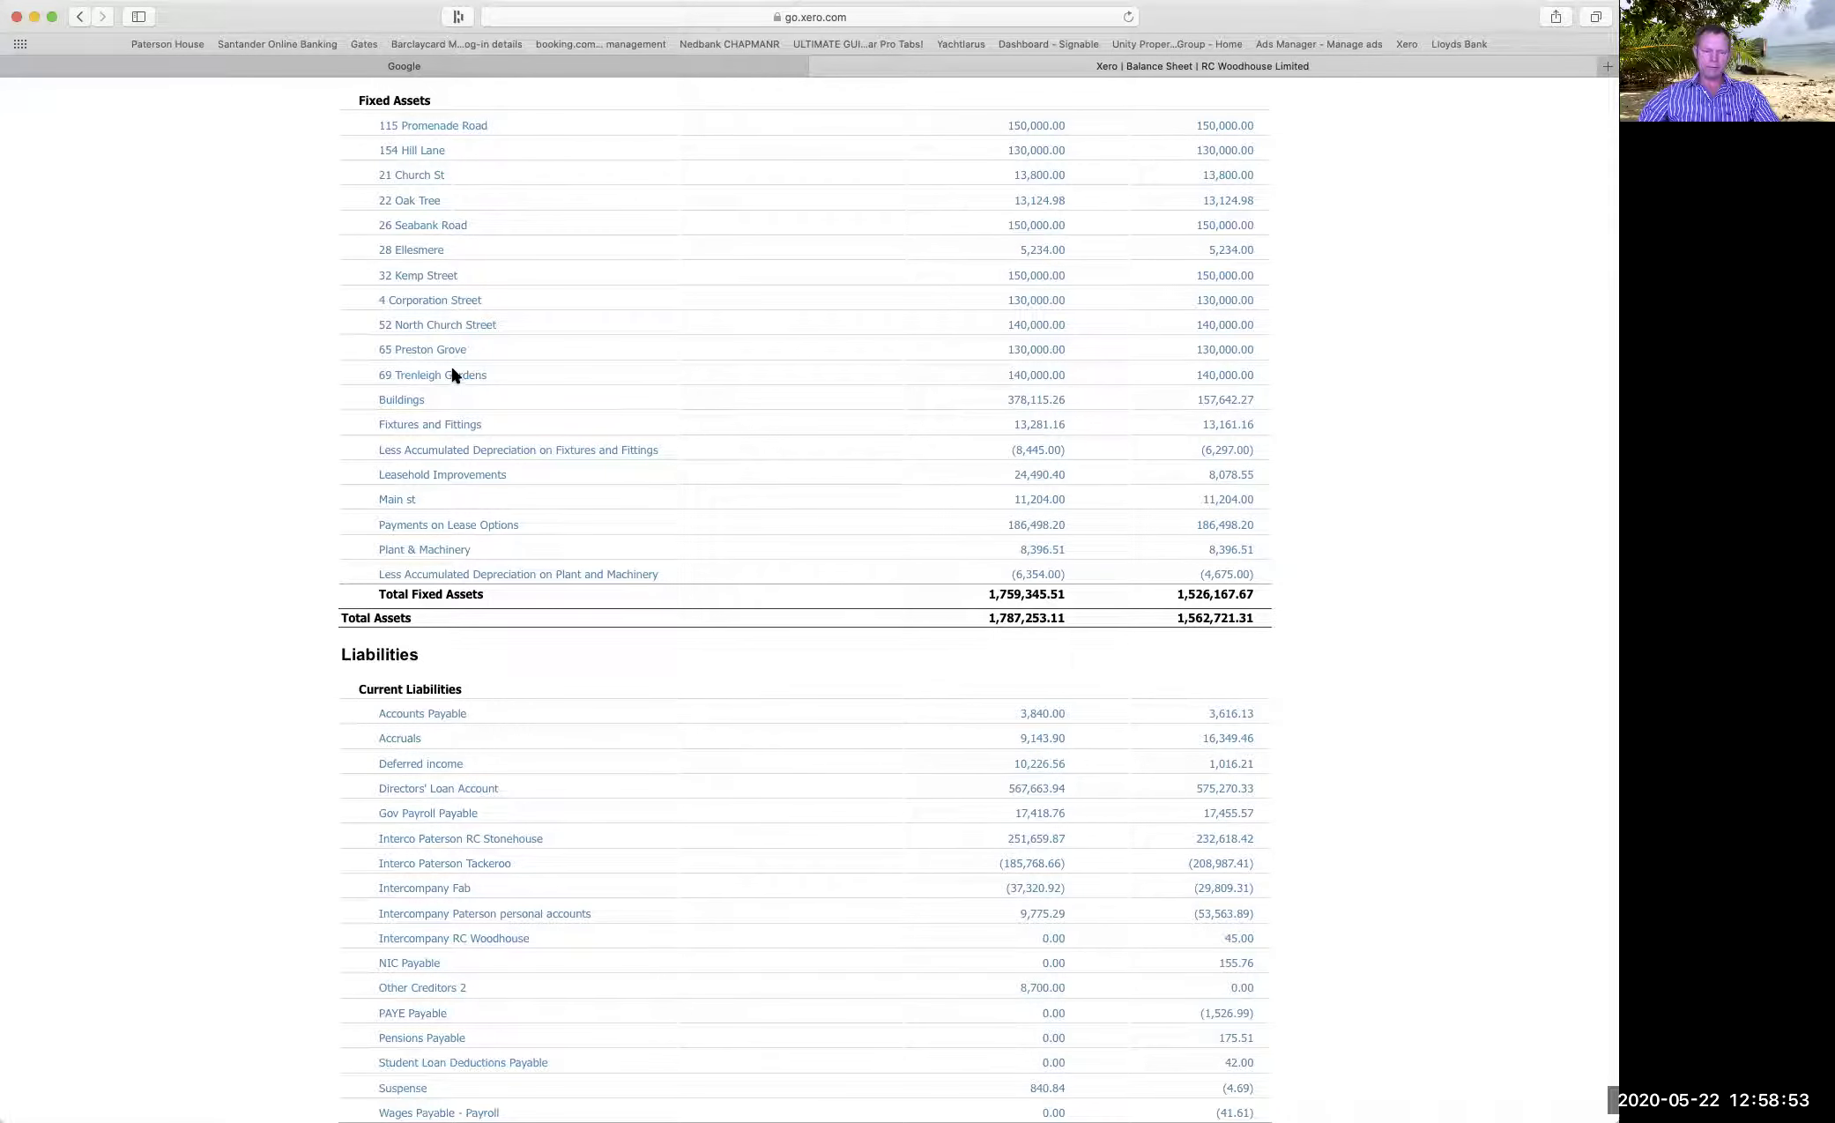
{"action": "scroll", "coordinate": [442, 366], "scroll_direction": "down", "scroll_amount": 2}
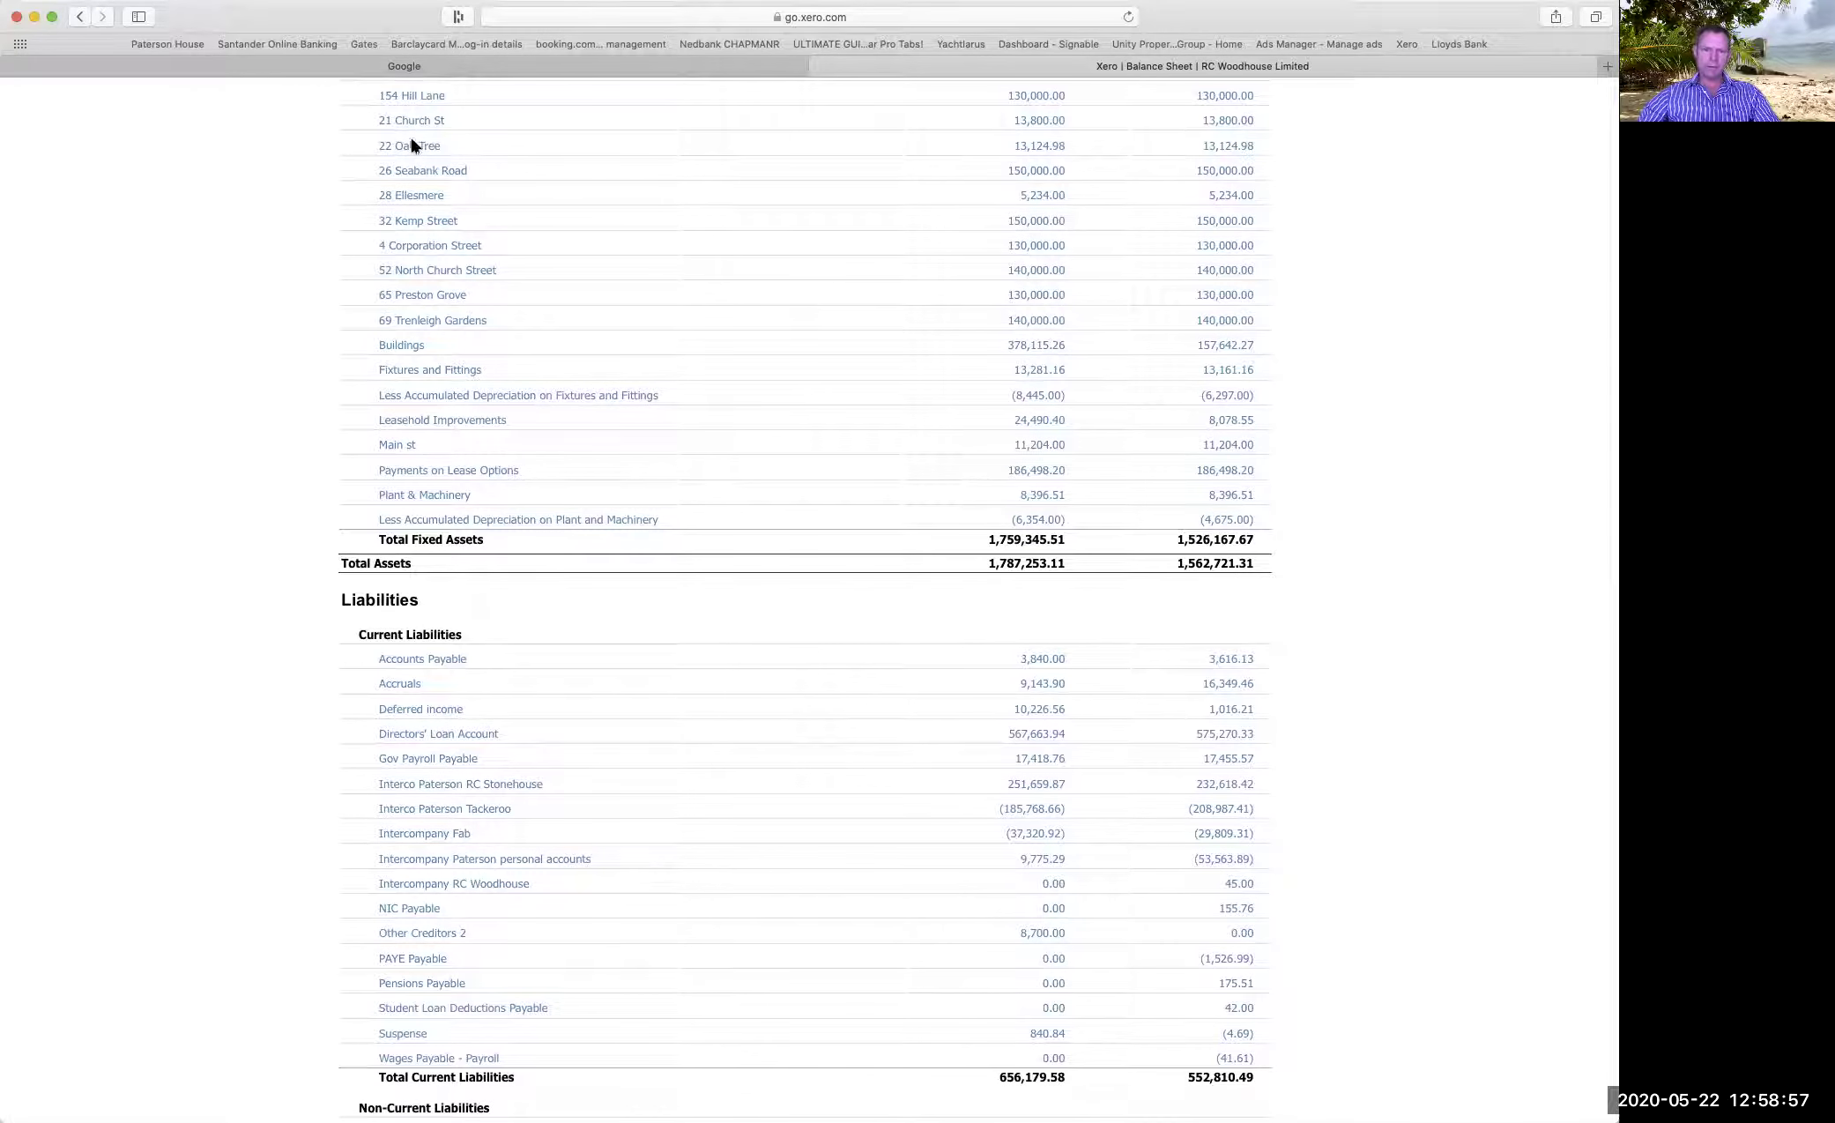
{"action": "scroll", "coordinate": [409, 133], "scroll_direction": "up", "scroll_amount": 2}
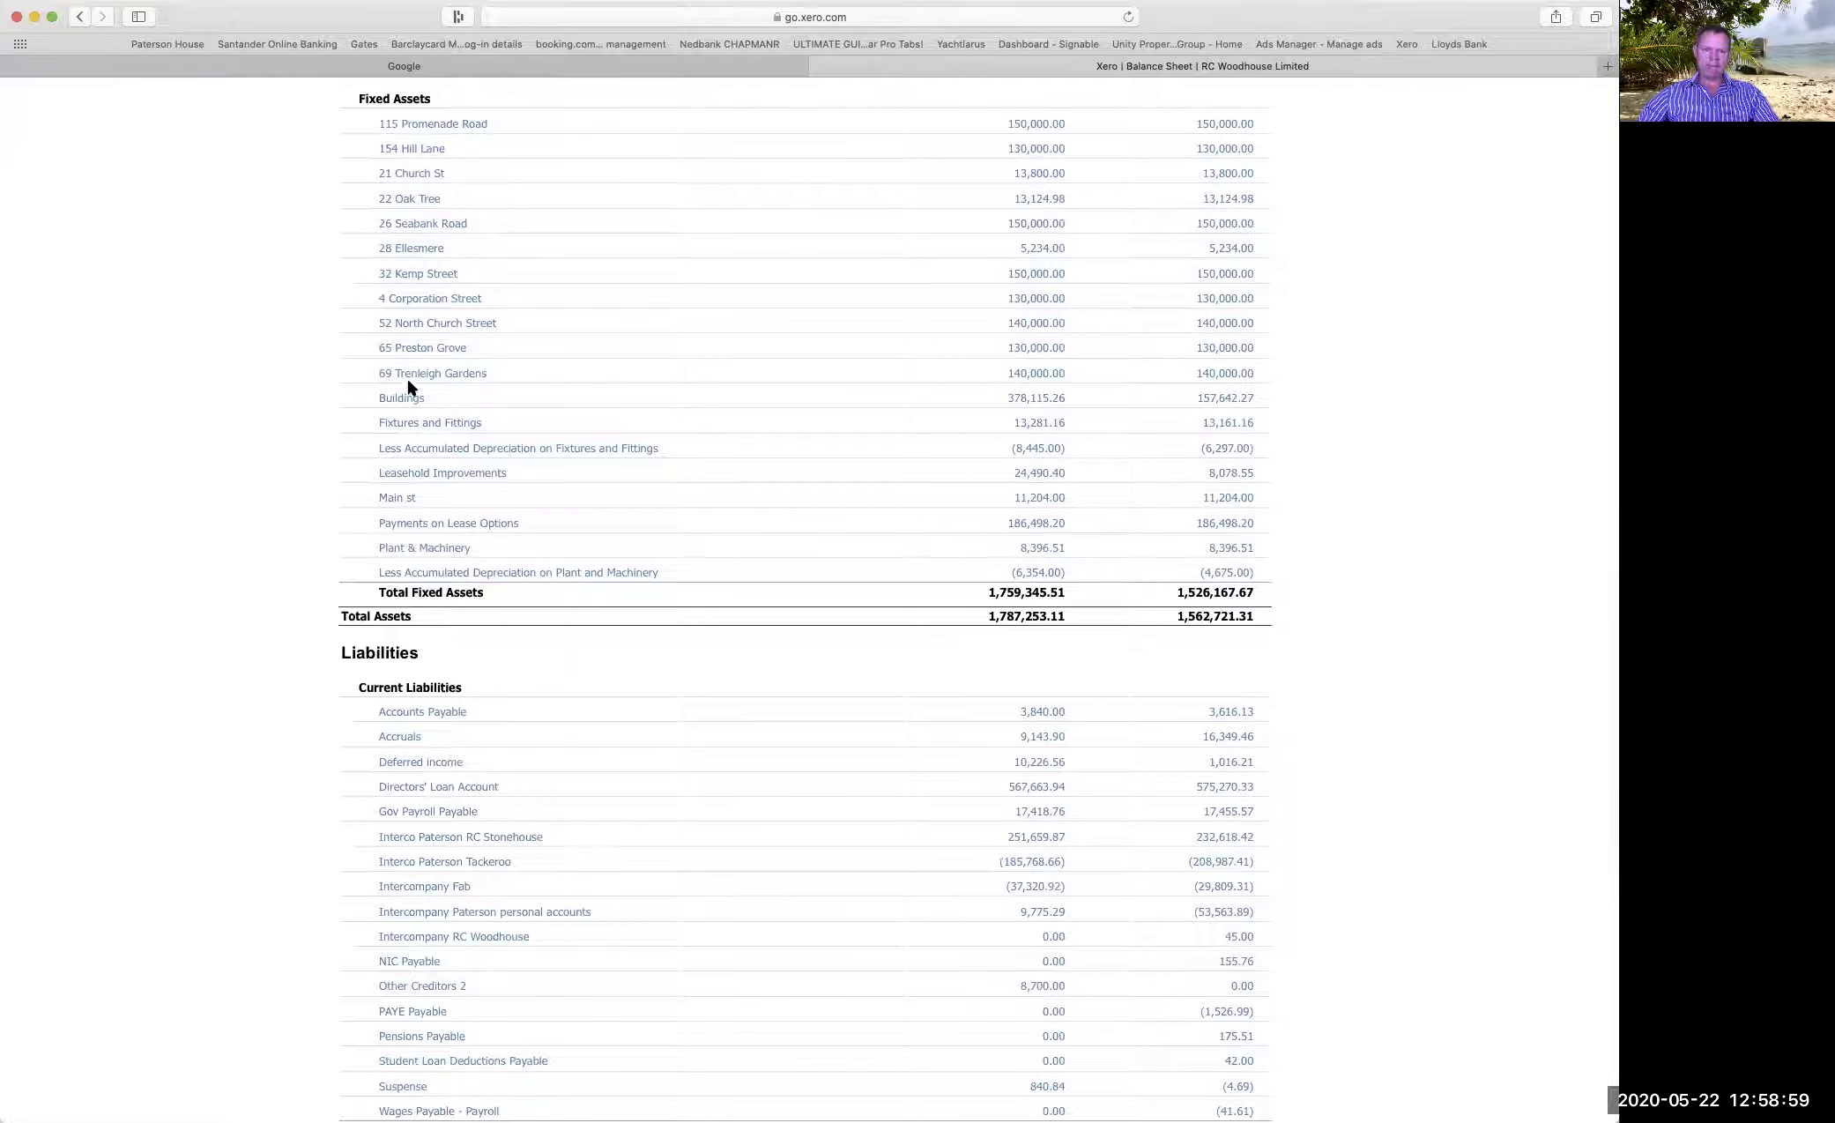
{"action": "scroll", "coordinate": [416, 397], "scroll_direction": "down", "scroll_amount": 1}
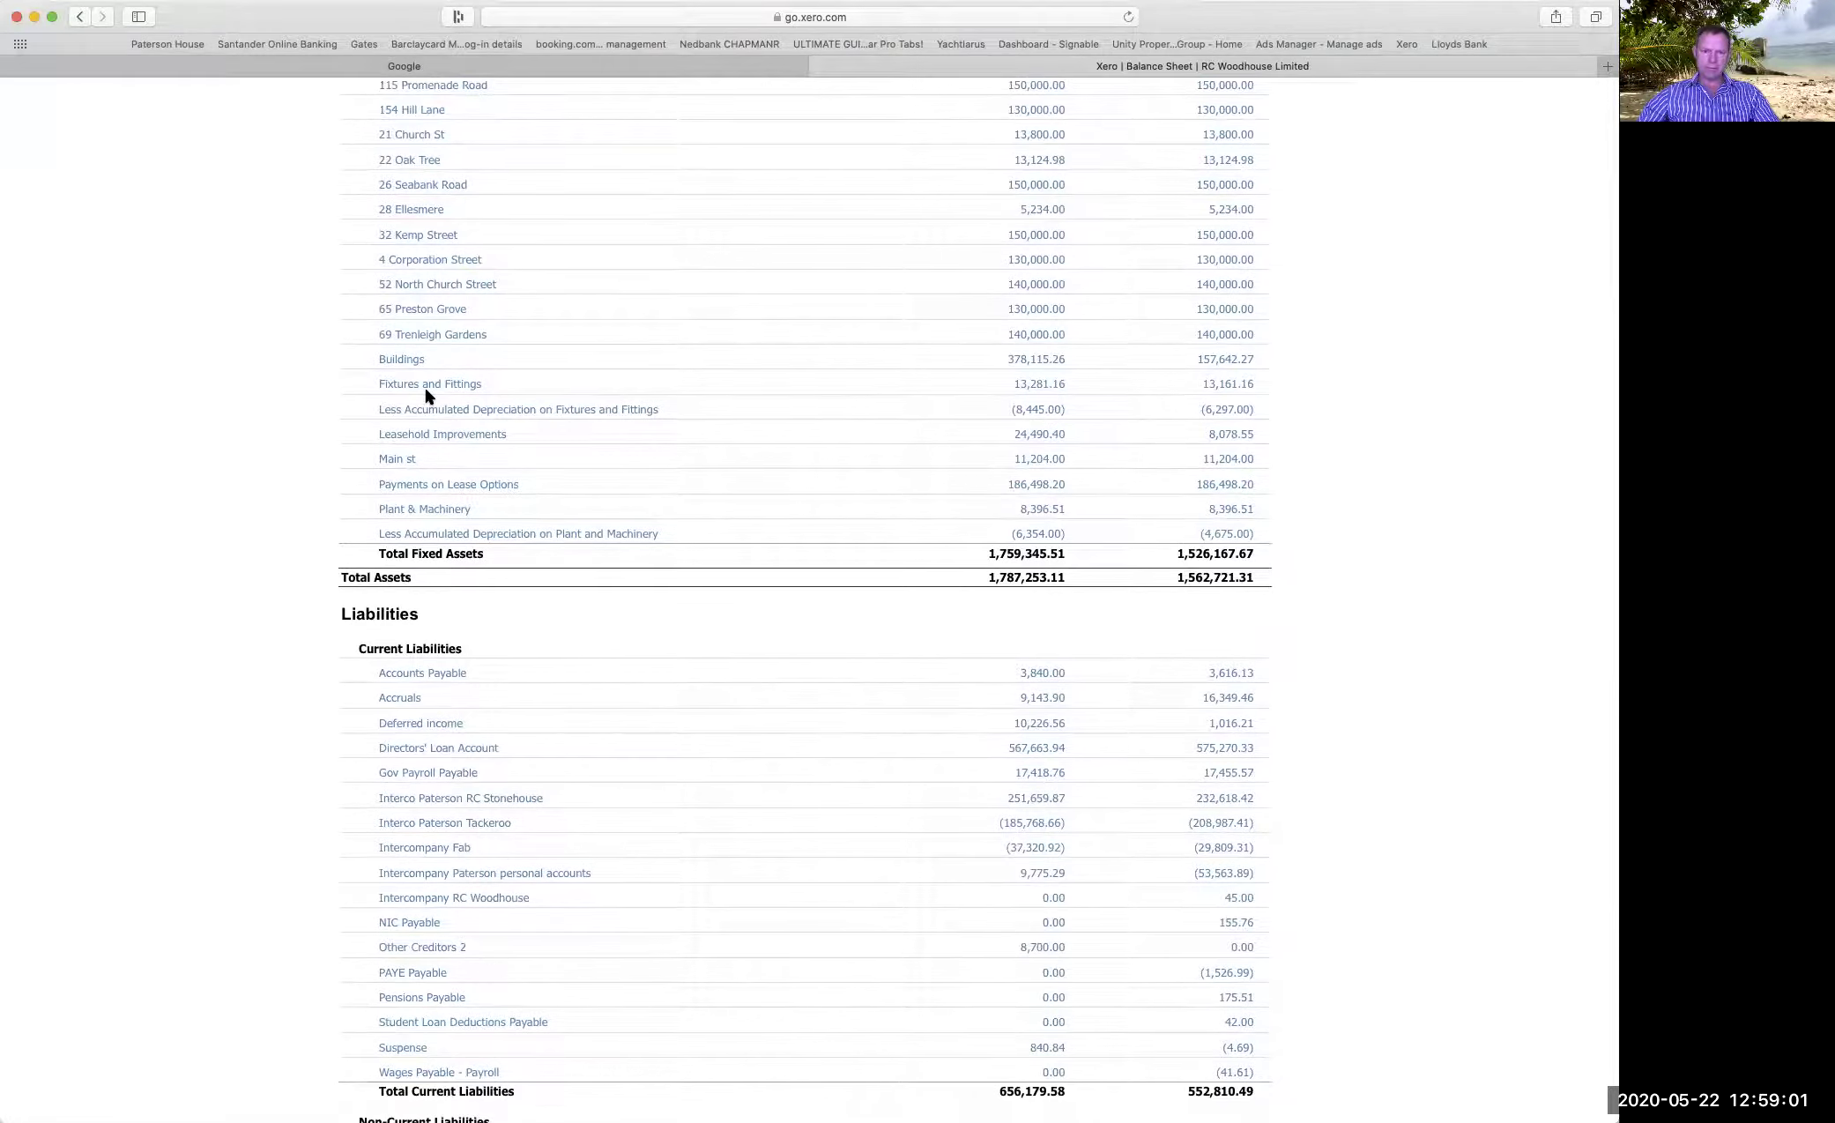
{"action": "scroll", "coordinate": [424, 384], "scroll_direction": "down", "scroll_amount": 3}
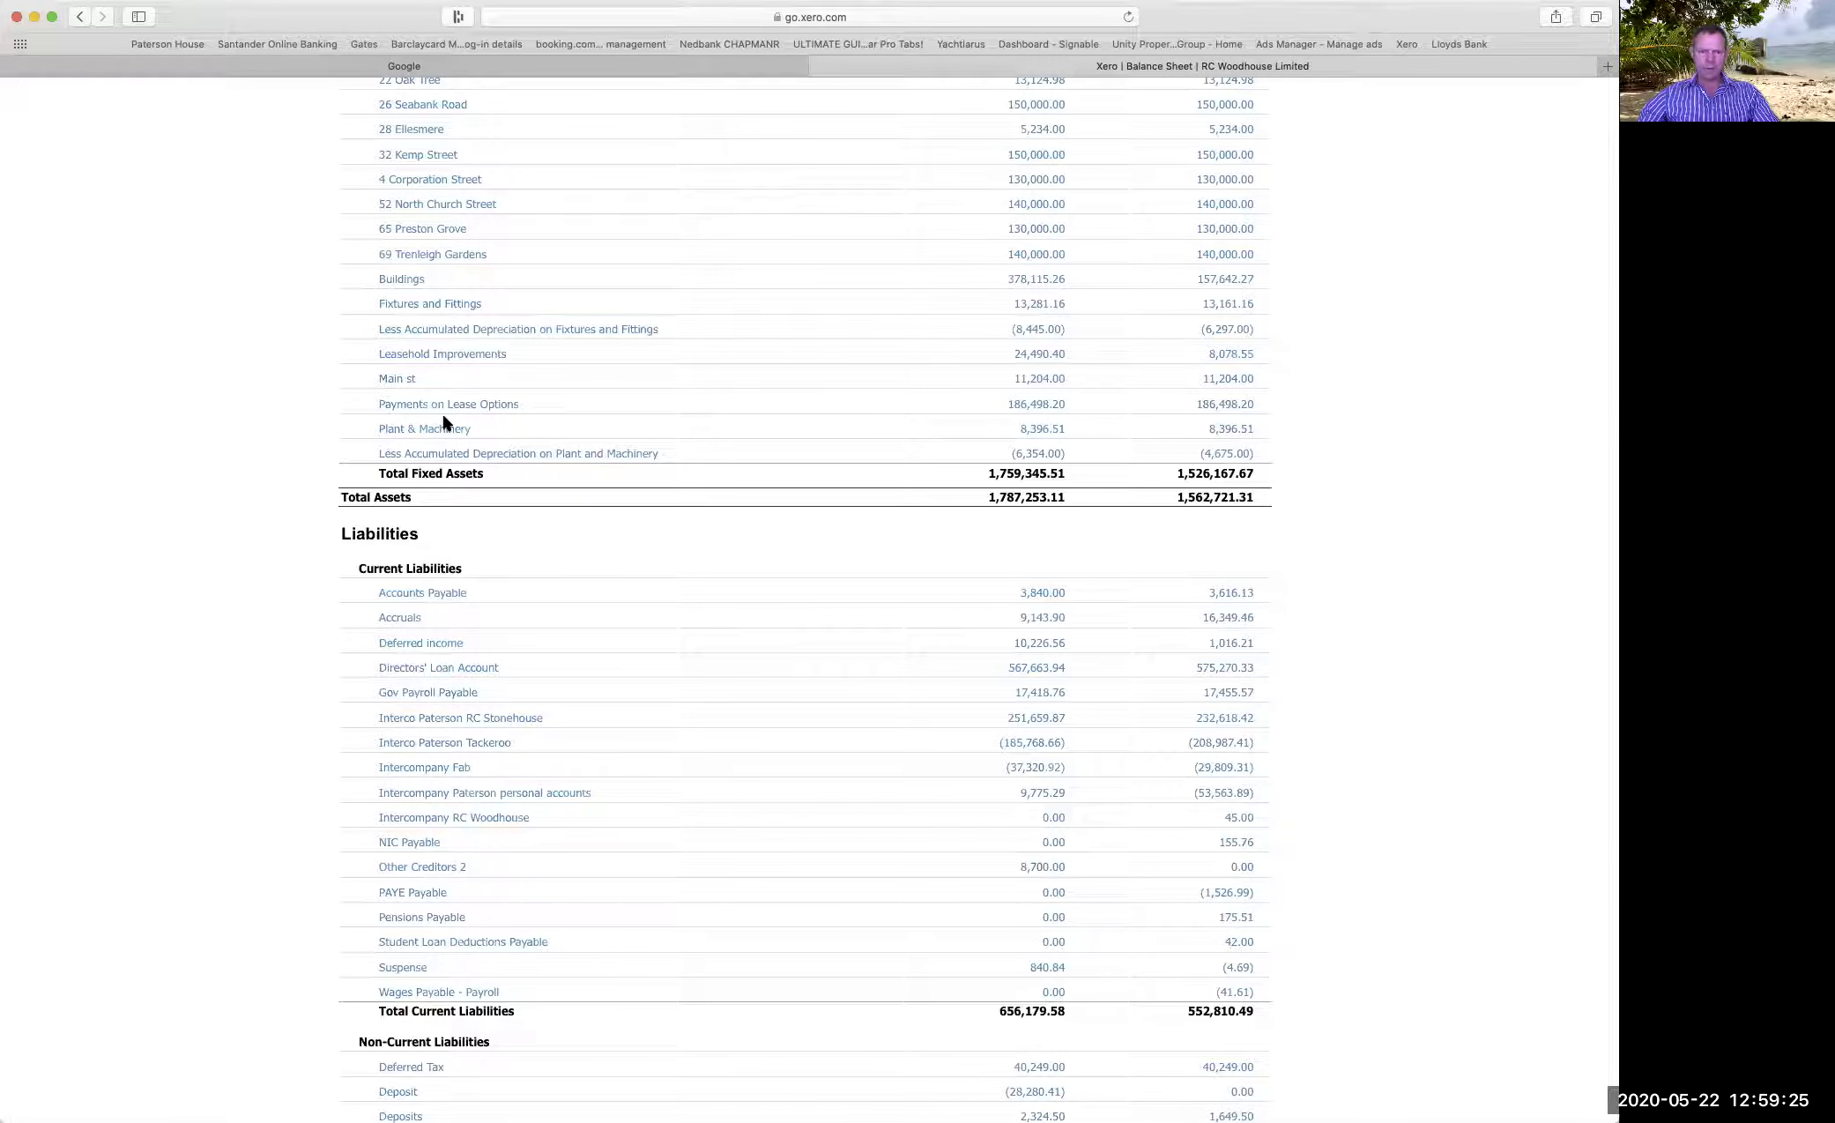
{"action": "scroll", "coordinate": [451, 407], "scroll_direction": "down", "scroll_amount": 2}
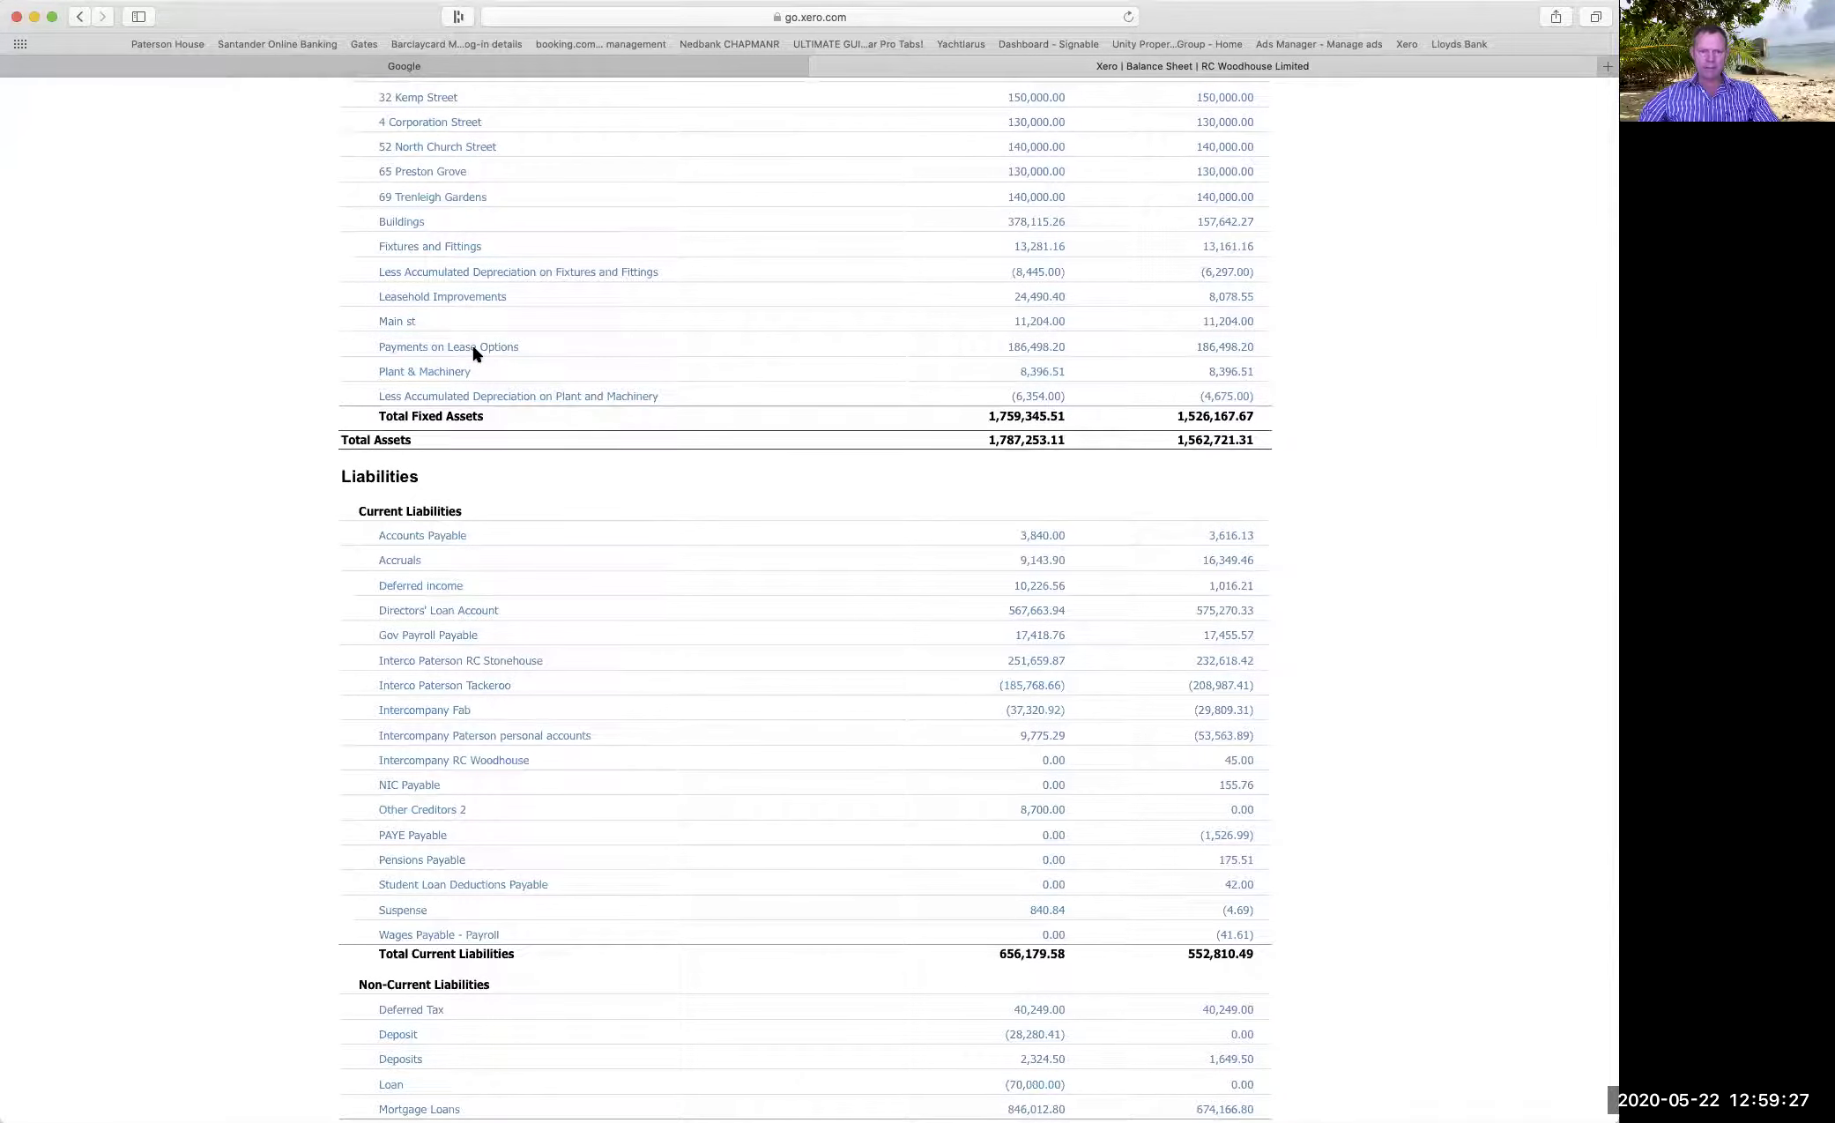
{"action": "scroll", "coordinate": [474, 354], "scroll_direction": "down", "scroll_amount": 3}
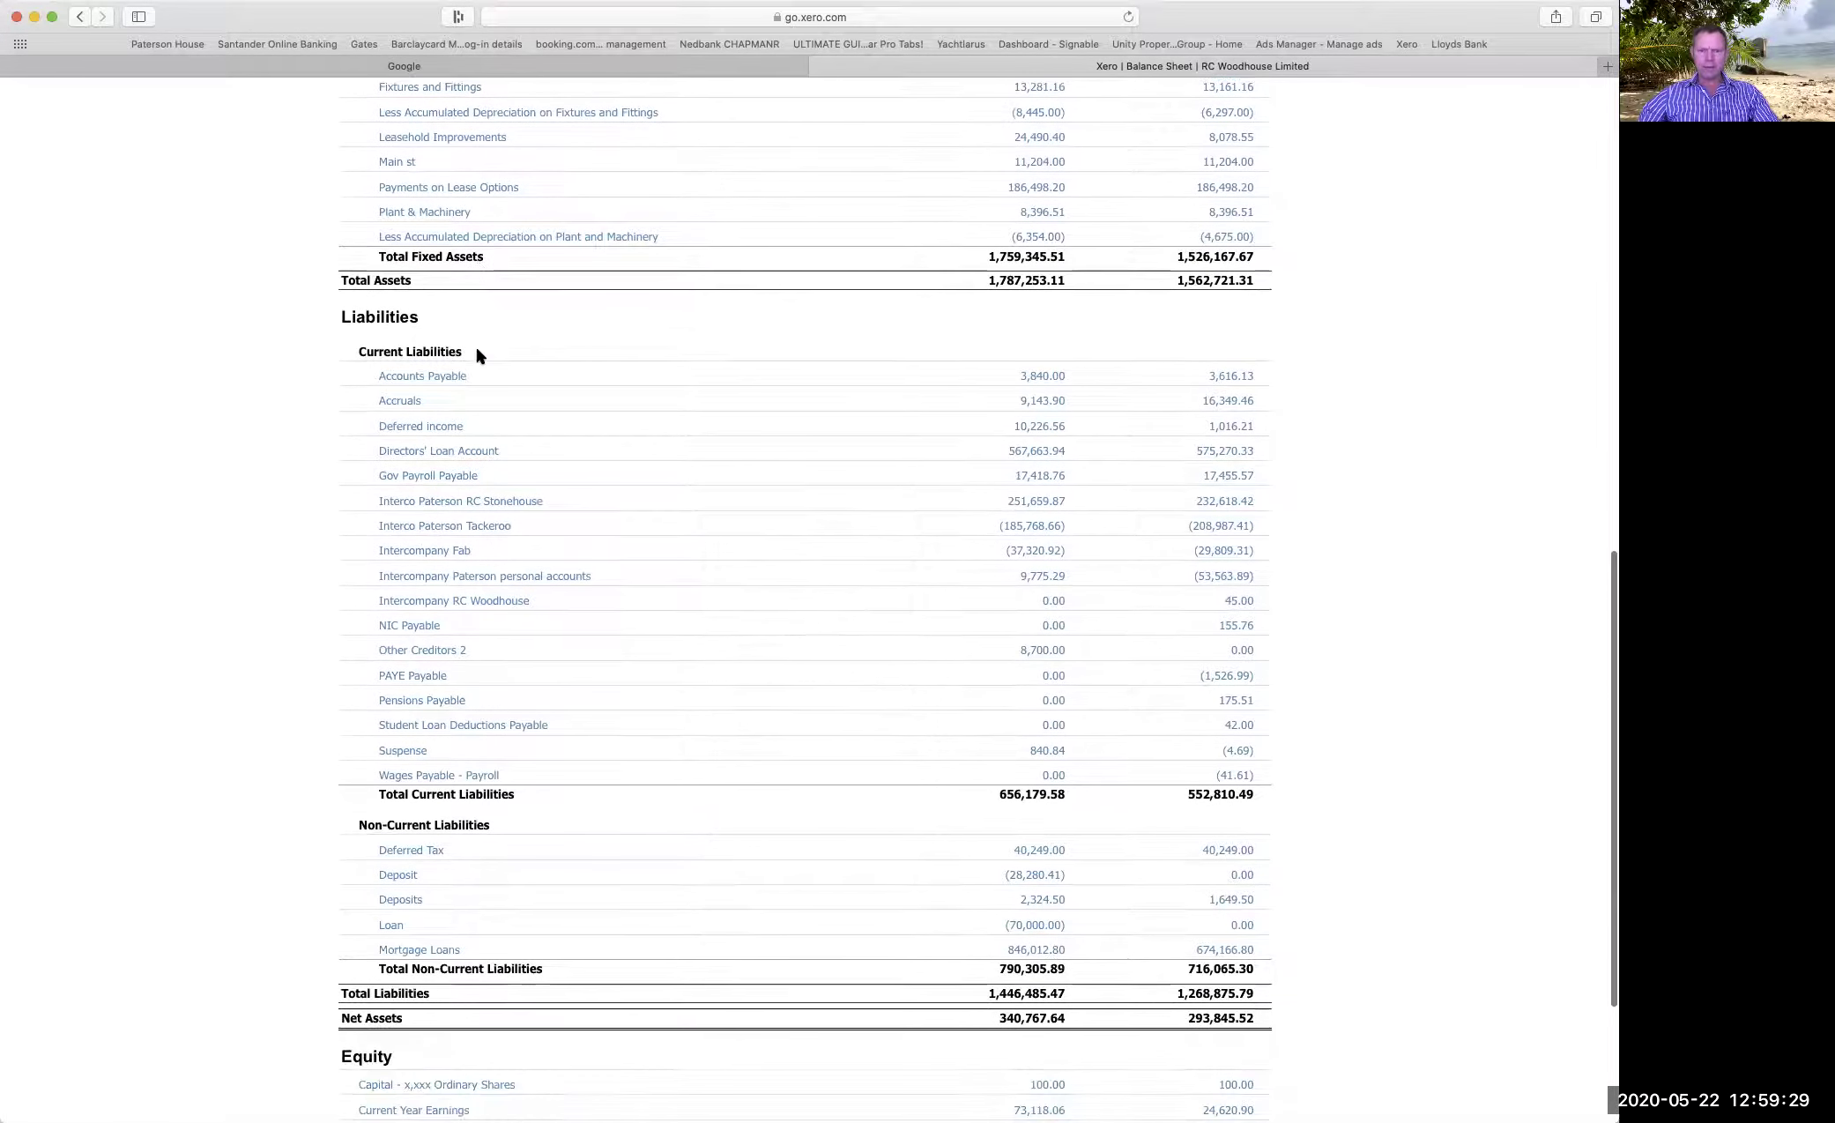
{"action": "scroll", "coordinate": [477, 354], "scroll_direction": "down", "scroll_amount": 1}
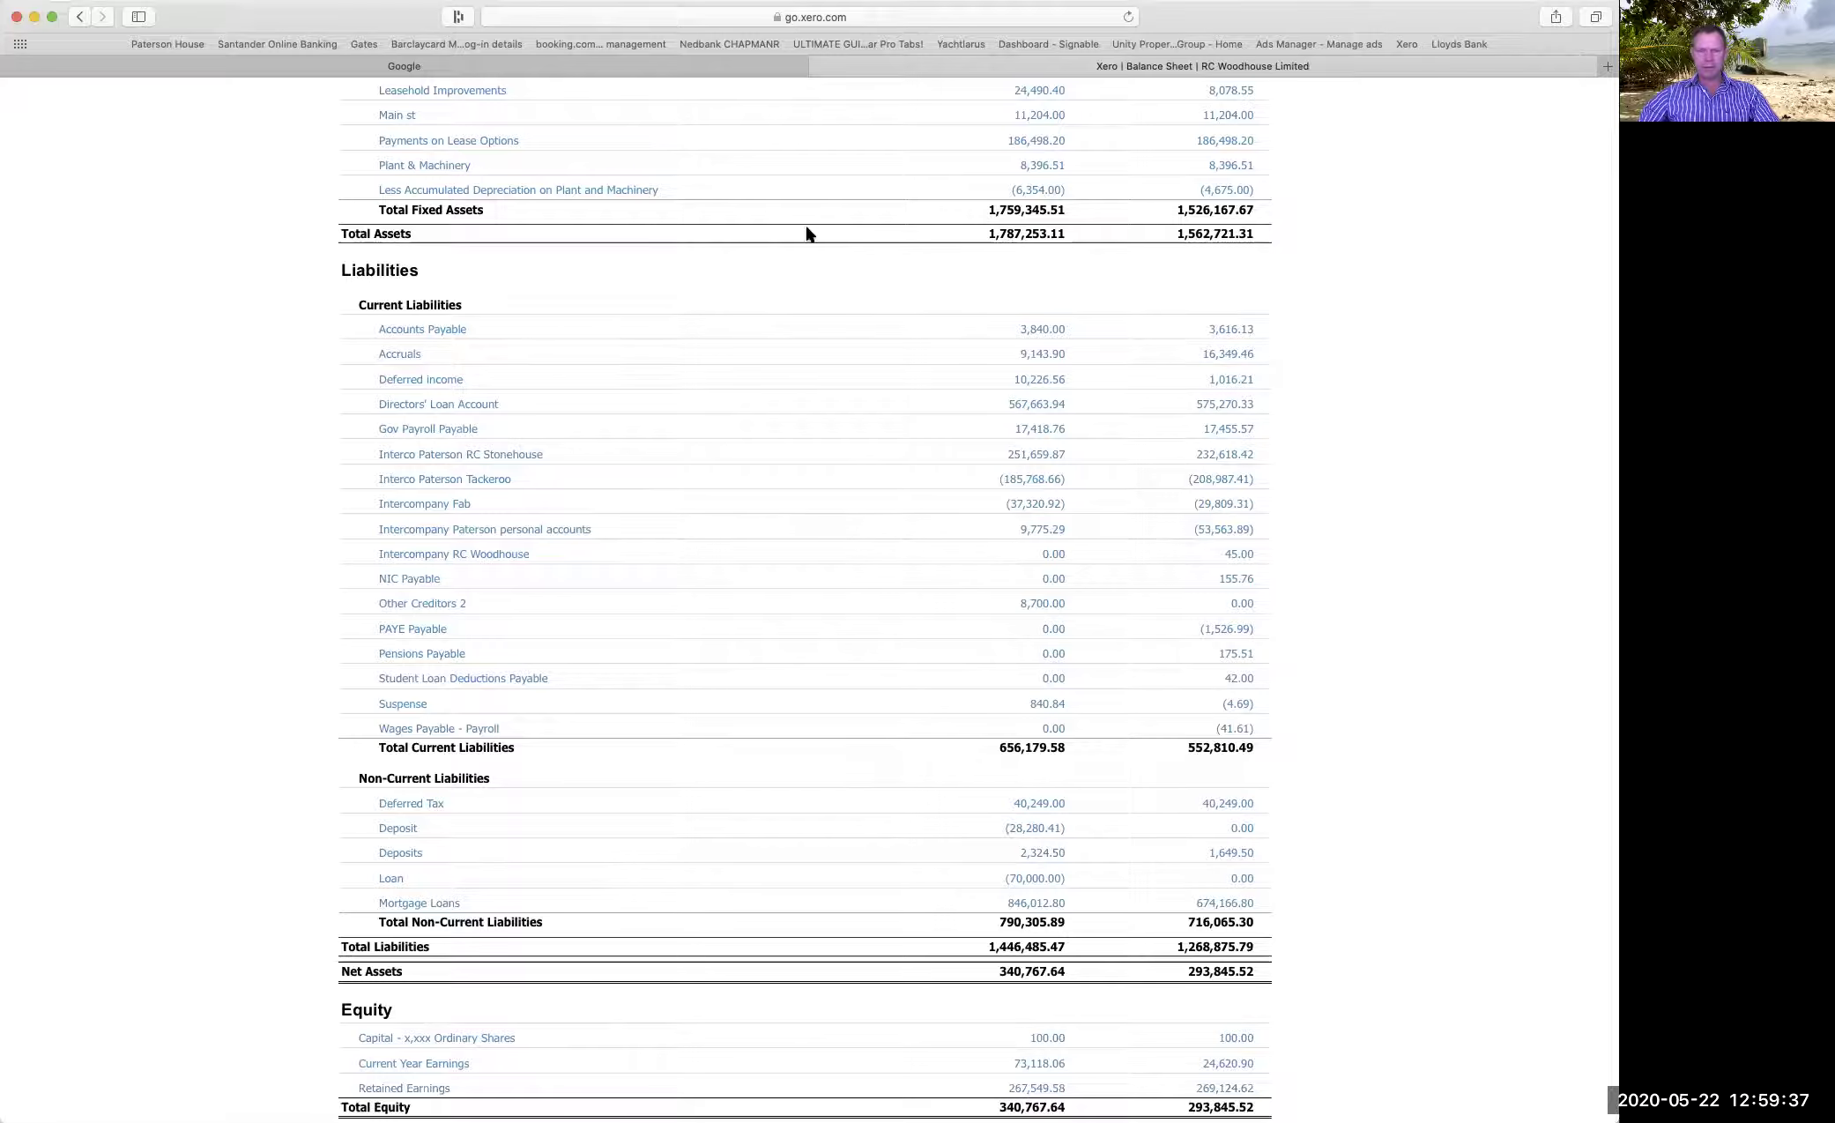
{"action": "scroll", "coordinate": [807, 231], "scroll_direction": "down", "scroll_amount": 4}
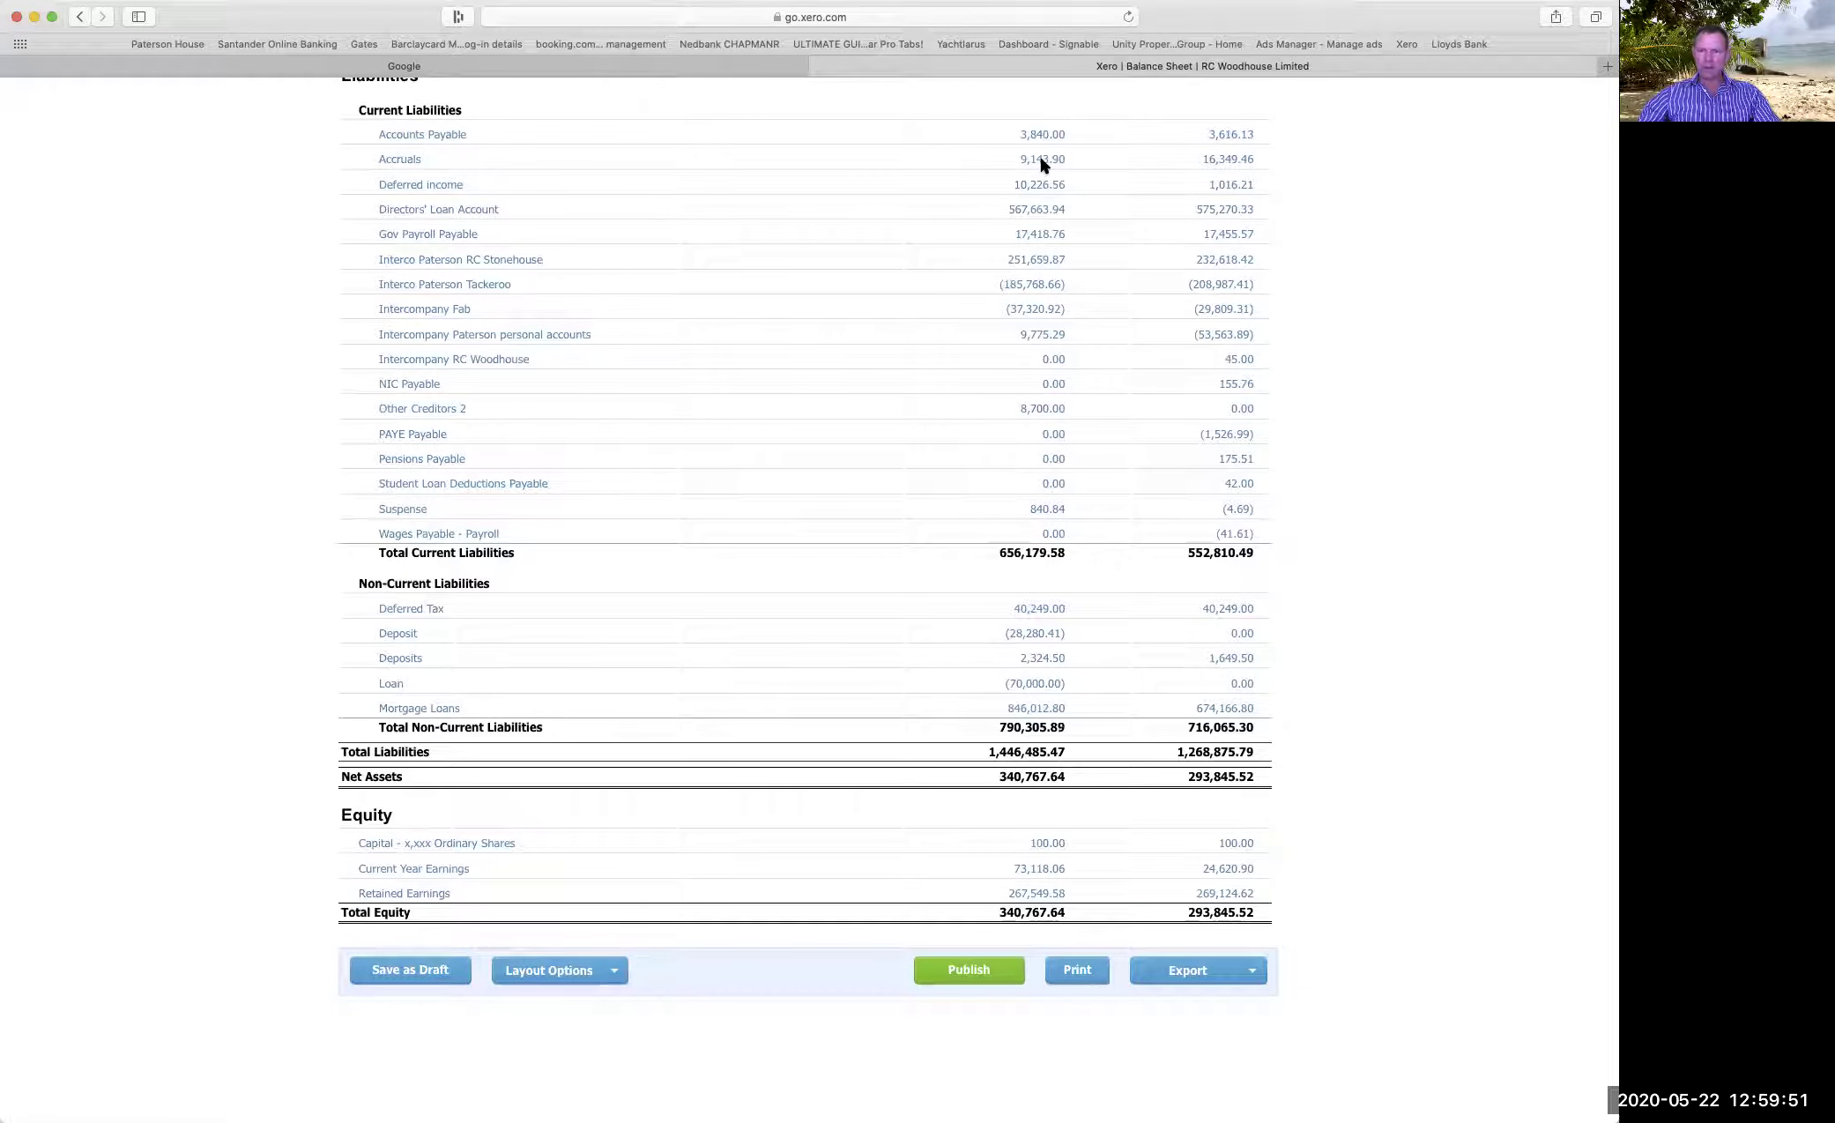
{"action": "scroll", "coordinate": [1039, 153], "scroll_direction": "down", "scroll_amount": 1}
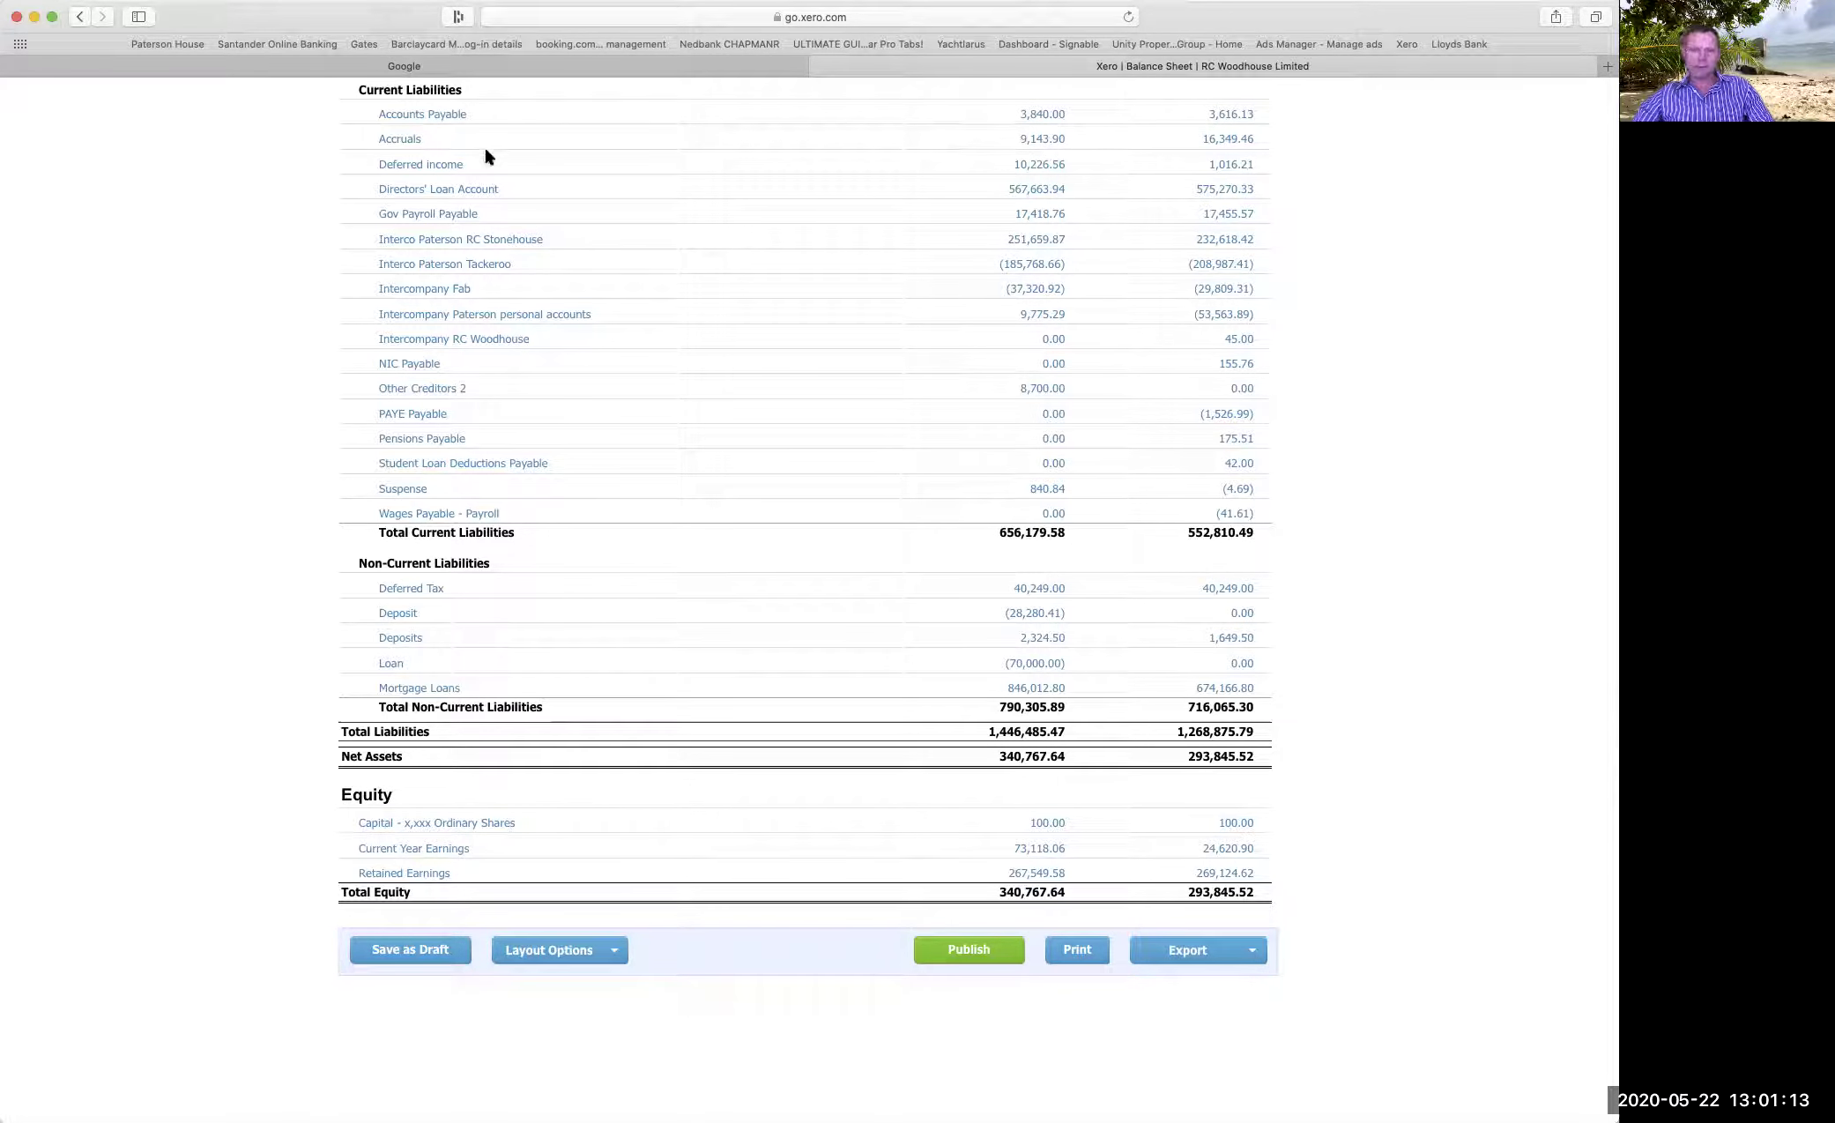
{"action": "scroll", "coordinate": [533, 144], "scroll_direction": "up", "scroll_amount": 3}
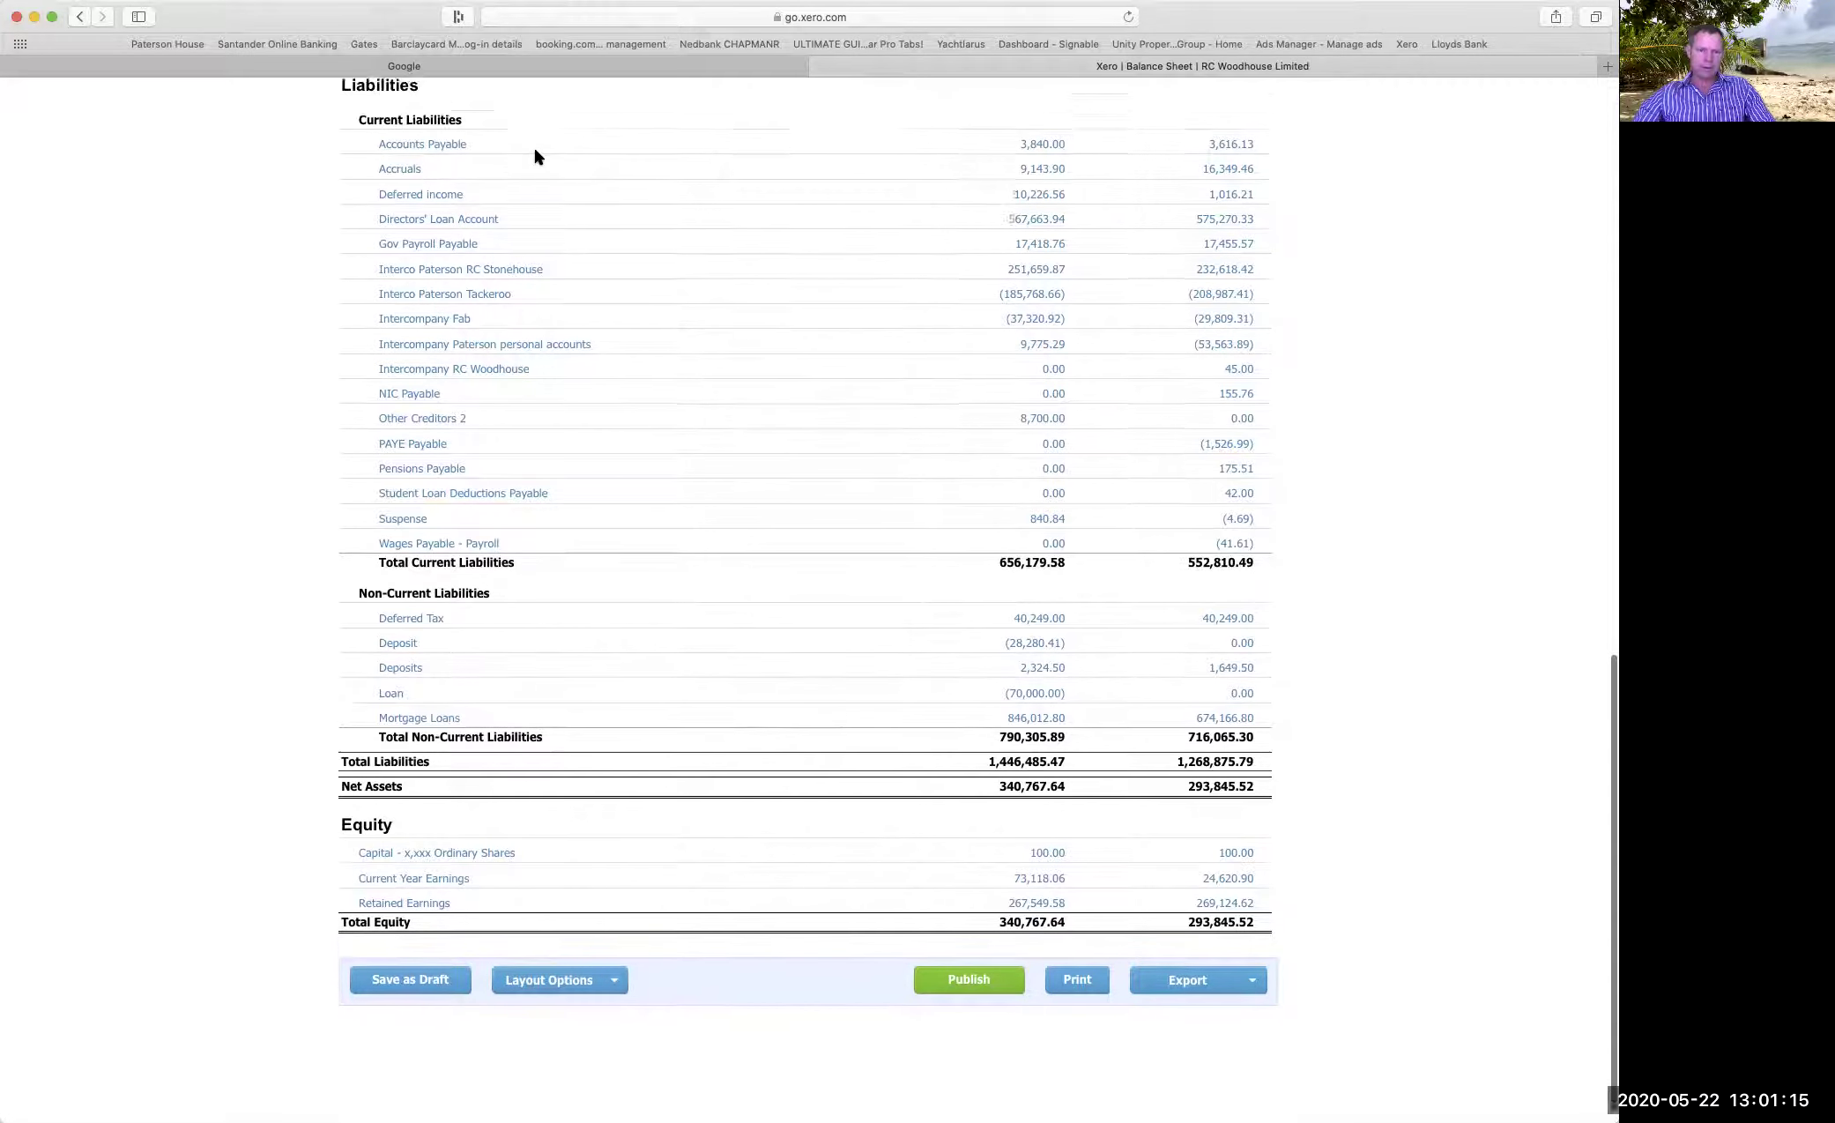
{"action": "scroll", "coordinate": [540, 150], "scroll_direction": "down", "scroll_amount": 3}
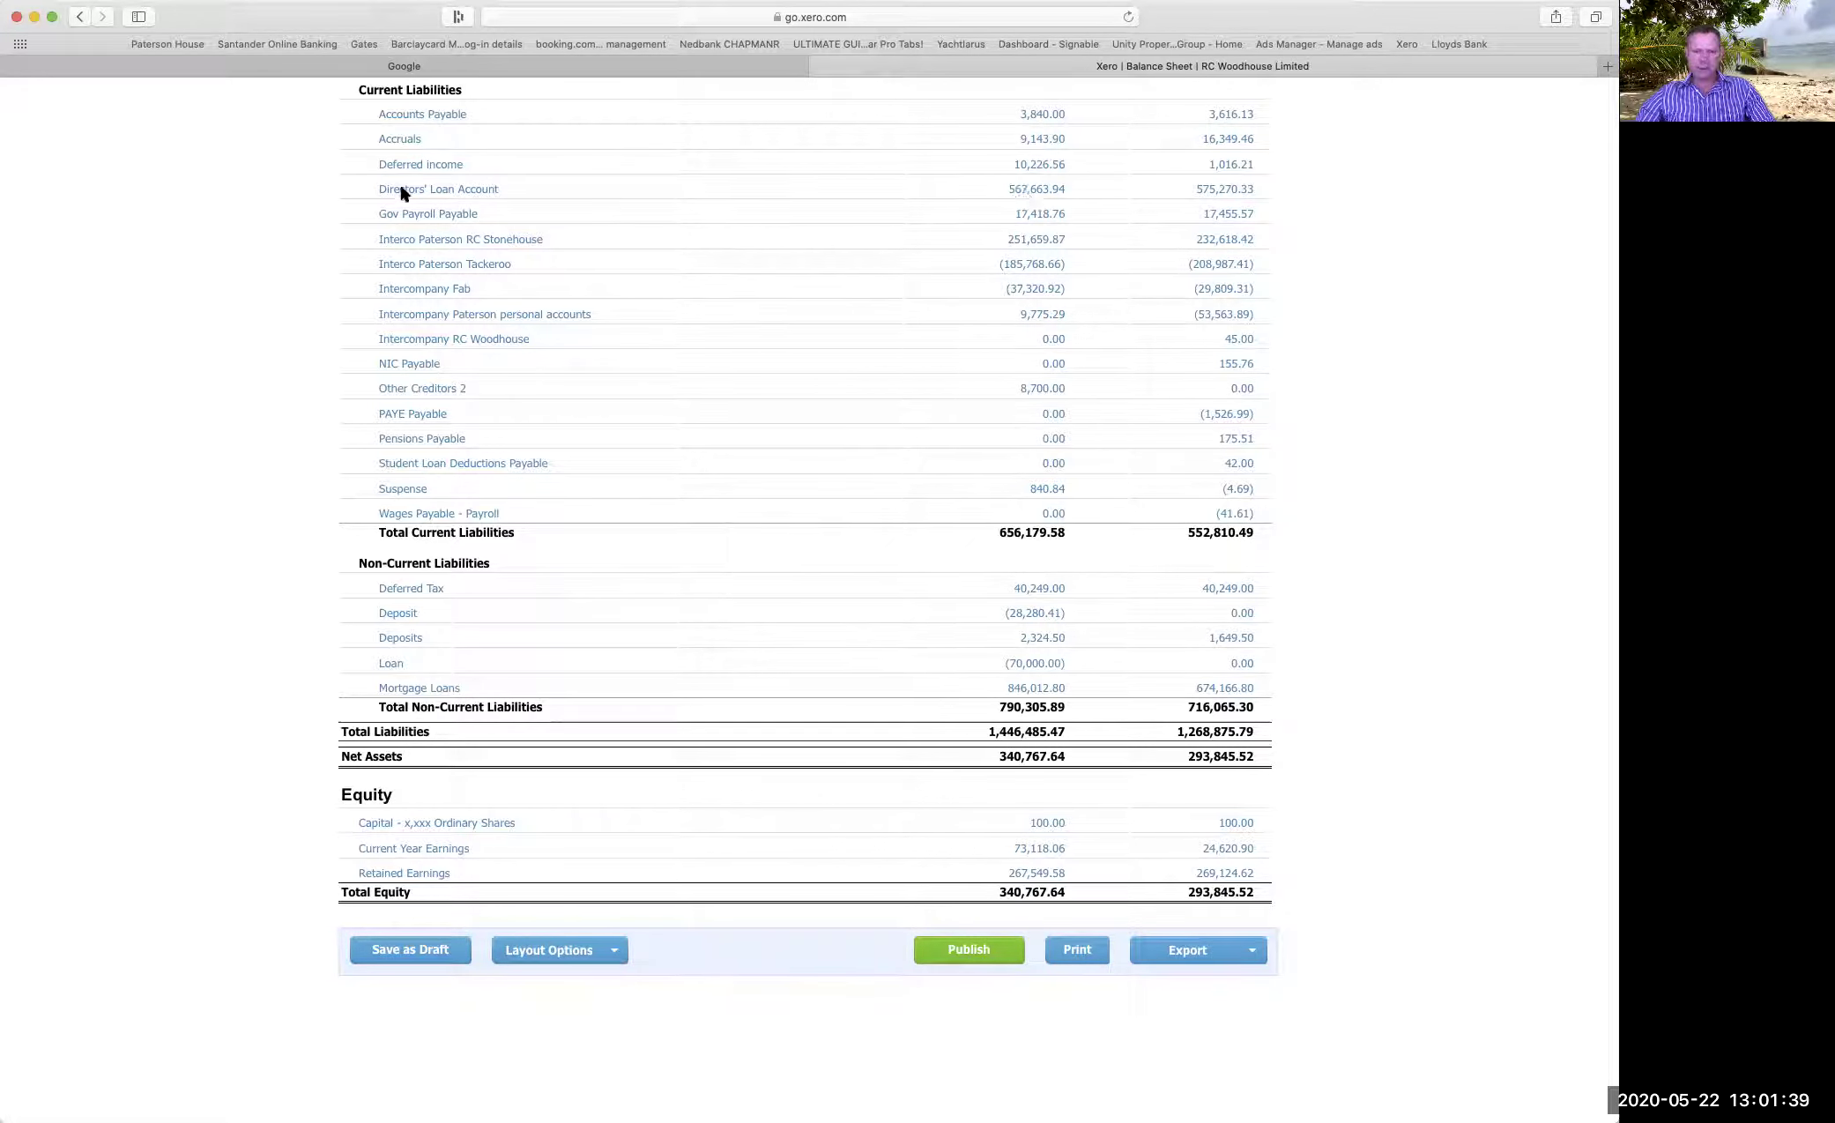
{"action": "scroll", "coordinate": [1104, 218], "scroll_direction": "up", "scroll_amount": 5}
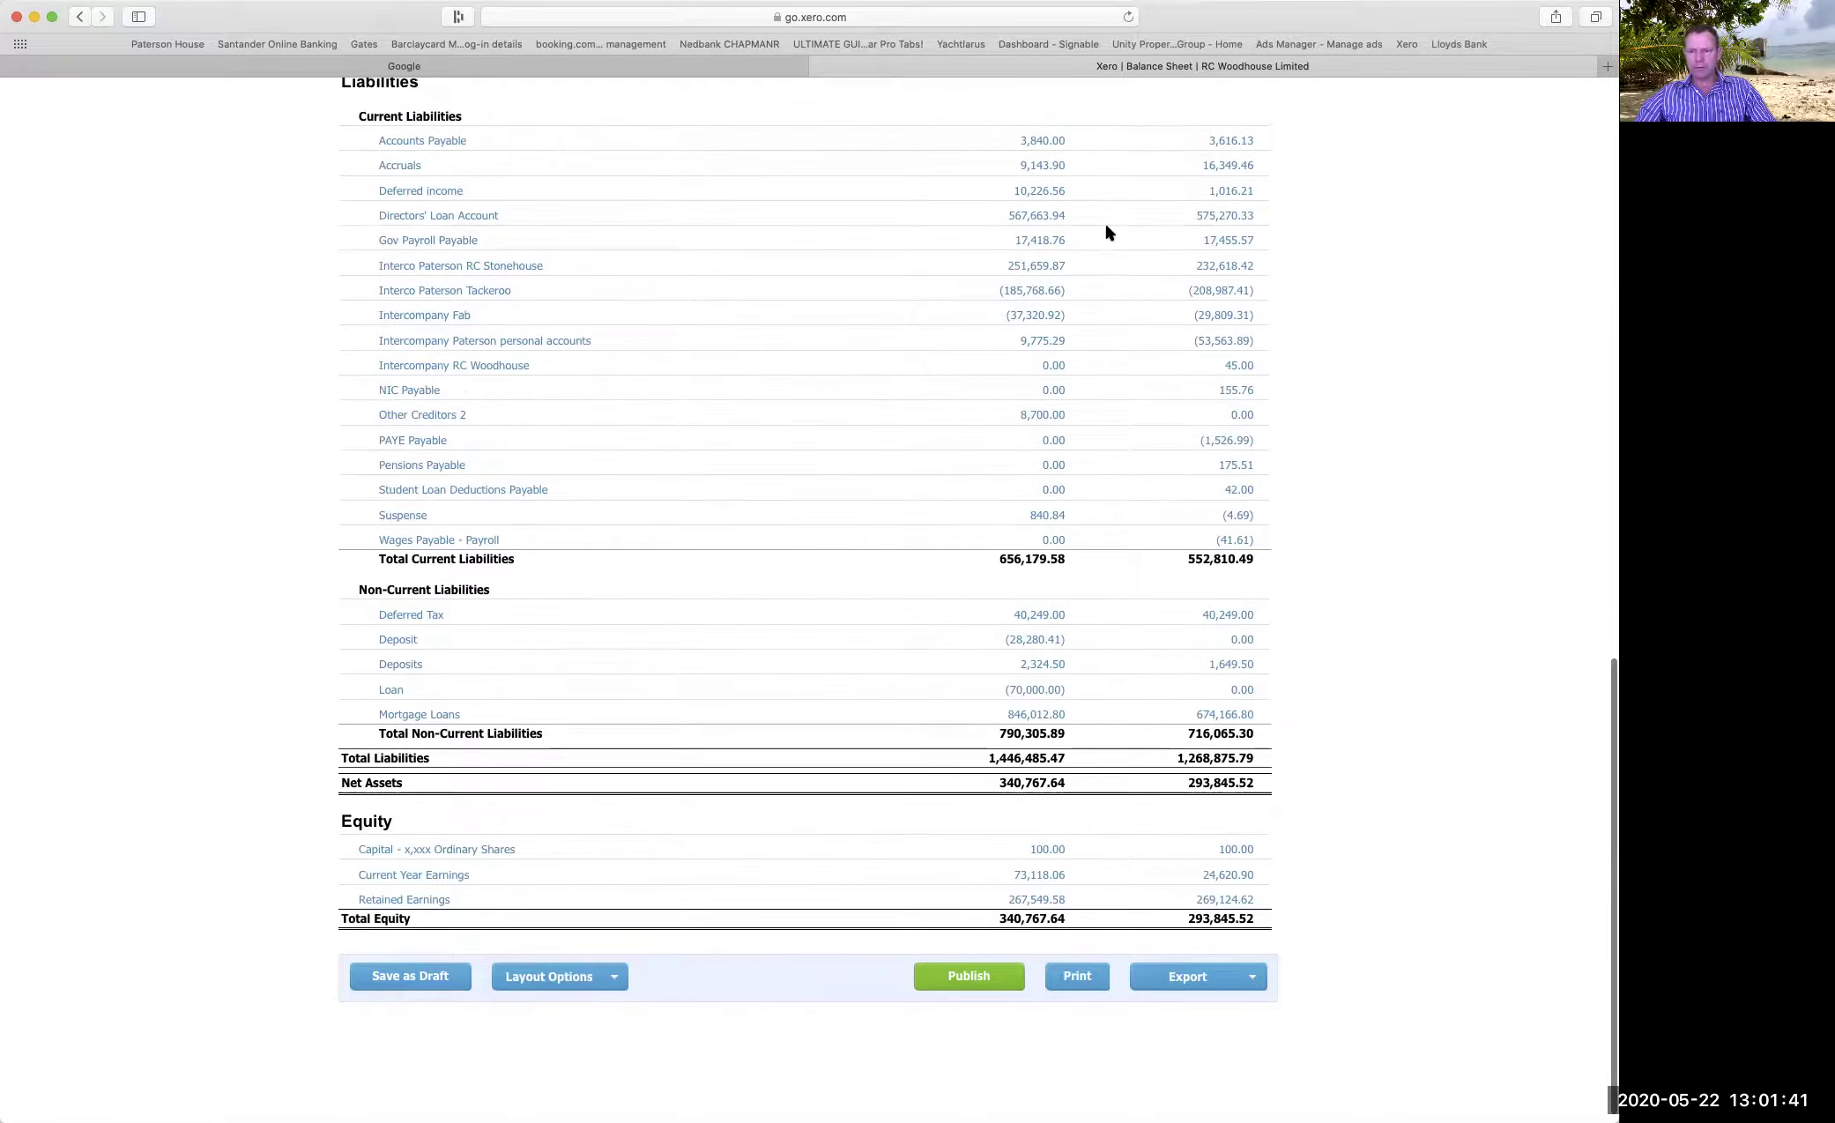
{"action": "scroll", "coordinate": [1107, 217], "scroll_direction": "down", "scroll_amount": 5}
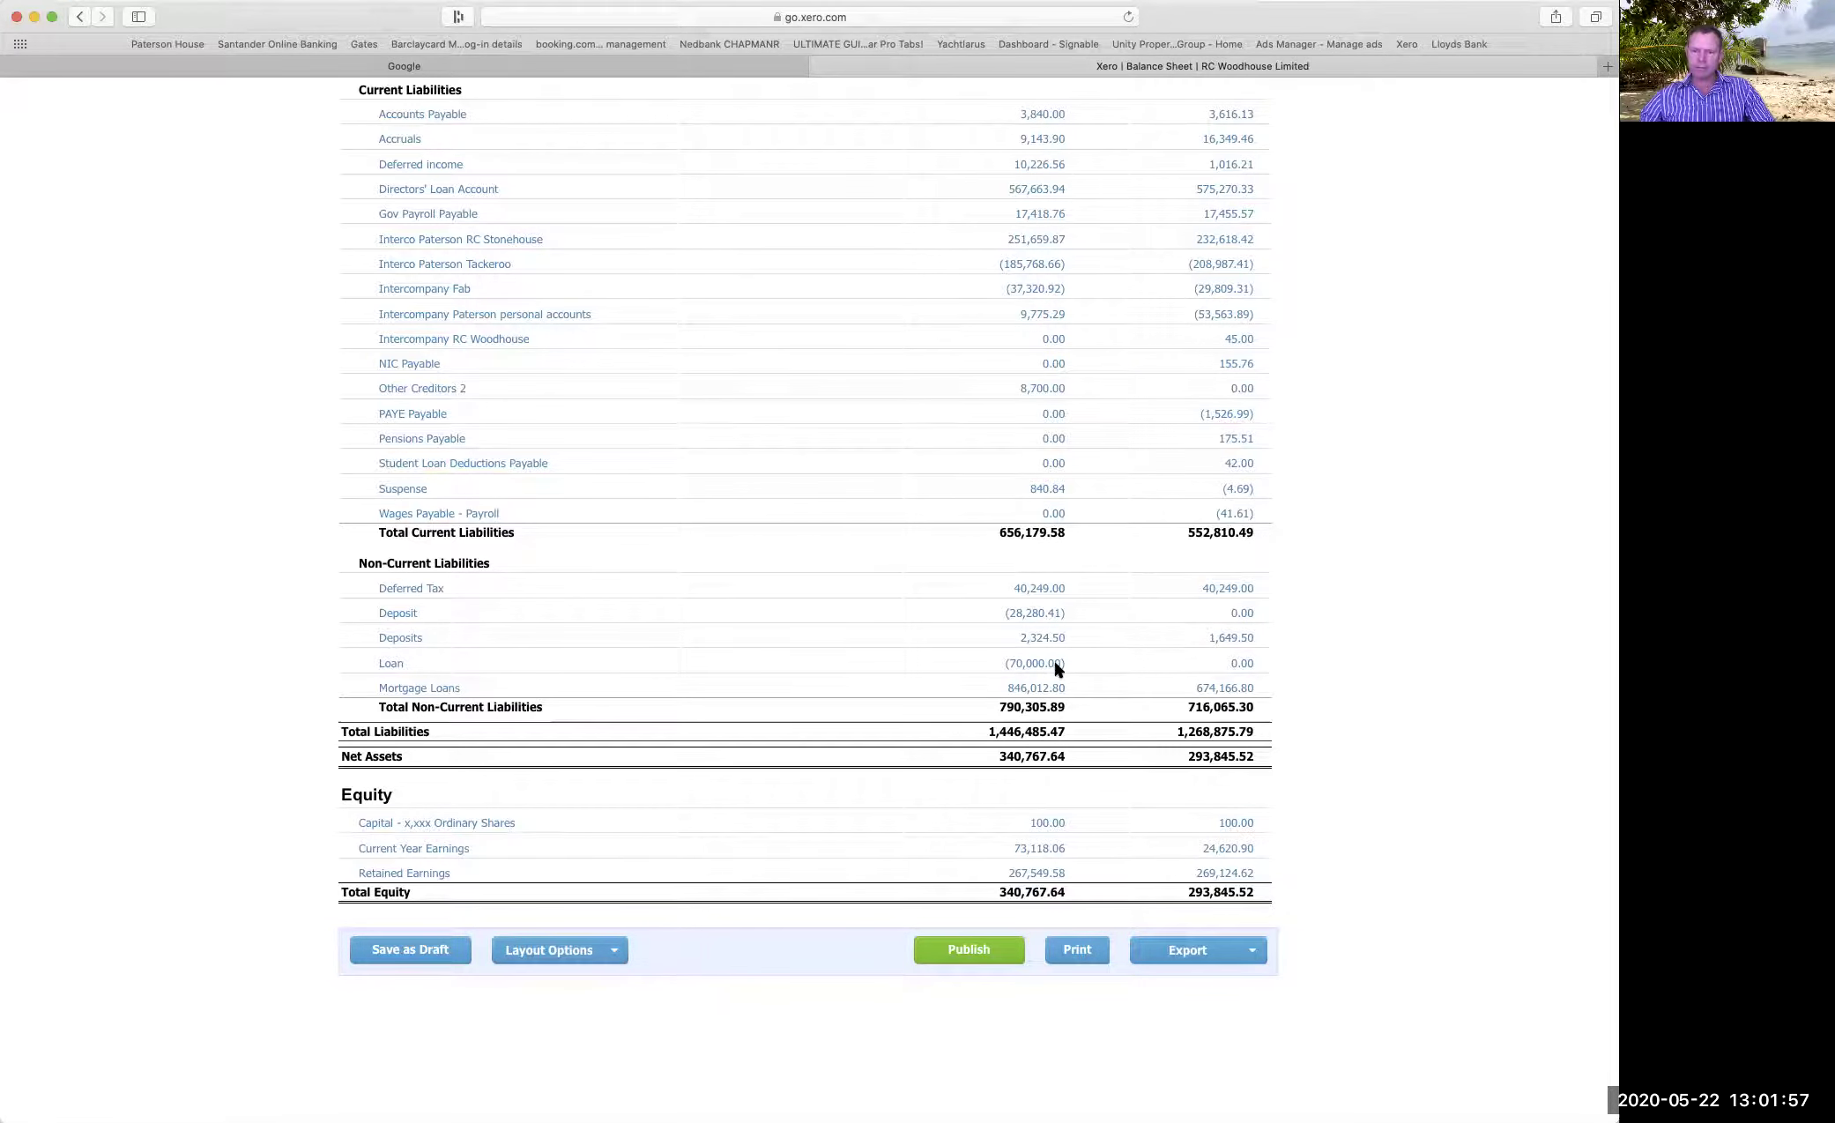
{"action": "scroll", "coordinate": [1037, 694], "scroll_direction": "up", "scroll_amount": 10}
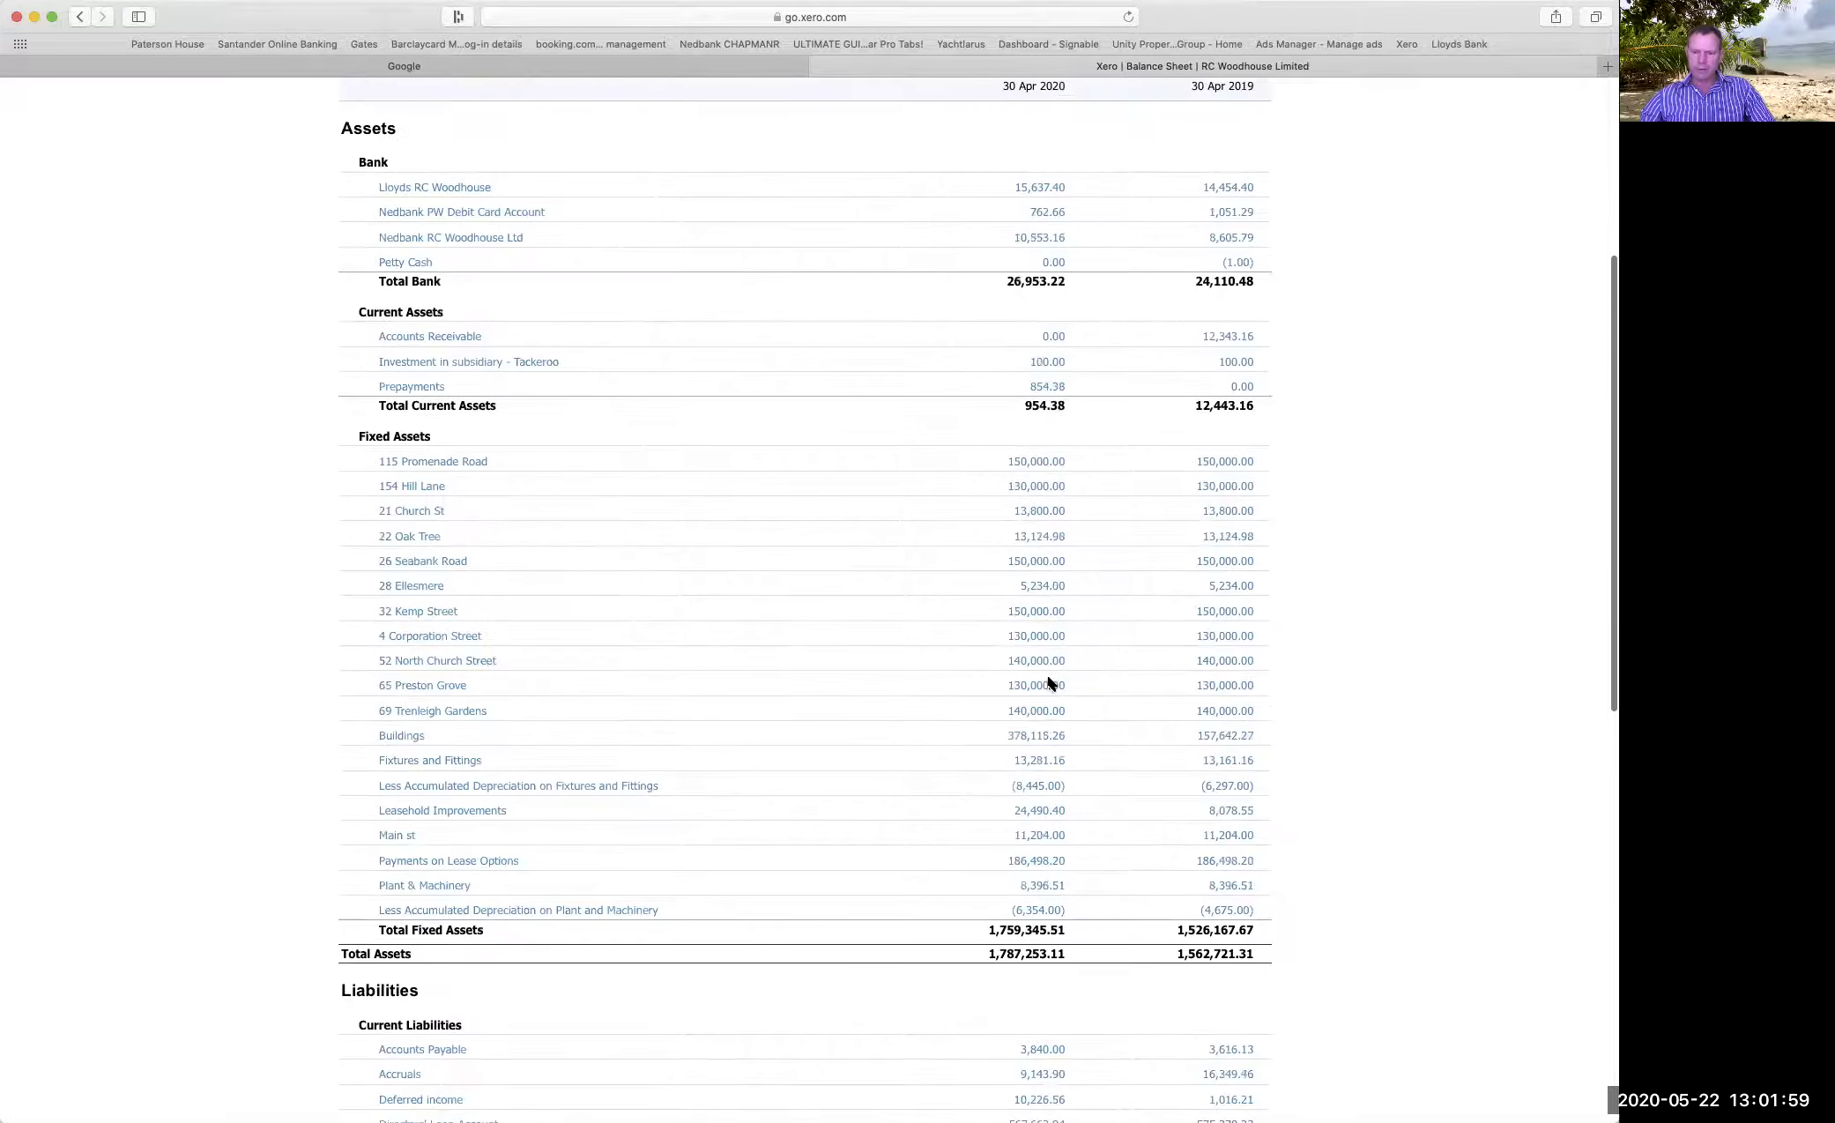
{"action": "scroll", "coordinate": [998, 774], "scroll_direction": "down", "scroll_amount": 10}
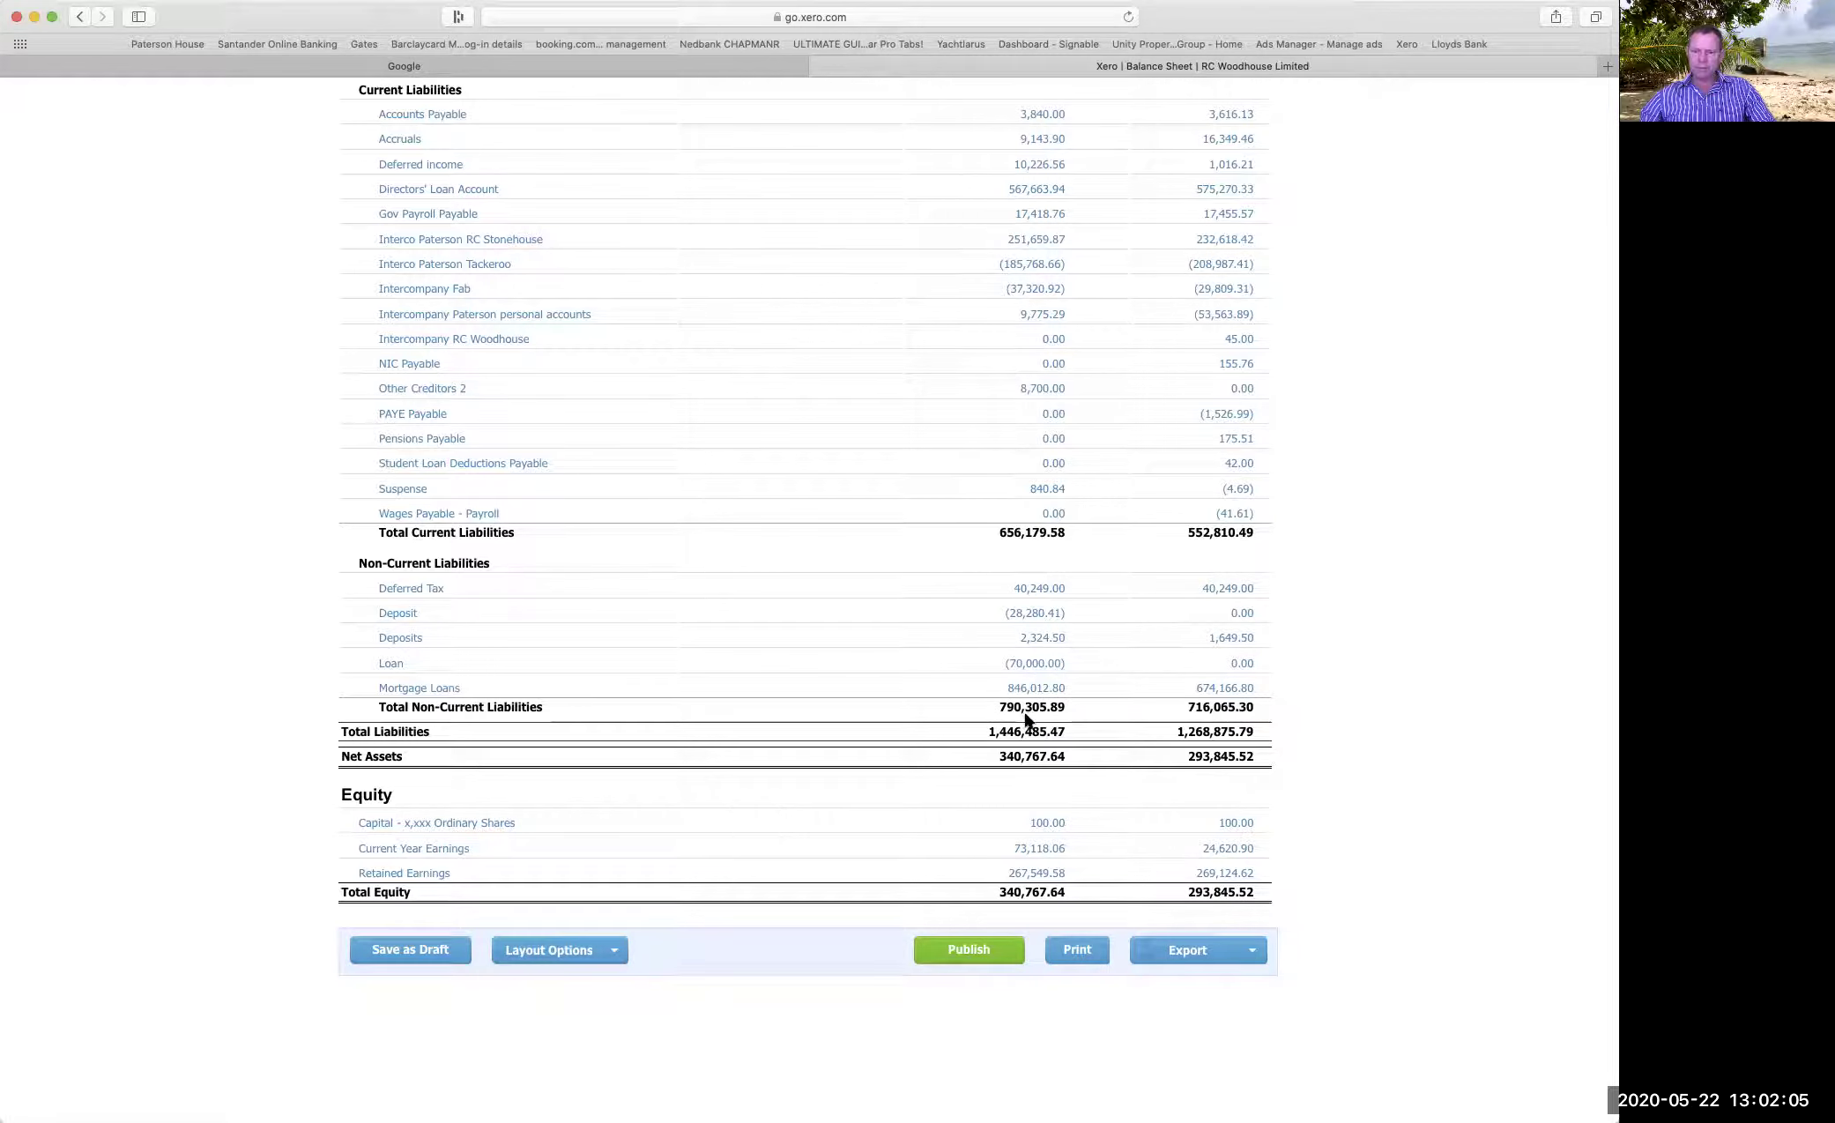
{"action": "scroll", "coordinate": [1032, 705], "scroll_direction": "up", "scroll_amount": 10}
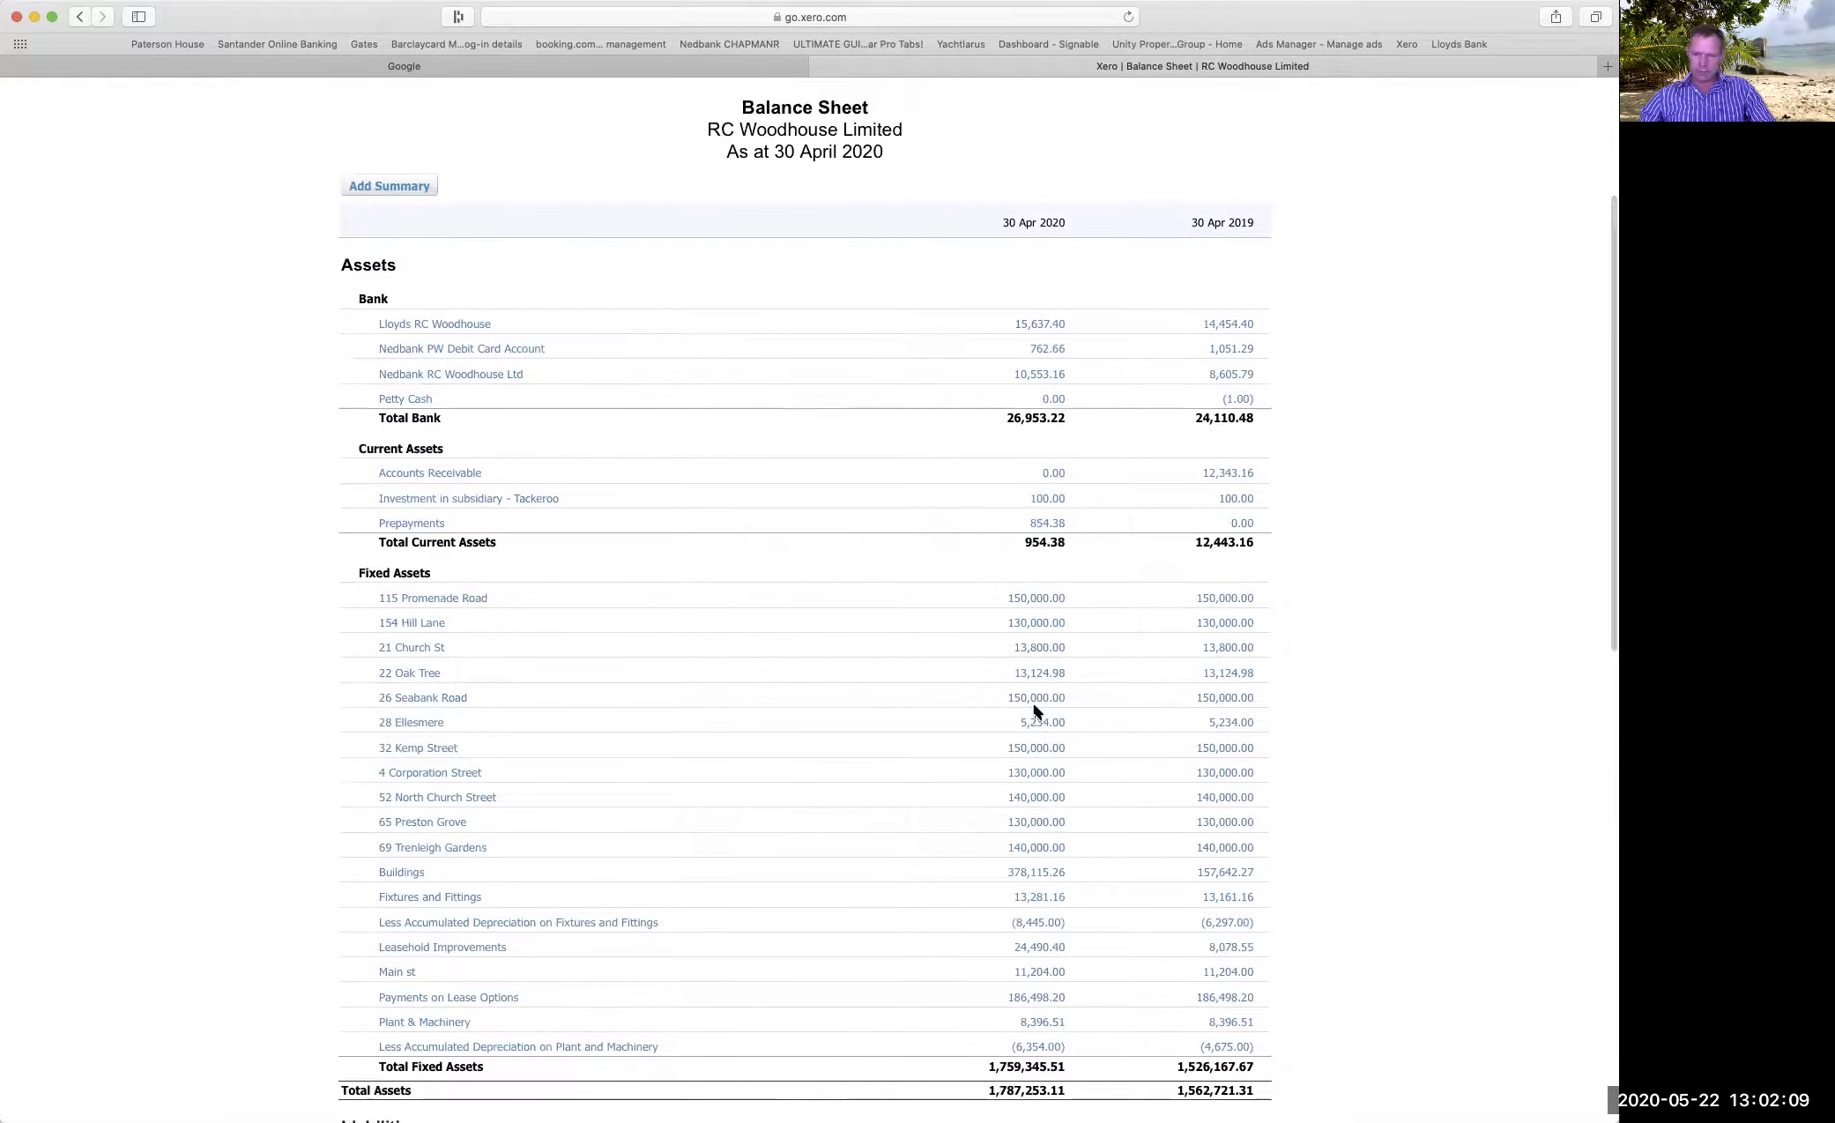
{"action": "scroll", "coordinate": [1027, 716], "scroll_direction": "down", "scroll_amount": 1}
{"action": "scroll", "coordinate": [1029, 723], "scroll_direction": "down", "scroll_amount": 4}
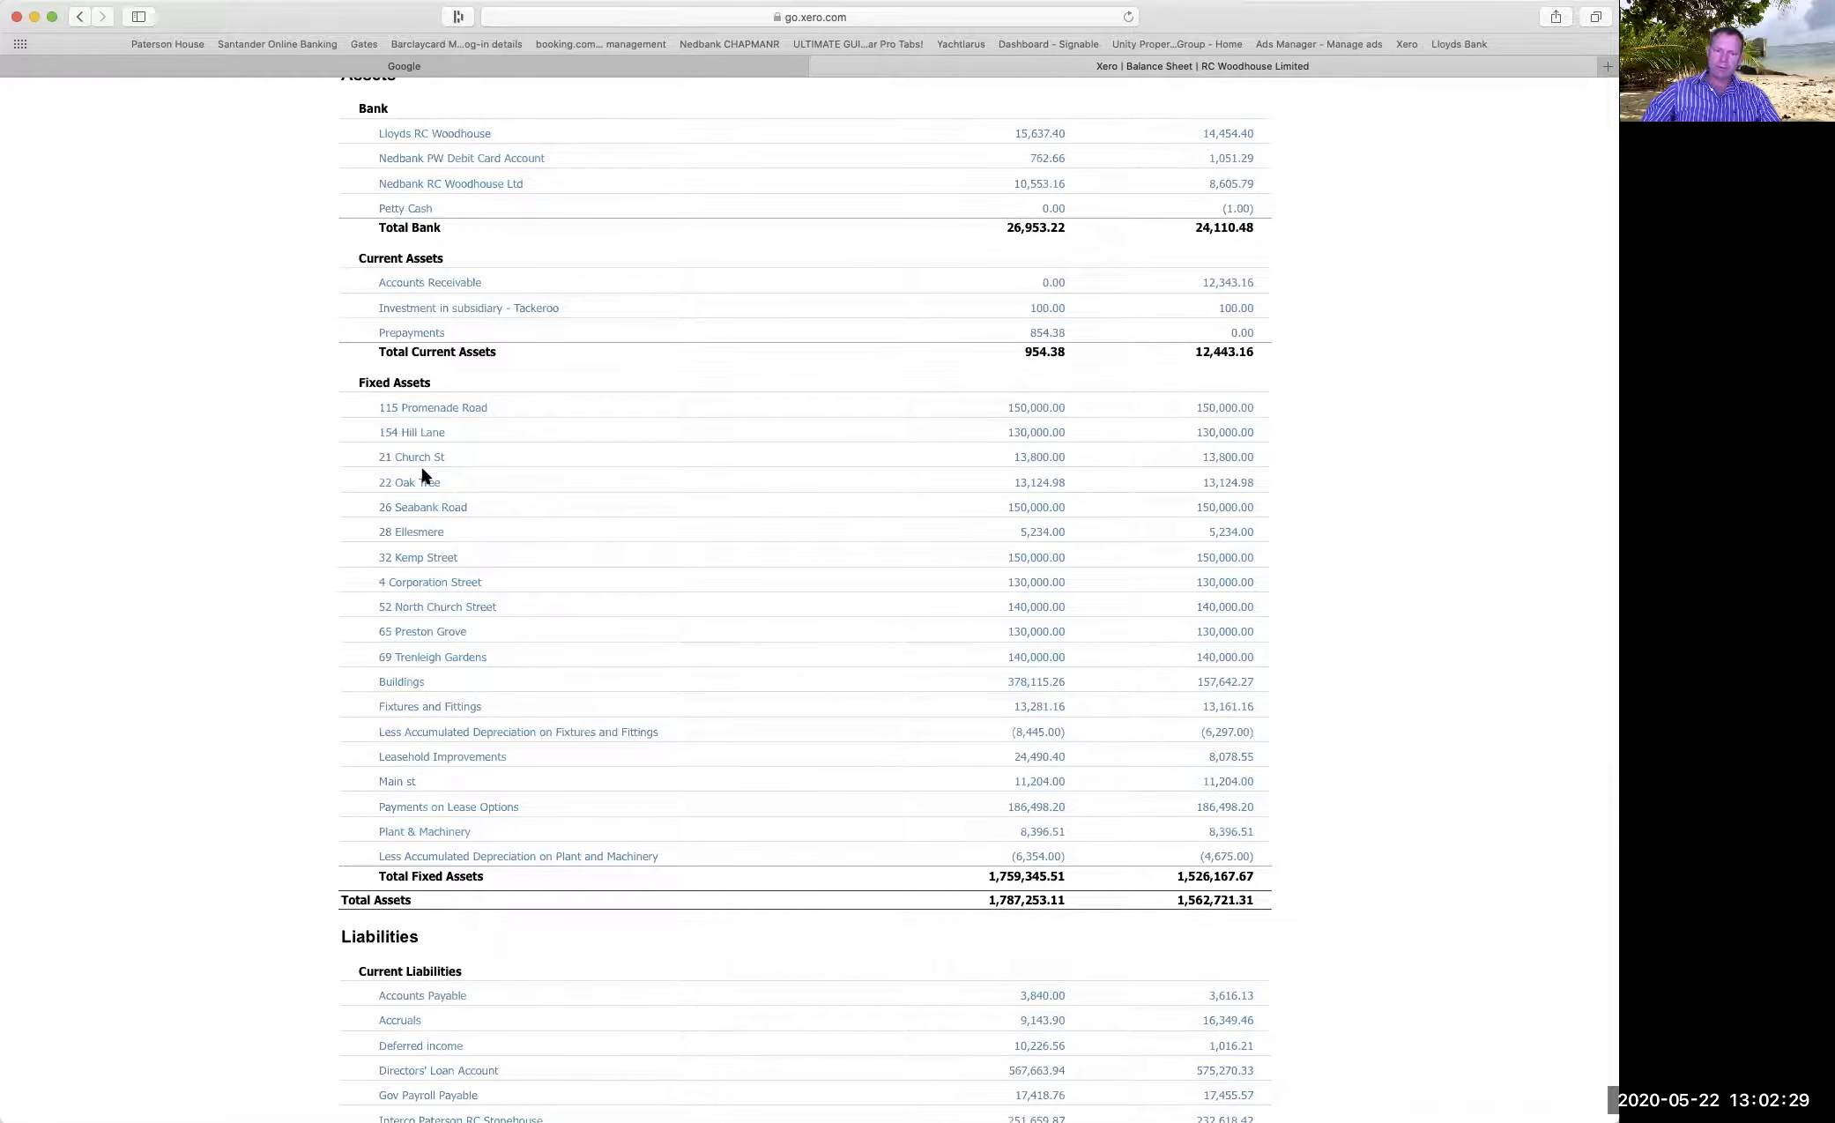
{"action": "scroll", "coordinate": [421, 473], "scroll_direction": "down", "scroll_amount": 5}
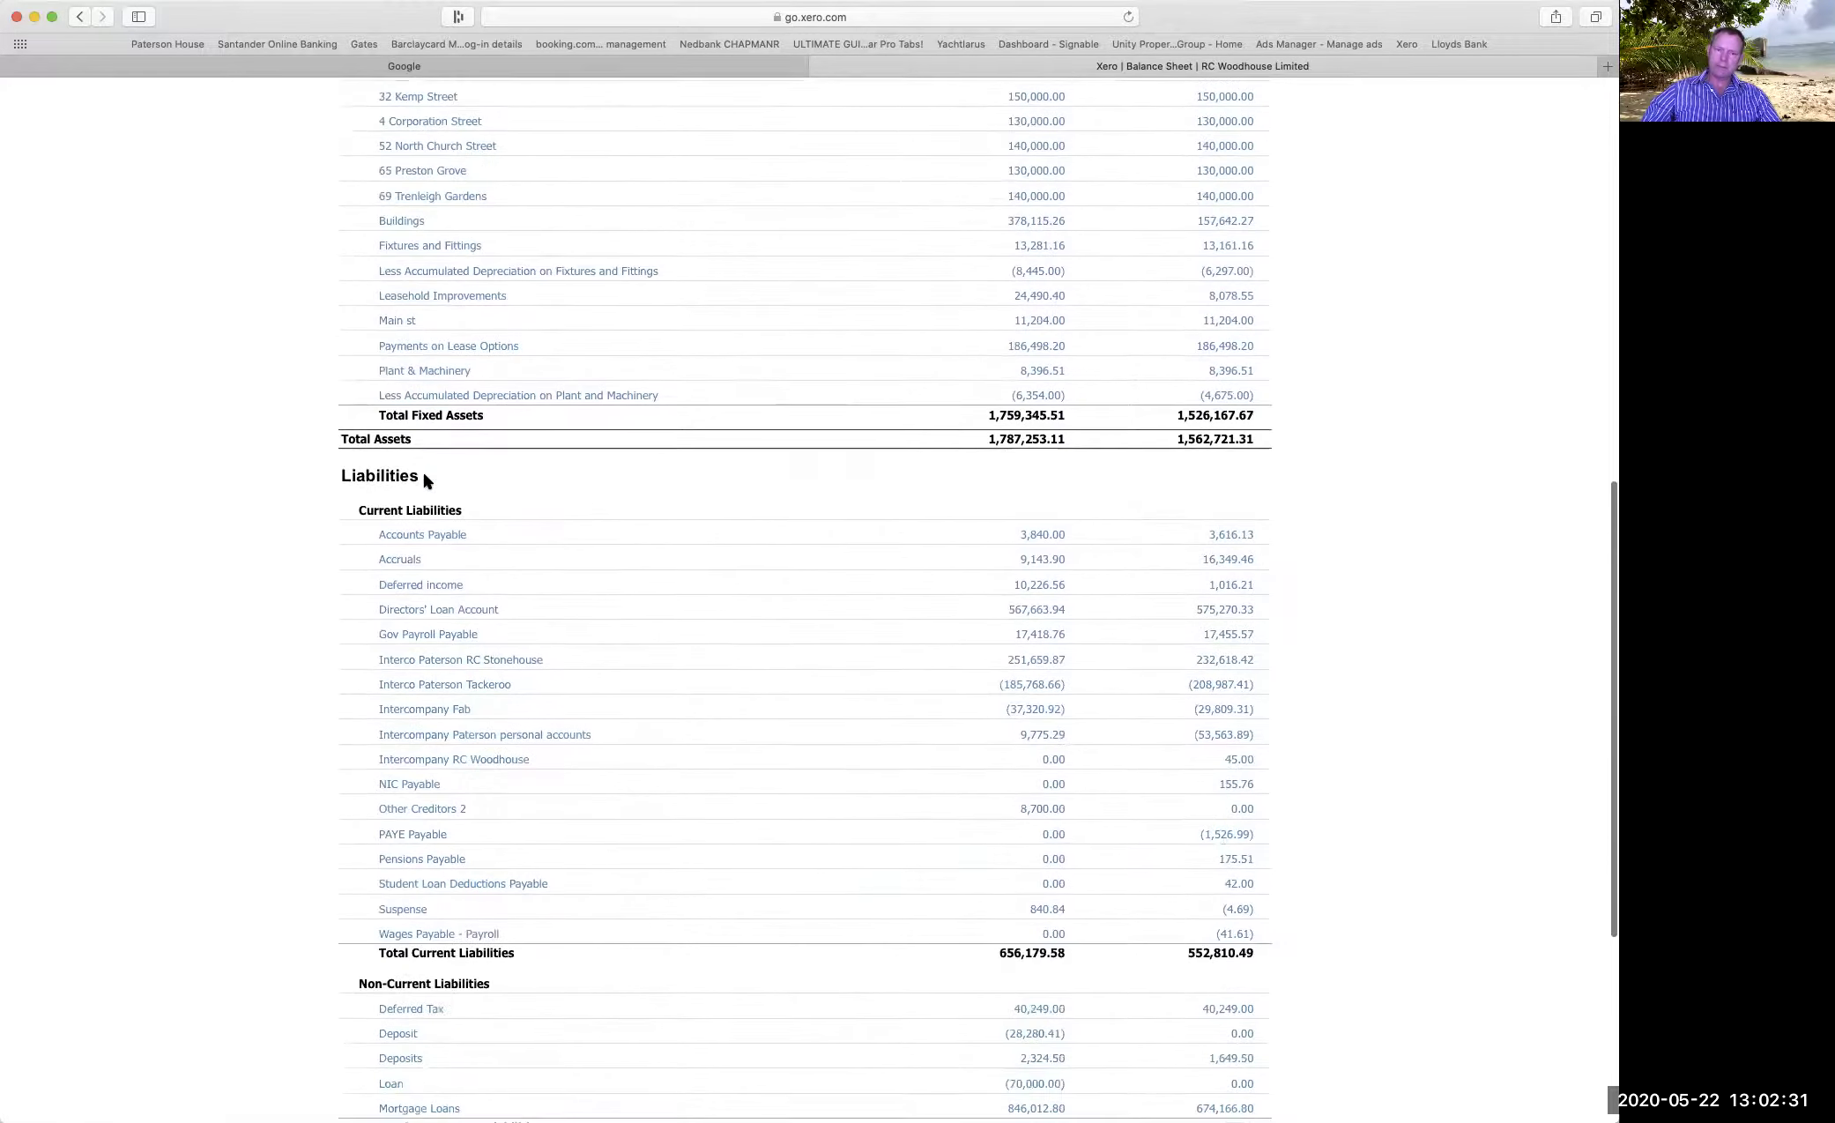
{"action": "scroll", "coordinate": [423, 481], "scroll_direction": "down", "scroll_amount": 3}
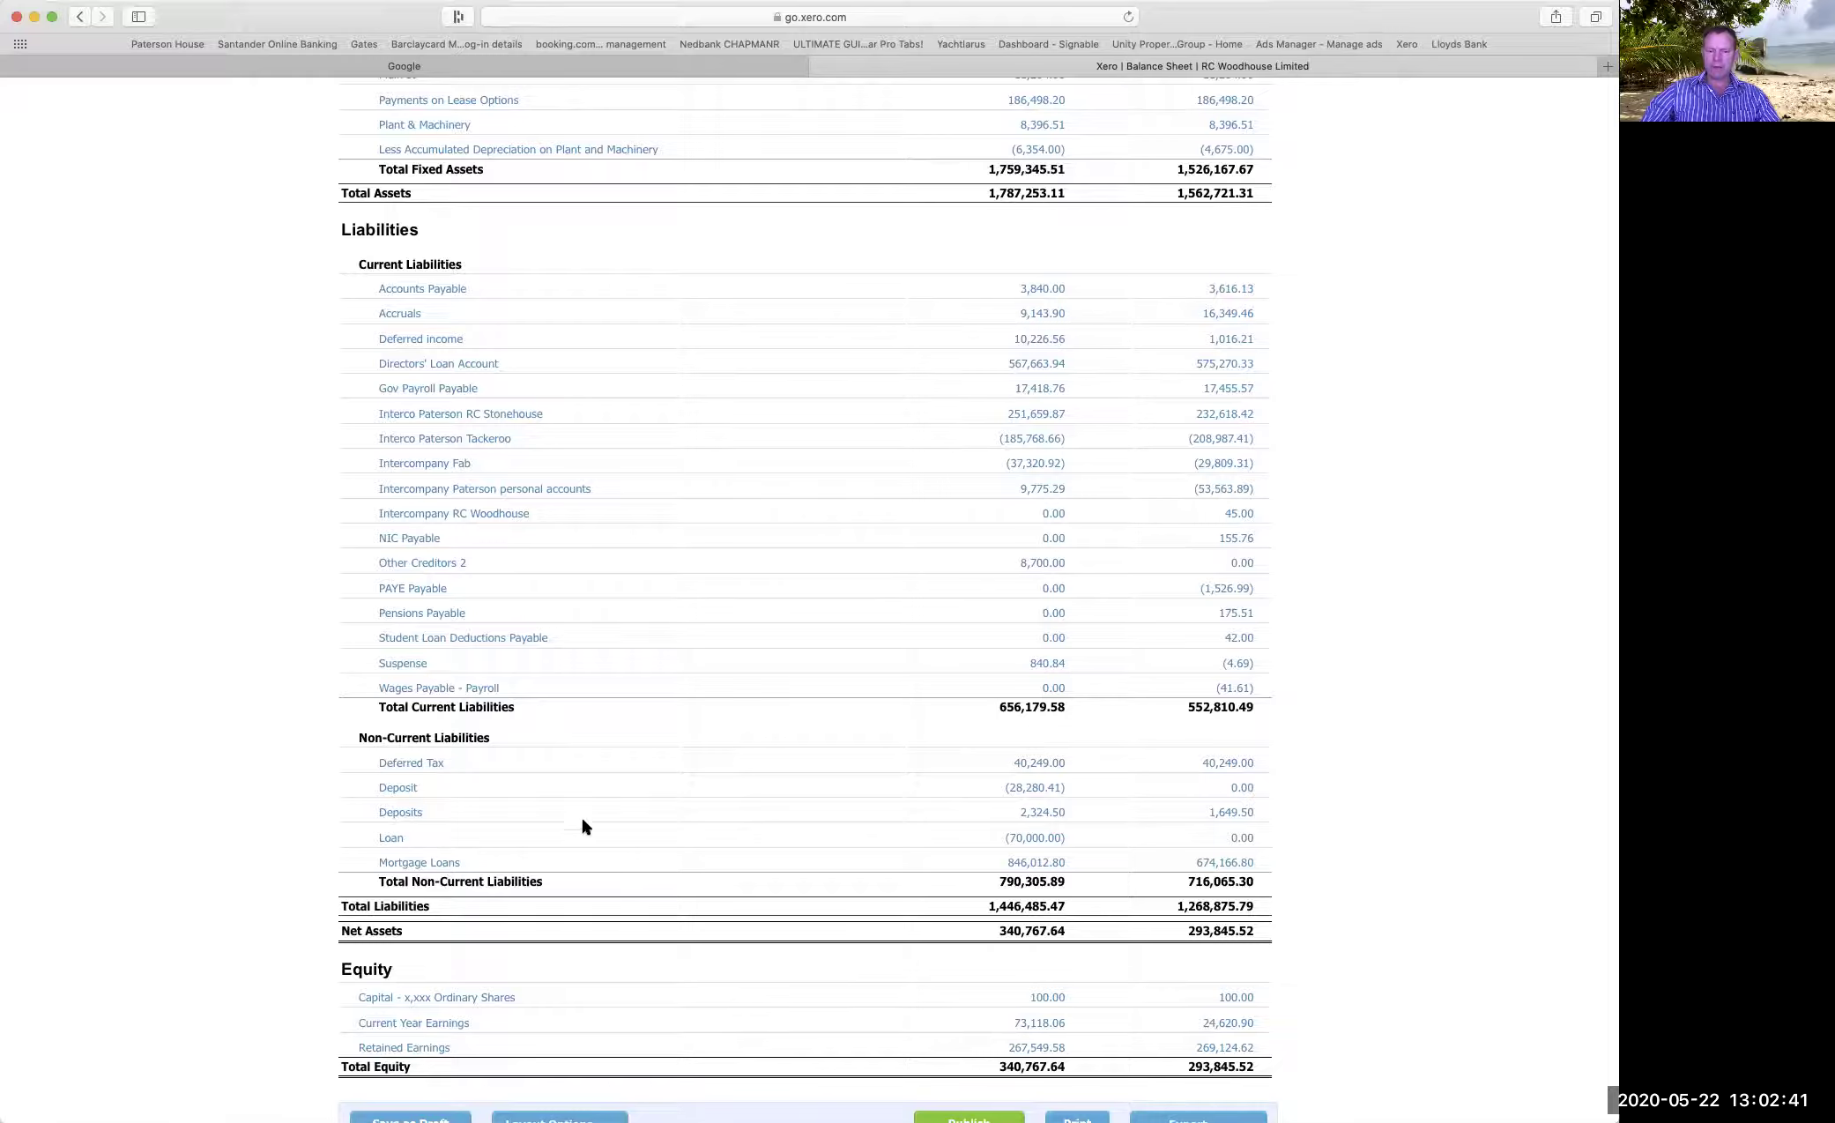
{"action": "scroll", "coordinate": [582, 819], "scroll_direction": "down", "scroll_amount": 5}
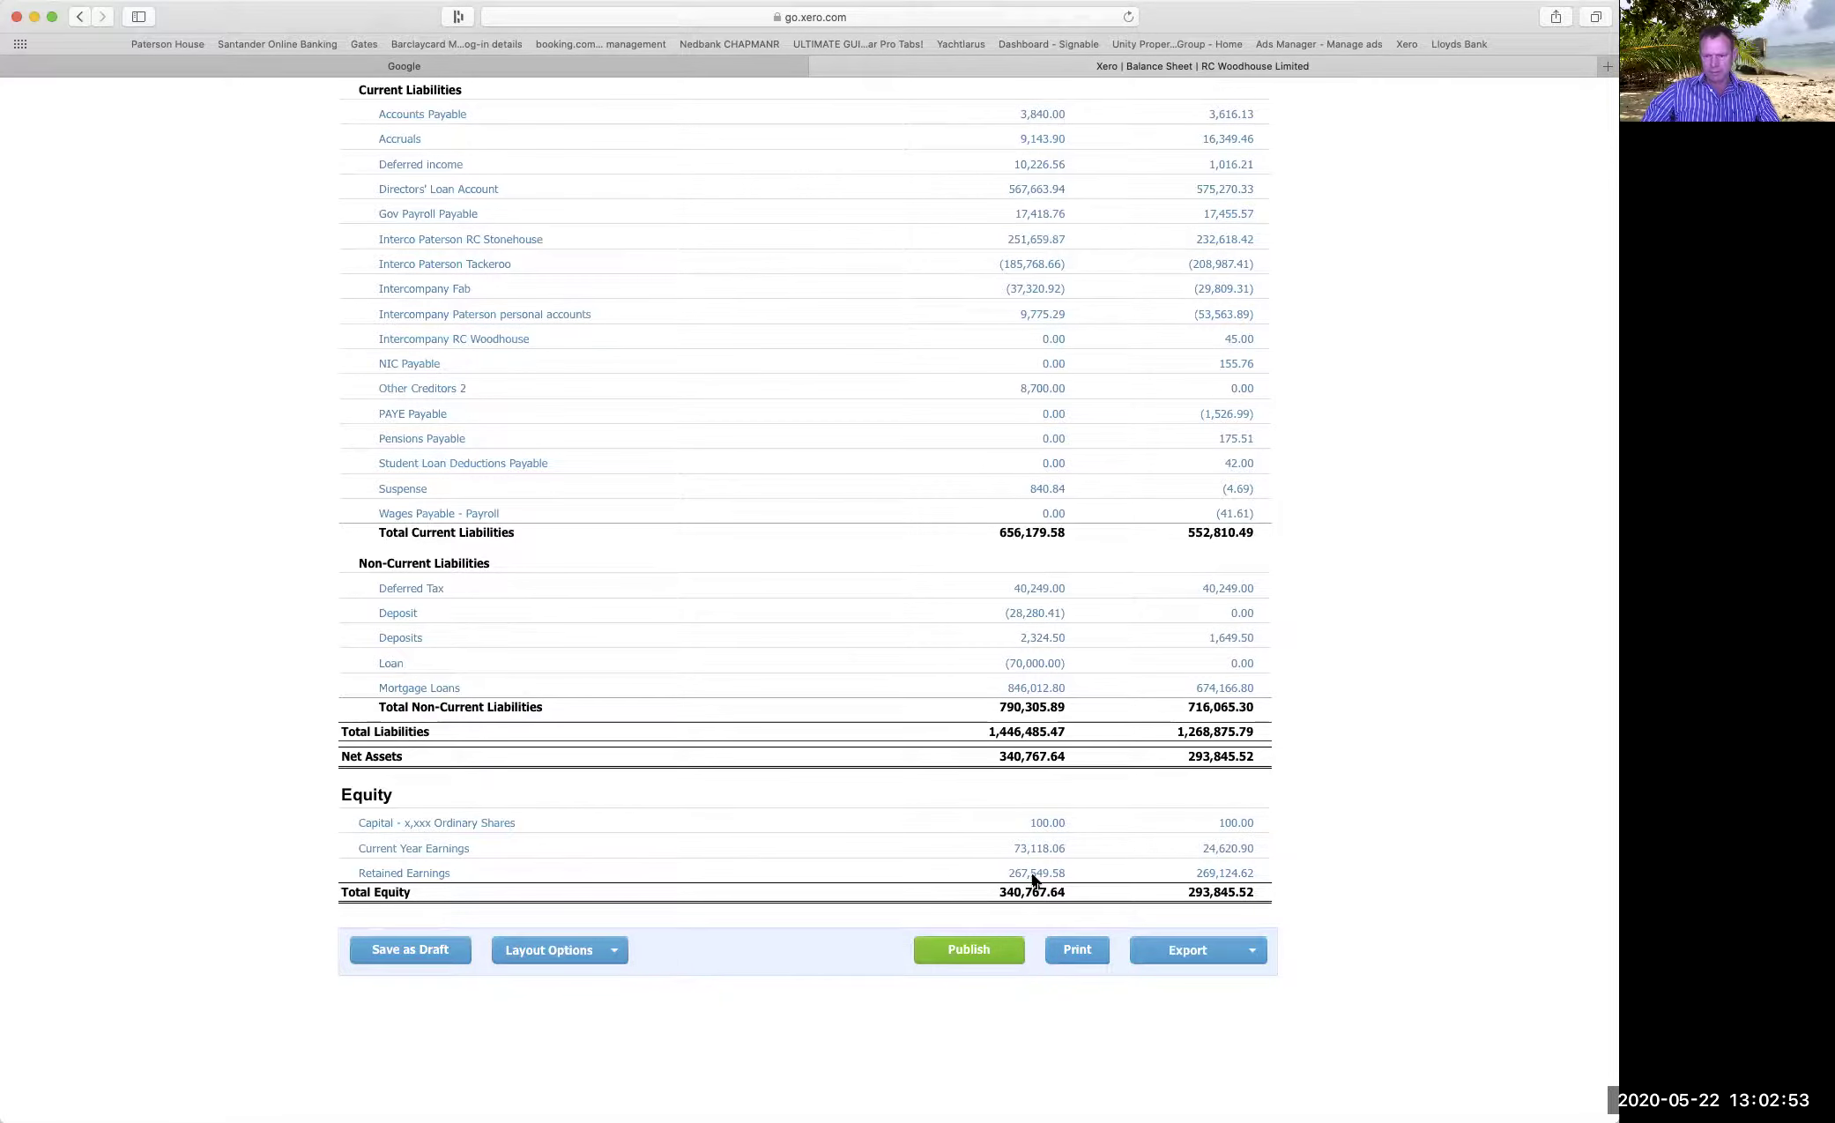
{"action": "scroll", "coordinate": [1032, 864], "scroll_direction": "up", "scroll_amount": 15}
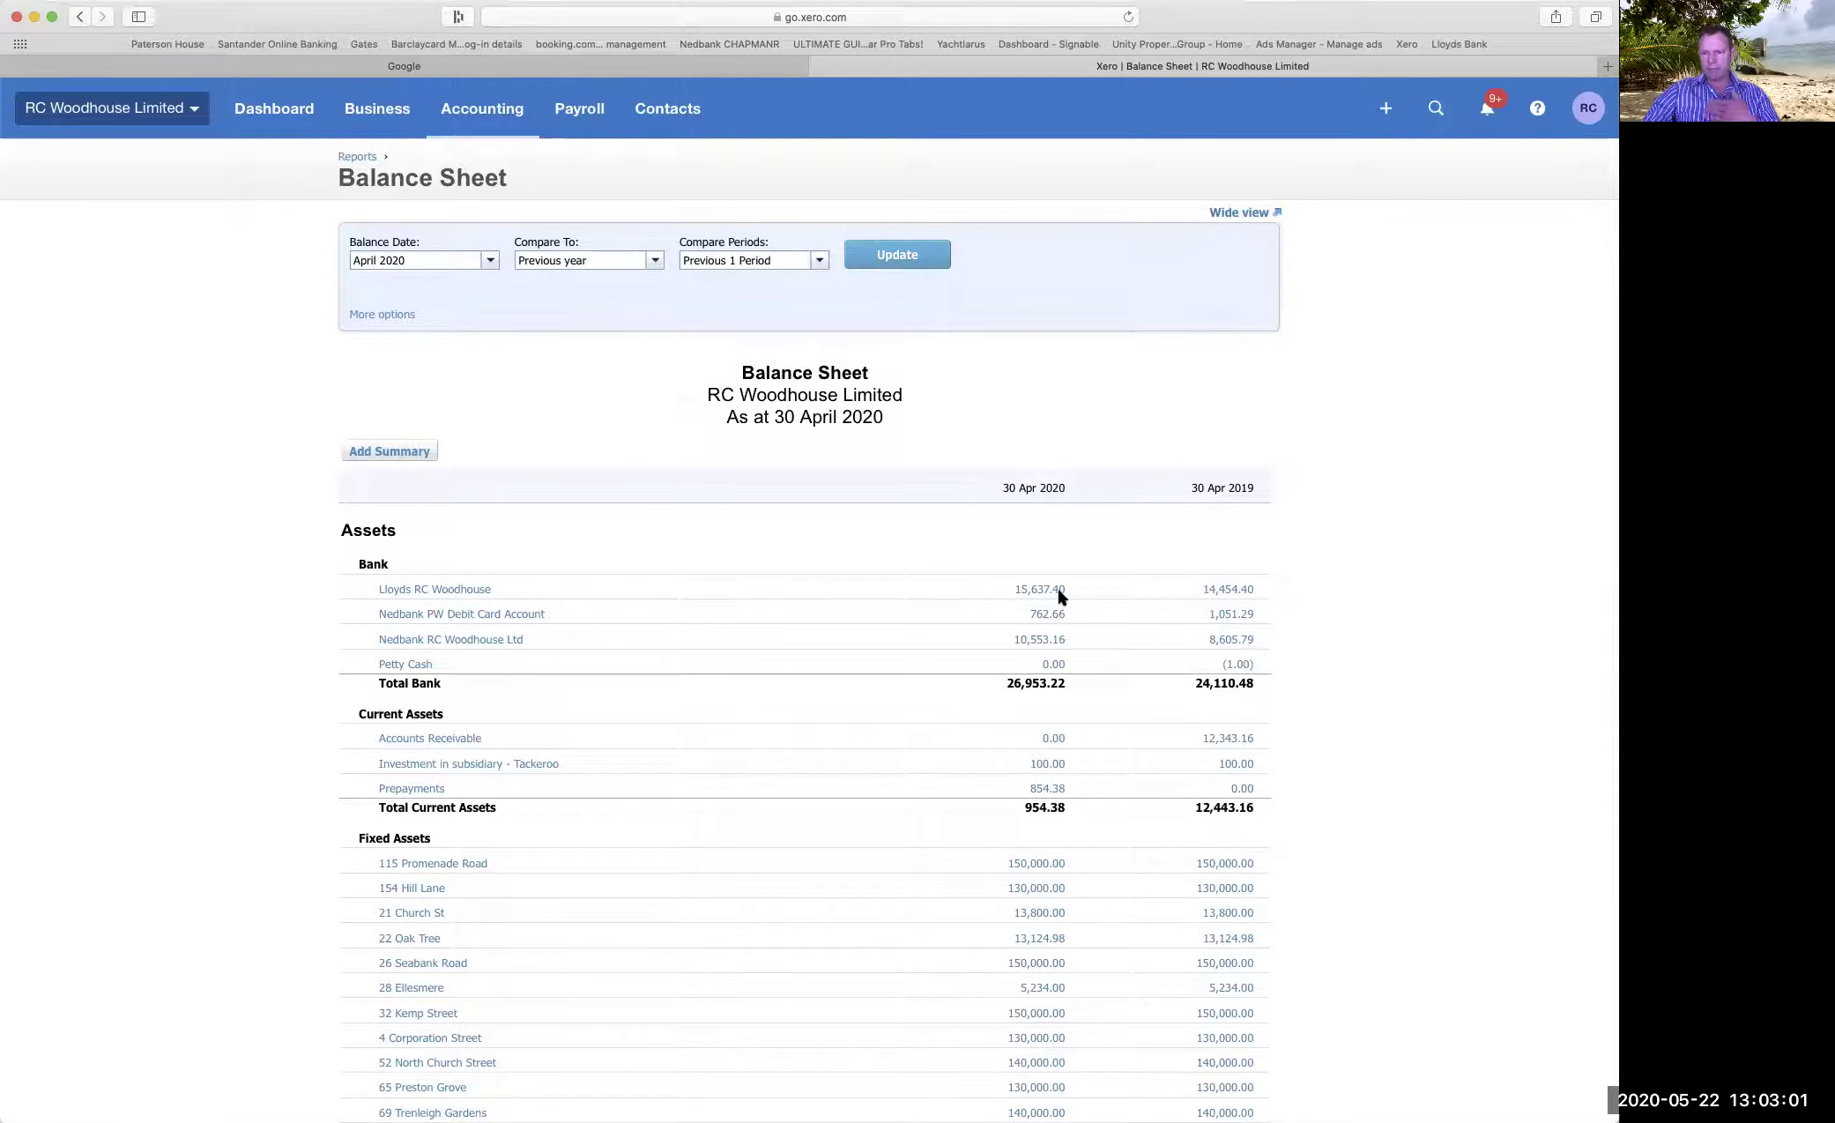
Return to the dashboard through the Business menu, where Lloyds RC Woodhouse shows 6 items to reconcile.
{"action": "scroll", "coordinate": [1044, 661], "scroll_direction": "down", "scroll_amount": 10}
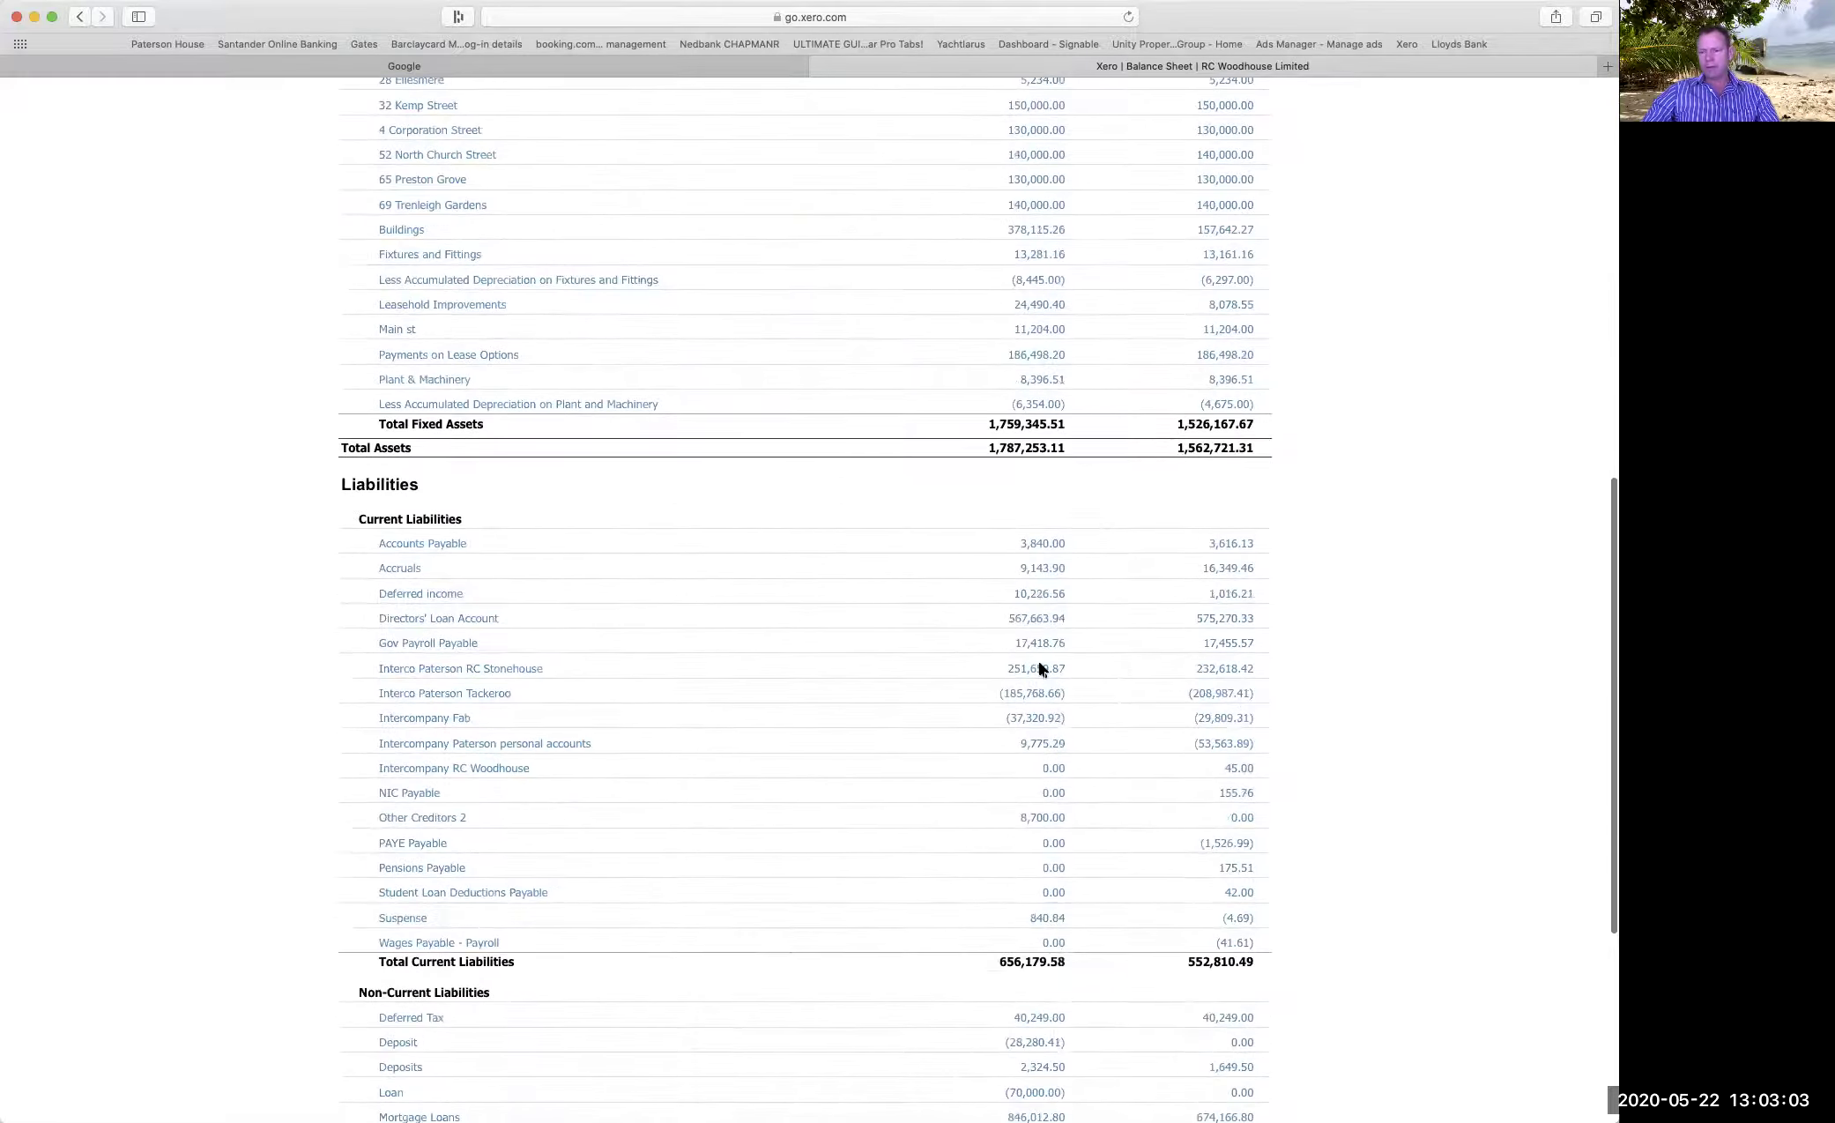
{"action": "scroll", "coordinate": [1040, 668], "scroll_direction": "down", "scroll_amount": 5}
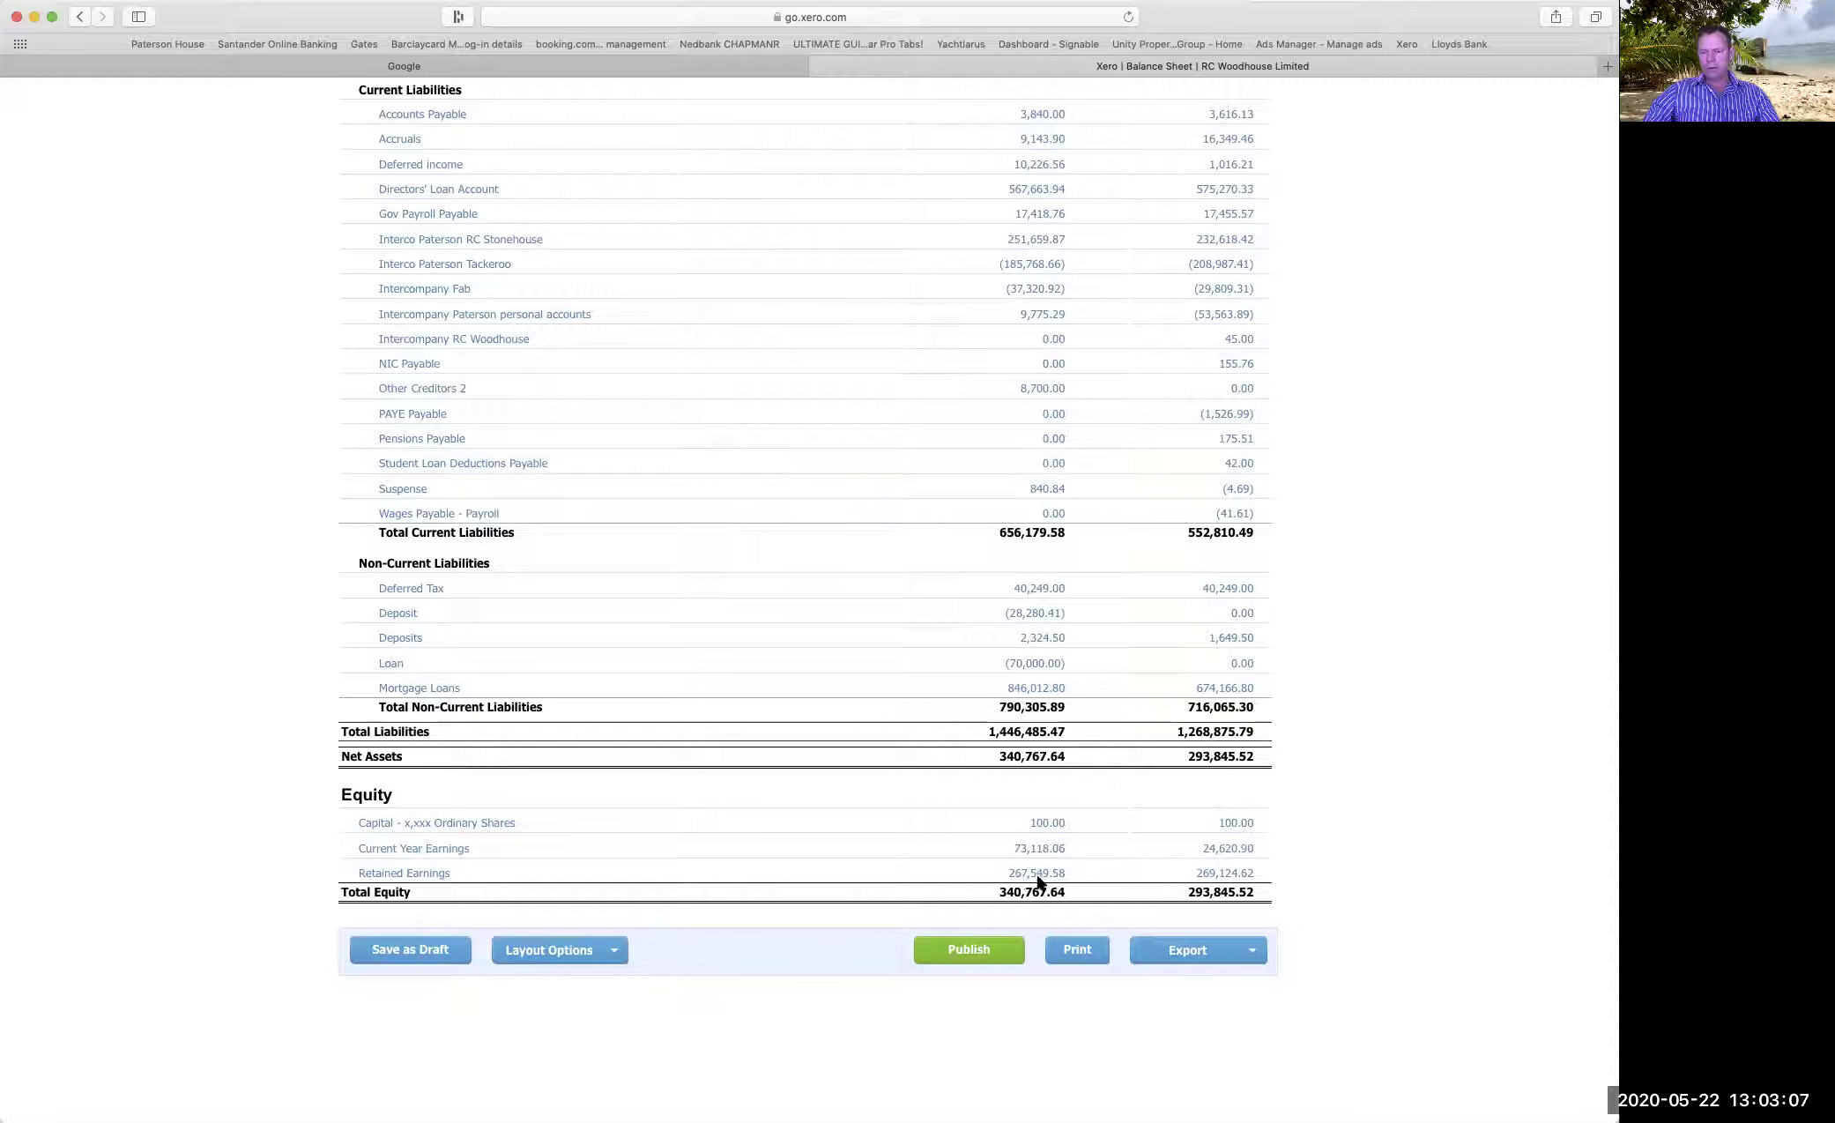
{"action": "scroll", "coordinate": [534, 727], "scroll_direction": "up", "scroll_amount": 15}
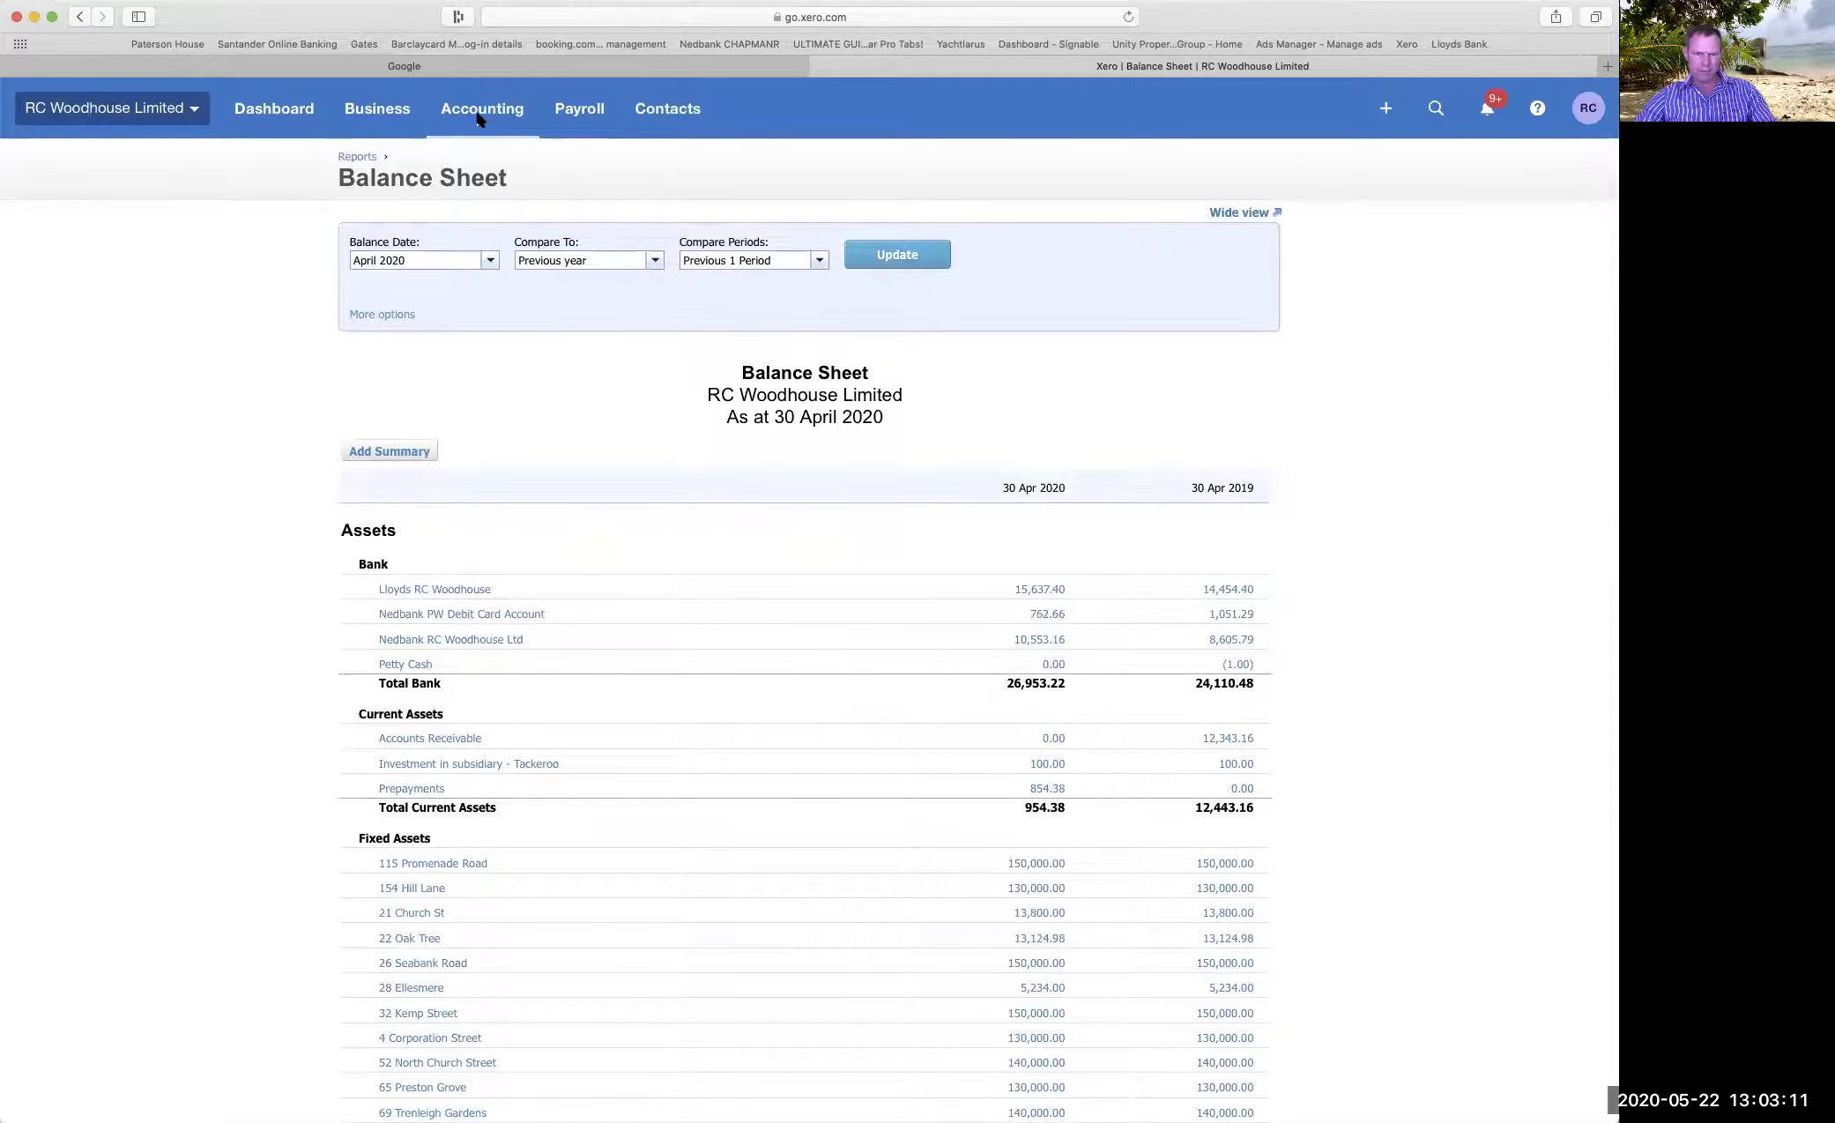
{"action": "left_click", "coordinate": [363, 114]}
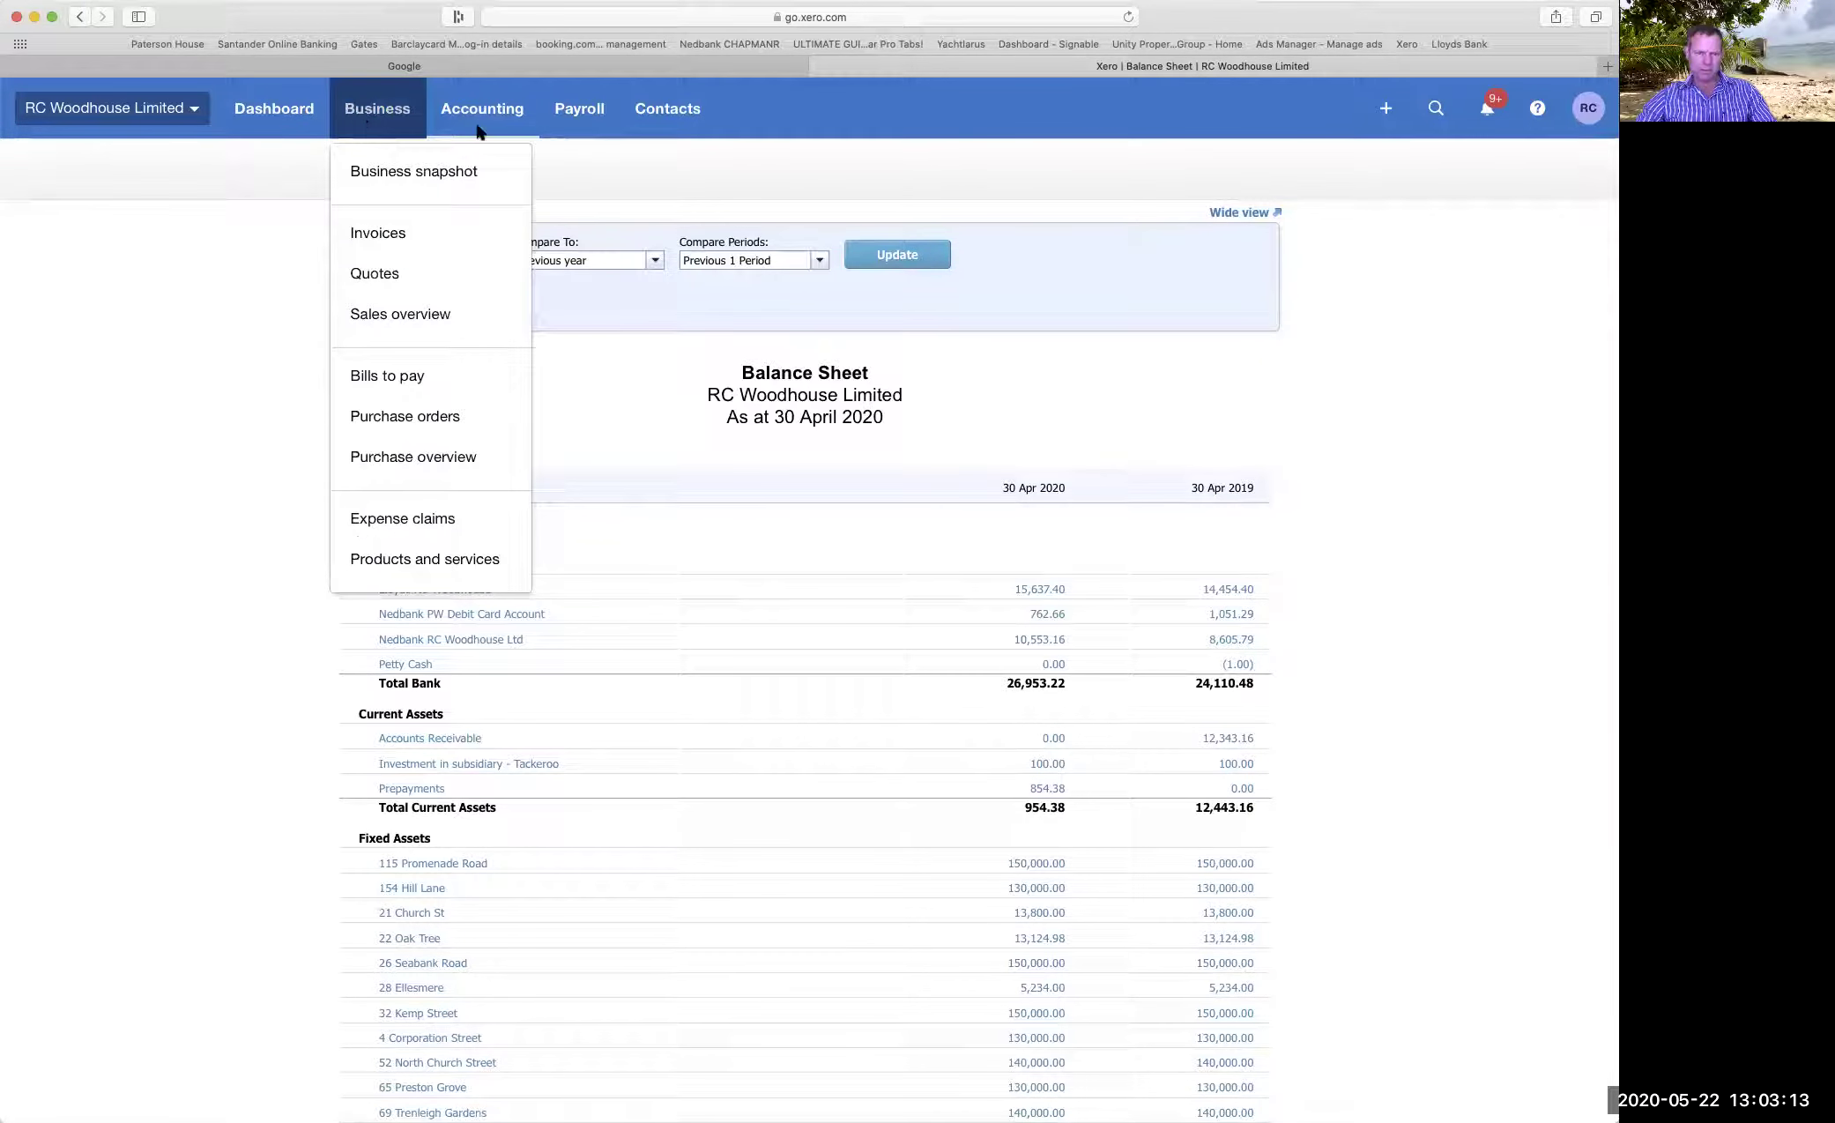
{"action": "left_click", "coordinate": [272, 123]}
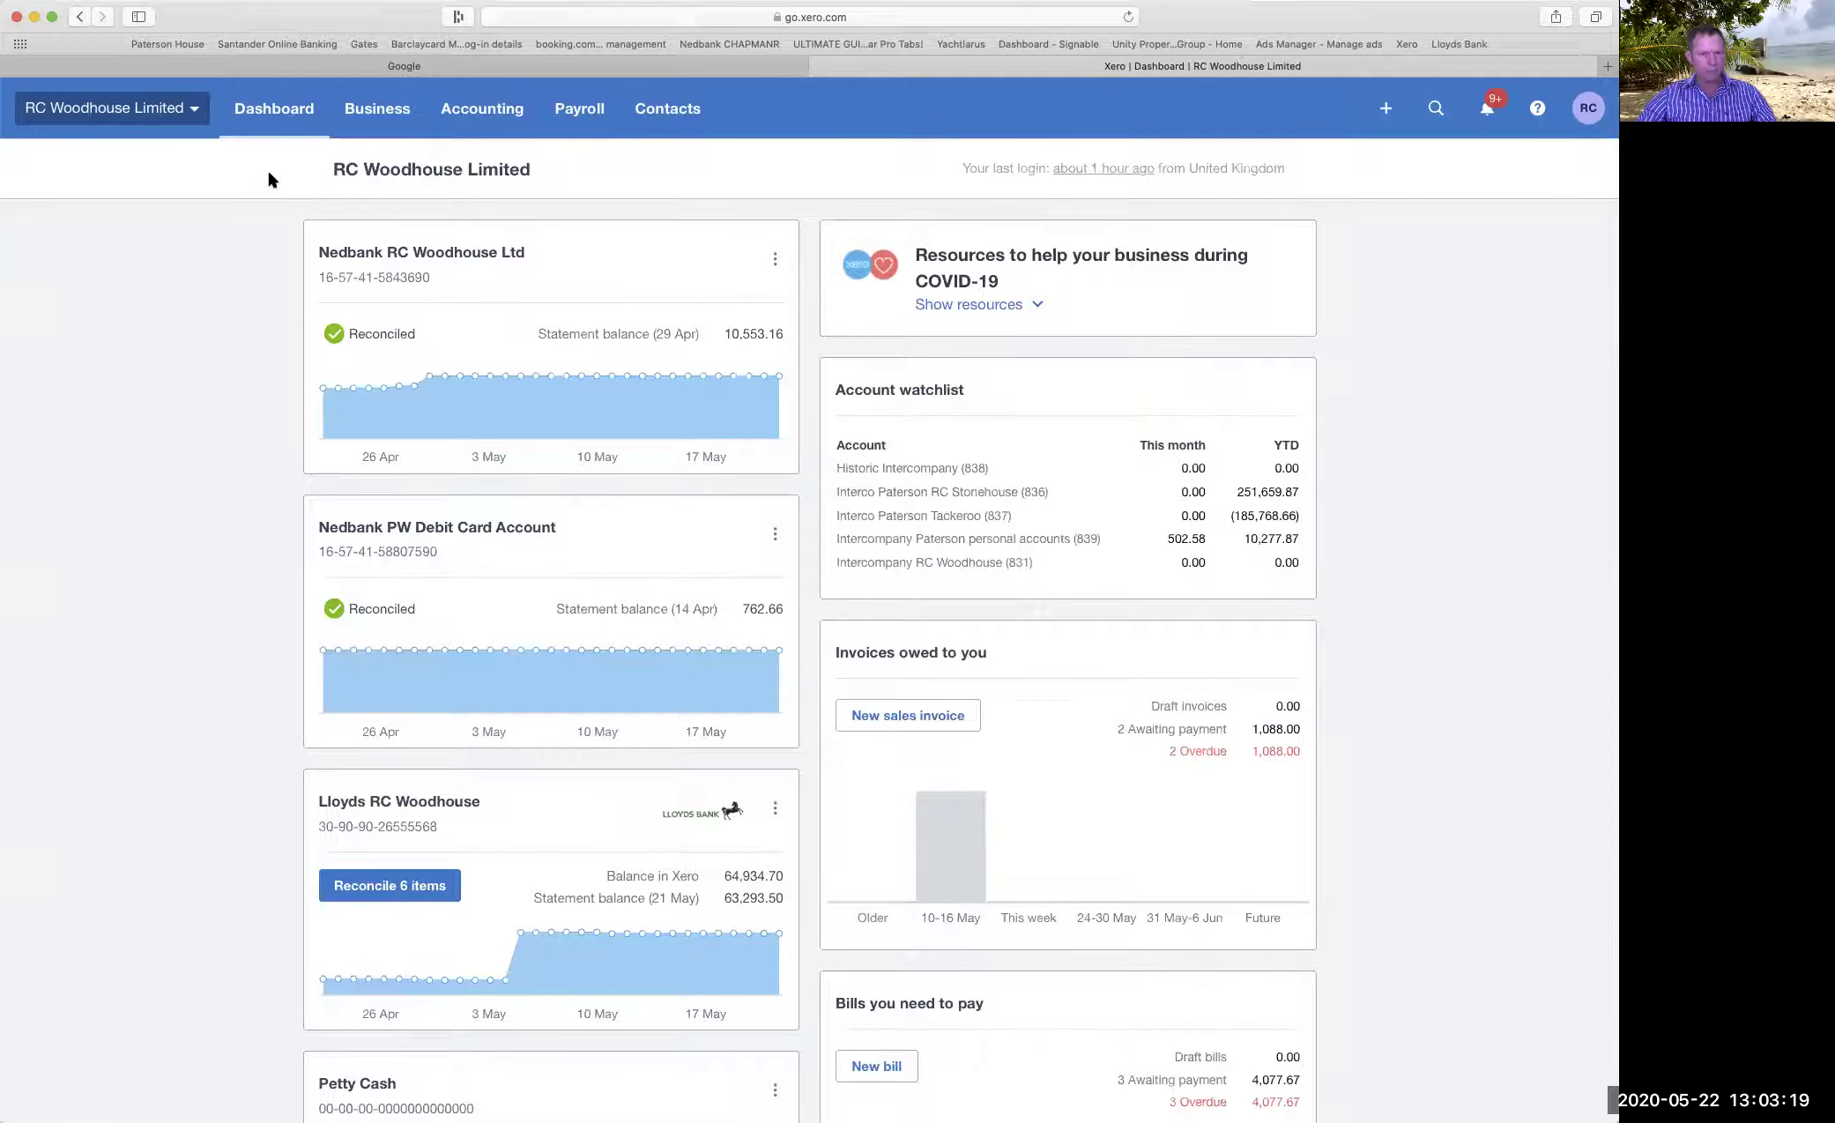
Go from organisation Settings to Accounting > Advanced and select Chart of accounts.
{"action": "left_click", "coordinate": [146, 114]}
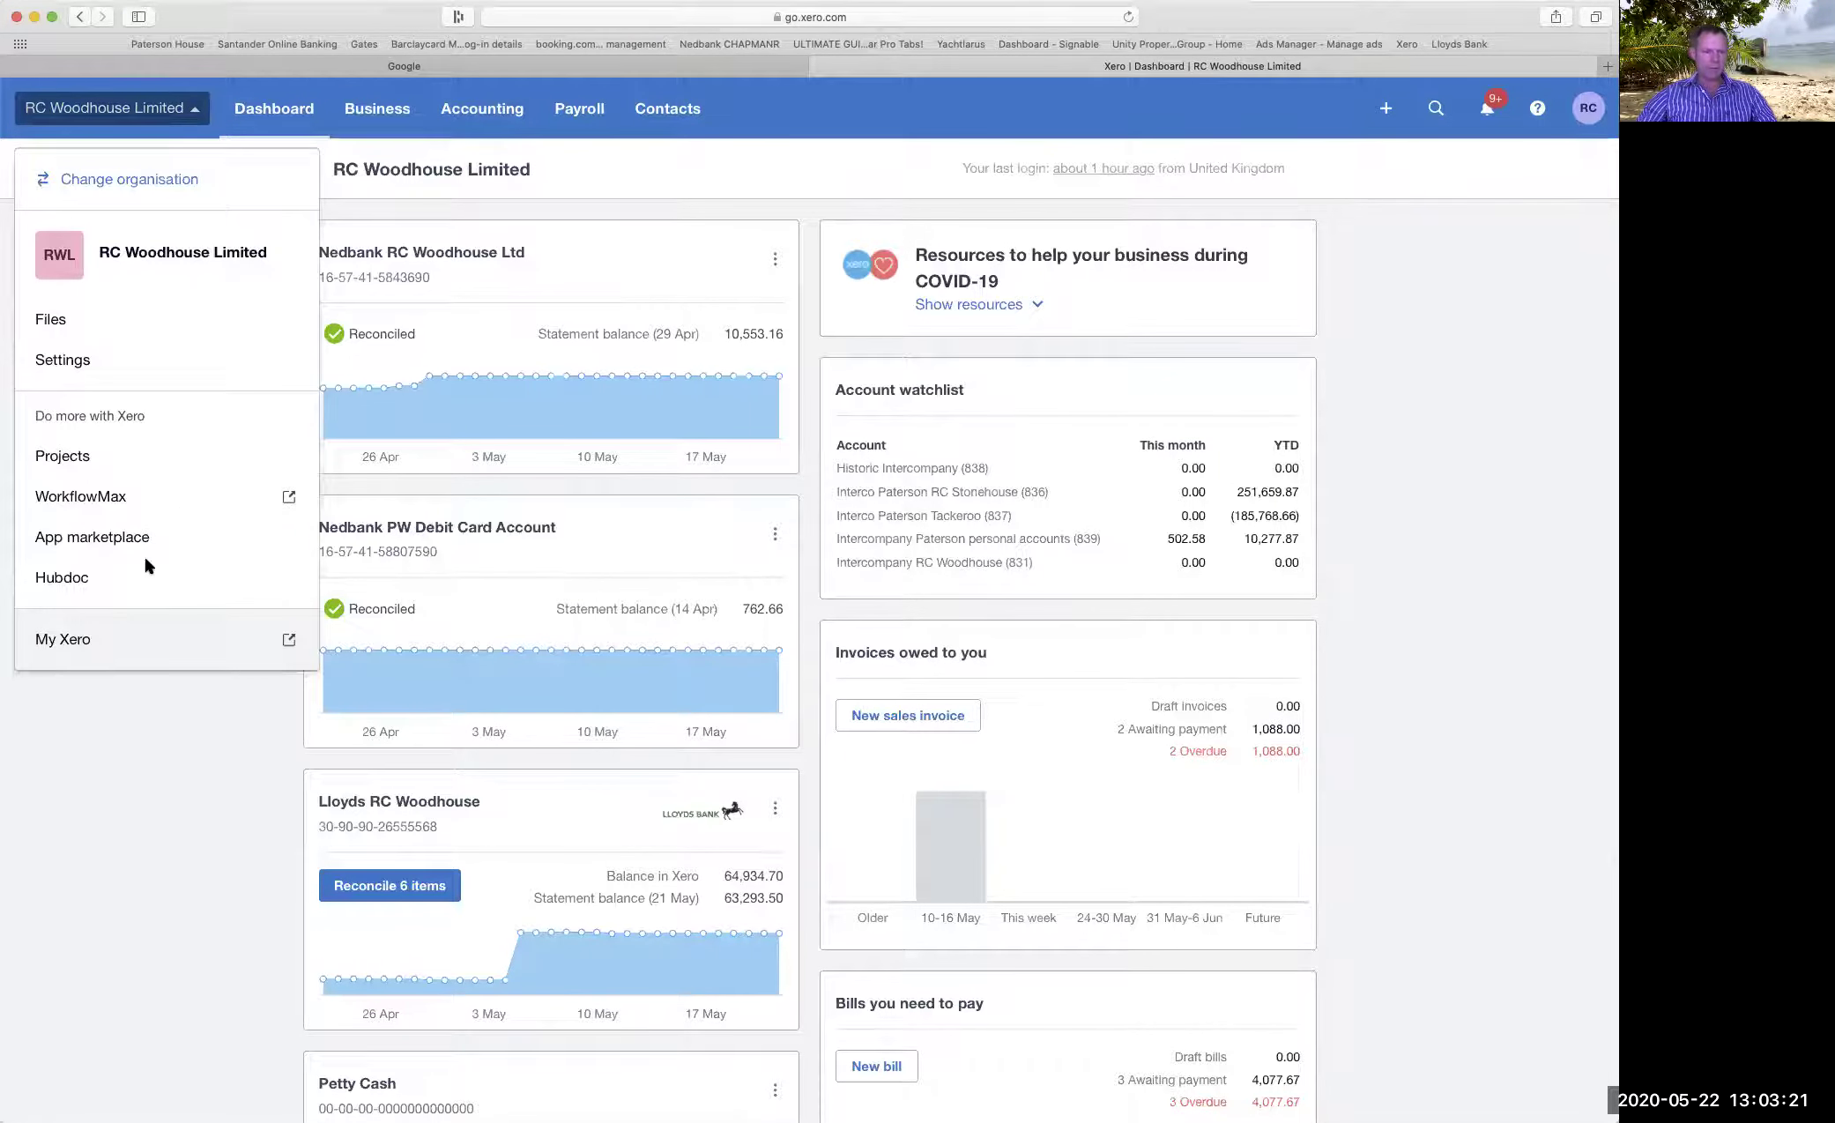
{"action": "left_click", "coordinate": [65, 361]}
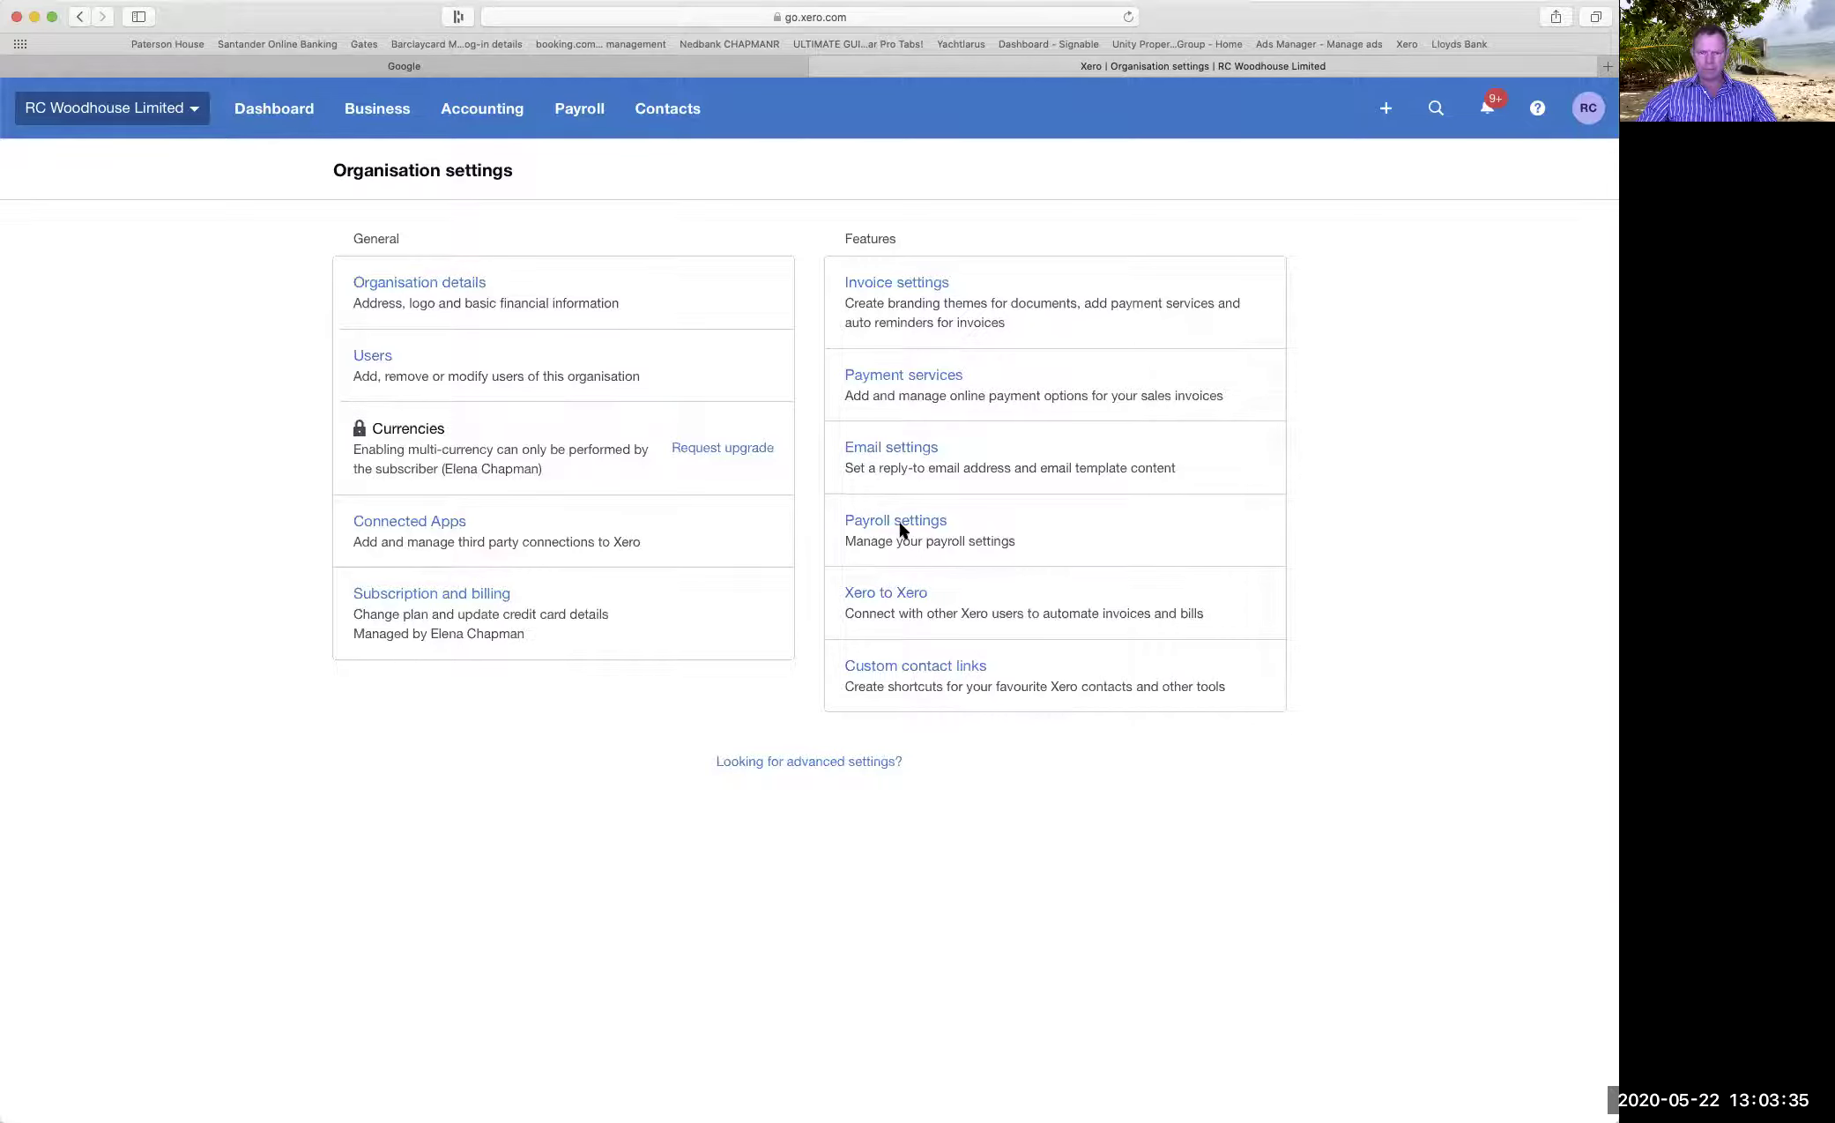
{"action": "left_click", "coordinate": [462, 124]}
{"action": "left_click", "coordinate": [478, 256]}
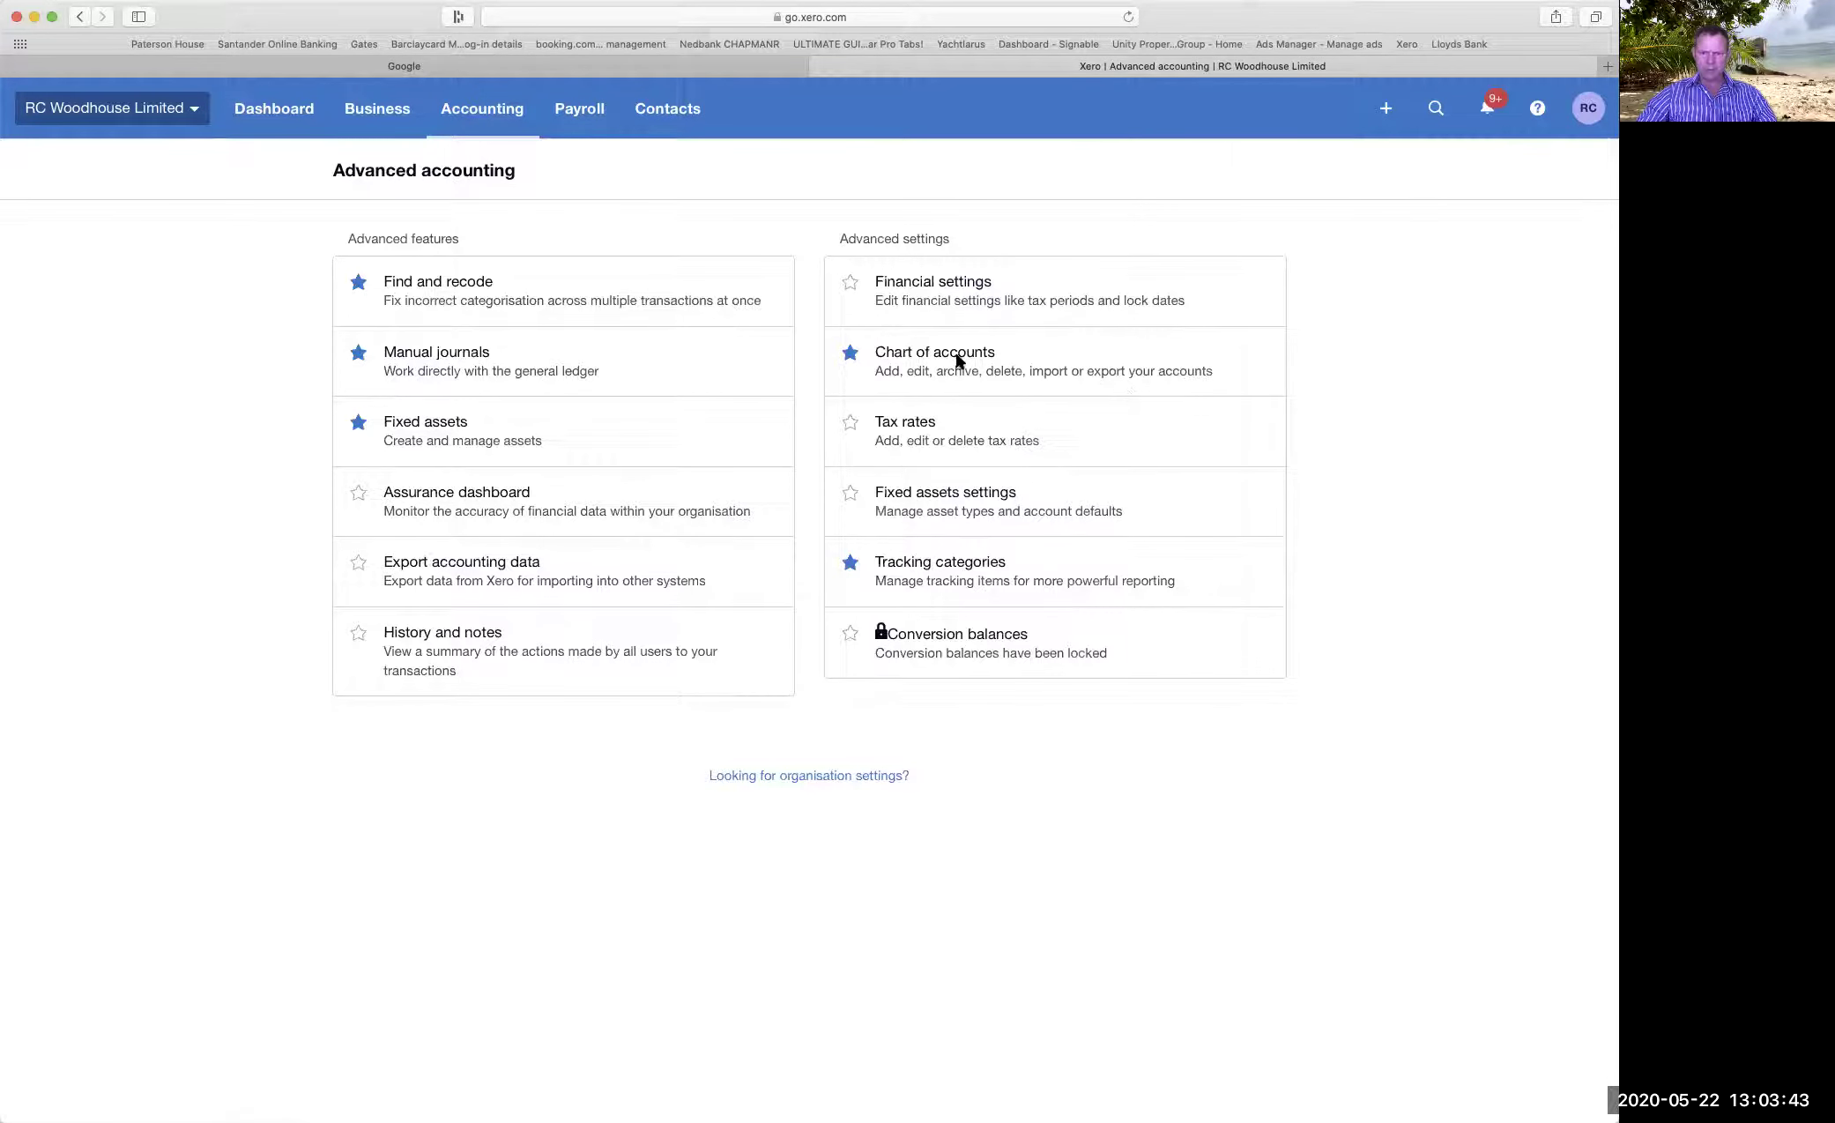
{"action": "left_click", "coordinate": [925, 360]}
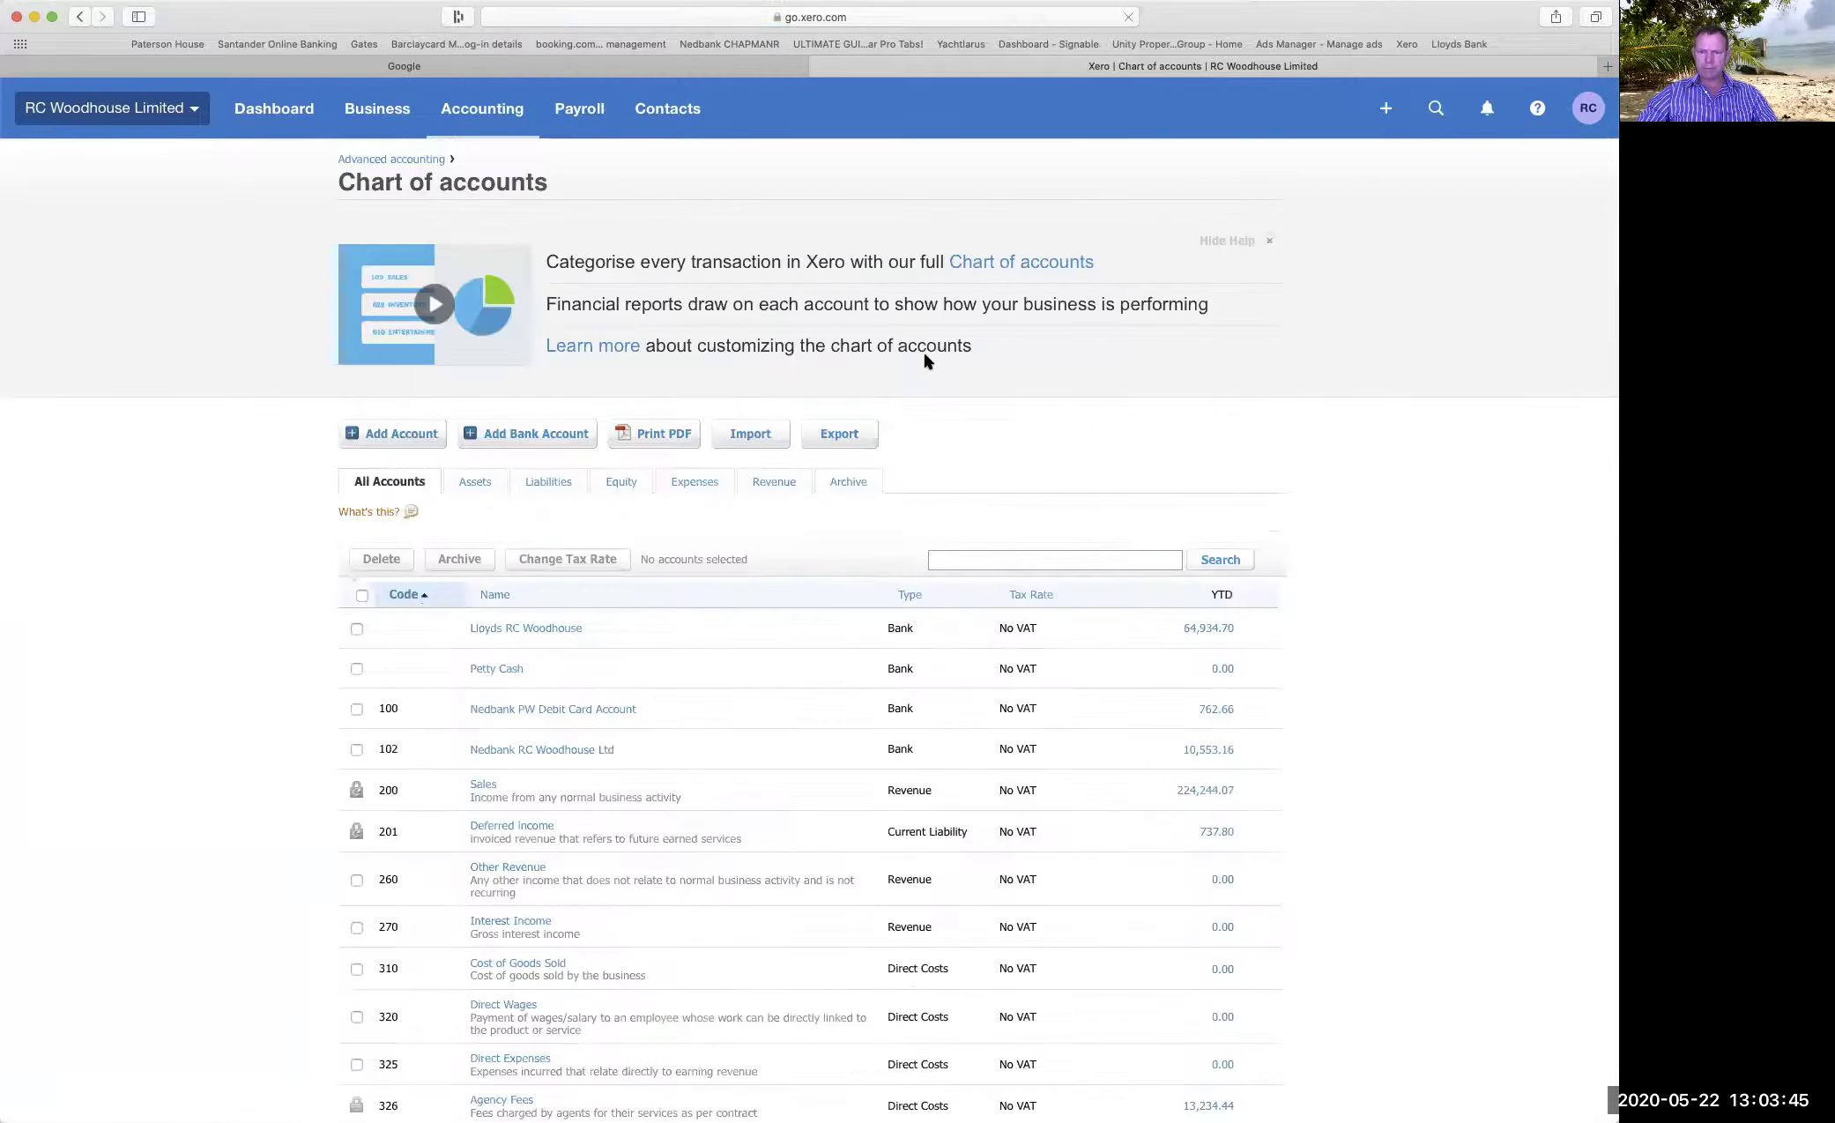
{"action": "scroll", "coordinate": [943, 375], "scroll_direction": "down", "scroll_amount": 2}
{"action": "scroll", "coordinate": [945, 381], "scroll_direction": "down", "scroll_amount": 5}
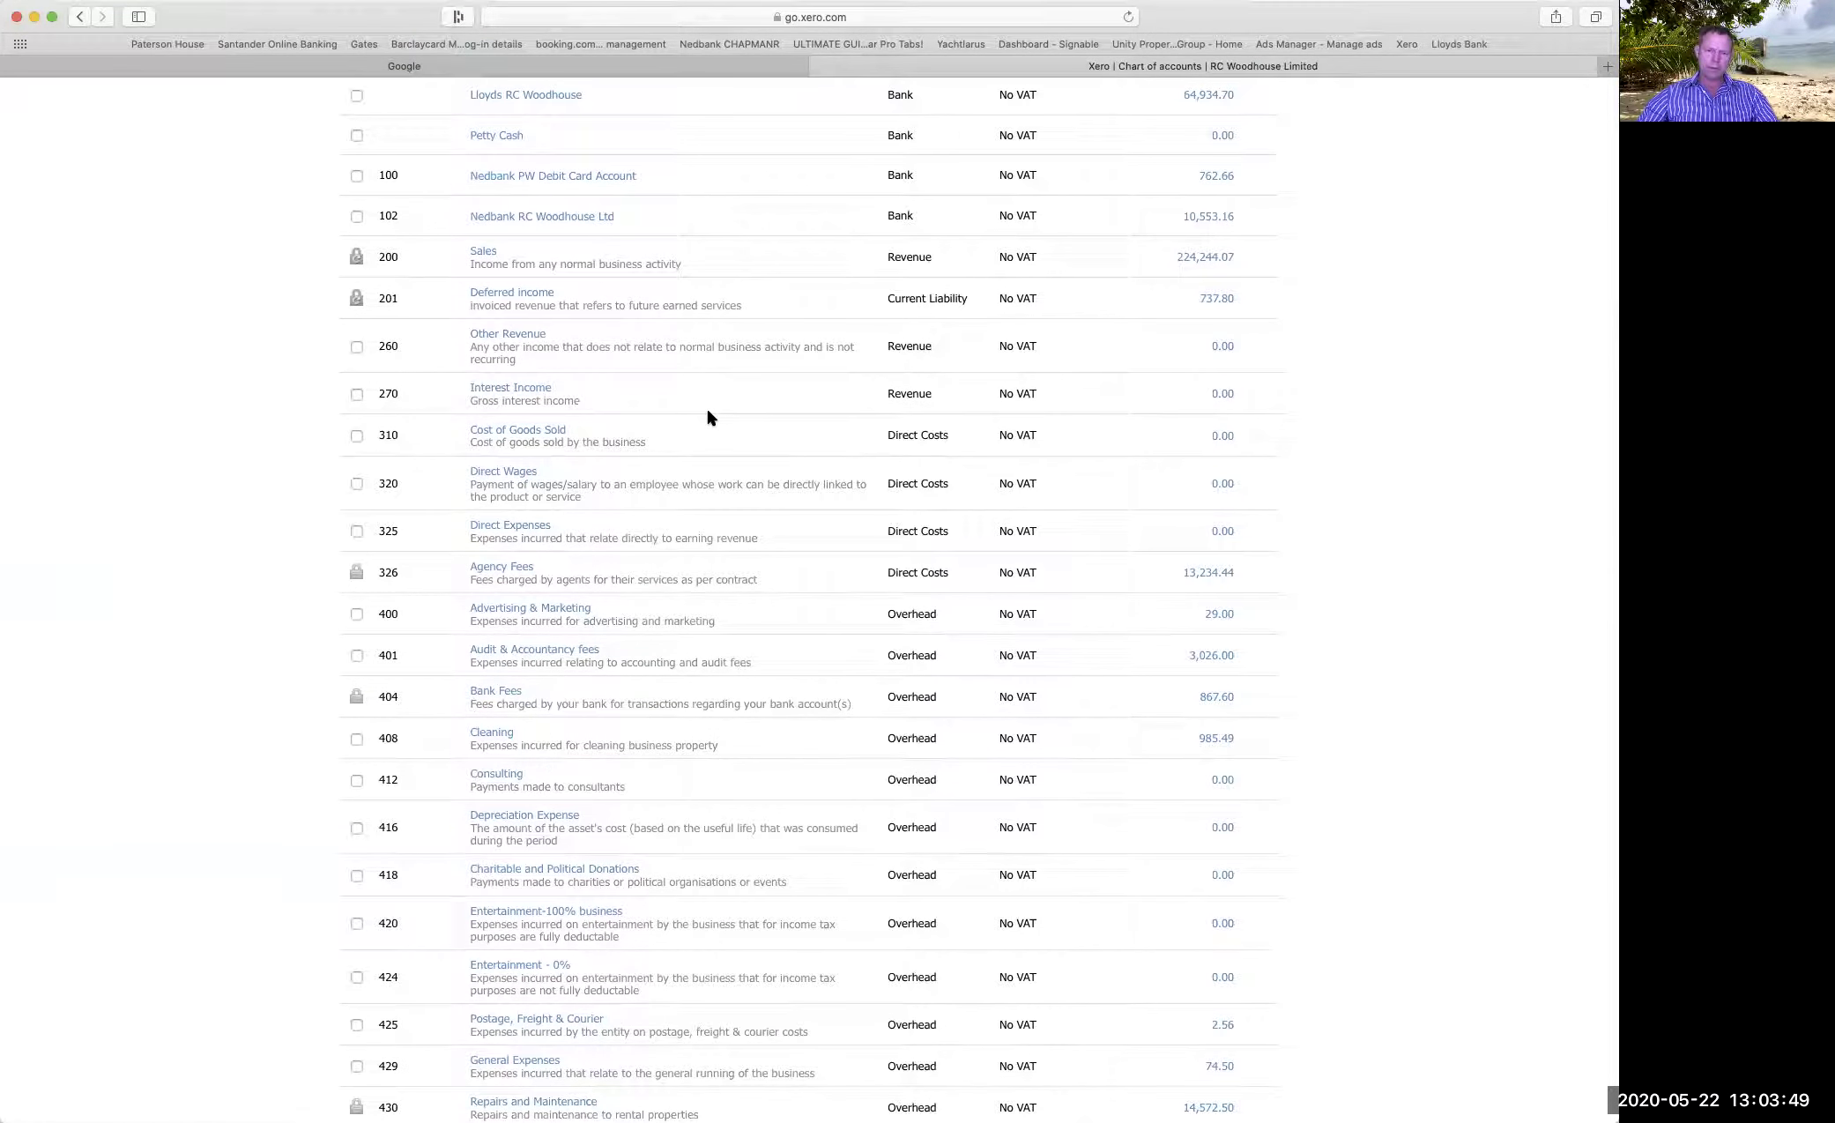
{"action": "scroll", "coordinate": [709, 415], "scroll_direction": "down", "scroll_amount": 12}
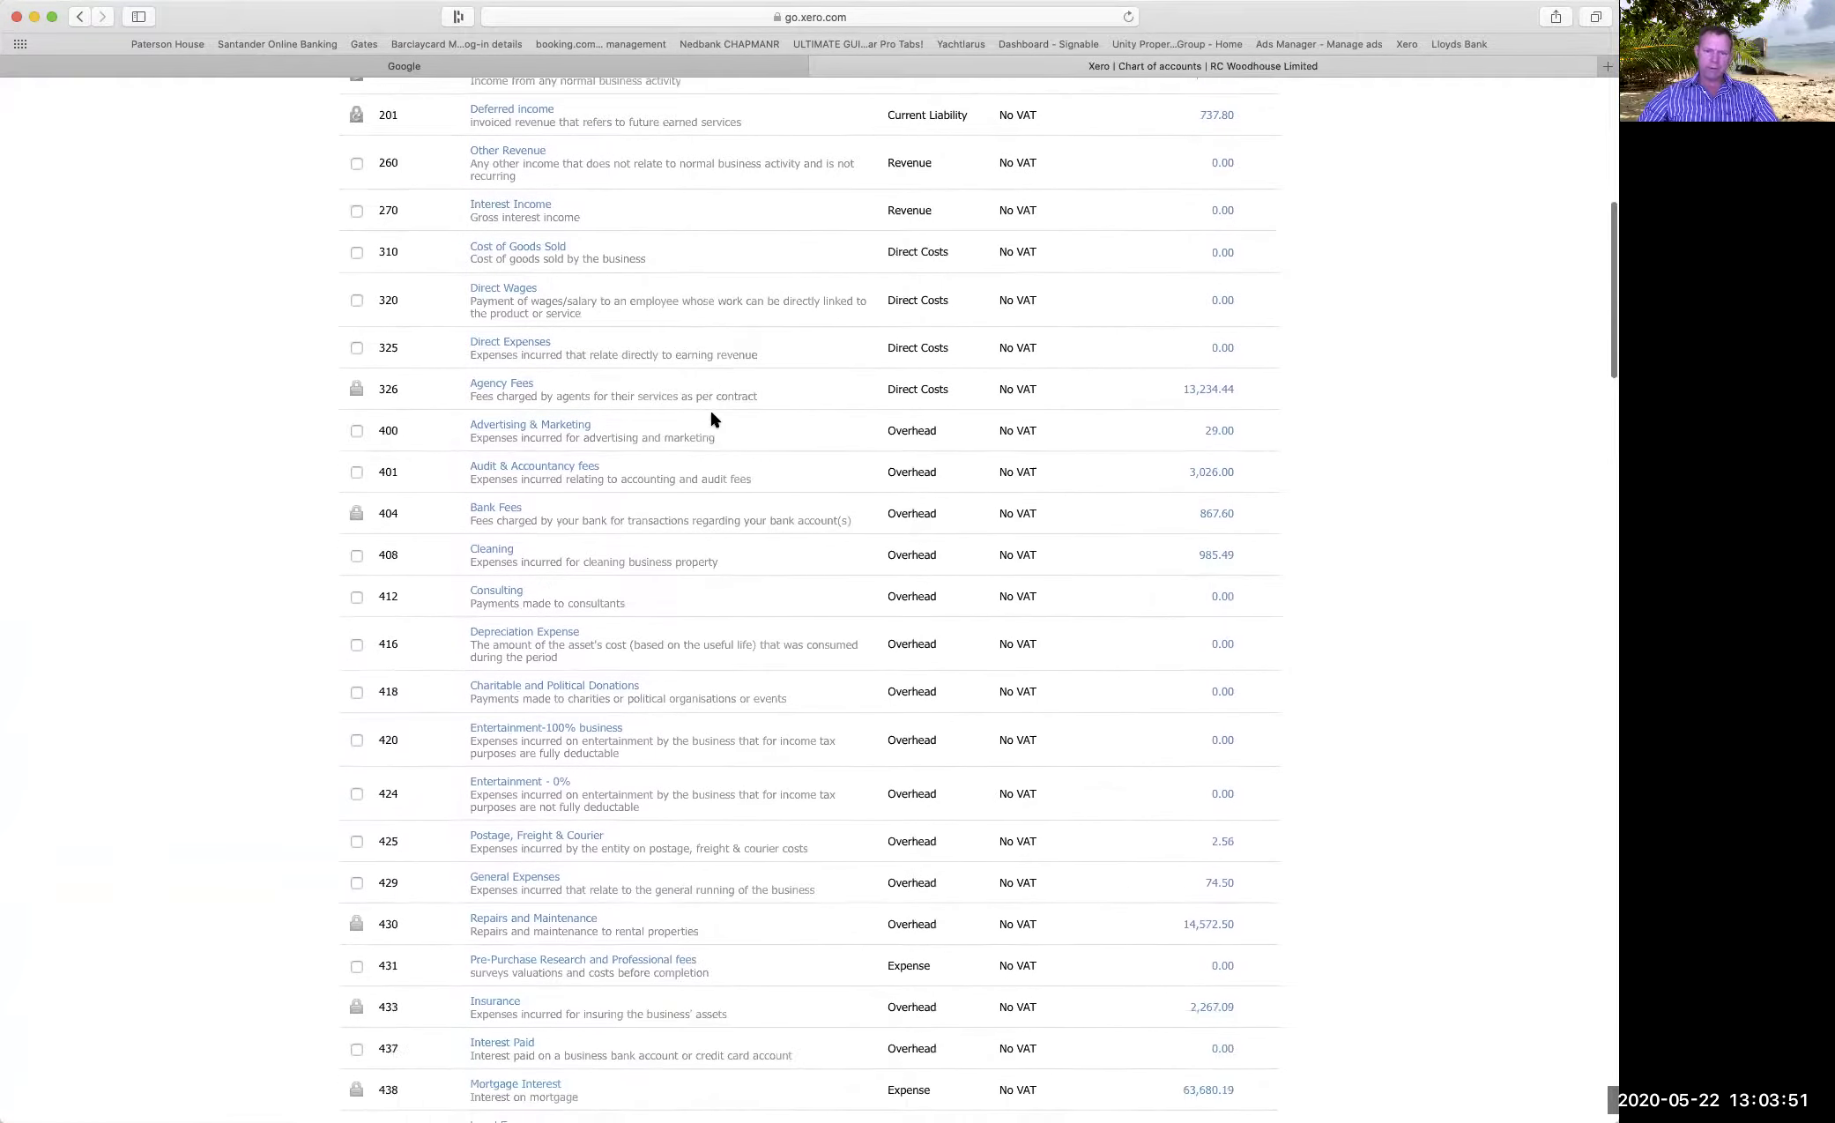
{"action": "scroll", "coordinate": [714, 414], "scroll_direction": "down", "scroll_amount": 15}
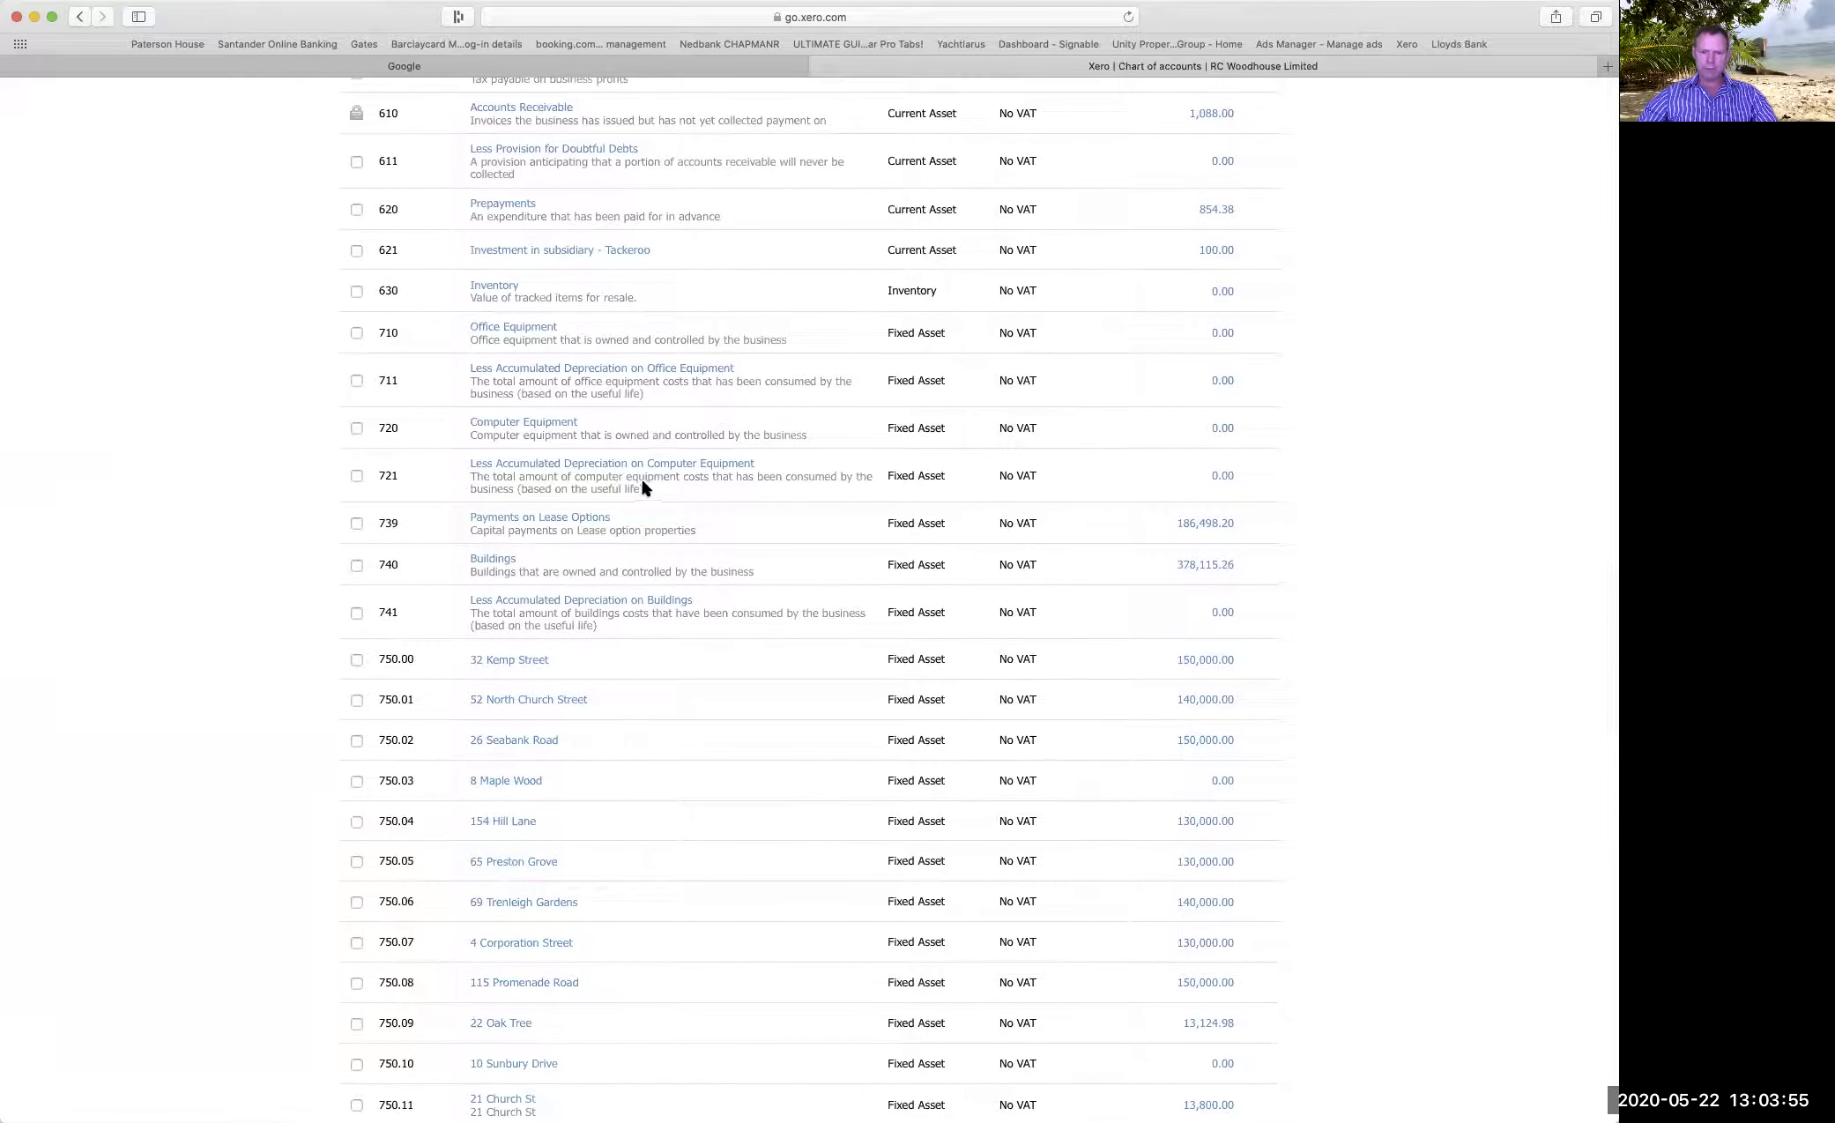
{"action": "scroll", "coordinate": [601, 428], "scroll_direction": "up", "scroll_amount": 12}
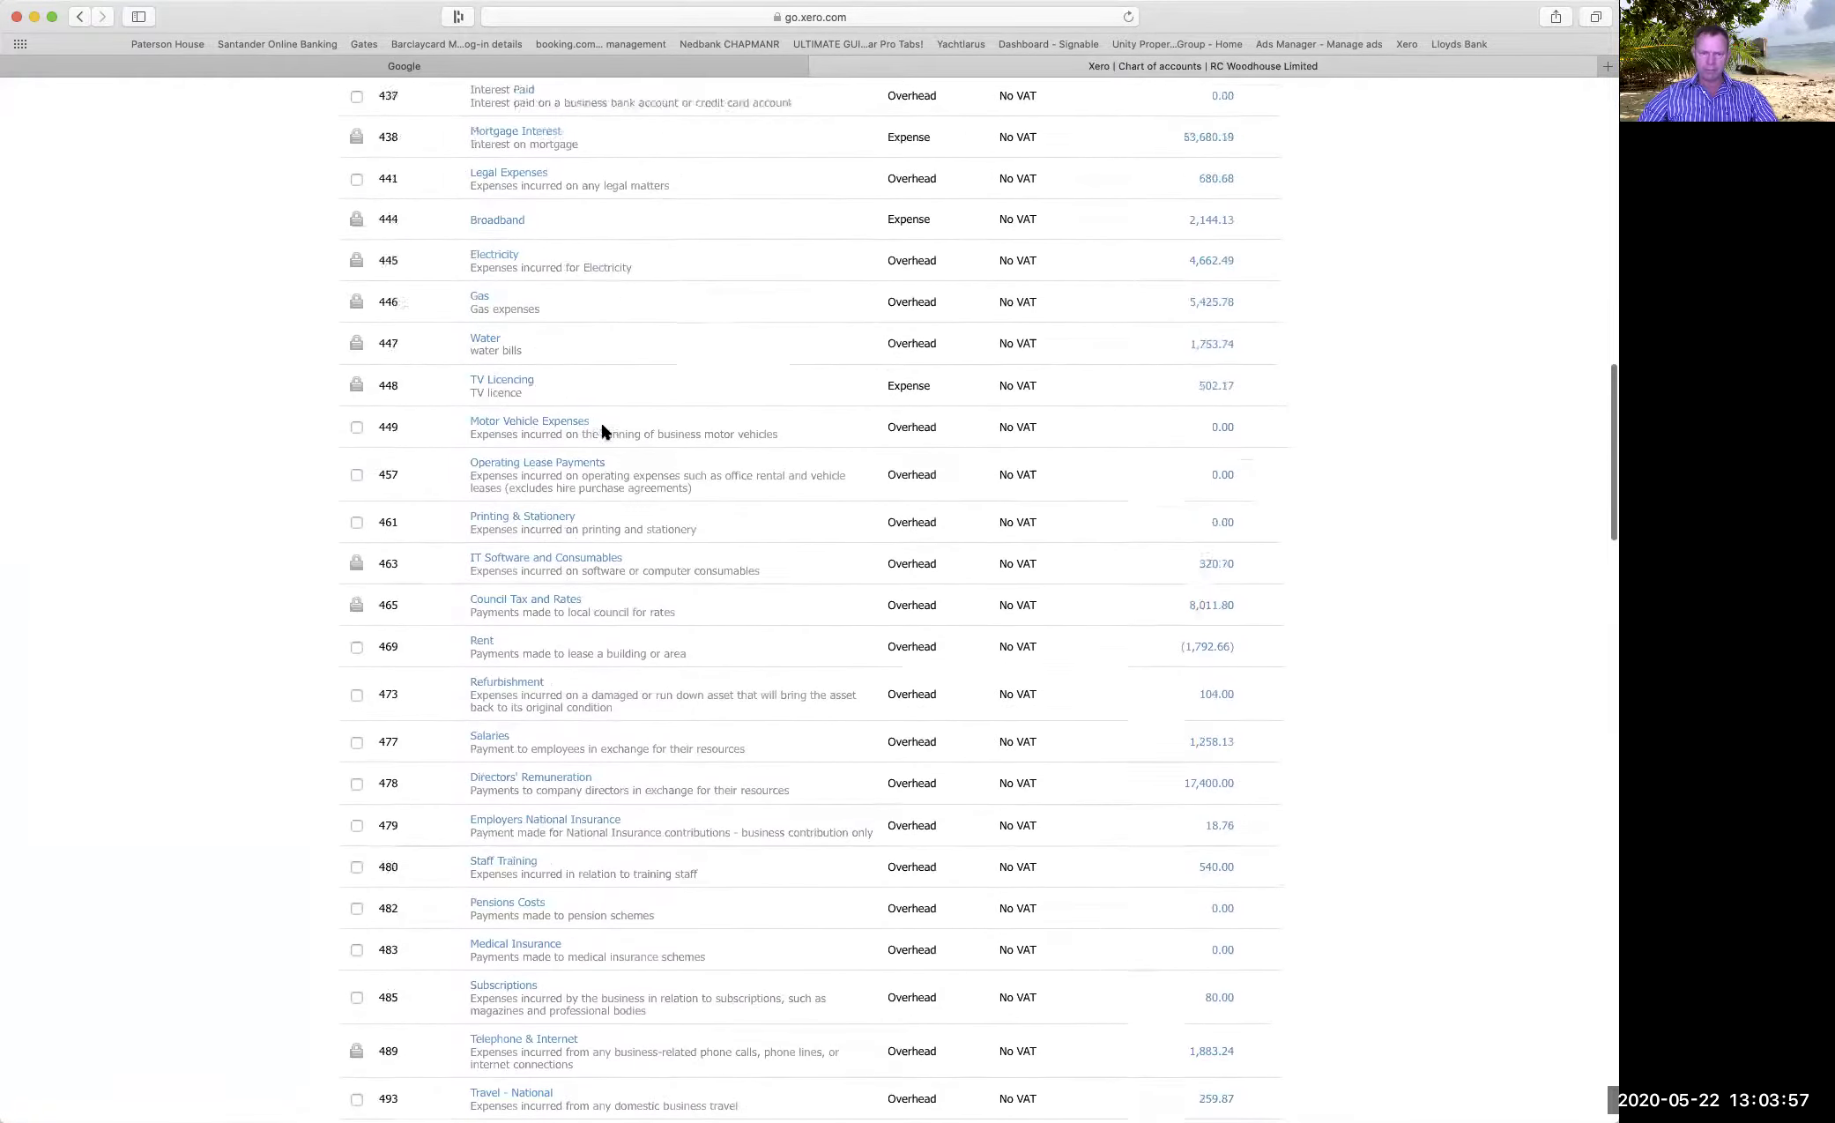
{"action": "scroll", "coordinate": [601, 430], "scroll_direction": "up", "scroll_amount": 15}
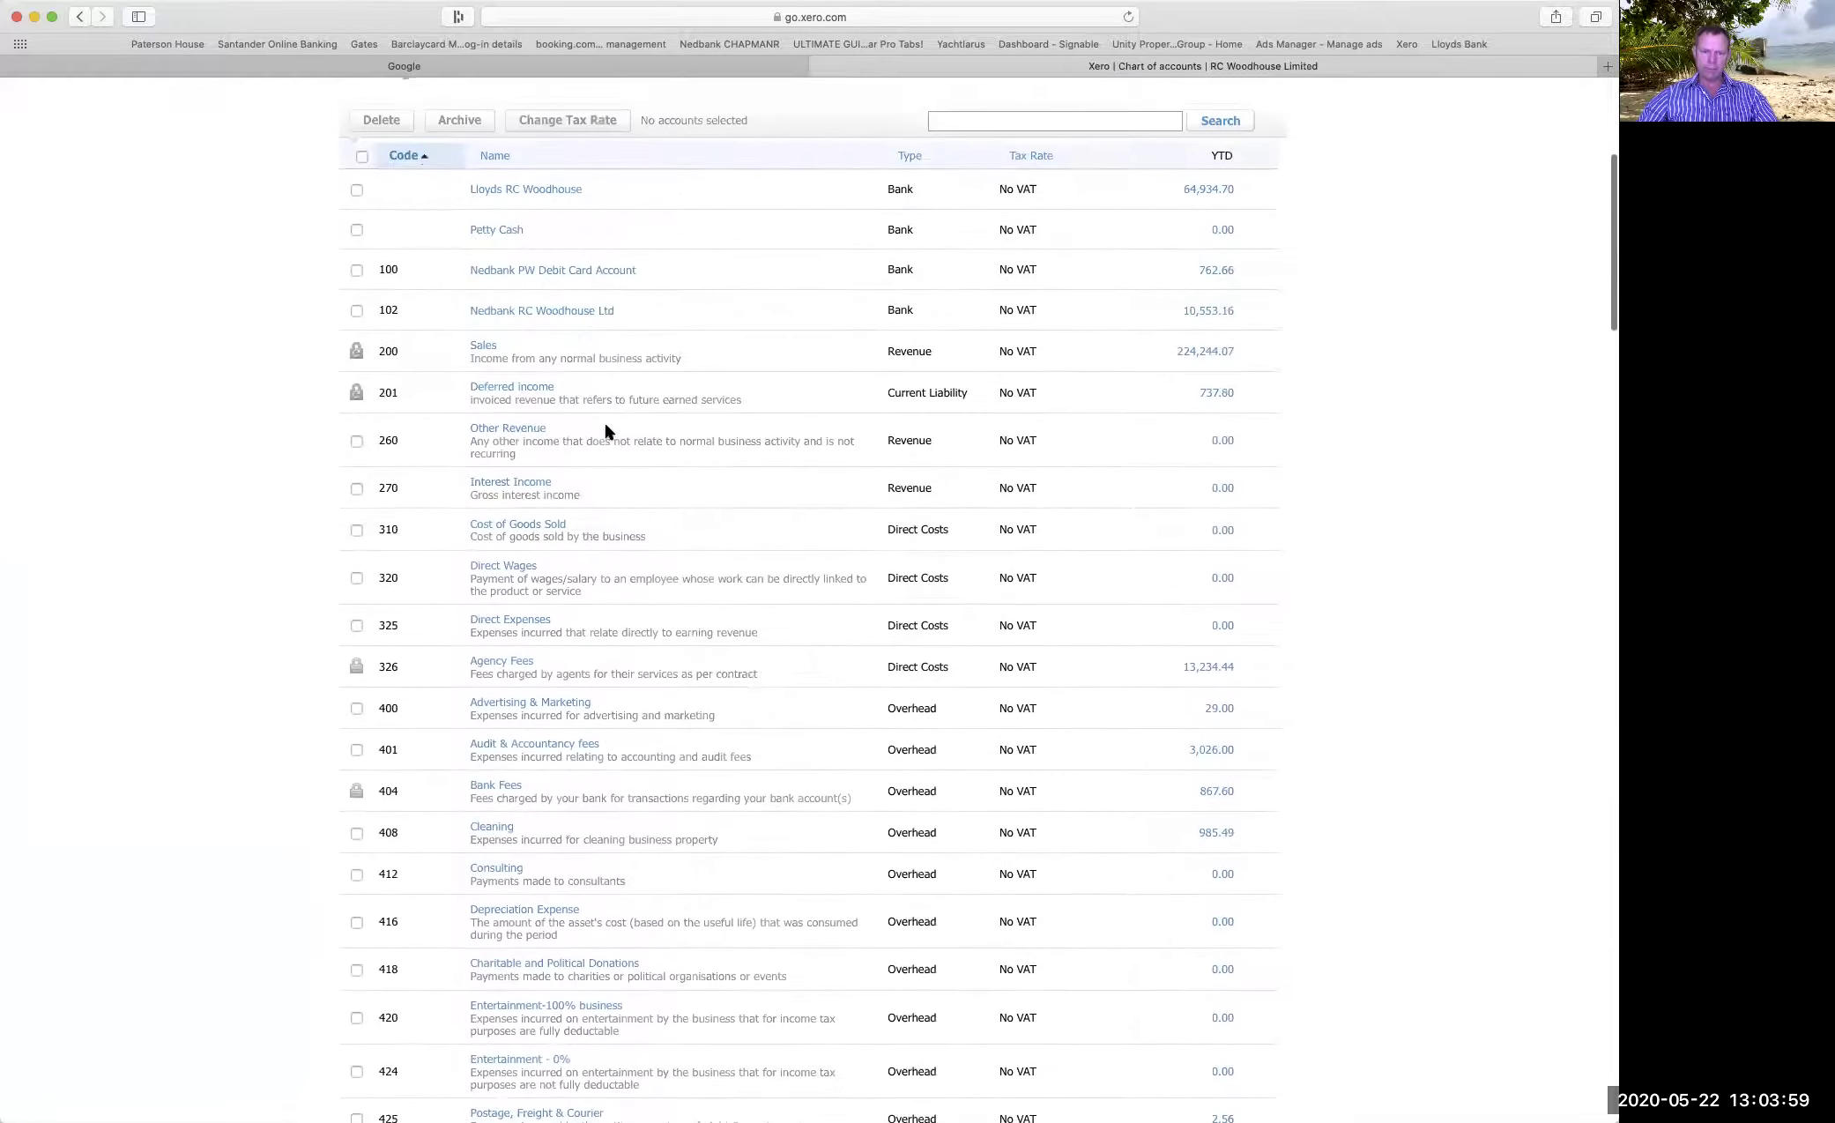
{"action": "scroll", "coordinate": [608, 430], "scroll_direction": "down", "scroll_amount": 10}
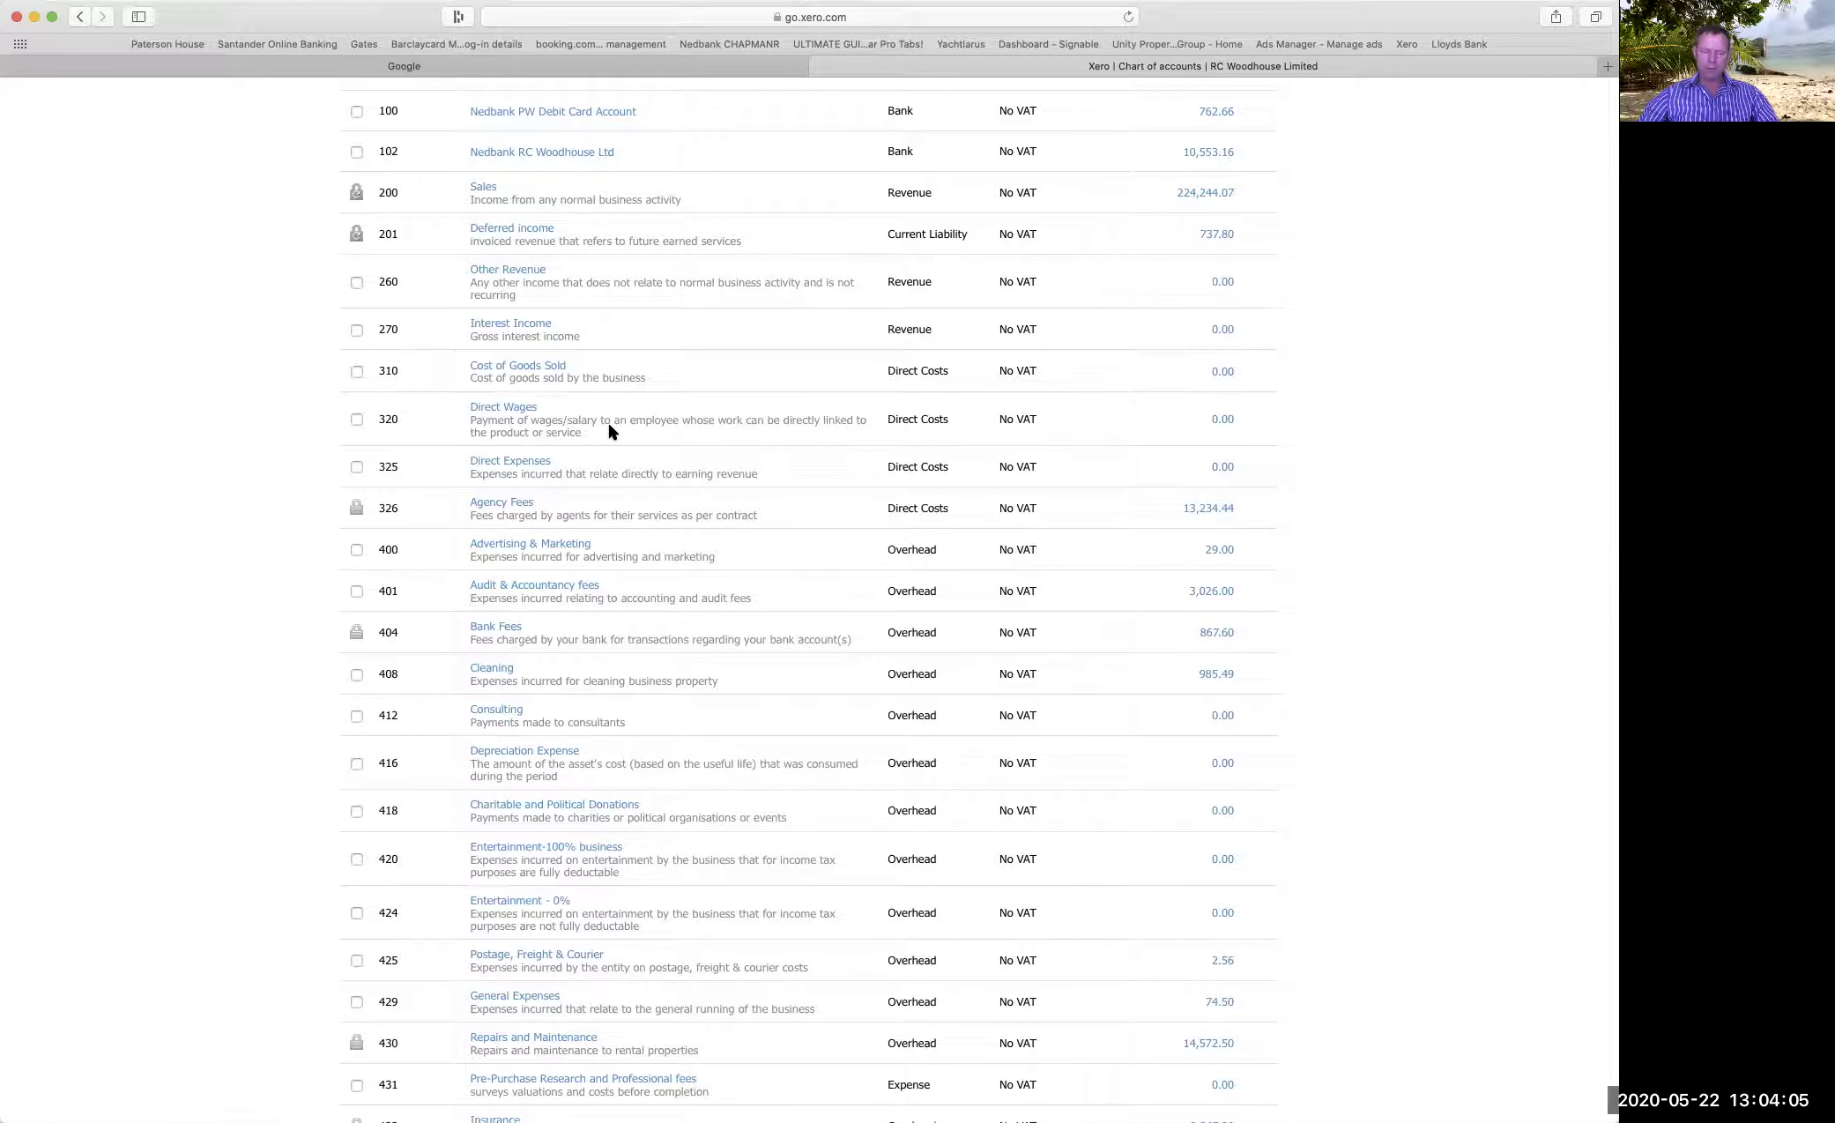
{"action": "scroll", "coordinate": [608, 420], "scroll_direction": "down", "scroll_amount": 5}
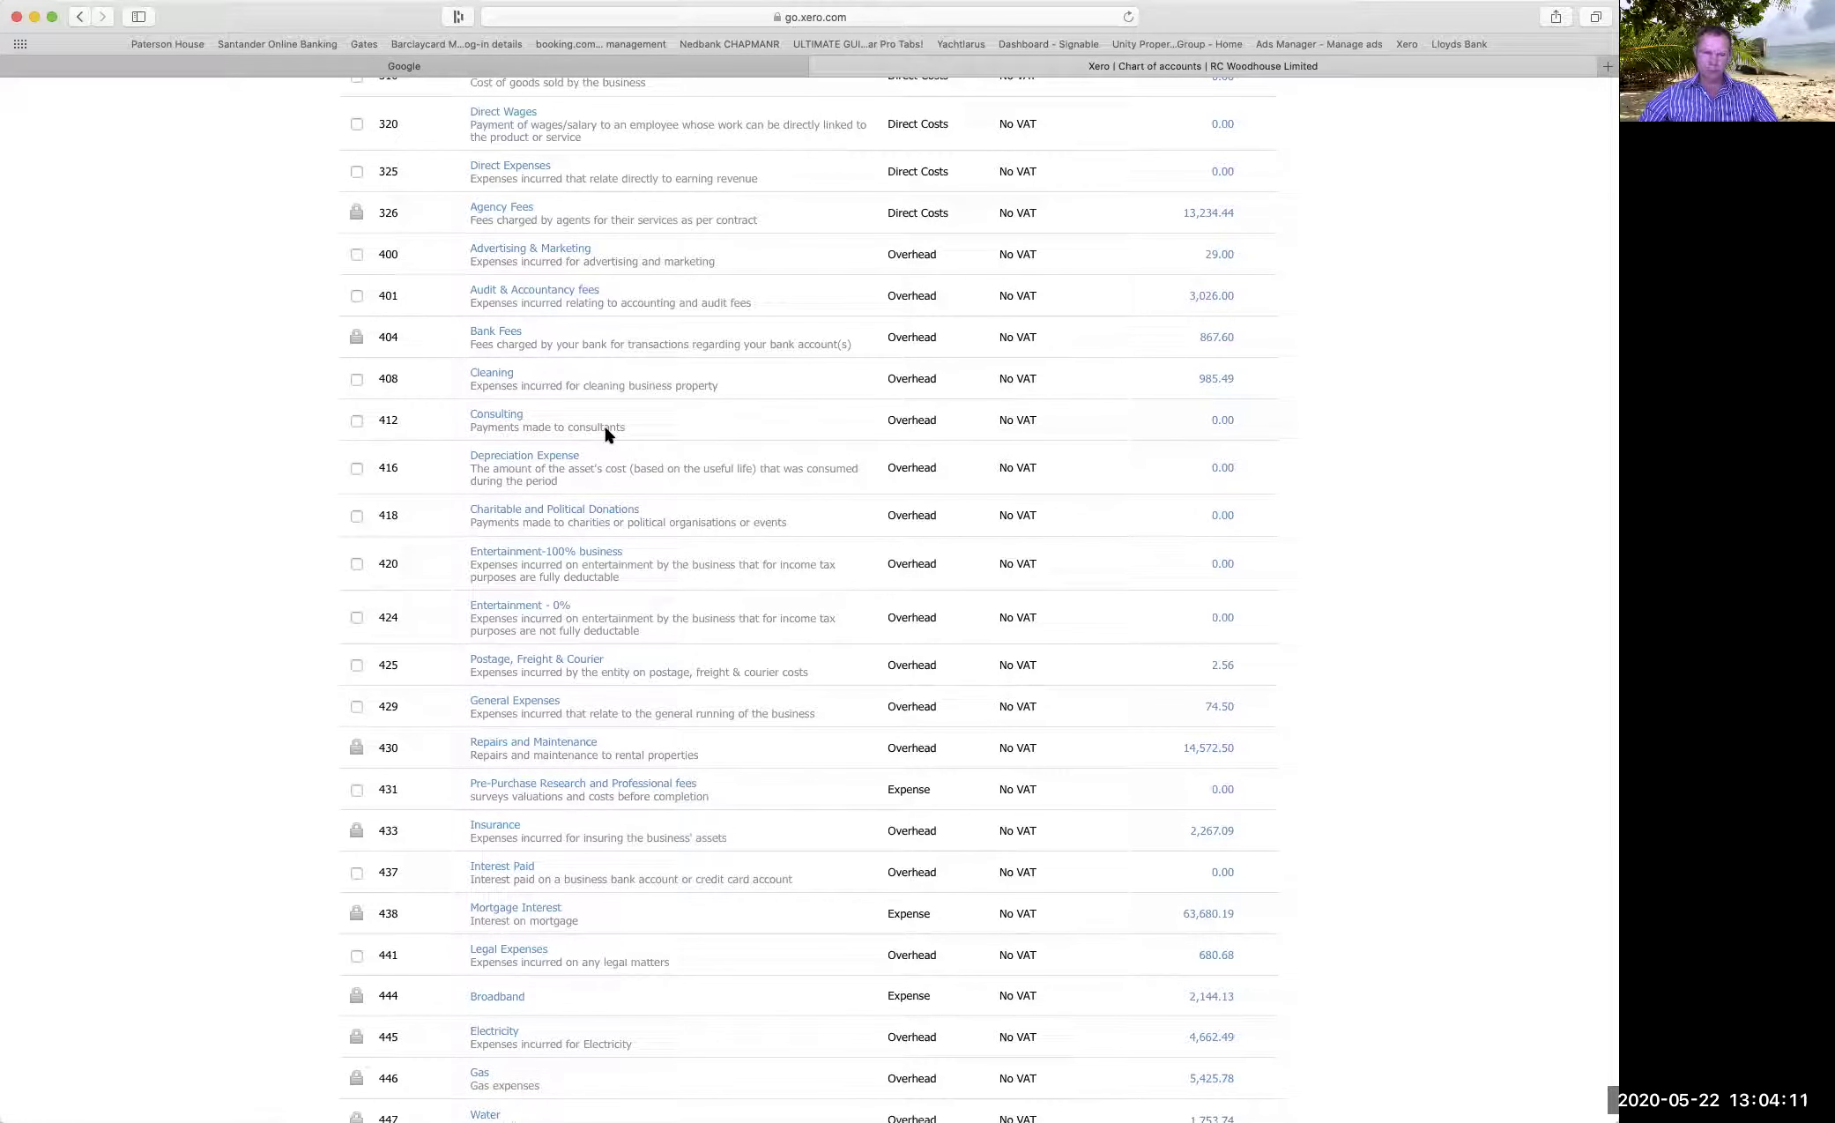
{"action": "scroll", "coordinate": [604, 430], "scroll_direction": "down", "scroll_amount": 5}
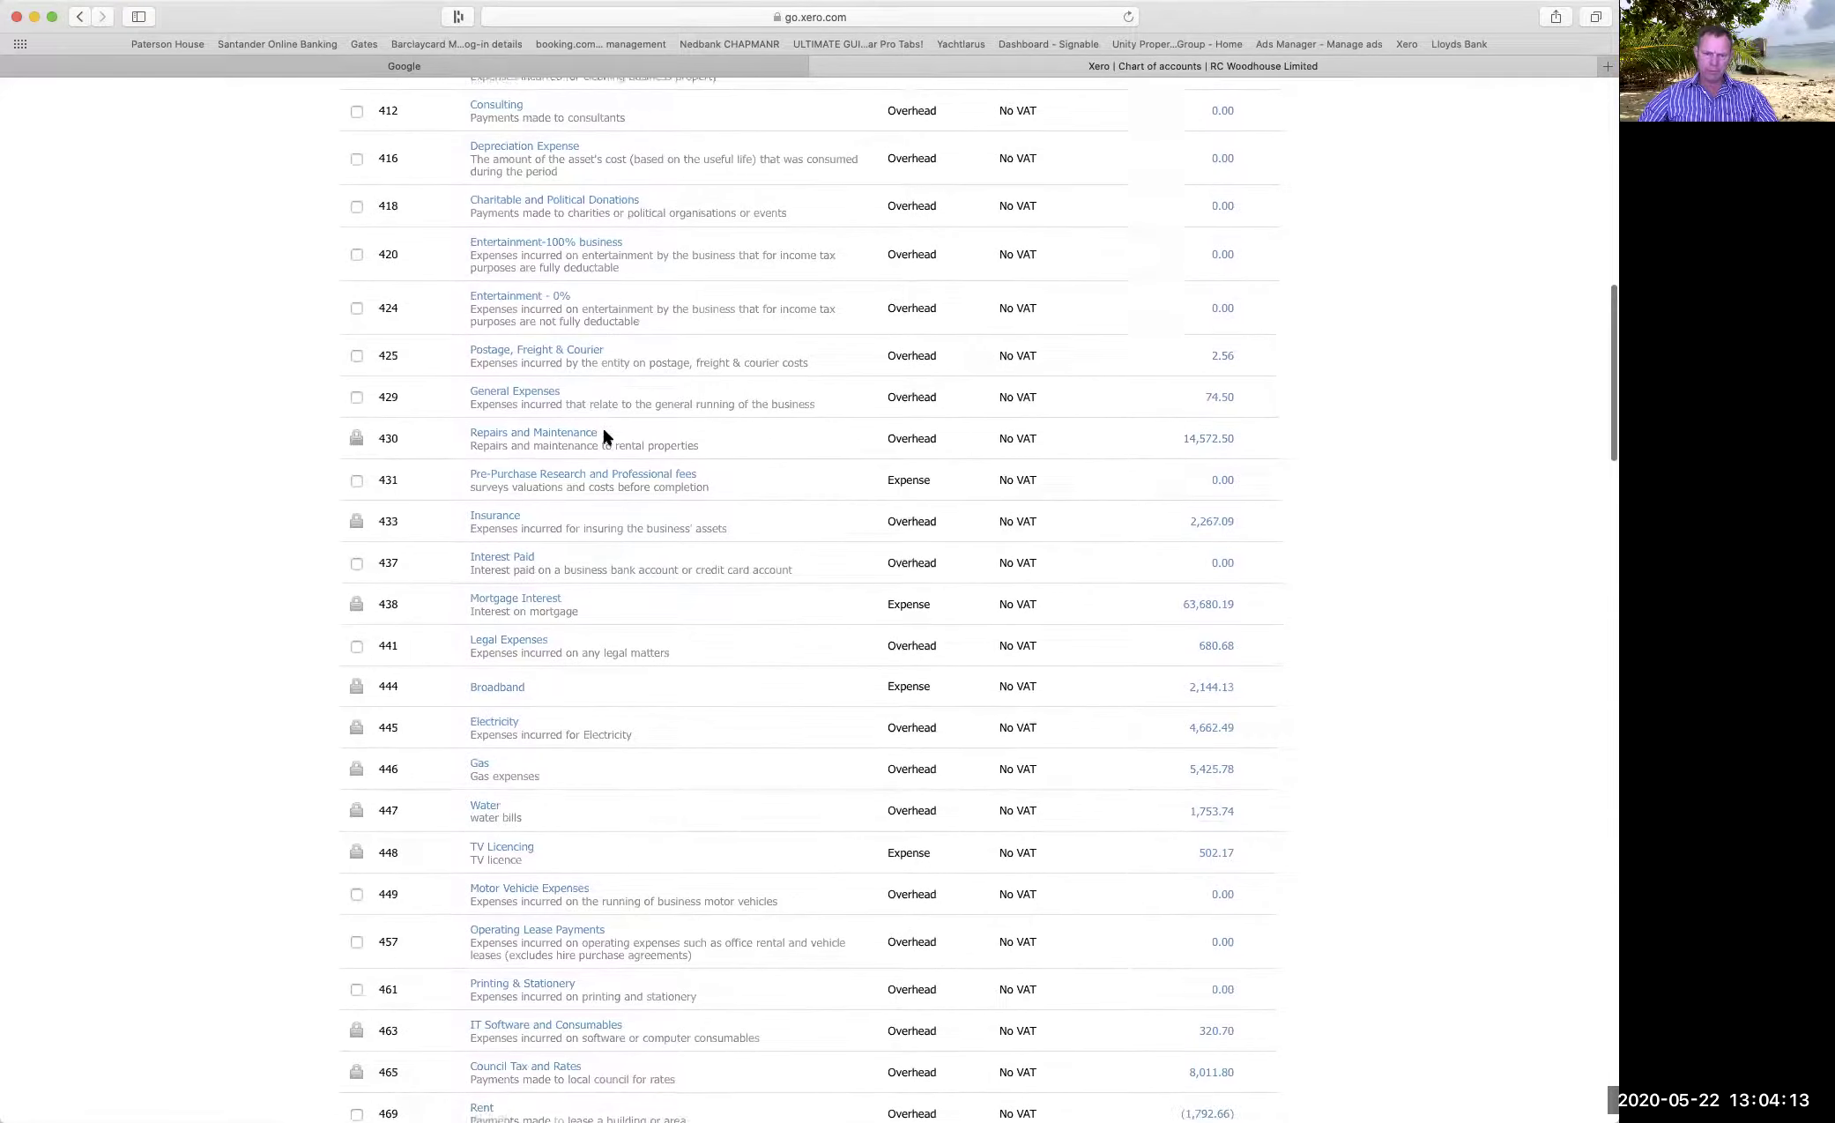
{"action": "scroll", "coordinate": [595, 444], "scroll_direction": "down", "scroll_amount": 5}
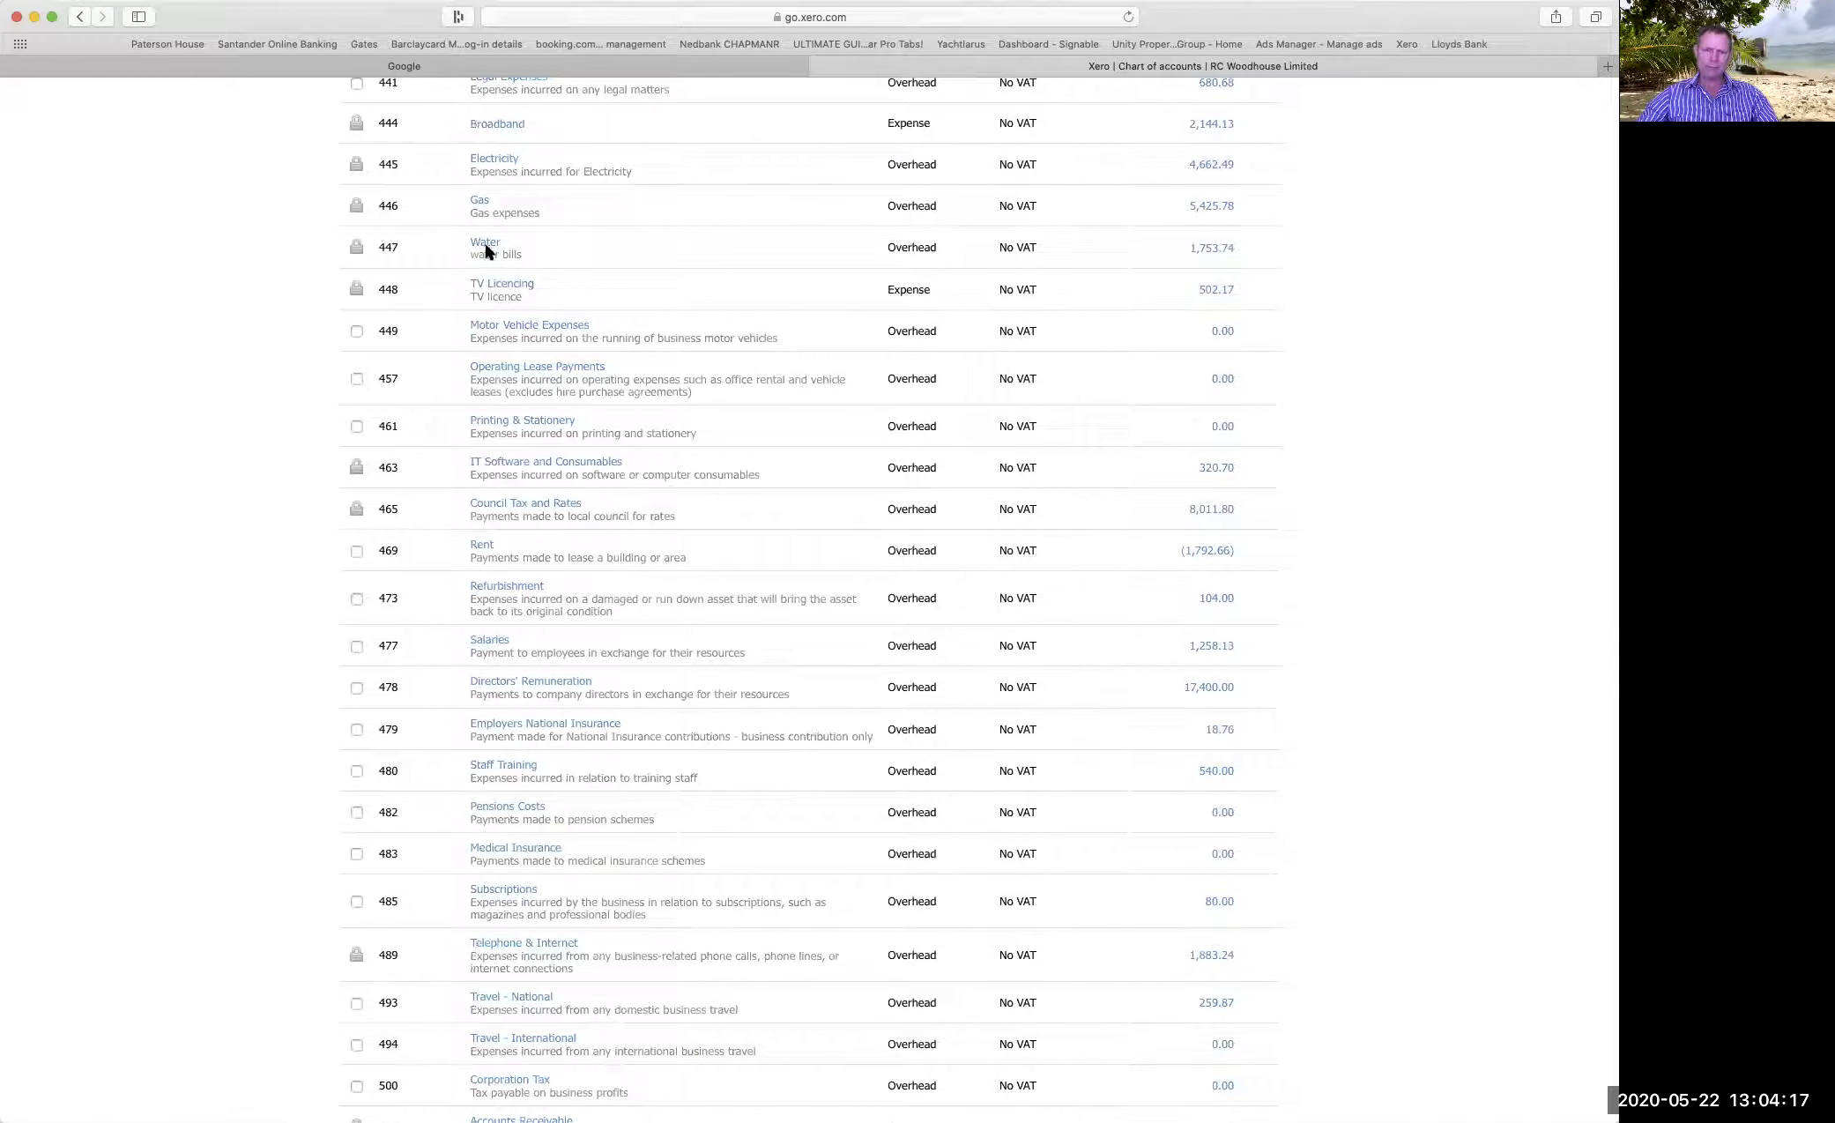
{"action": "scroll", "coordinate": [485, 240], "scroll_direction": "up", "scroll_amount": 1}
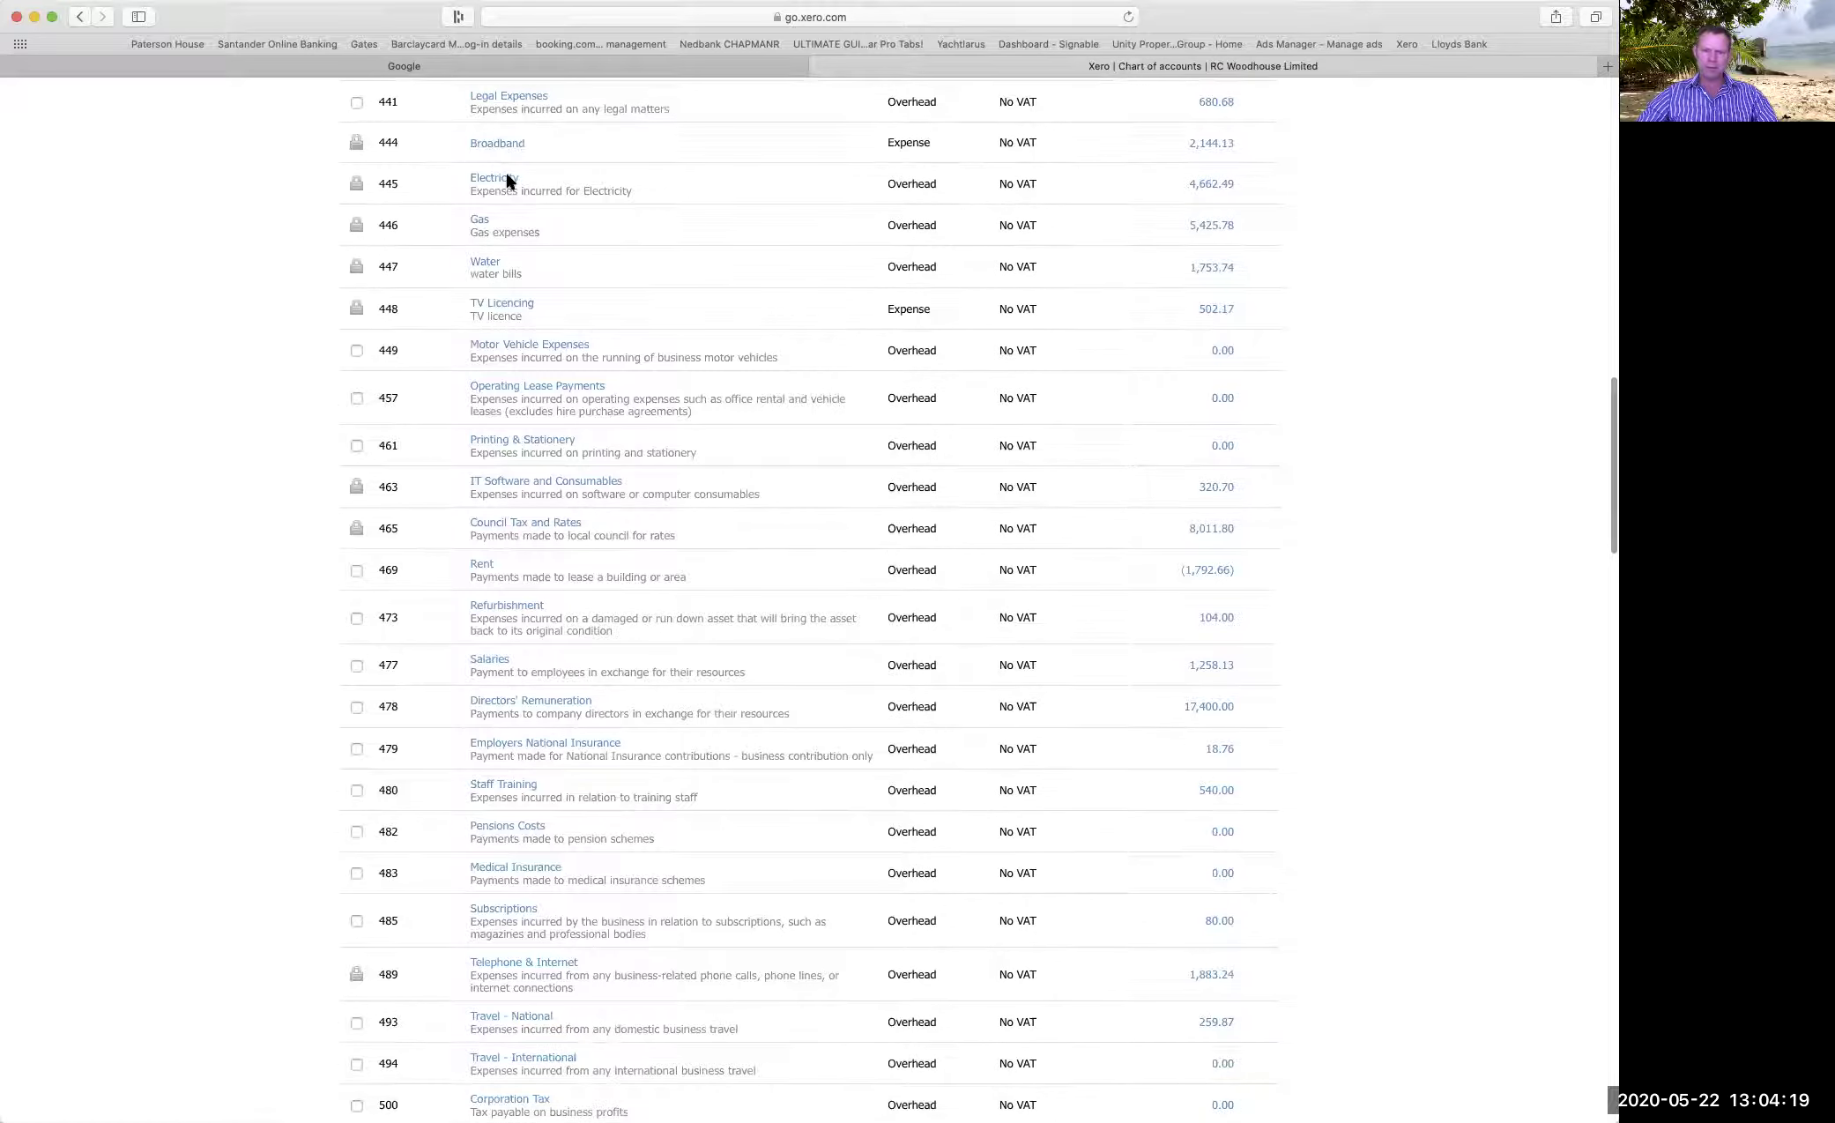
{"action": "scroll", "coordinate": [527, 222], "scroll_direction": "up", "scroll_amount": 2}
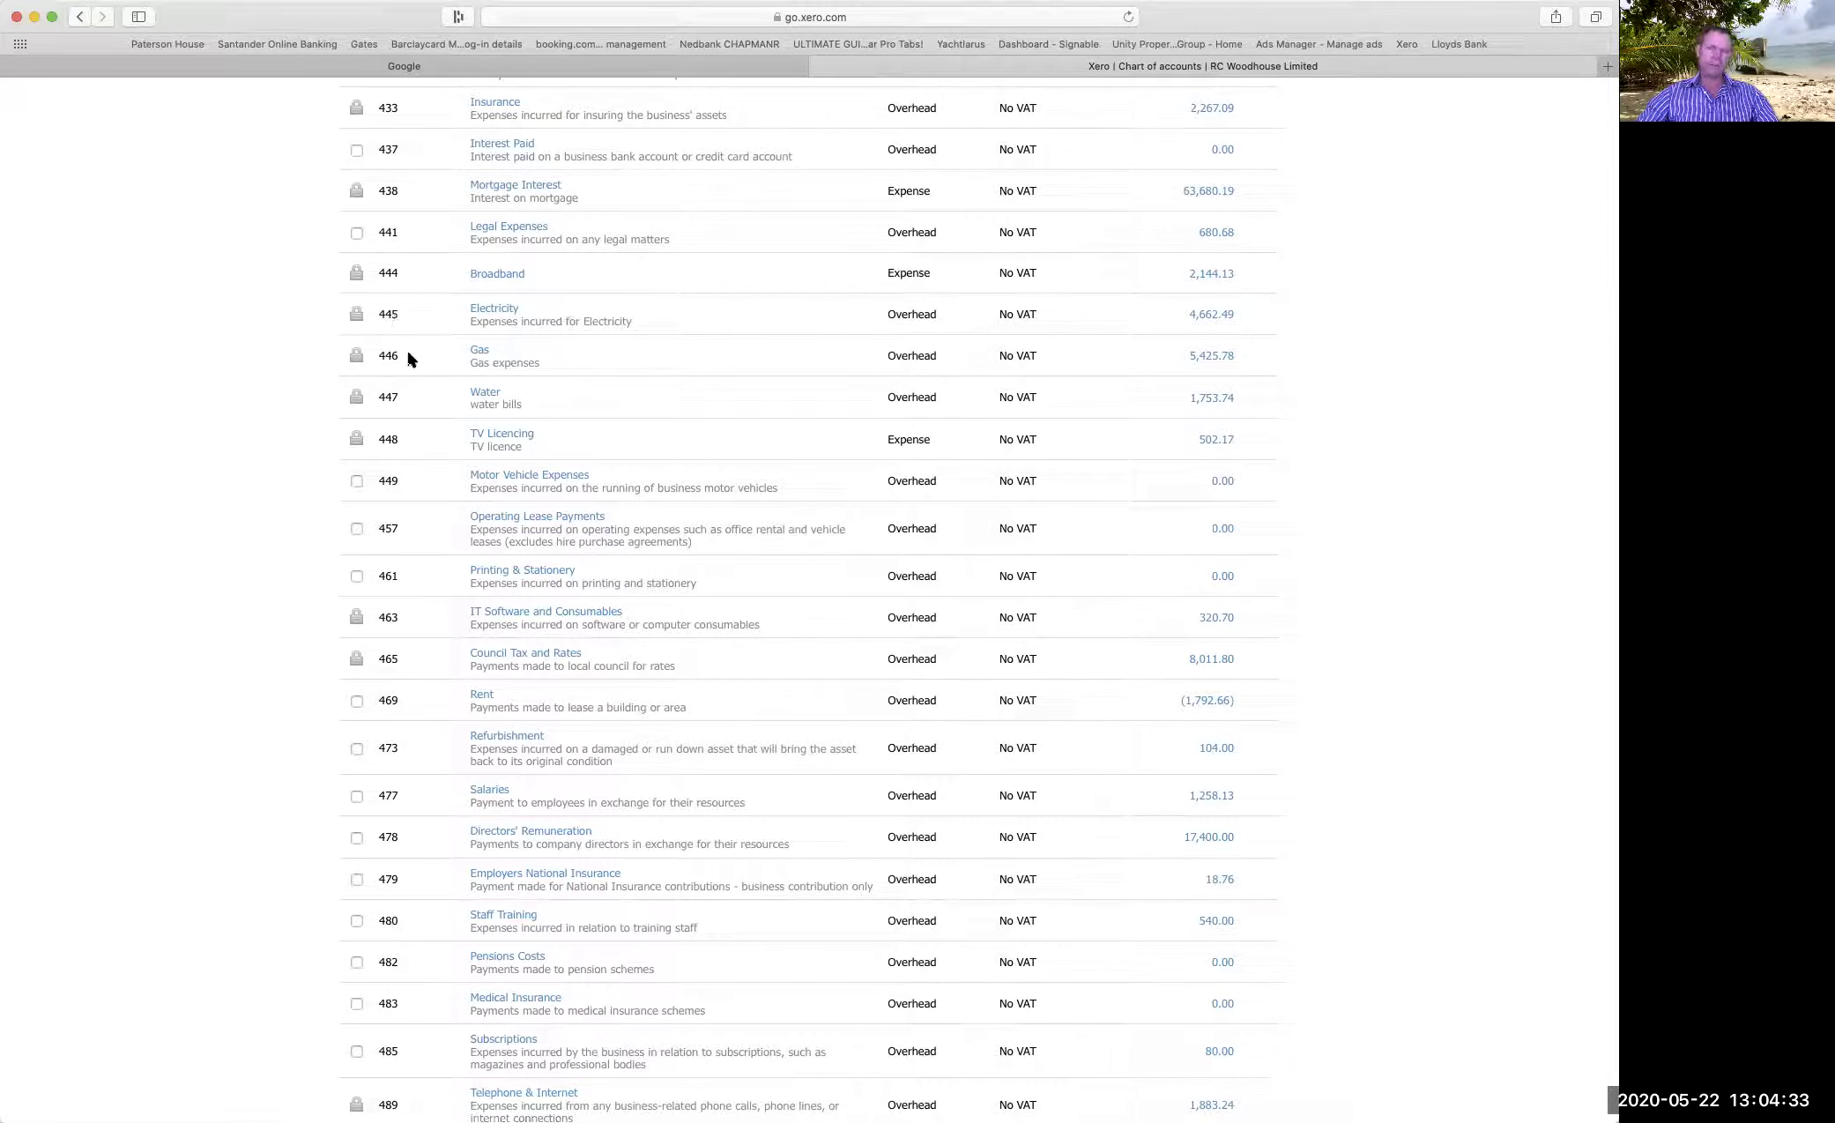
{"action": "left_click", "coordinate": [499, 310]}
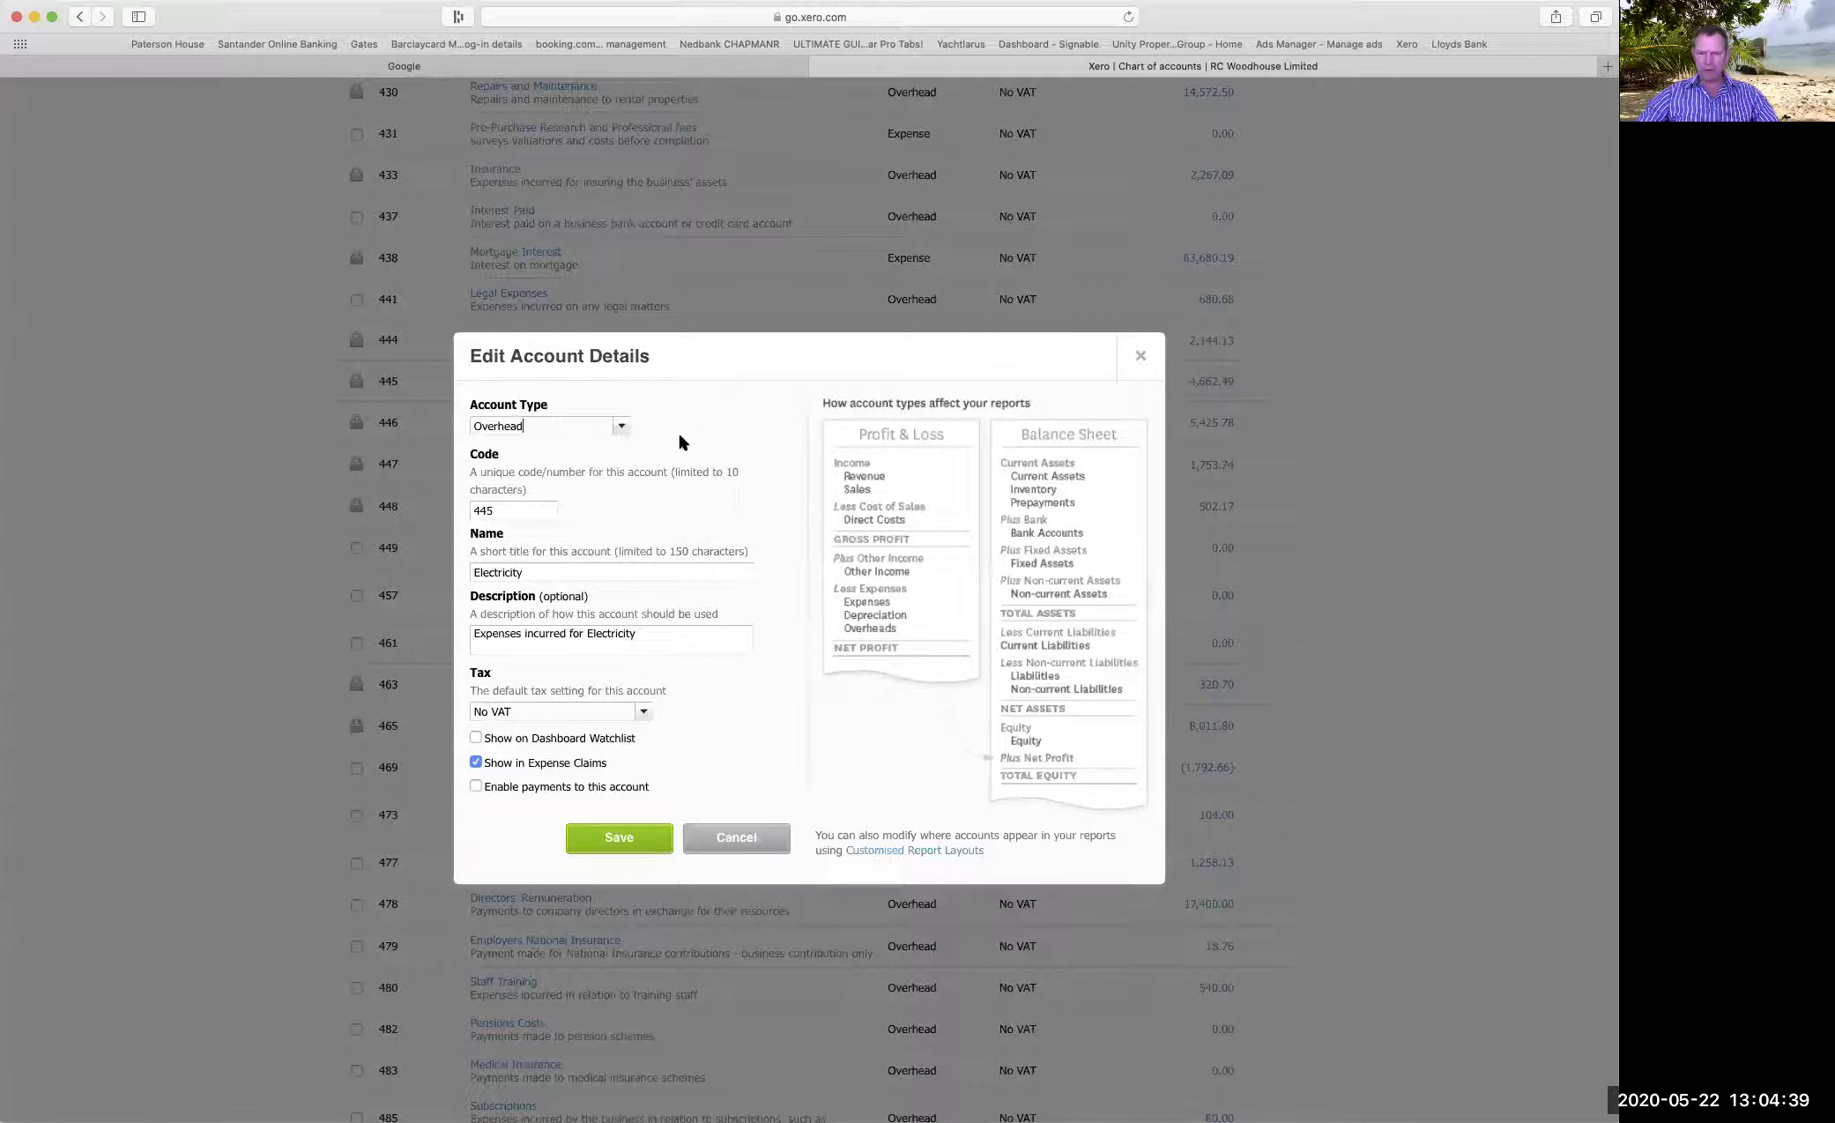
{"action": "left_click", "coordinate": [621, 429]}
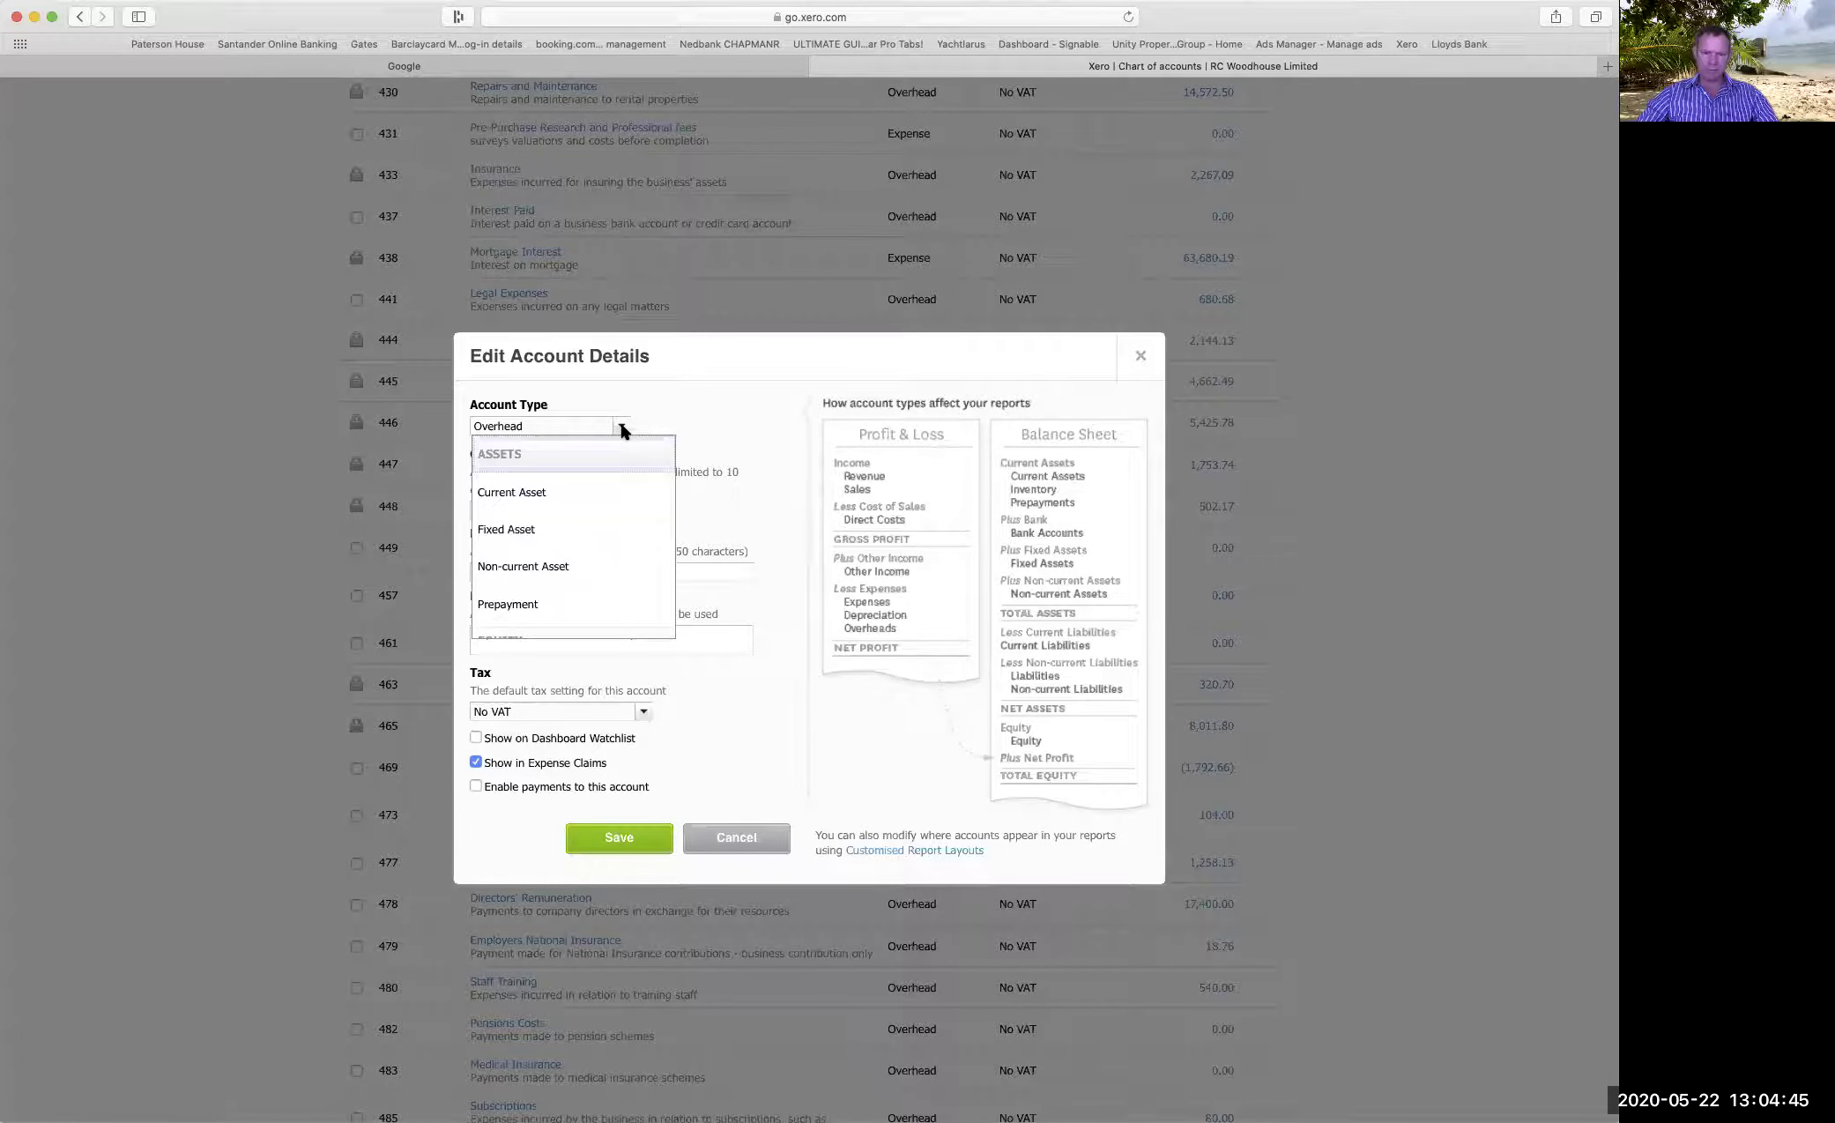
{"action": "left_click", "coordinate": [691, 398]}
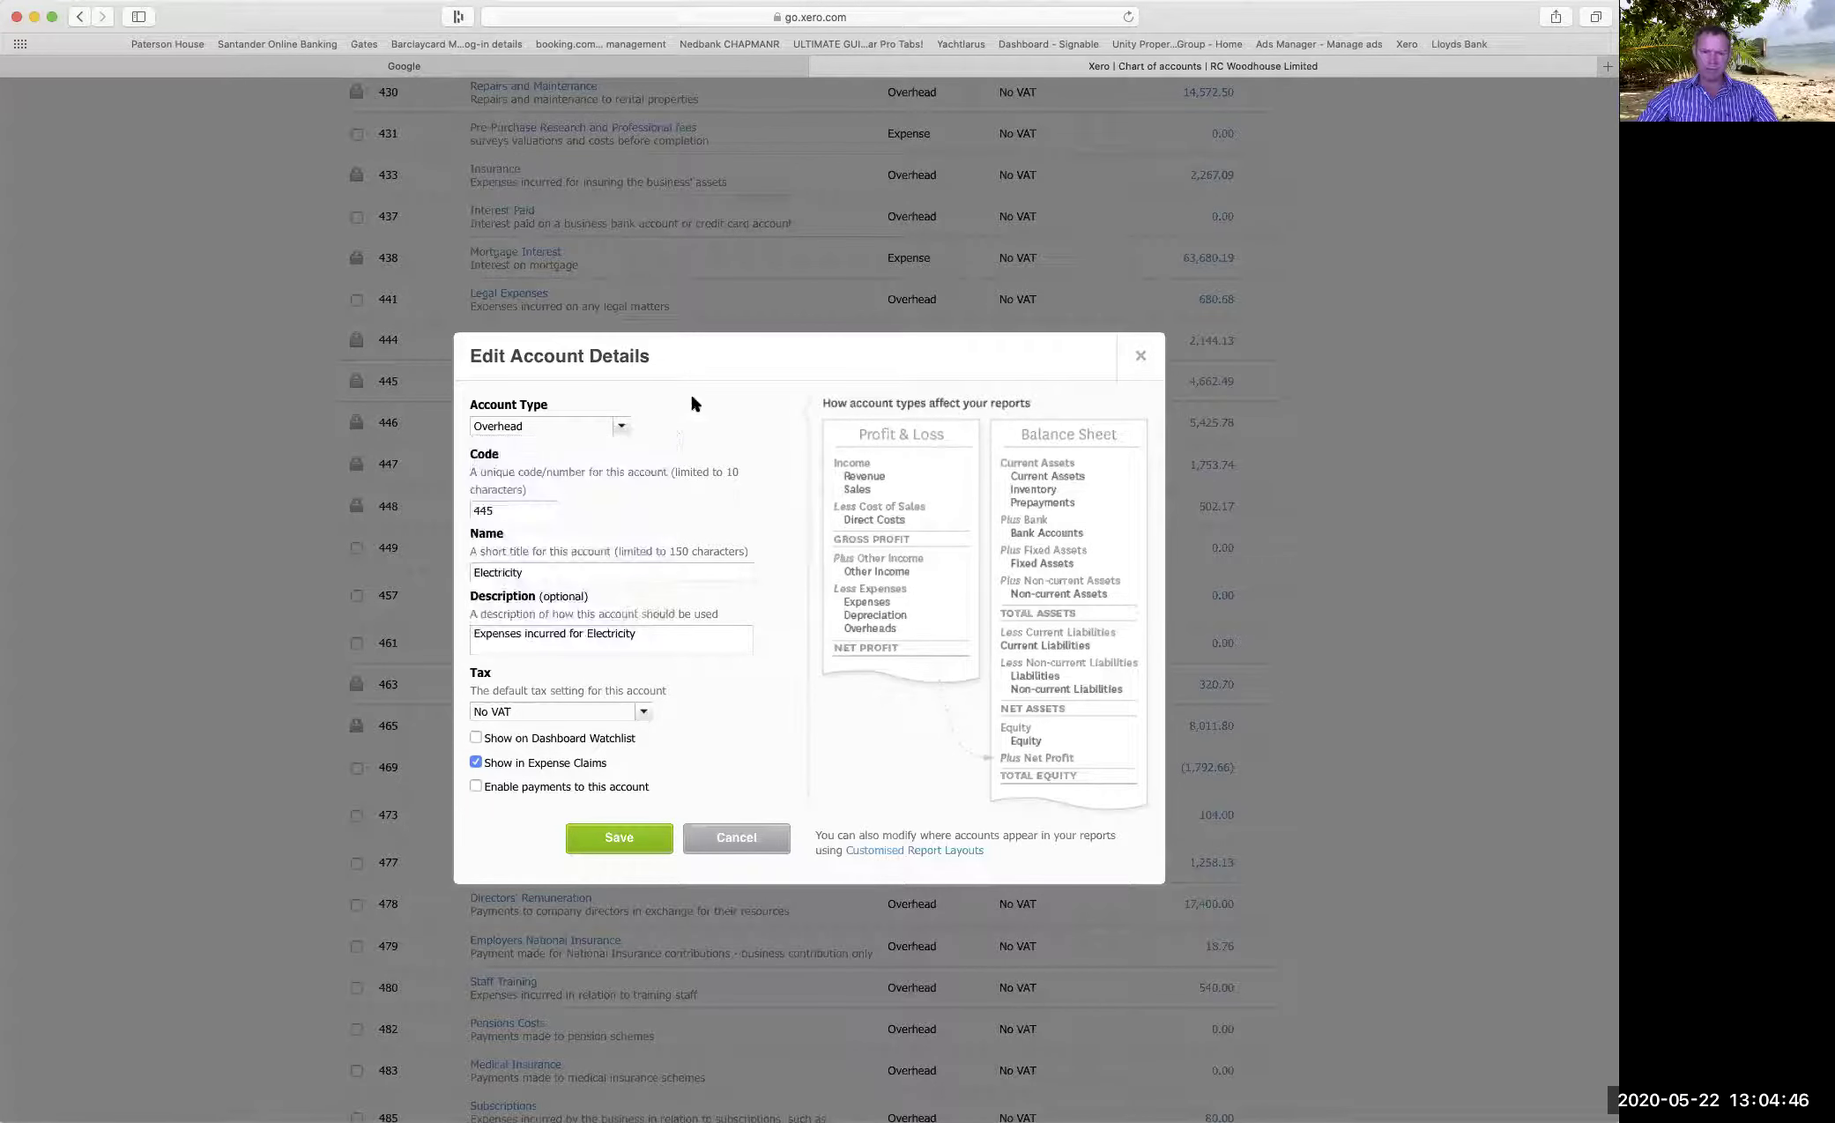
{"action": "left_click", "coordinate": [505, 511]}
{"action": "scroll", "coordinate": [504, 440], "scroll_direction": "down", "scroll_amount": 3}
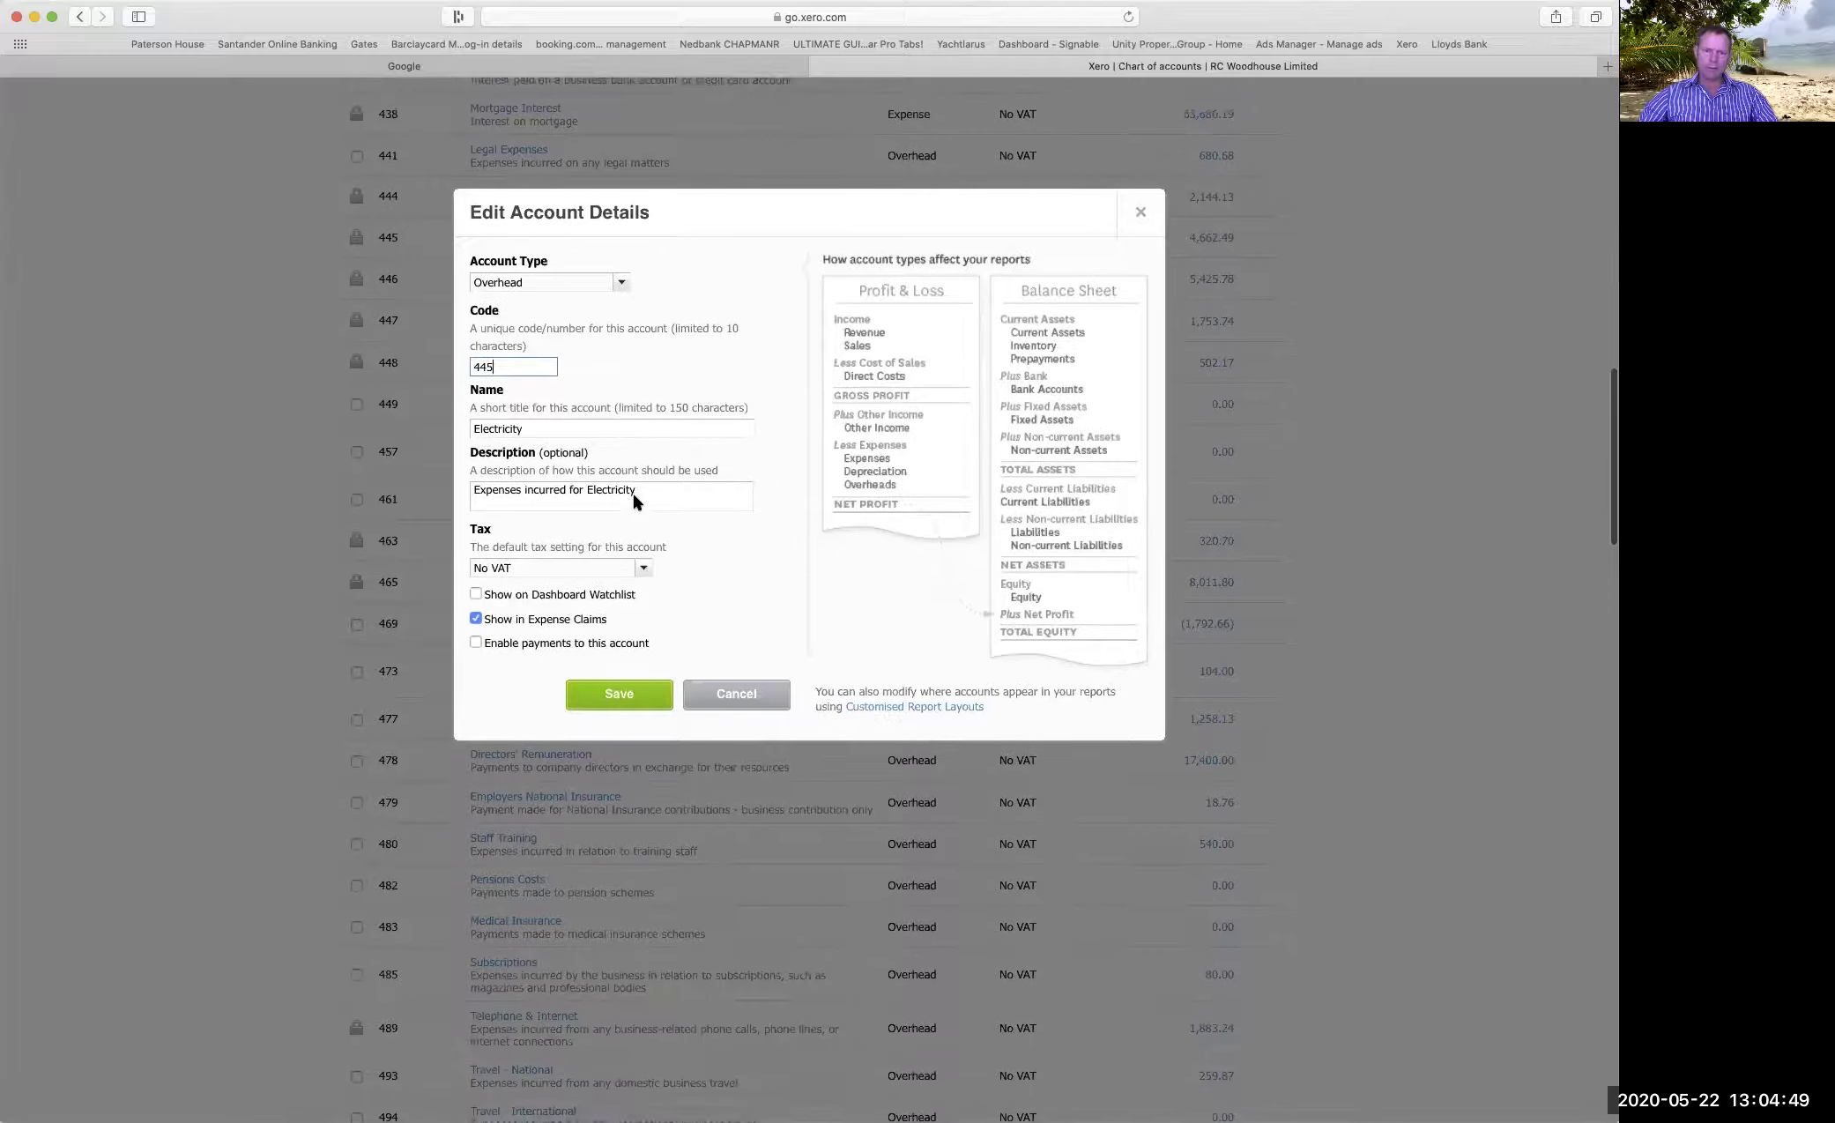
{"action": "left_click", "coordinate": [535, 422]}
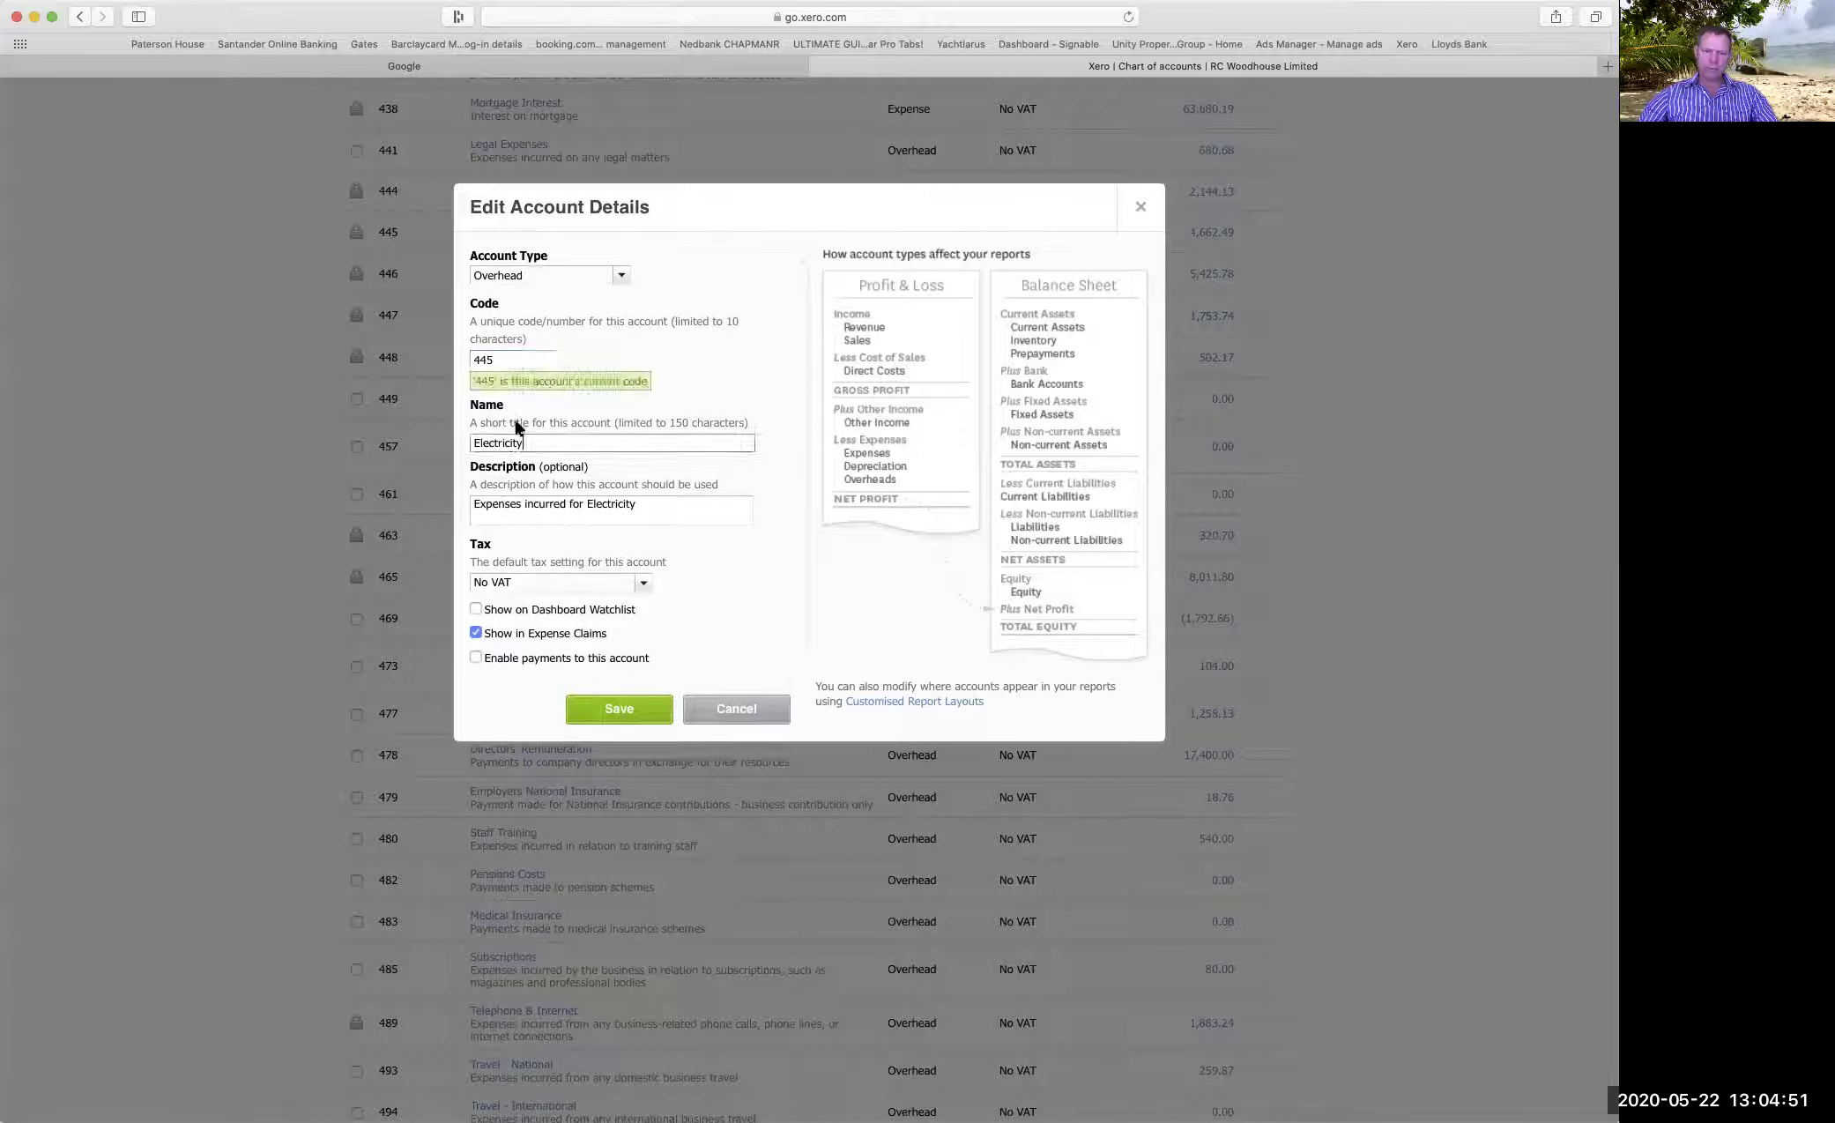
{"action": "scroll", "coordinate": [681, 517], "scroll_direction": "down", "scroll_amount": 3}
{"action": "left_click", "coordinate": [654, 315]}
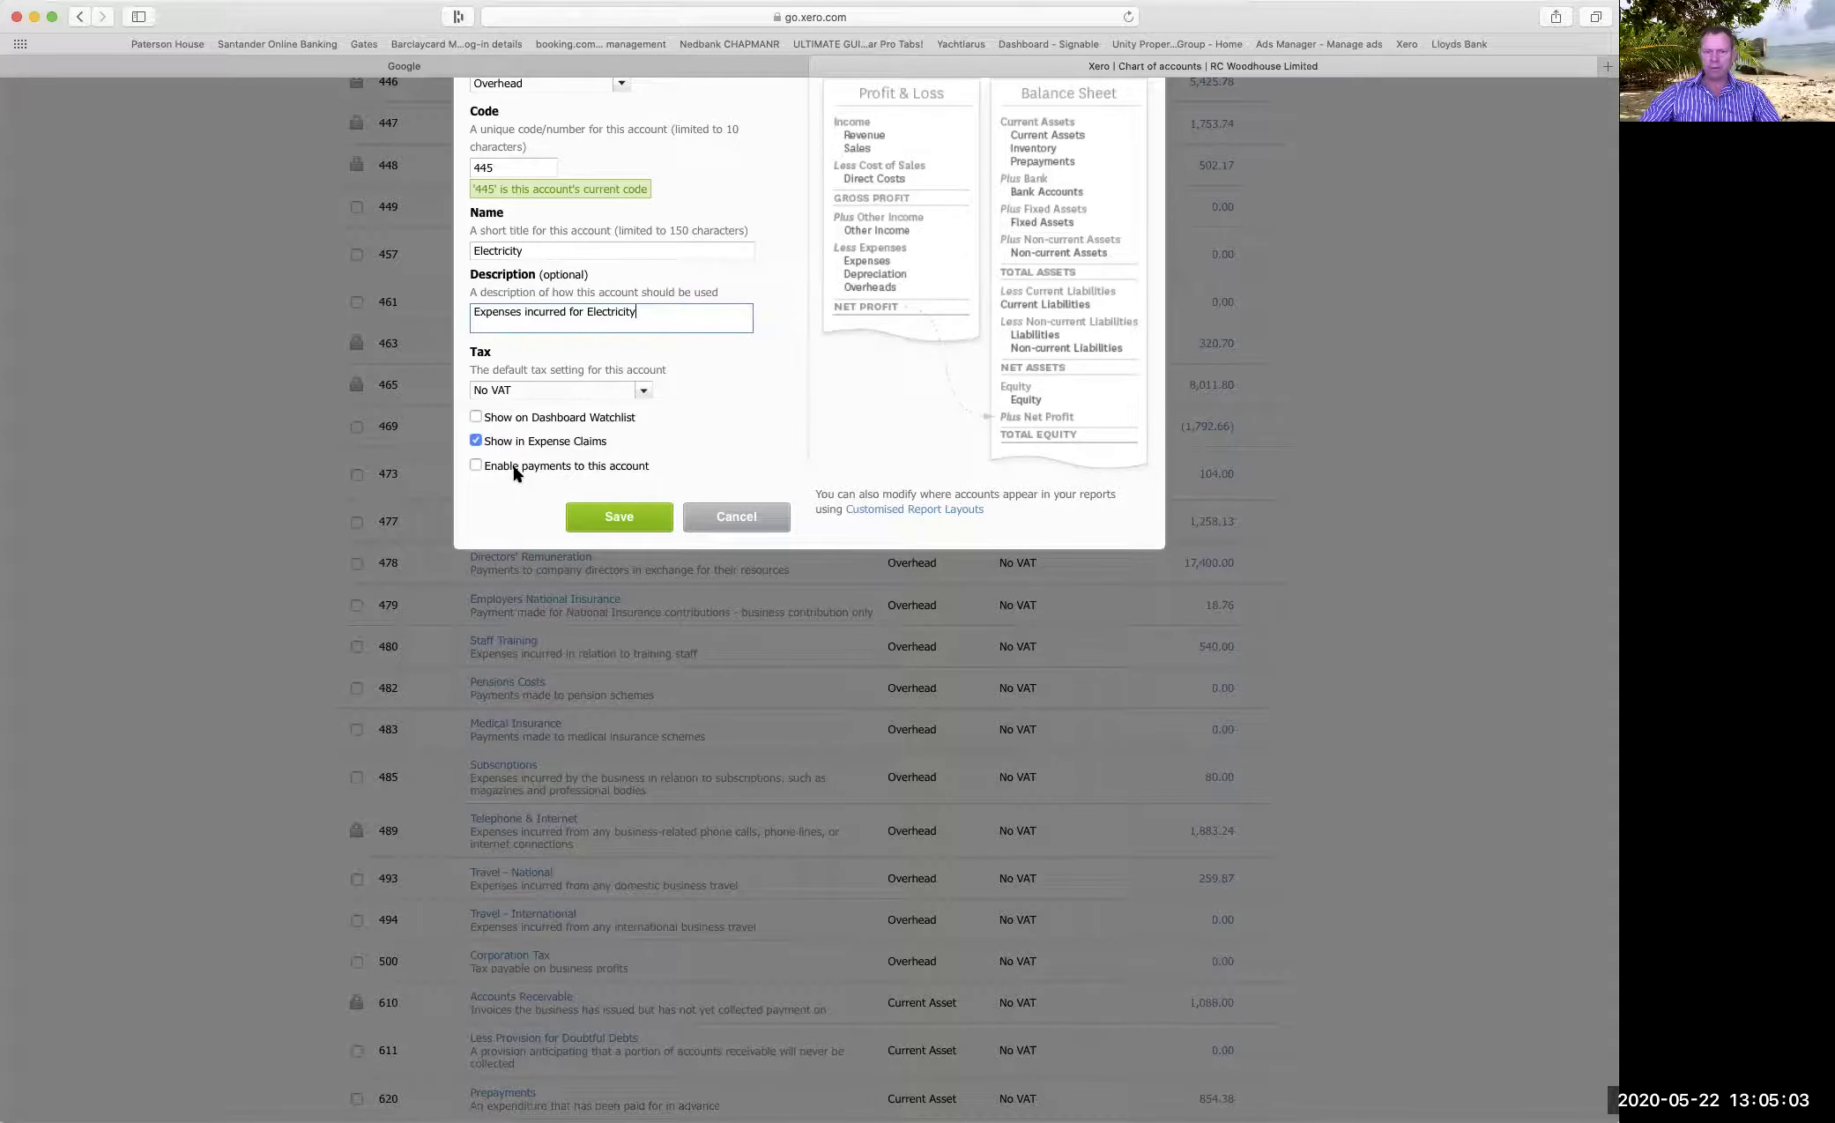
{"action": "scroll", "coordinate": [514, 473], "scroll_direction": "up", "scroll_amount": 3}
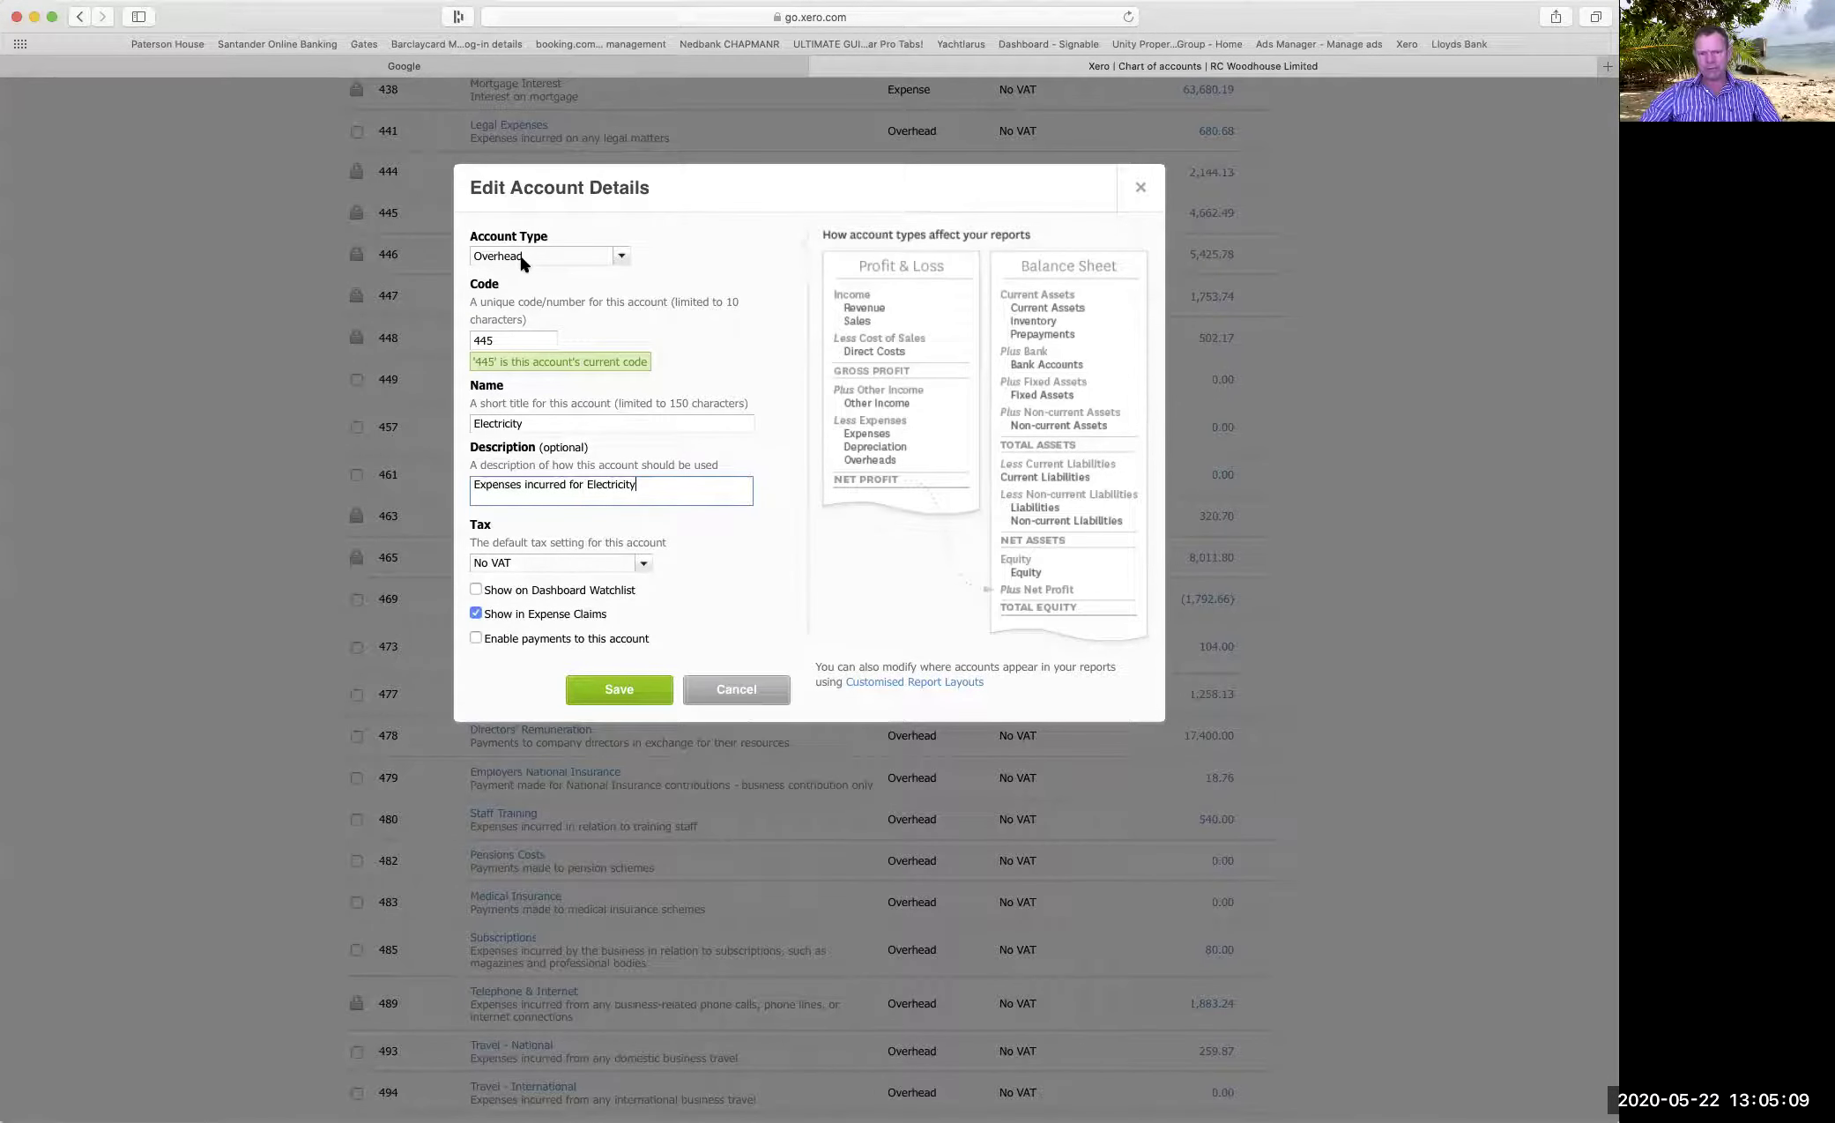
{"action": "left_click", "coordinate": [1138, 189]}
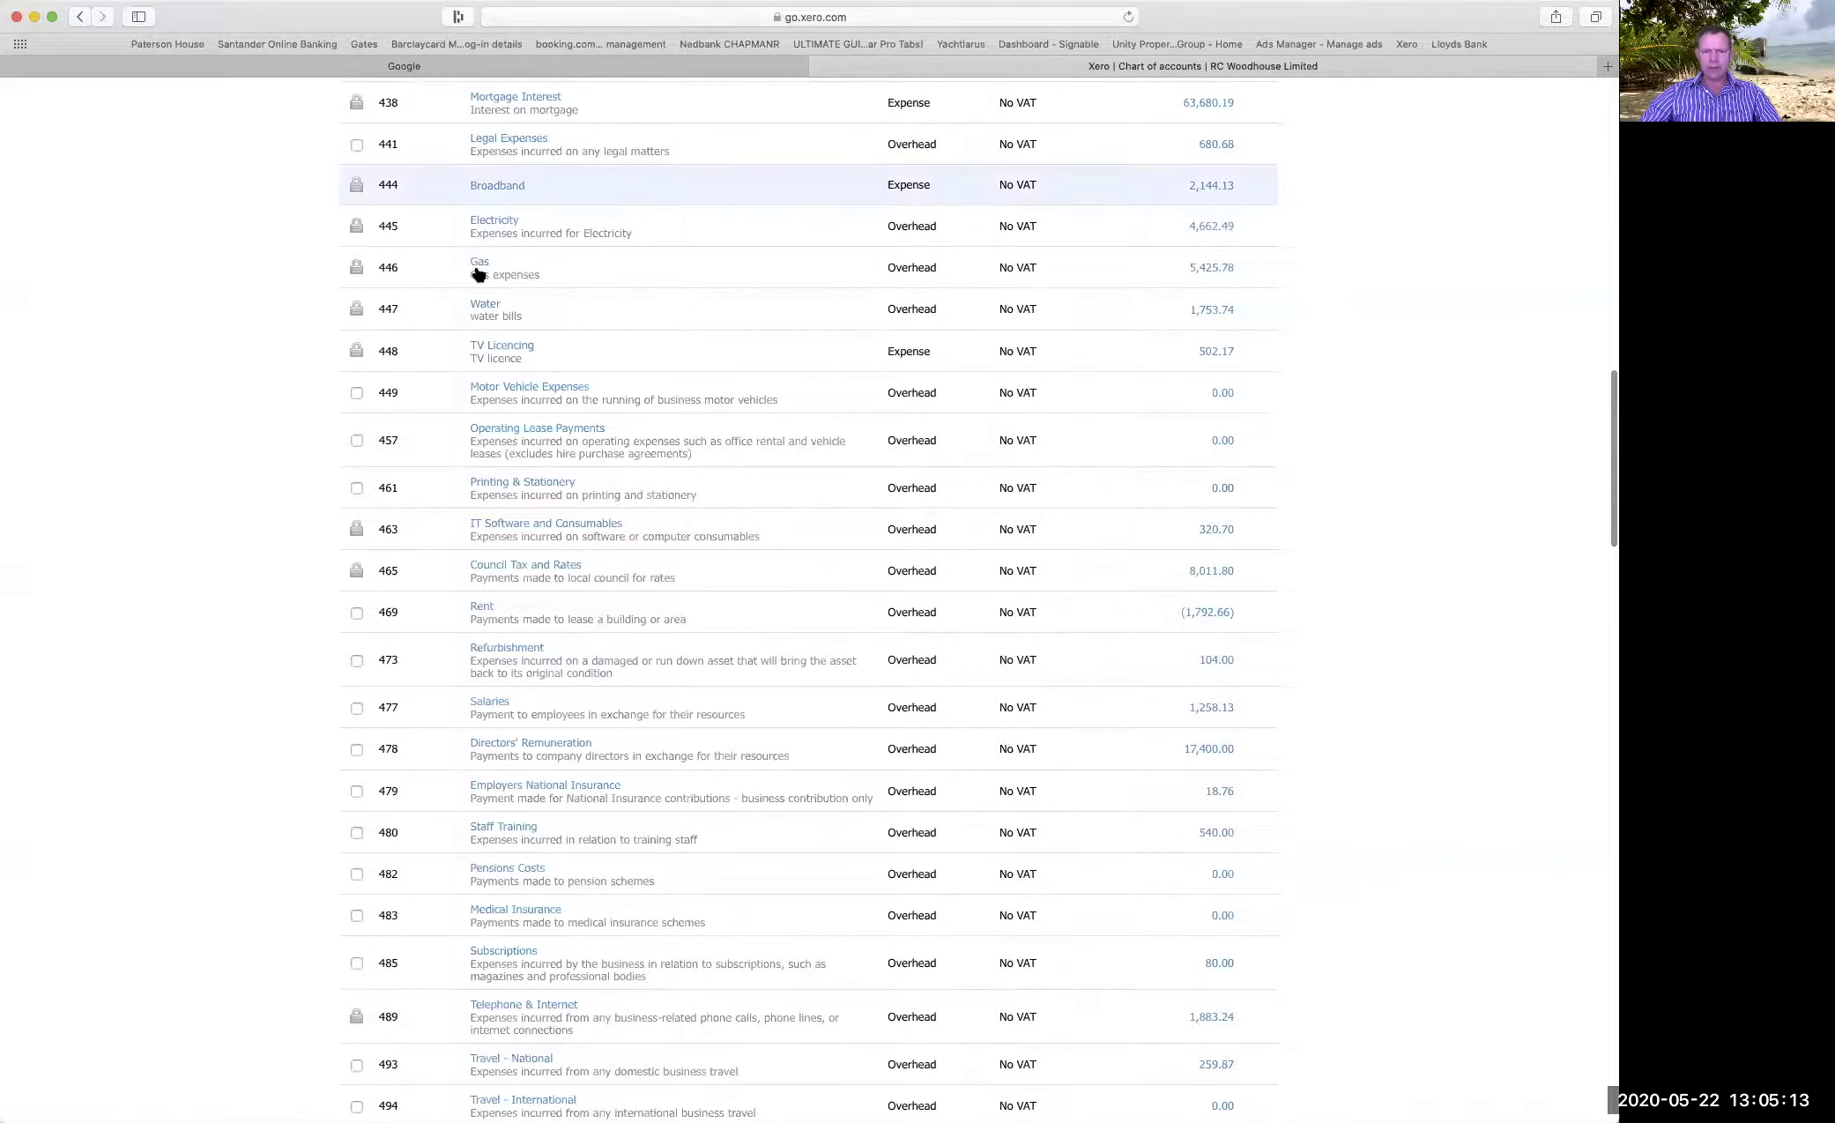
{"action": "left_click", "coordinate": [494, 228]}
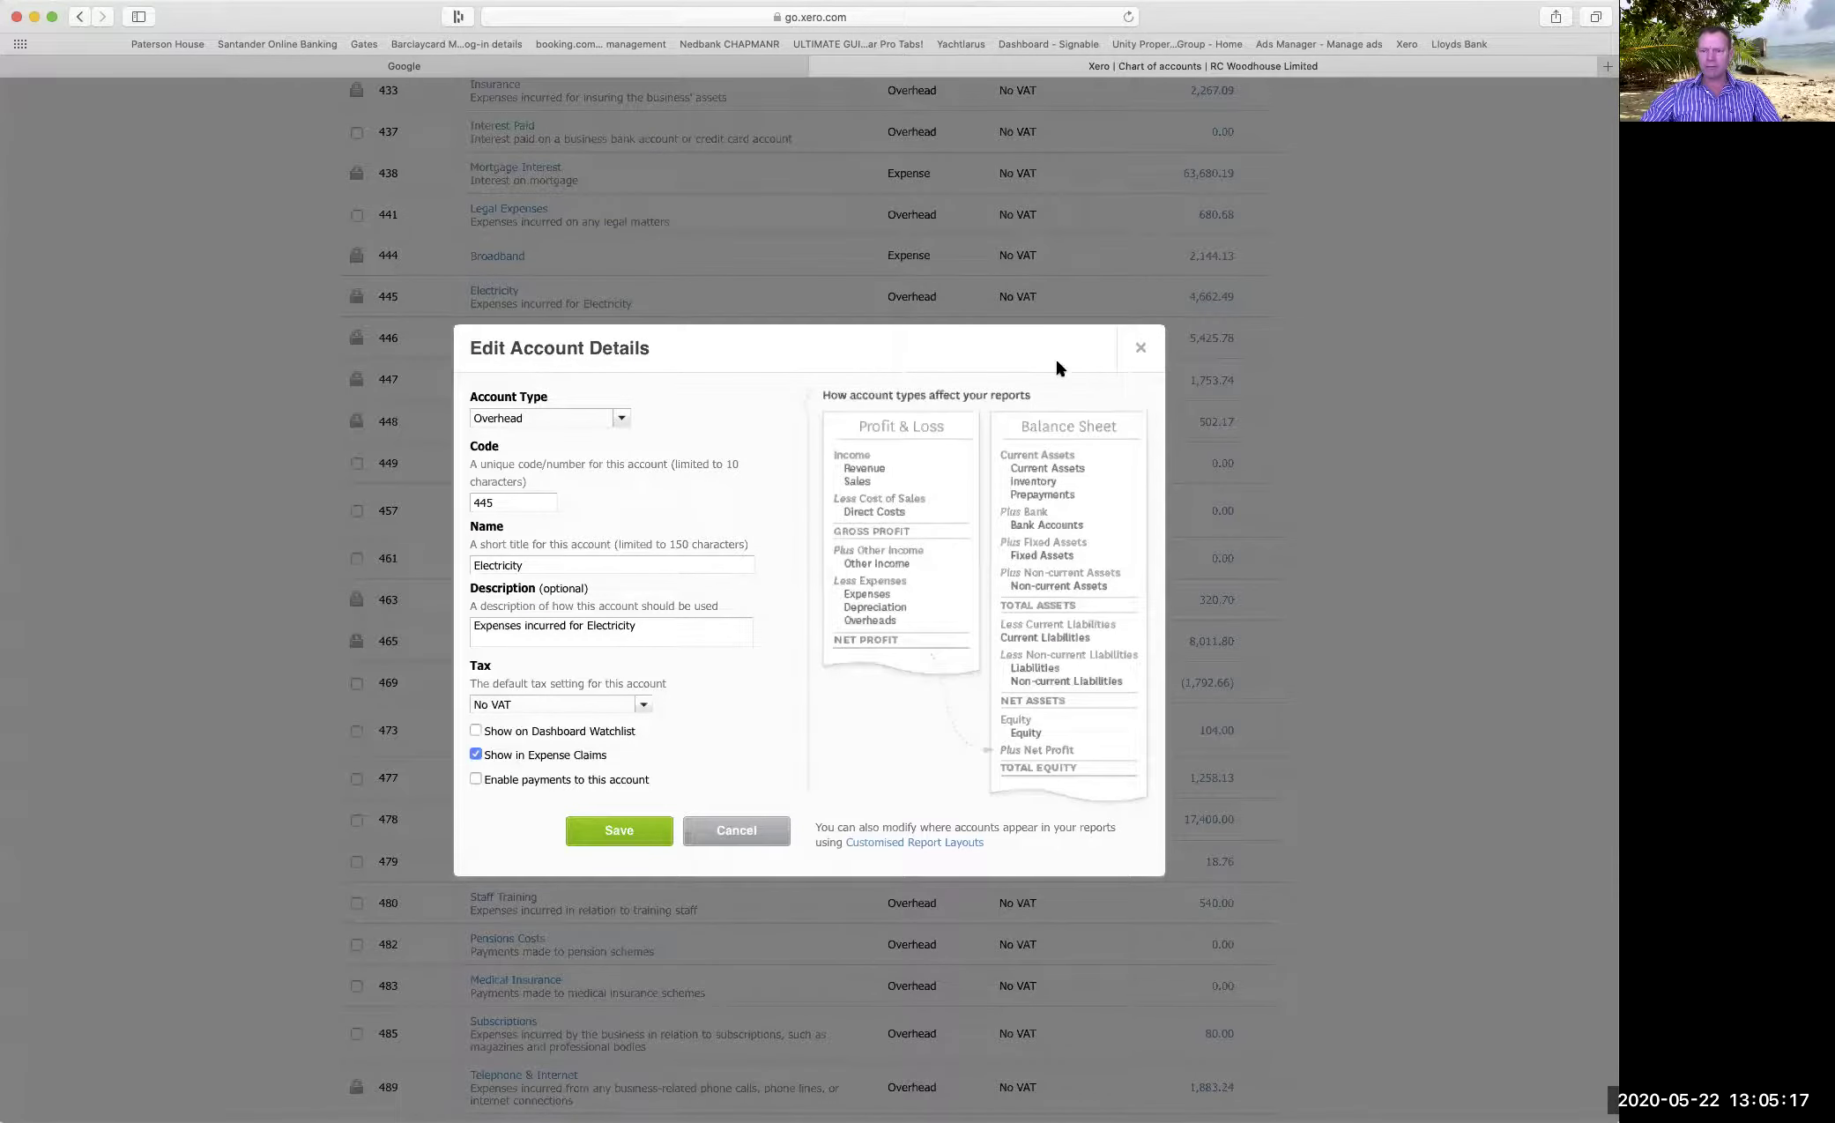
{"action": "left_click", "coordinate": [1140, 347]}
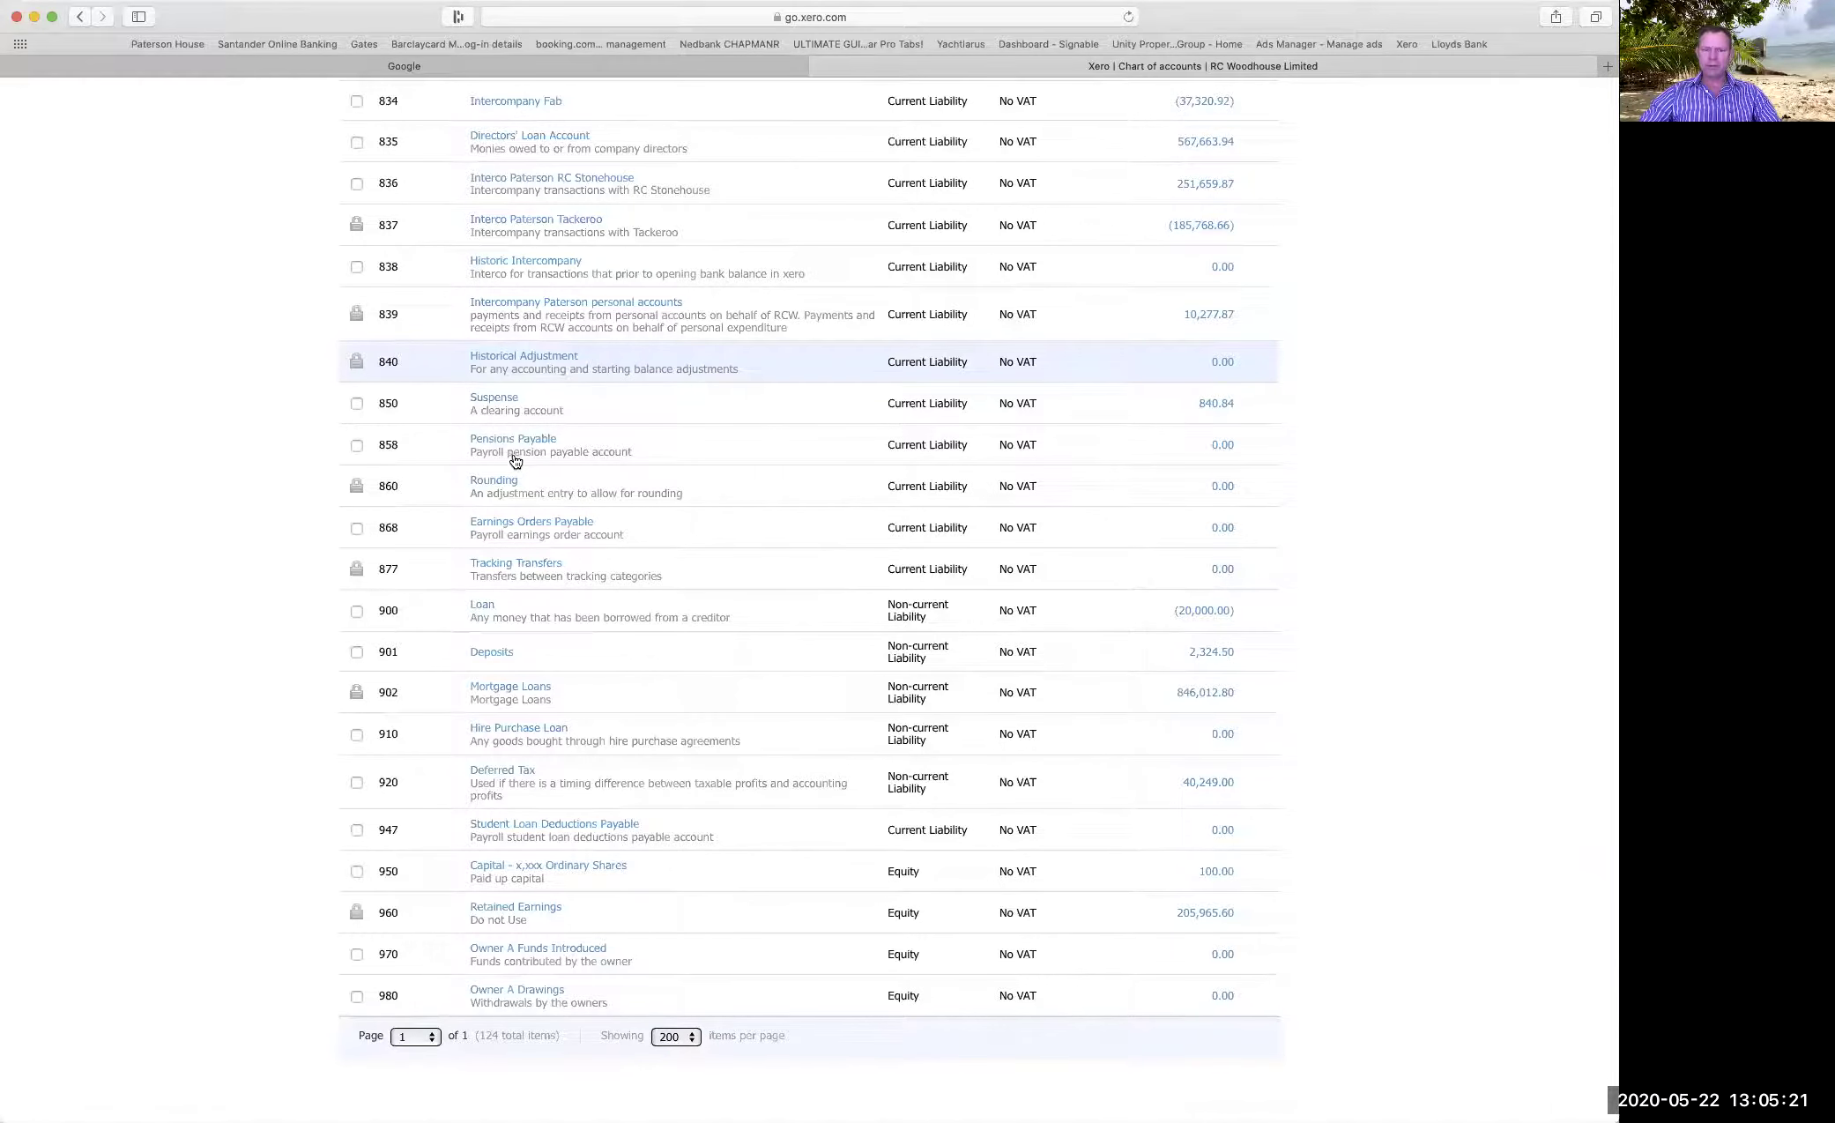
{"action": "scroll", "coordinate": [526, 459], "scroll_direction": "up", "scroll_amount": 1}
{"action": "scroll", "coordinate": [526, 459], "scroll_direction": "up", "scroll_amount": 6}
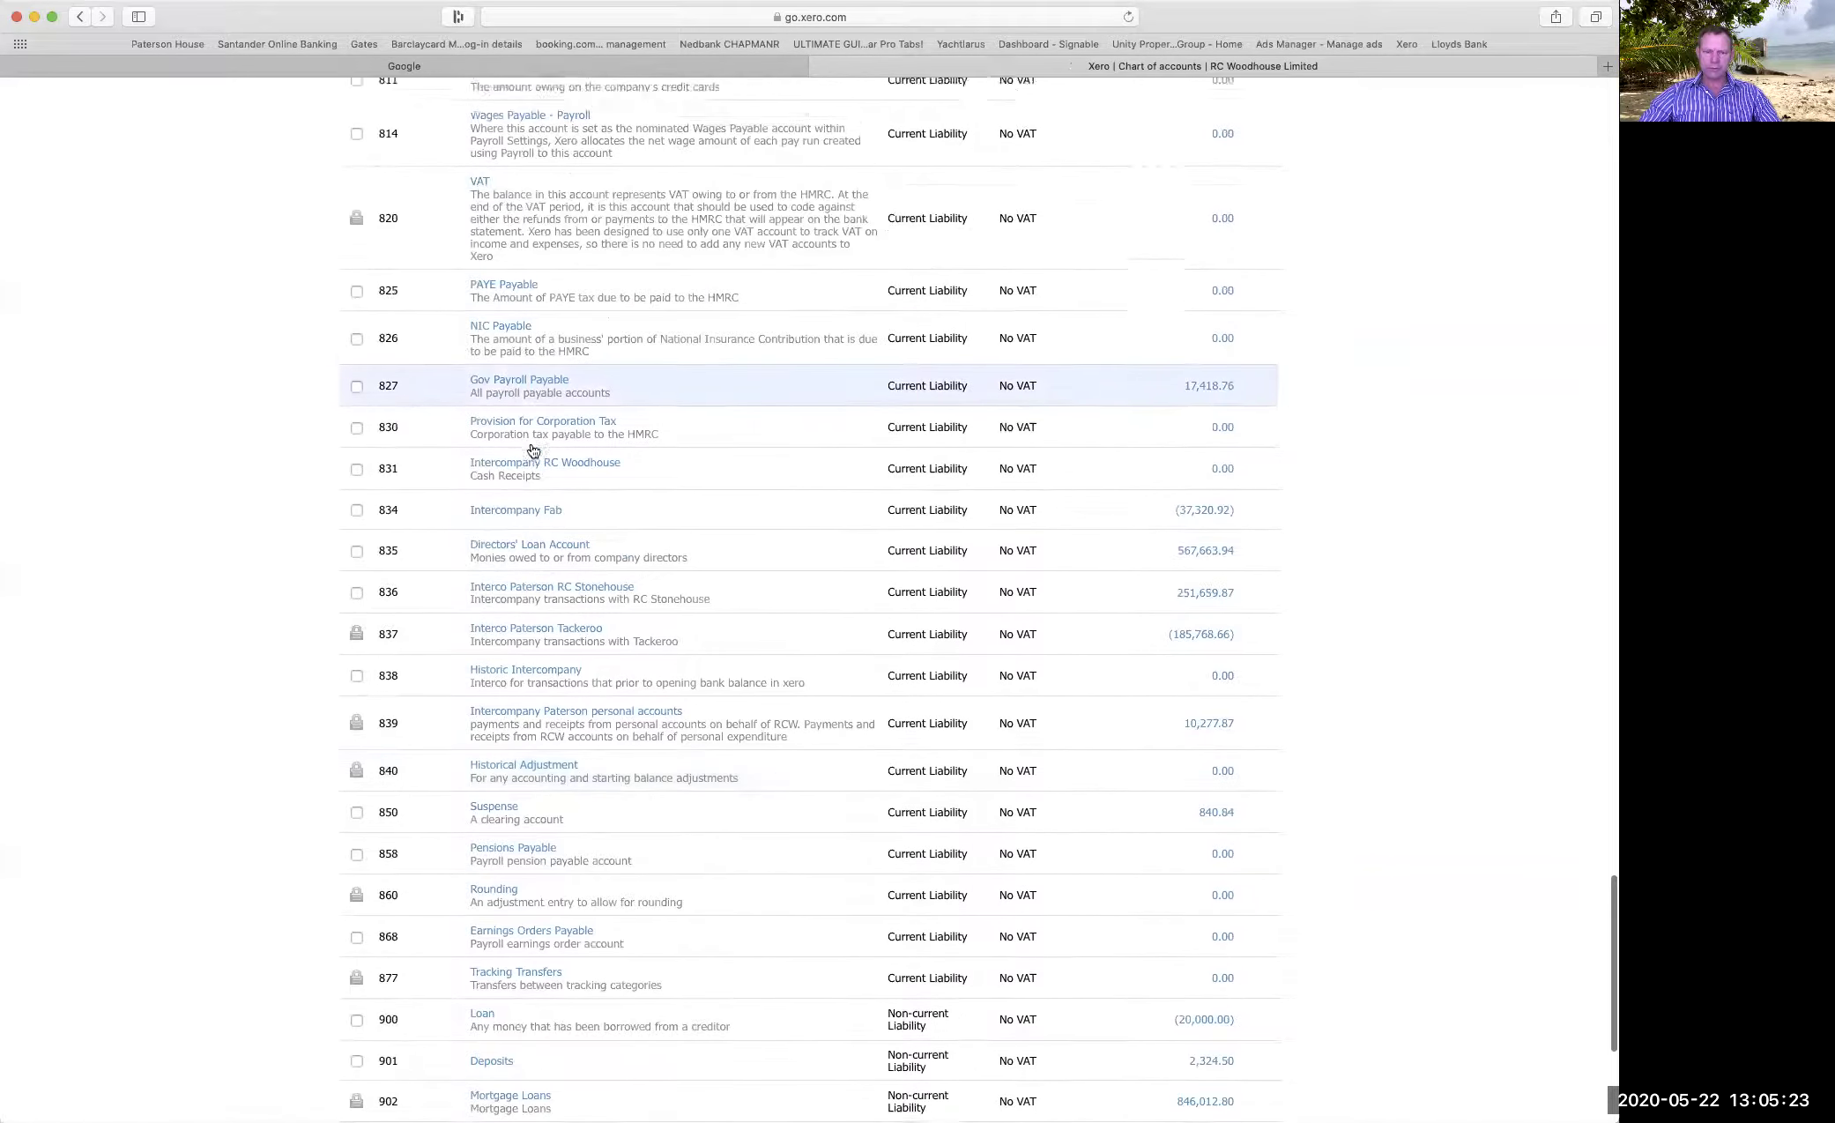
{"action": "scroll", "coordinate": [533, 451], "scroll_direction": "down", "scroll_amount": 7}
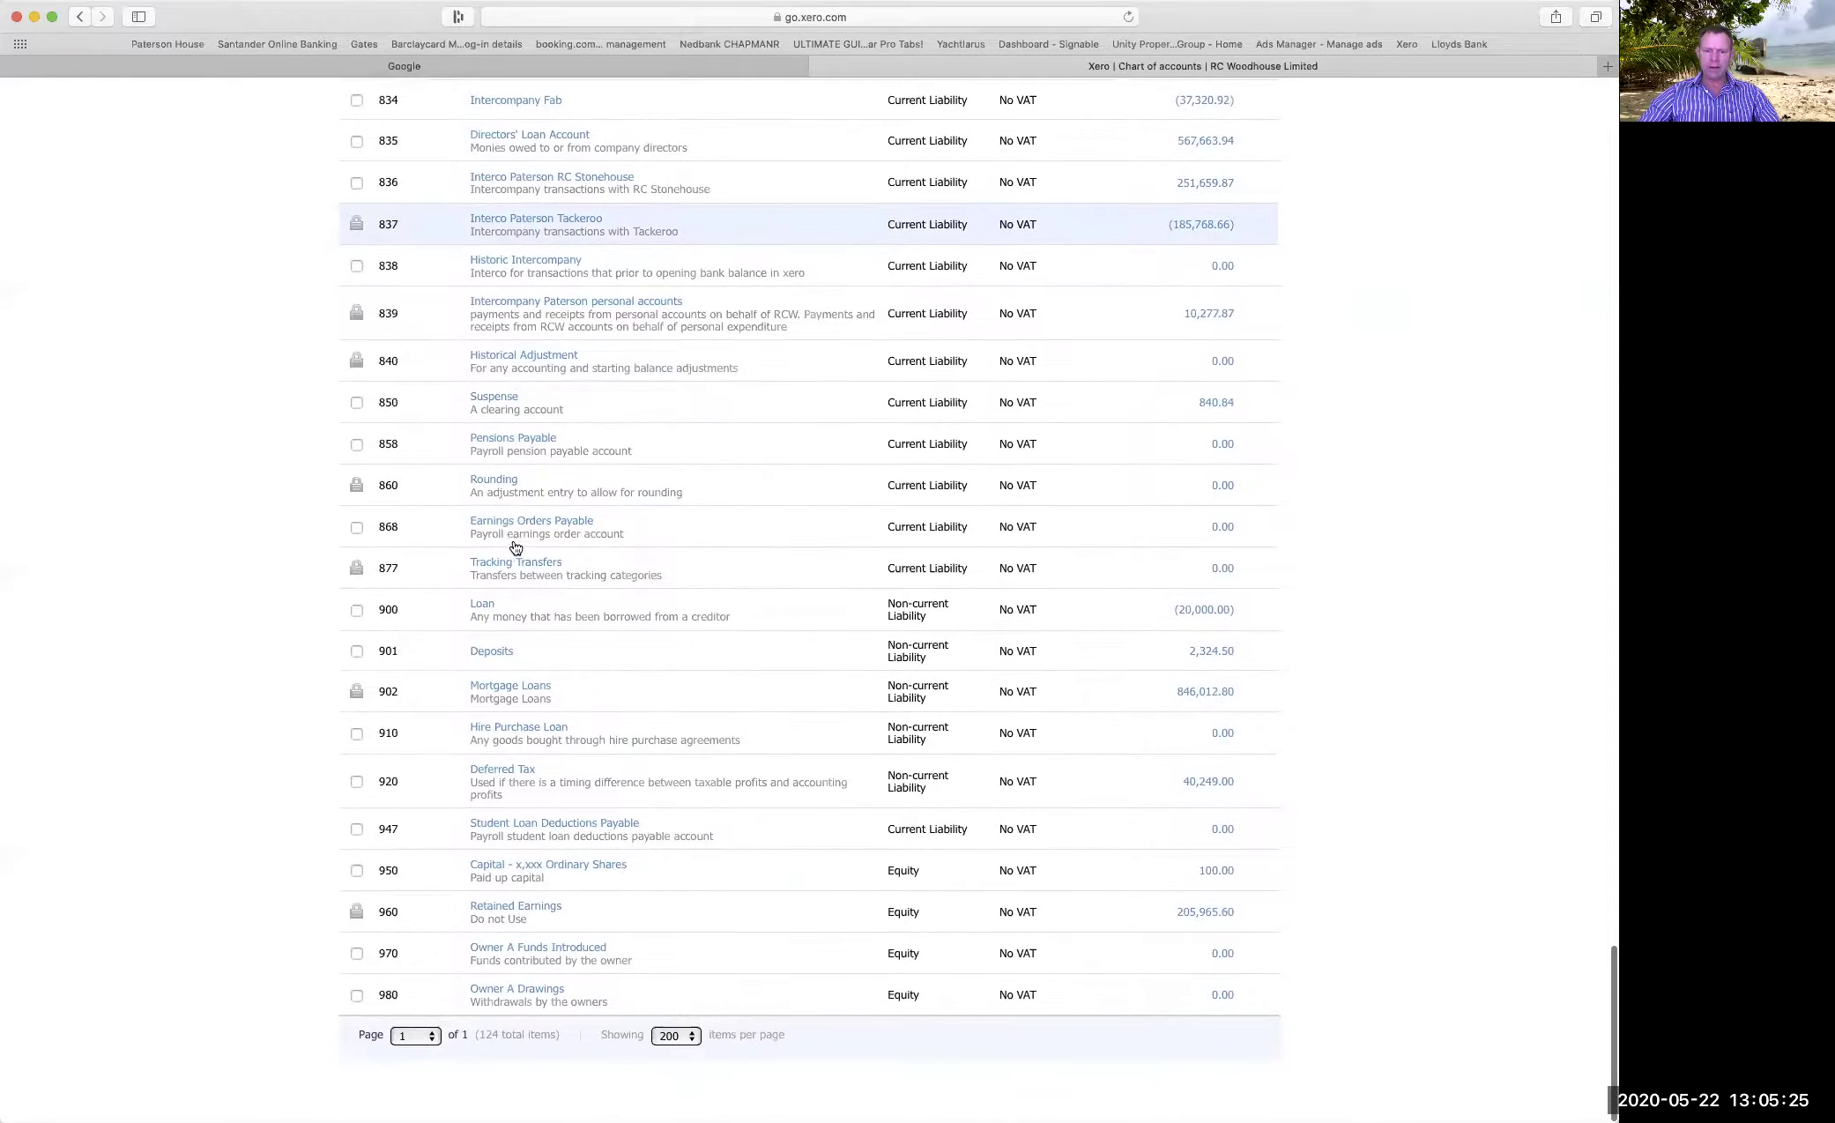
{"action": "scroll", "coordinate": [500, 527], "scroll_direction": "up", "scroll_amount": 13}
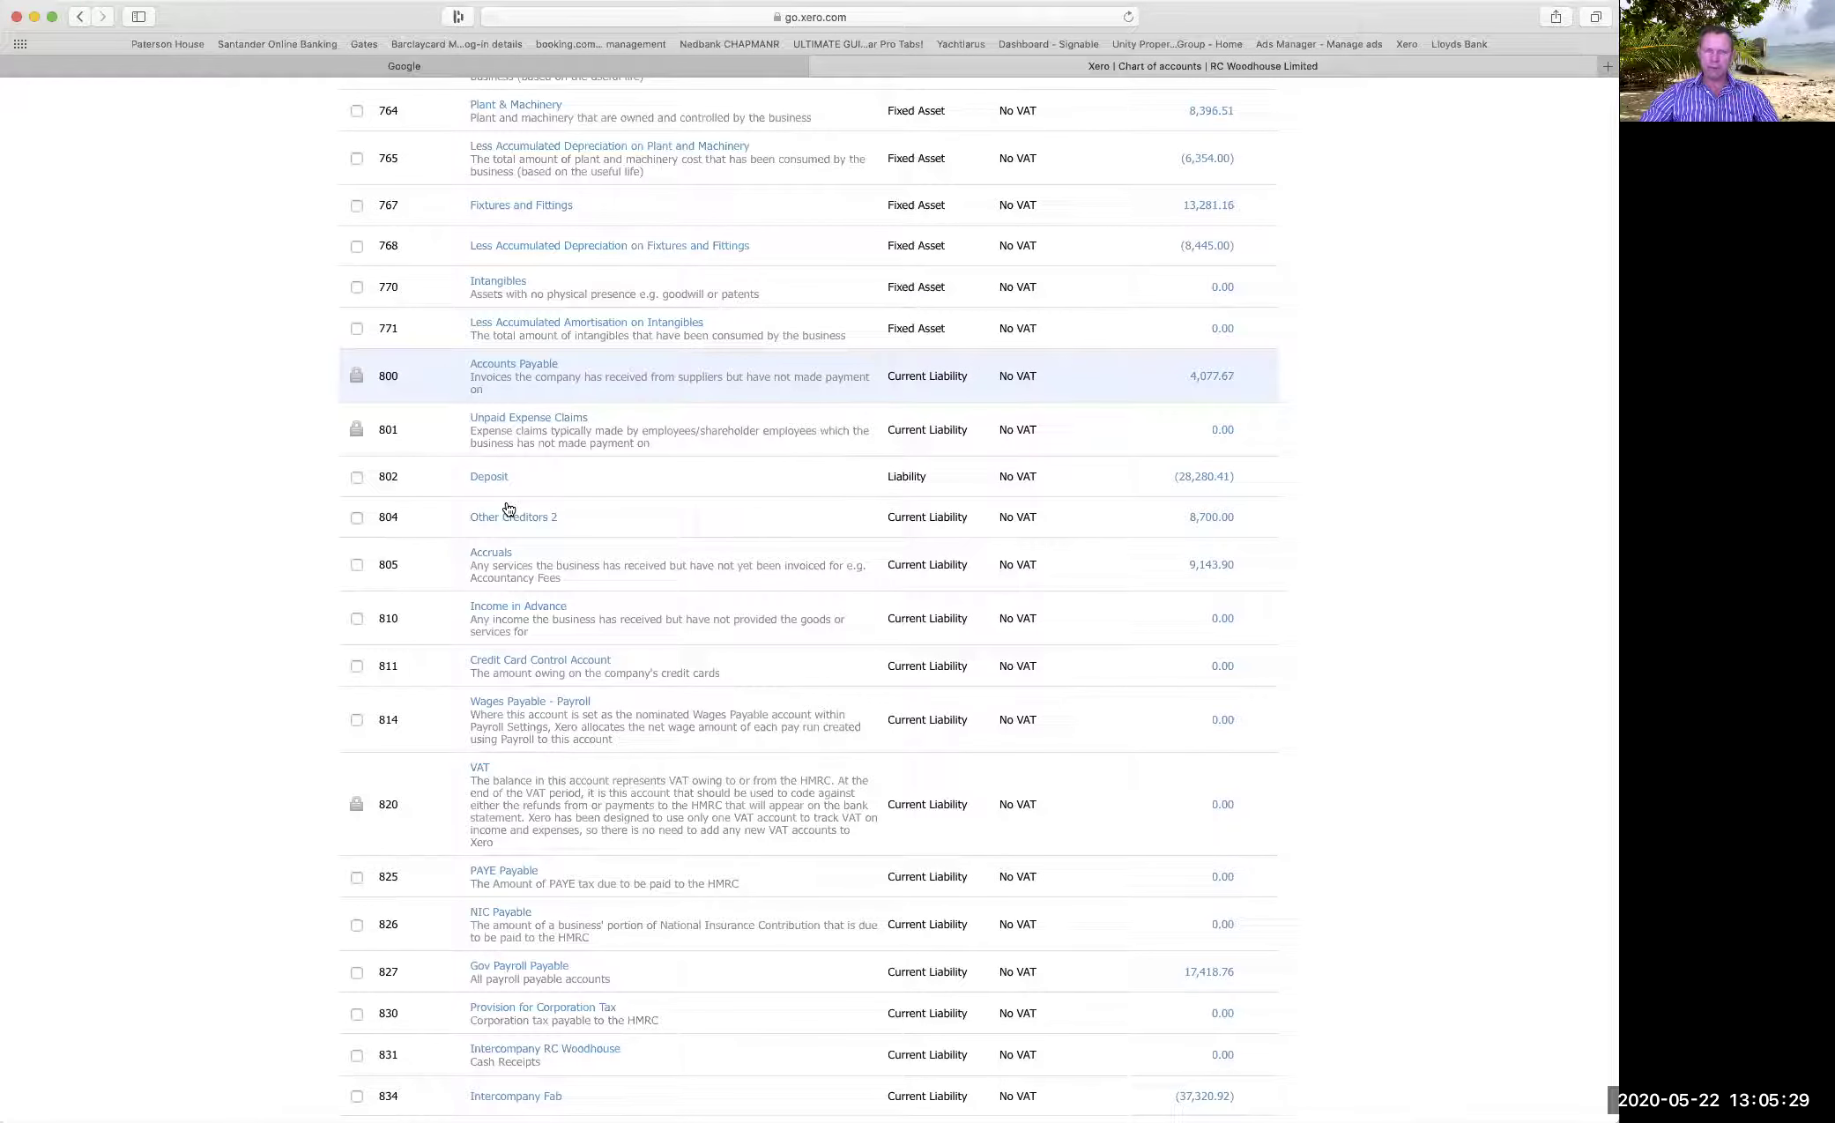
{"action": "scroll", "coordinate": [508, 509], "scroll_direction": "up", "scroll_amount": 3}
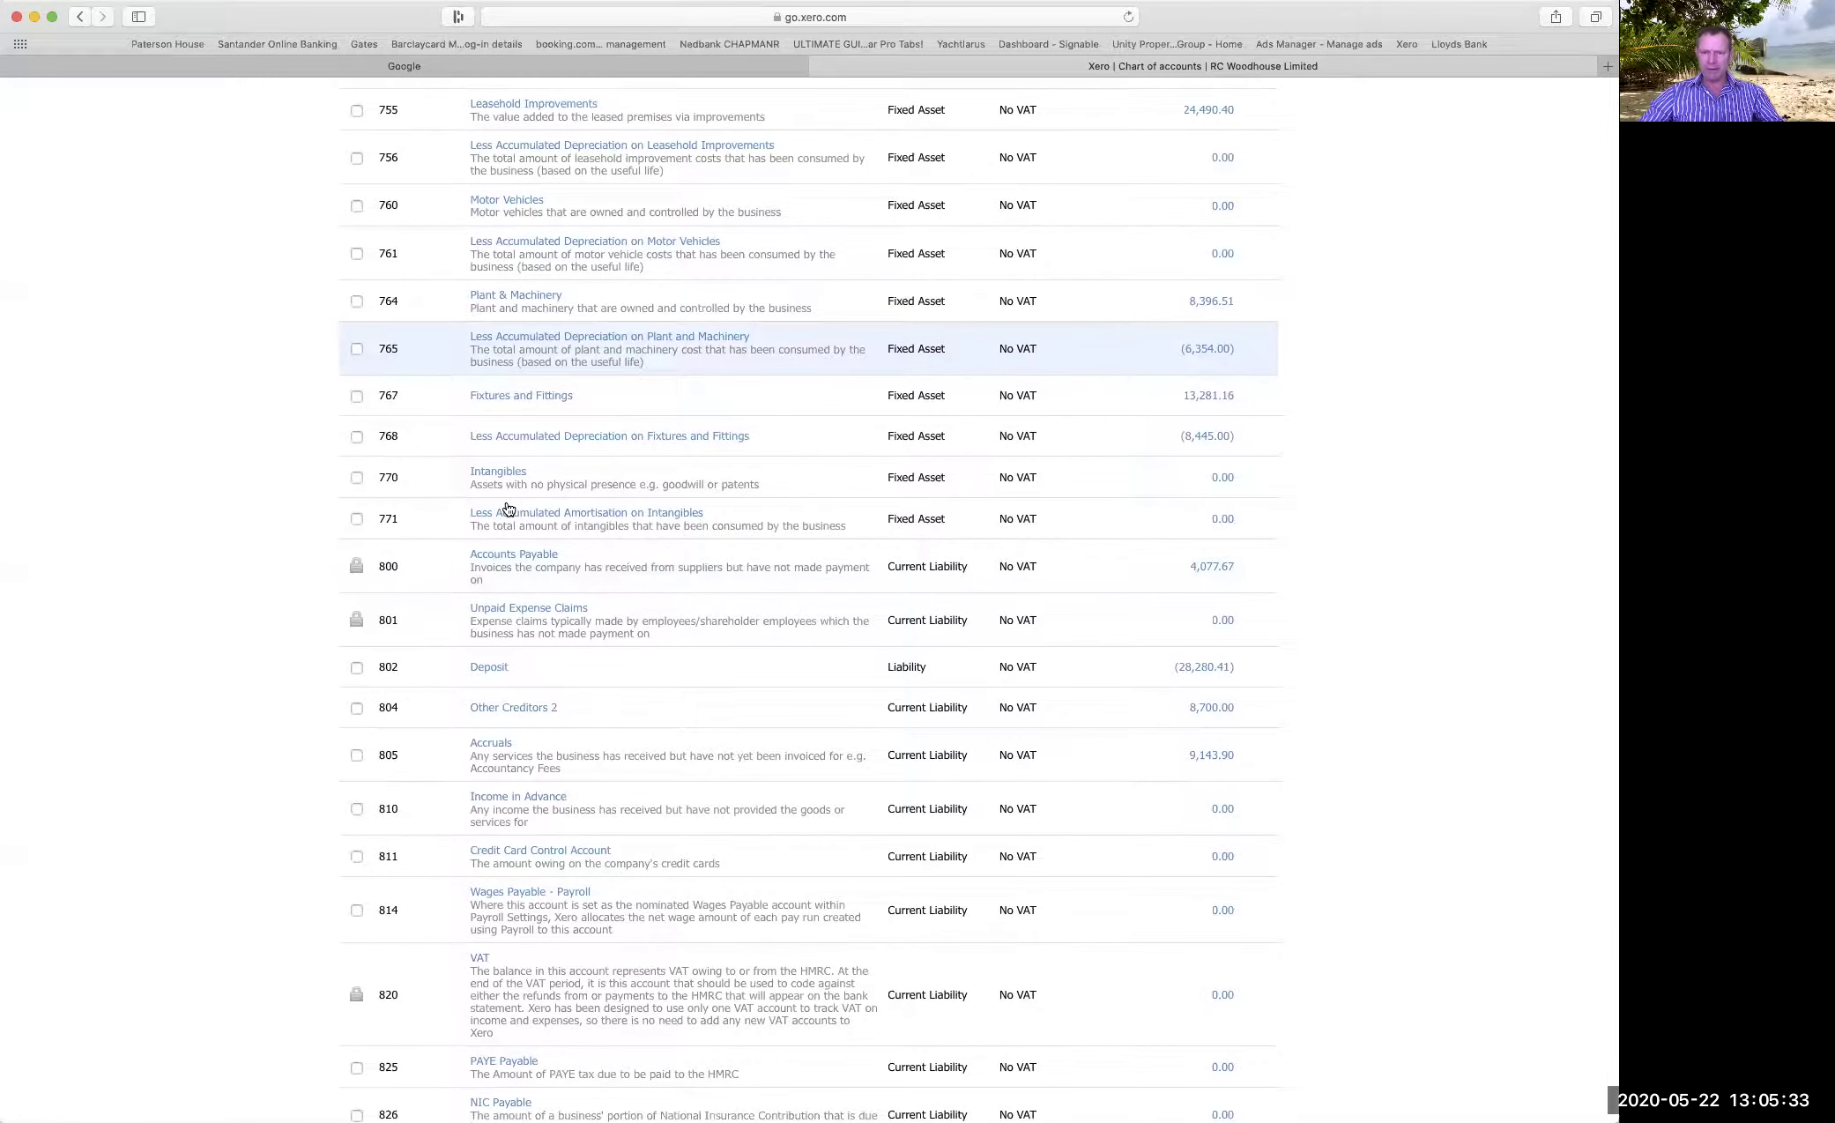
{"action": "scroll", "coordinate": [508, 509], "scroll_direction": "up", "scroll_amount": 10}
{"action": "scroll", "coordinate": [528, 501], "scroll_direction": "up", "scroll_amount": 2}
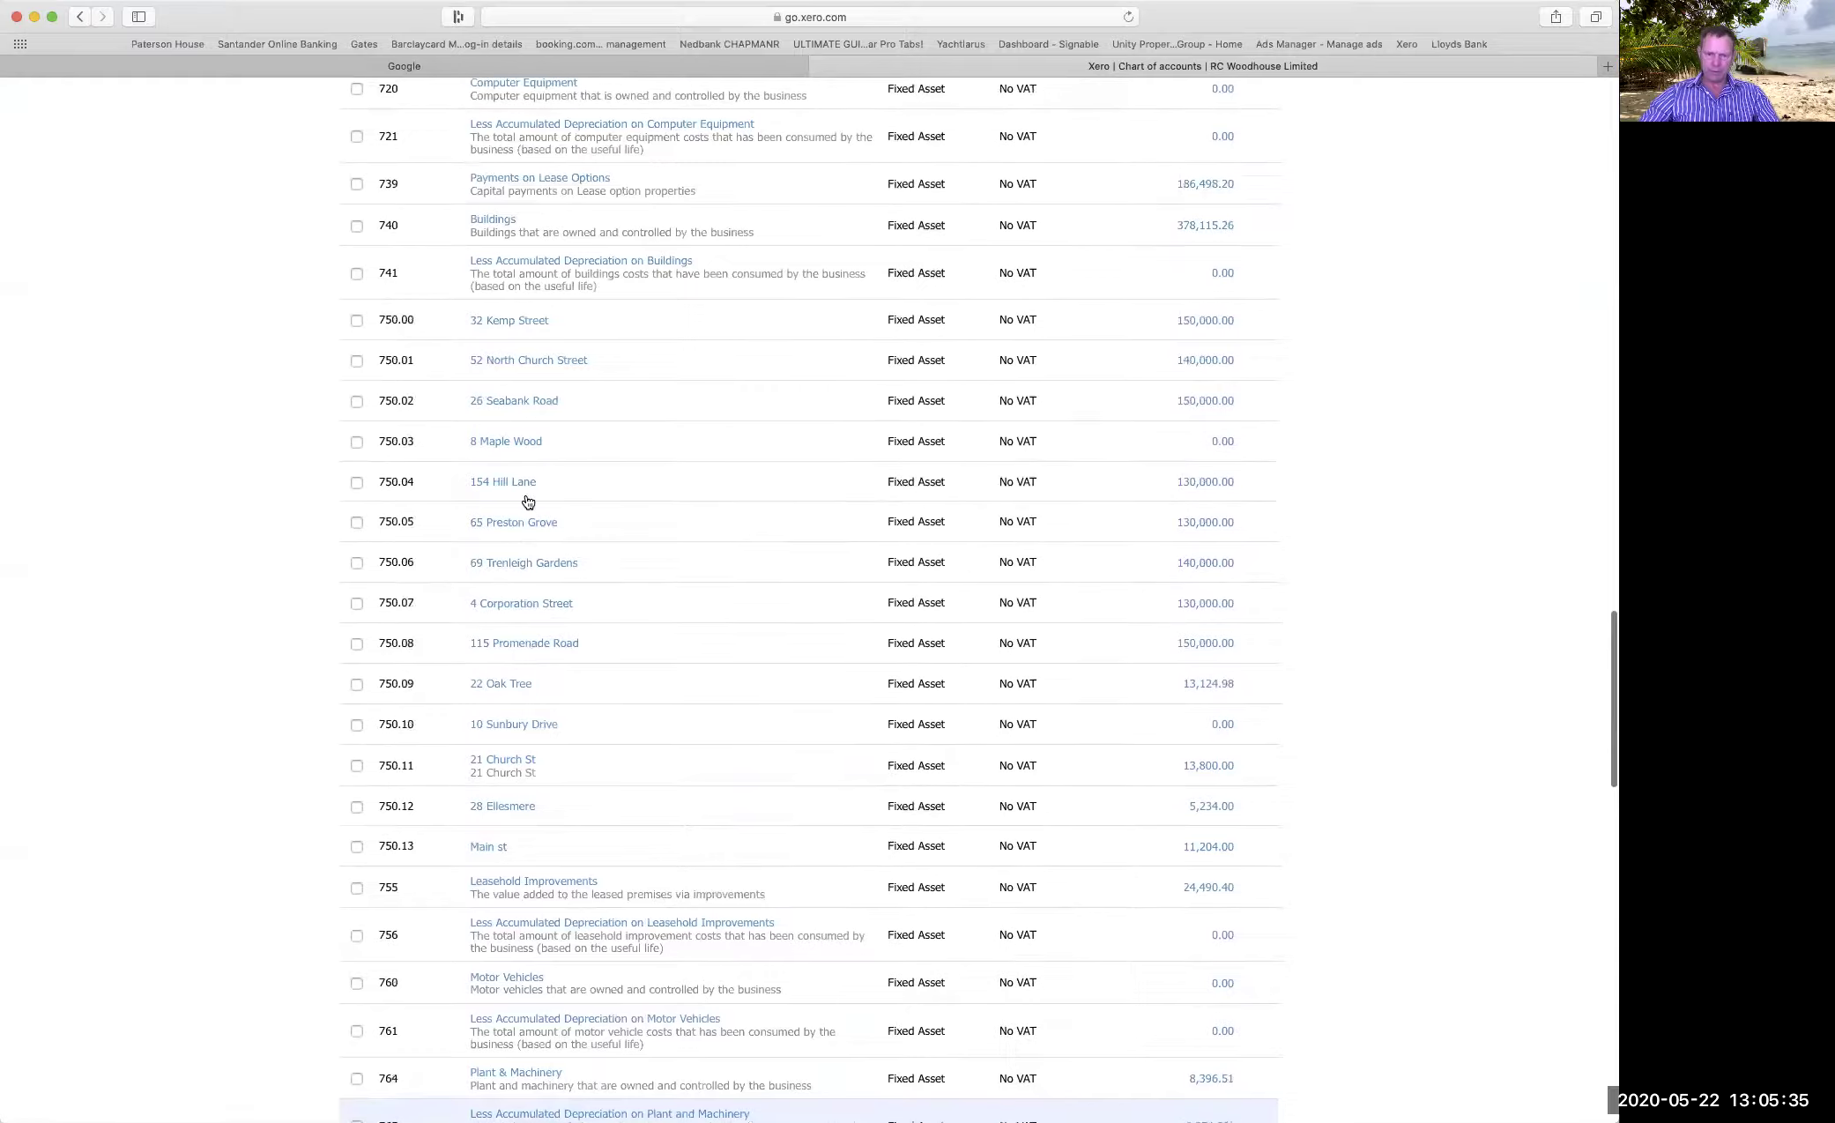
{"action": "scroll", "coordinate": [528, 499], "scroll_direction": "up", "scroll_amount": 20}
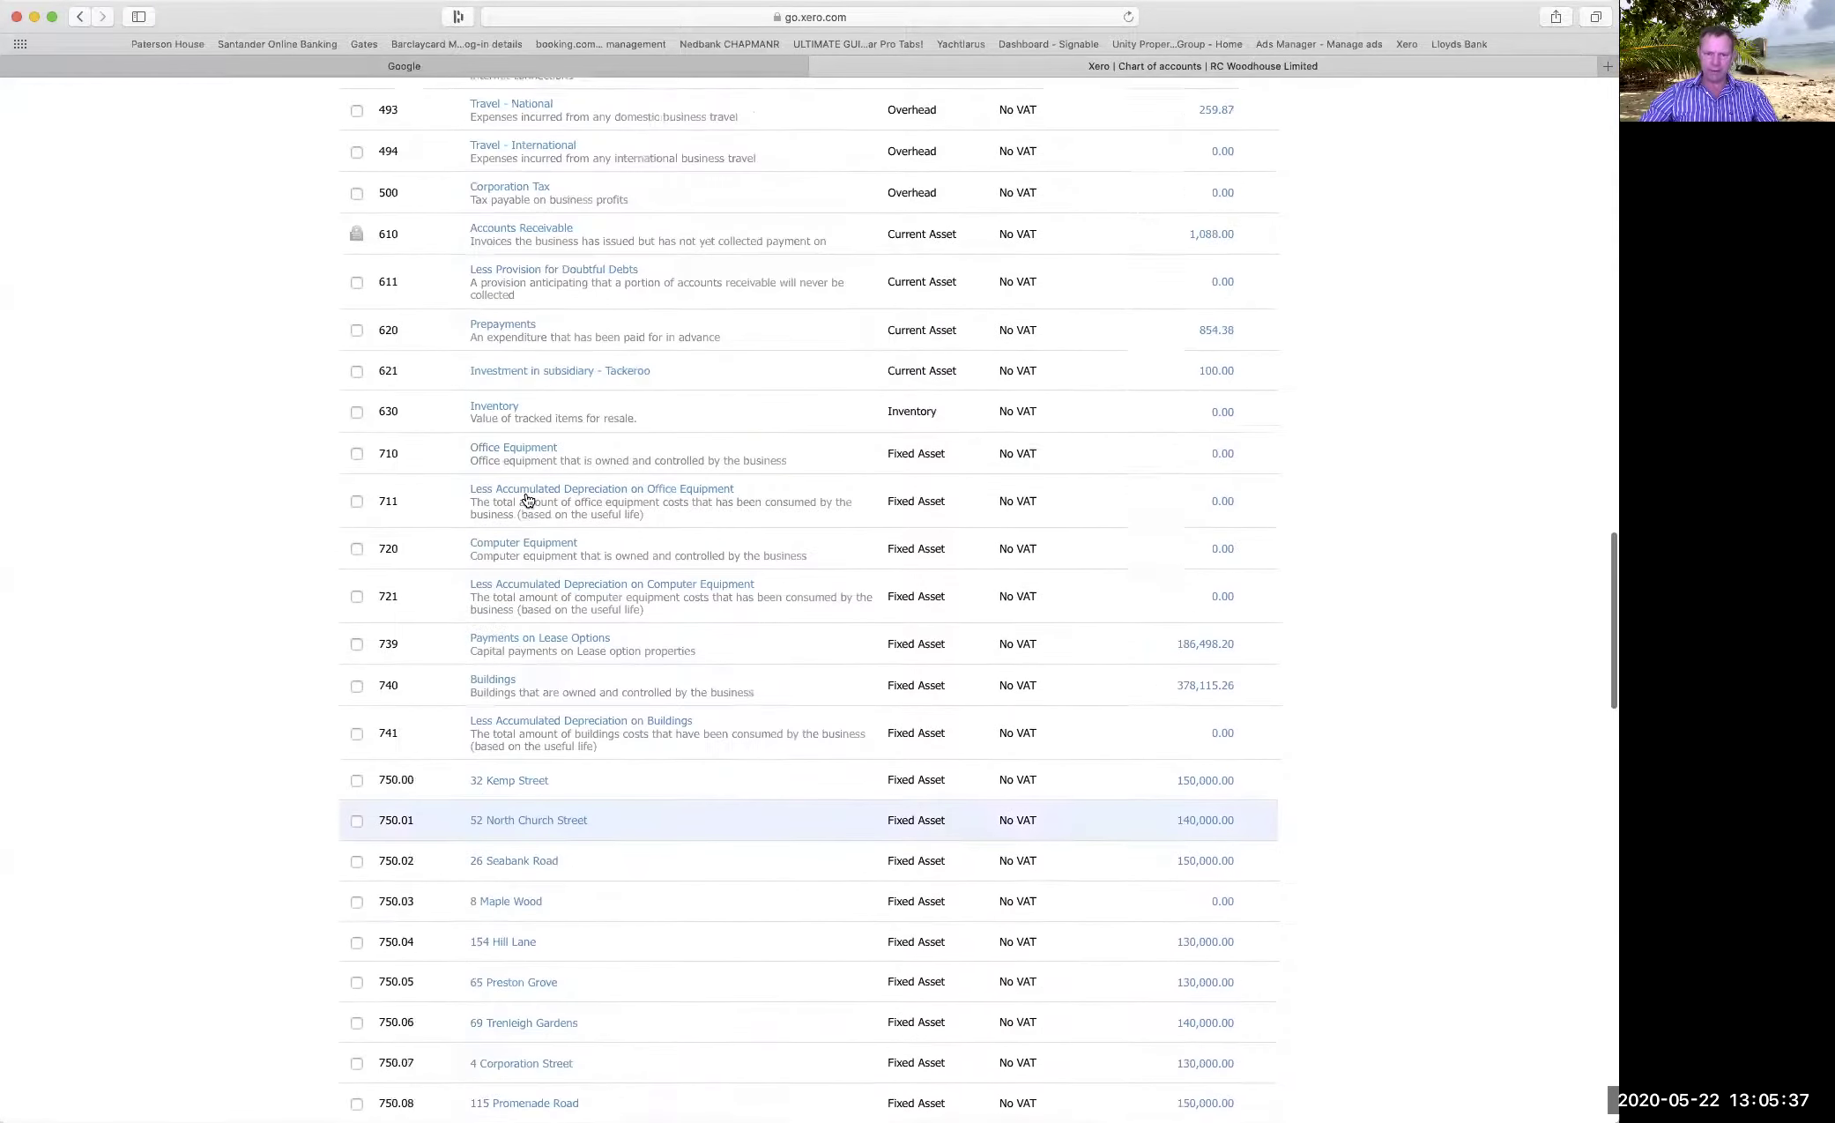
{"action": "scroll", "coordinate": [528, 500], "scroll_direction": "up", "scroll_amount": 20}
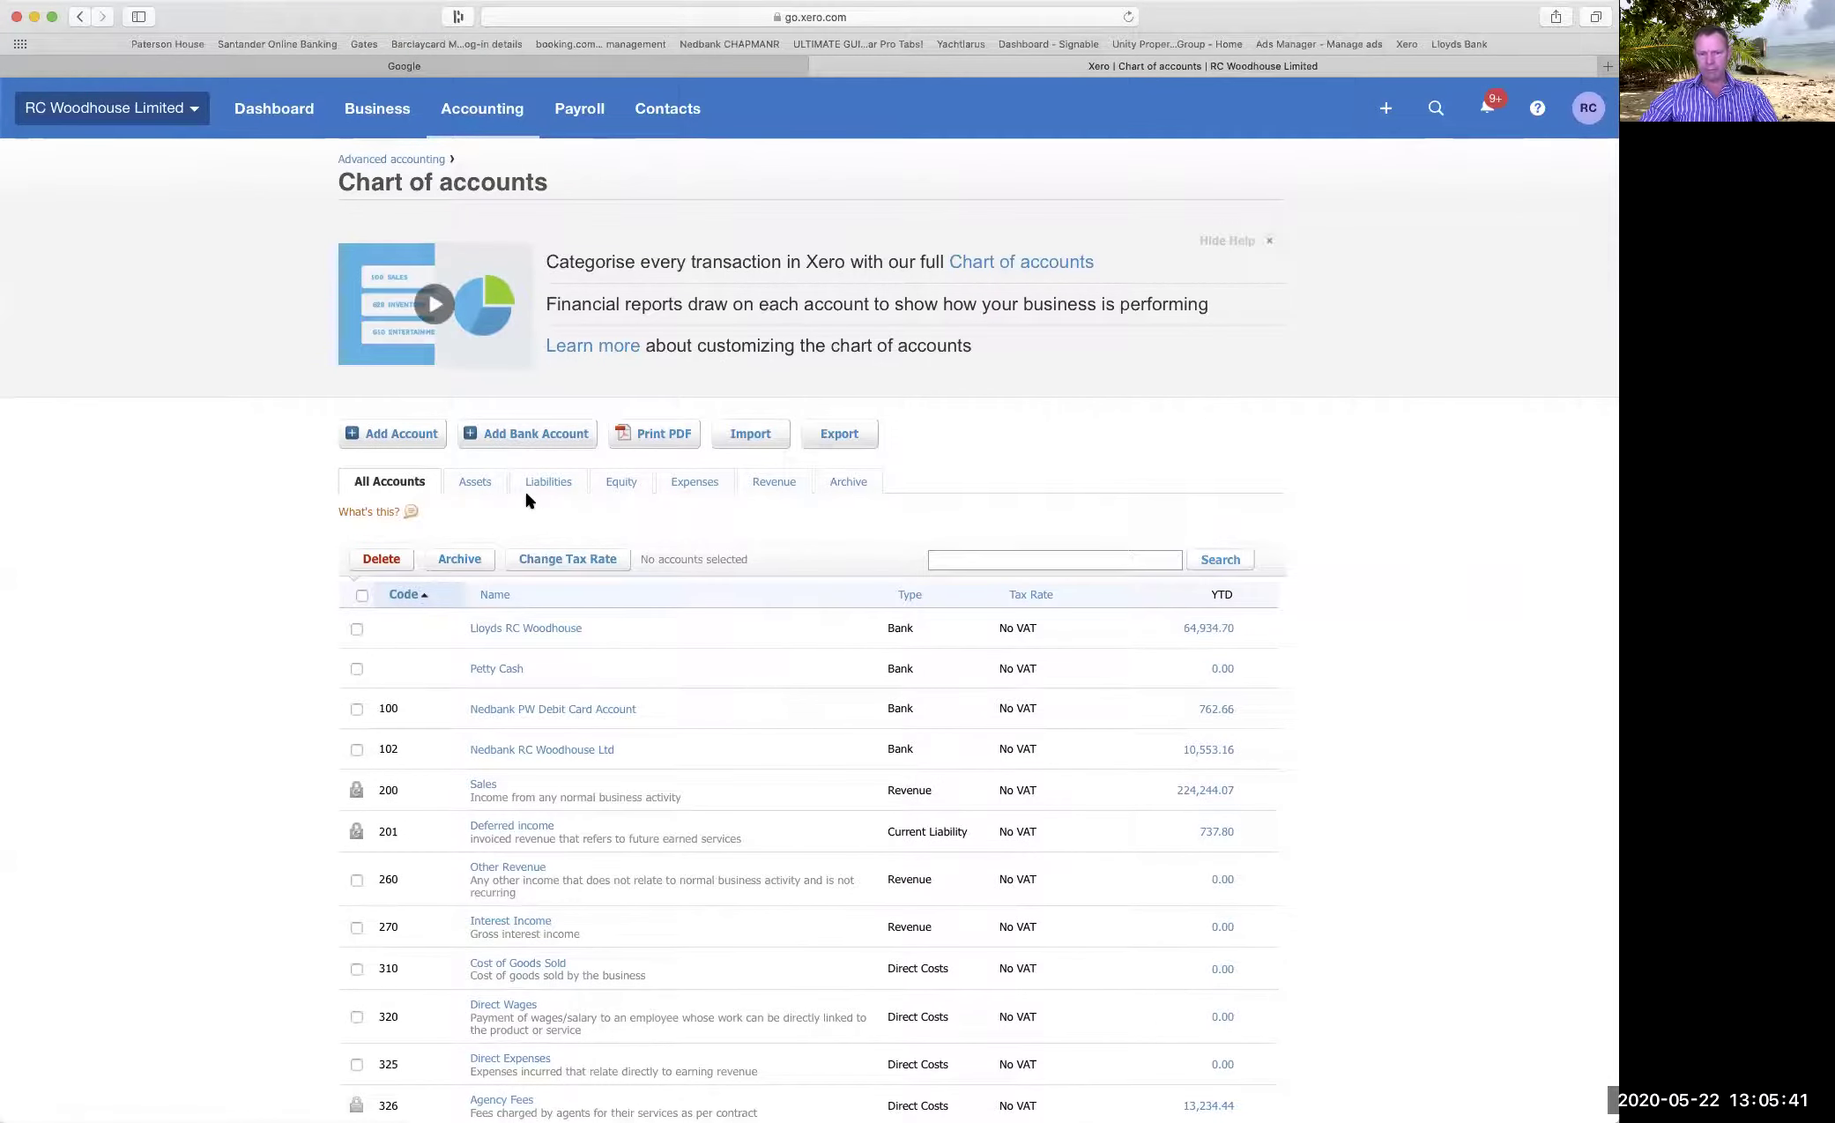
{"action": "scroll", "coordinate": [528, 499], "scroll_direction": "down", "scroll_amount": 10}
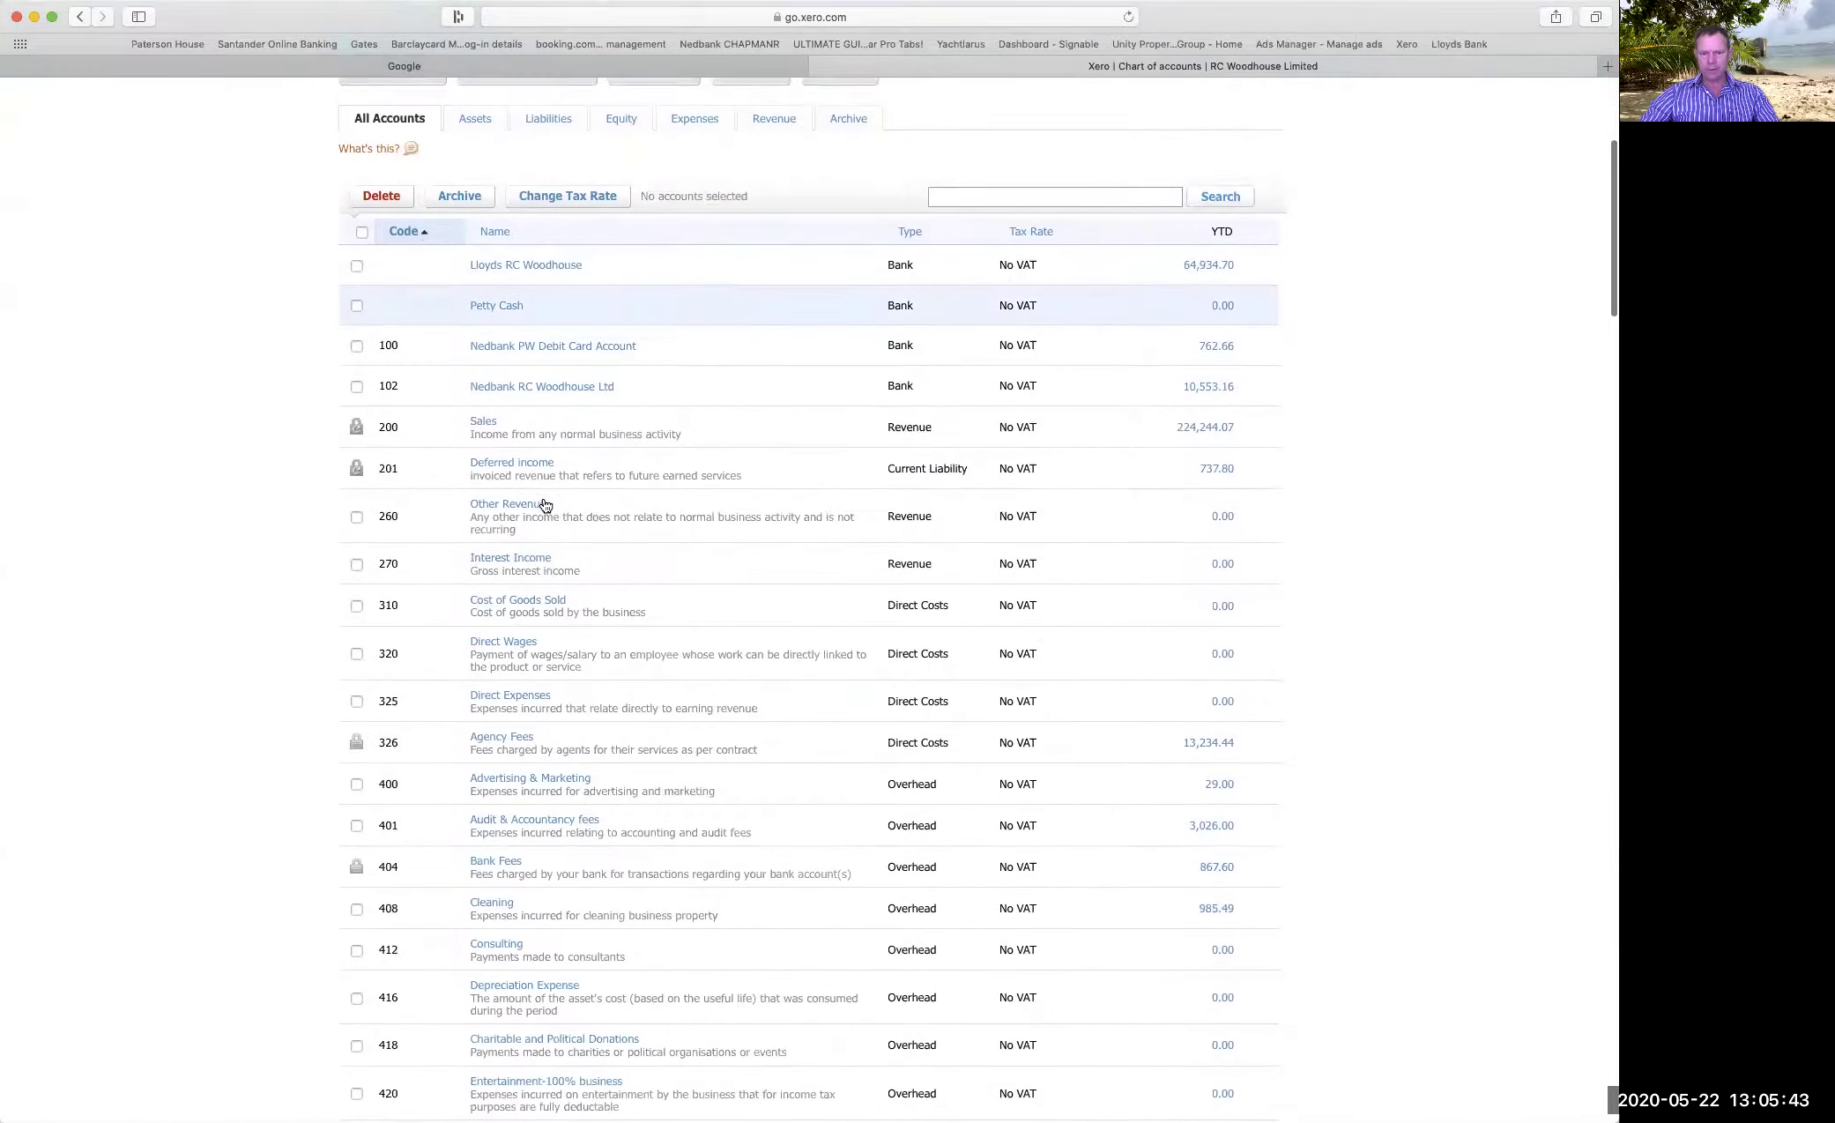
{"action": "scroll", "coordinate": [545, 505], "scroll_direction": "up", "scroll_amount": 5}
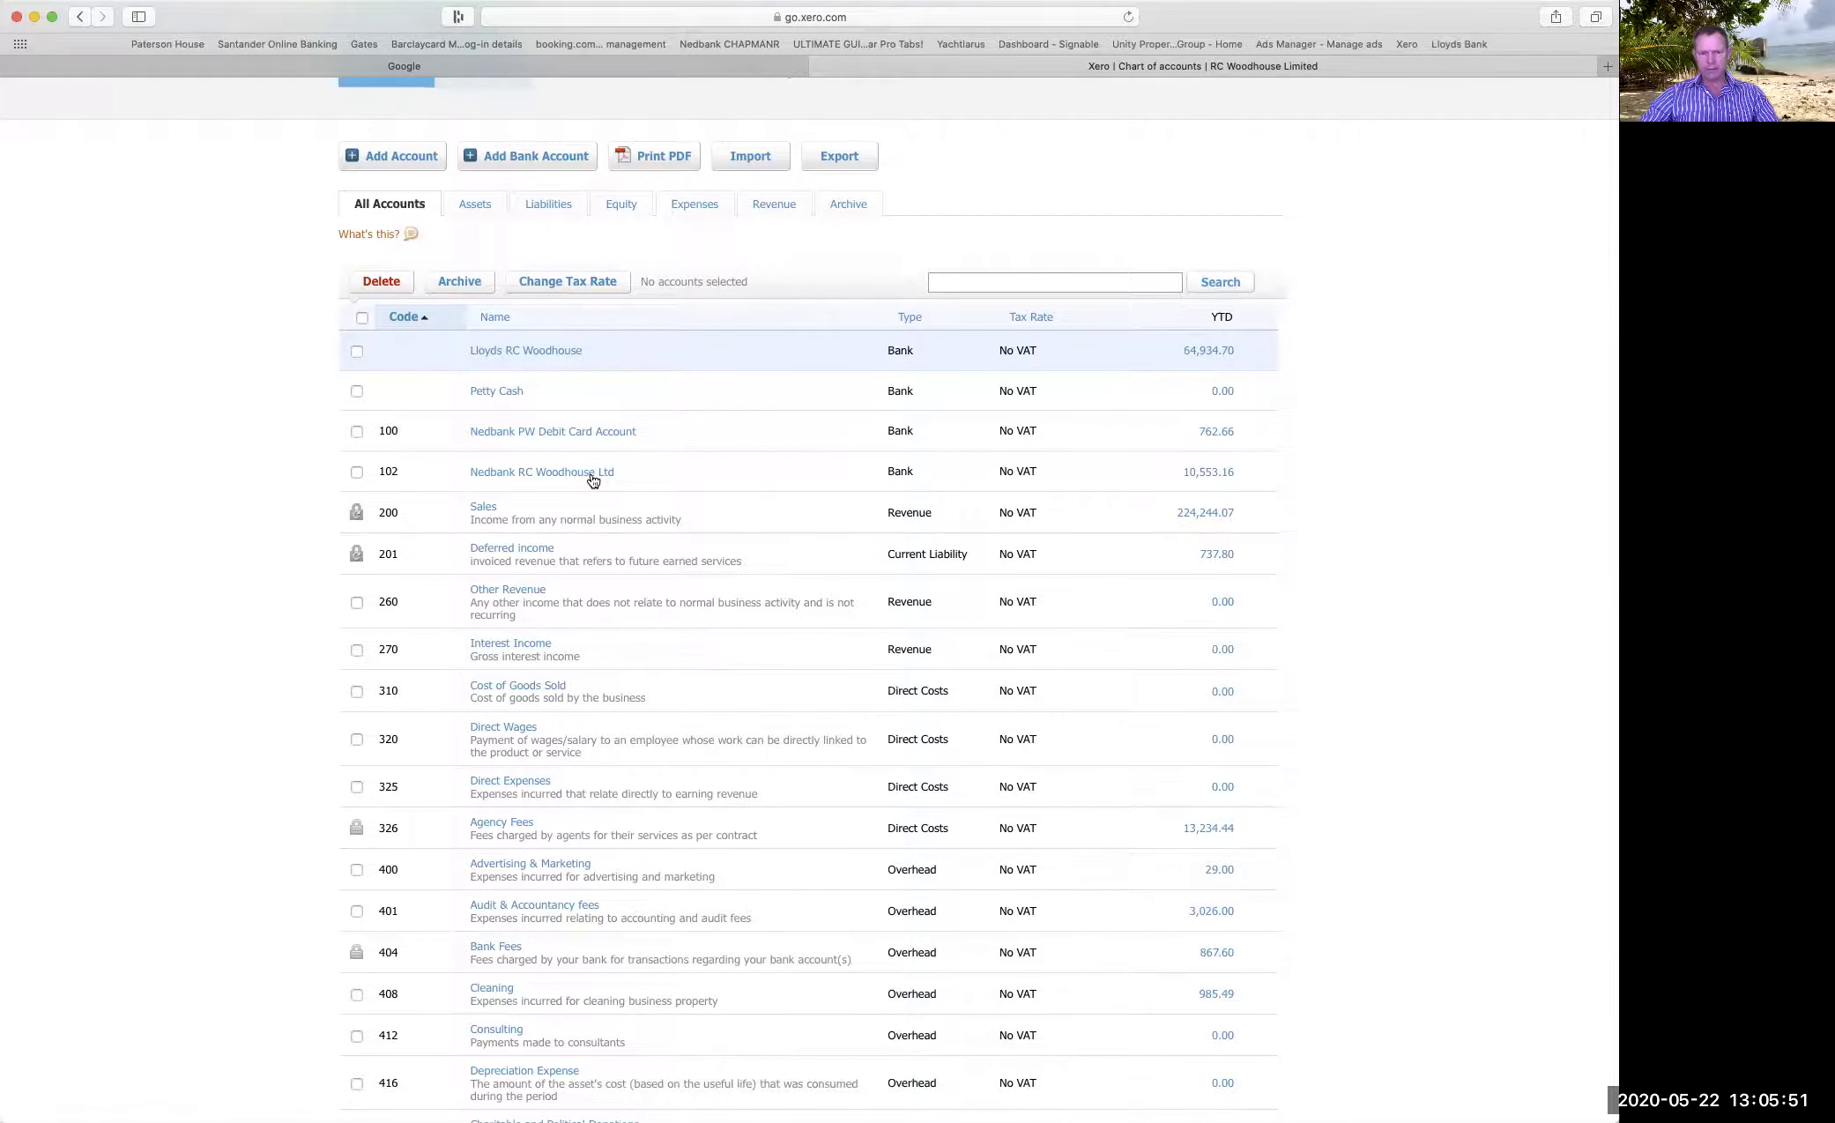
{"action": "scroll", "coordinate": [592, 479], "scroll_direction": "up", "scroll_amount": 5}
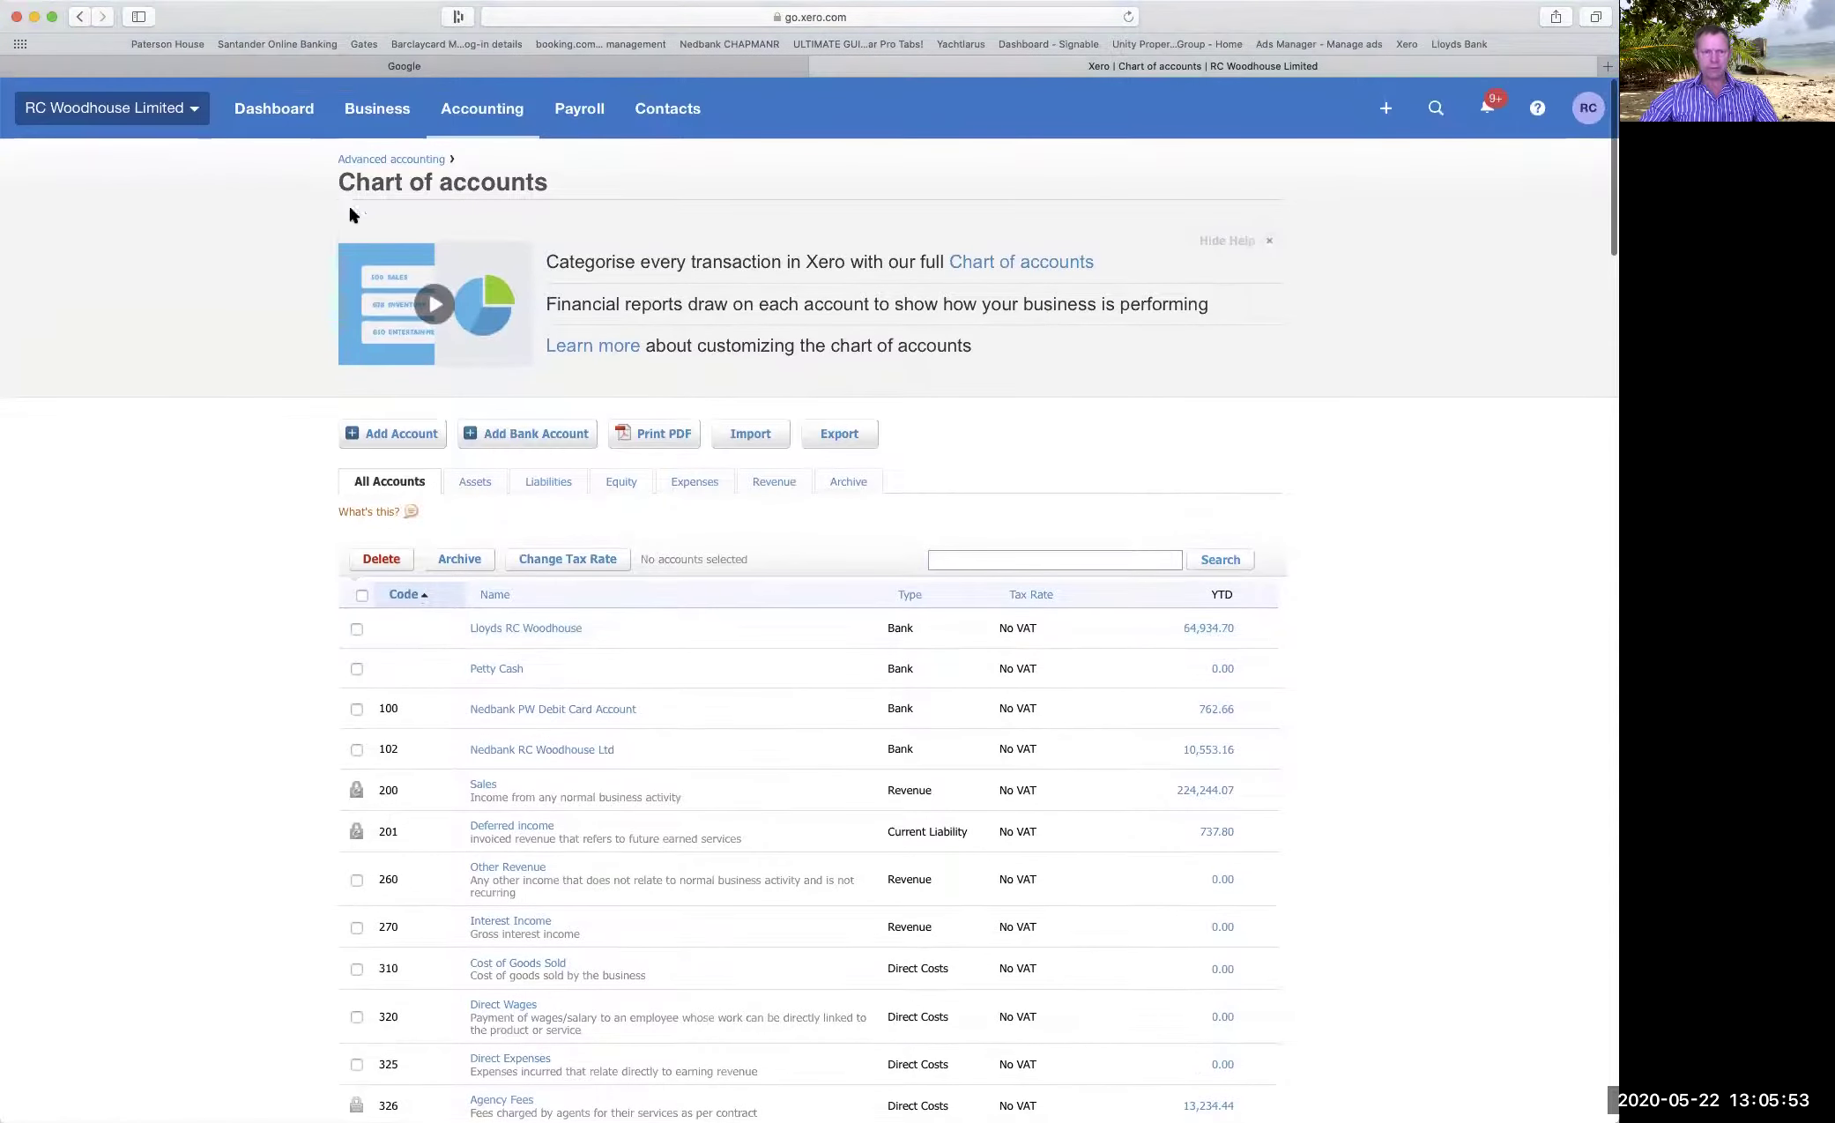
{"action": "left_click", "coordinate": [379, 159]}
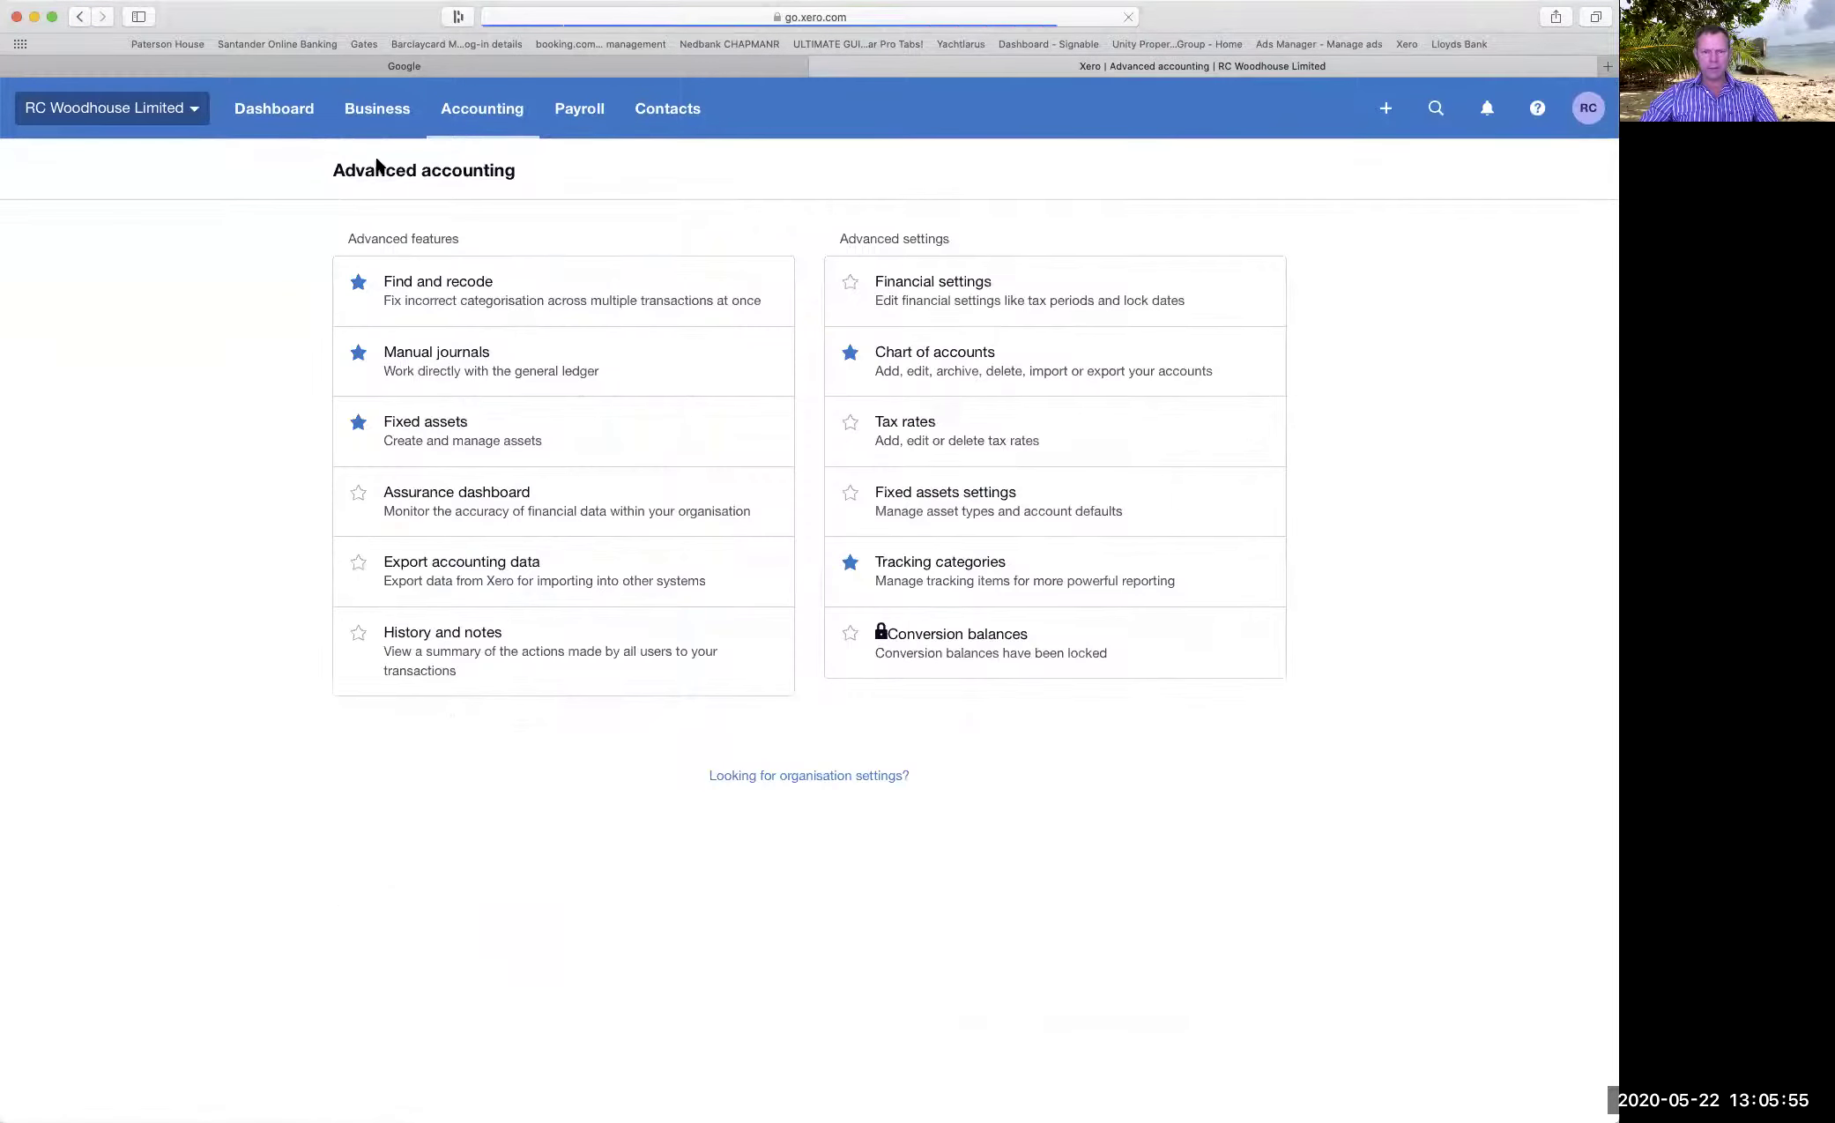
{"action": "left_click", "coordinate": [953, 570]}
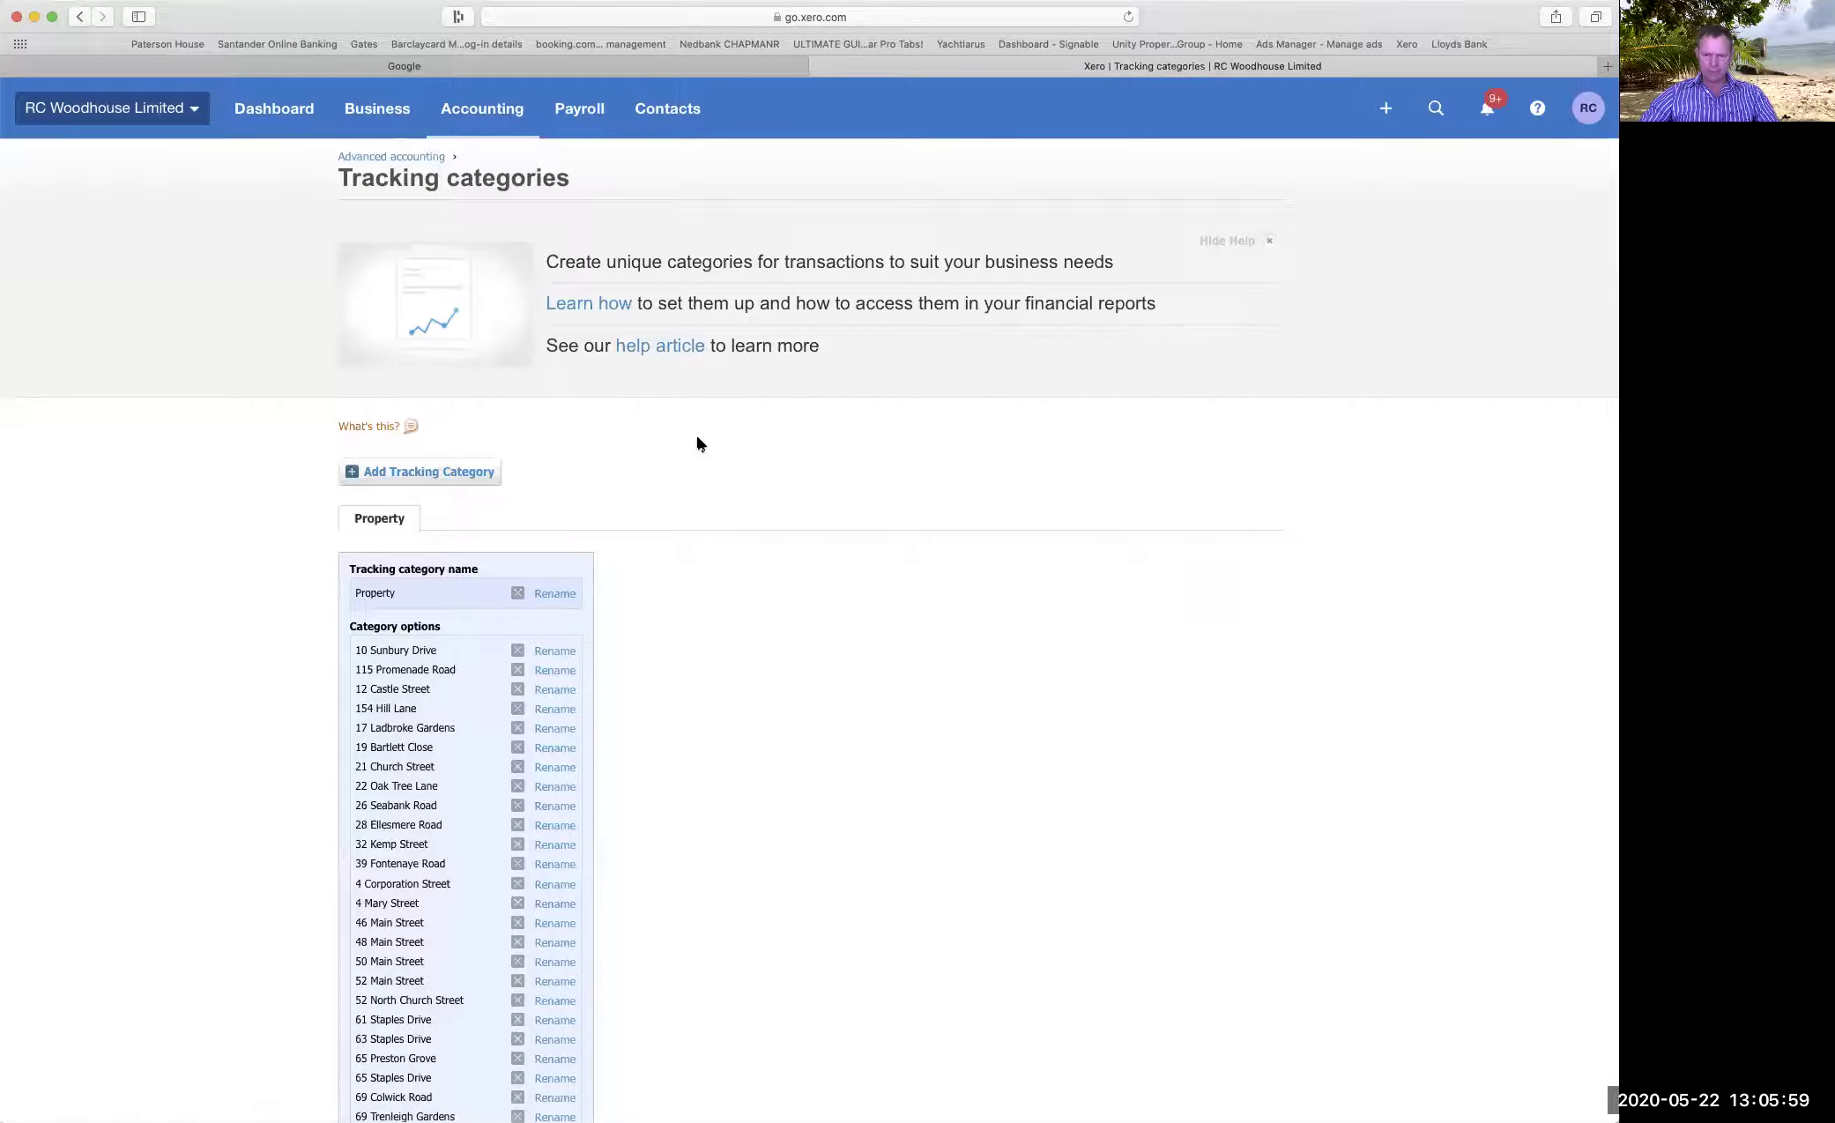
{"action": "scroll", "coordinate": [774, 454], "scroll_direction": "down", "scroll_amount": 3}
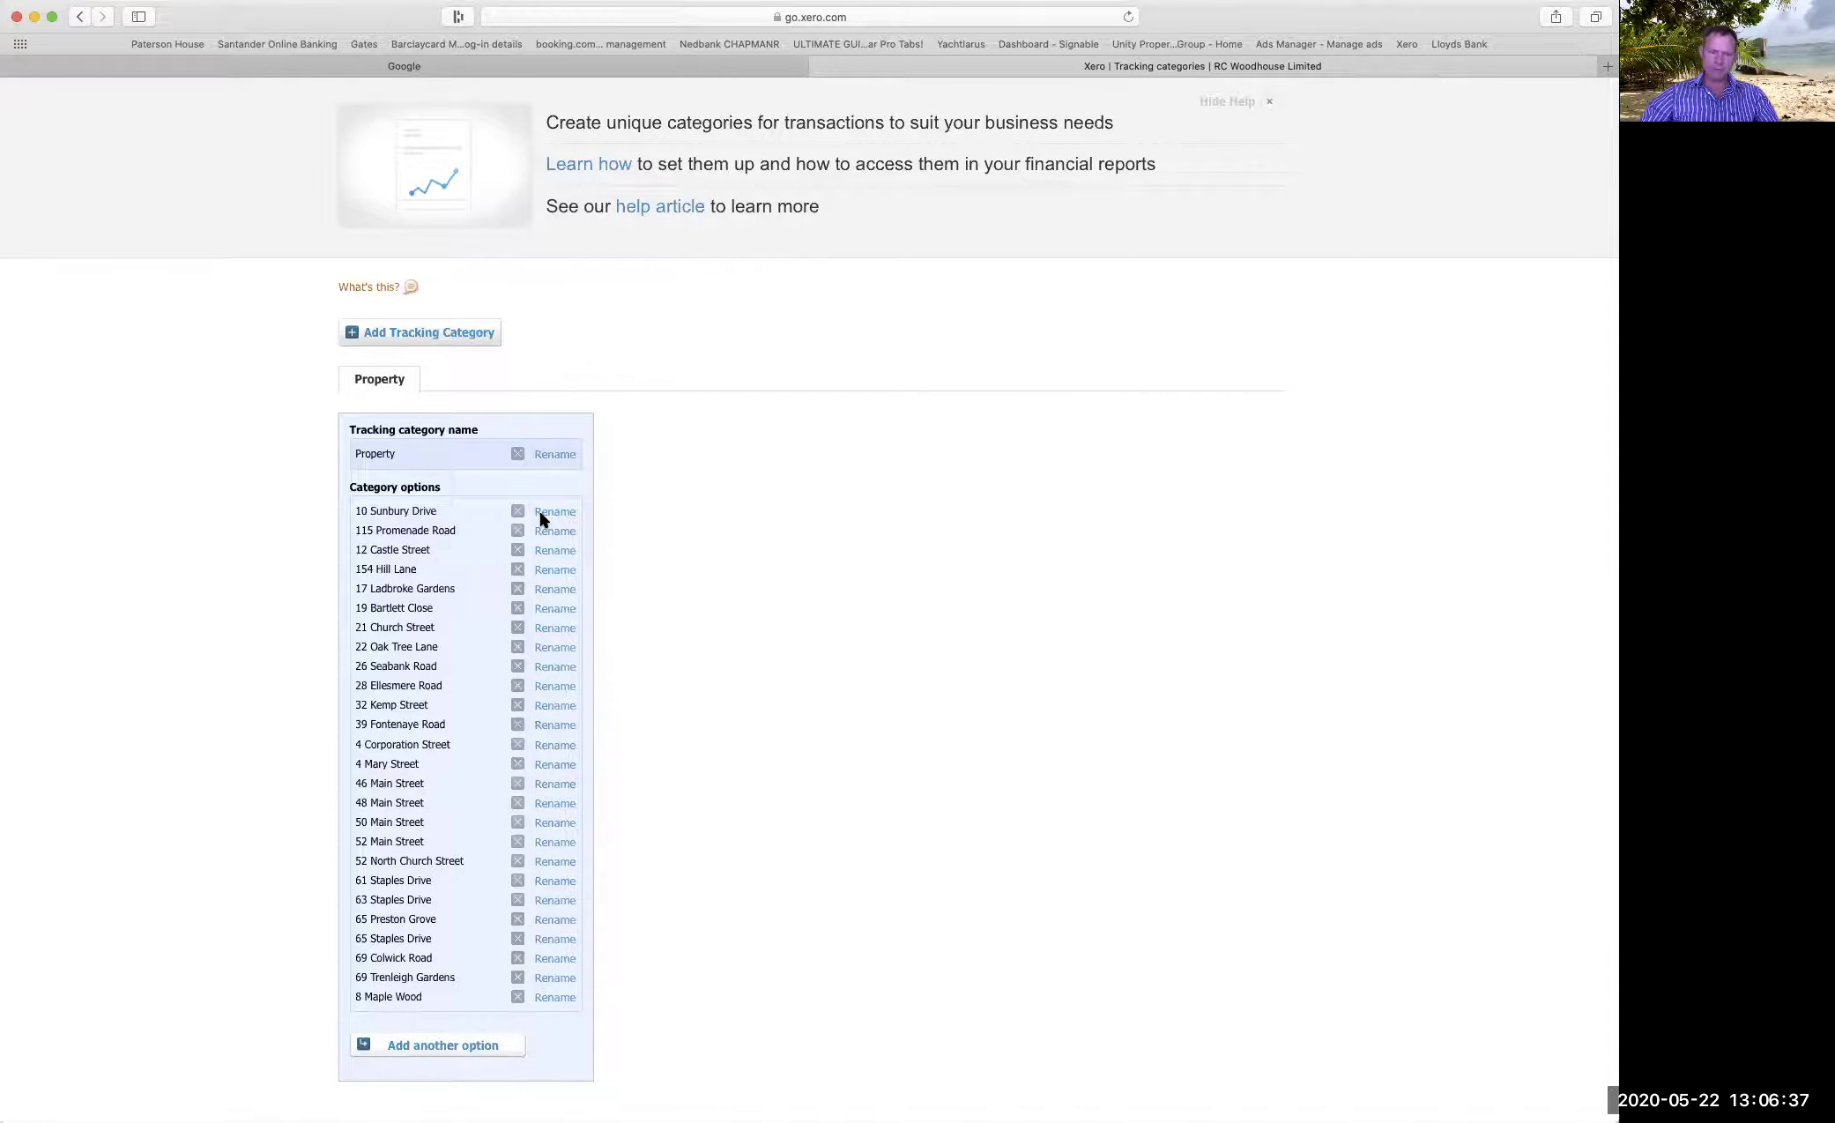
{"action": "scroll", "coordinate": [617, 511], "scroll_direction": "up", "scroll_amount": 2}
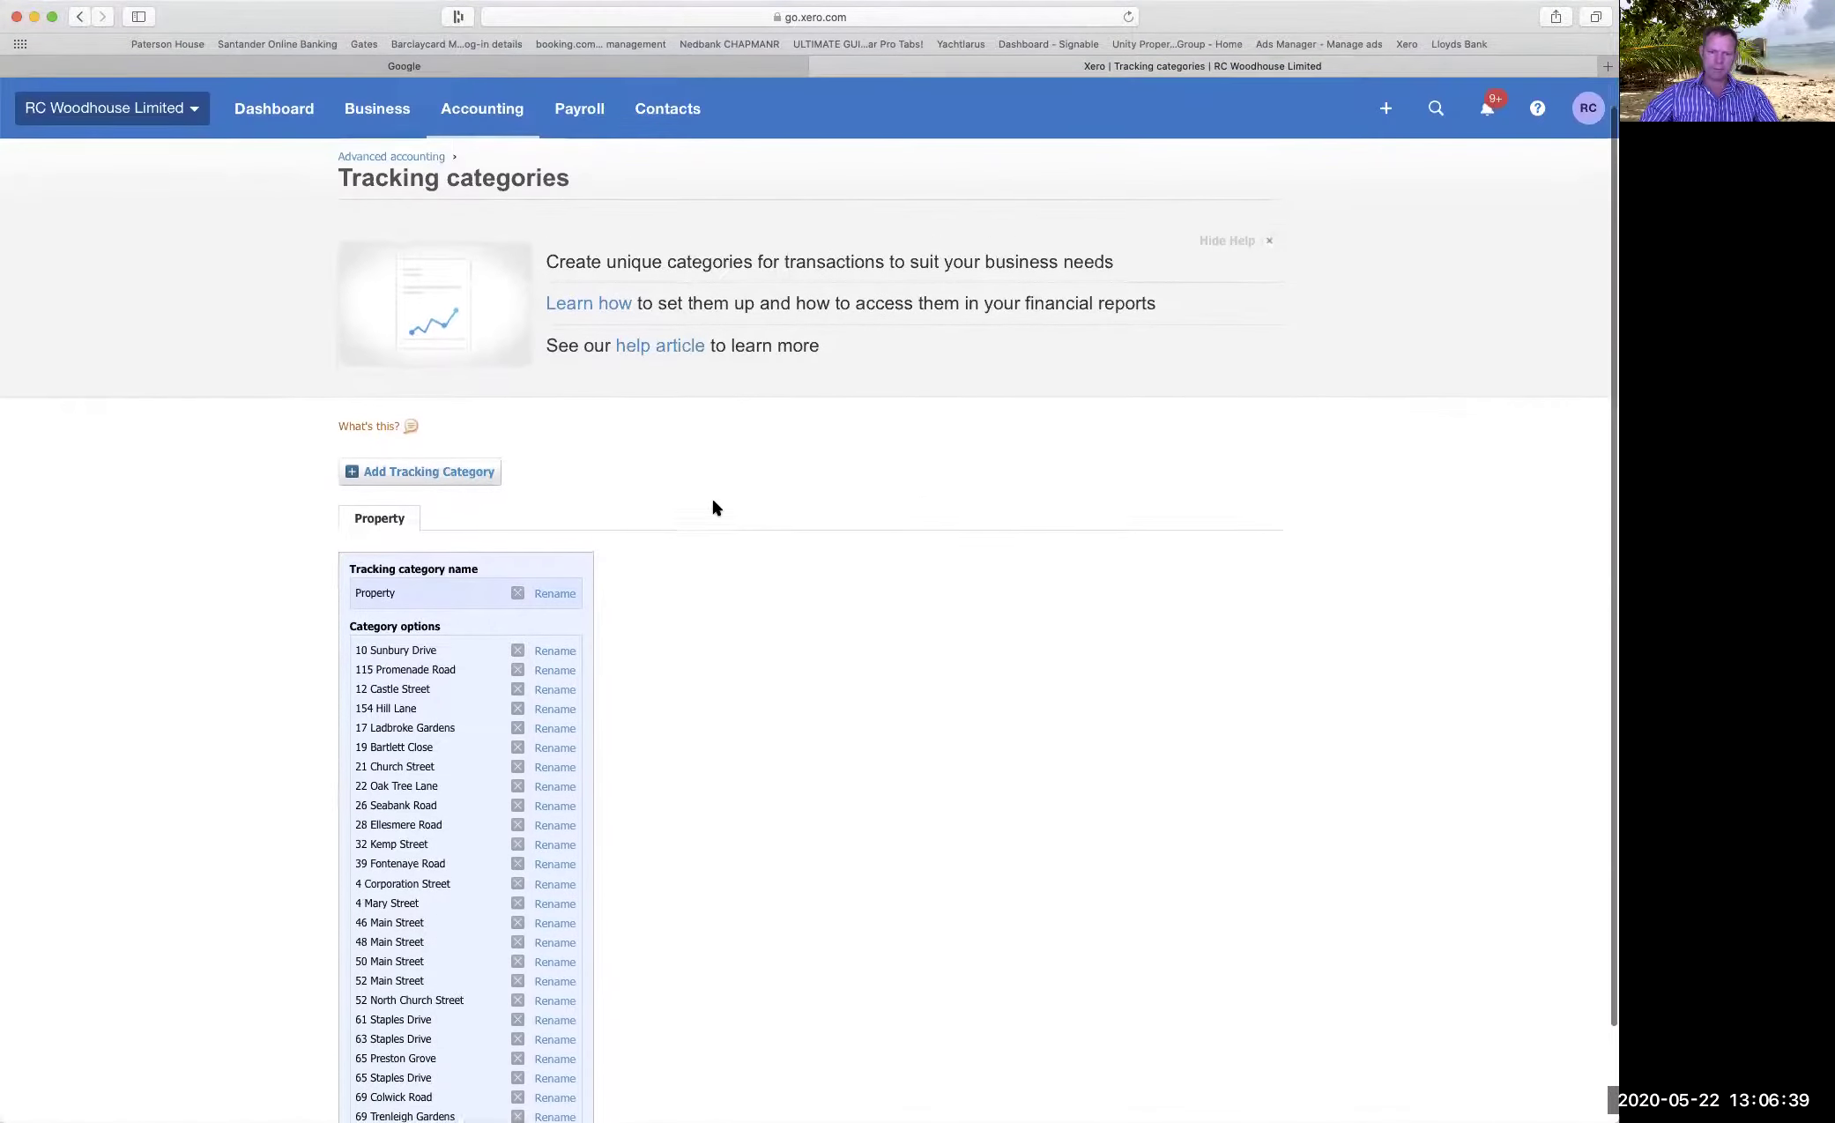
Start a new sales invoice, check the first line's Property list, then leave it unsaved for the dashboard.
{"action": "left_click", "coordinate": [274, 112]}
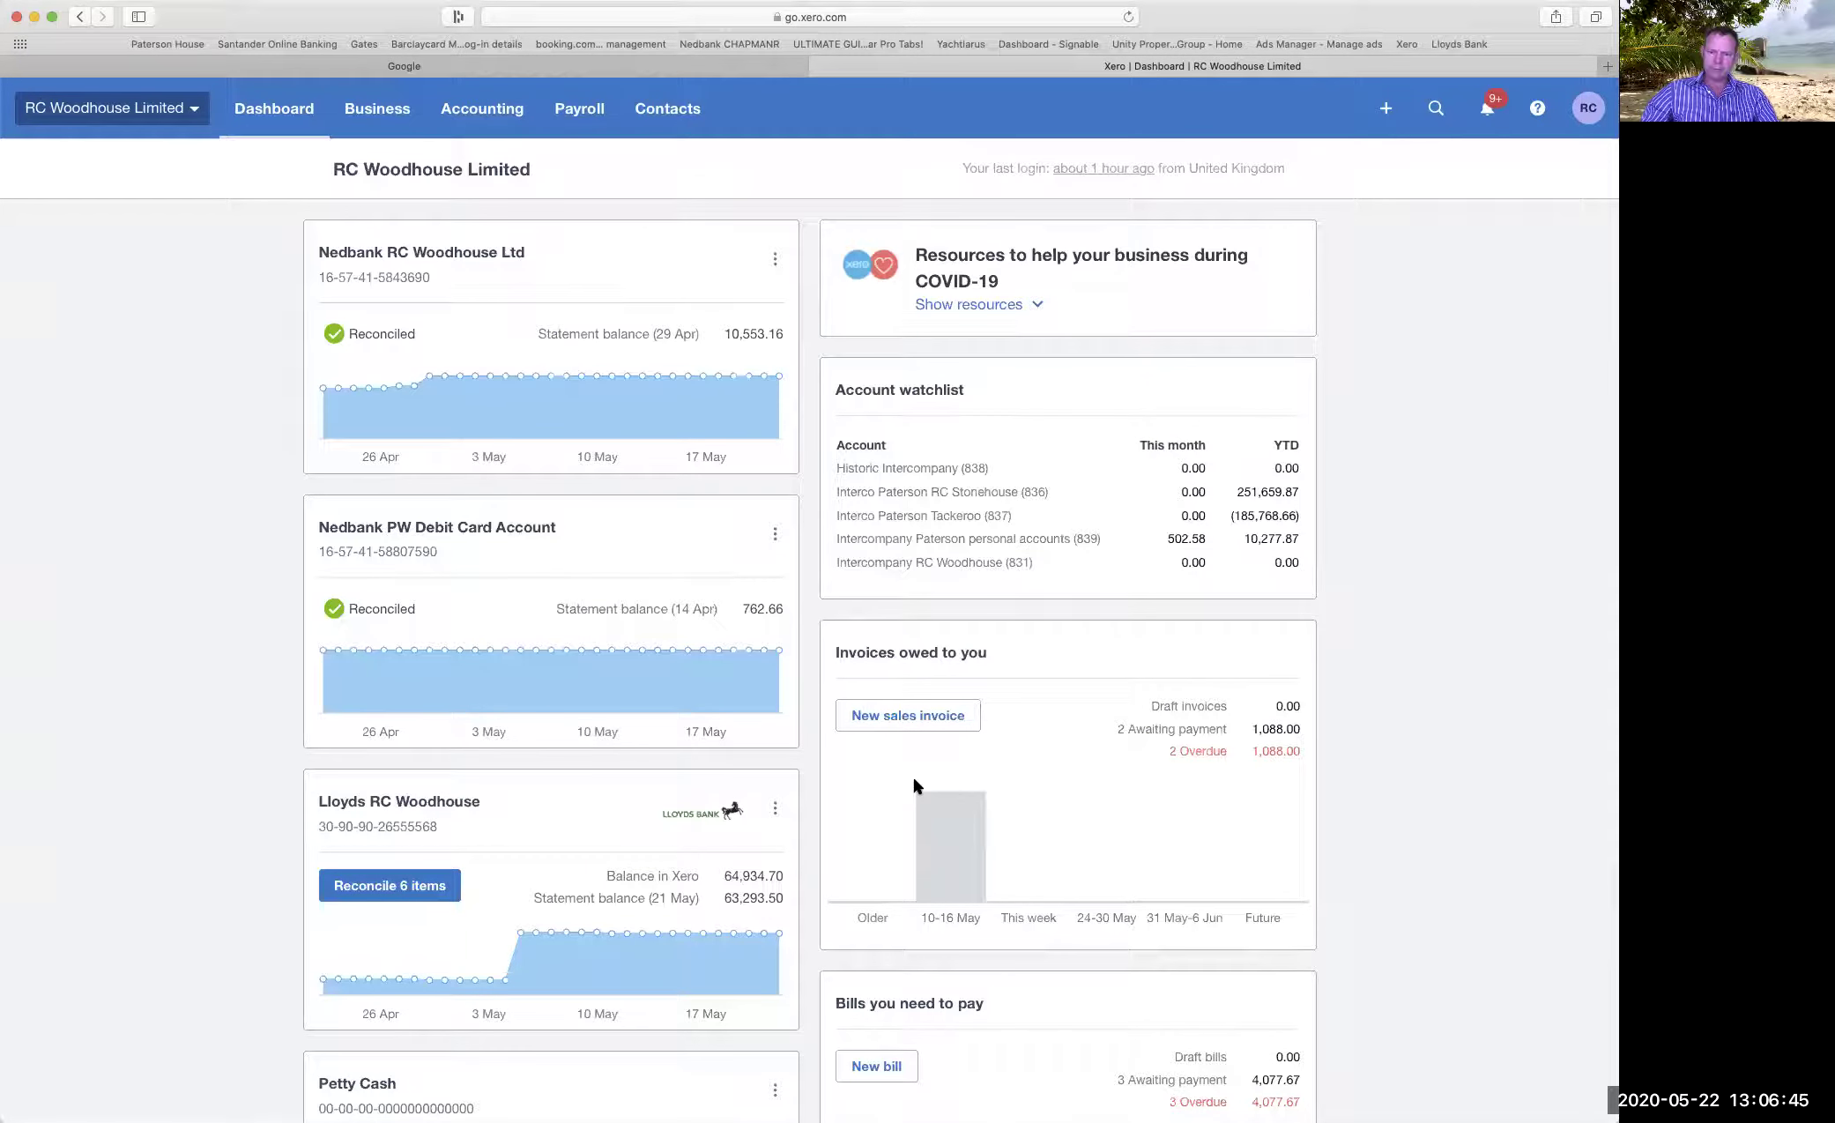
{"action": "left_click", "coordinate": [881, 712]}
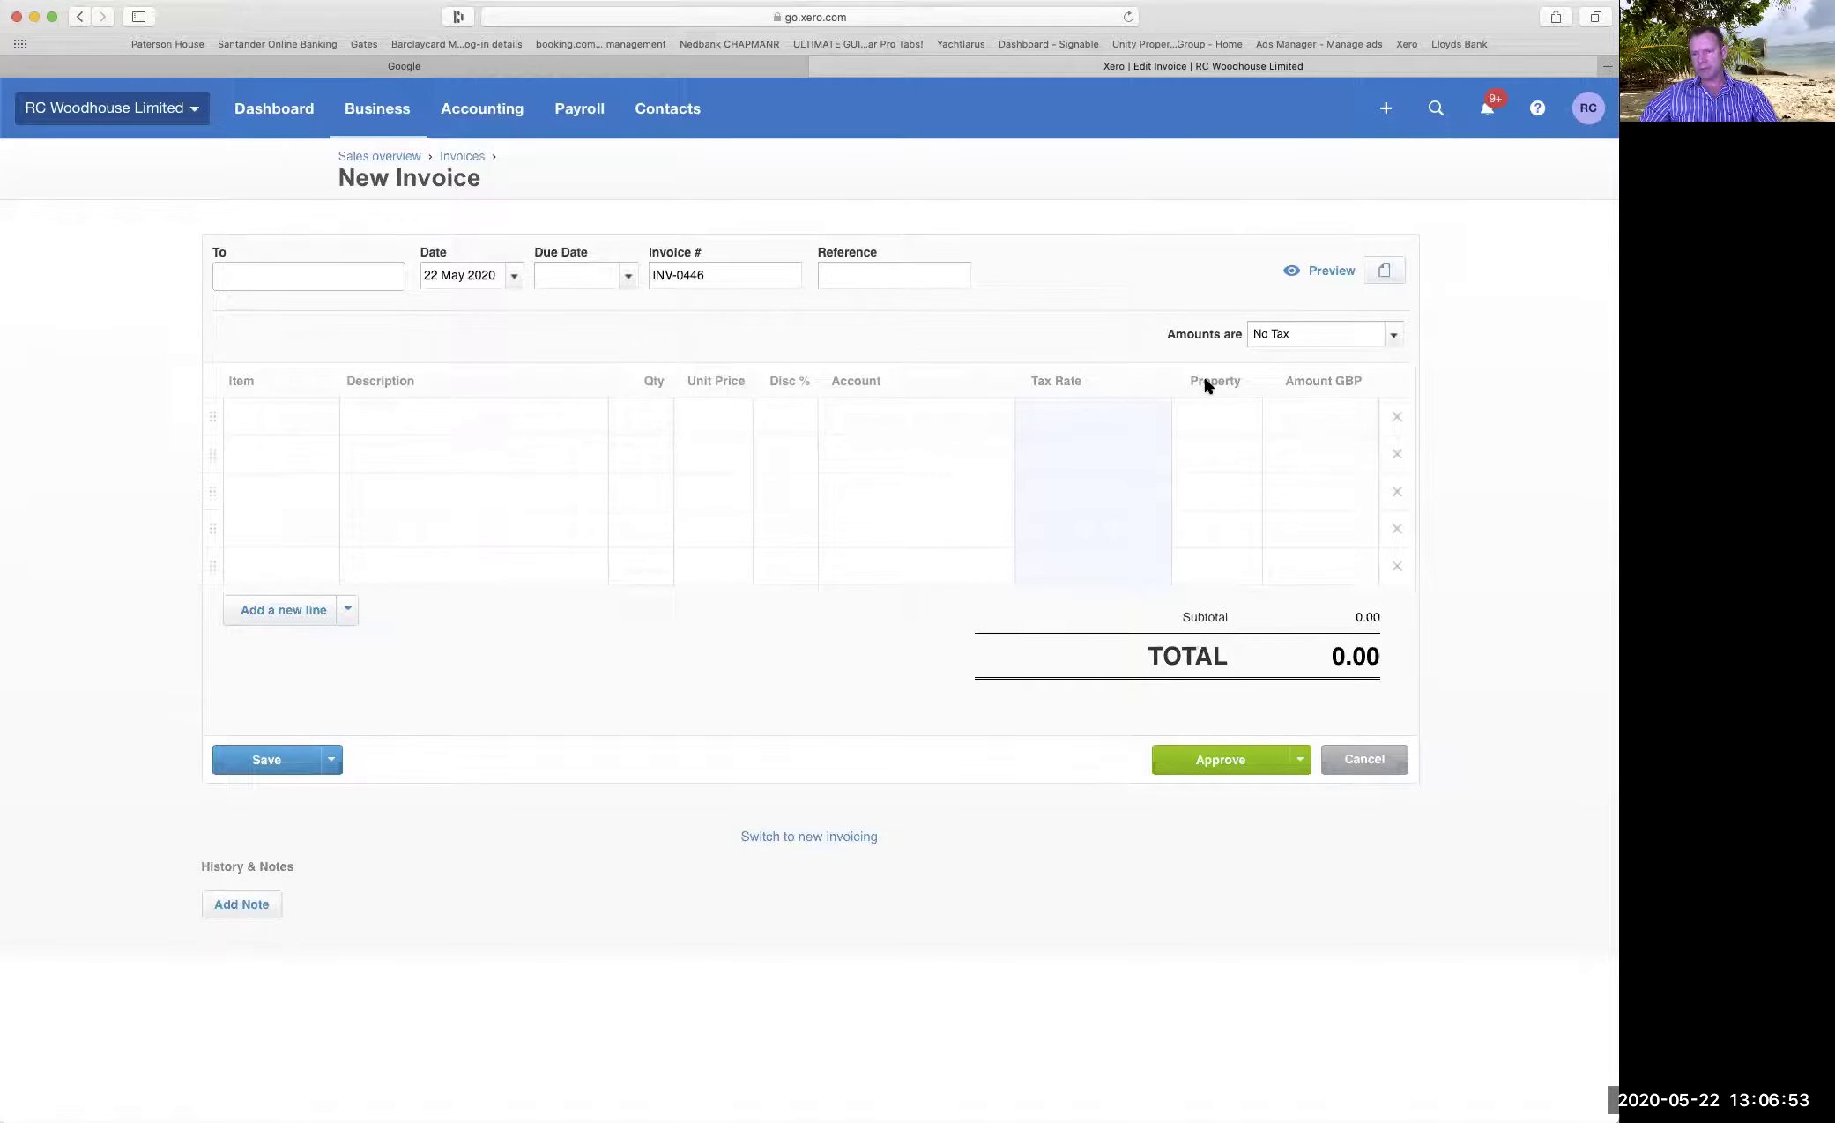
{"action": "left_click", "coordinate": [1232, 407]}
{"action": "left_click", "coordinate": [1249, 420]}
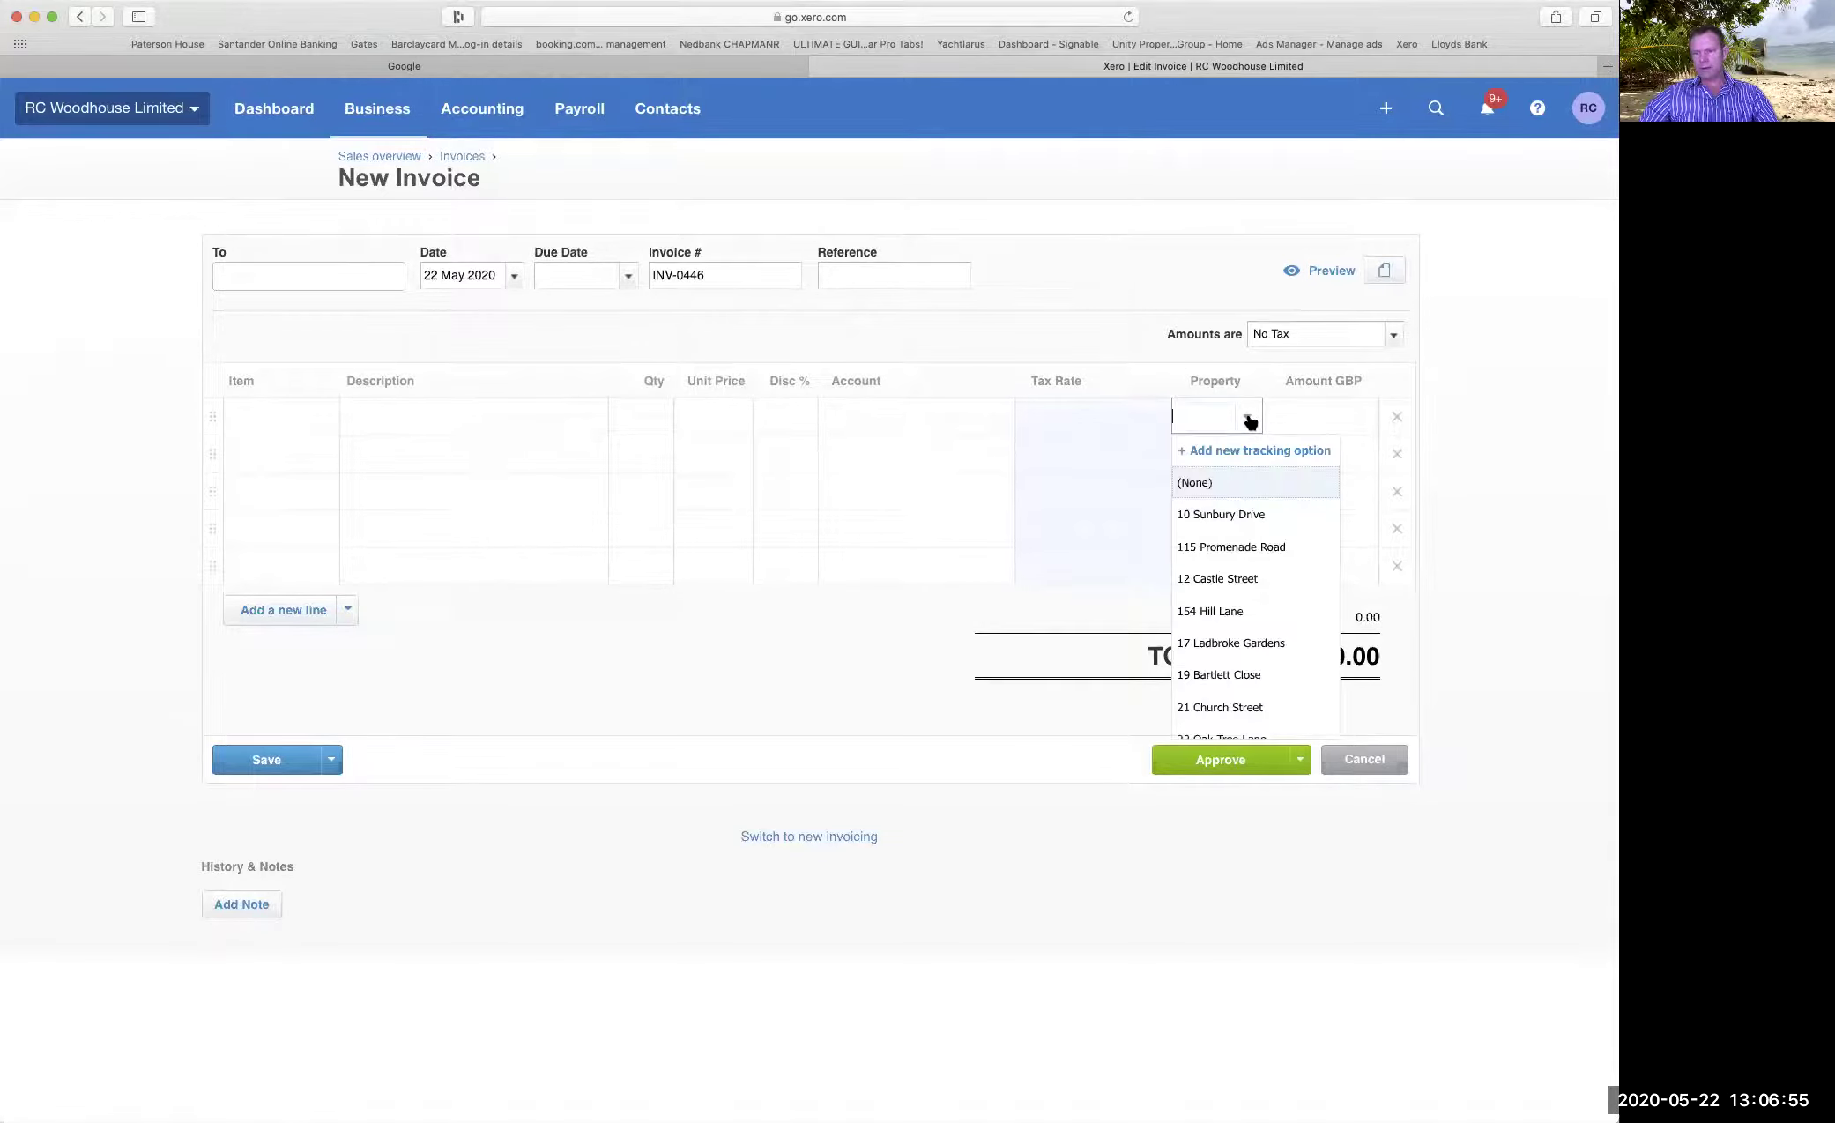
{"action": "scroll", "coordinate": [1282, 548], "scroll_direction": "down", "scroll_amount": 8}
{"action": "scroll", "coordinate": [1282, 546], "scroll_direction": "up", "scroll_amount": 8}
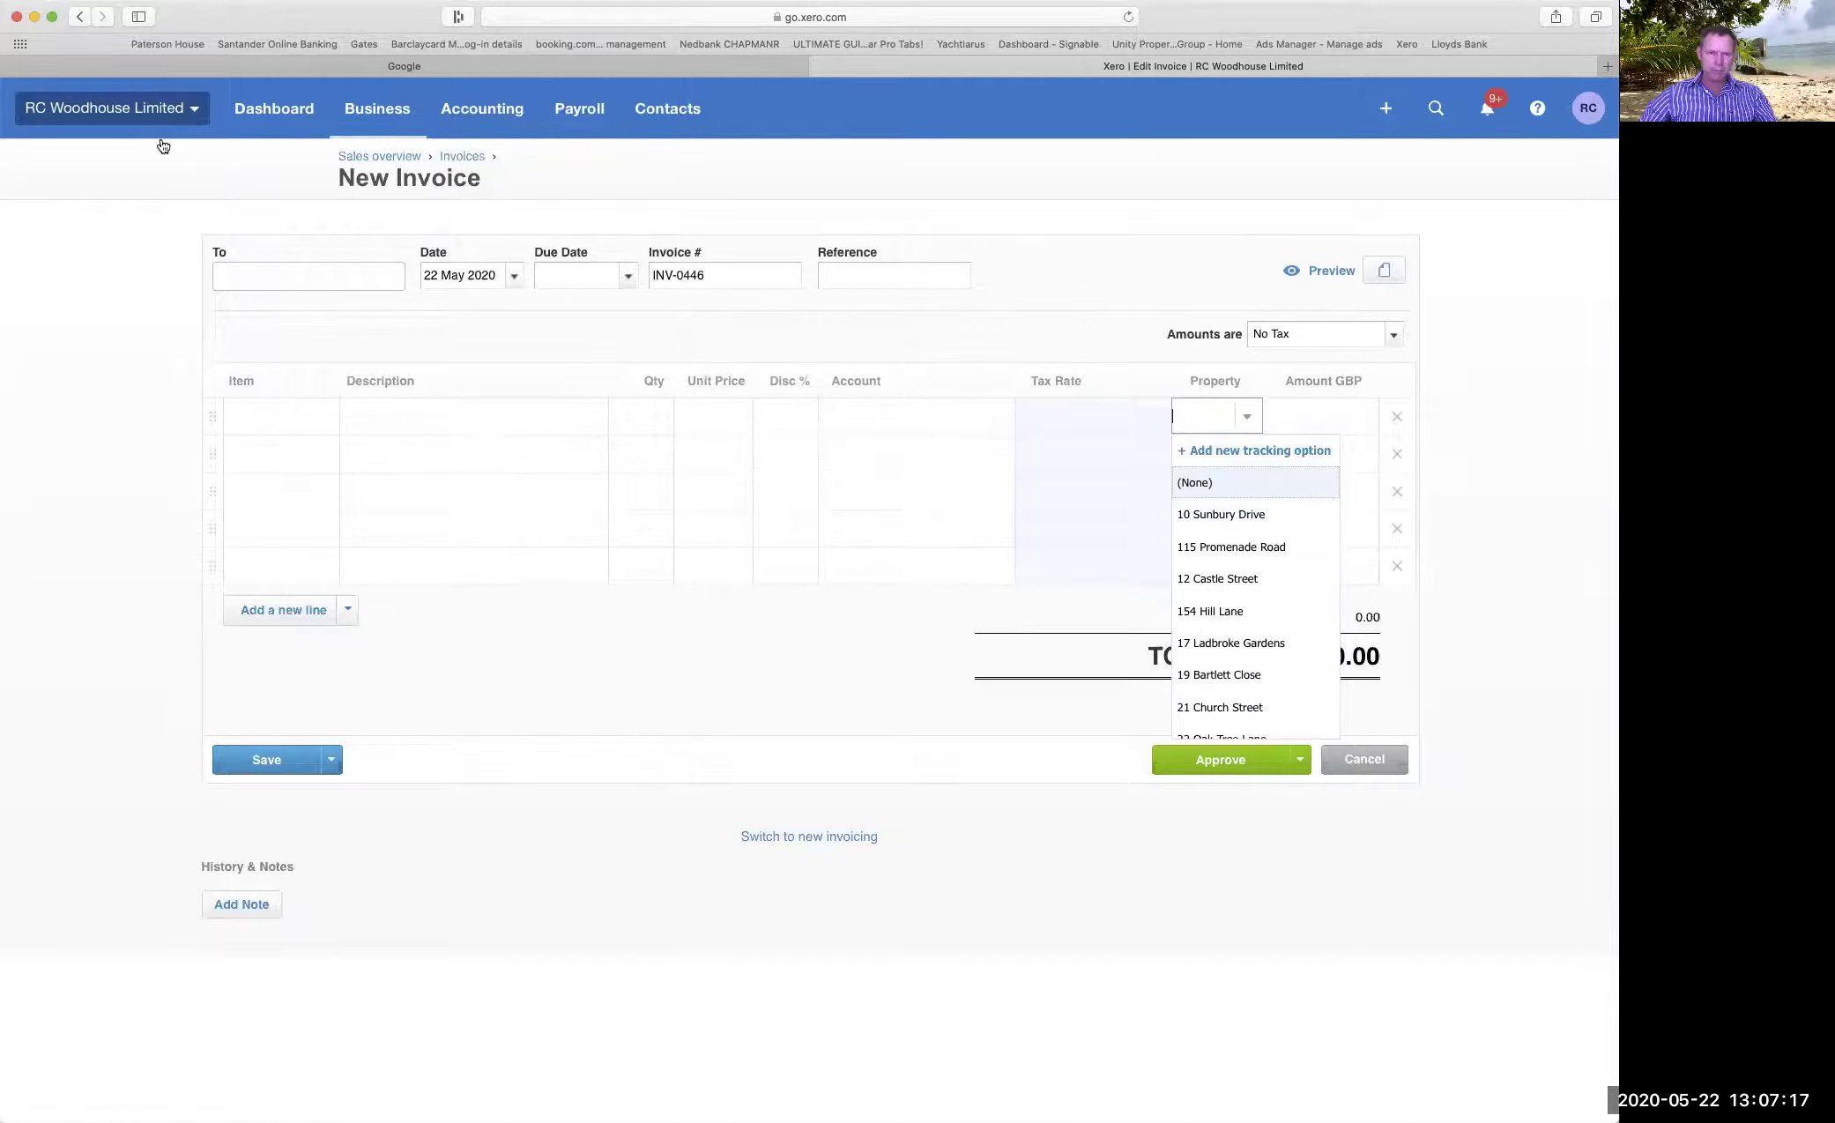
{"action": "left_click", "coordinate": [291, 109]}
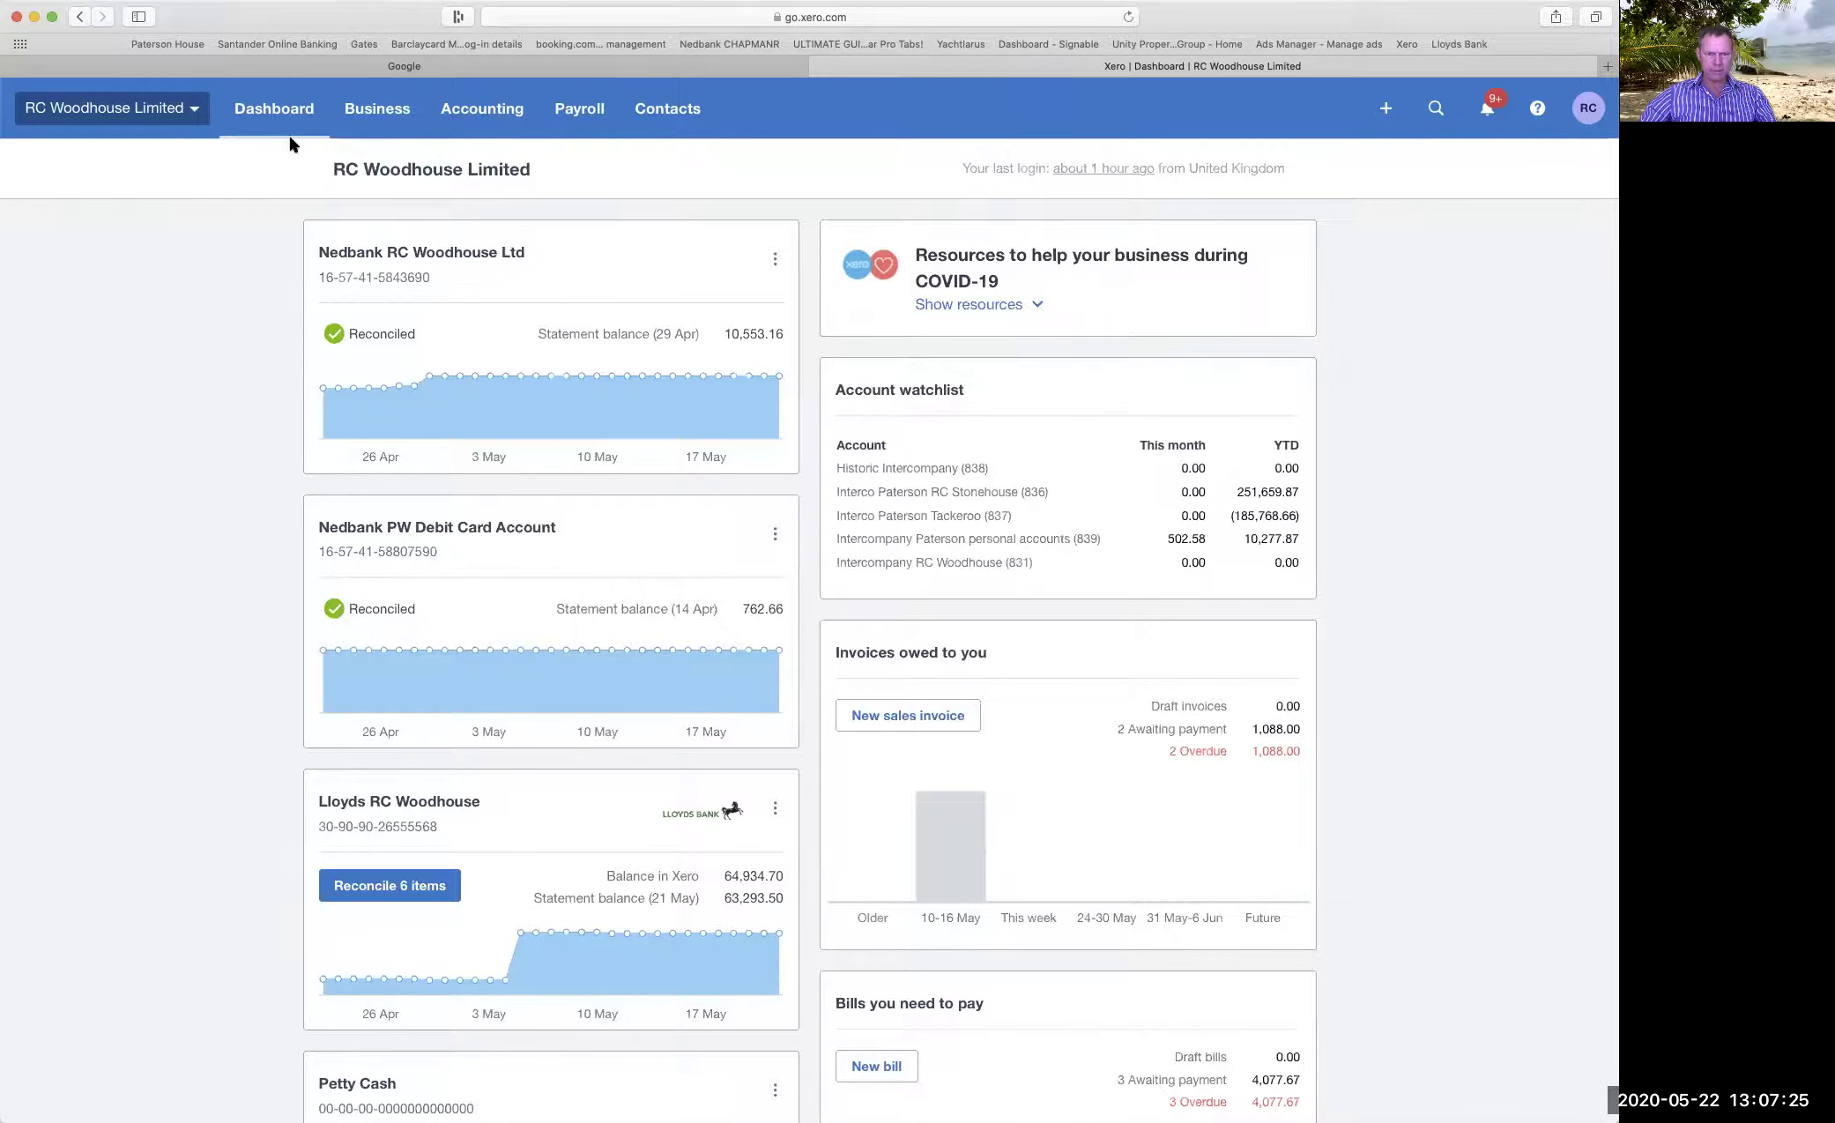
{"action": "scroll", "coordinate": [459, 281], "scroll_direction": "down", "scroll_amount": 5}
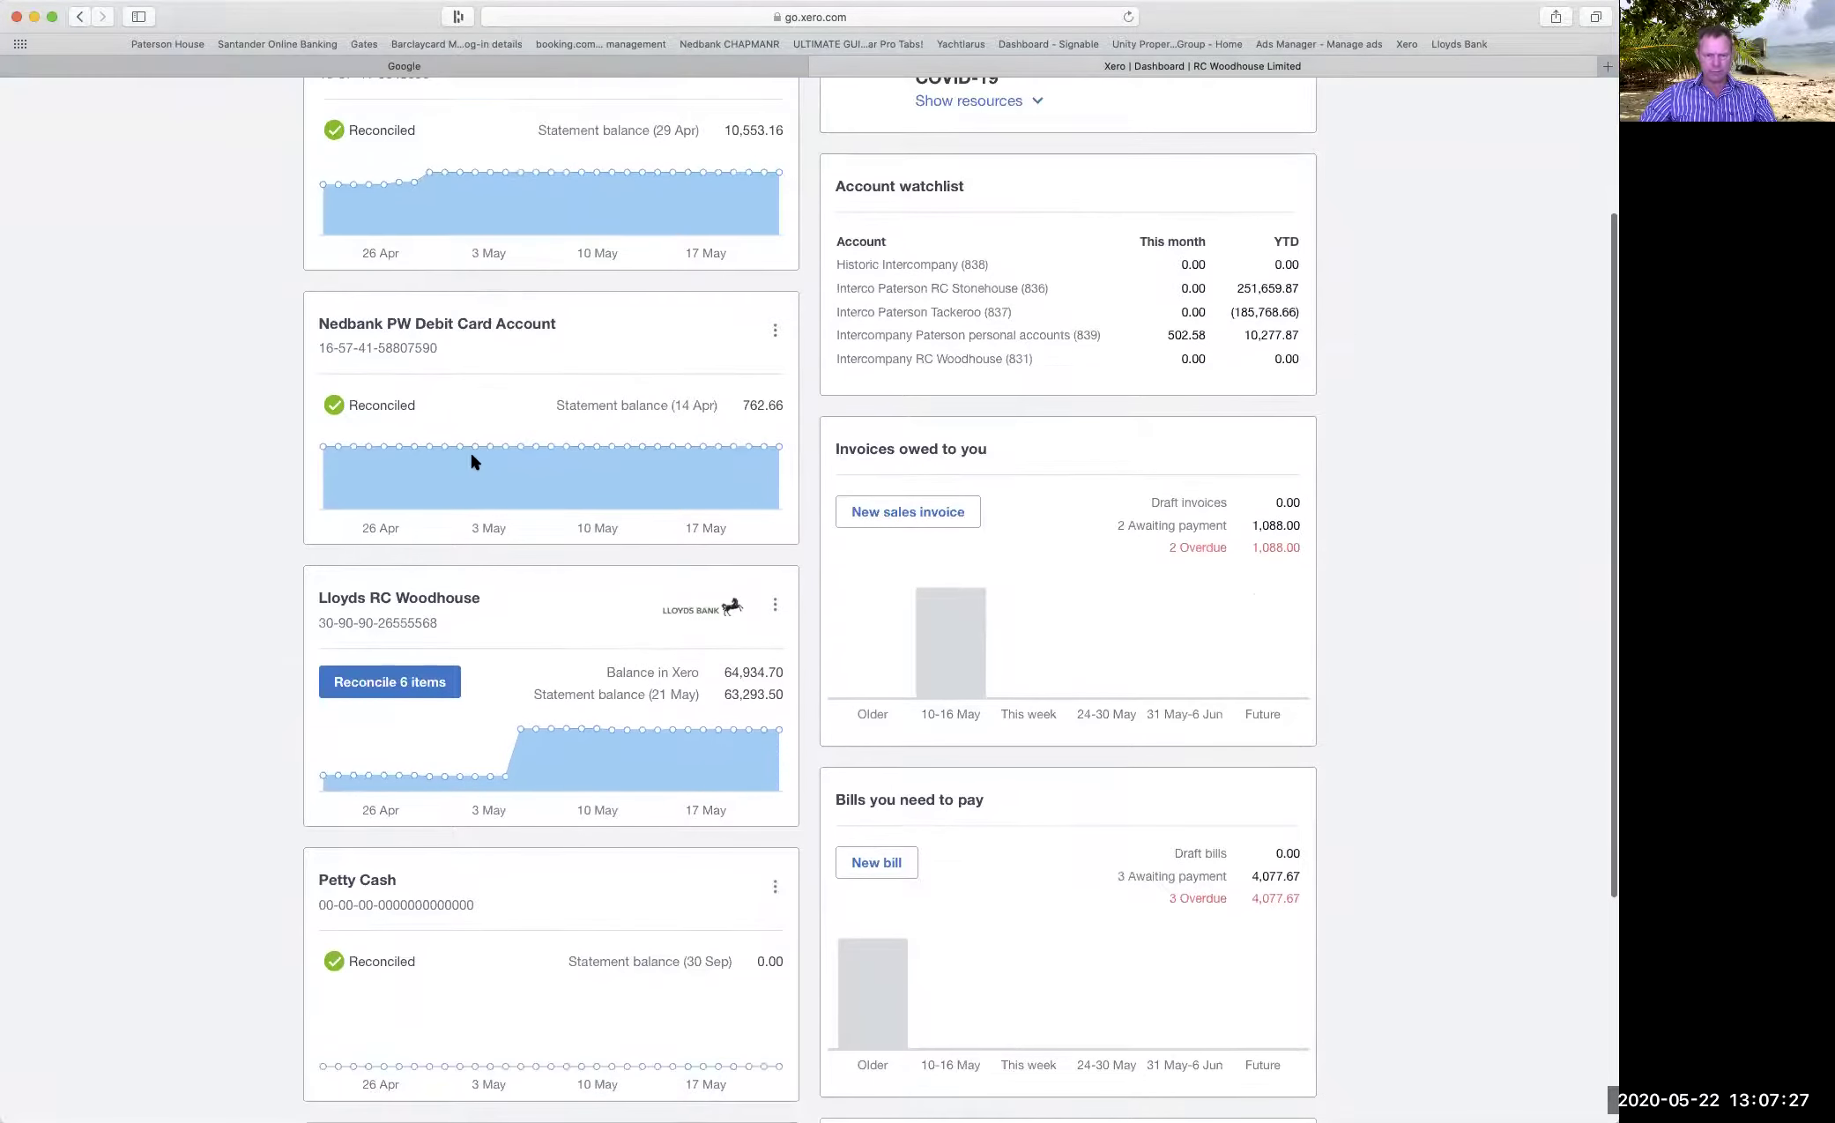
{"action": "left_click", "coordinate": [370, 603]}
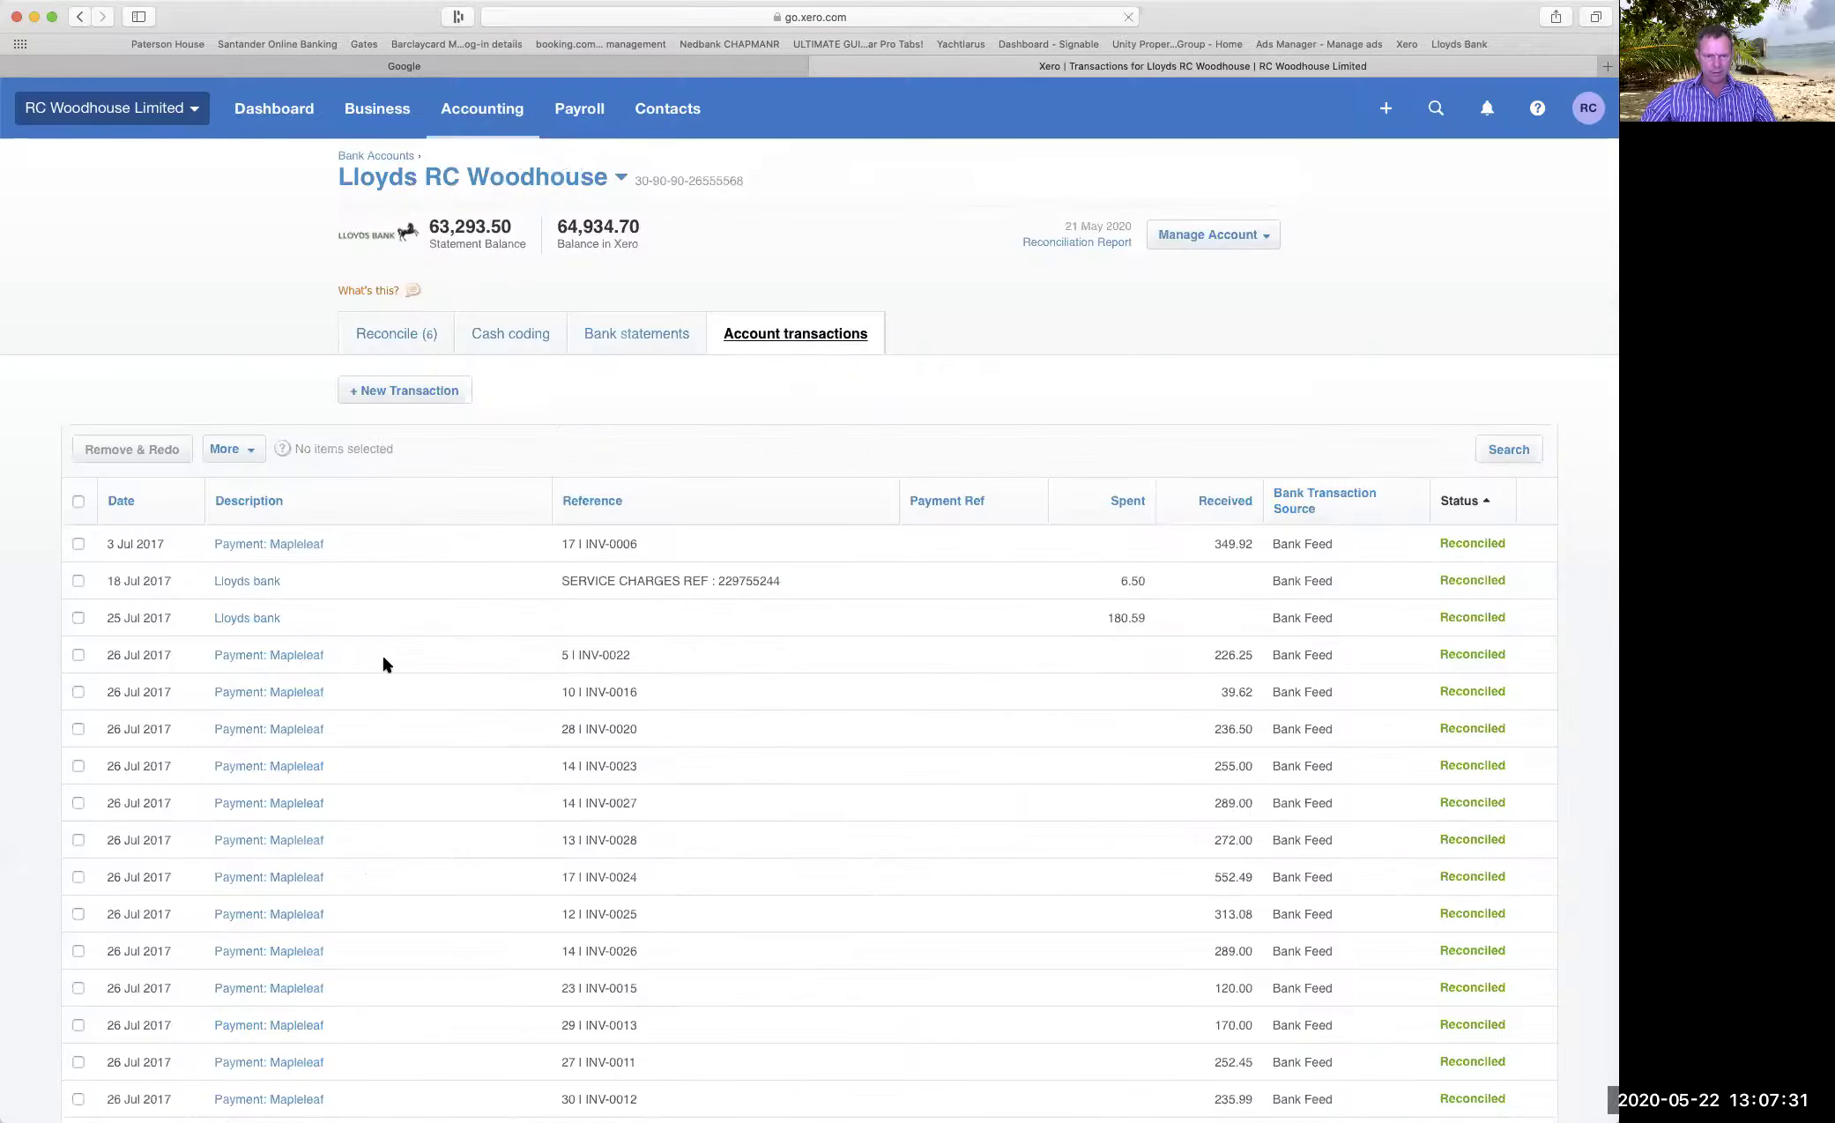
{"action": "left_click", "coordinate": [389, 331]}
{"action": "scroll", "coordinate": [217, 451], "scroll_direction": "down", "scroll_amount": 3}
{"action": "scroll", "coordinate": [220, 451], "scroll_direction": "down", "scroll_amount": 3}
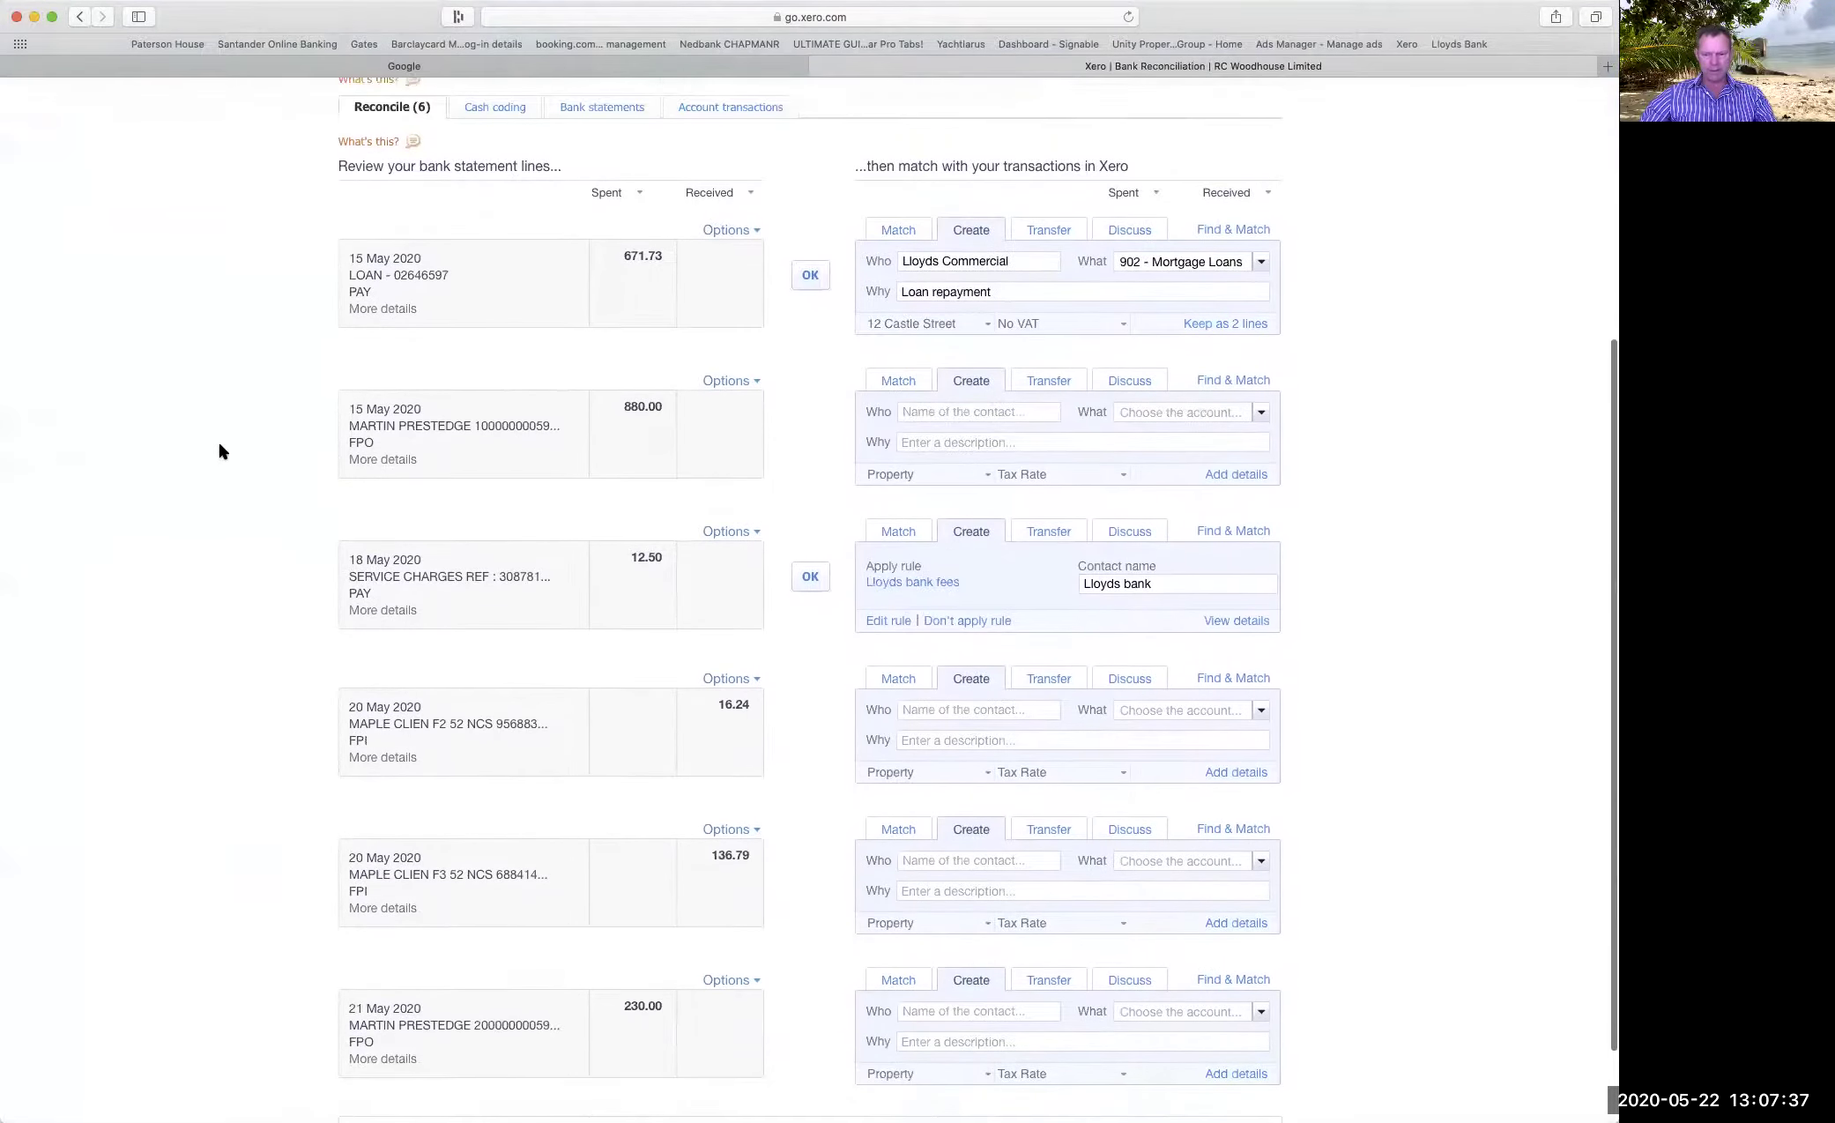
{"action": "scroll", "coordinate": [222, 451], "scroll_direction": "up", "scroll_amount": 4}
{"action": "scroll", "coordinate": [221, 446], "scroll_direction": "up", "scroll_amount": 3}
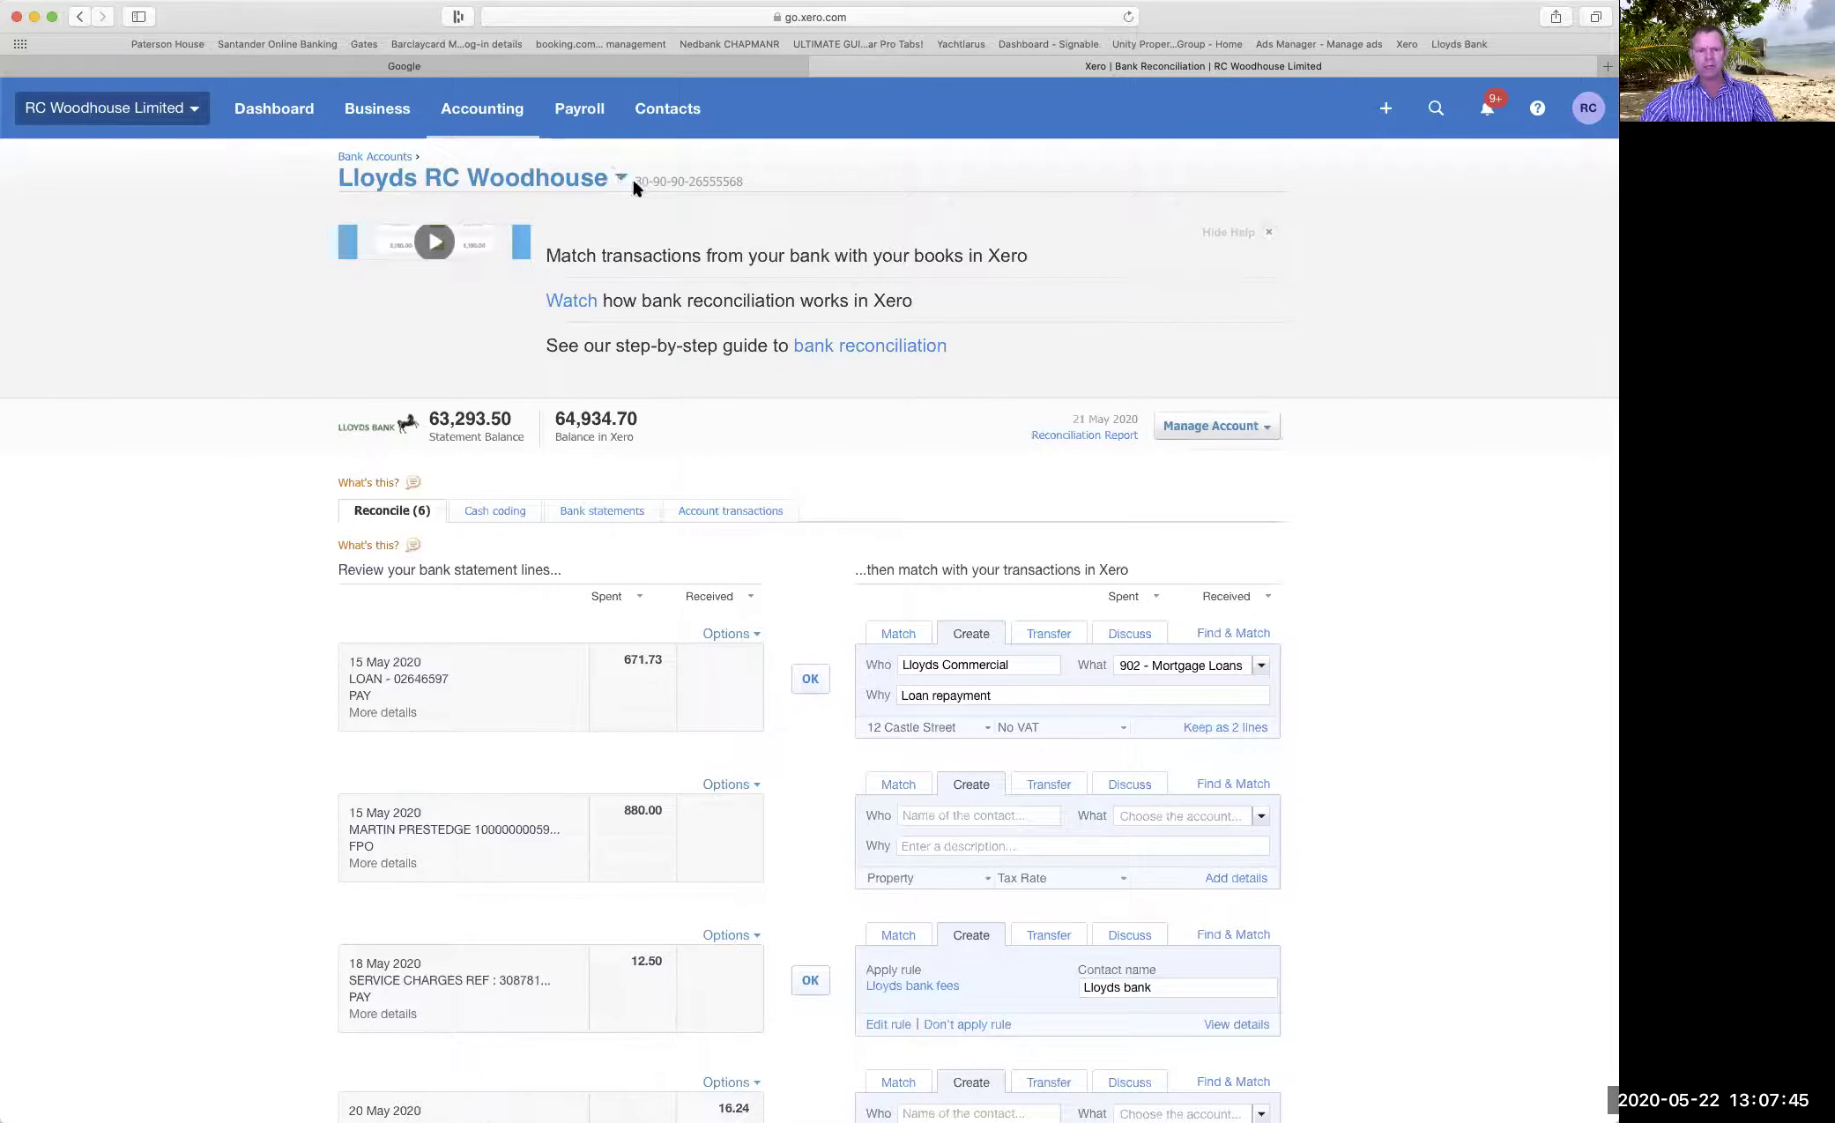
Open the account's Bank Rules and view the list of 22 receive money rules.
{"action": "left_click", "coordinate": [1250, 432]}
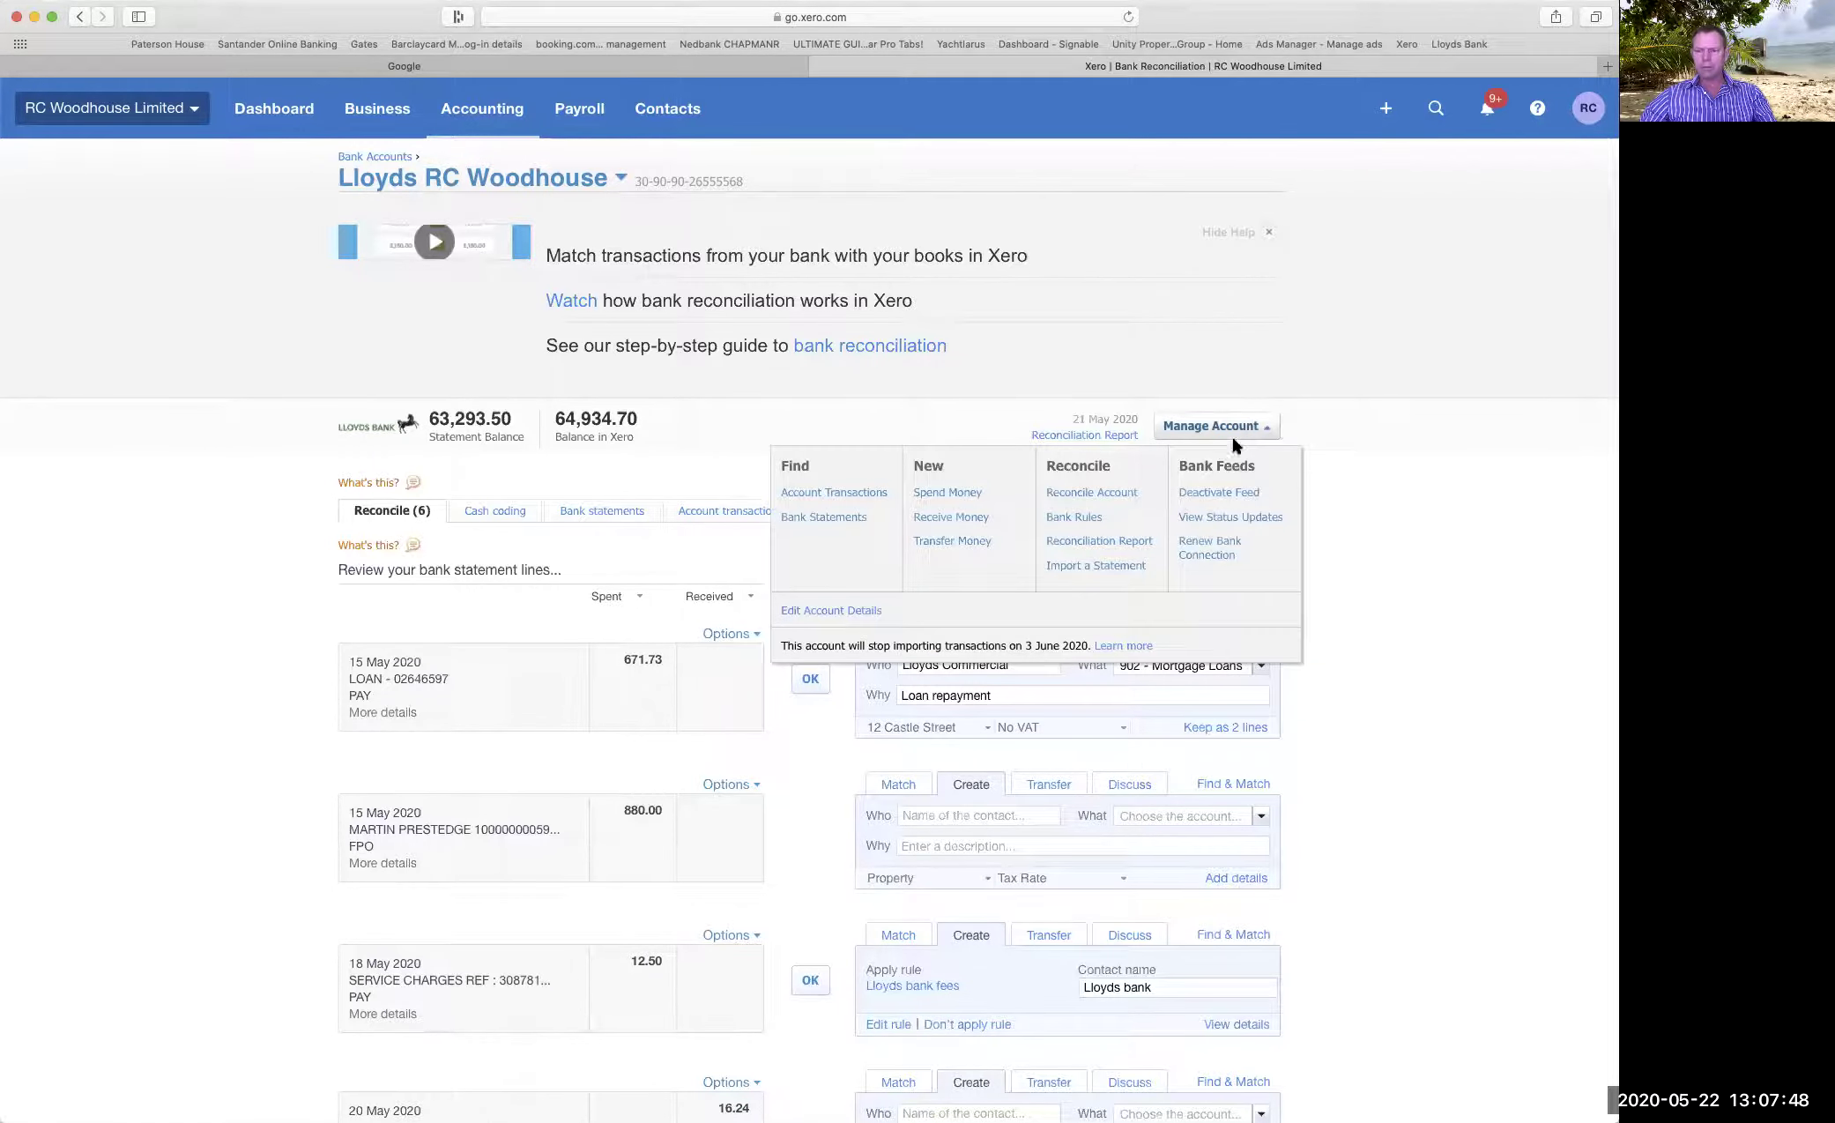
{"action": "left_click", "coordinate": [1085, 519]}
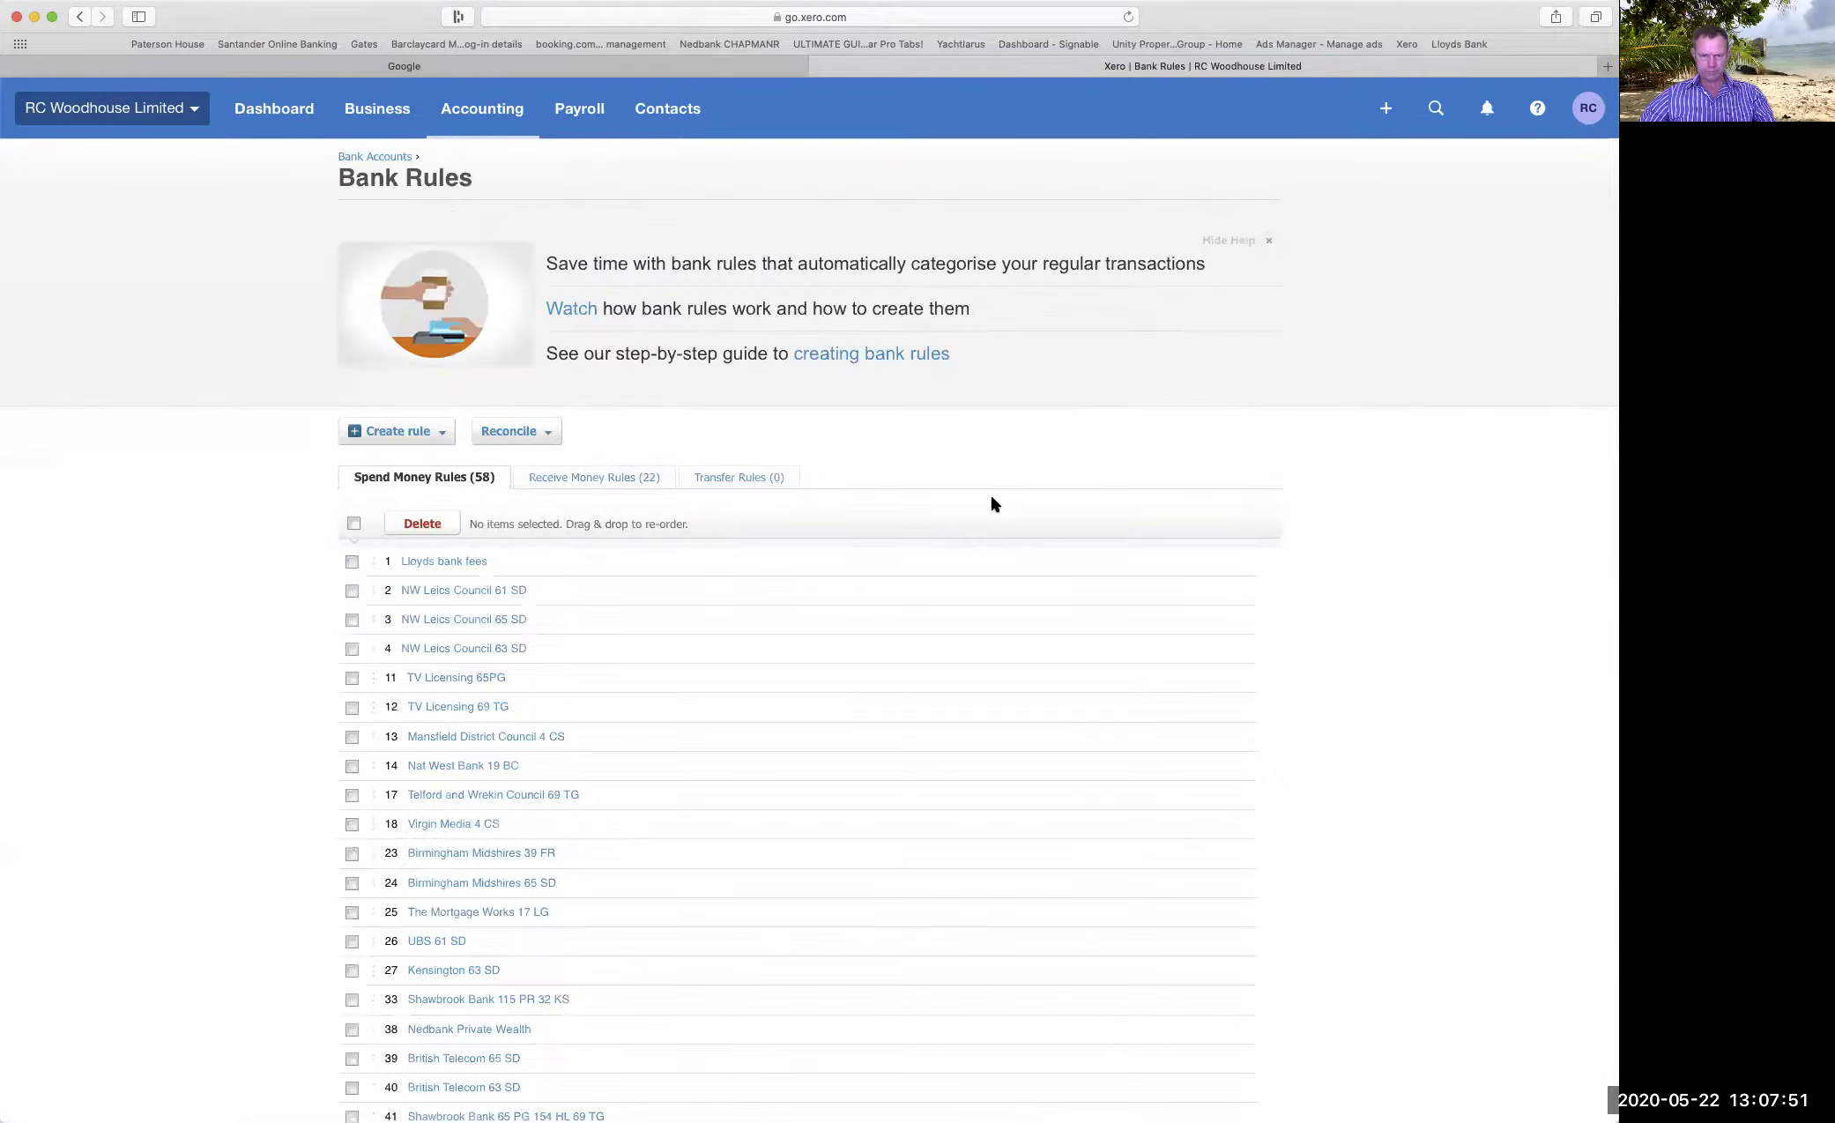
{"action": "scroll", "coordinate": [880, 387], "scroll_direction": "down", "scroll_amount": 5}
{"action": "scroll", "coordinate": [902, 393], "scroll_direction": "down", "scroll_amount": 5}
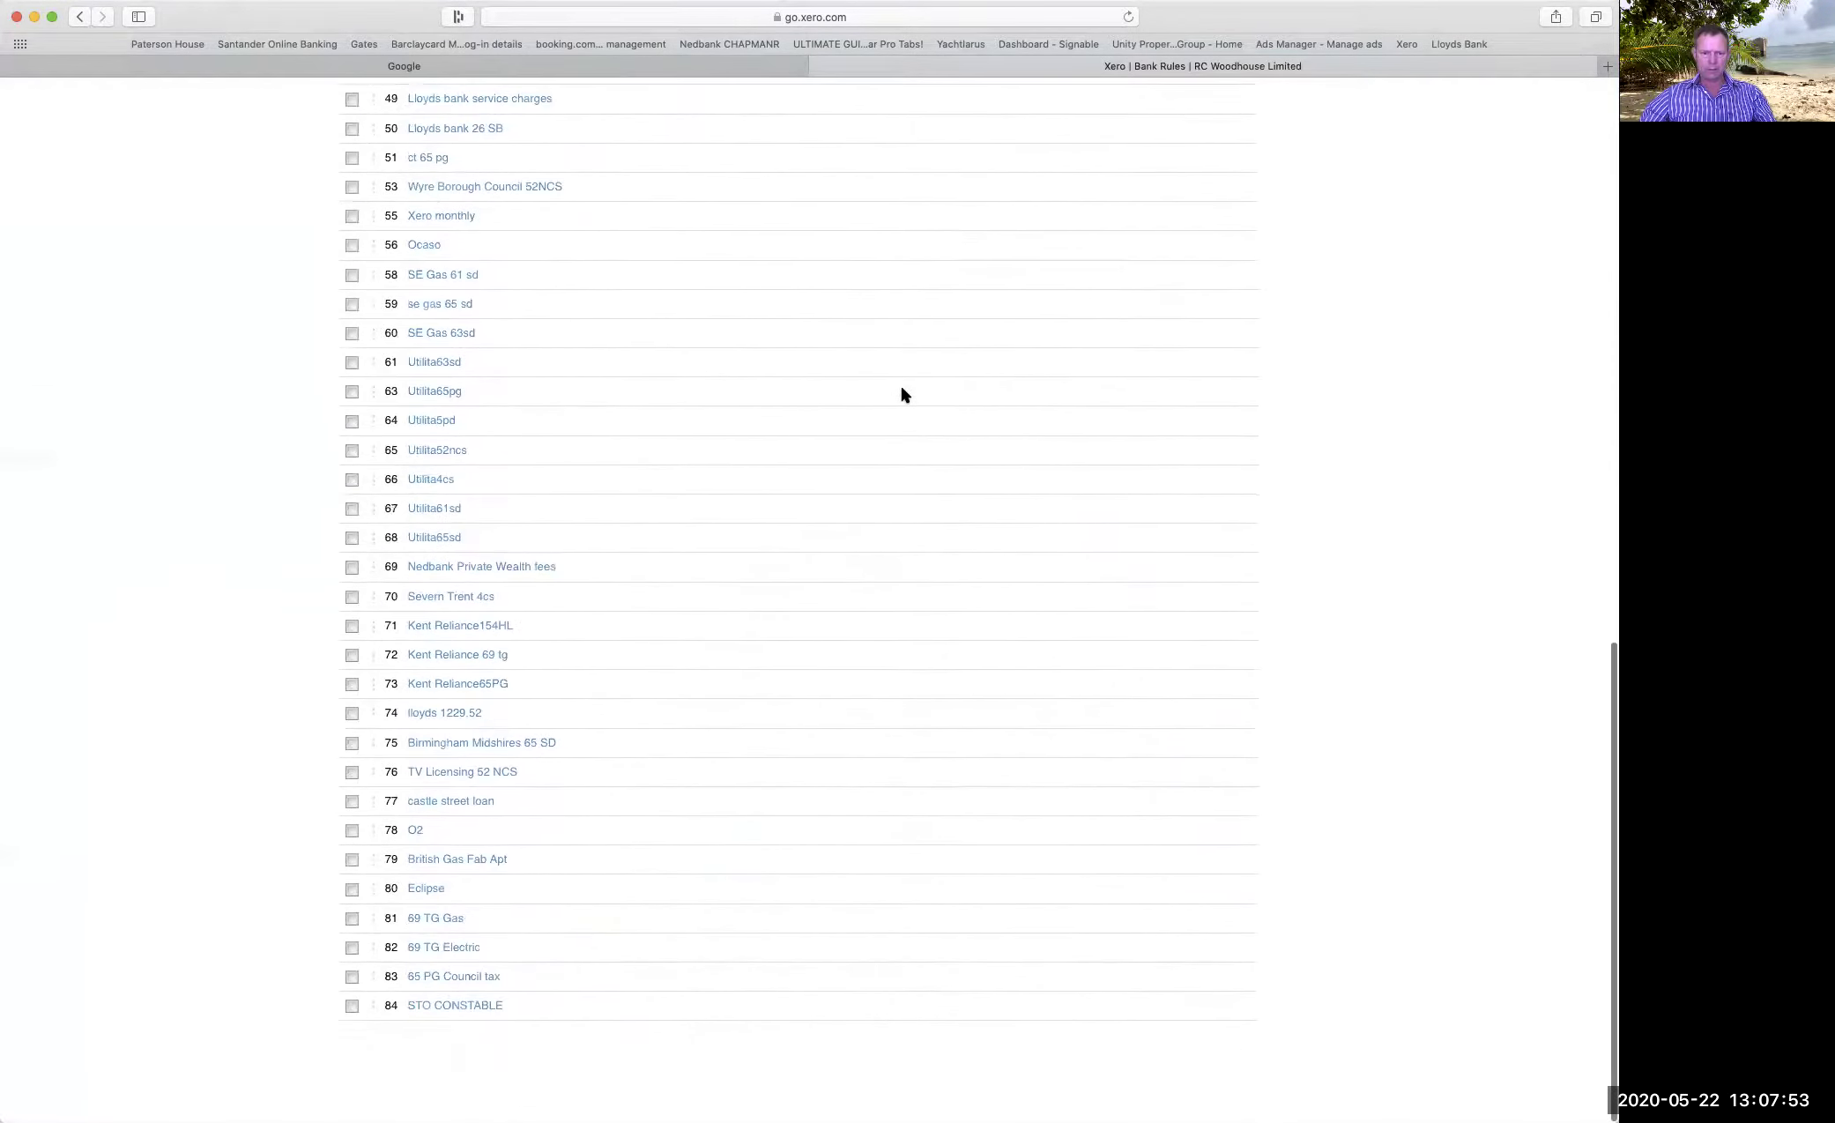
{"action": "scroll", "coordinate": [903, 391], "scroll_direction": "up", "scroll_amount": 10}
{"action": "scroll", "coordinate": [903, 390], "scroll_direction": "up", "scroll_amount": 2}
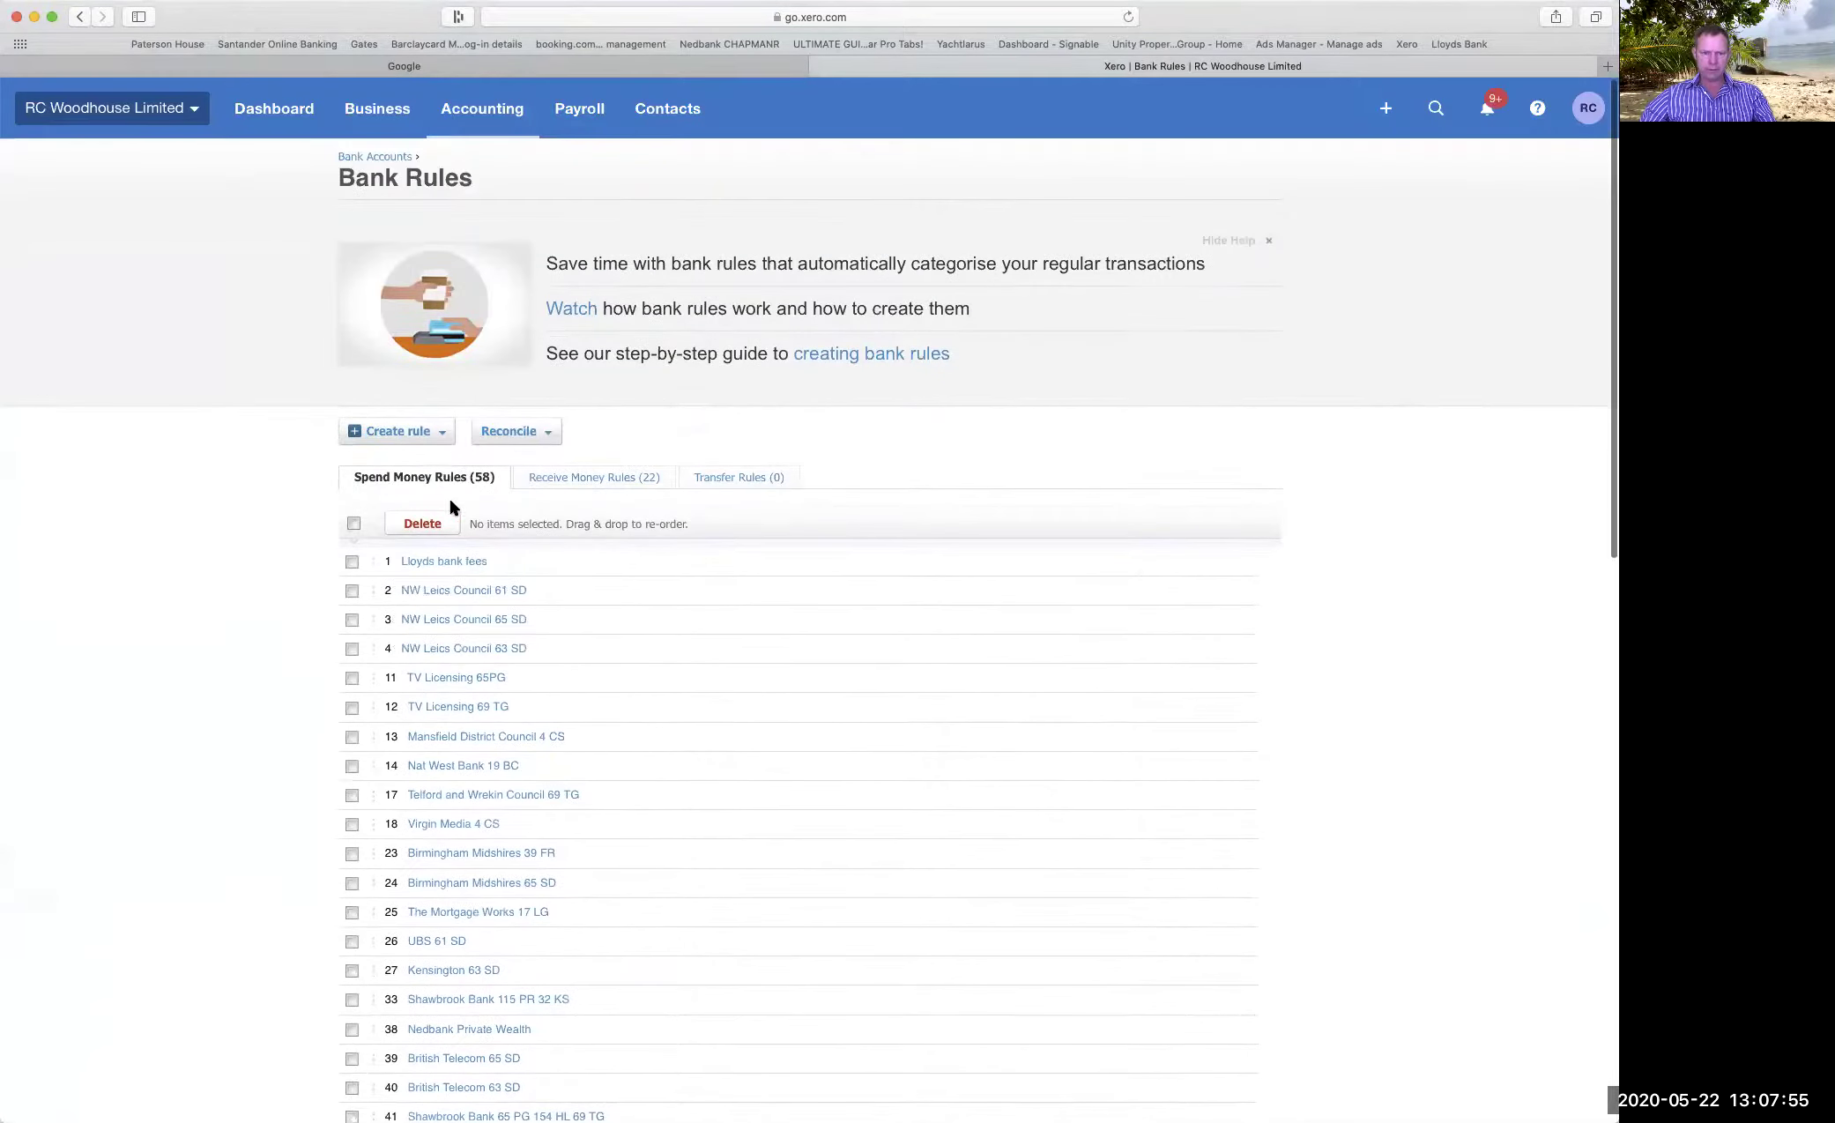
{"action": "left_click", "coordinate": [589, 477]}
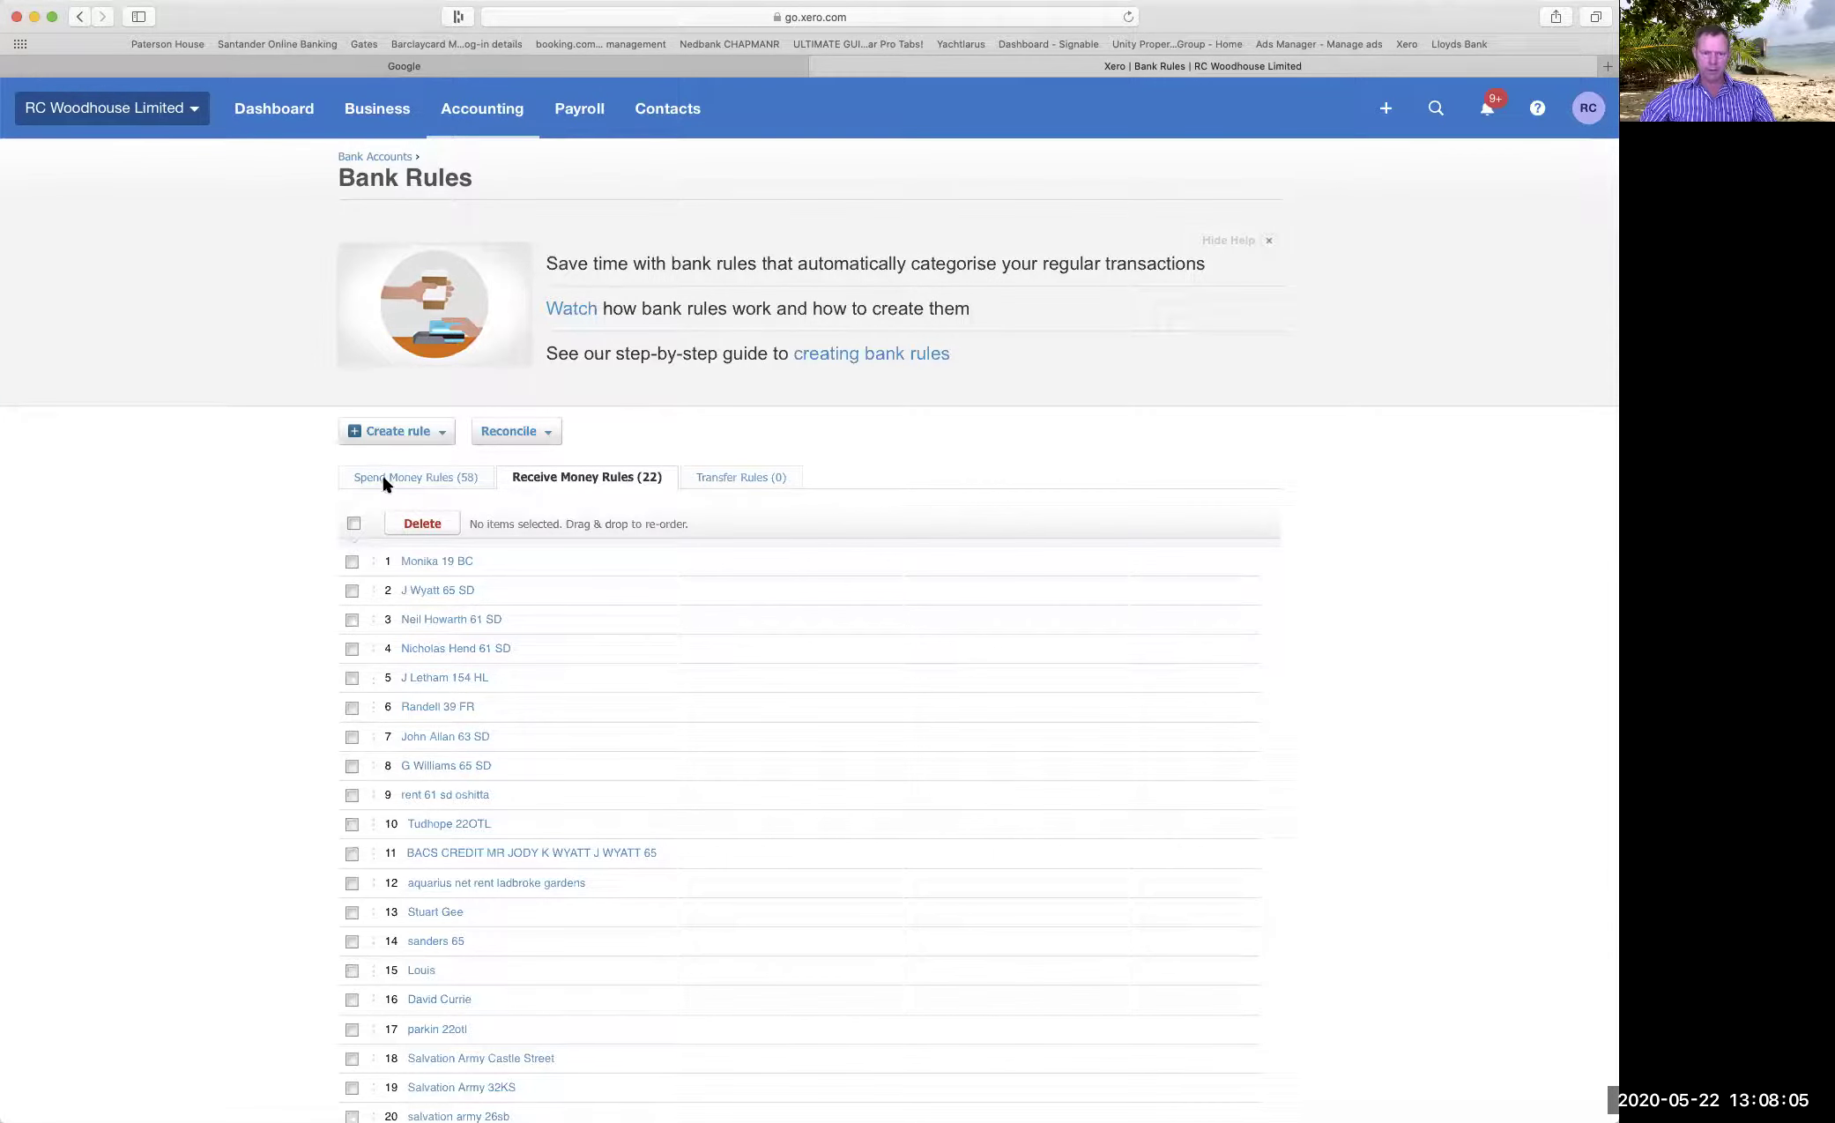
{"action": "scroll", "coordinate": [709, 622], "scroll_direction": "down", "scroll_amount": 3}
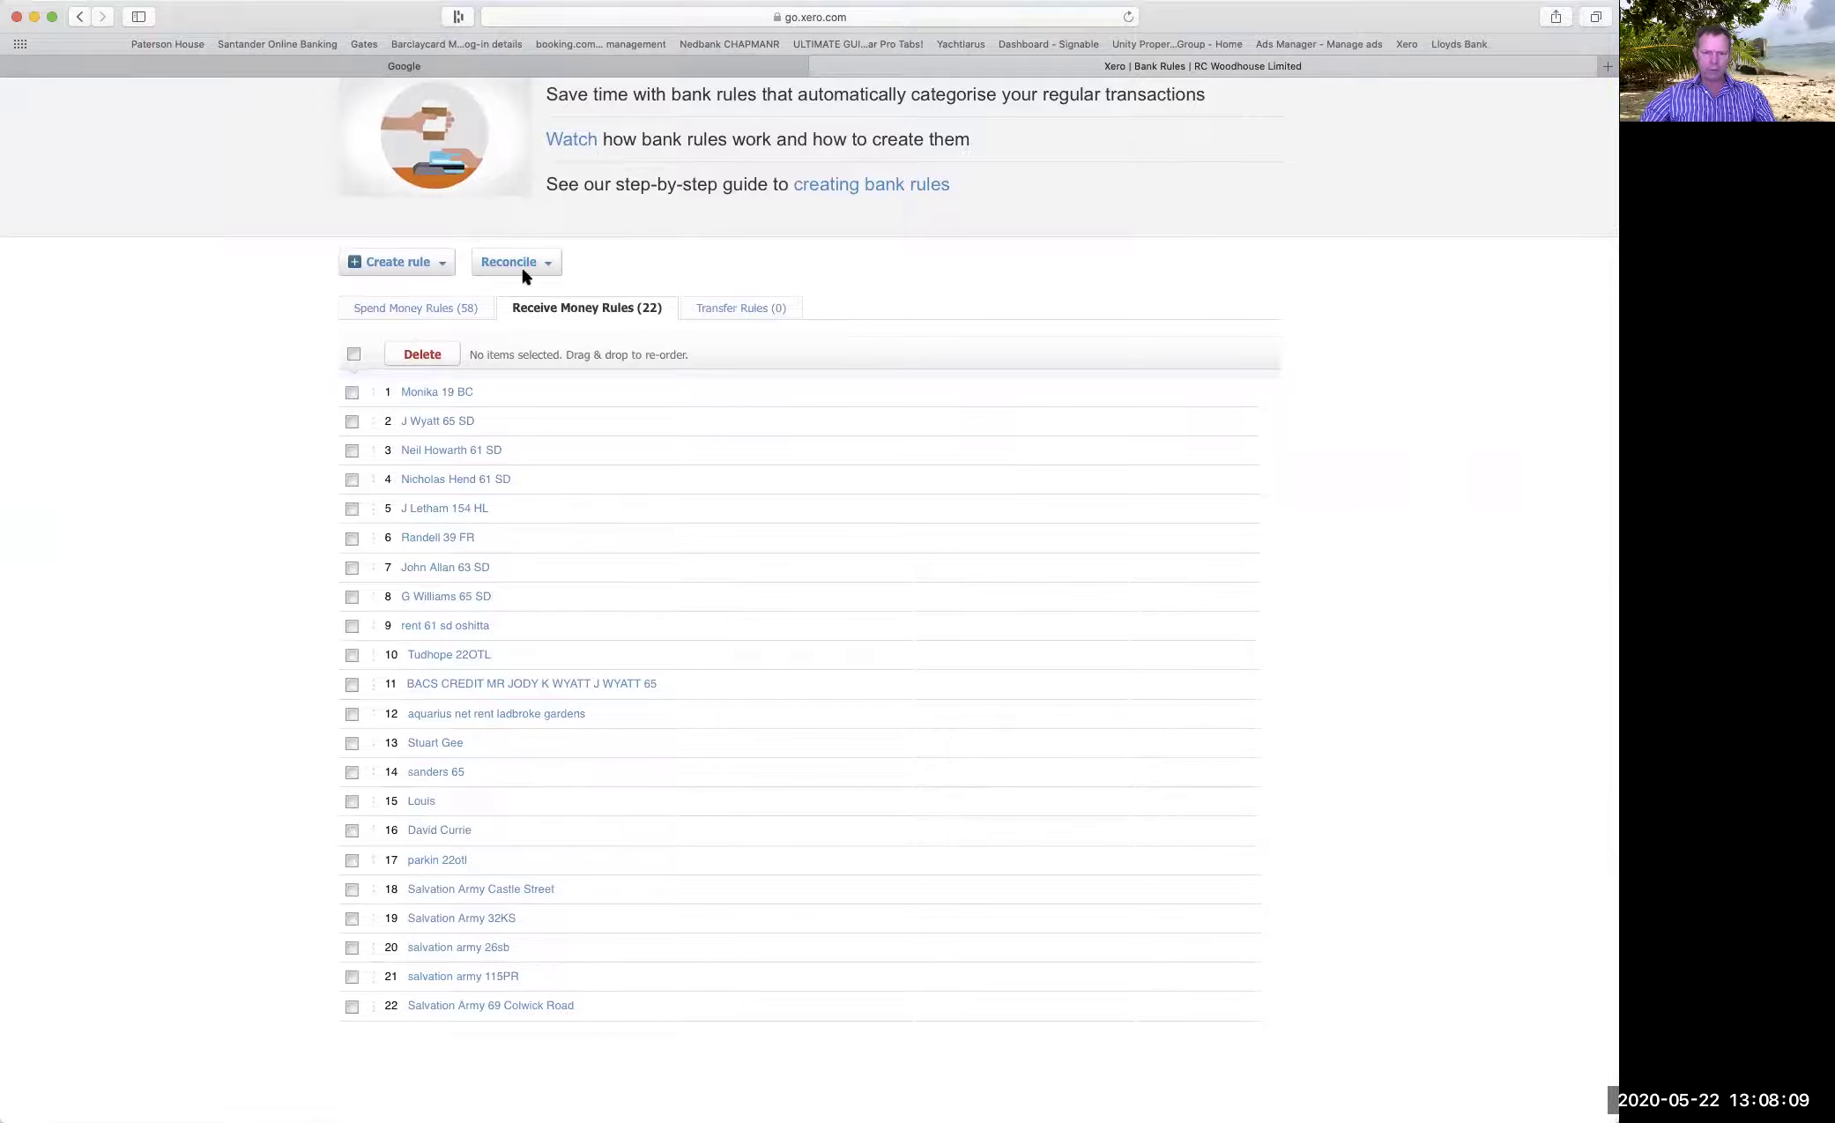
{"action": "scroll", "coordinate": [475, 327], "scroll_direction": "up", "scroll_amount": 1}
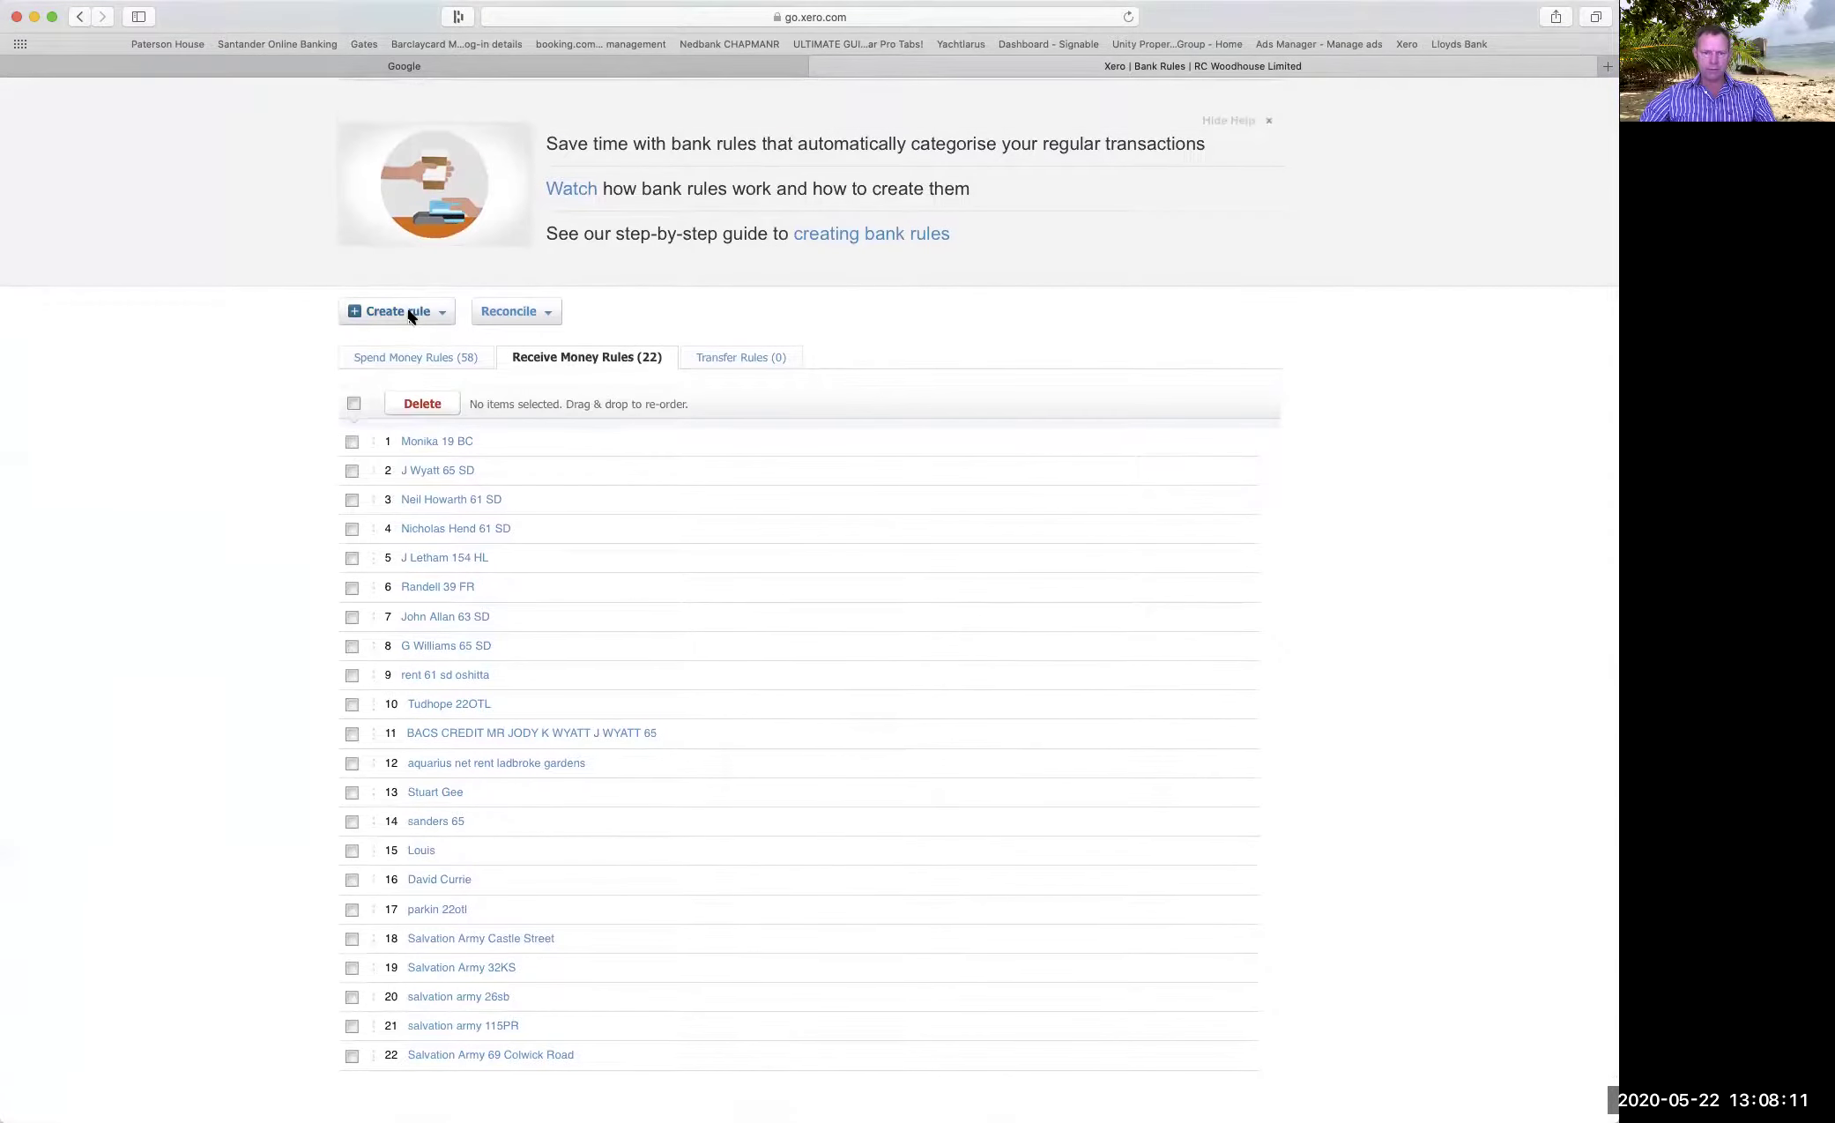
{"action": "left_click", "coordinate": [404, 316]}
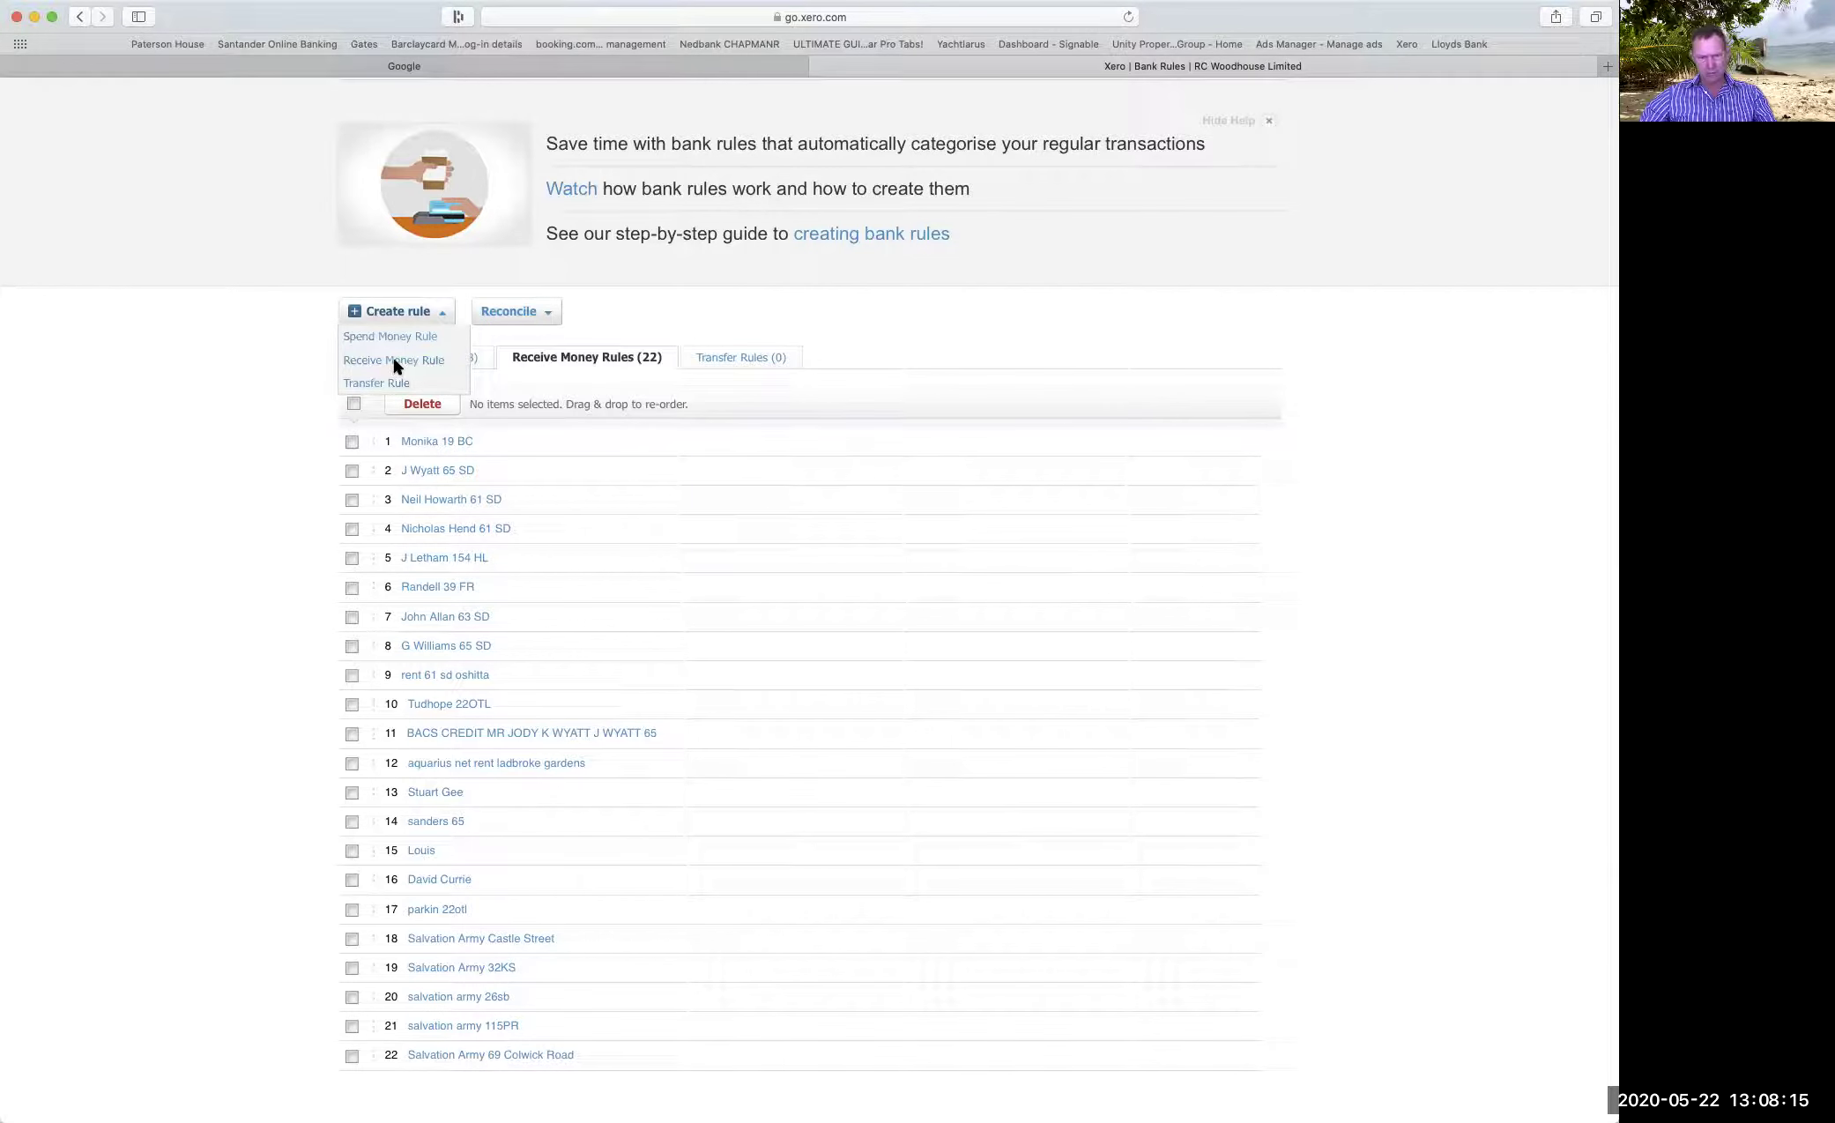
Start a Receive Money Rule with the condition Any text field contains 'rfx12344'.
{"action": "left_click", "coordinate": [393, 361]}
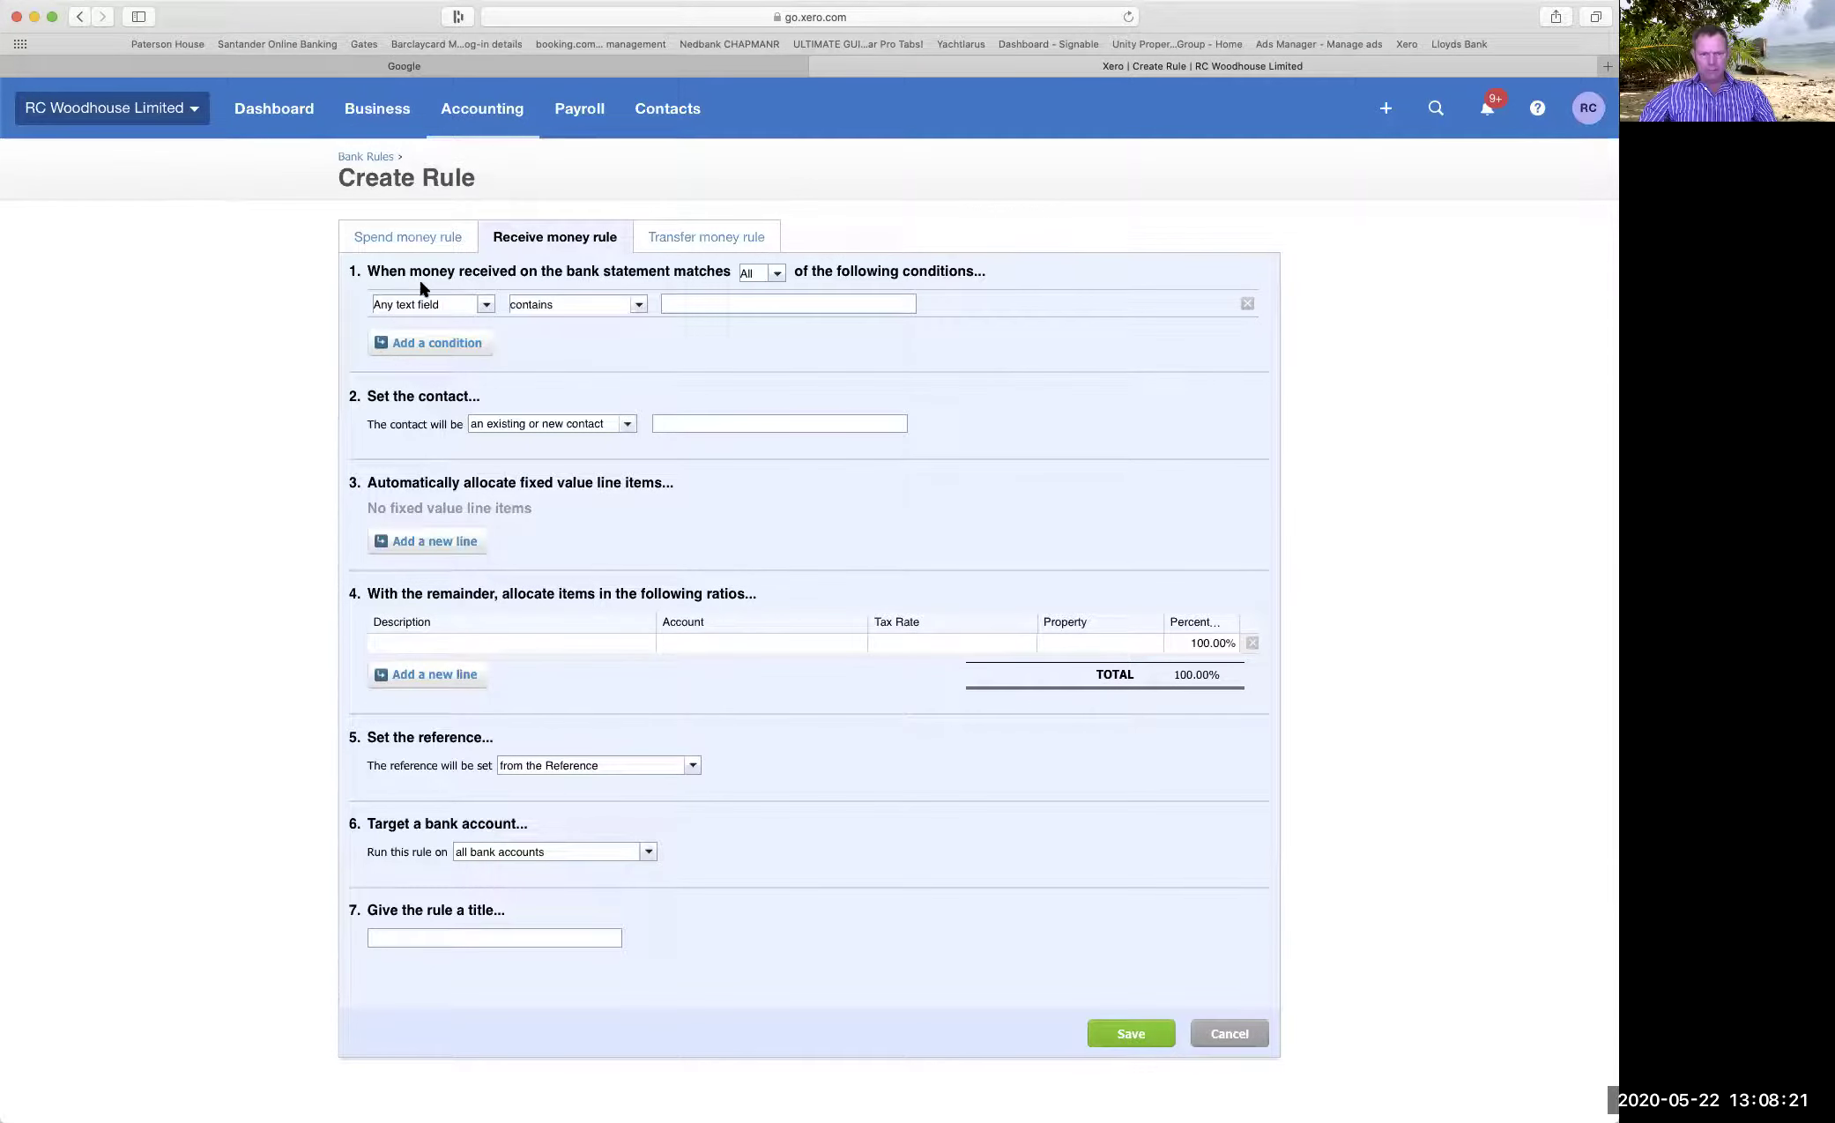
{"action": "left_click", "coordinate": [486, 304]}
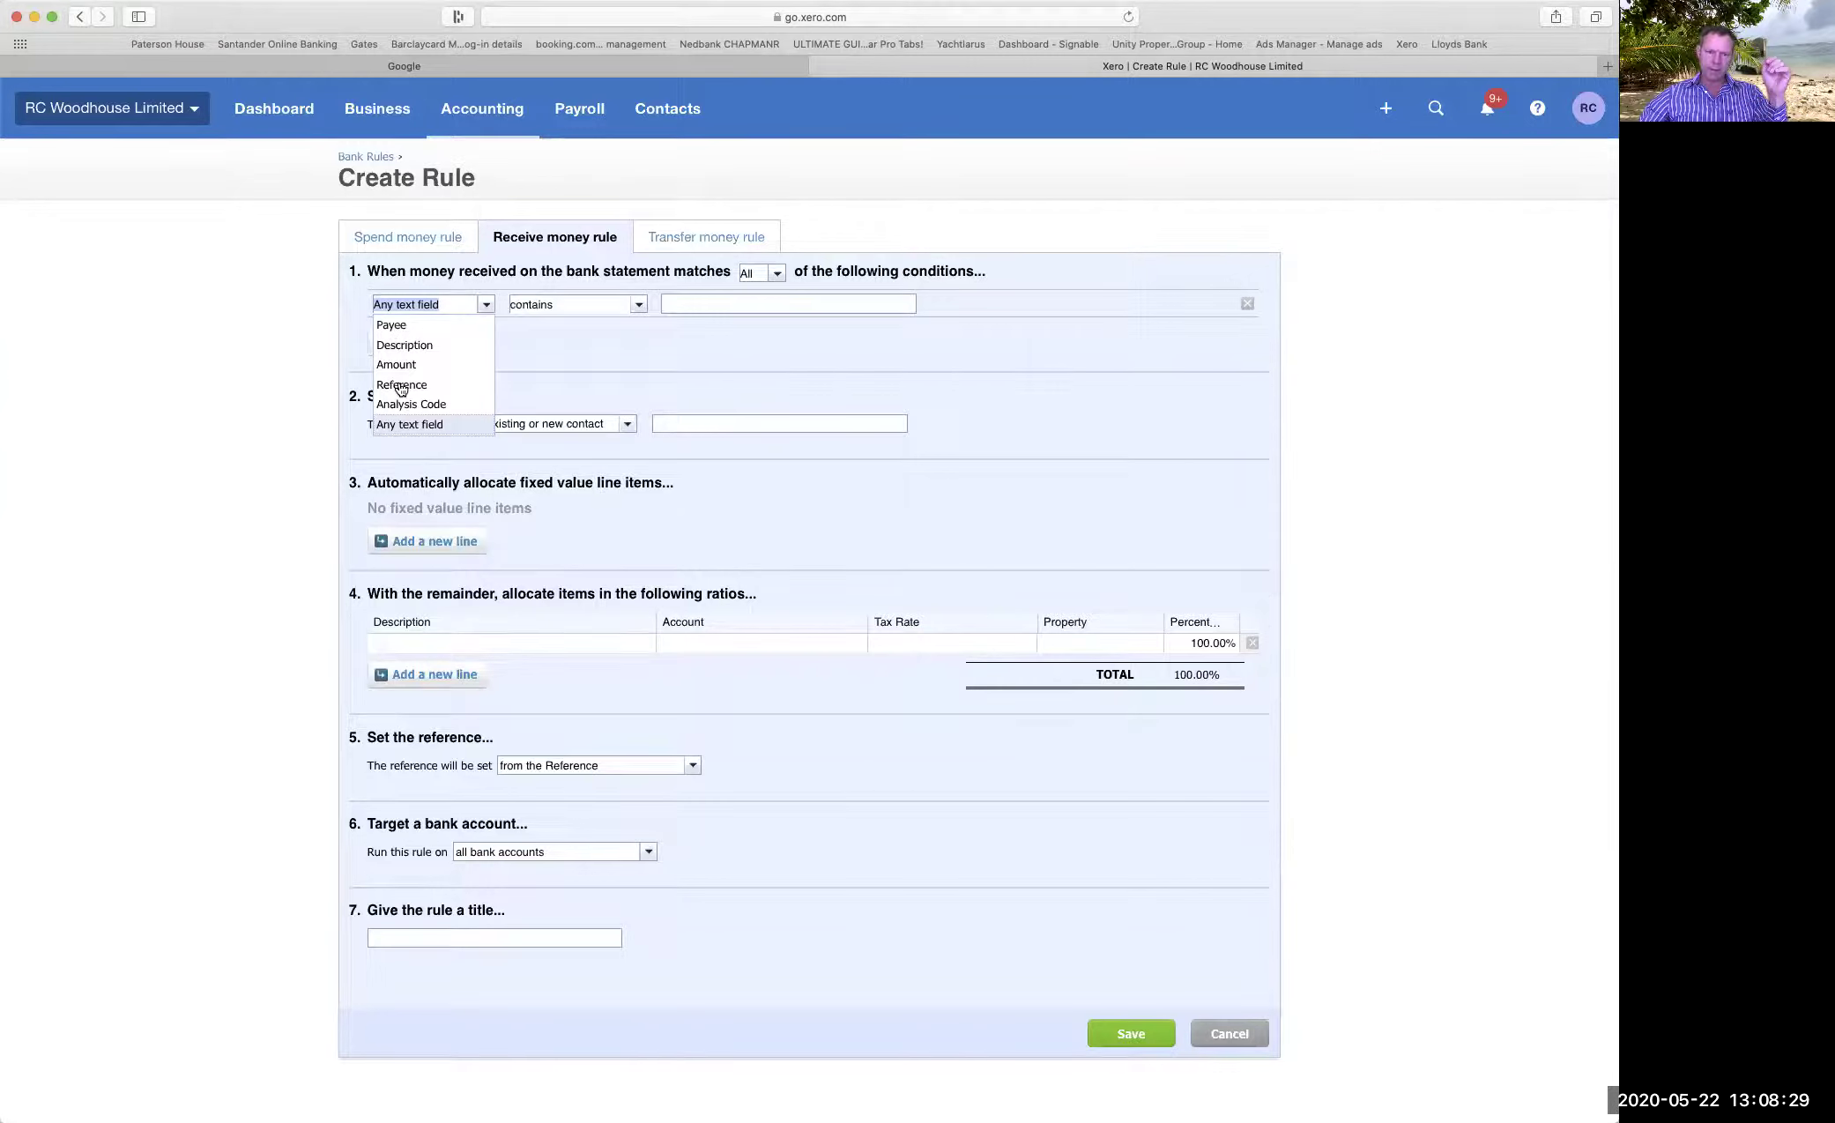
{"action": "left_click", "coordinate": [447, 308]}
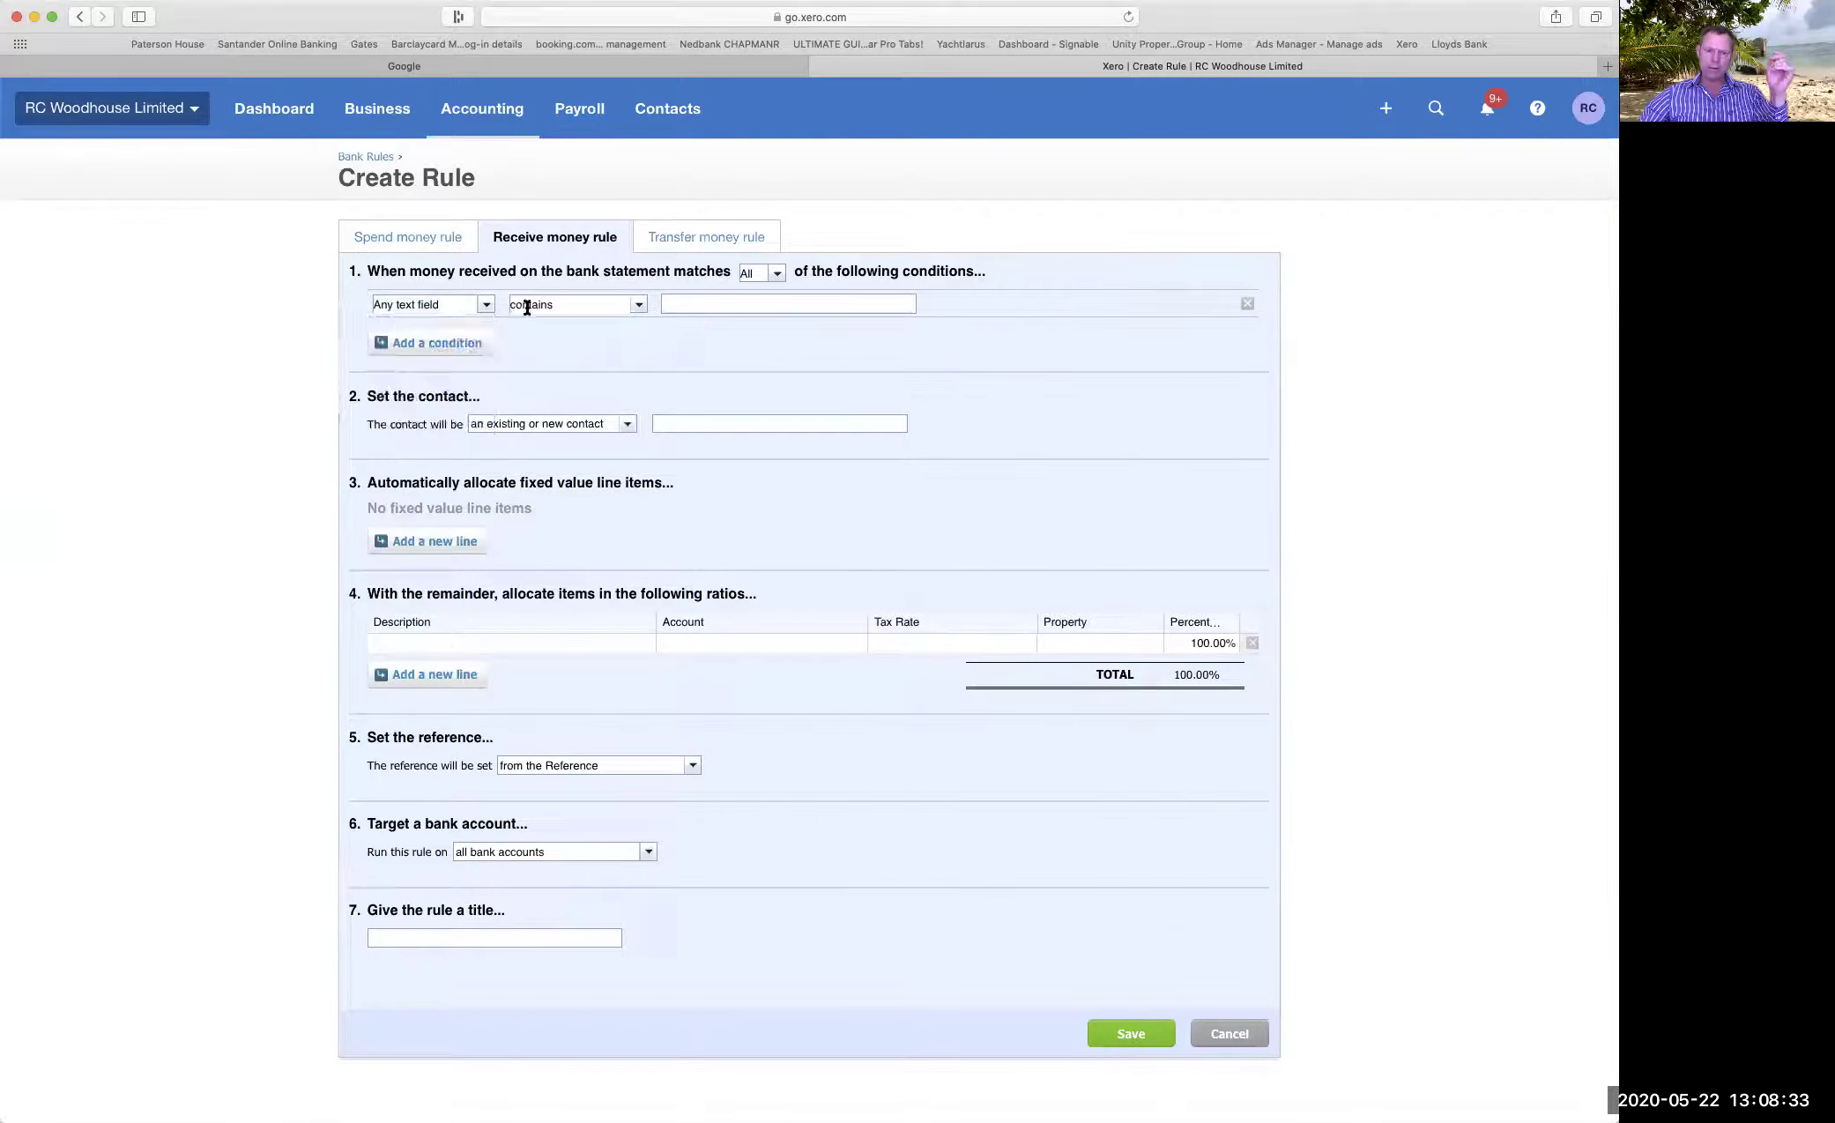
{"action": "left_click", "coordinate": [724, 323]}
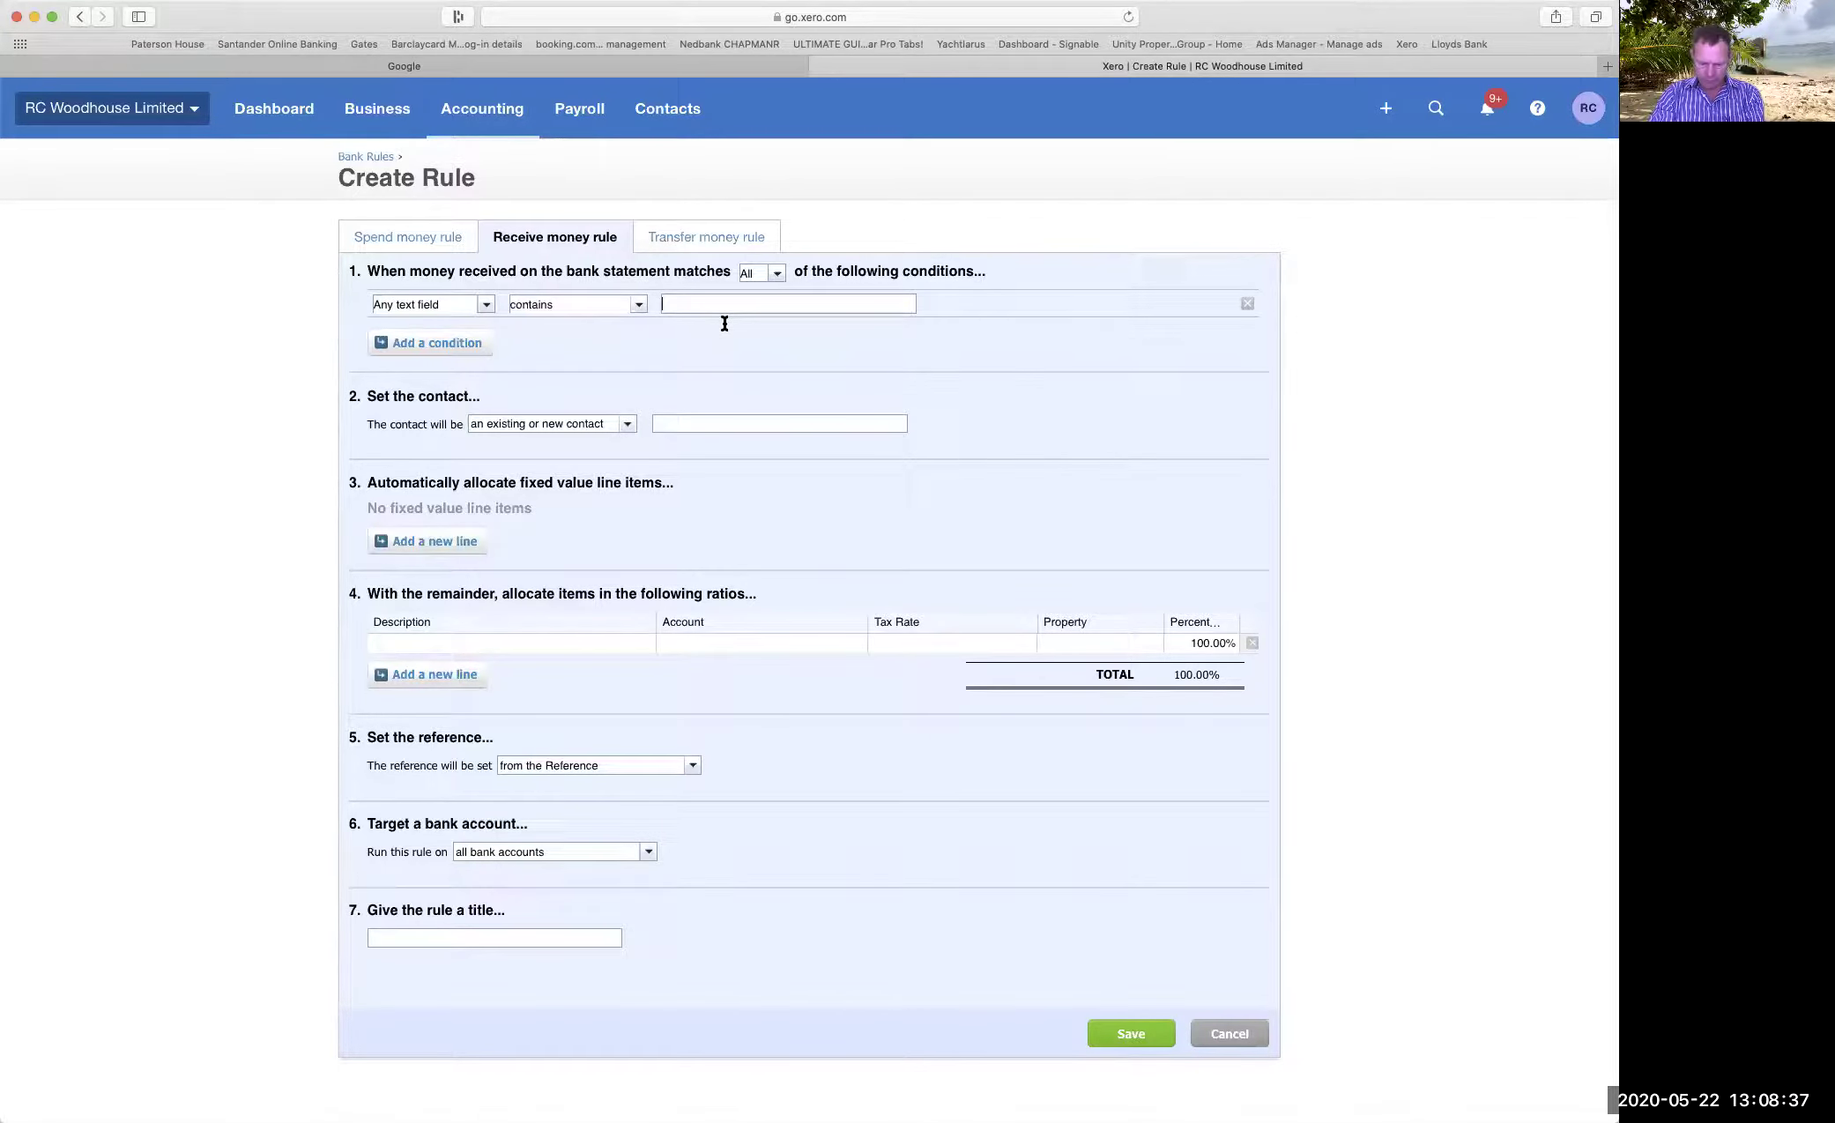
{"action": "type", "text": "rfx12344"}
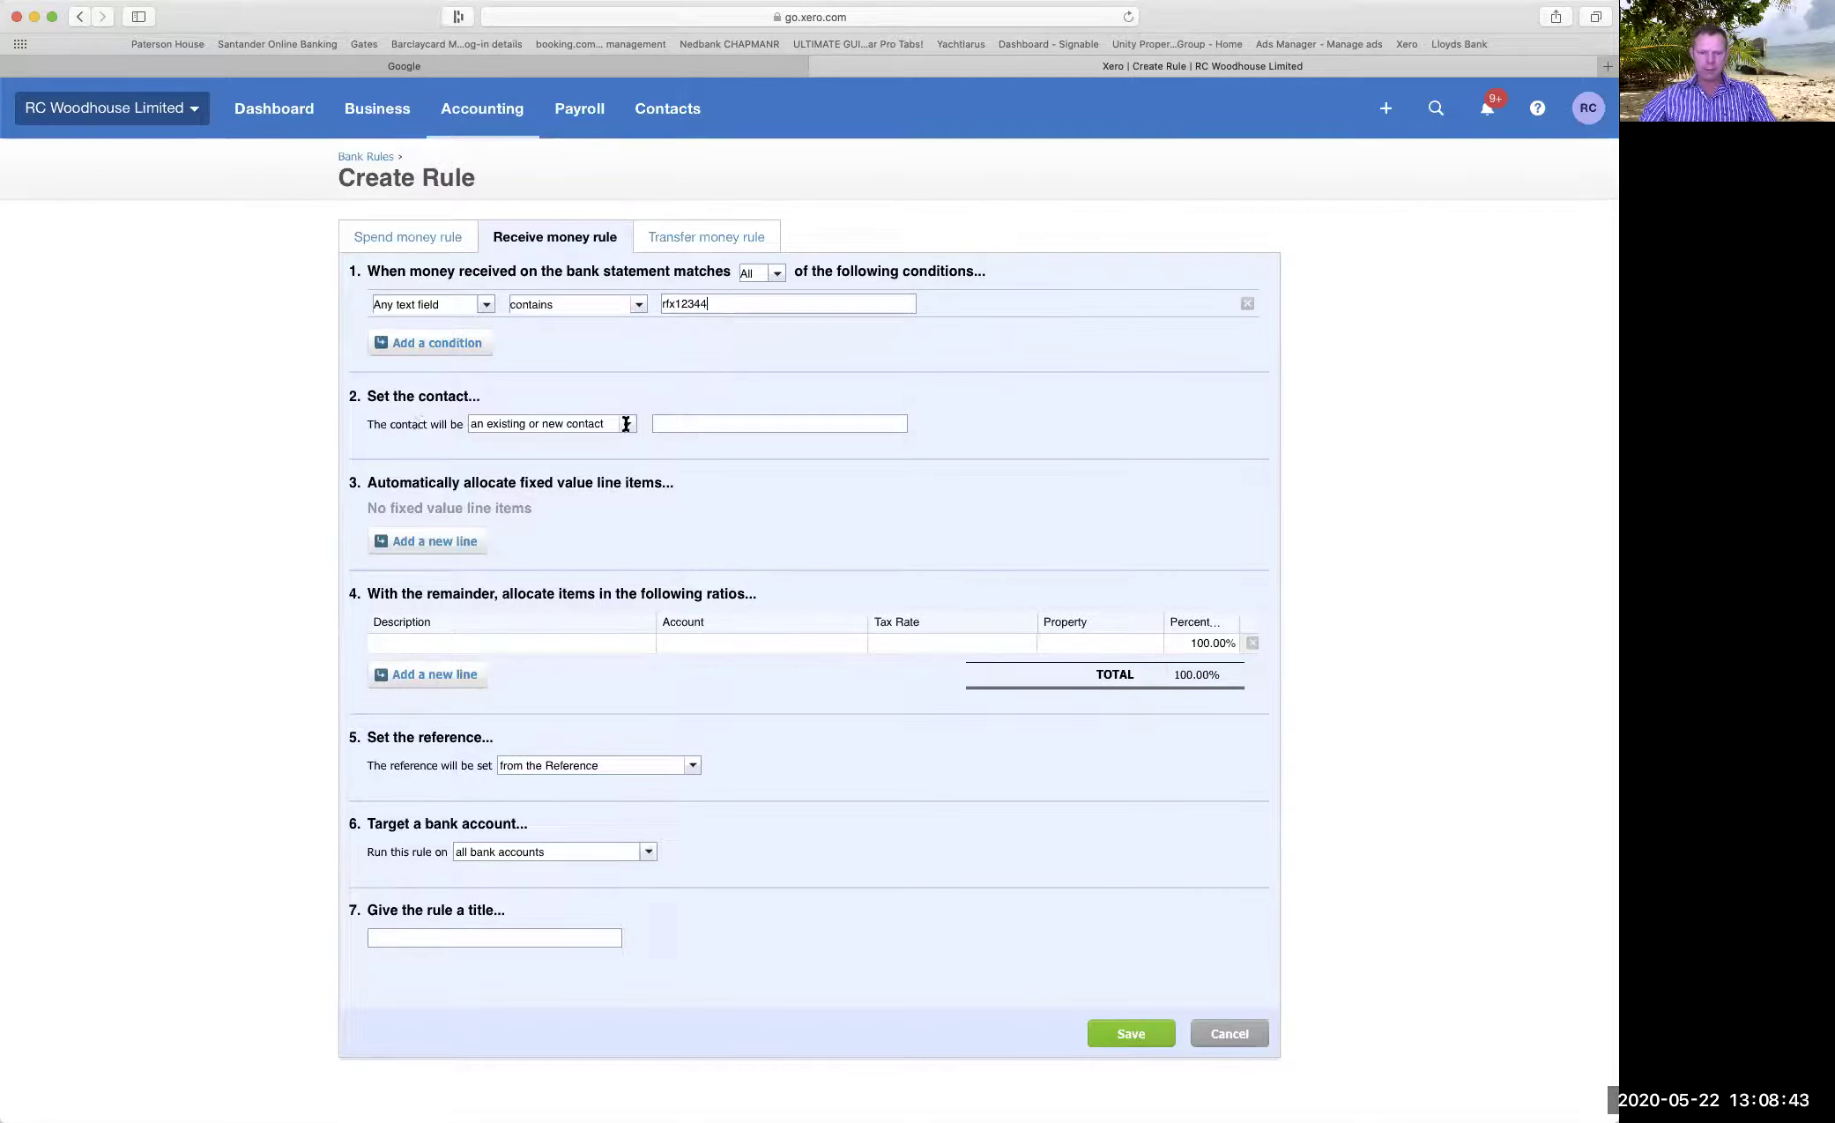
{"action": "left_click", "coordinate": [691, 424]}
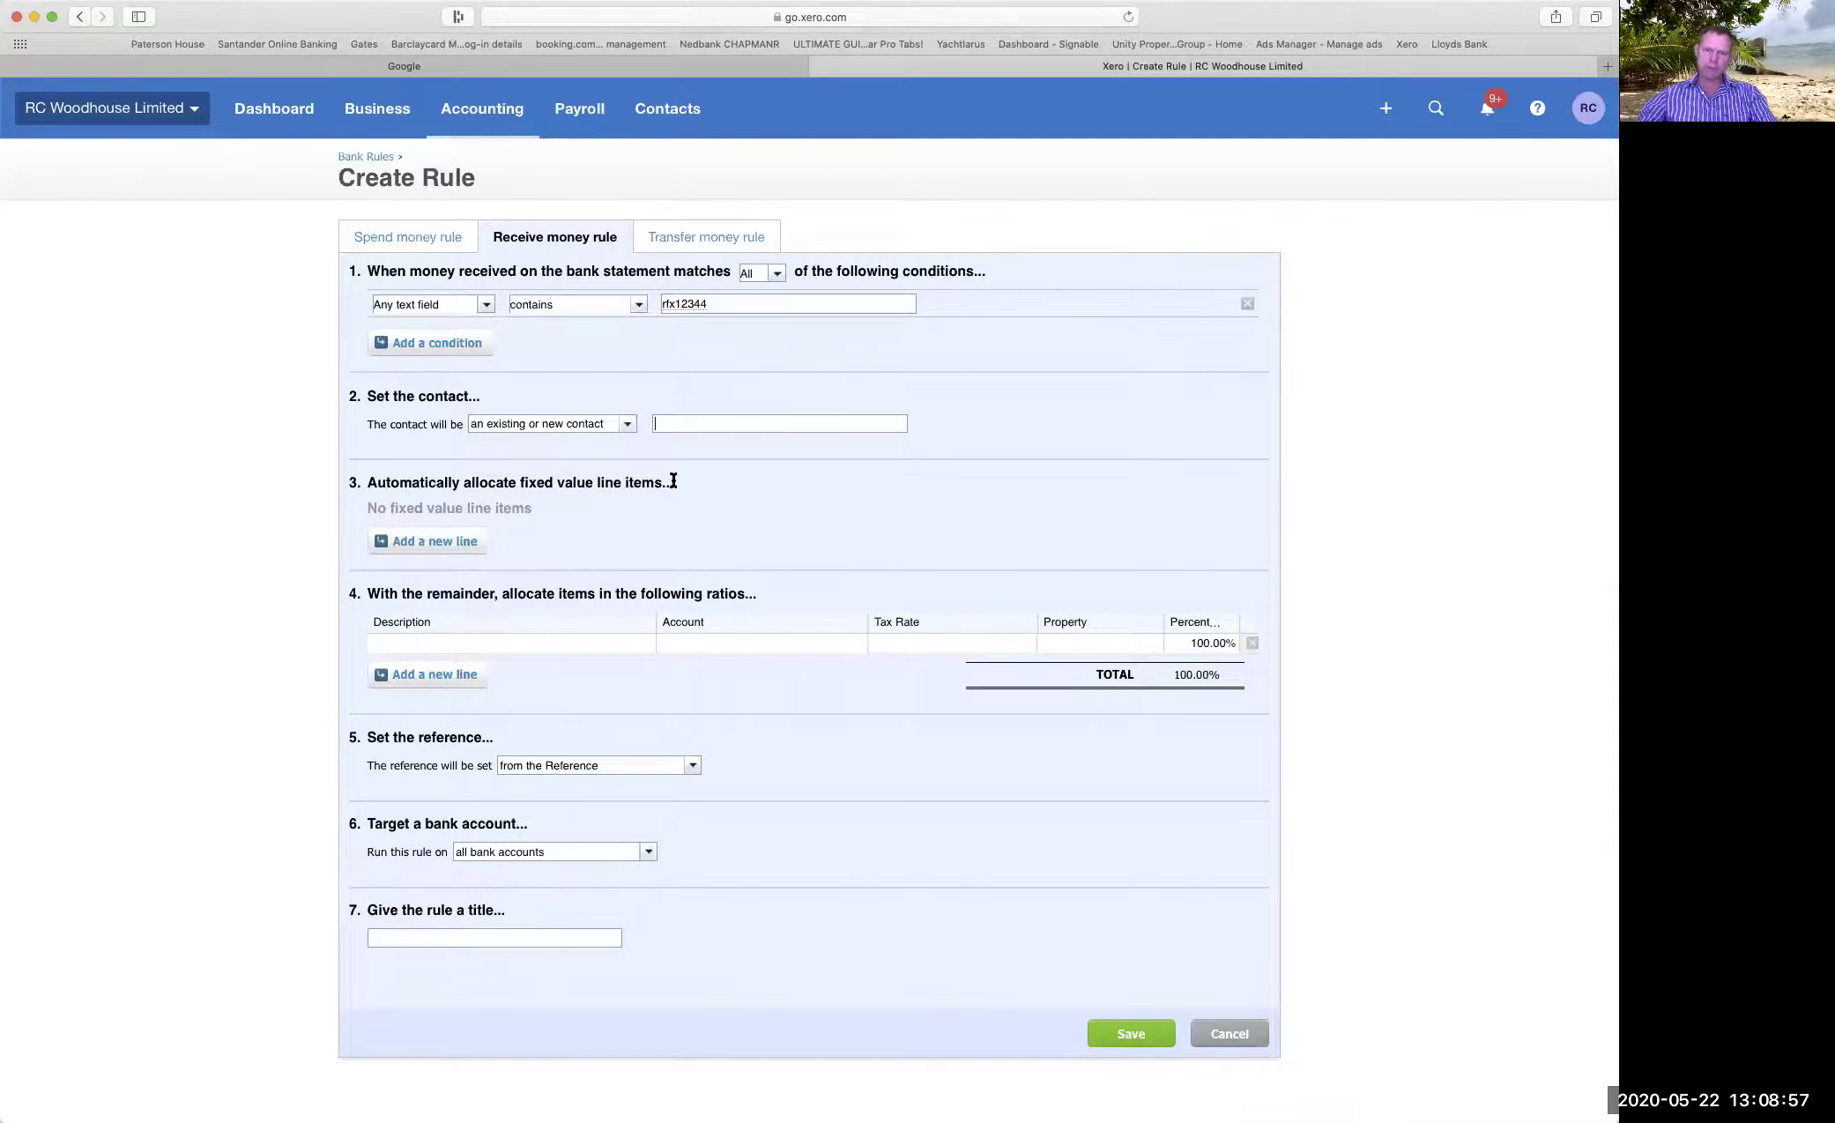
{"action": "left_click_drag", "start_coordinate": [735, 305], "coordinate": [618, 295]}
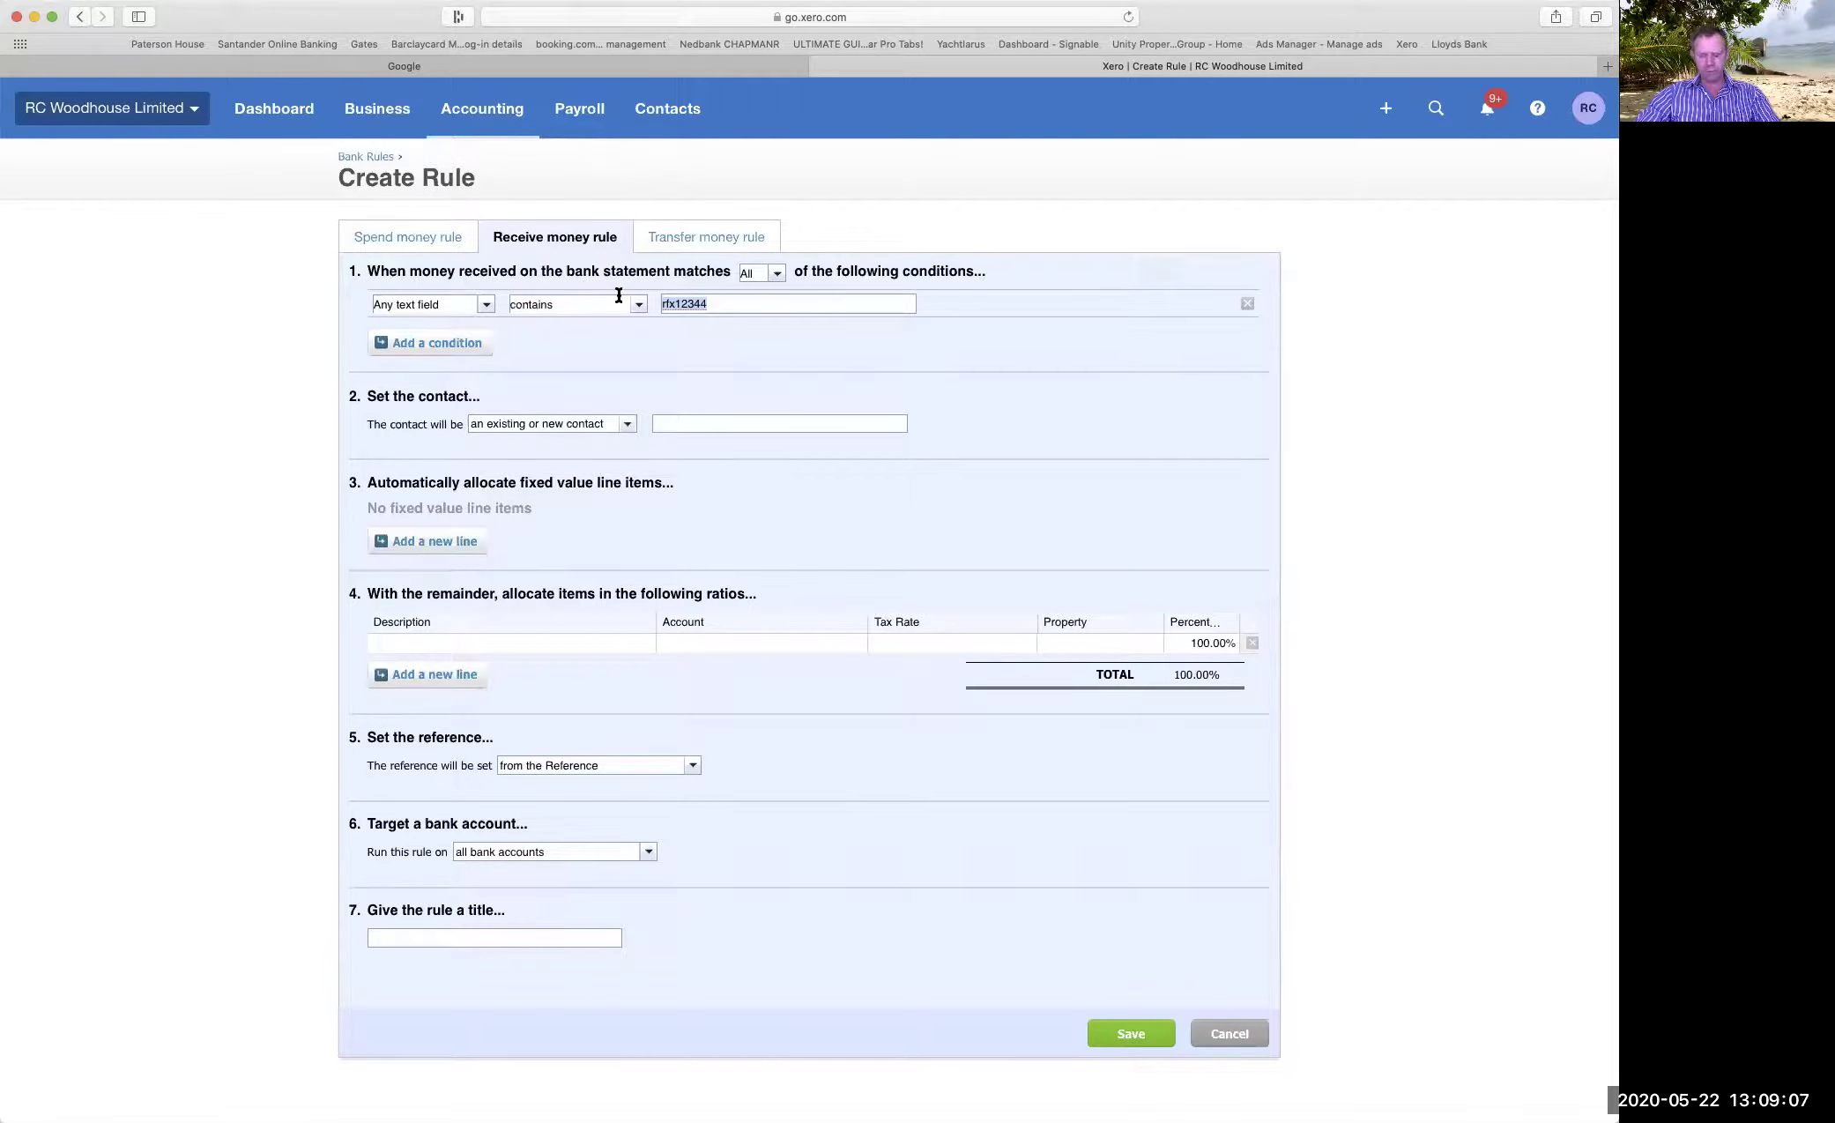
Replace the condition text with 'letham', trying 'equals' but keeping the match type as contains.
{"action": "type", "text": "letham"}
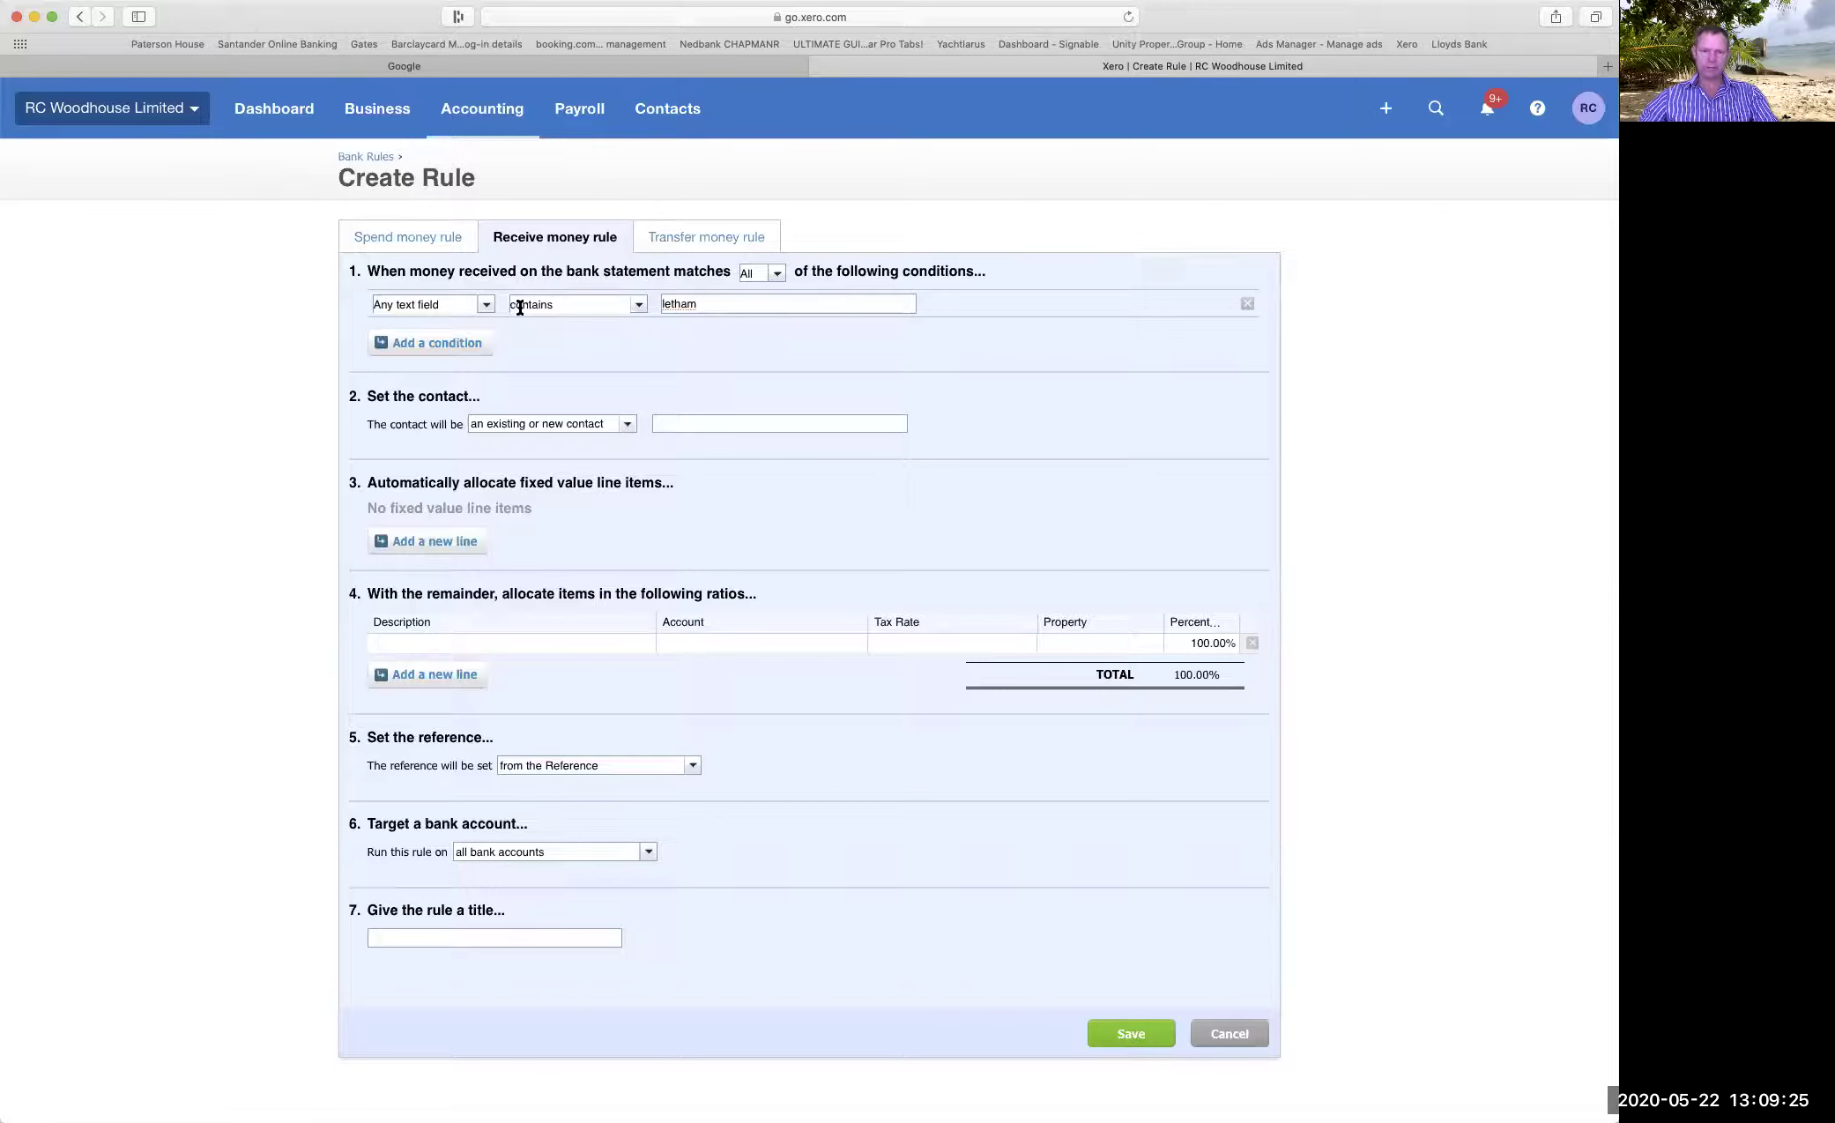
{"action": "left_click", "coordinate": [639, 304]}
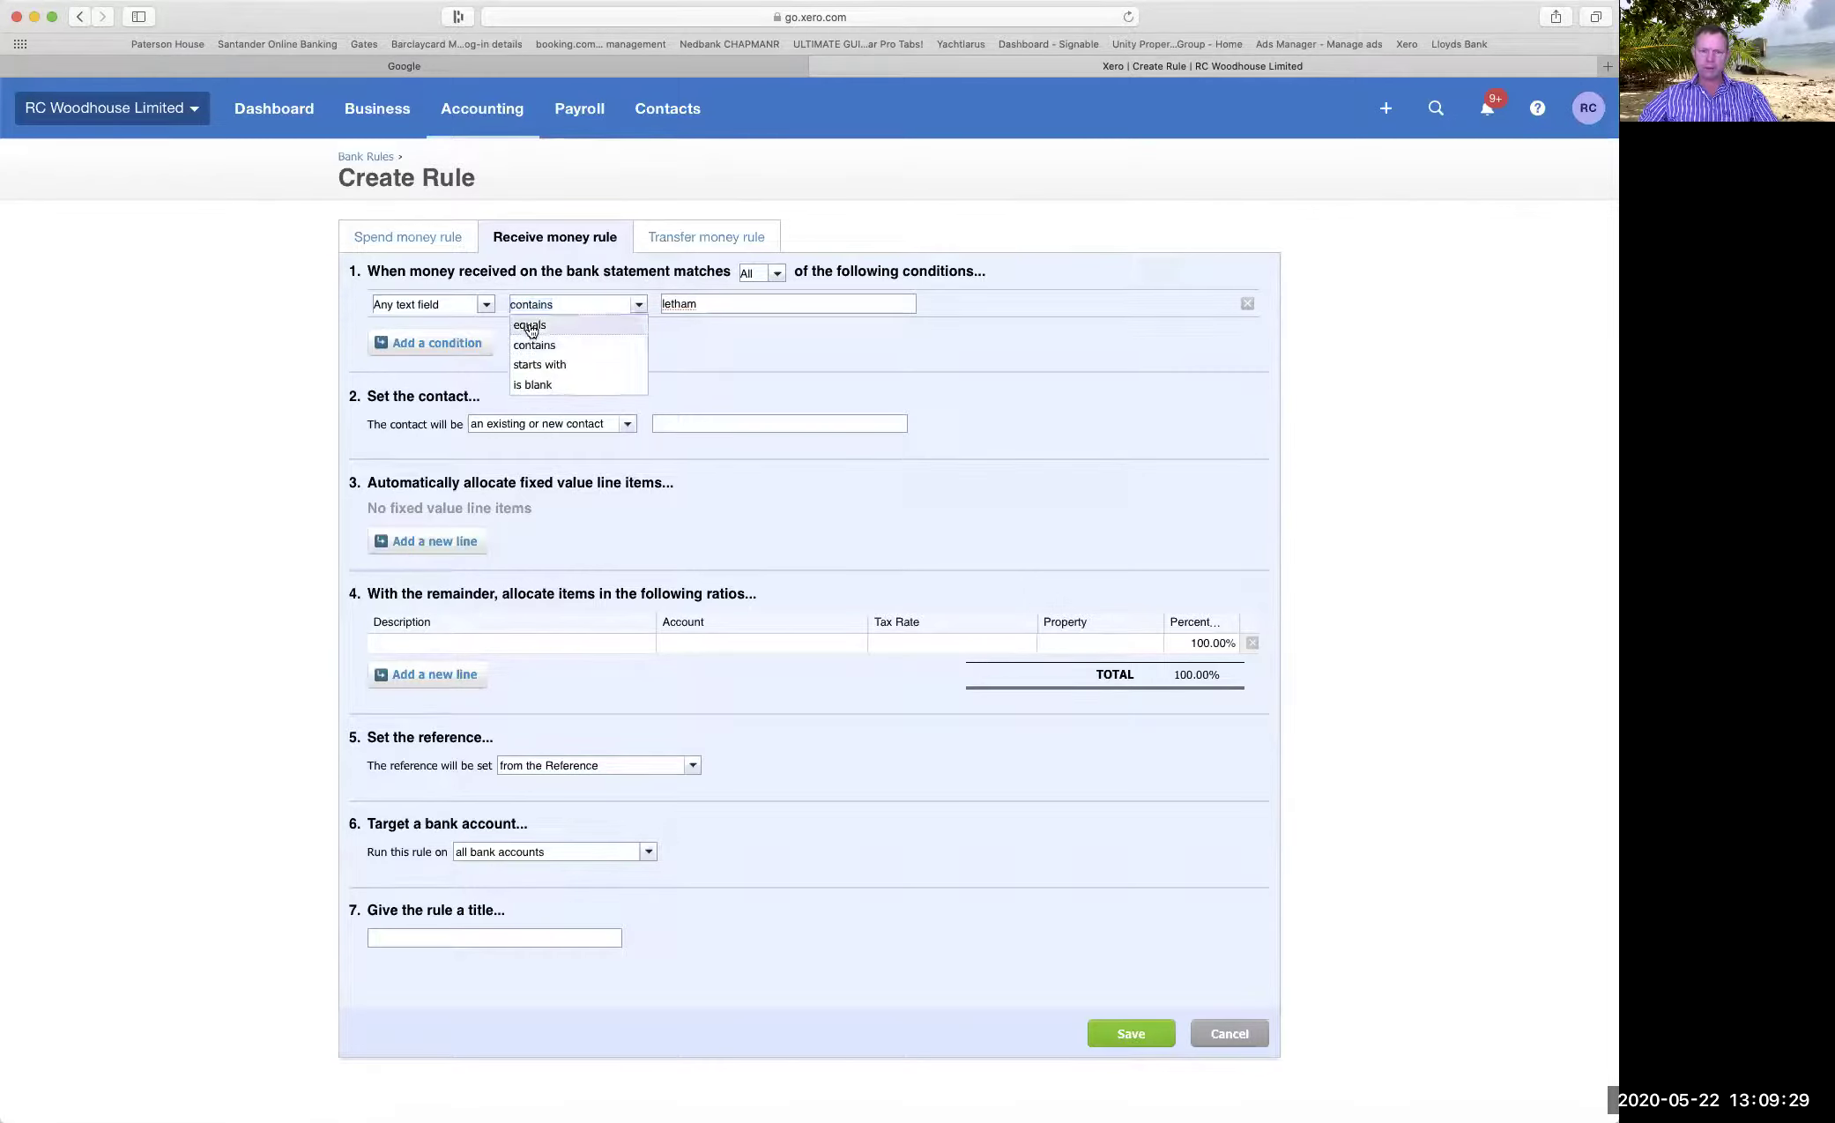
{"action": "left_click", "coordinate": [530, 326]}
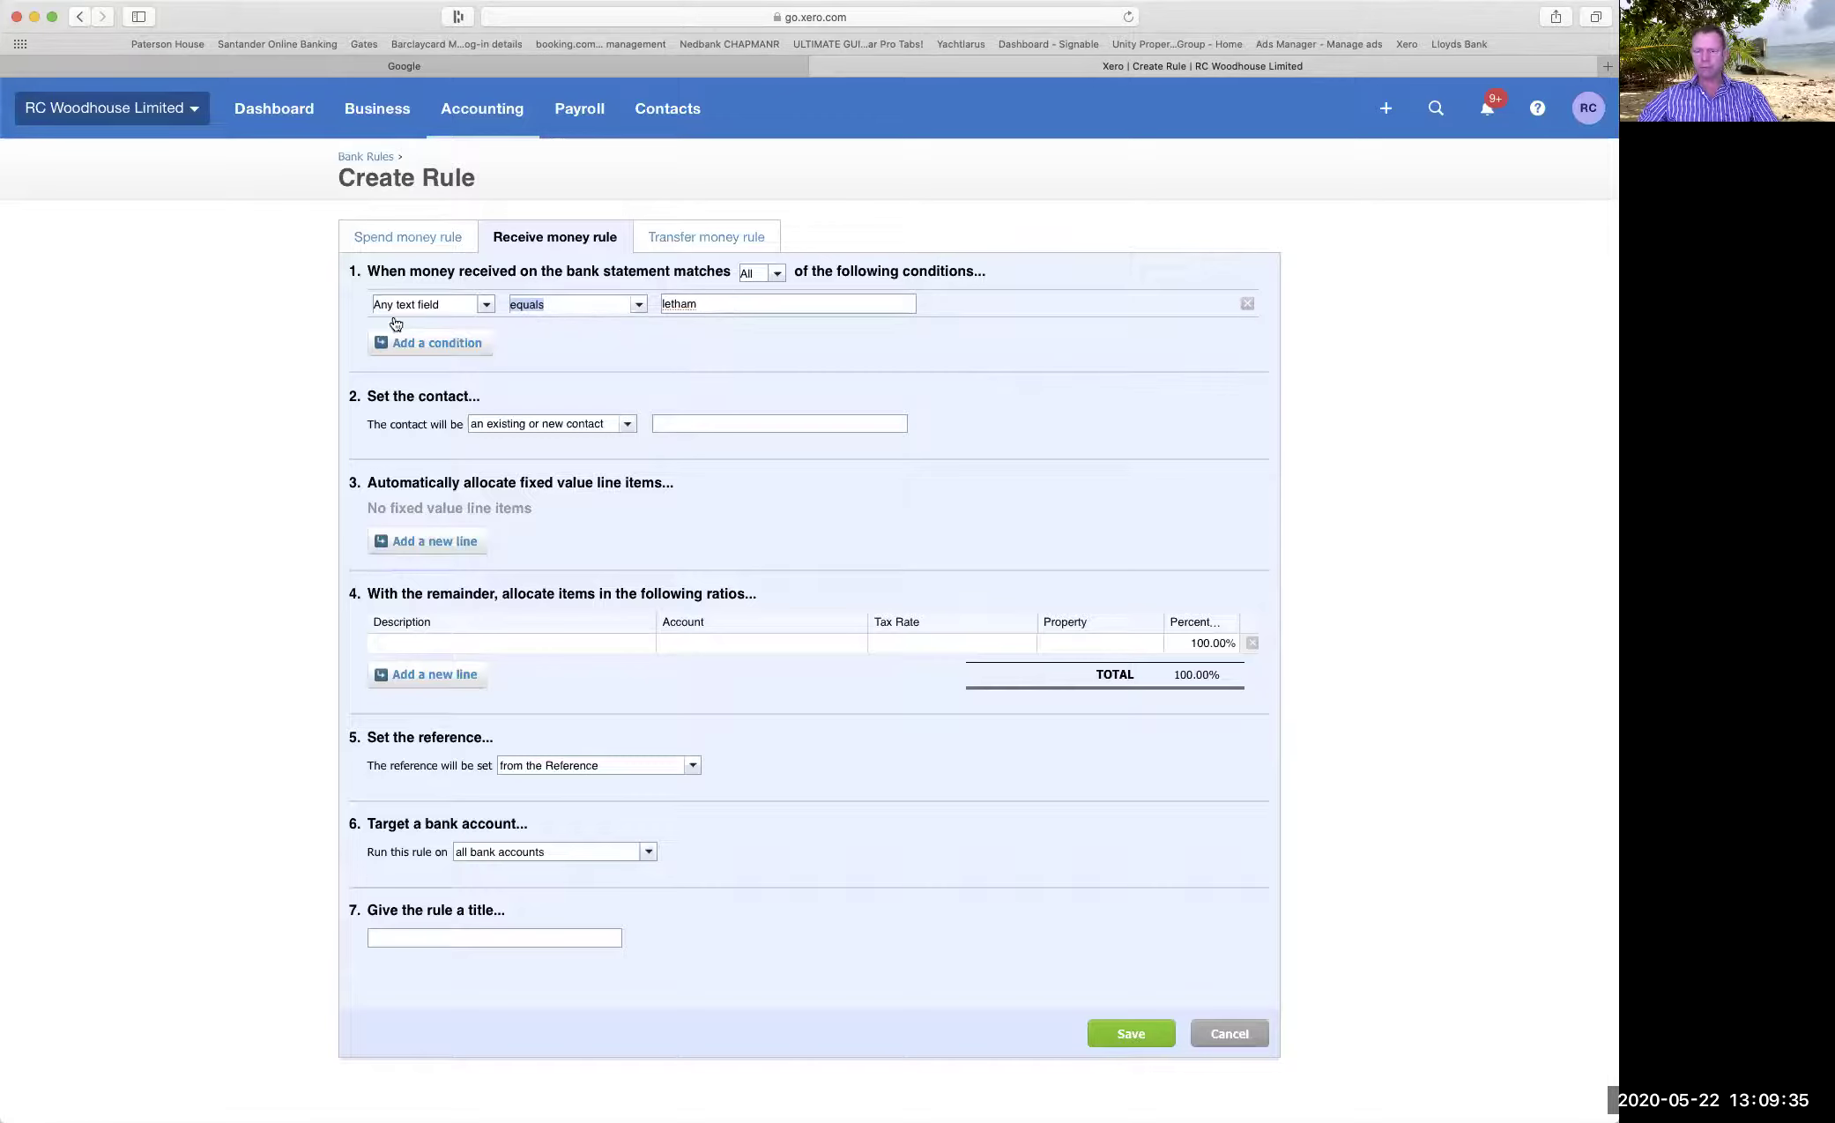
{"action": "left_click", "coordinate": [634, 306]}
{"action": "left_click", "coordinate": [540, 345]}
{"action": "left_click", "coordinate": [639, 306]}
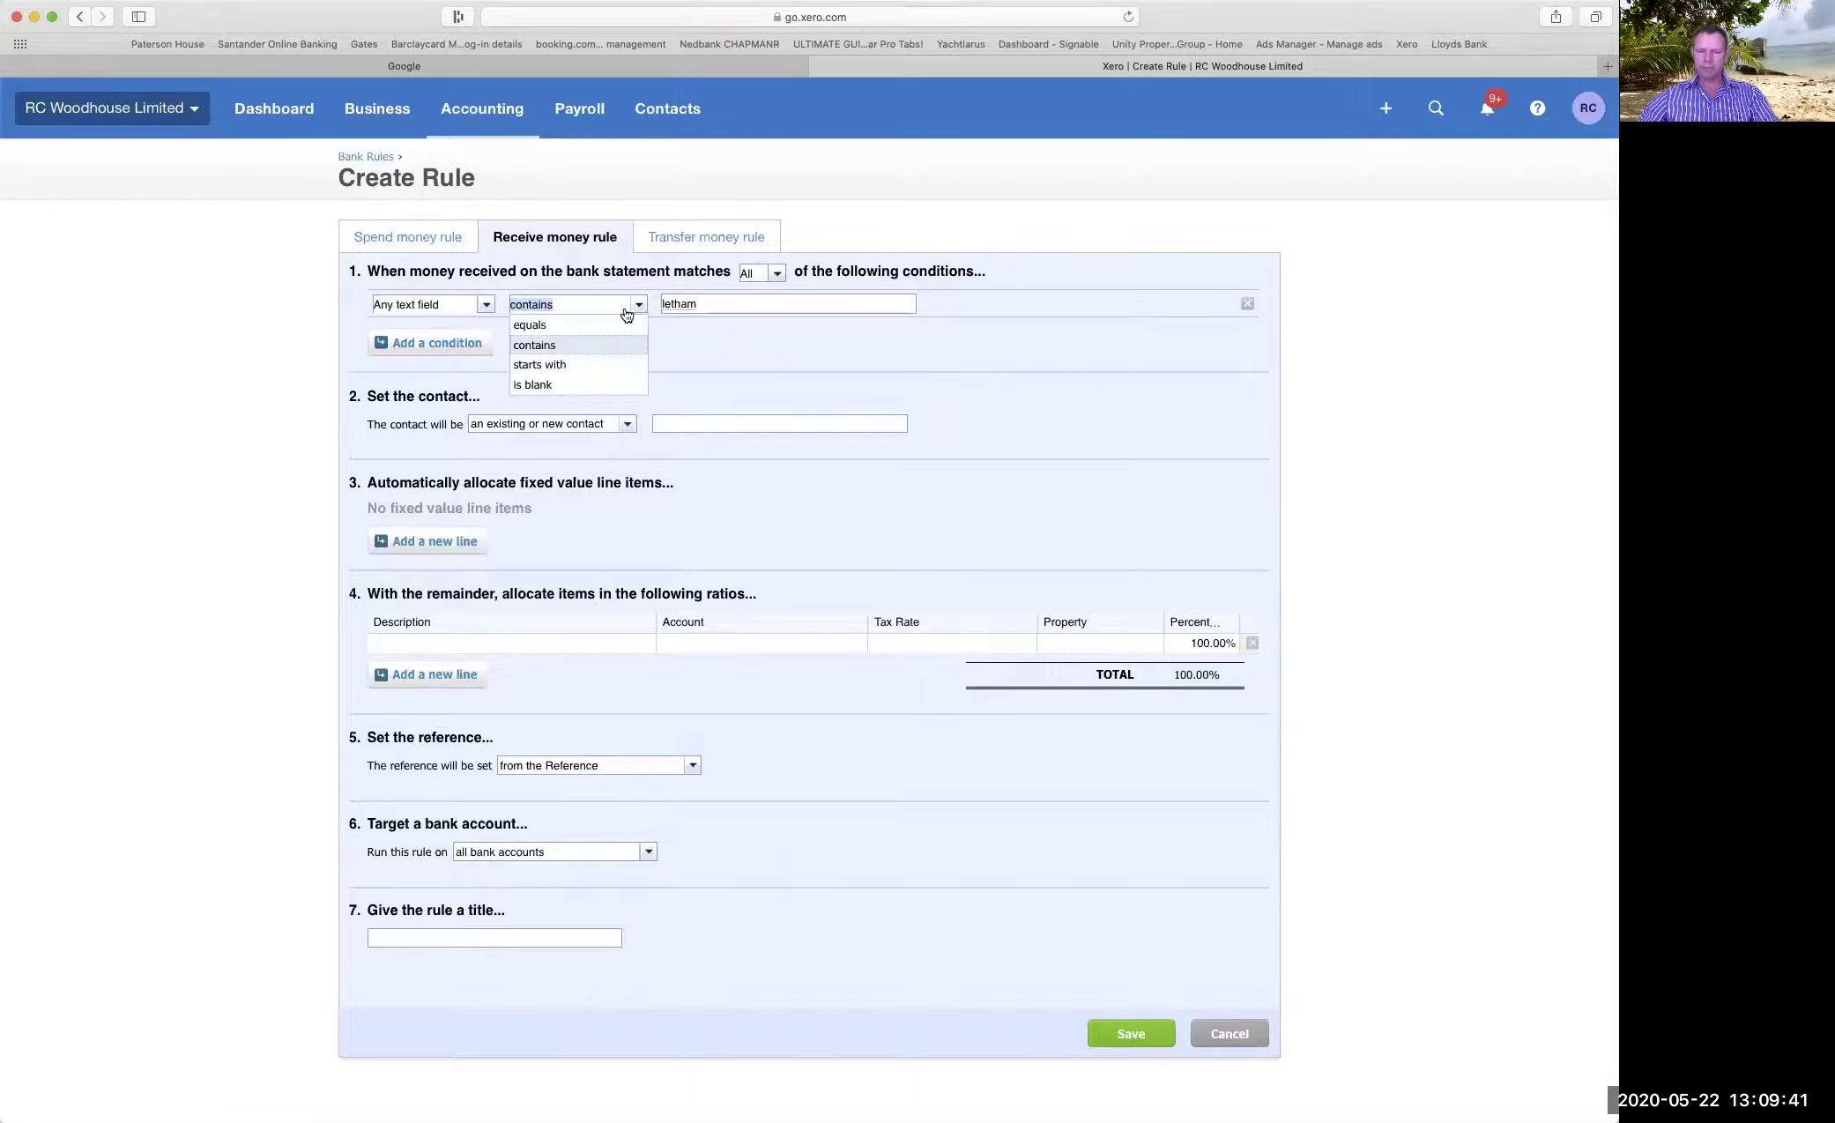
{"action": "left_click", "coordinate": [542, 349]}
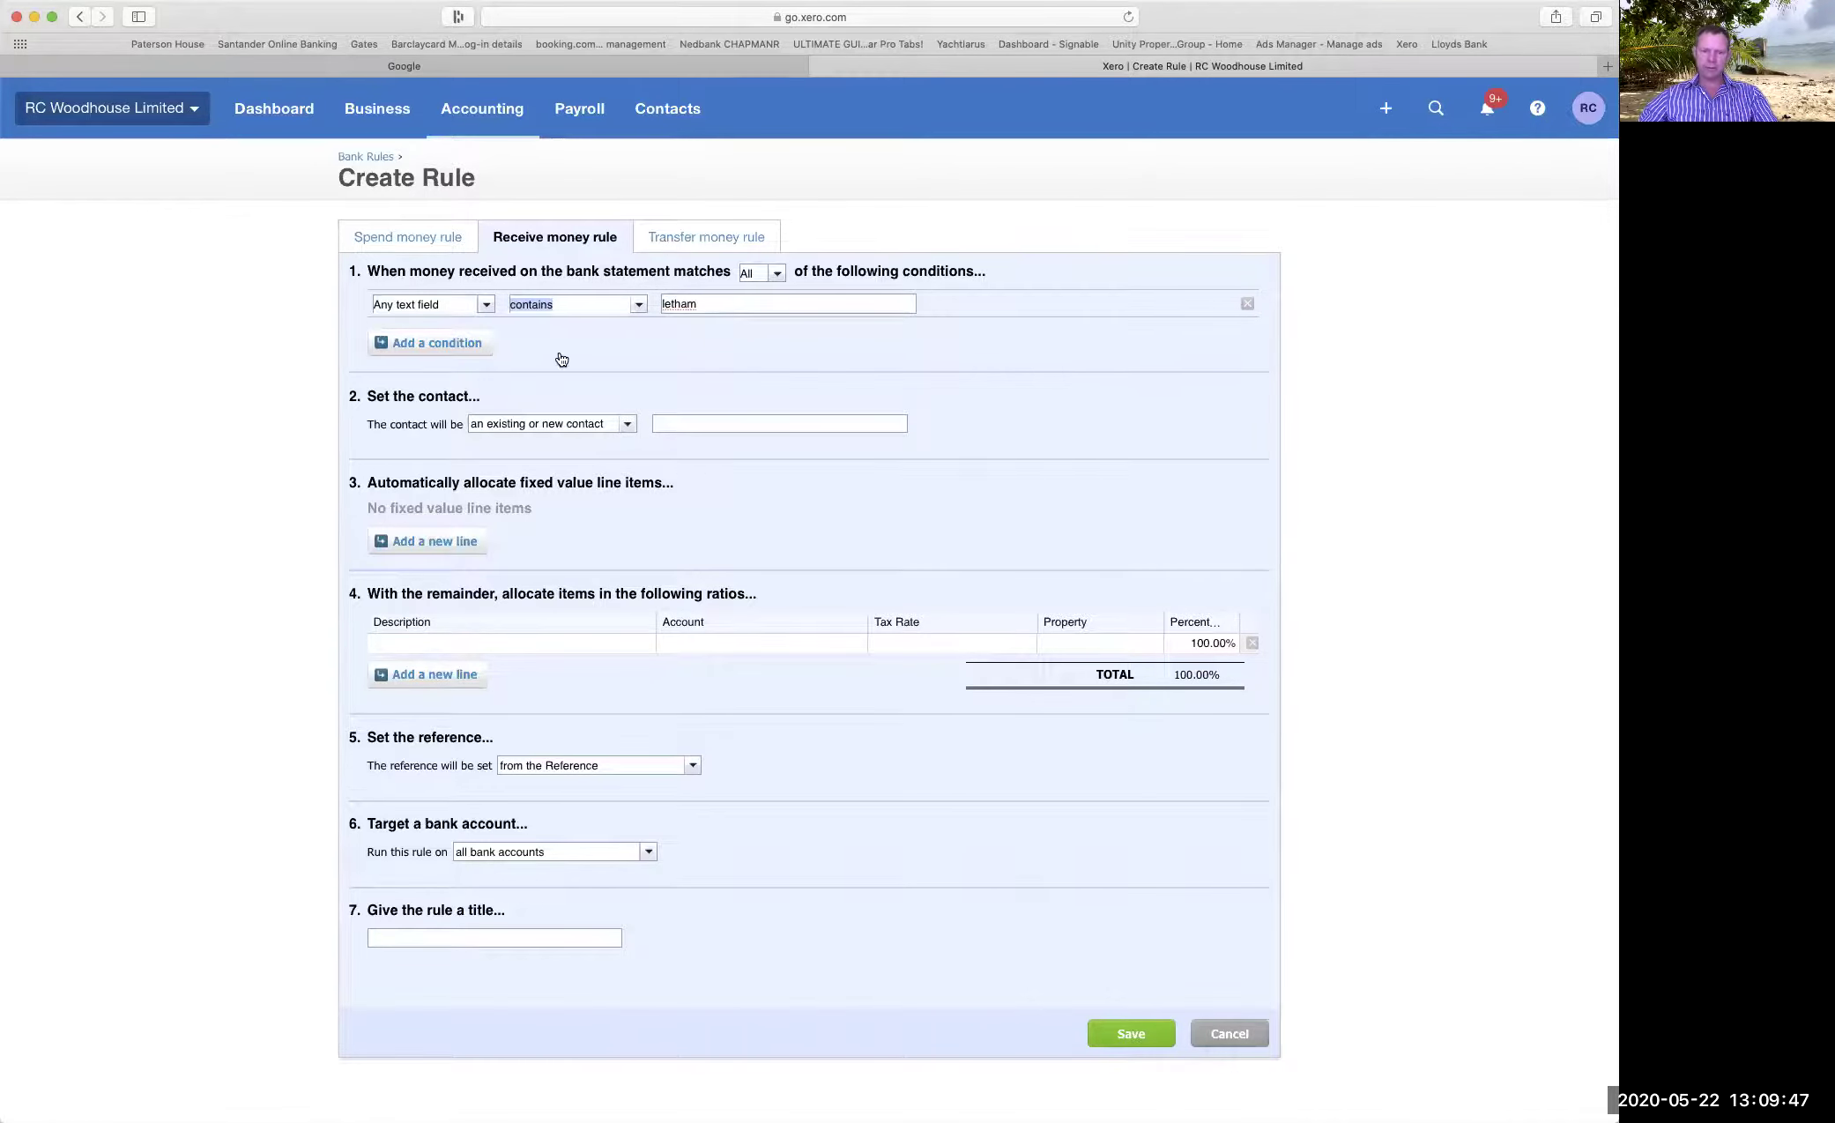
{"action": "scroll", "coordinate": [561, 359], "scroll_direction": "down", "scroll_amount": 2}
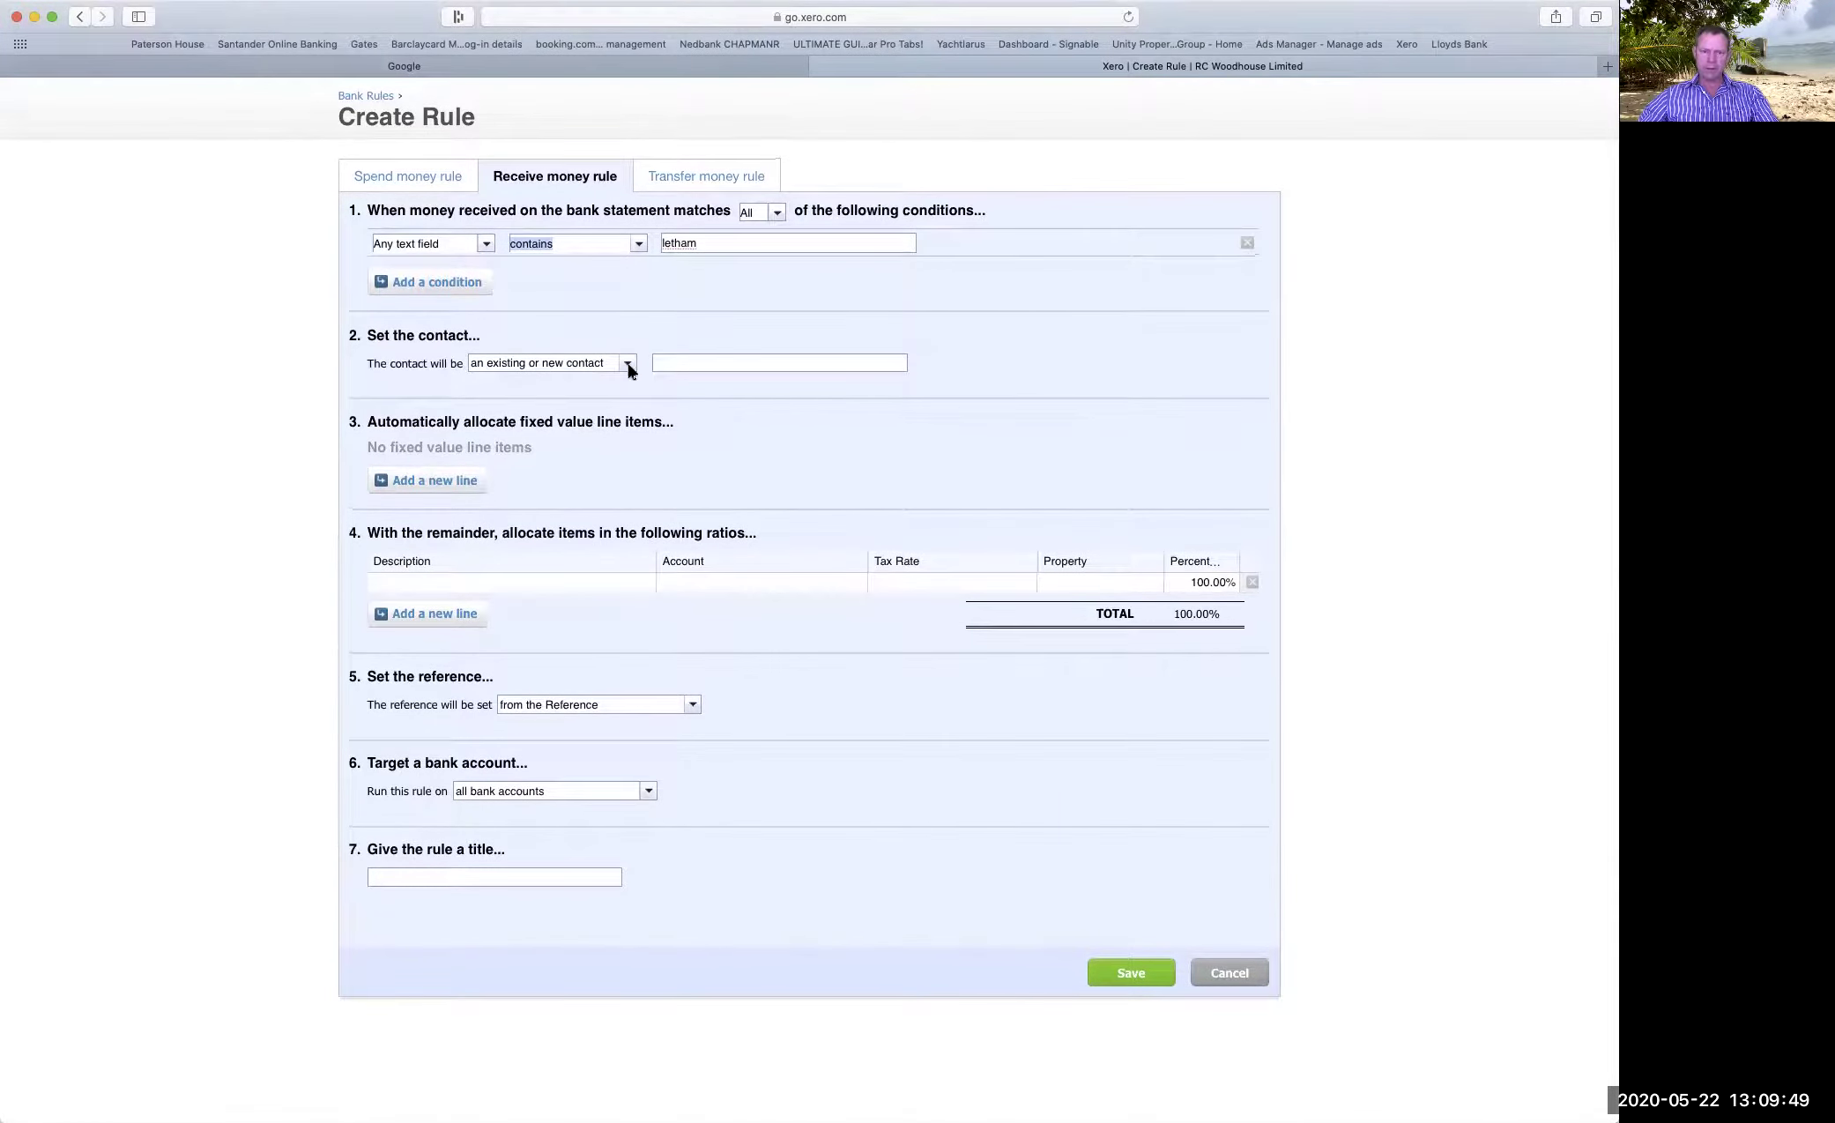
Set the rule's contact to letham and code a 'rent' line to 200 - Sales.
{"action": "left_click", "coordinate": [716, 361]}
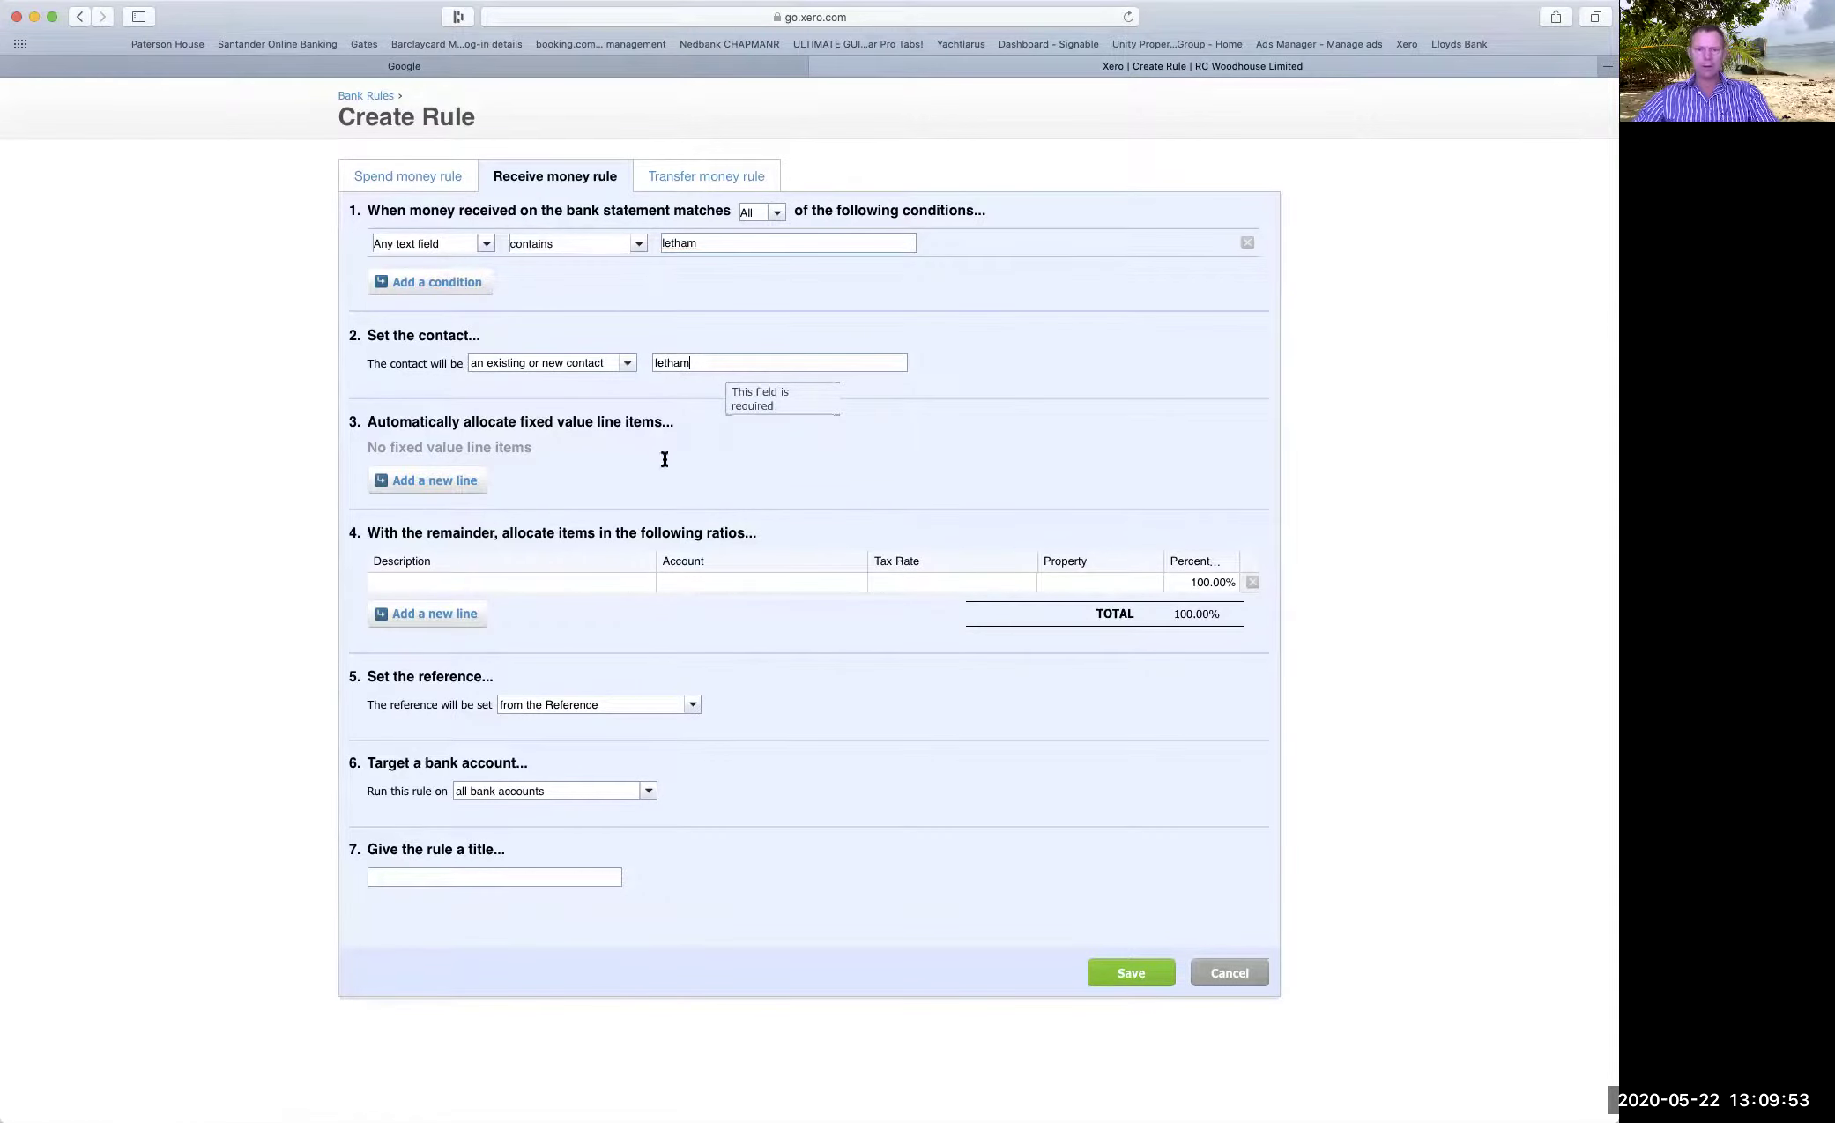
{"action": "left_click", "coordinate": [471, 583]}
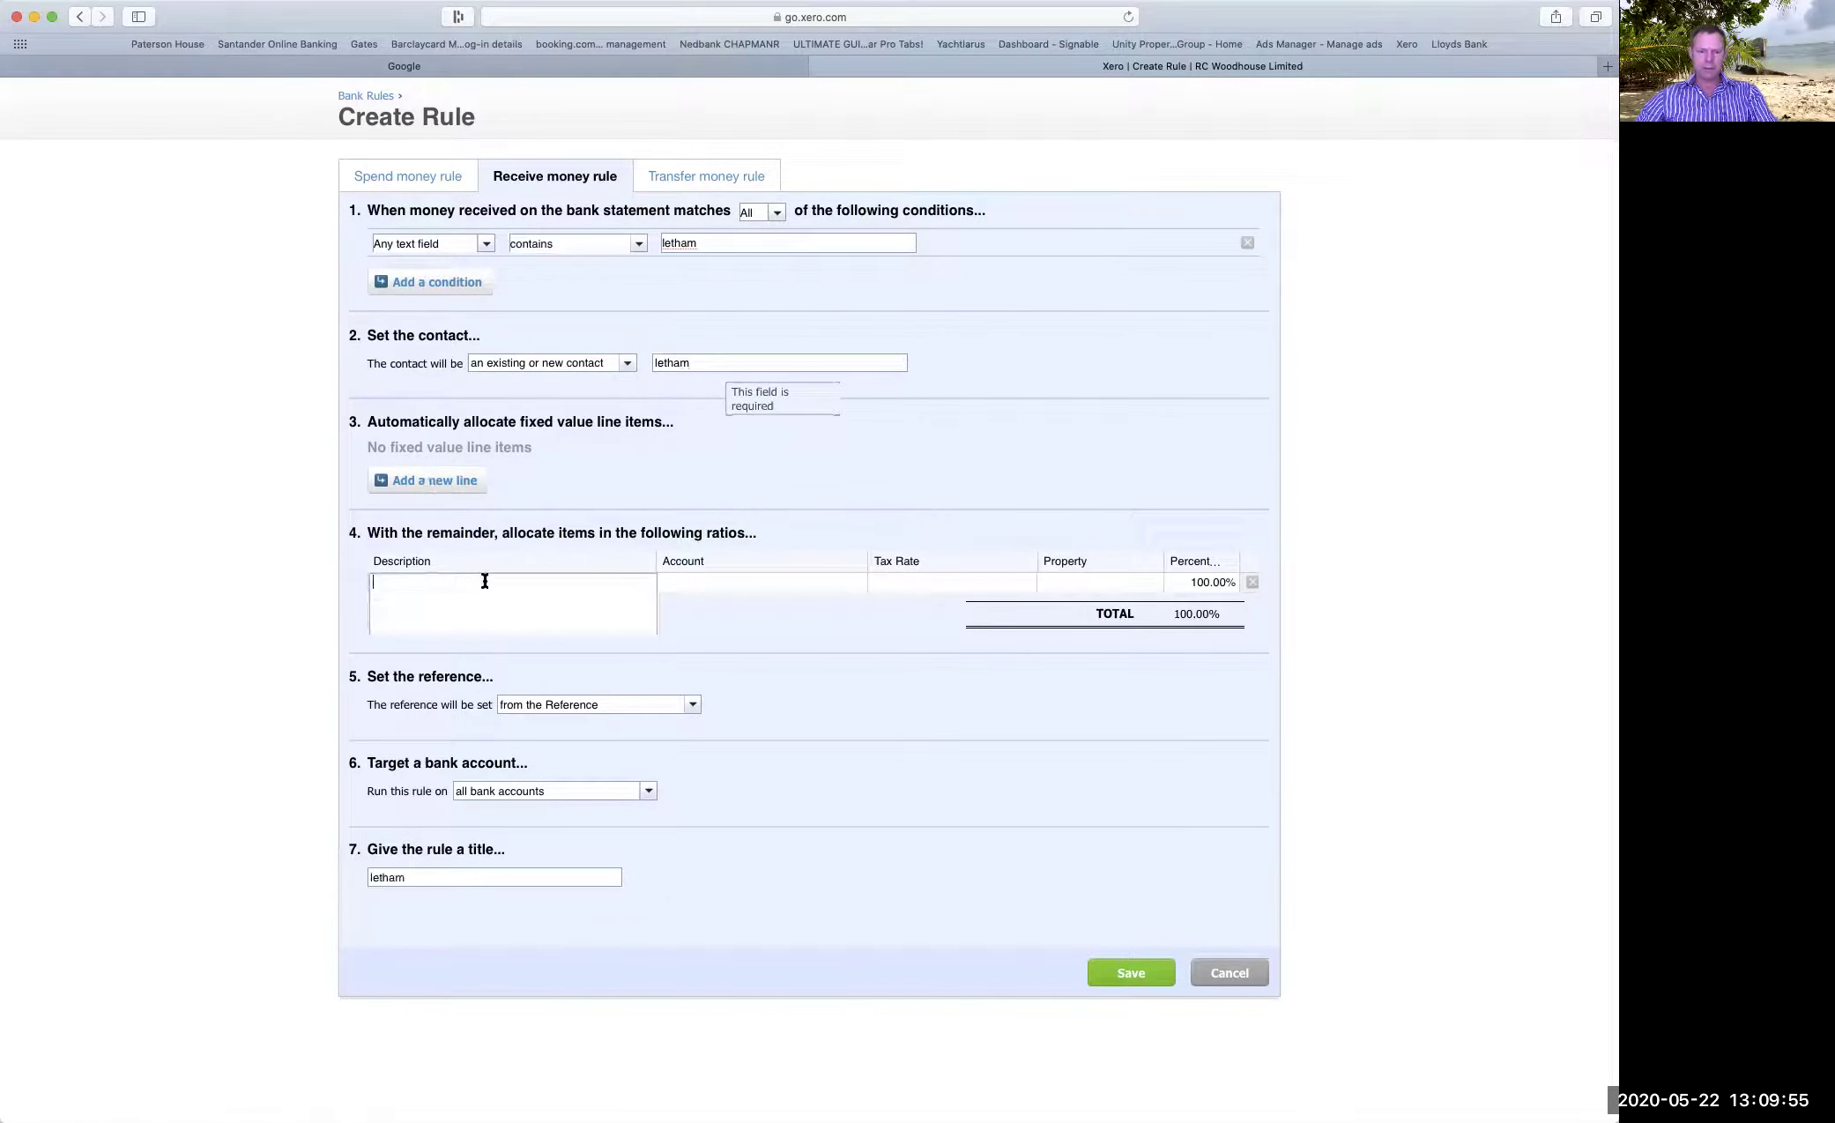
{"action": "type", "text": "rent"}
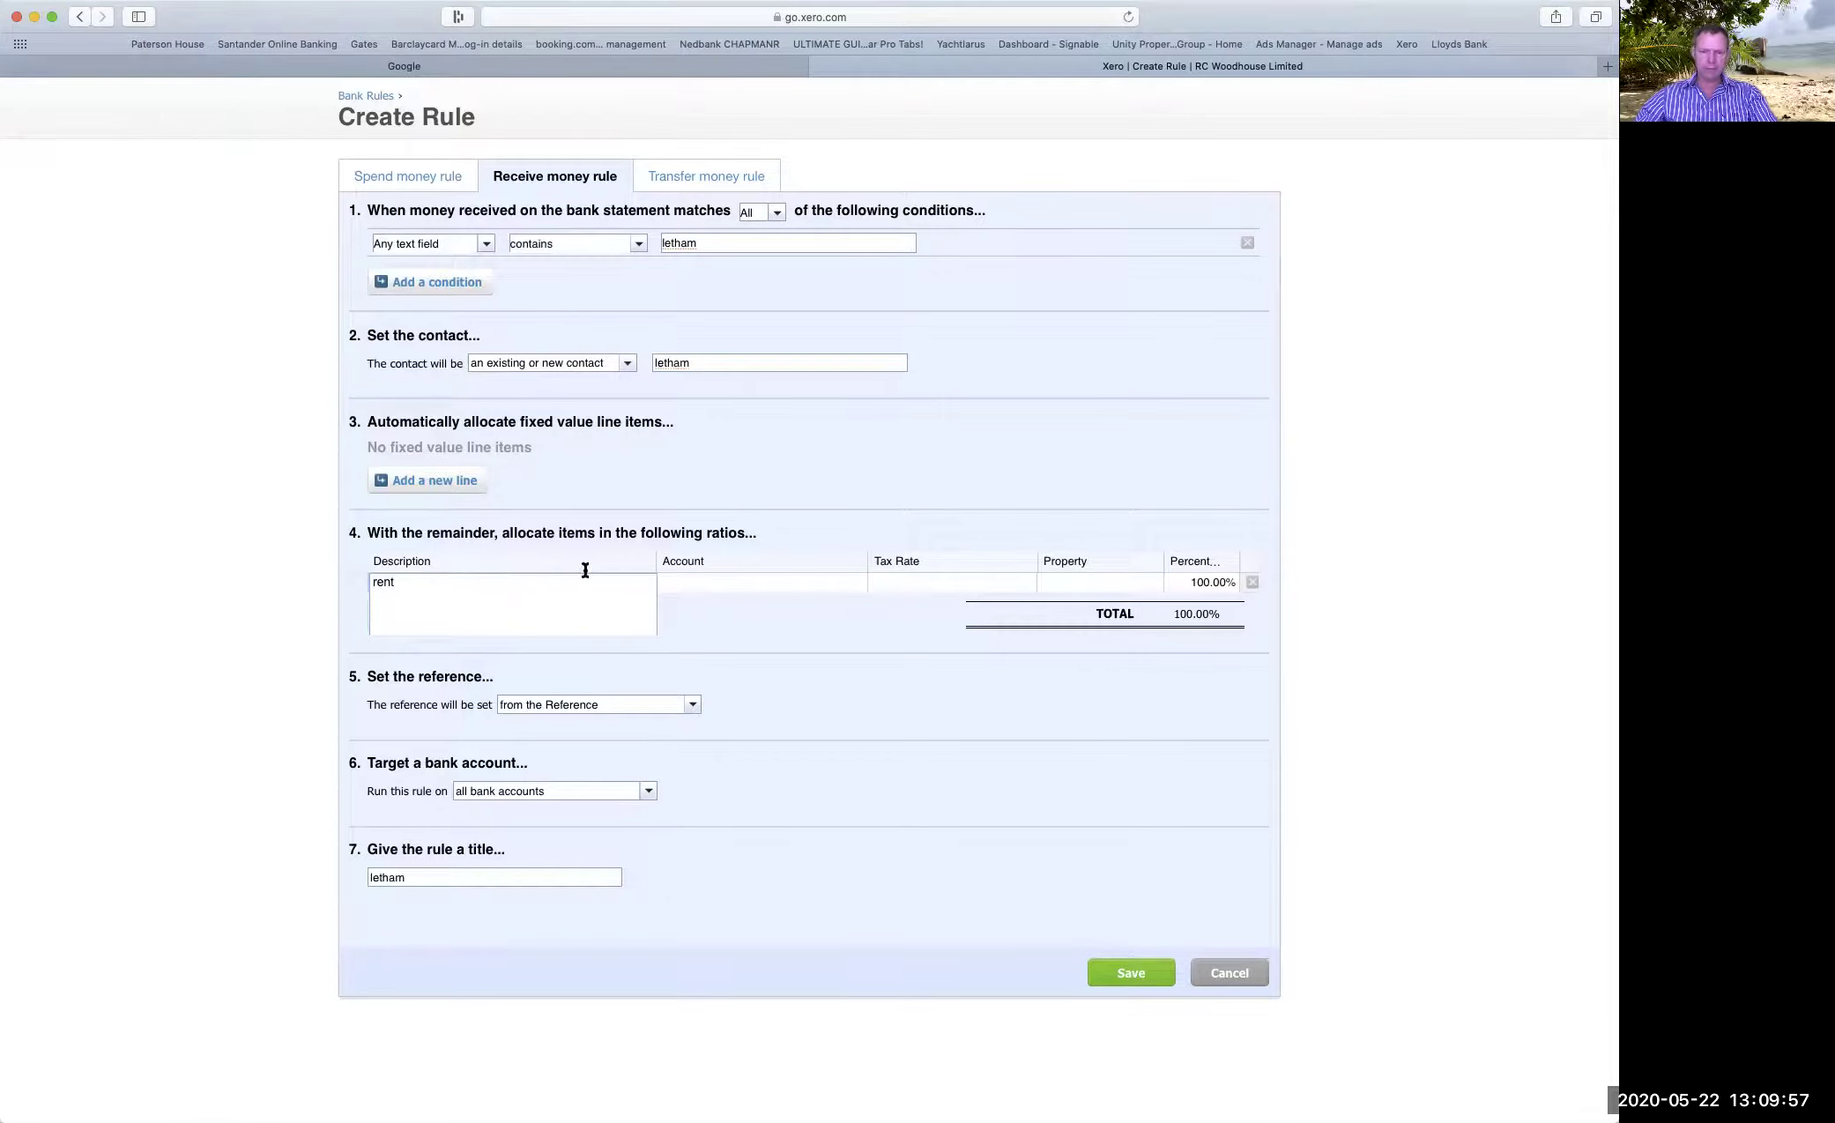
{"action": "left_click", "coordinate": [759, 586]}
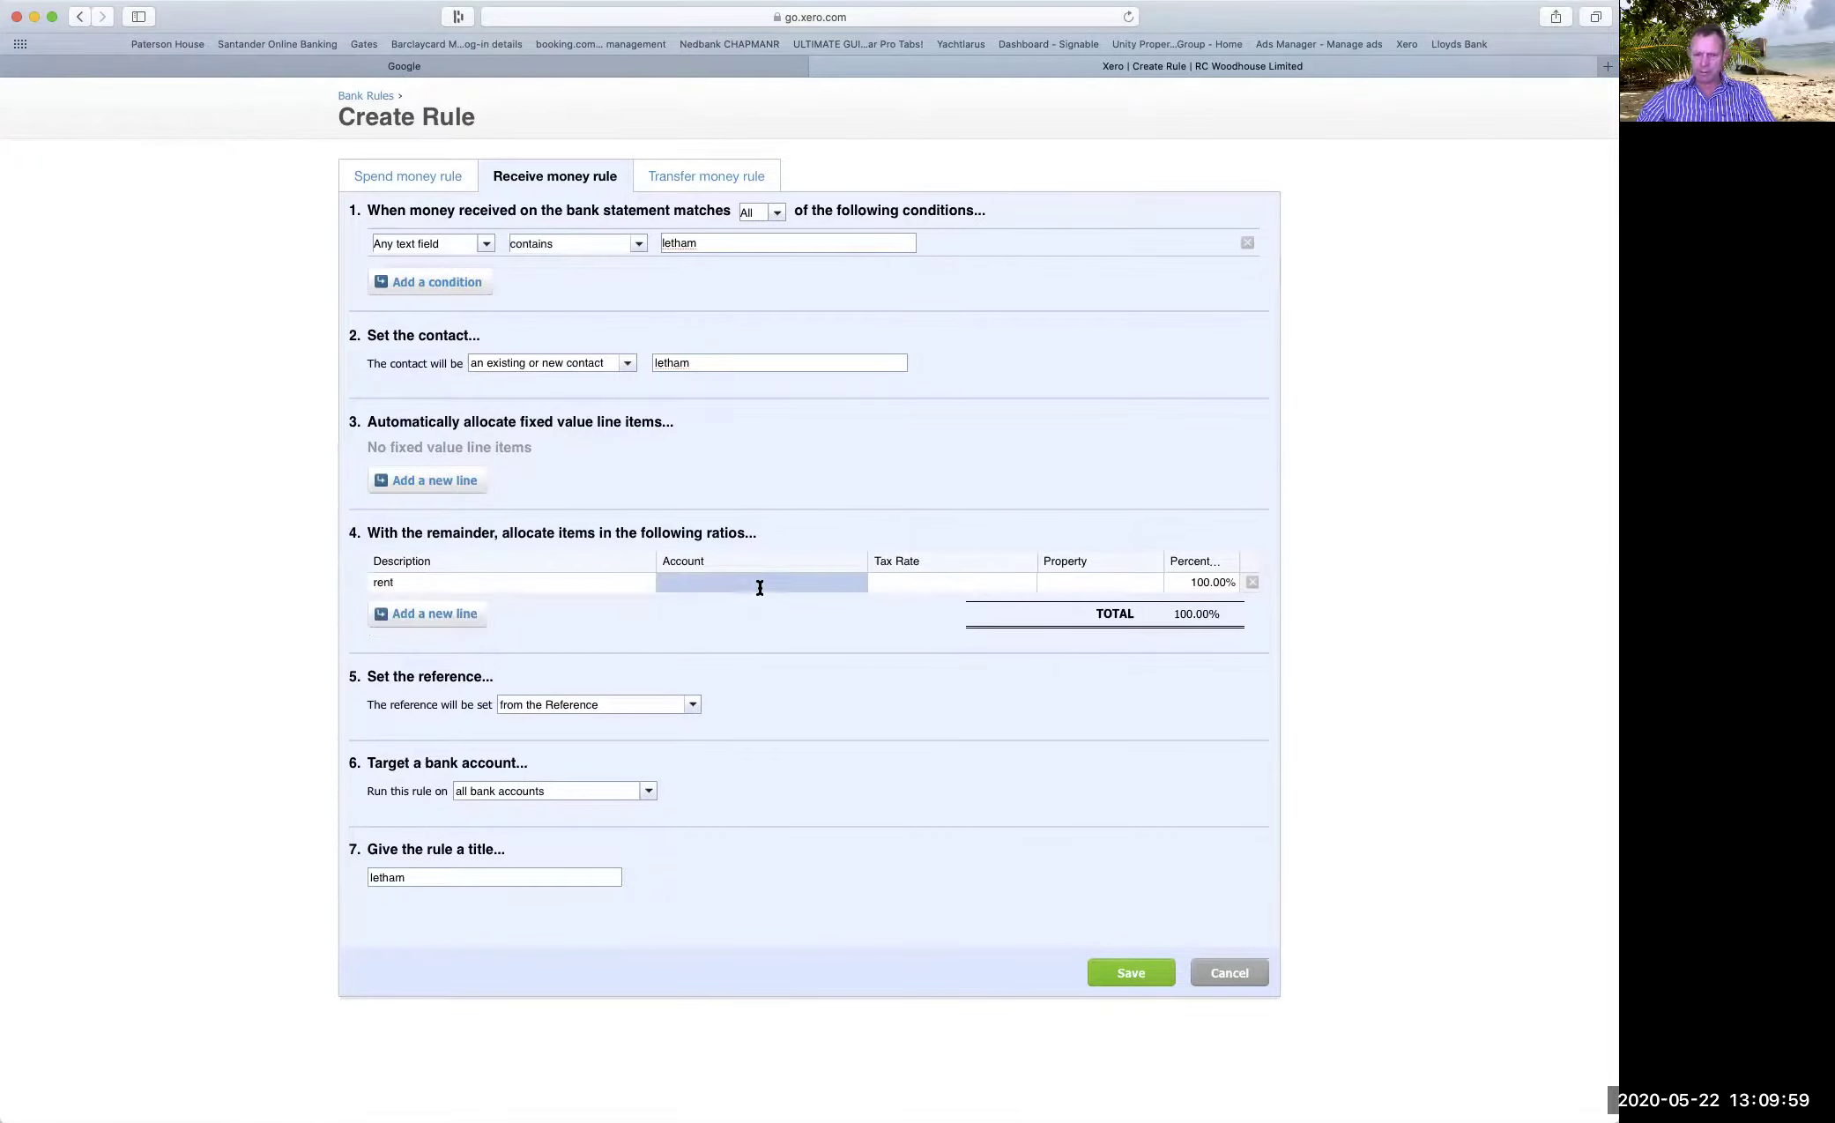
{"action": "type", "text": "200"}
{"action": "key", "text": "Return"}
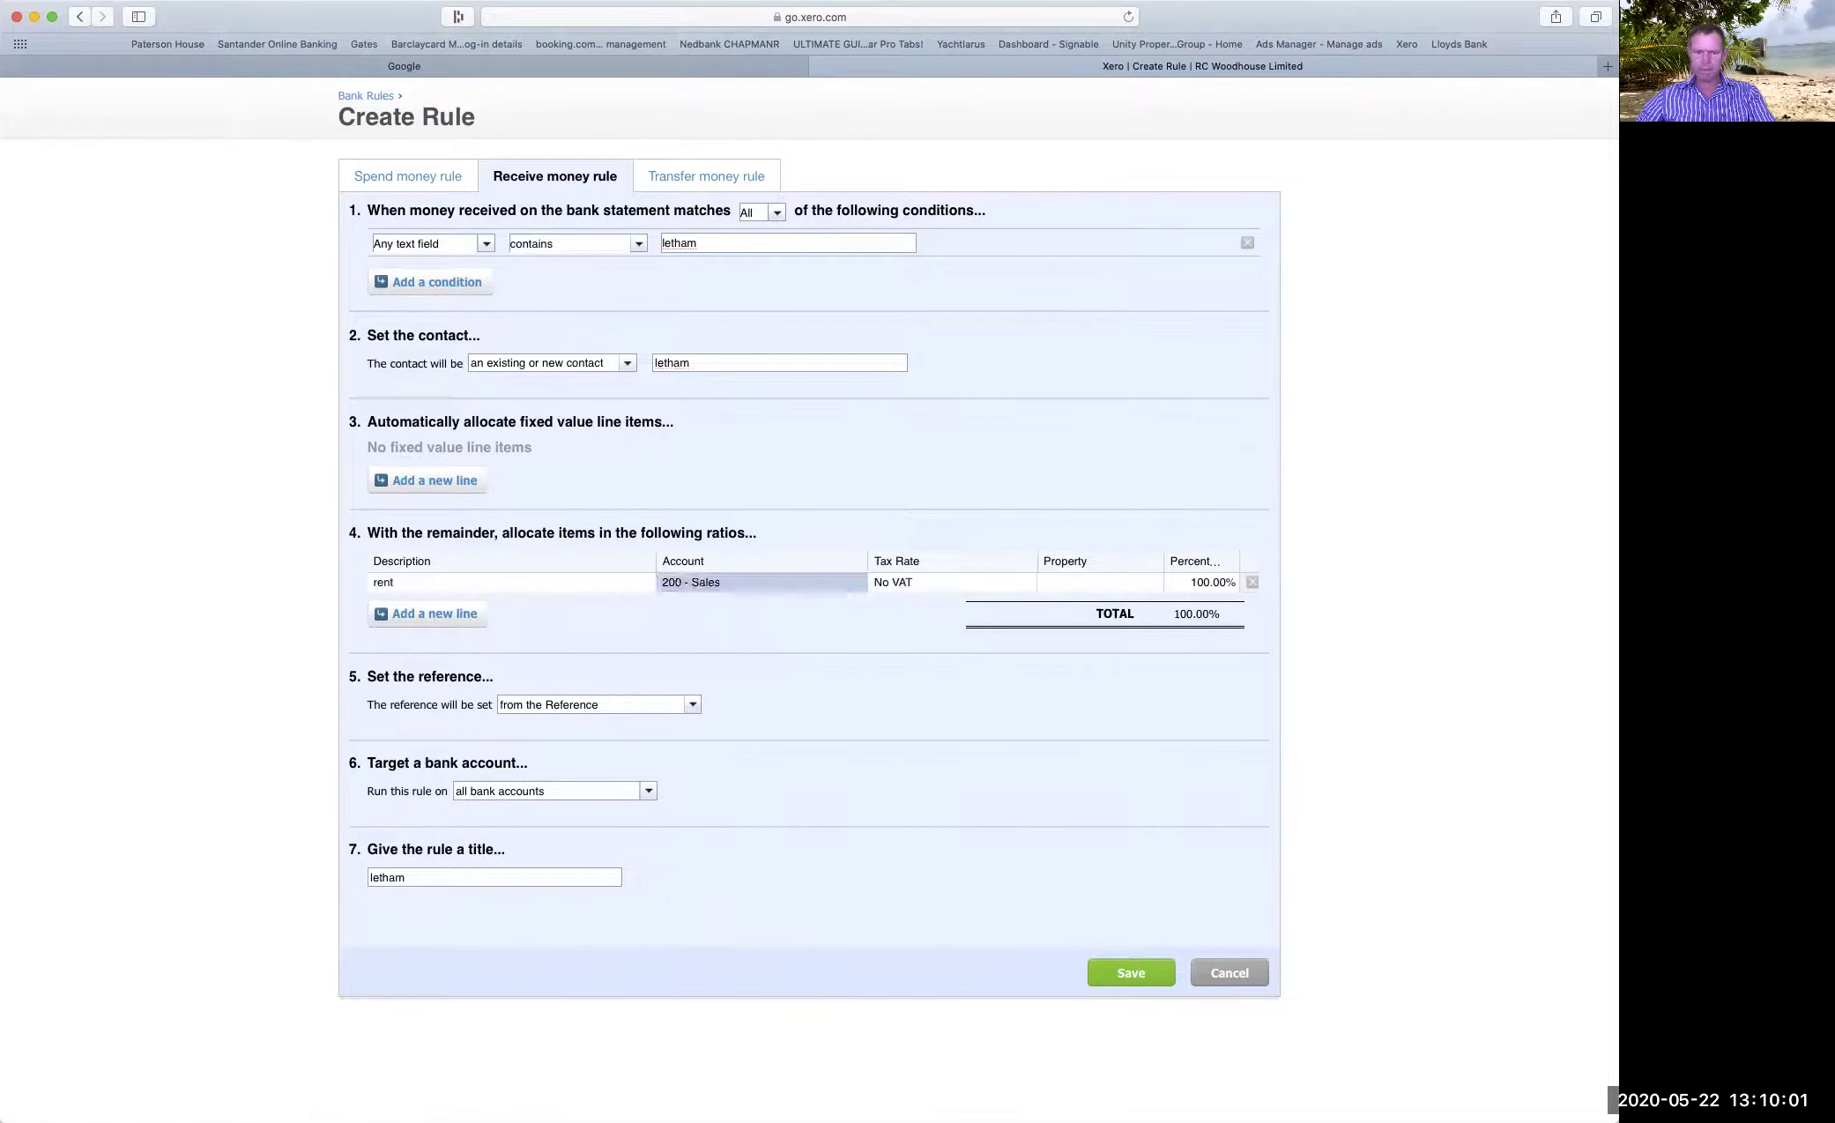
{"action": "left_click", "coordinate": [1118, 584]}
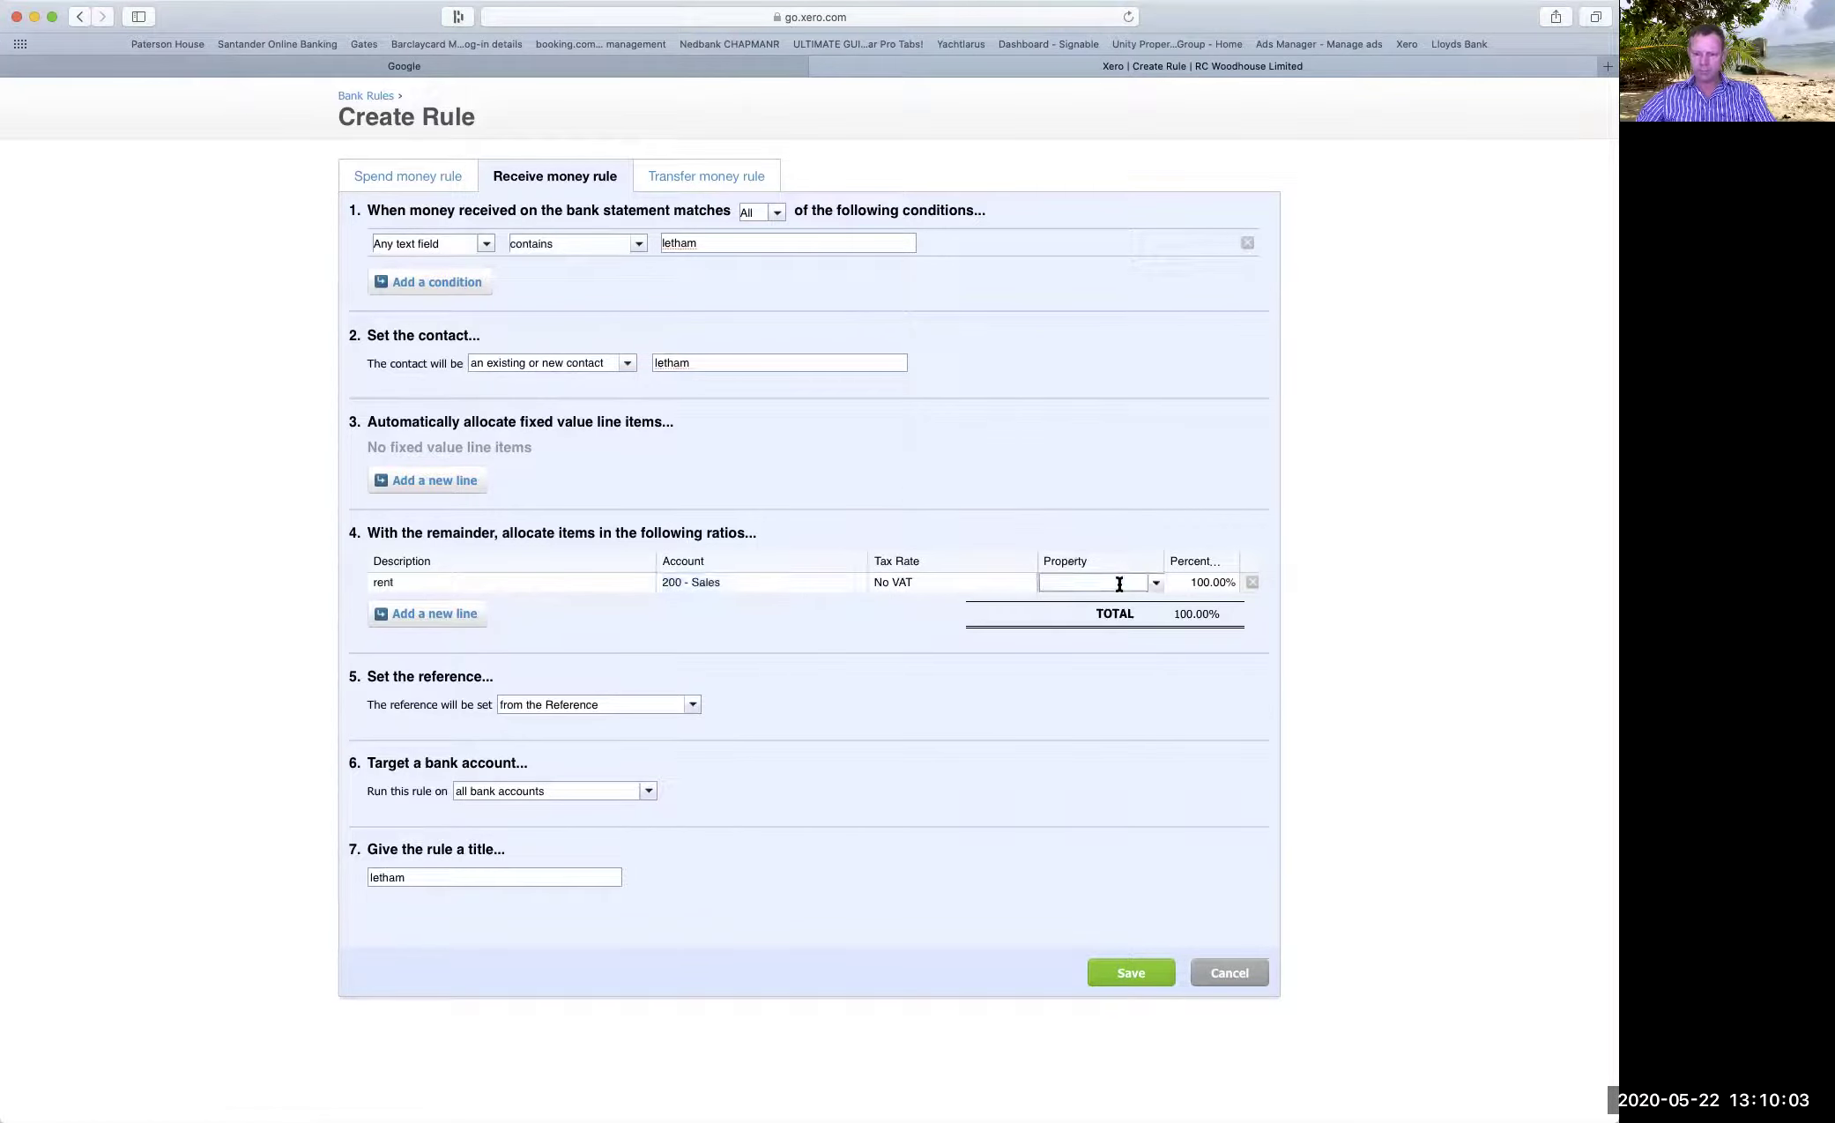
{"action": "type", "text": "154"}
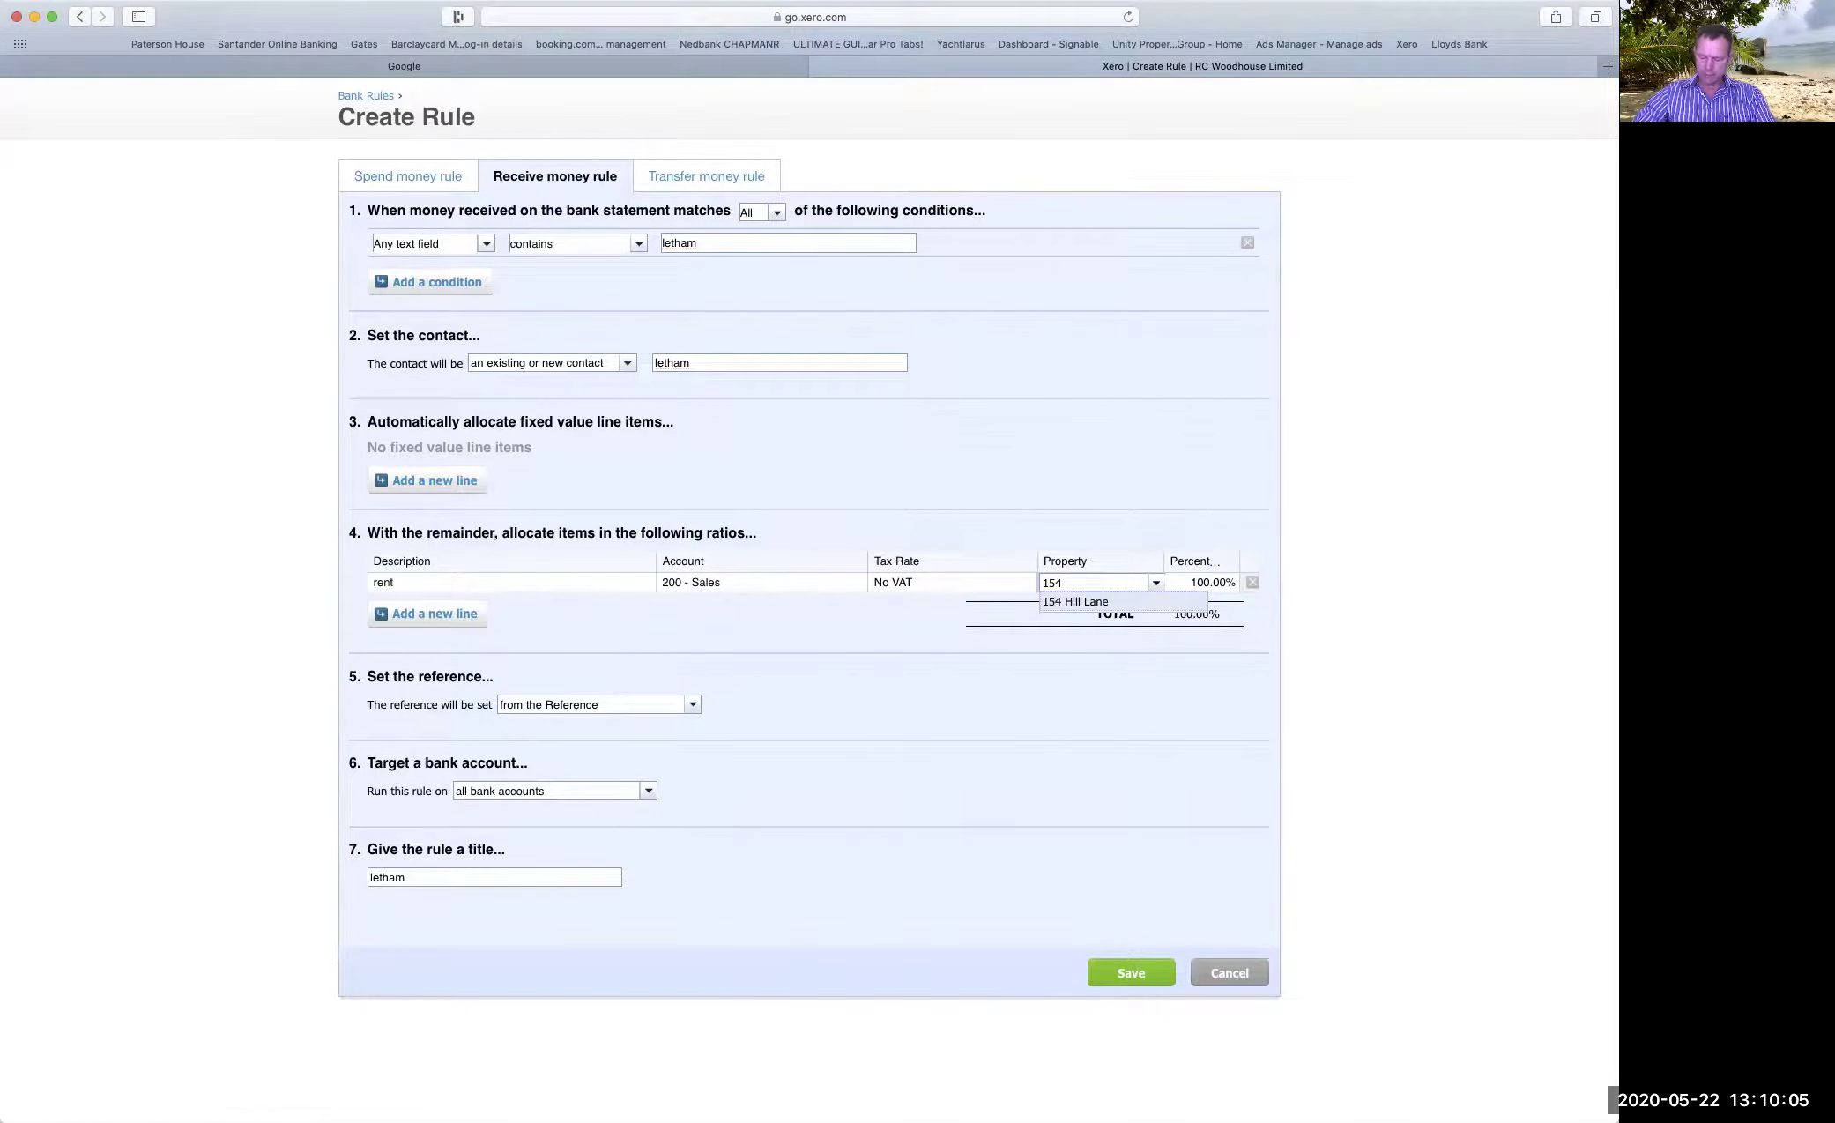
{"action": "key", "text": "Return"}
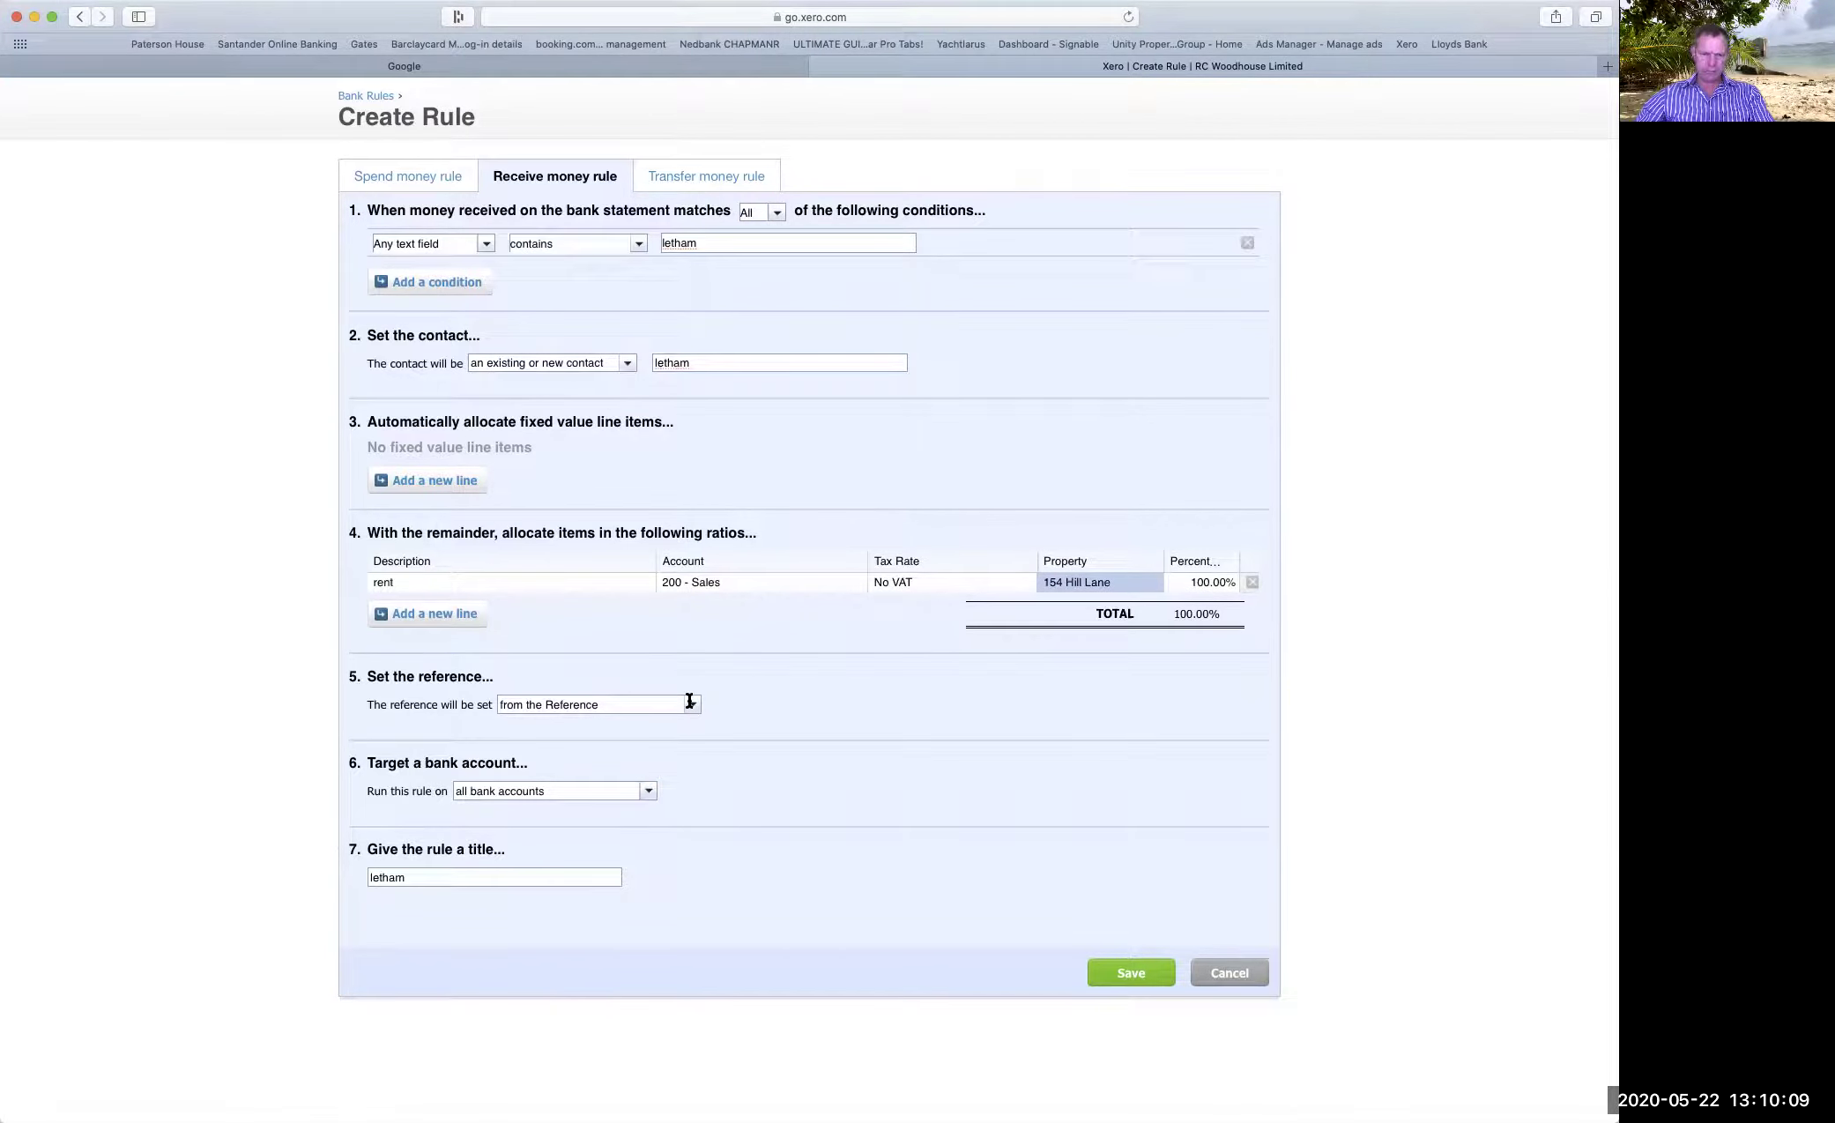
{"action": "left_click", "coordinate": [647, 792]}
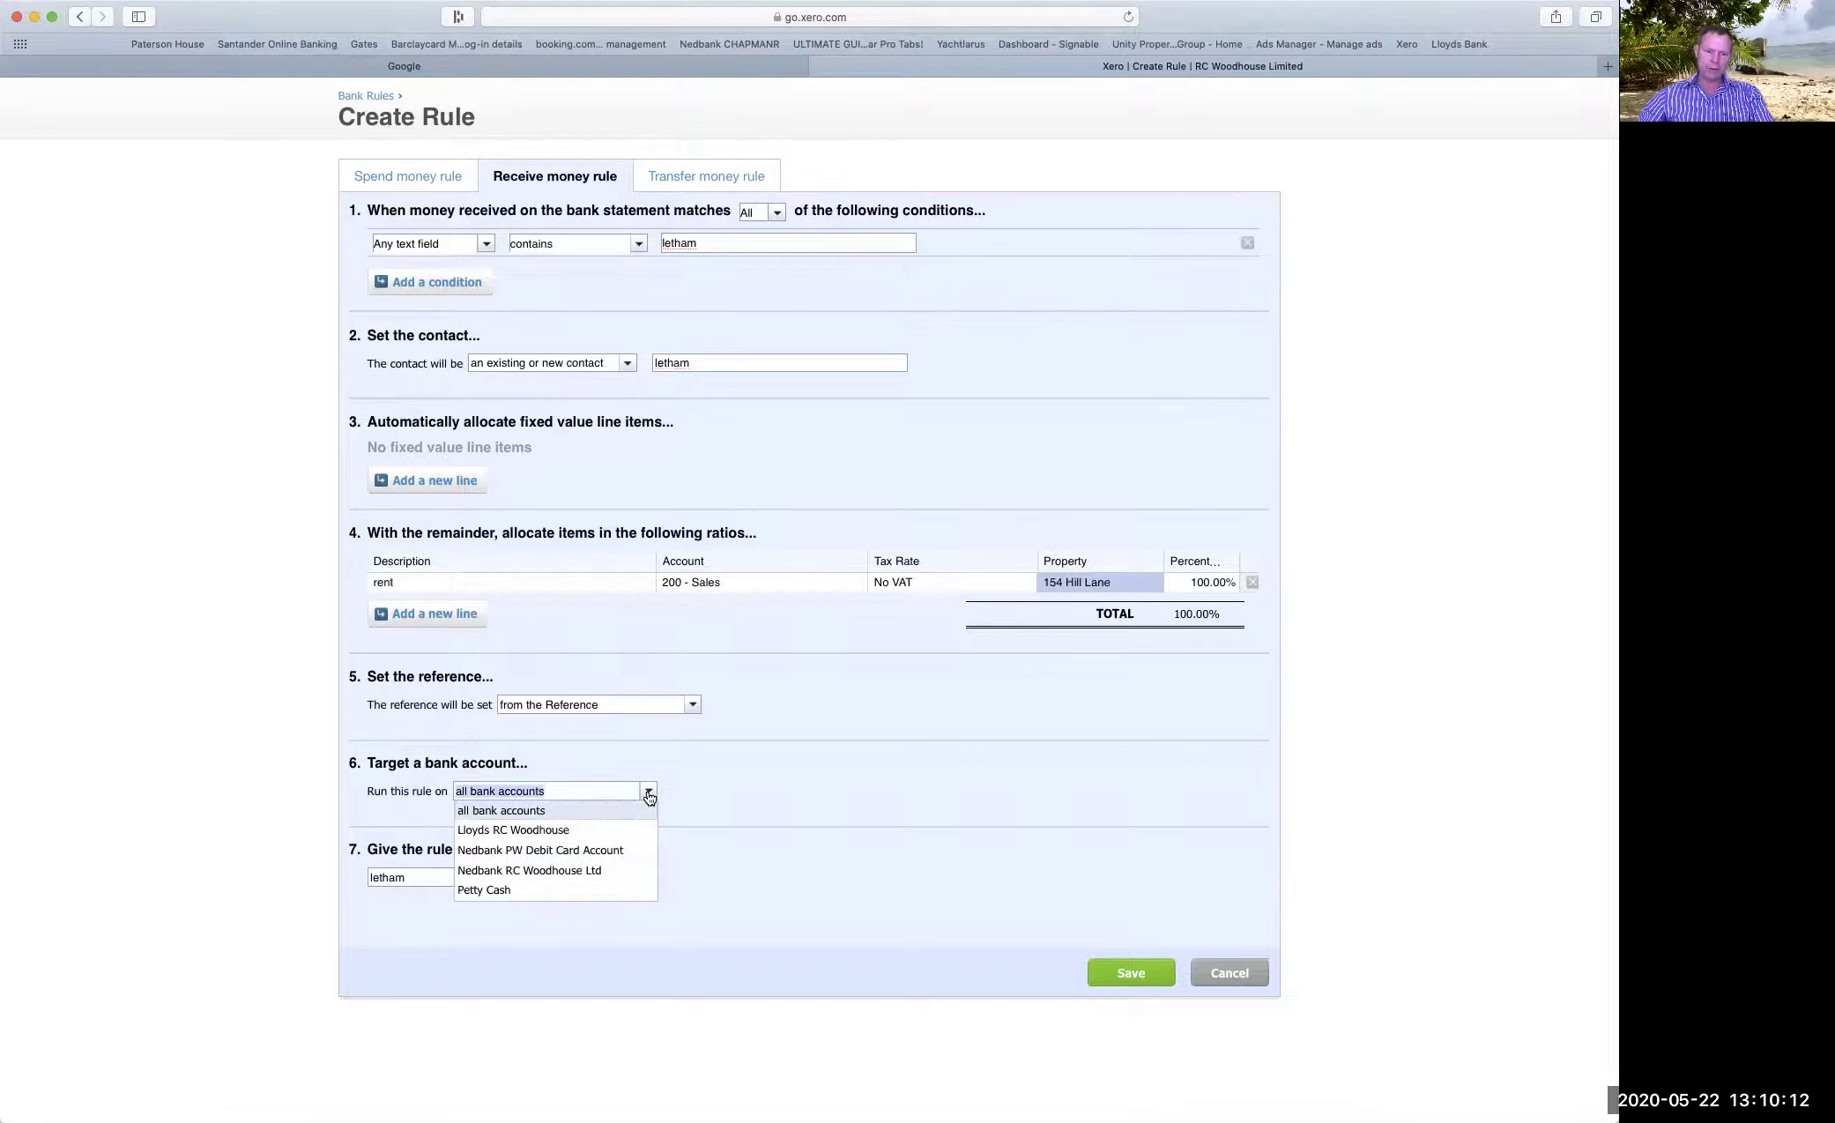
{"action": "left_click", "coordinate": [570, 870]}
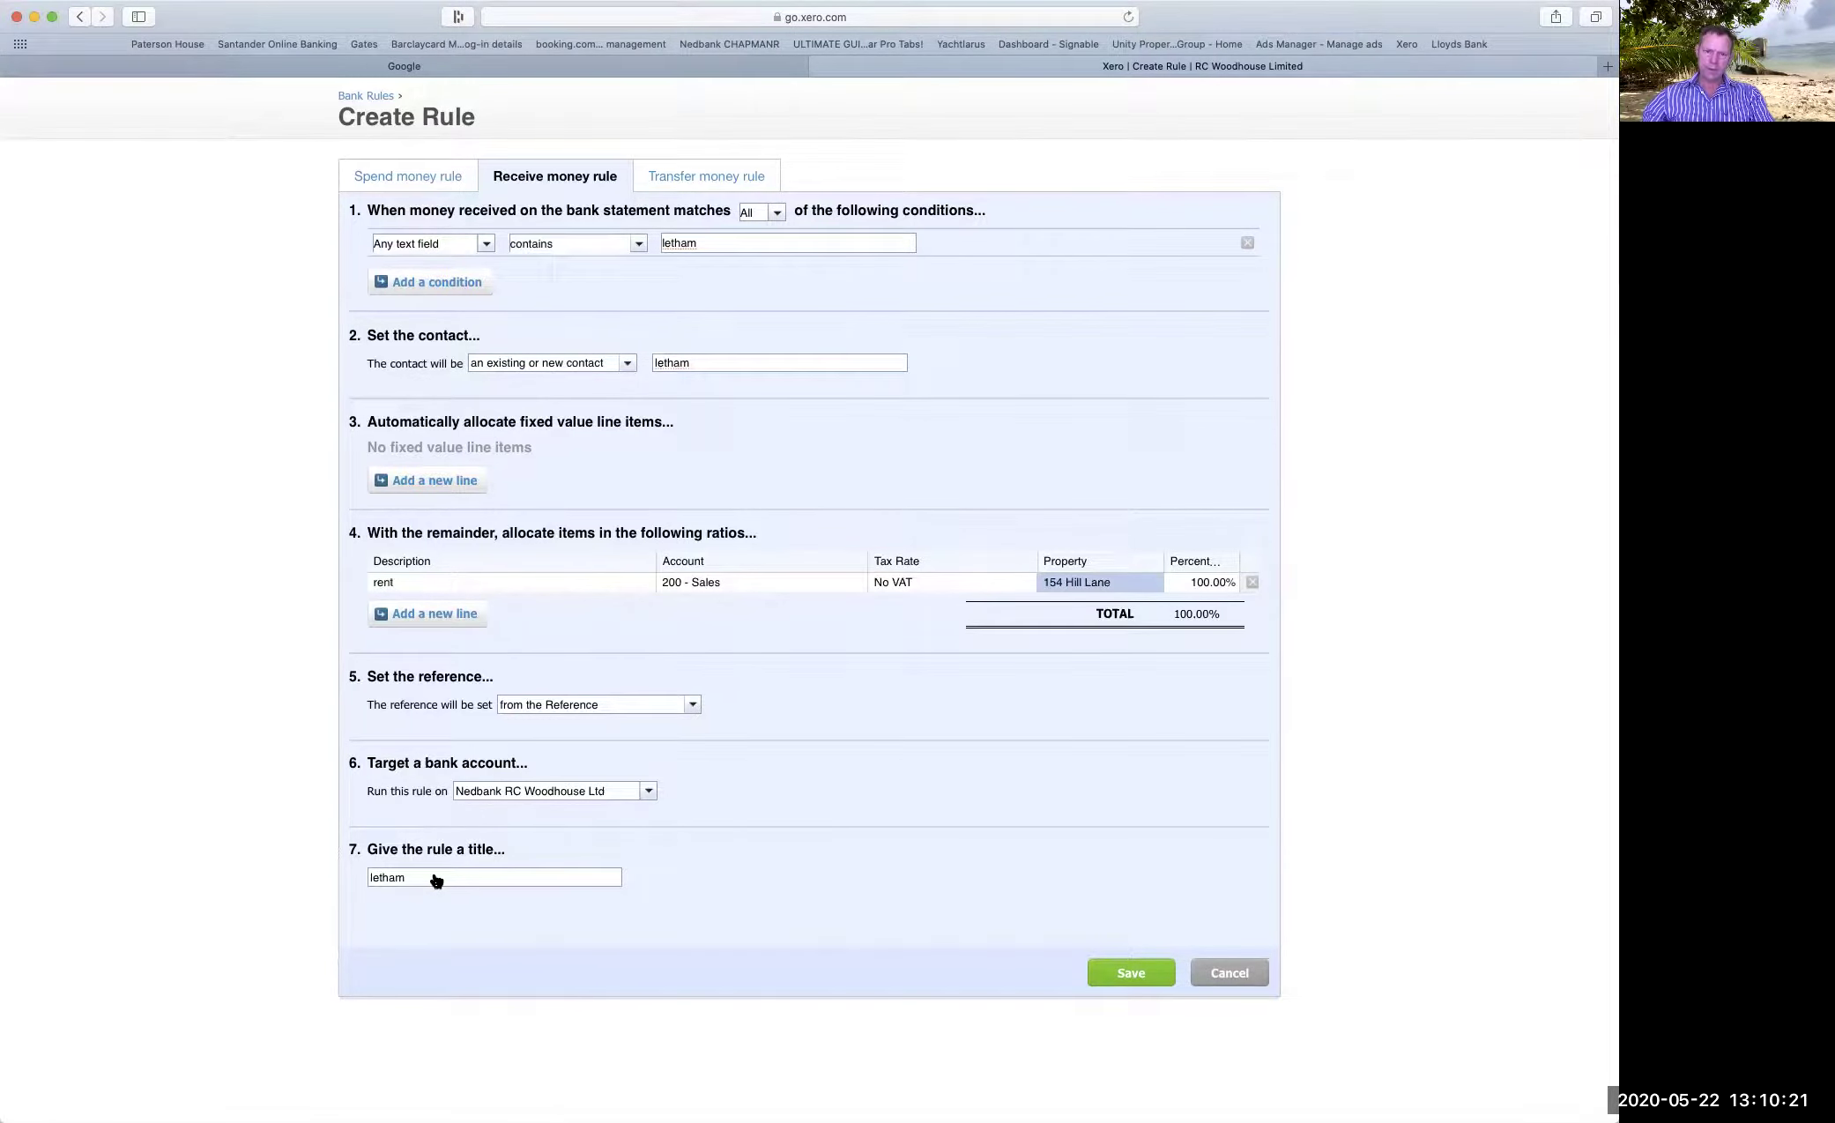
Cancel the new draft rule without saving it.
{"action": "left_click", "coordinate": [1214, 976]}
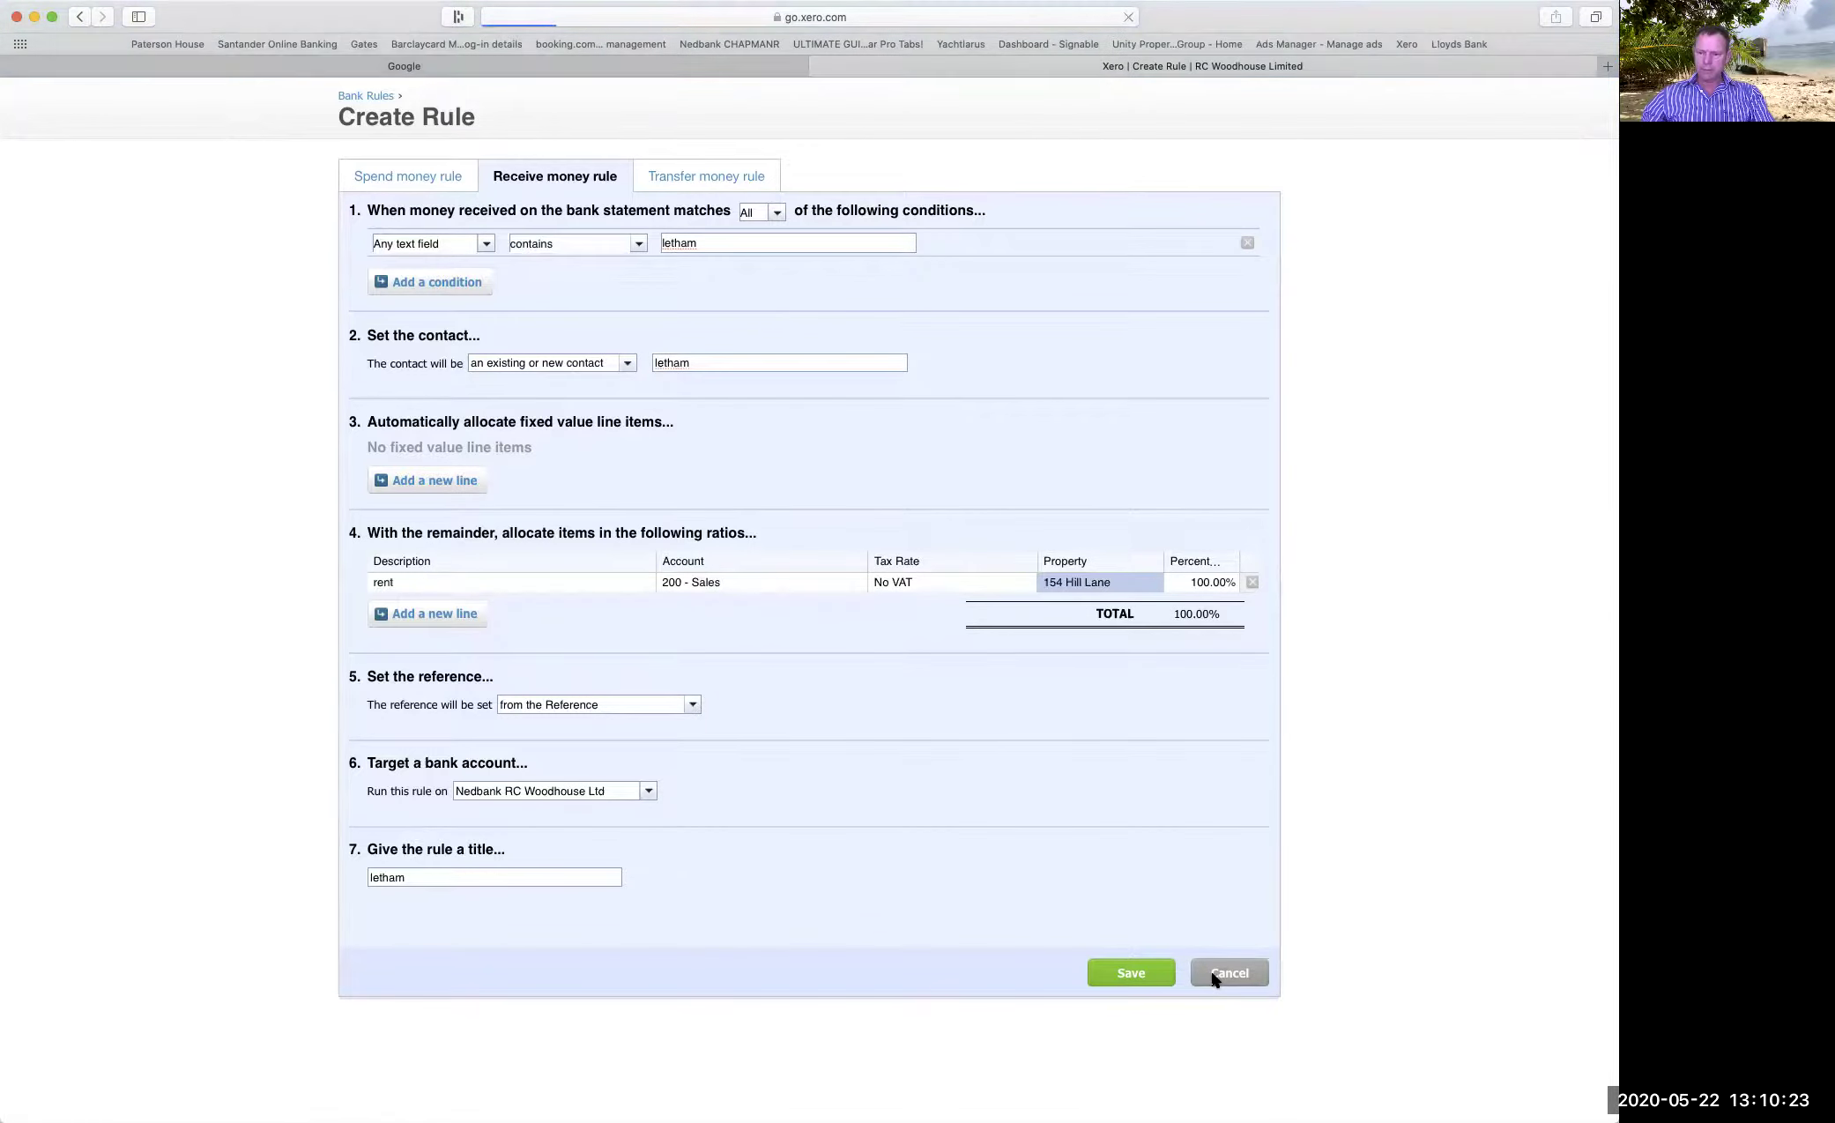
{"action": "scroll", "coordinate": [592, 561], "scroll_direction": "down", "scroll_amount": 5}
{"action": "scroll", "coordinate": [598, 583], "scroll_direction": "down", "scroll_amount": 8}
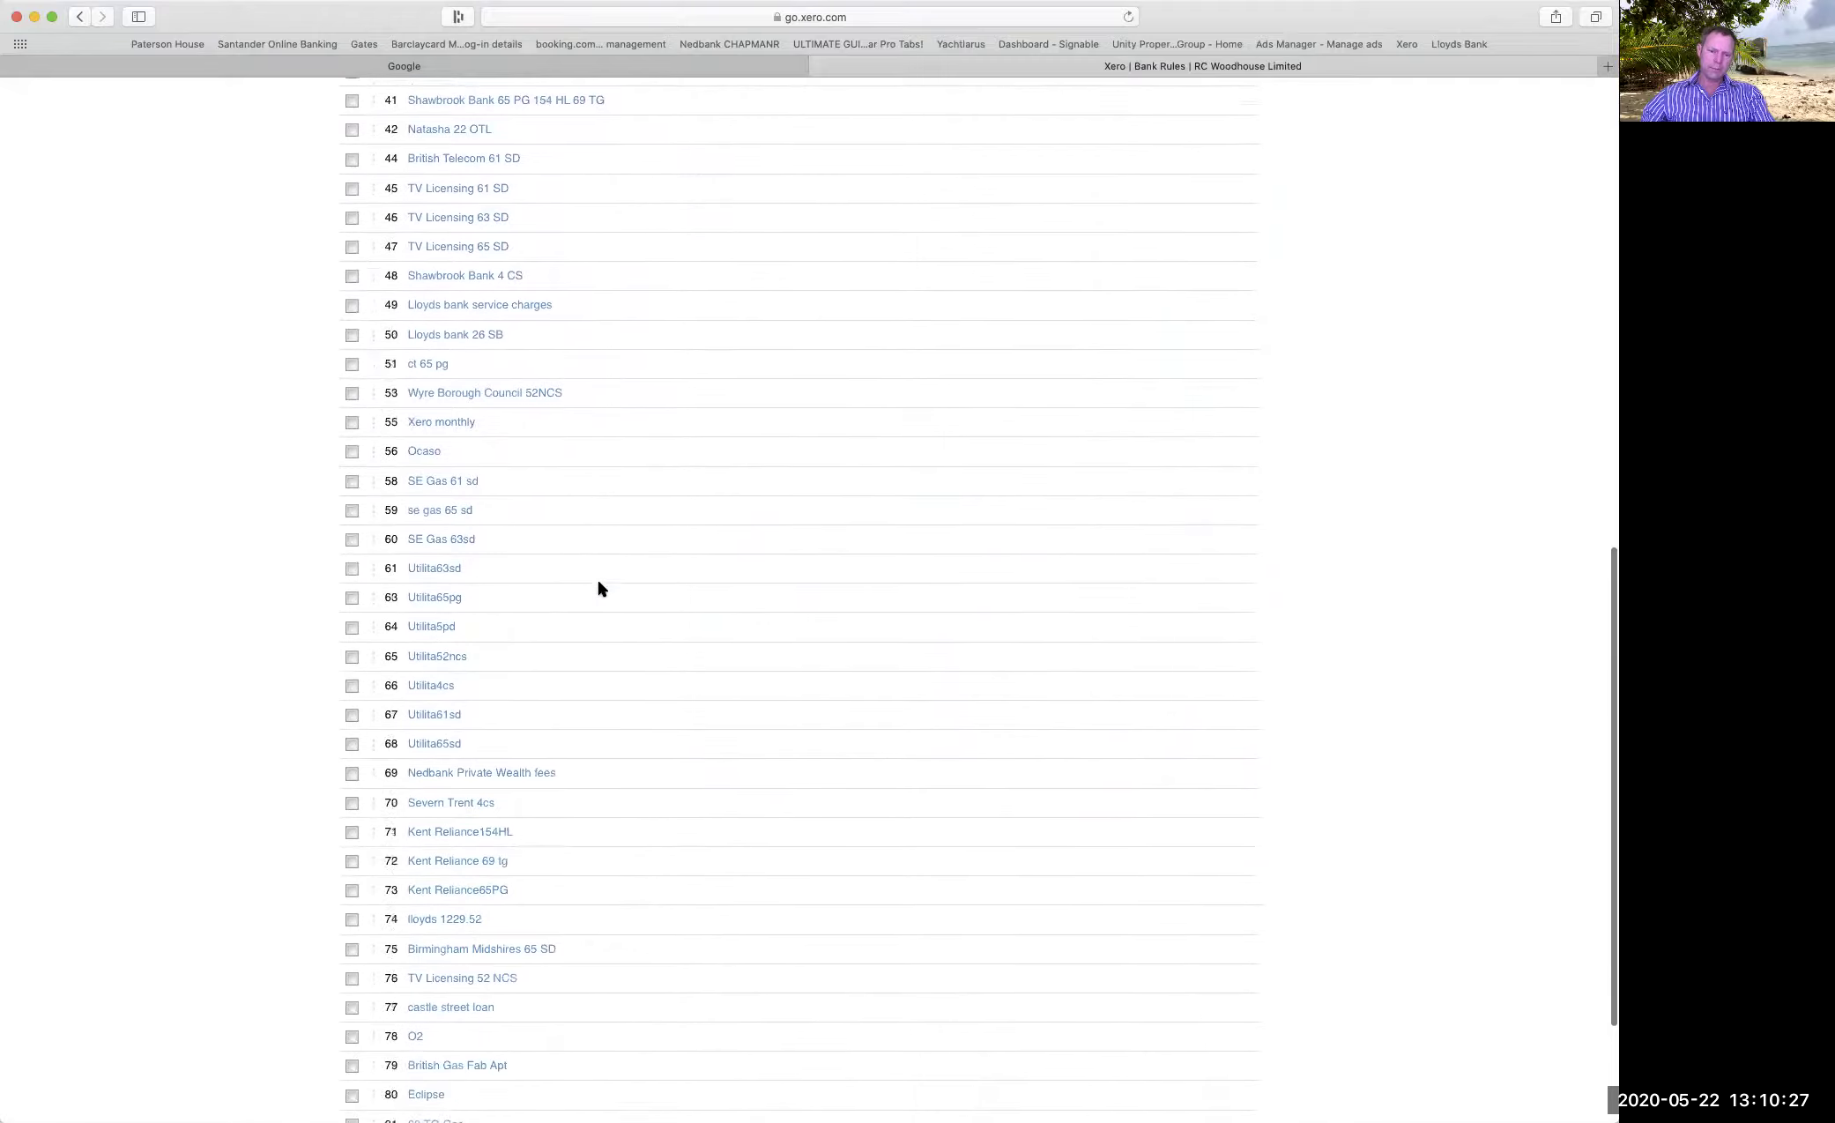
{"action": "scroll", "coordinate": [598, 582], "scroll_direction": "up", "scroll_amount": 15}
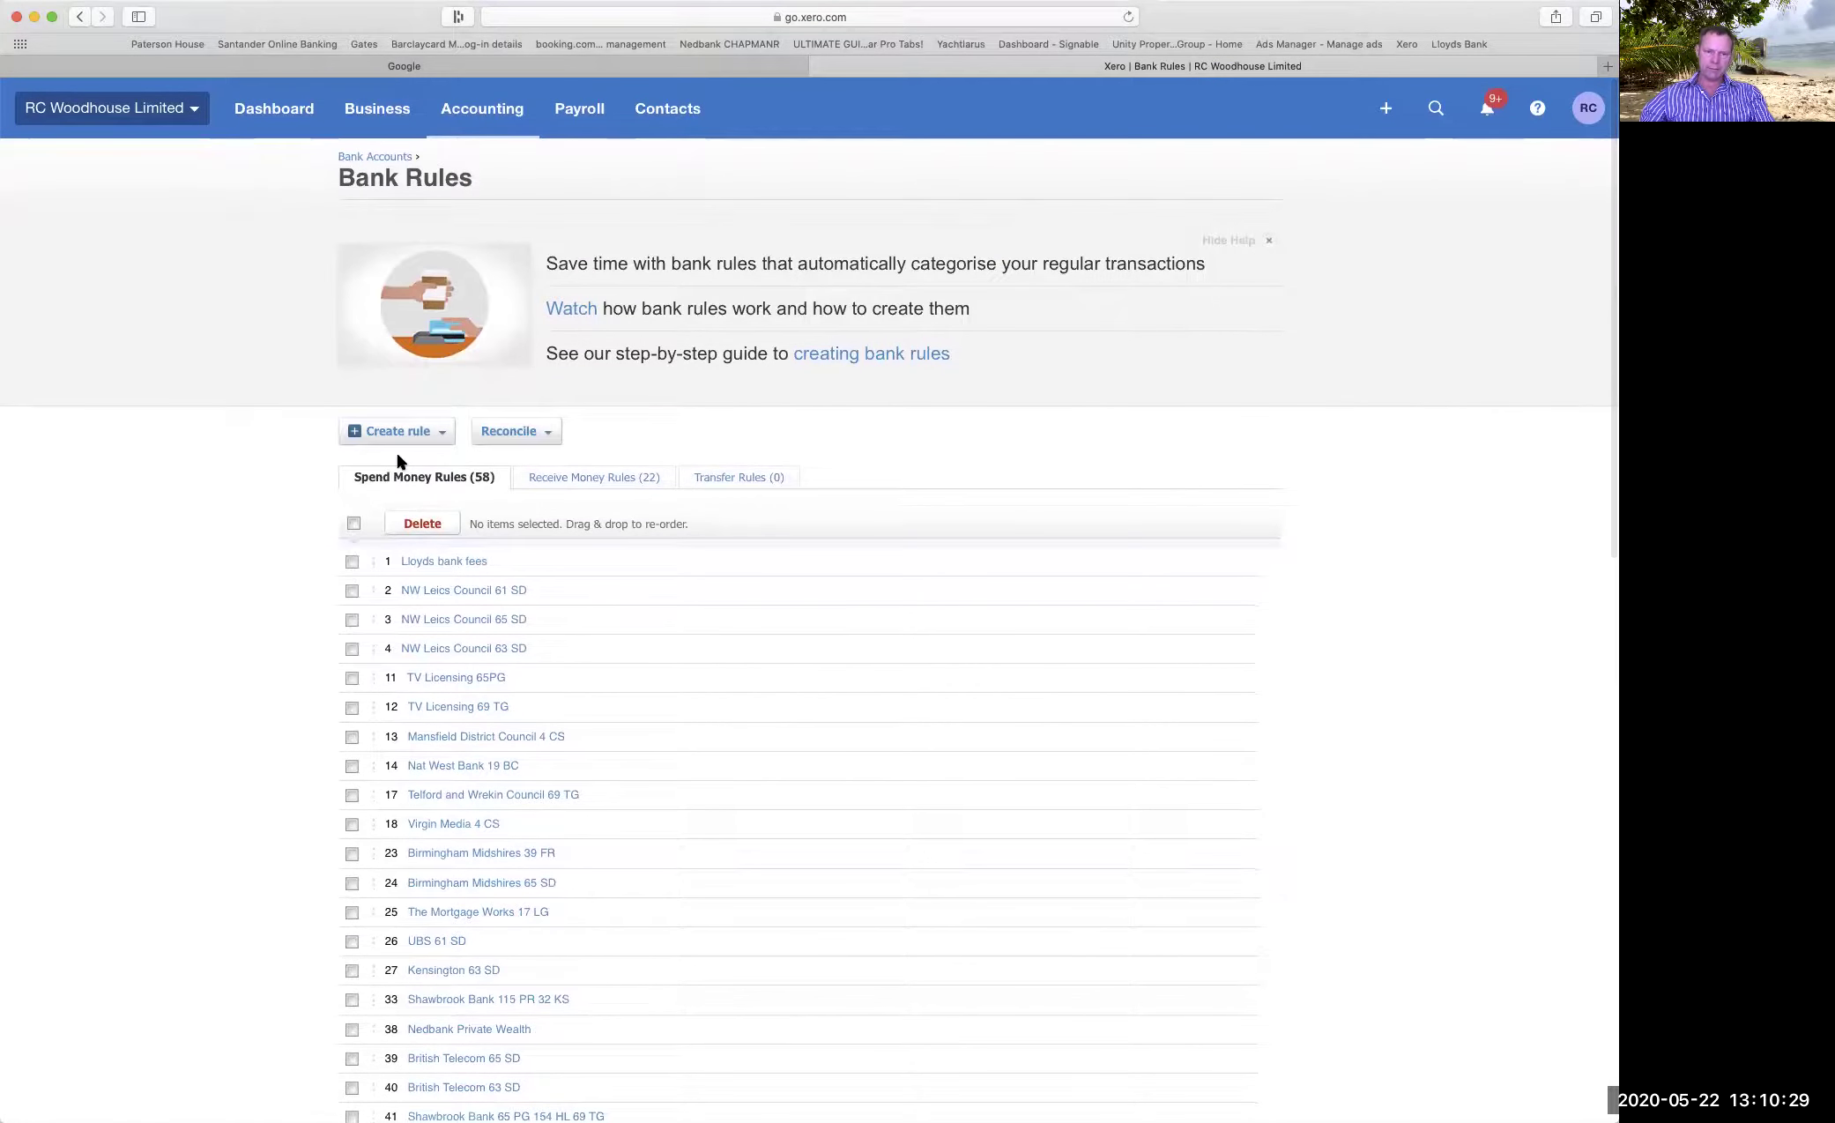
{"action": "left_click", "coordinate": [589, 477]}
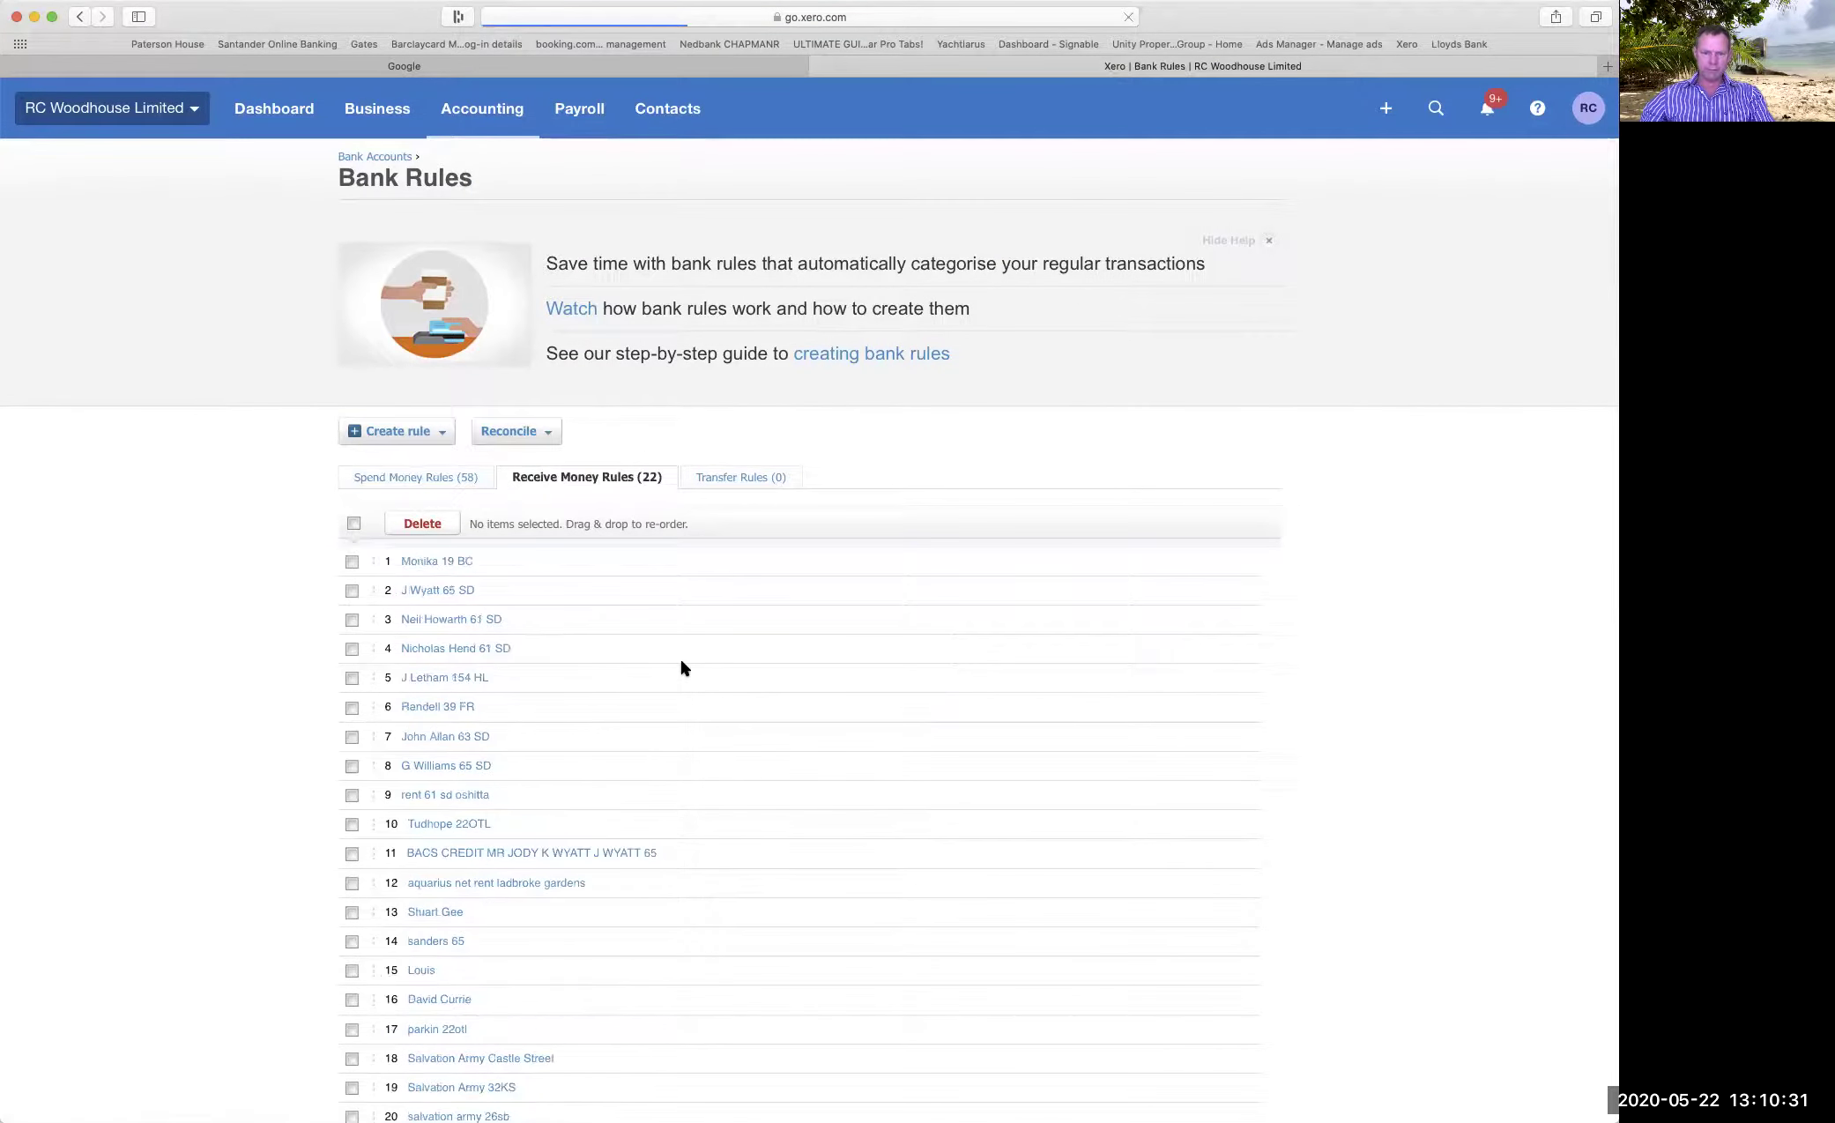
{"action": "scroll", "coordinate": [679, 655], "scroll_direction": "down", "scroll_amount": 2}
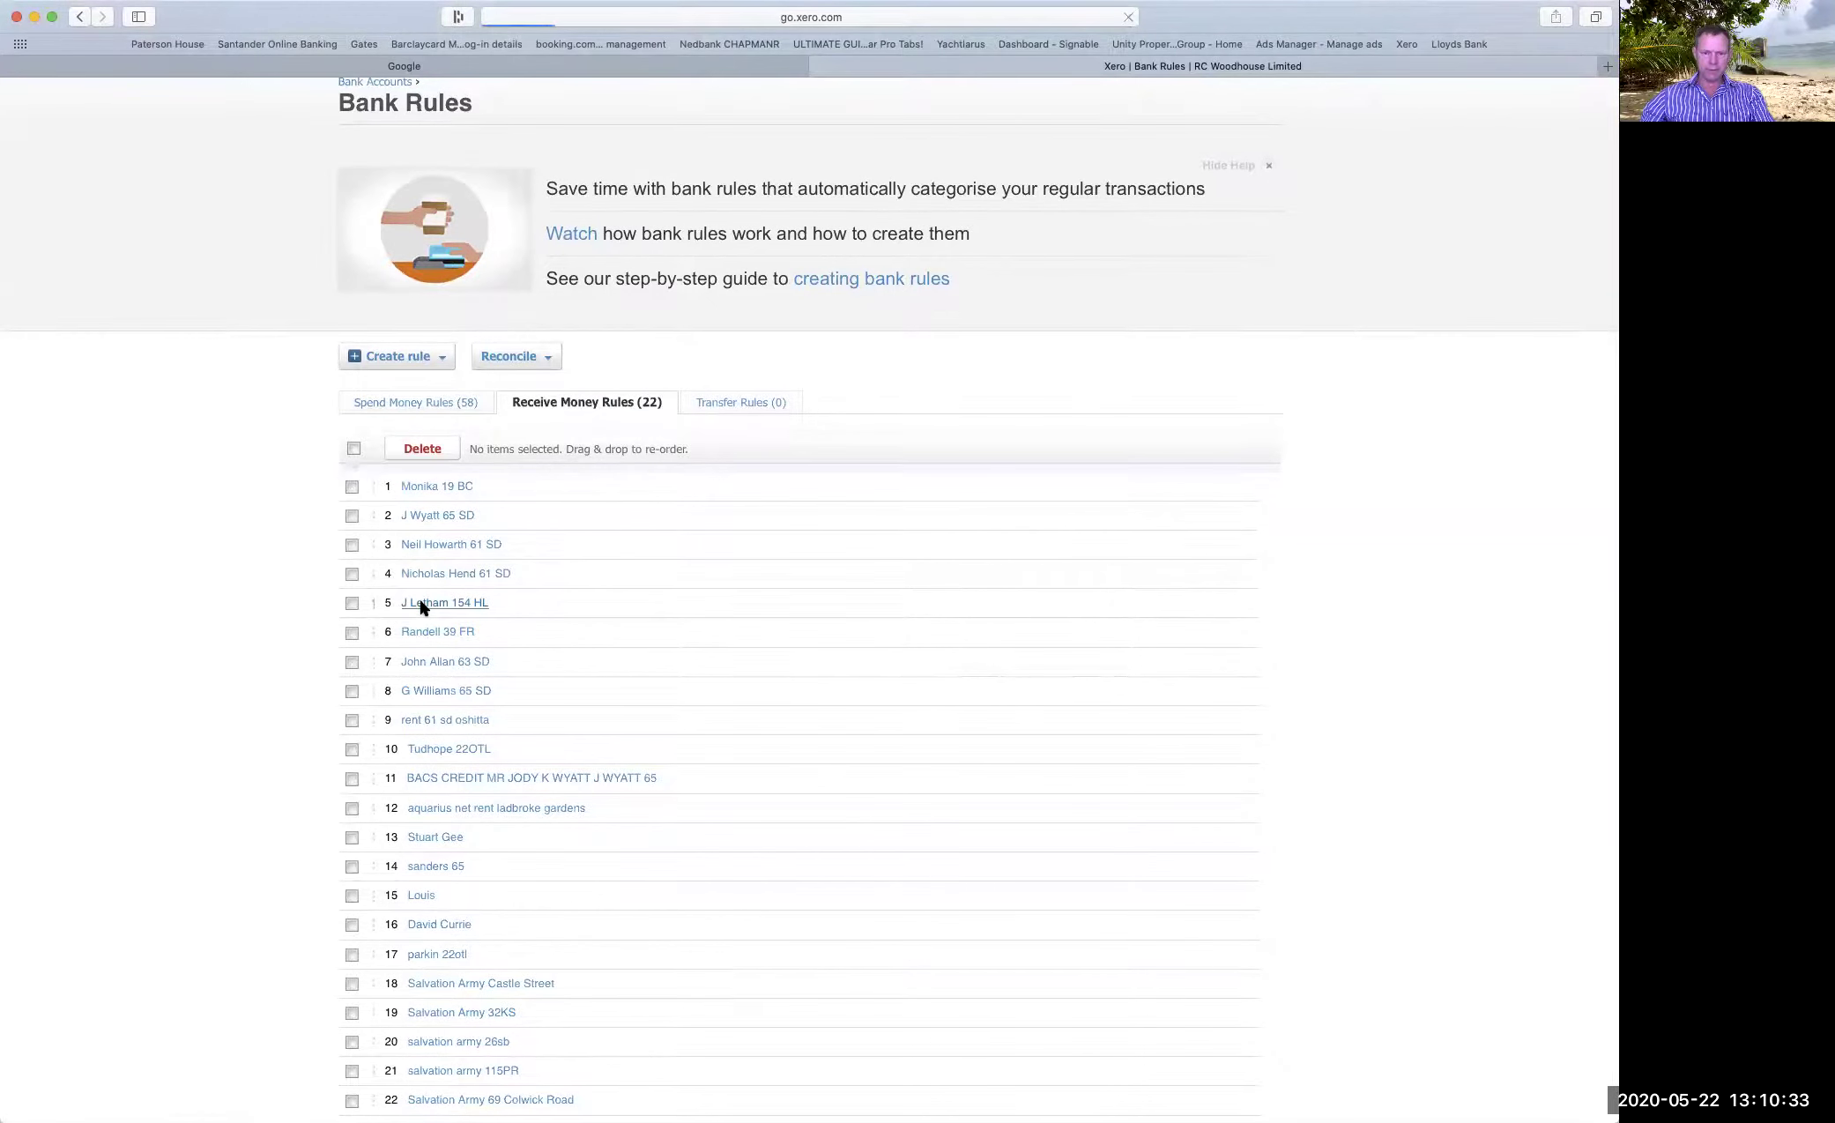
{"action": "left_click", "coordinate": [432, 603]}
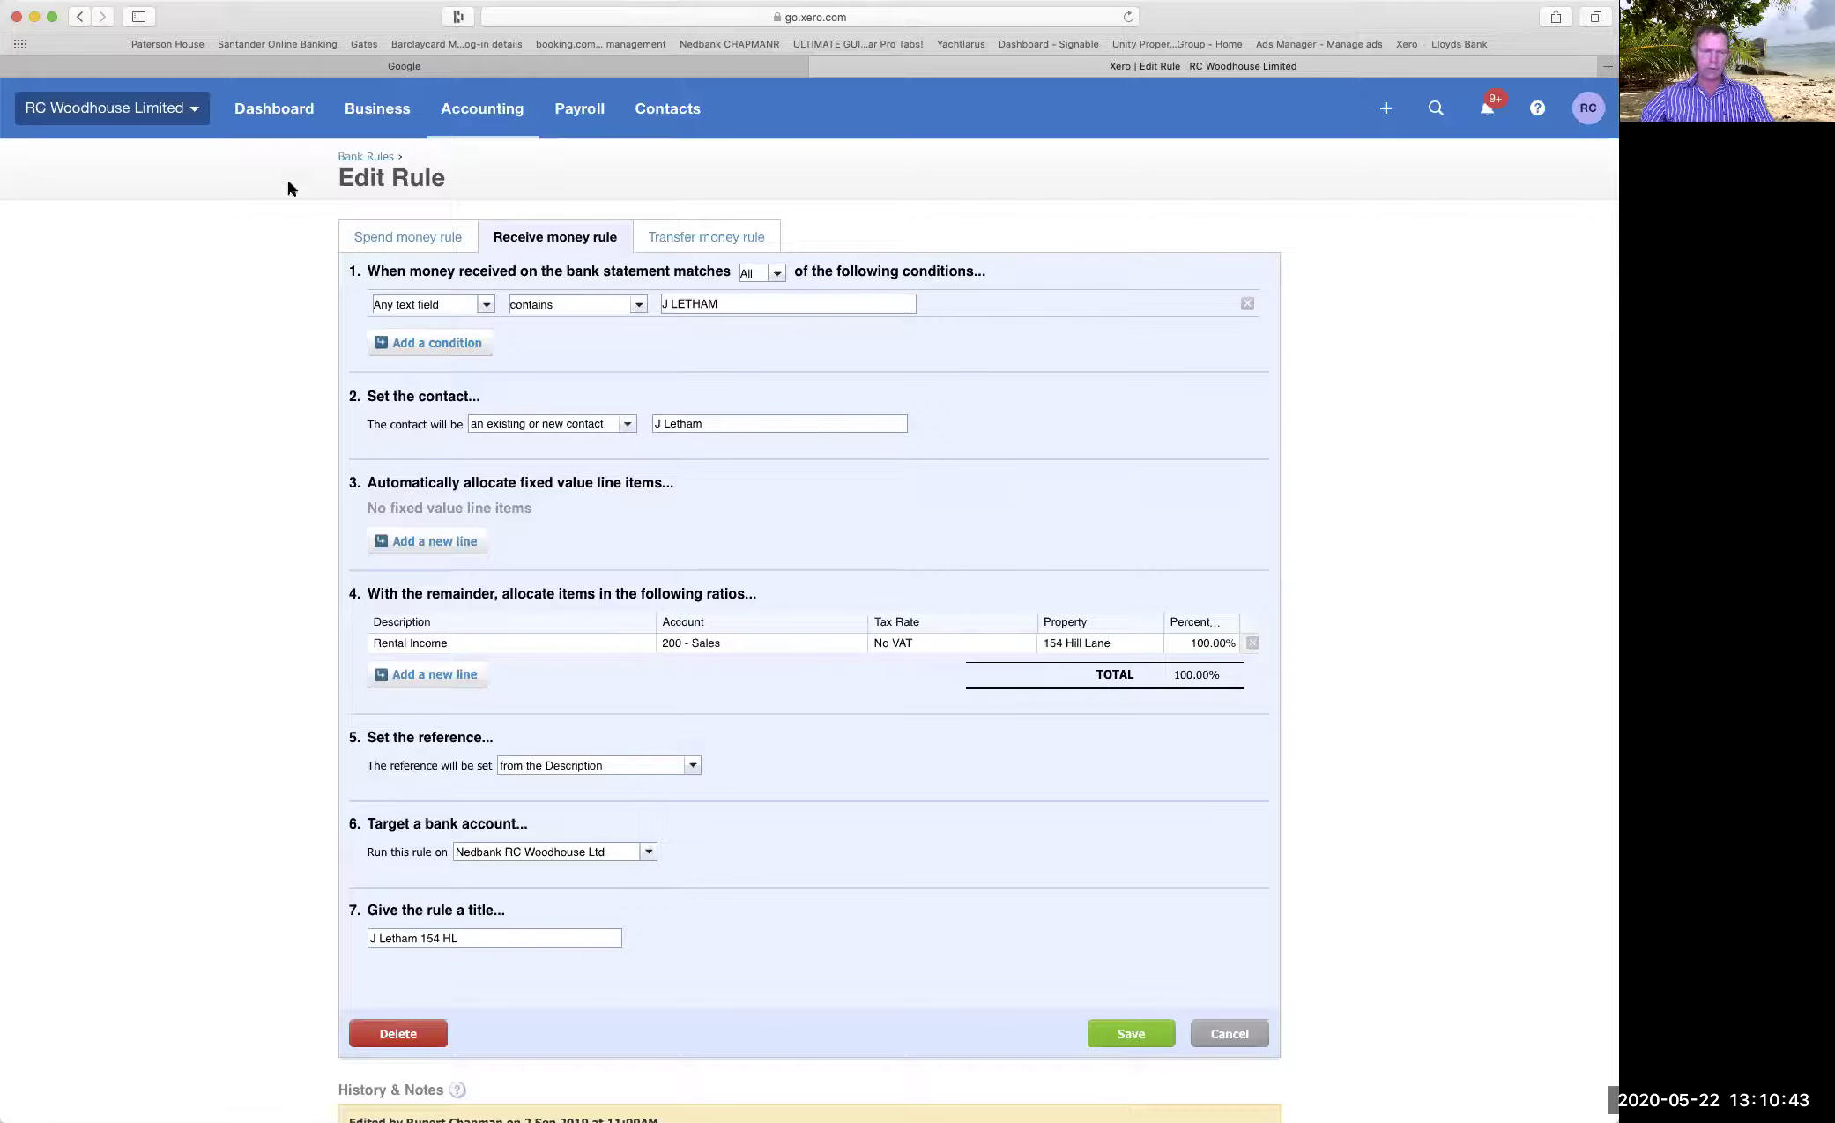
Review the Nedbank RC Woodhouse Ltd bank statement lines, all reconciled, closing balance 10,553.16.
{"action": "left_click", "coordinate": [266, 108]}
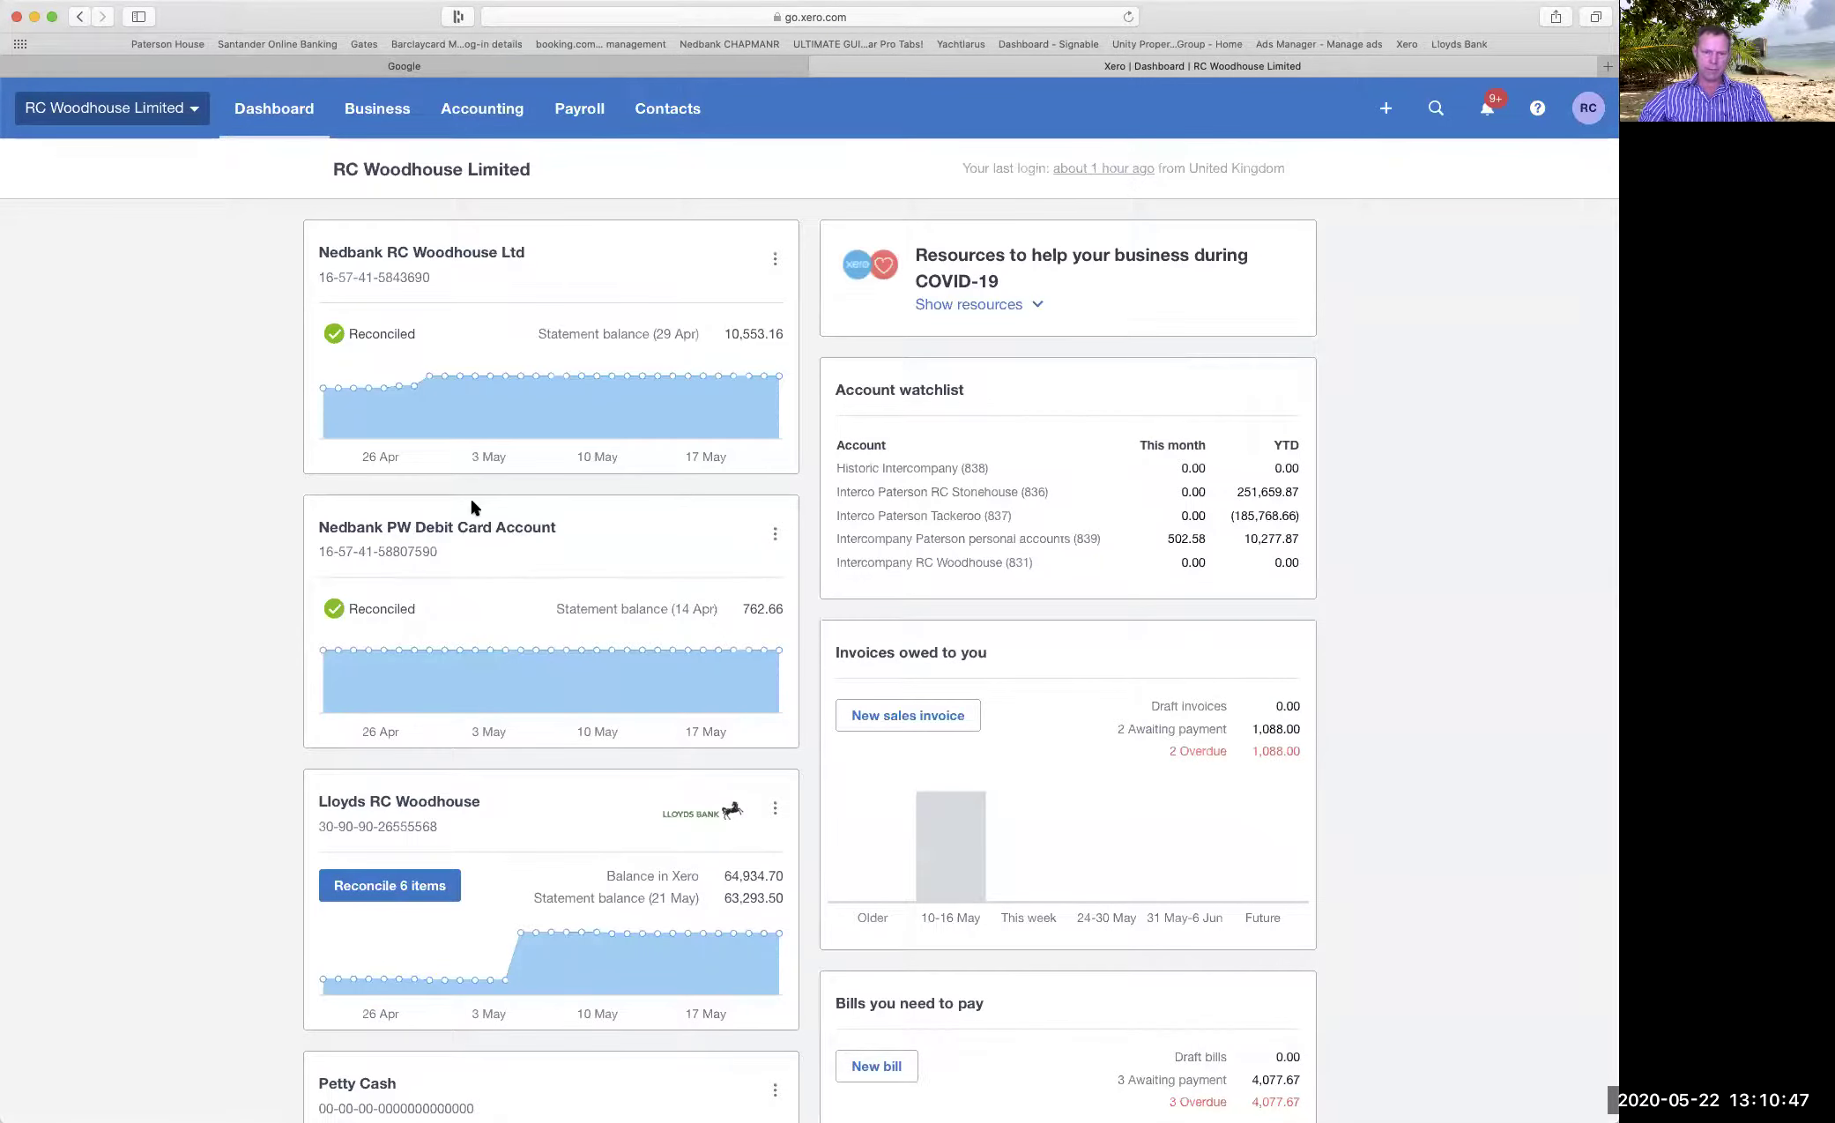
{"action": "scroll", "coordinate": [470, 496], "scroll_direction": "down", "scroll_amount": 2}
{"action": "left_click", "coordinate": [477, 179]}
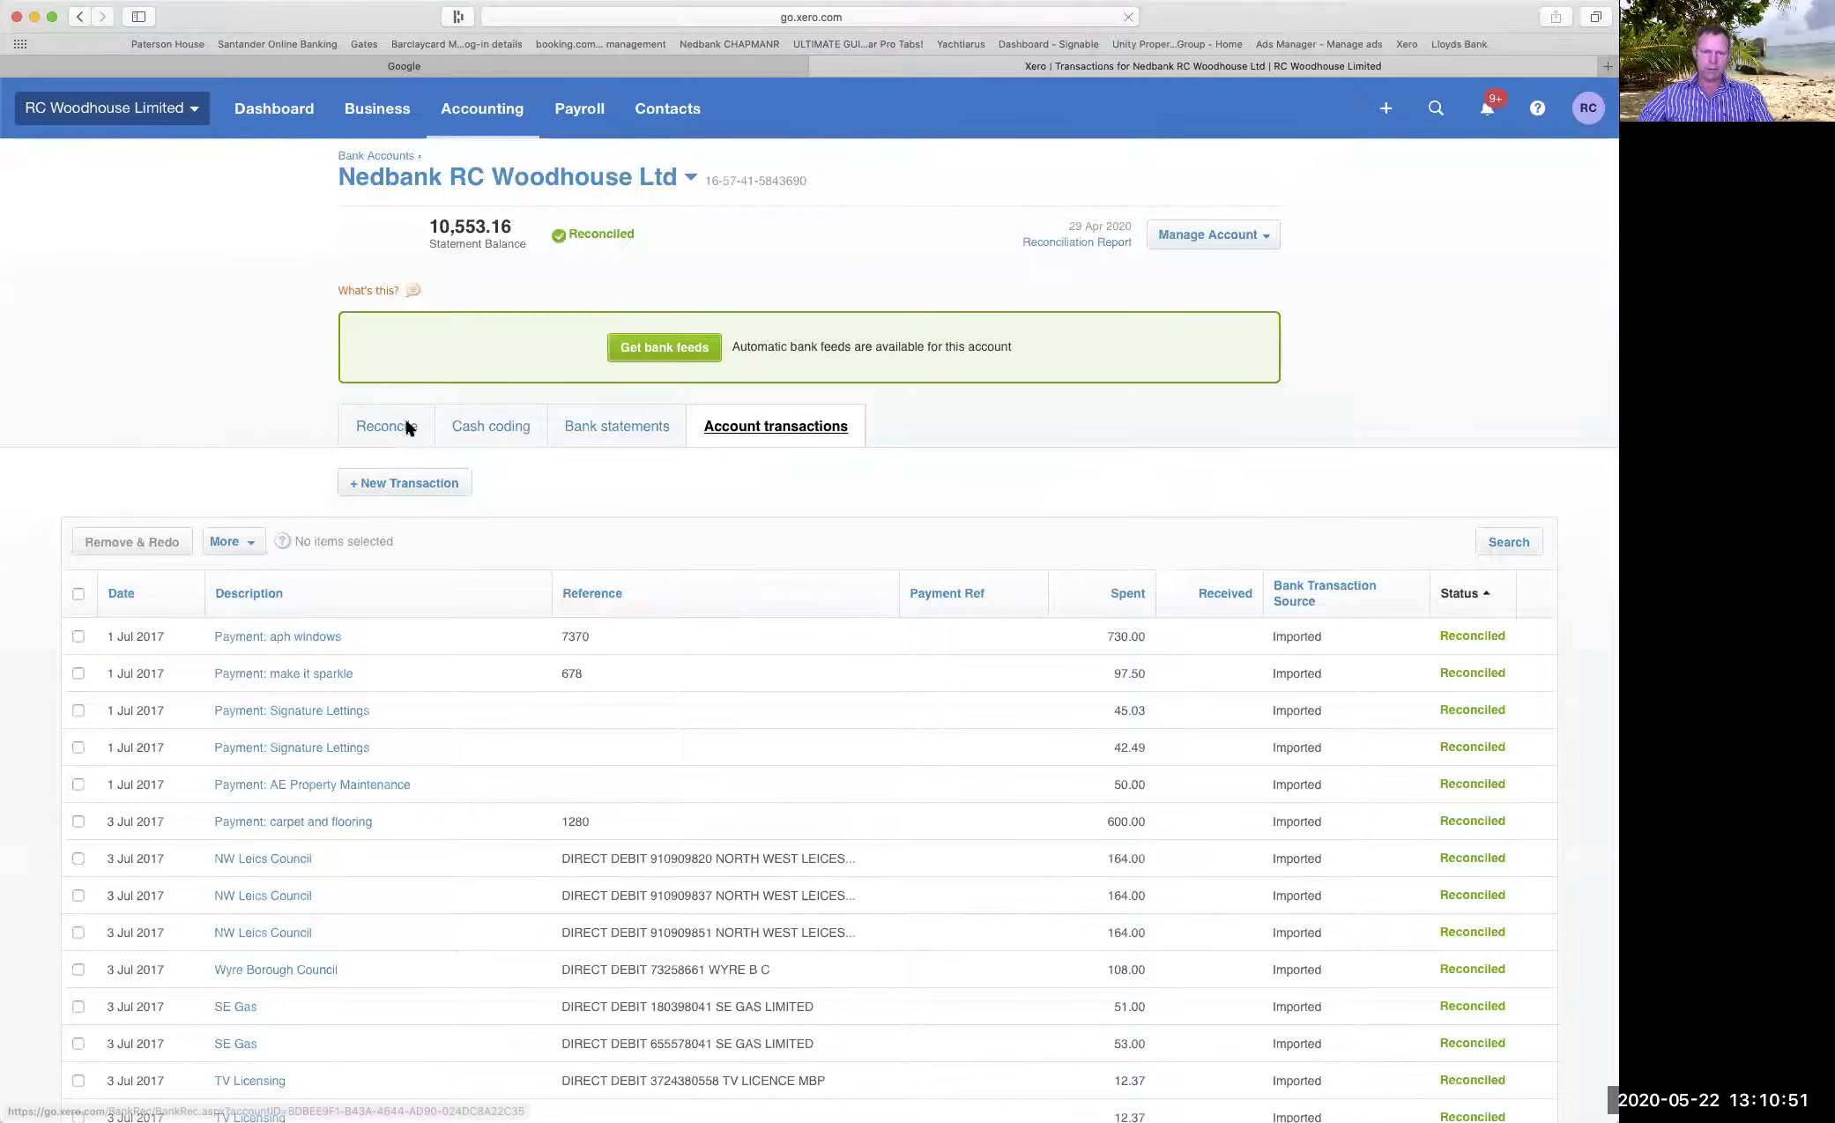
{"action": "left_click", "coordinate": [405, 426]}
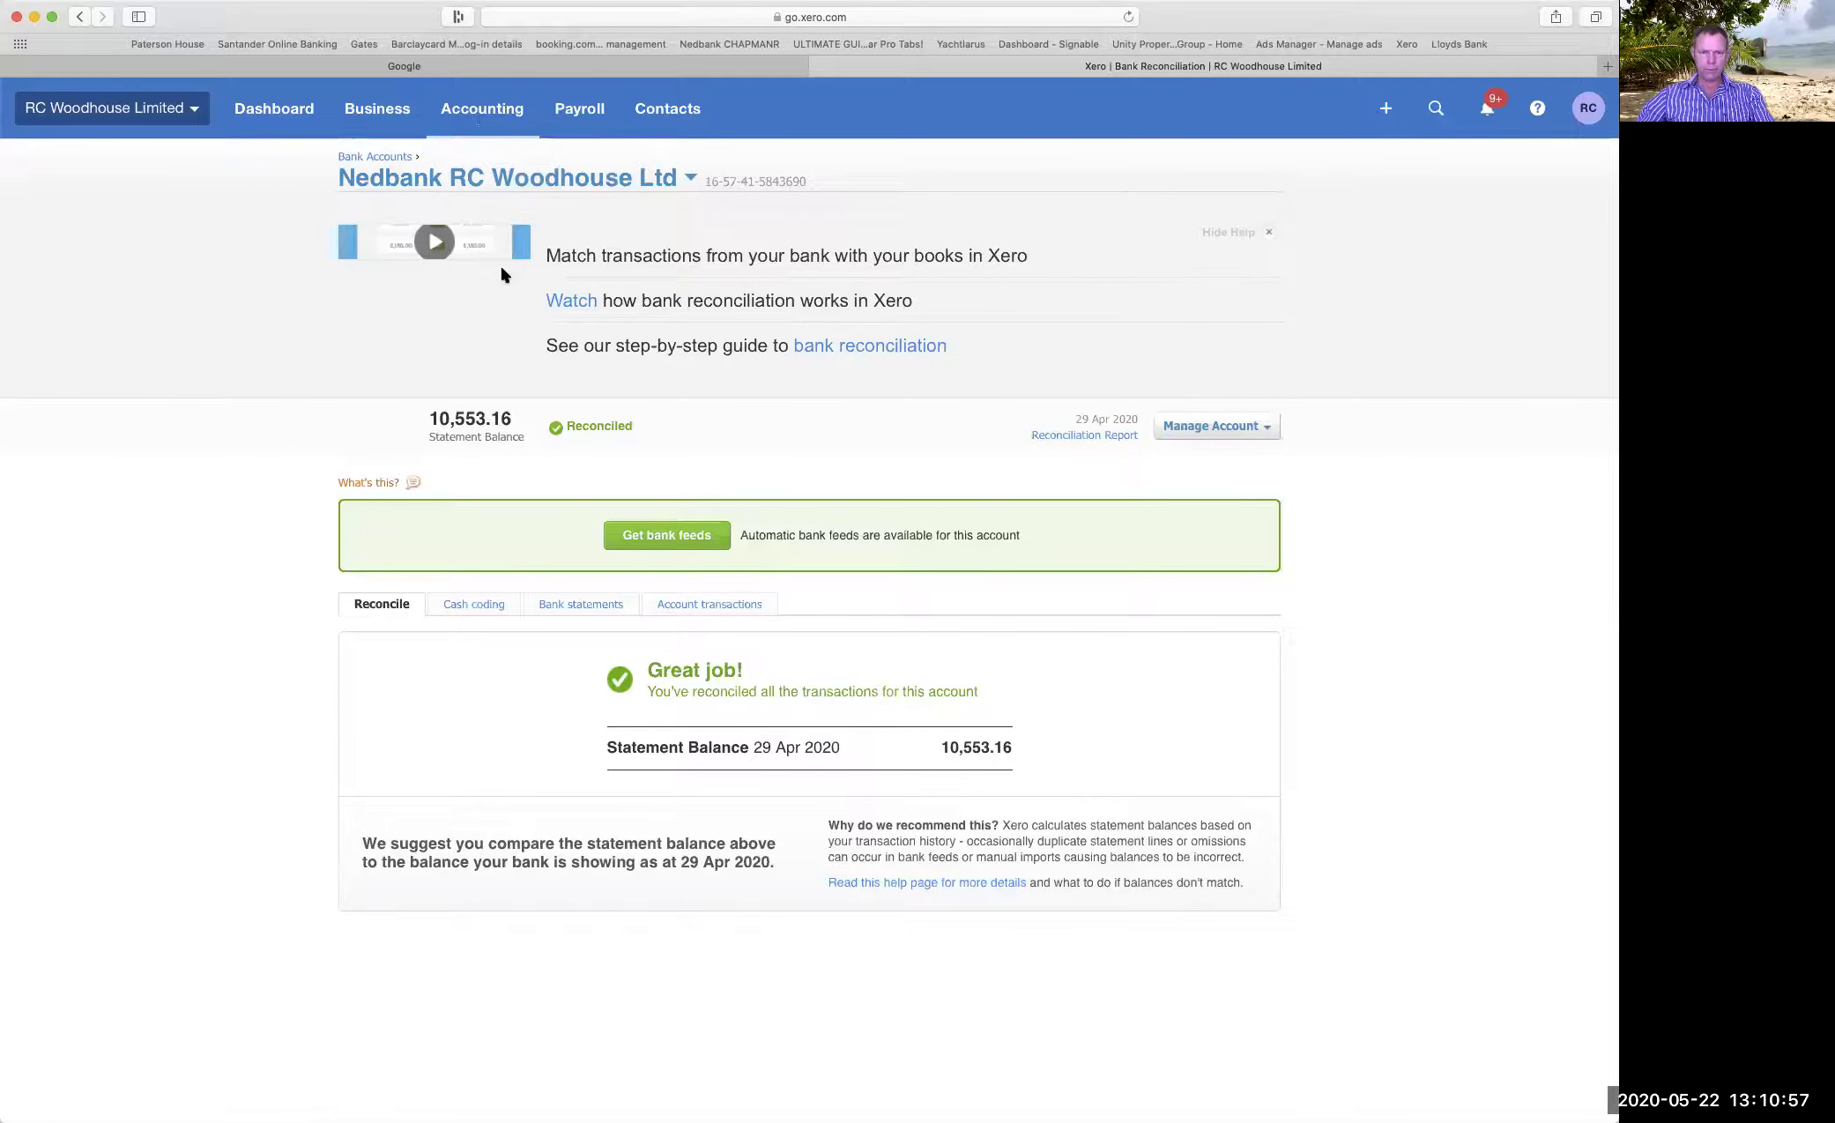
{"action": "left_click", "coordinate": [563, 601]}
{"action": "scroll", "coordinate": [501, 534], "scroll_direction": "down", "scroll_amount": 2}
{"action": "scroll", "coordinate": [502, 533], "scroll_direction": "down", "scroll_amount": 3}
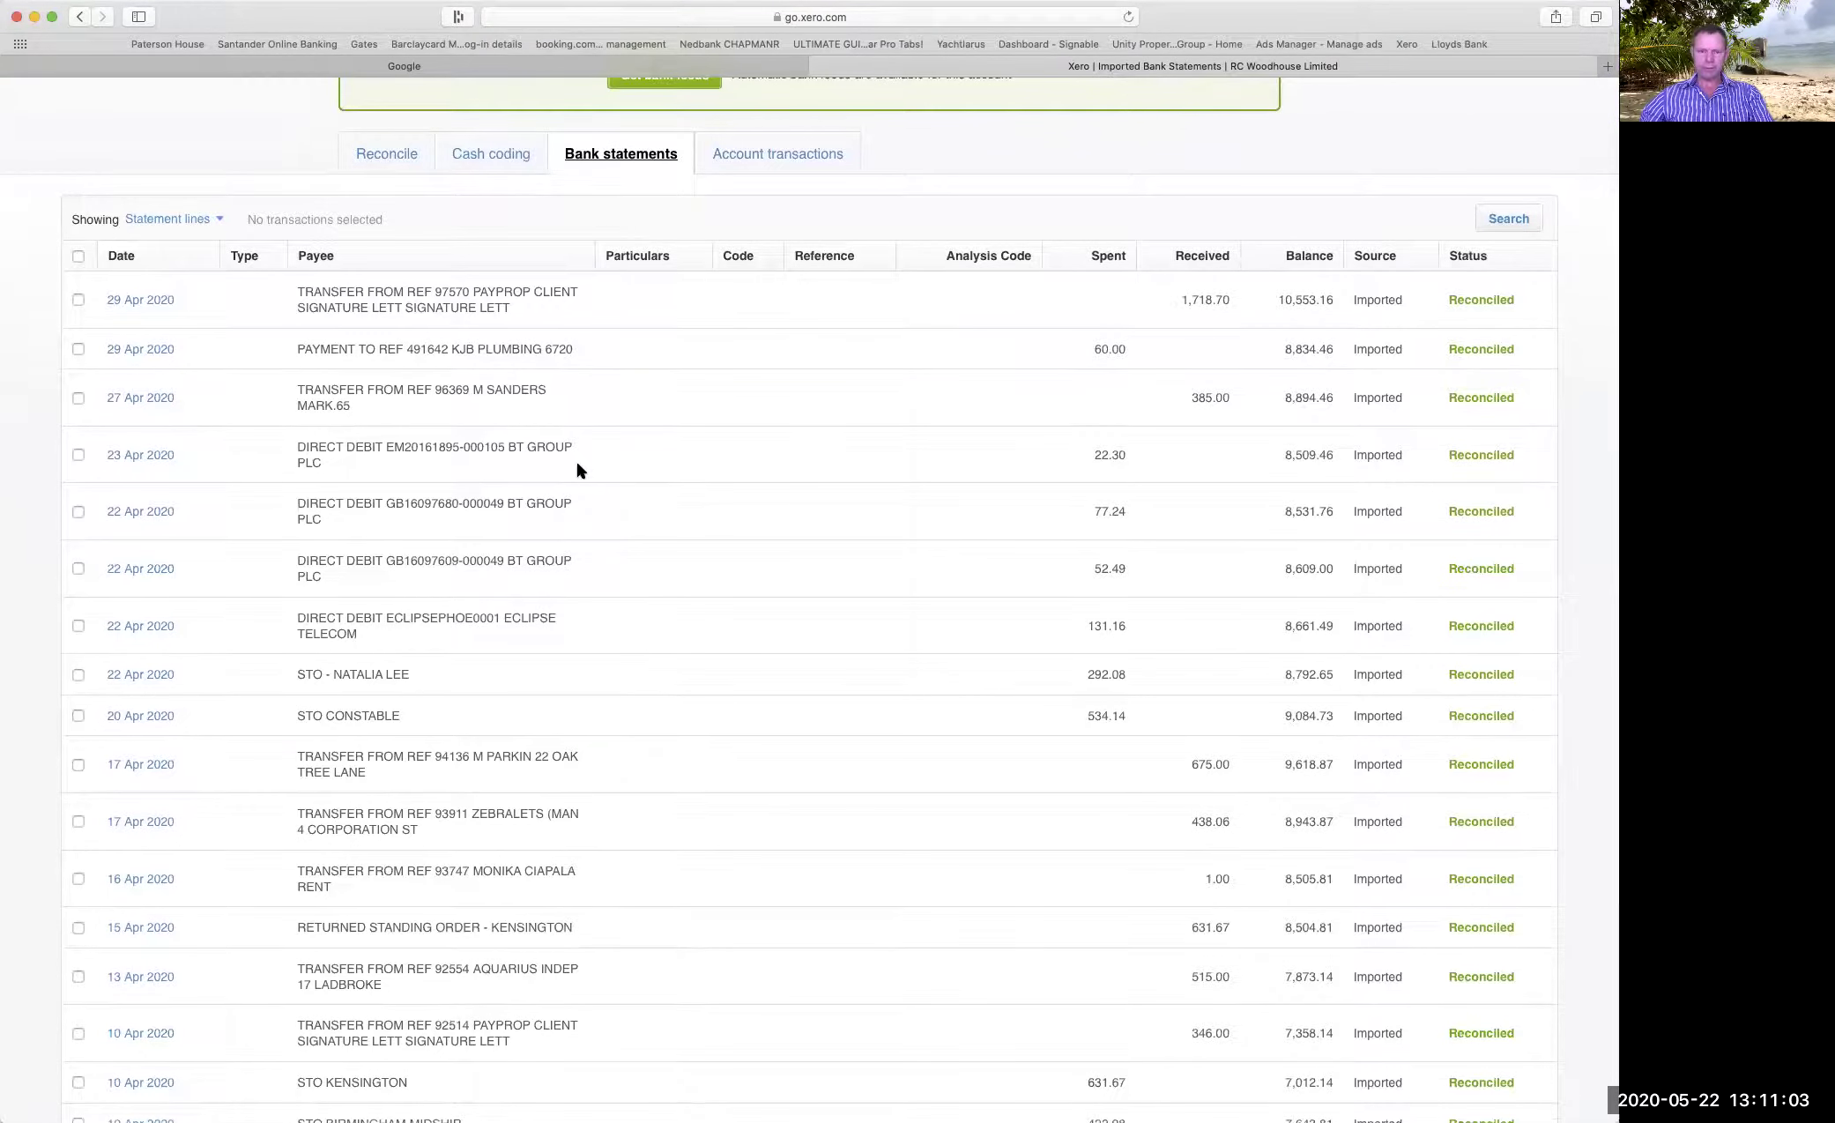
{"action": "scroll", "coordinate": [585, 439], "scroll_direction": "up", "scroll_amount": 4}
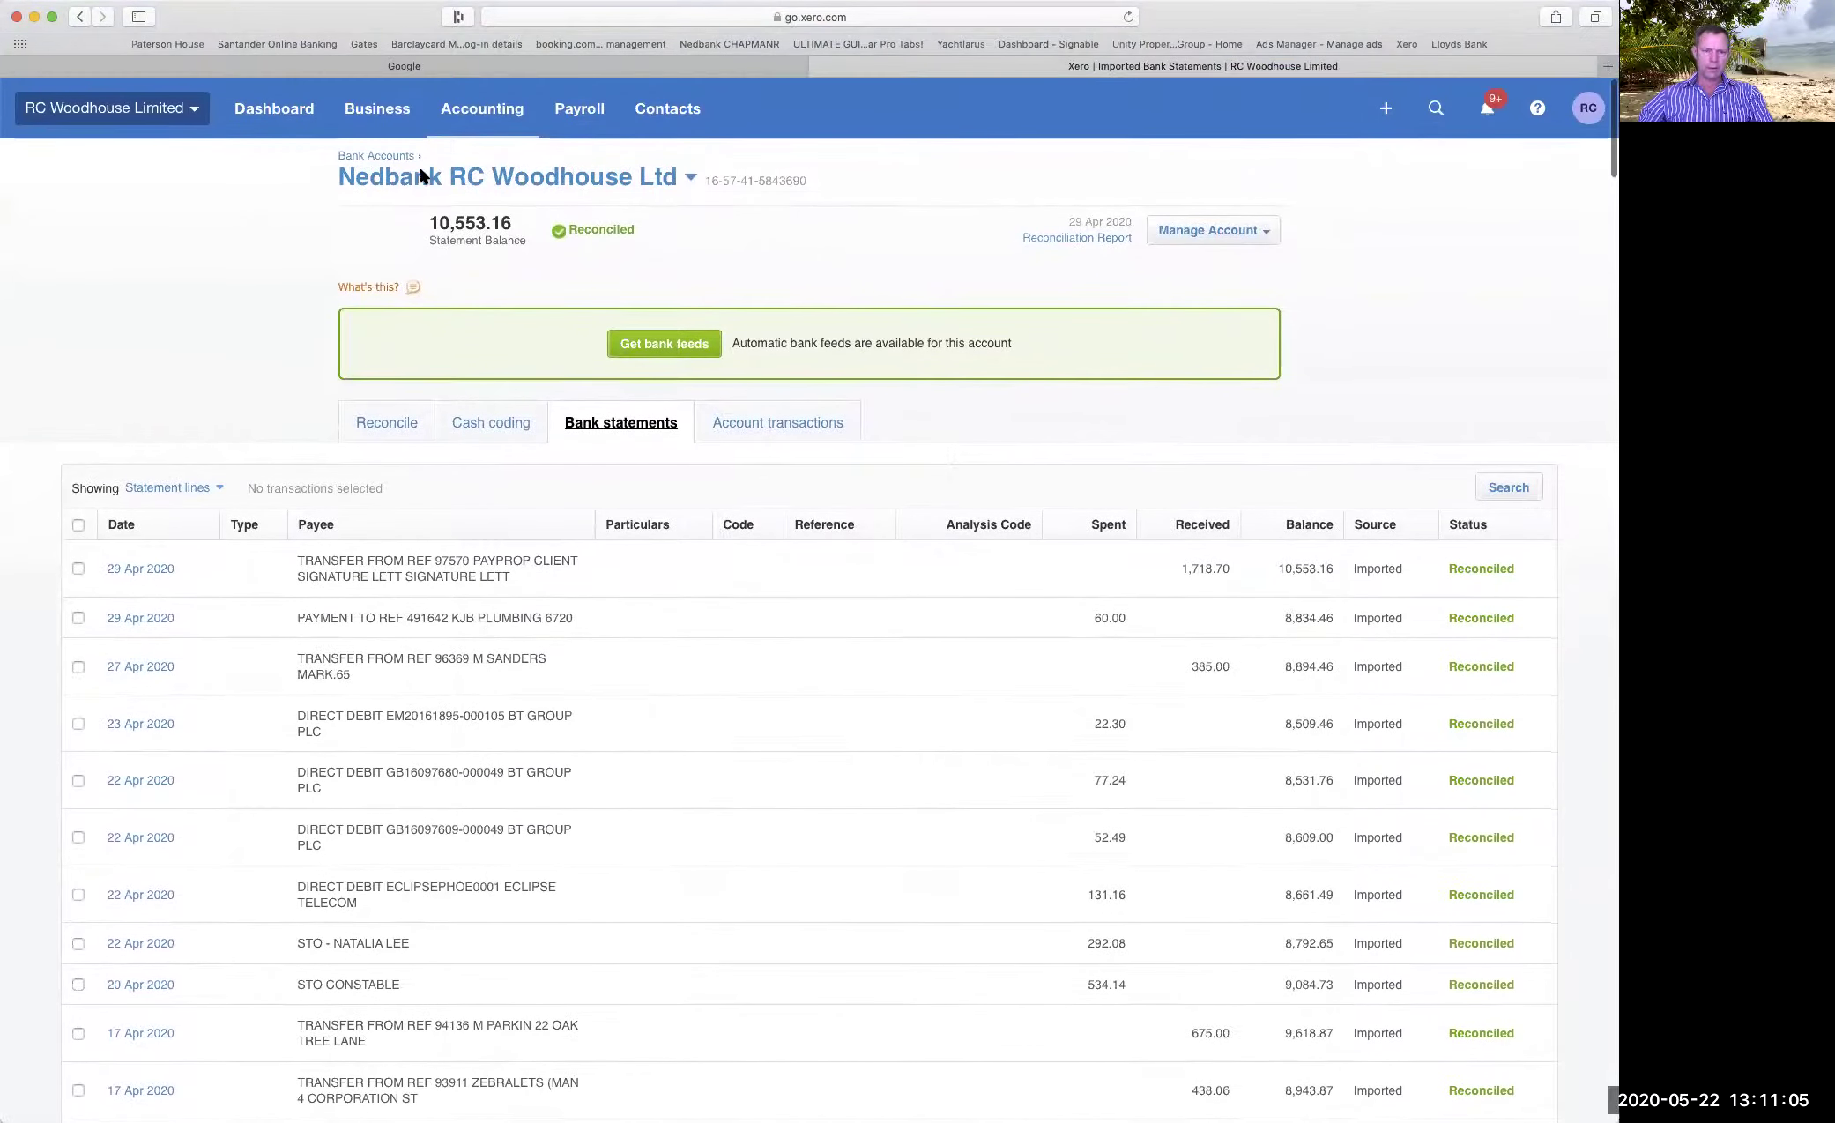
{"action": "left_click", "coordinate": [438, 182]}
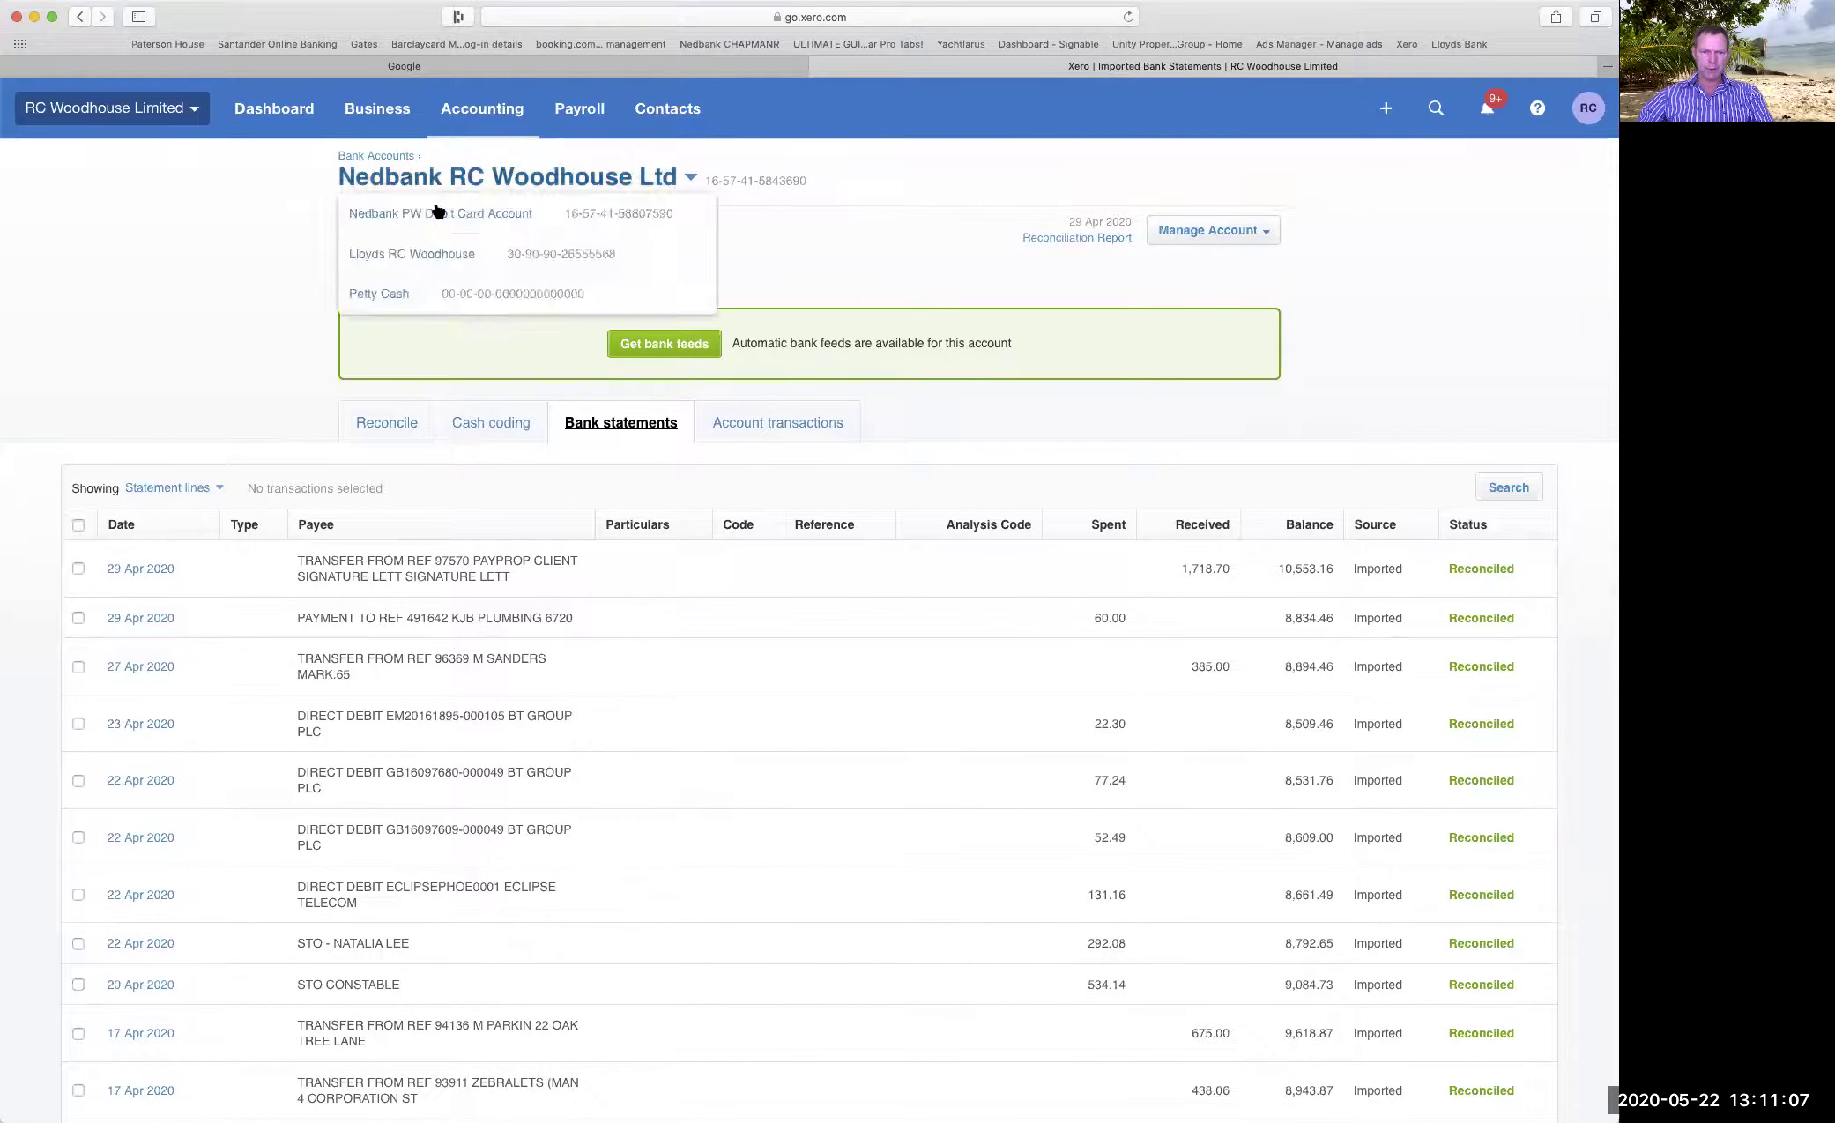
{"action": "left_click", "coordinate": [423, 257]}
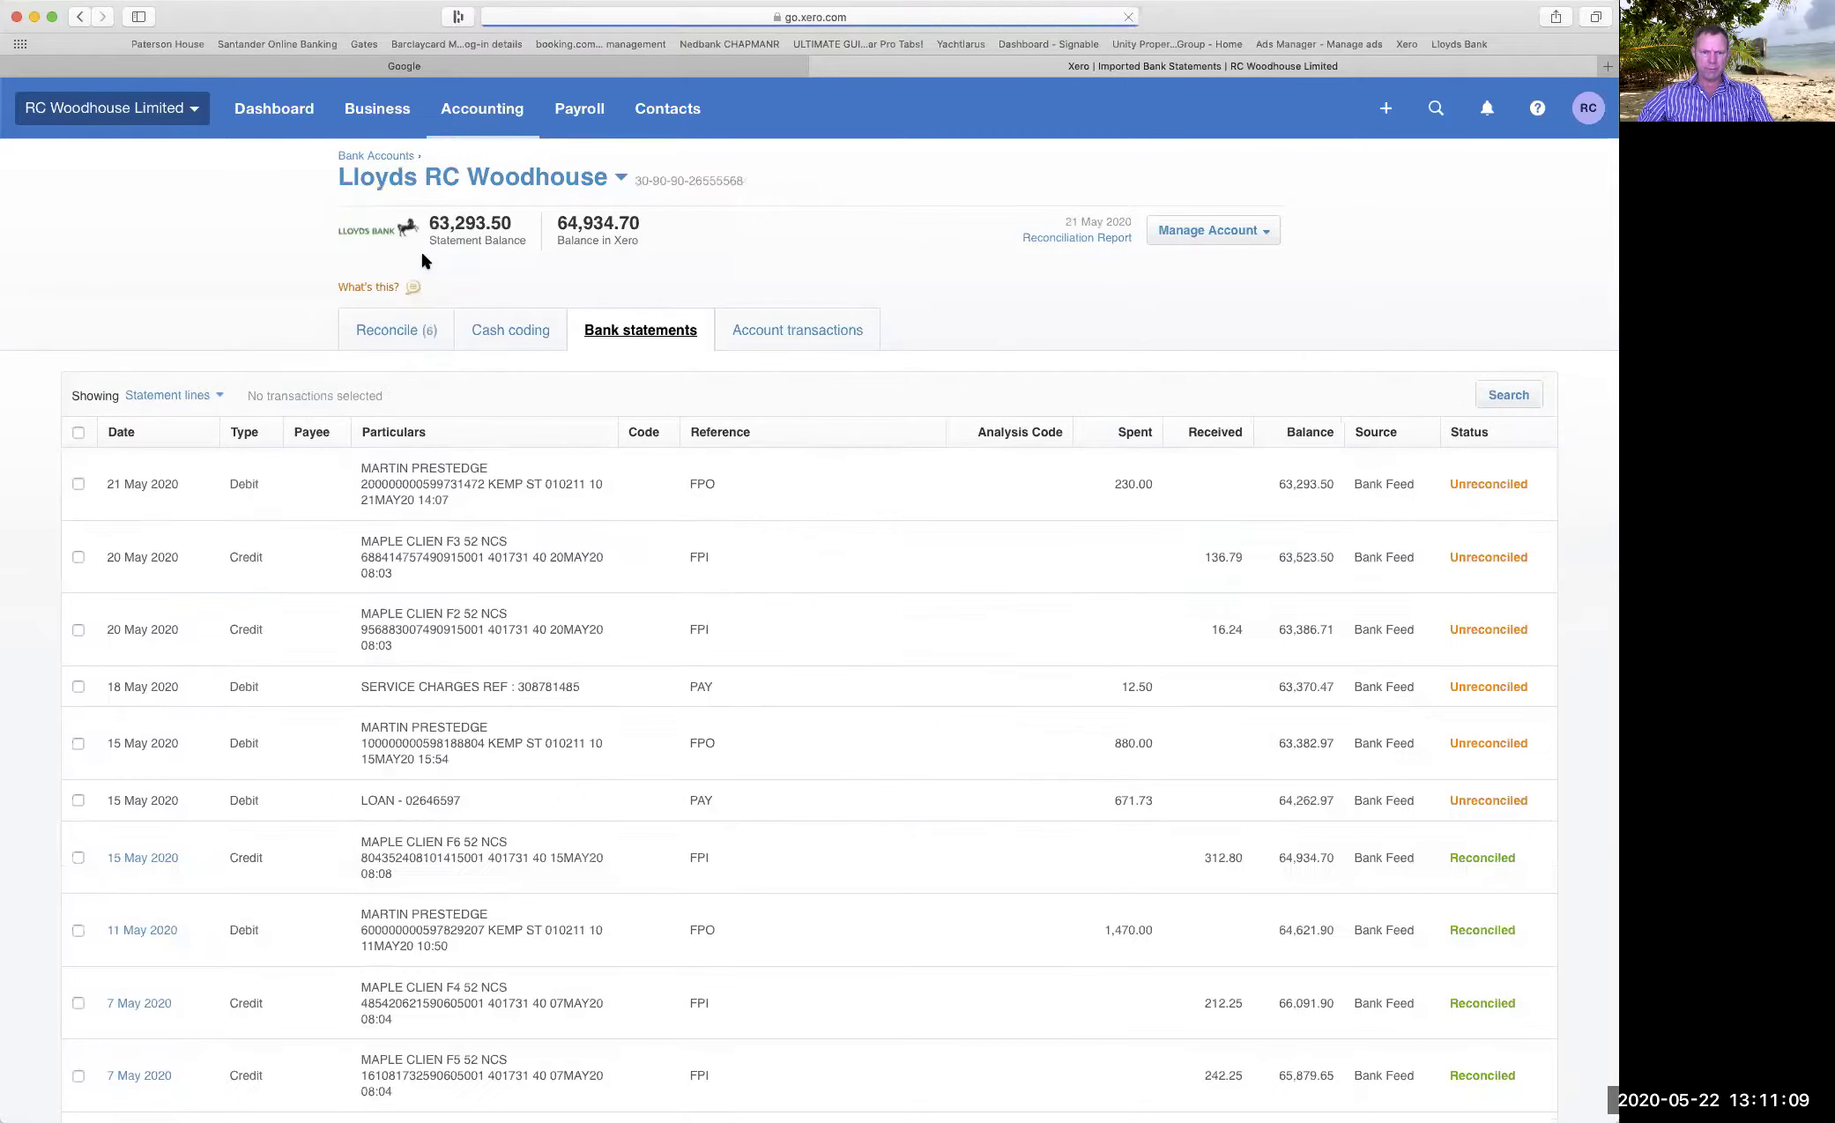
{"action": "left_click", "coordinate": [432, 331]}
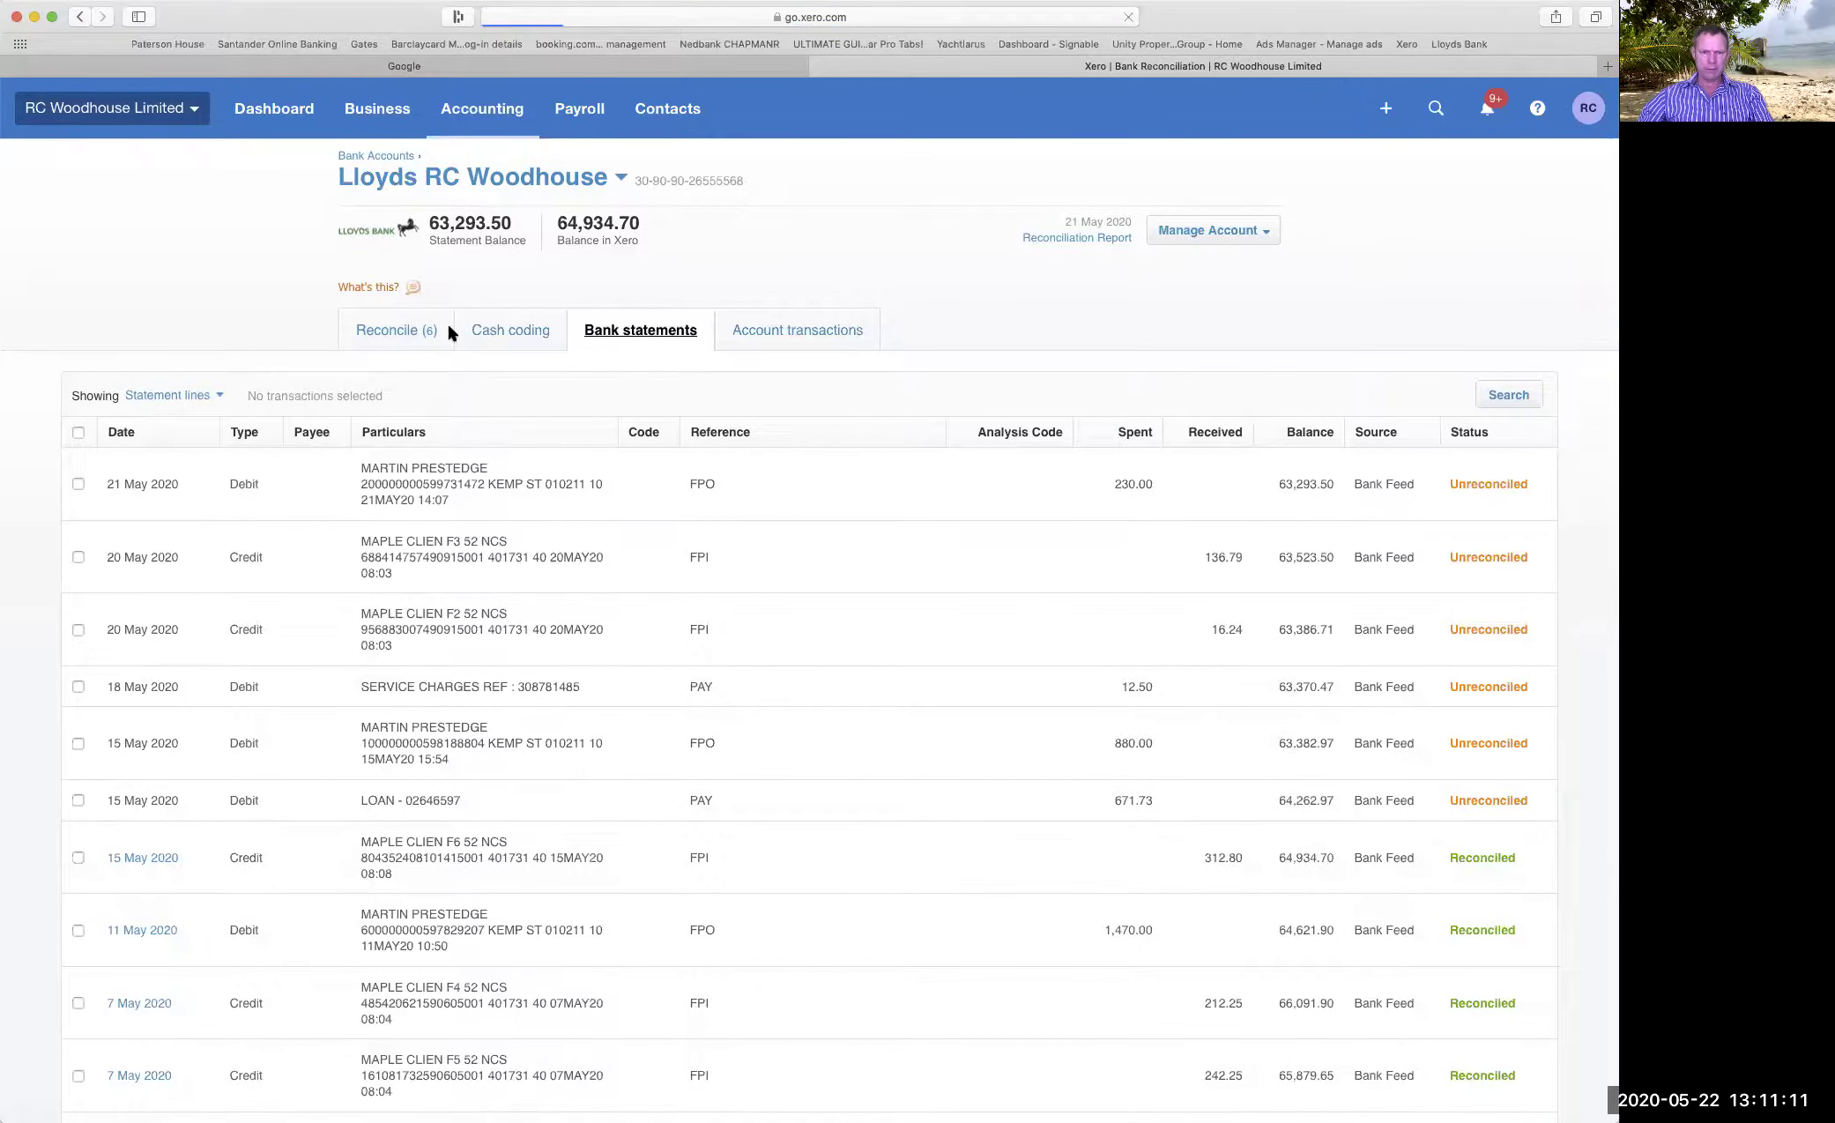
{"action": "scroll", "coordinate": [453, 331], "scroll_direction": "down", "scroll_amount": 5}
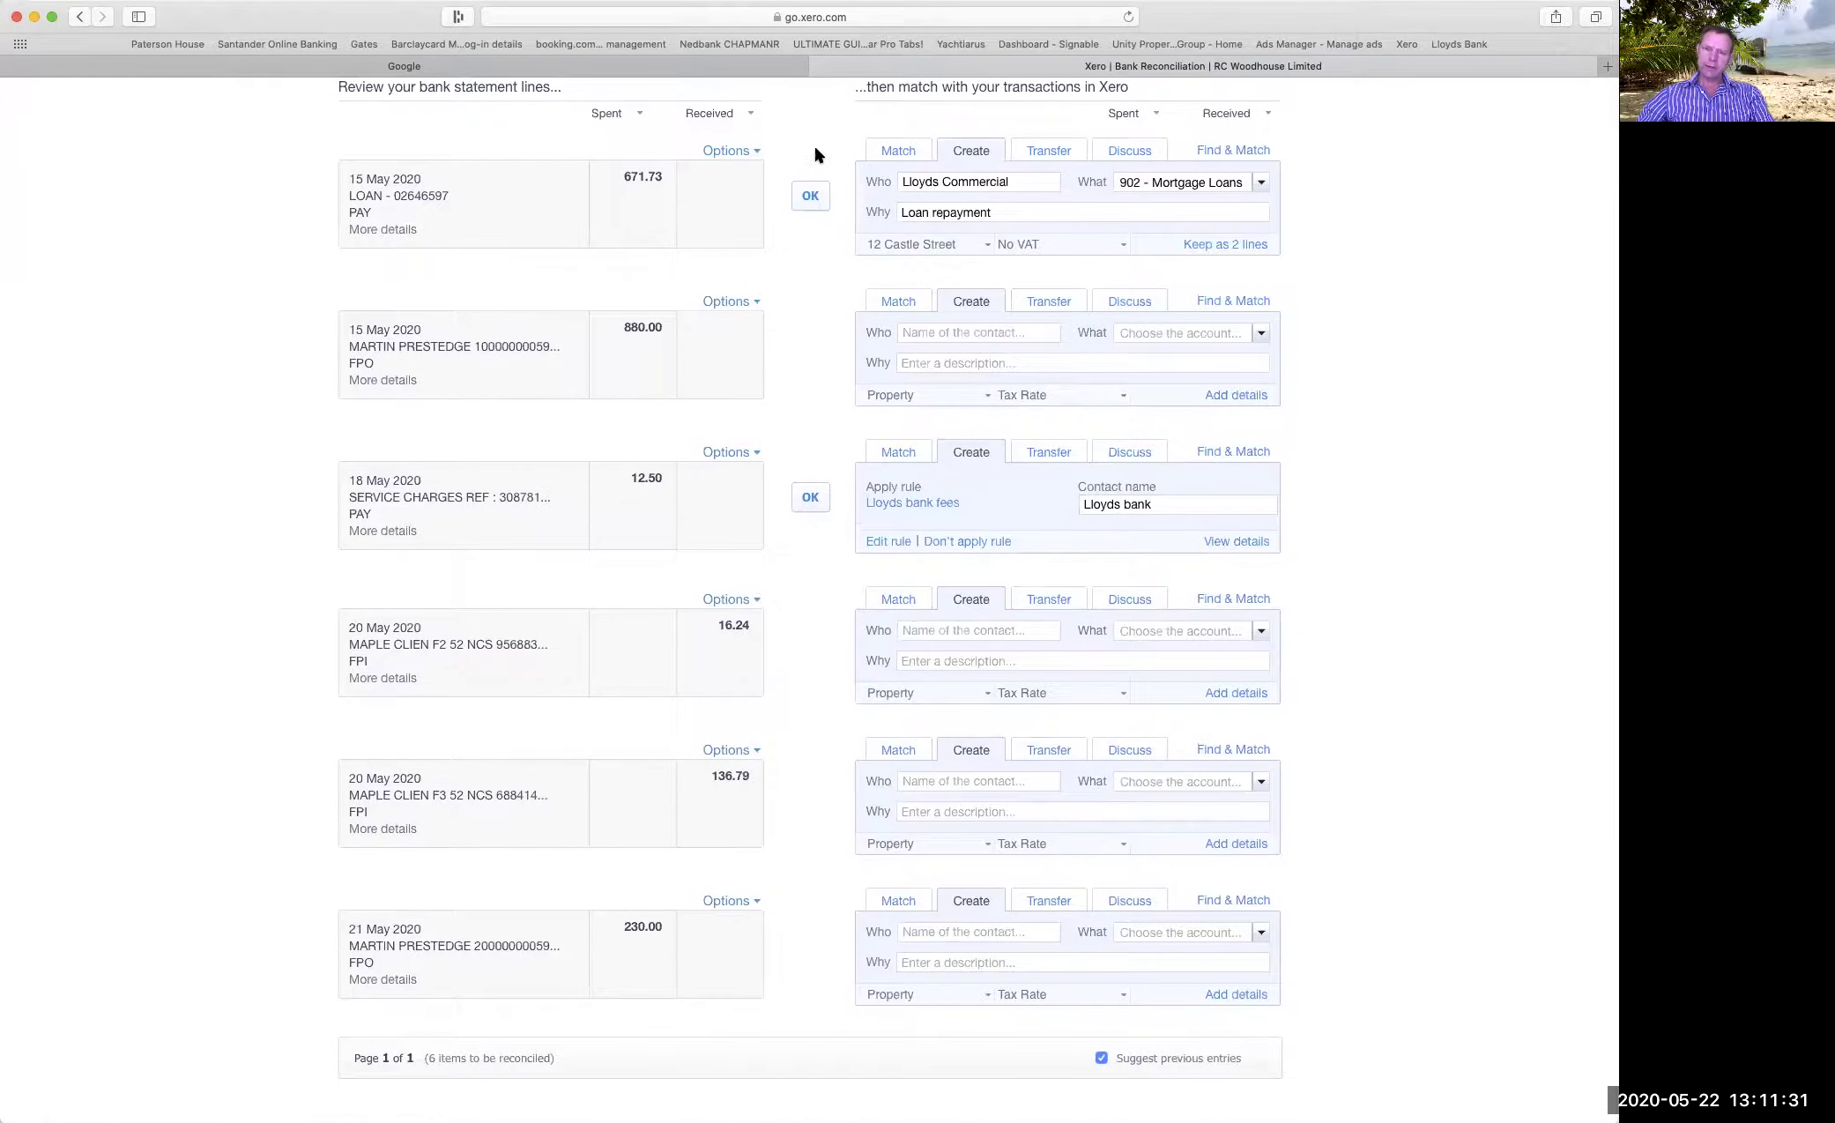
Reconcile the 18 May 12.50 service charge using the Lloyds bank fees rule.
{"action": "scroll", "coordinate": [809, 182], "scroll_direction": "up", "scroll_amount": 5}
{"action": "scroll", "coordinate": [812, 185], "scroll_direction": "down", "scroll_amount": 5}
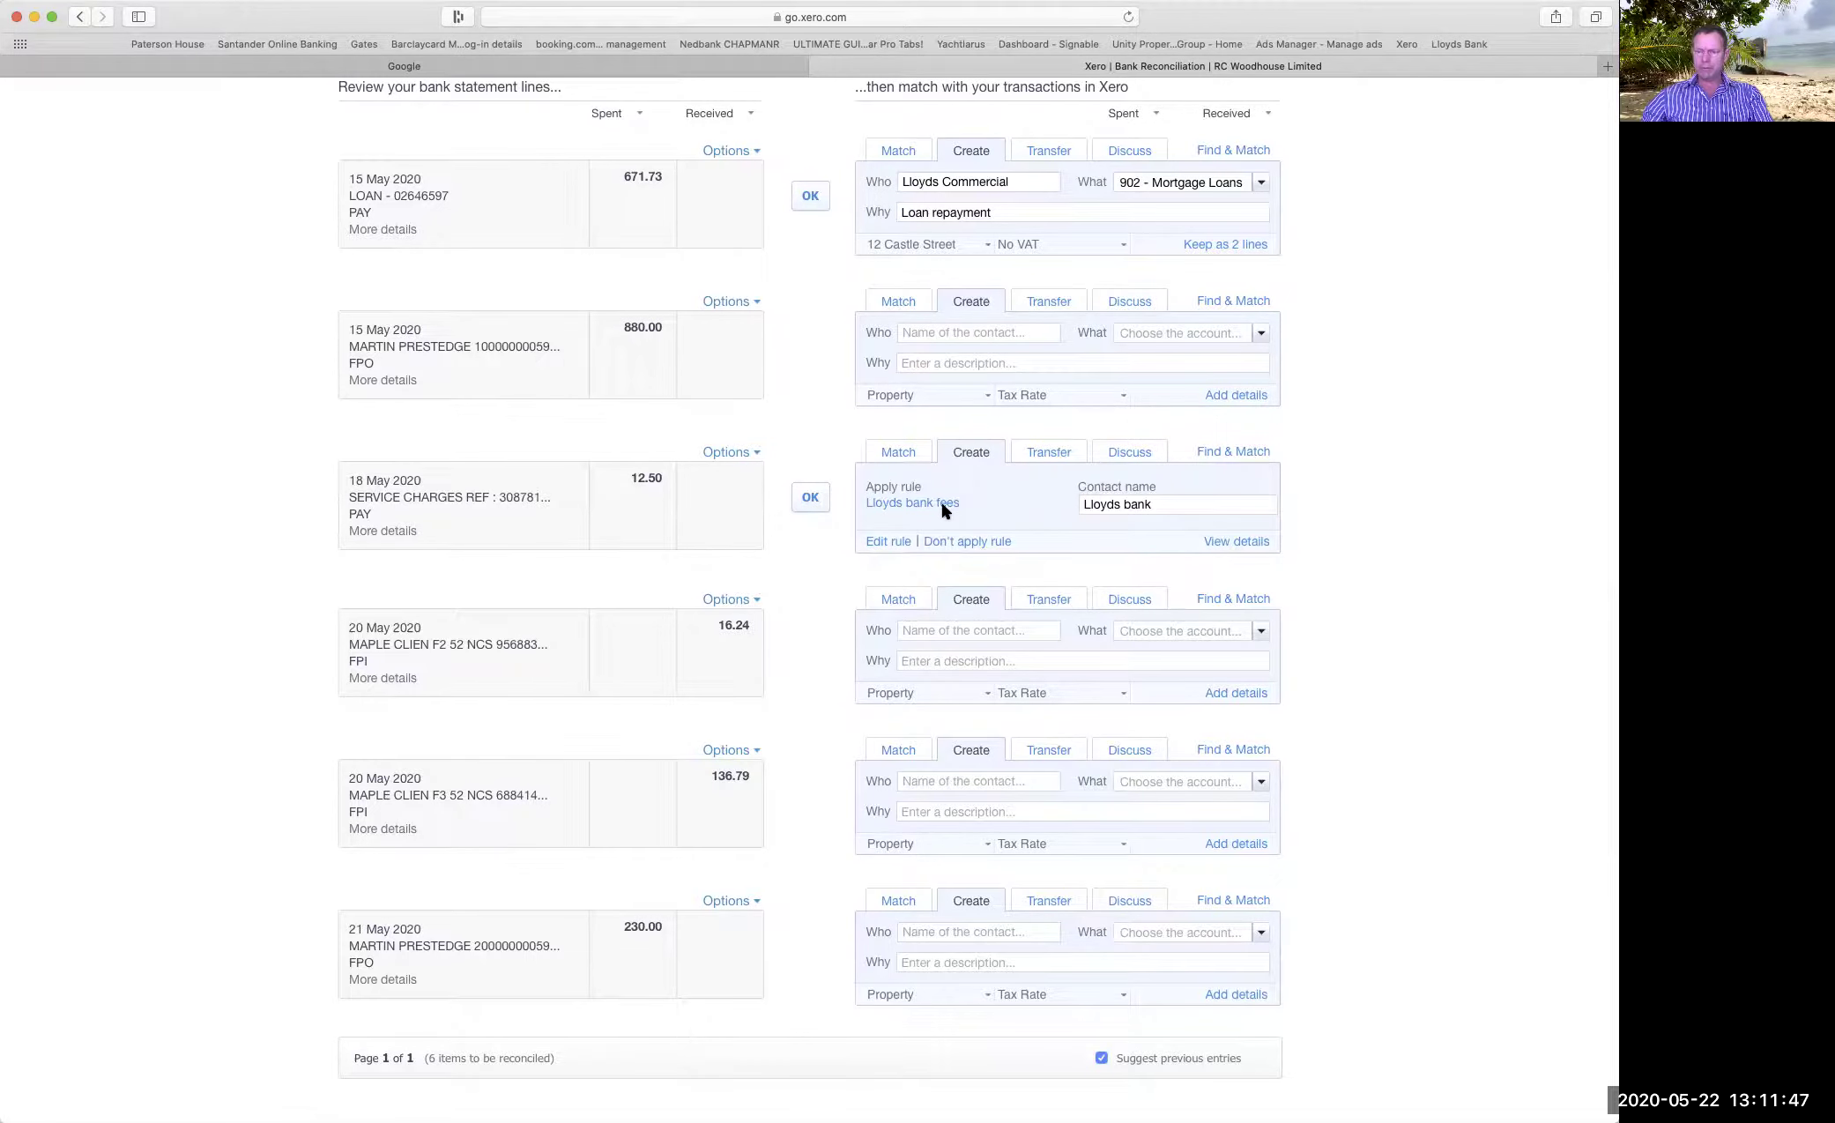
{"action": "left_click", "coordinate": [808, 497]}
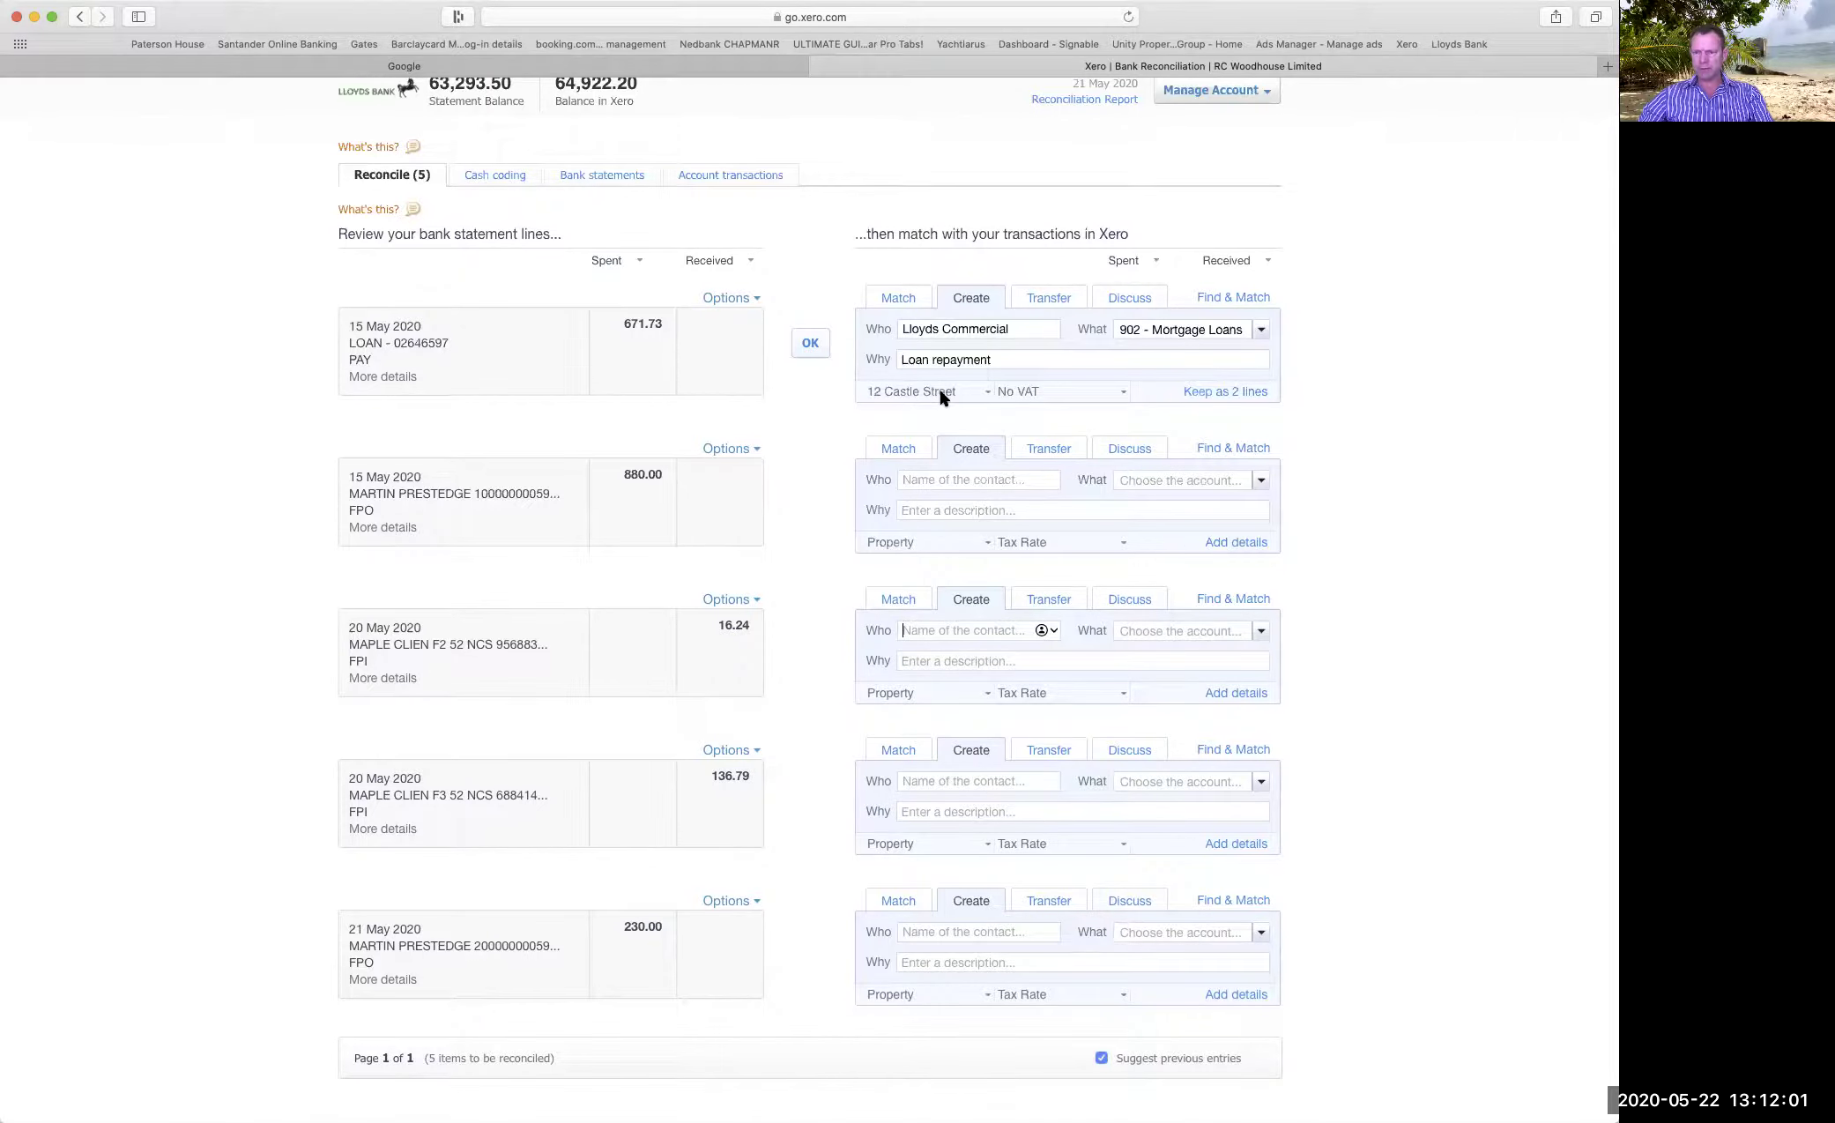
{"action": "left_click", "coordinate": [809, 347]}
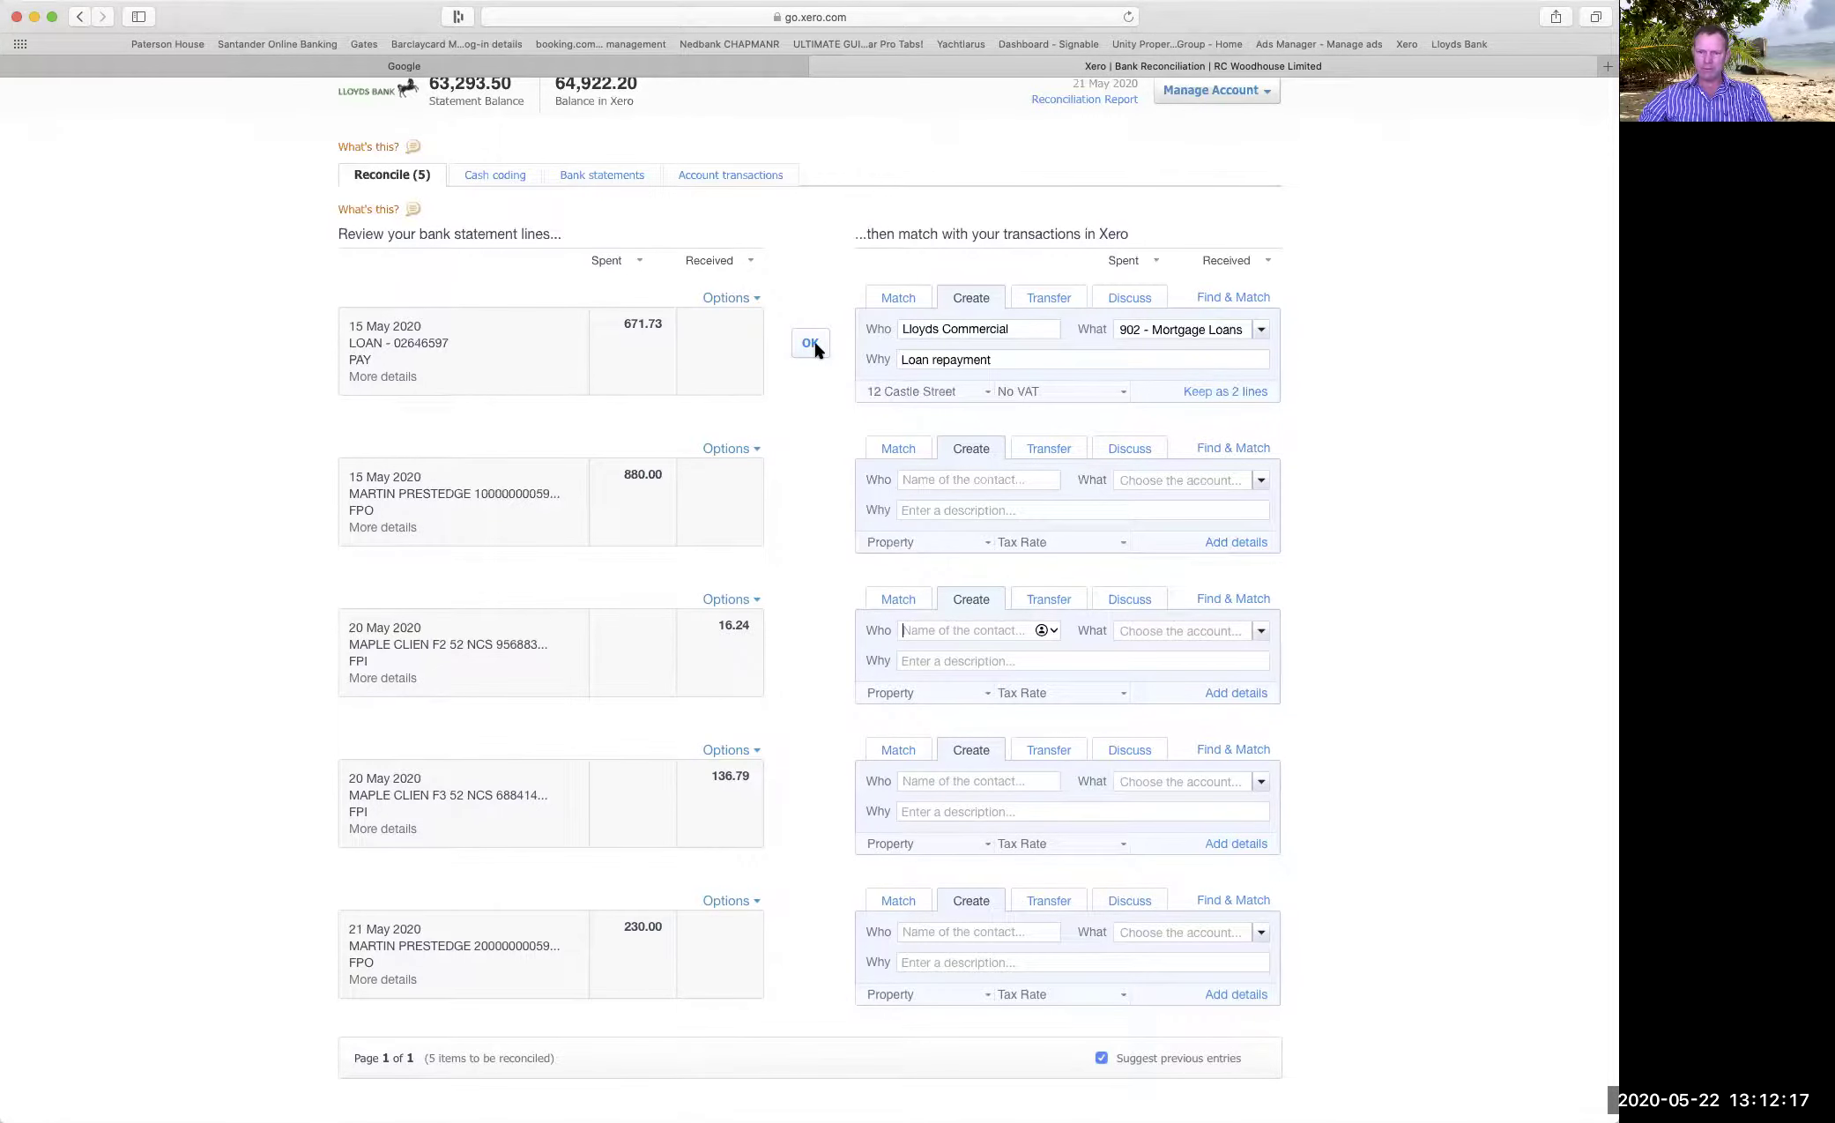
{"action": "scroll", "coordinate": [813, 349], "scroll_direction": "down", "scroll_amount": 1}
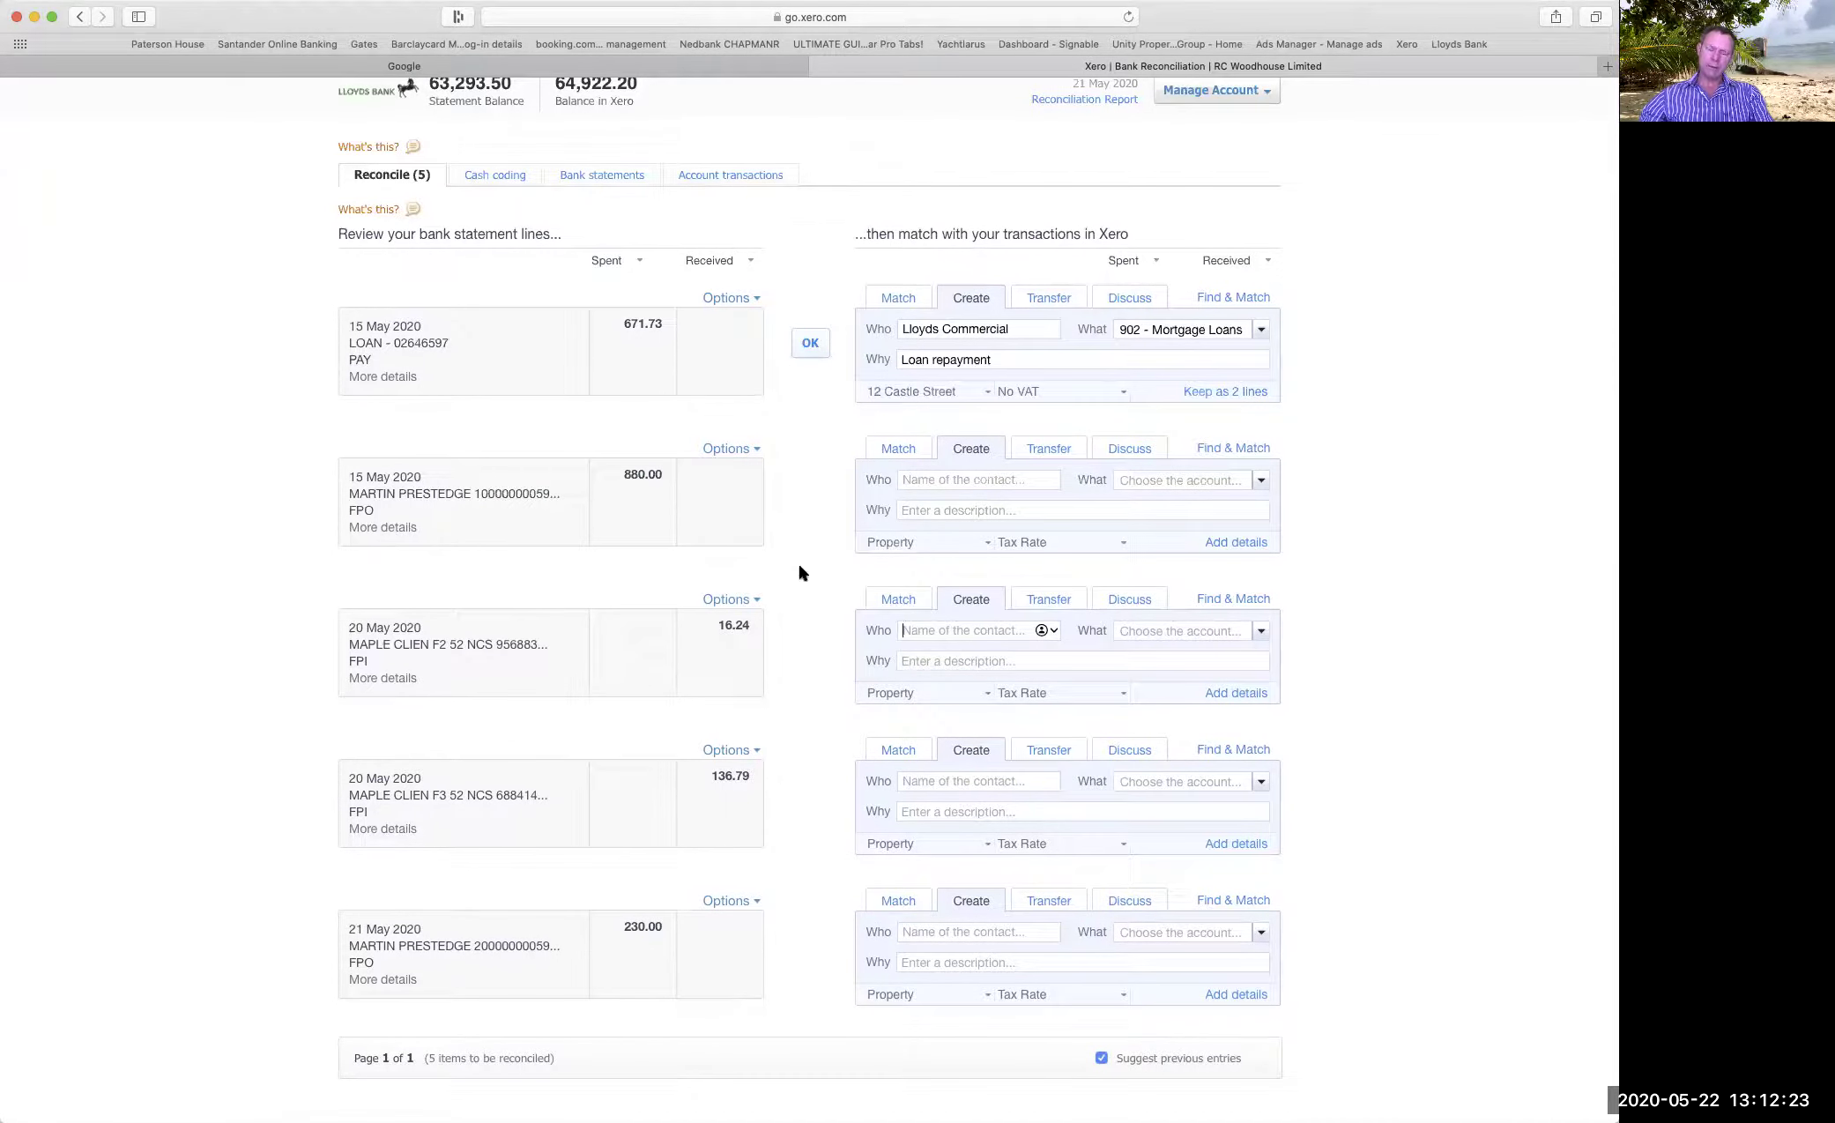
{"action": "scroll", "coordinate": [839, 128], "scroll_direction": "up", "scroll_amount": 4}
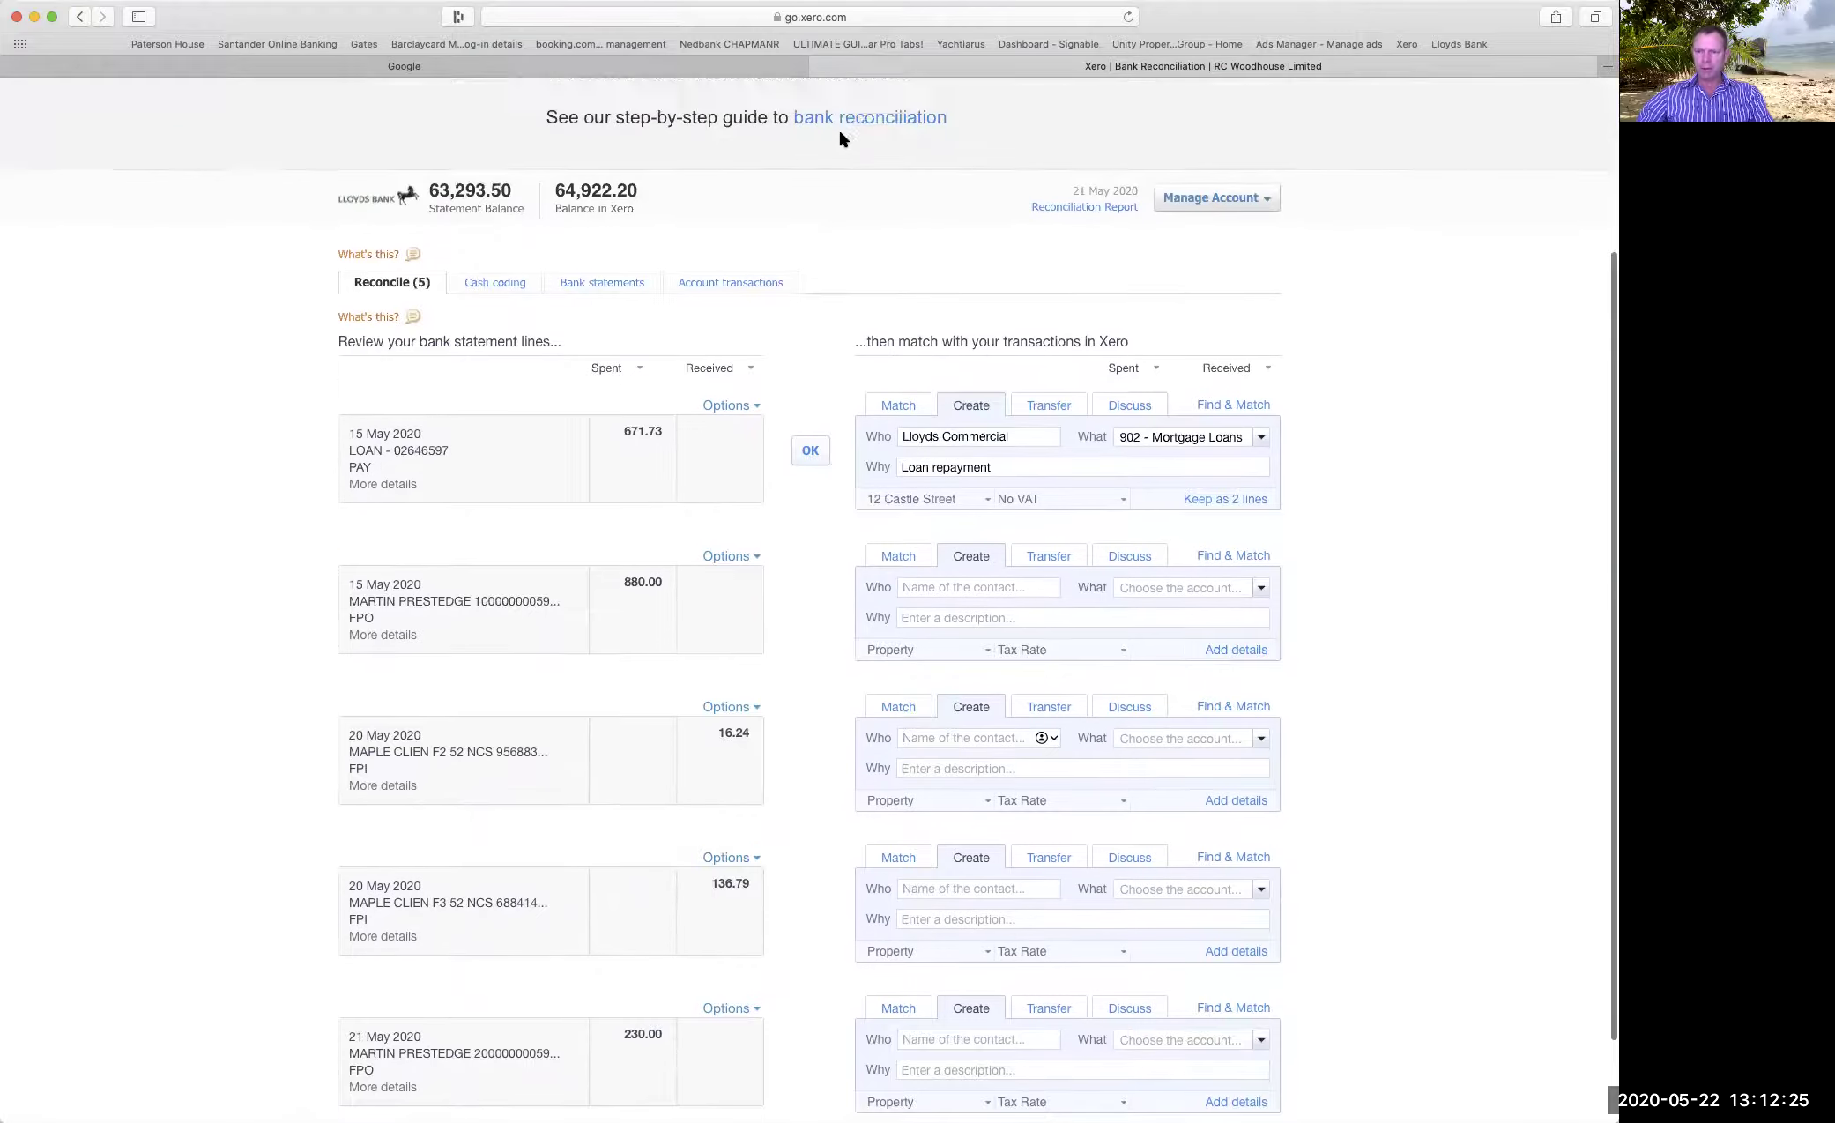